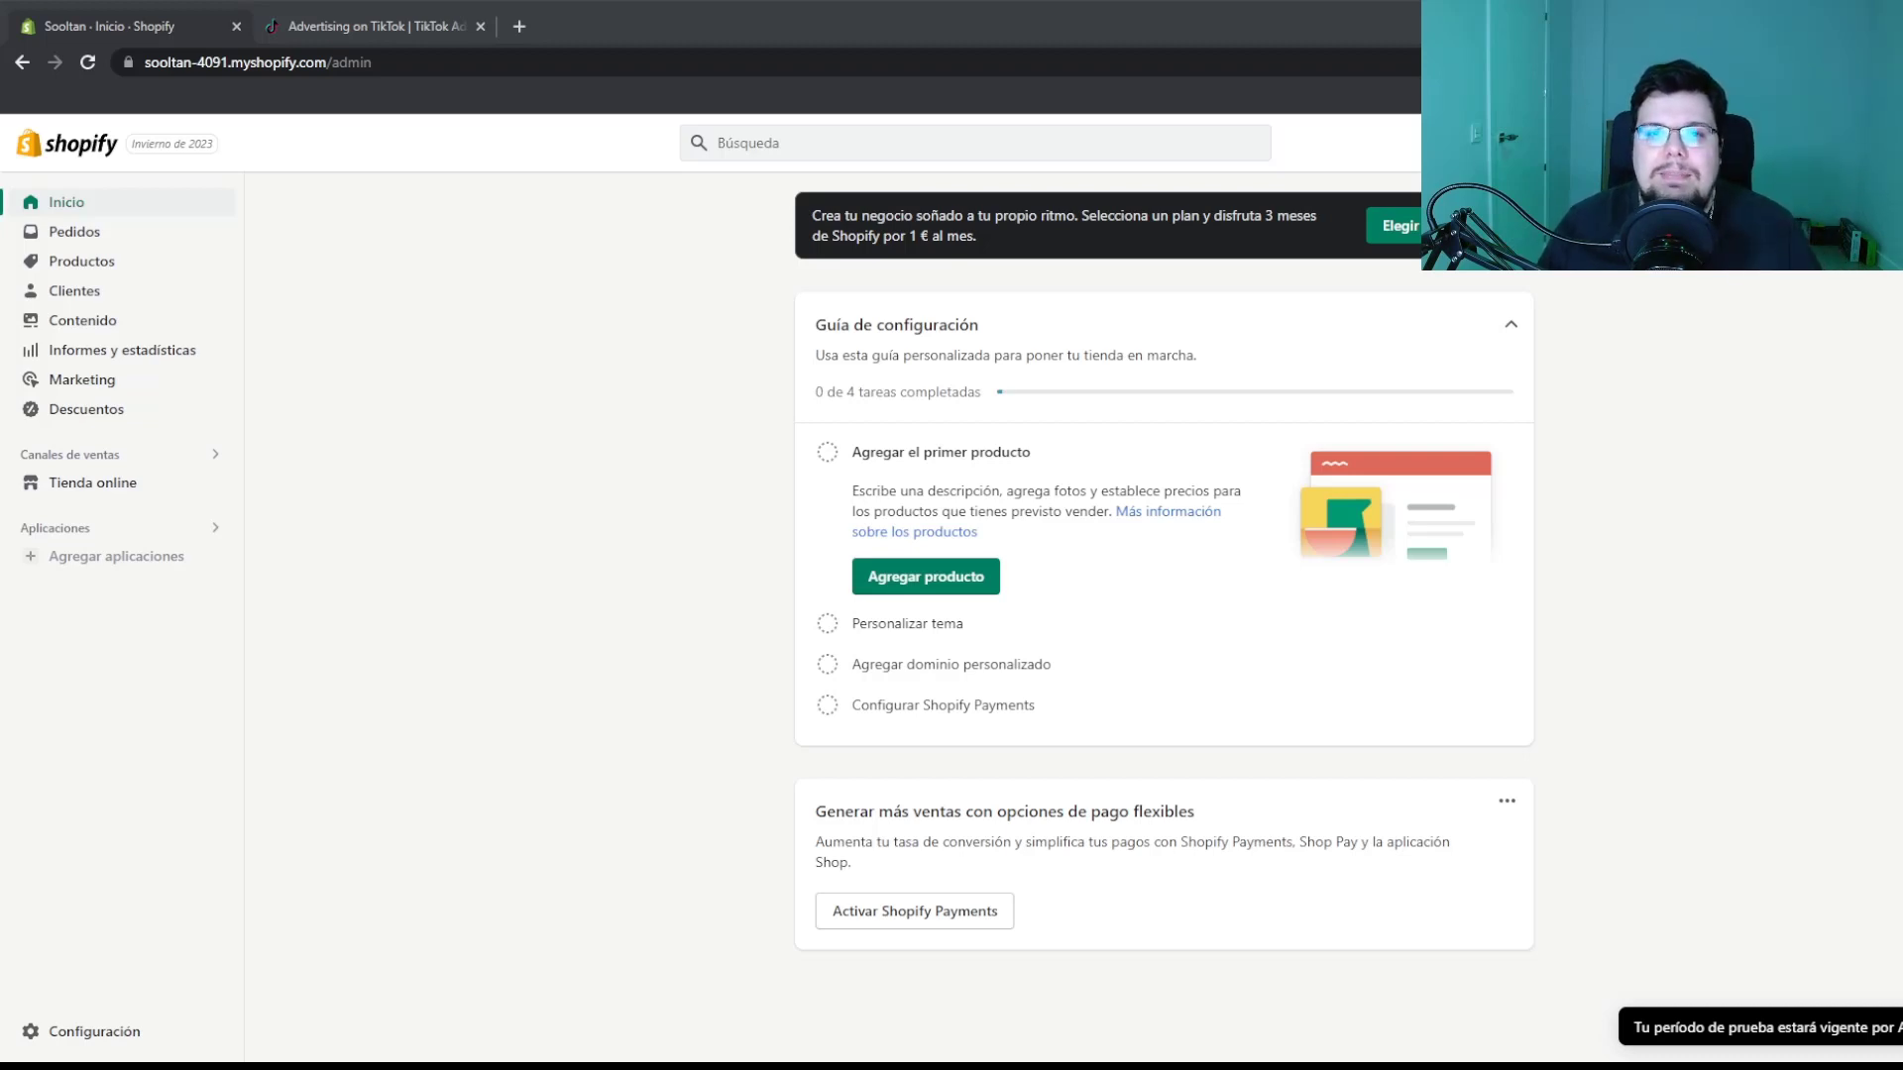
Search the sales channels for "tik tok" and open the matching results in the Shopify app store
{"action": "left_click", "coordinate": [811, 150]}
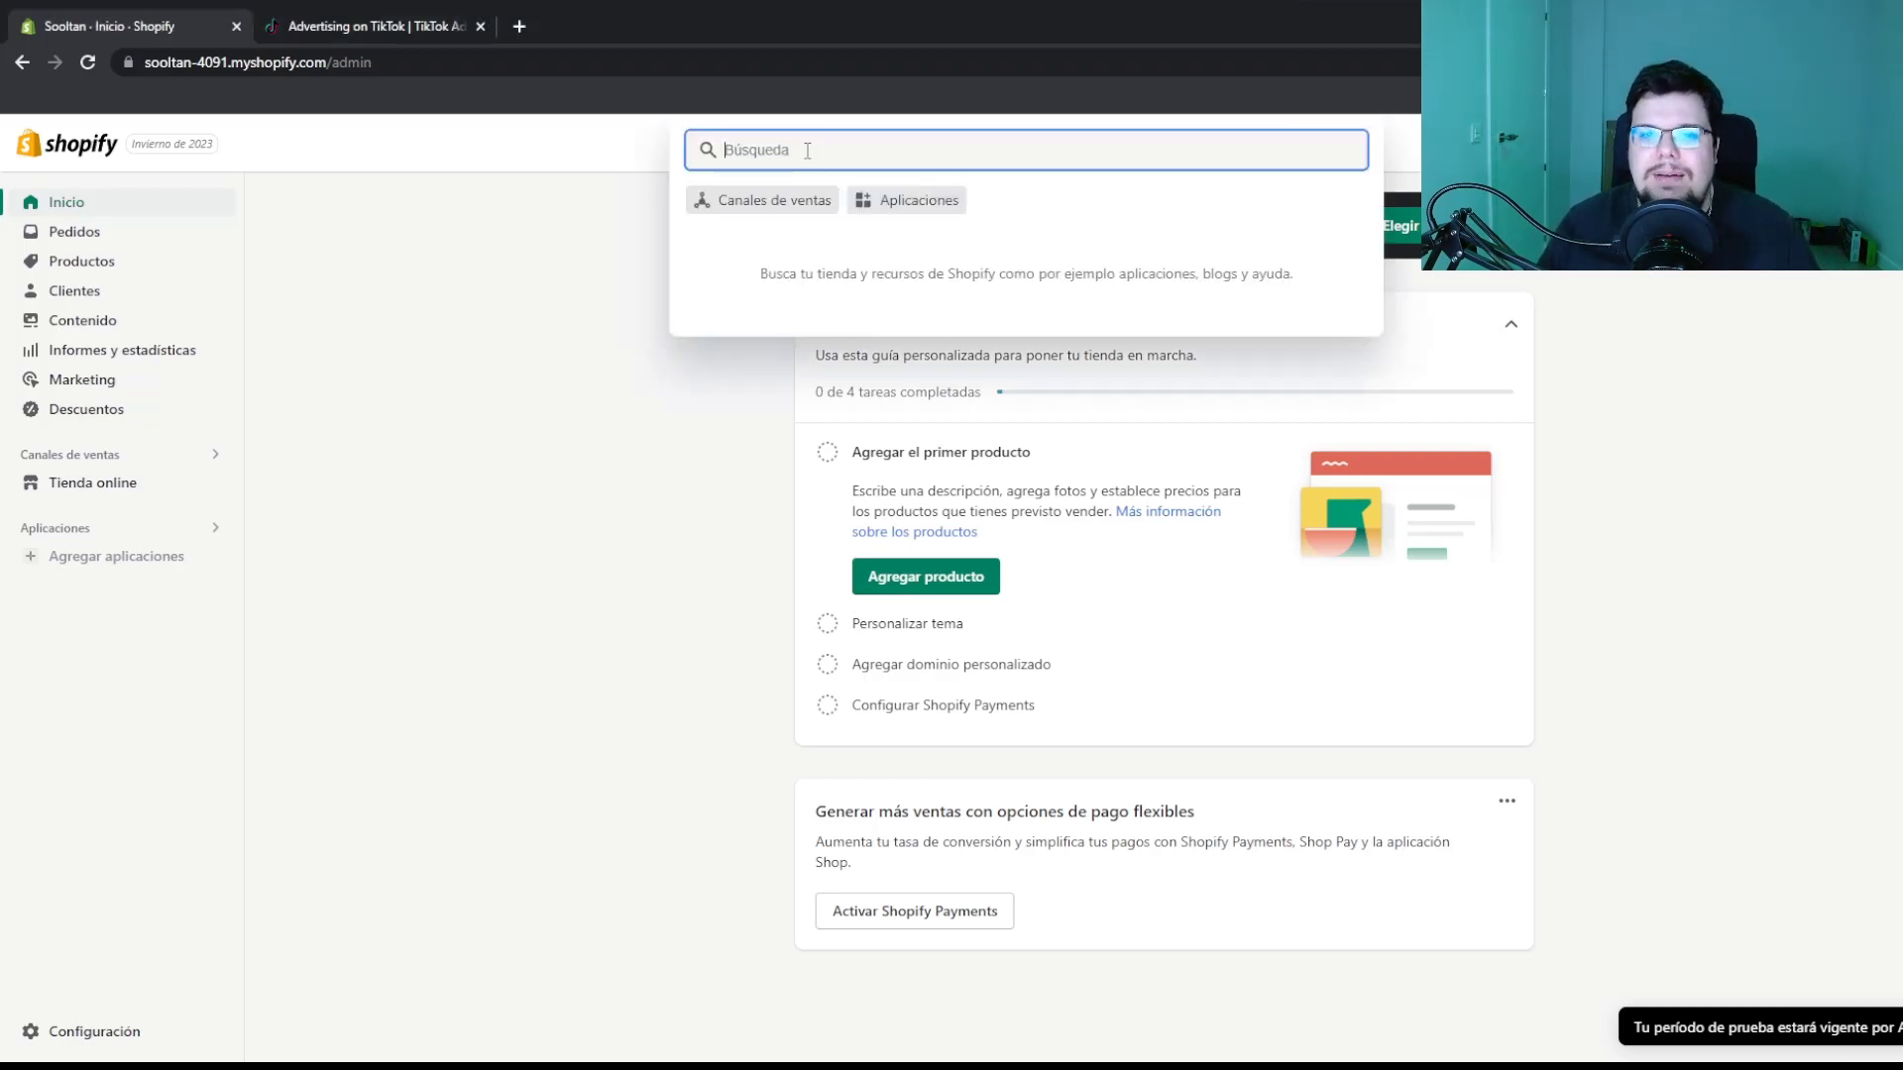
{"action": "left_click", "coordinate": [787, 212]}
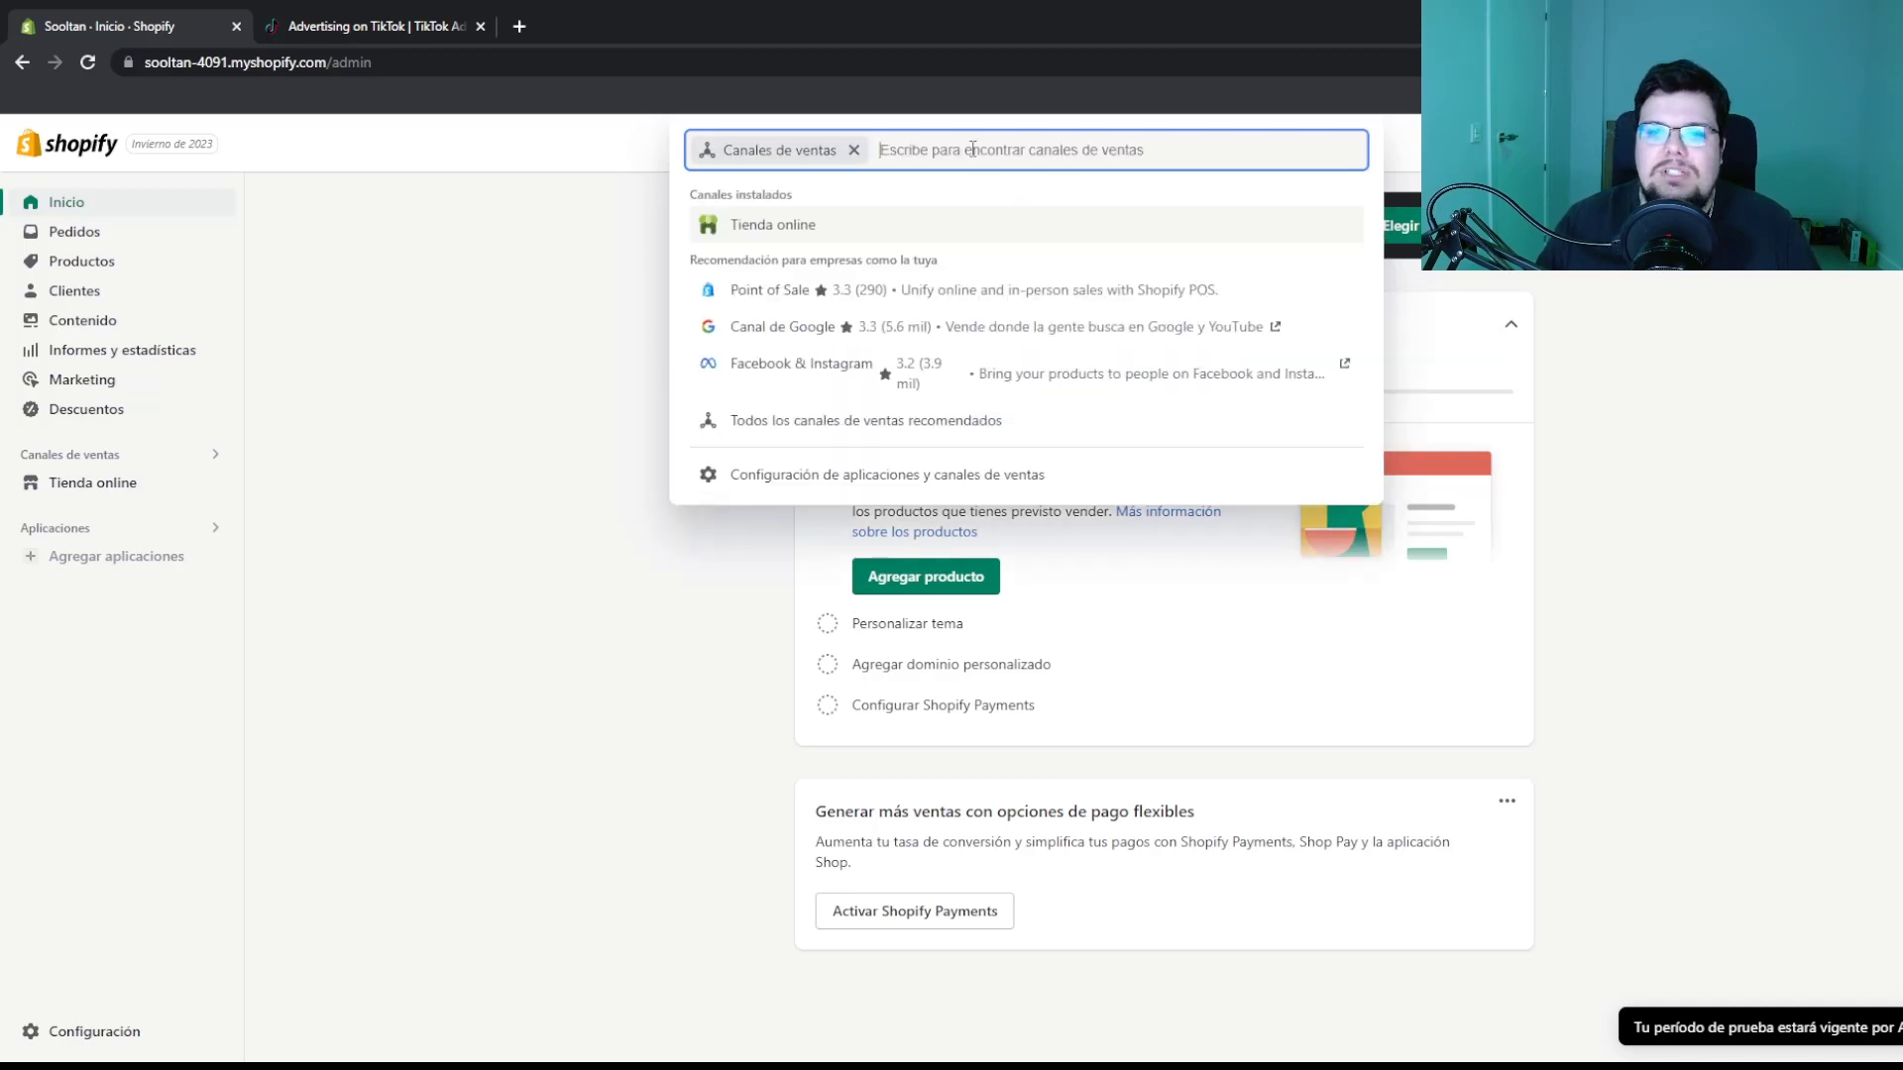
{"action": "type", "text": "tik tok"}
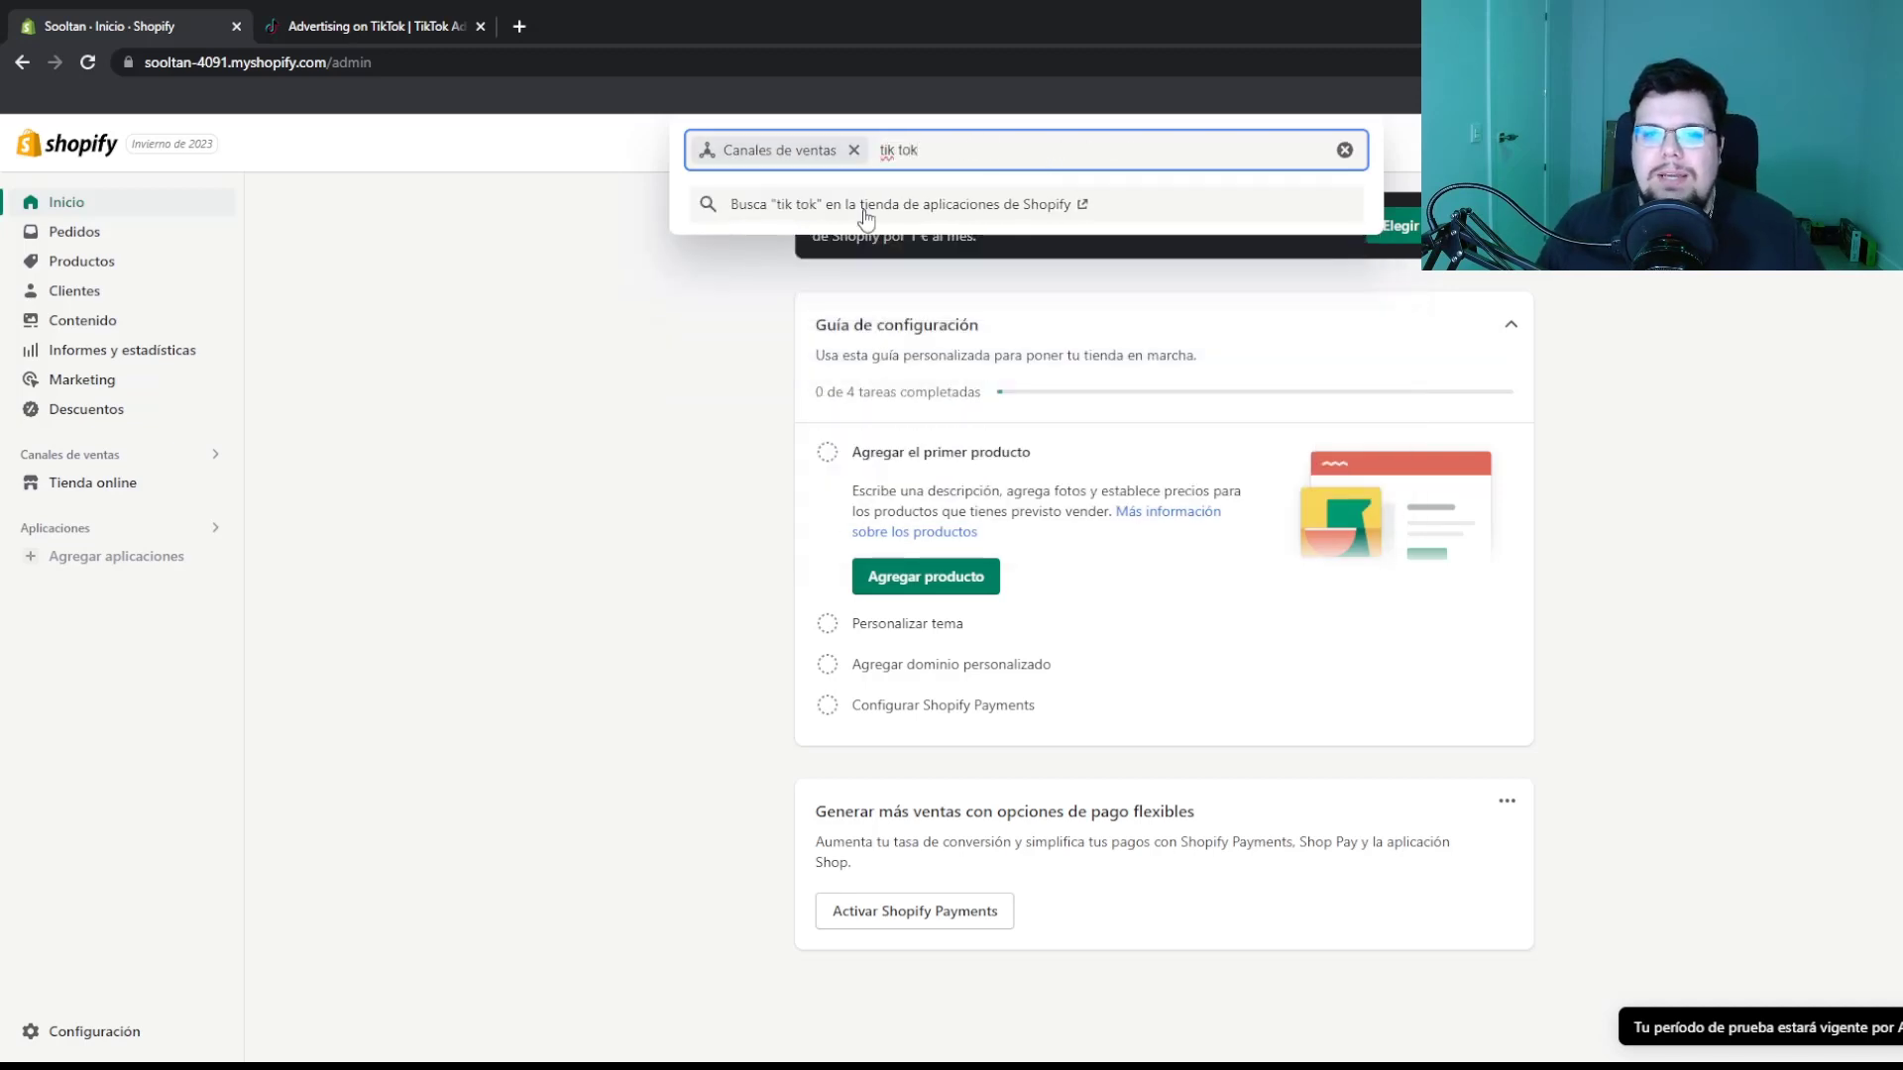
{"action": "left_click", "coordinate": [865, 206]}
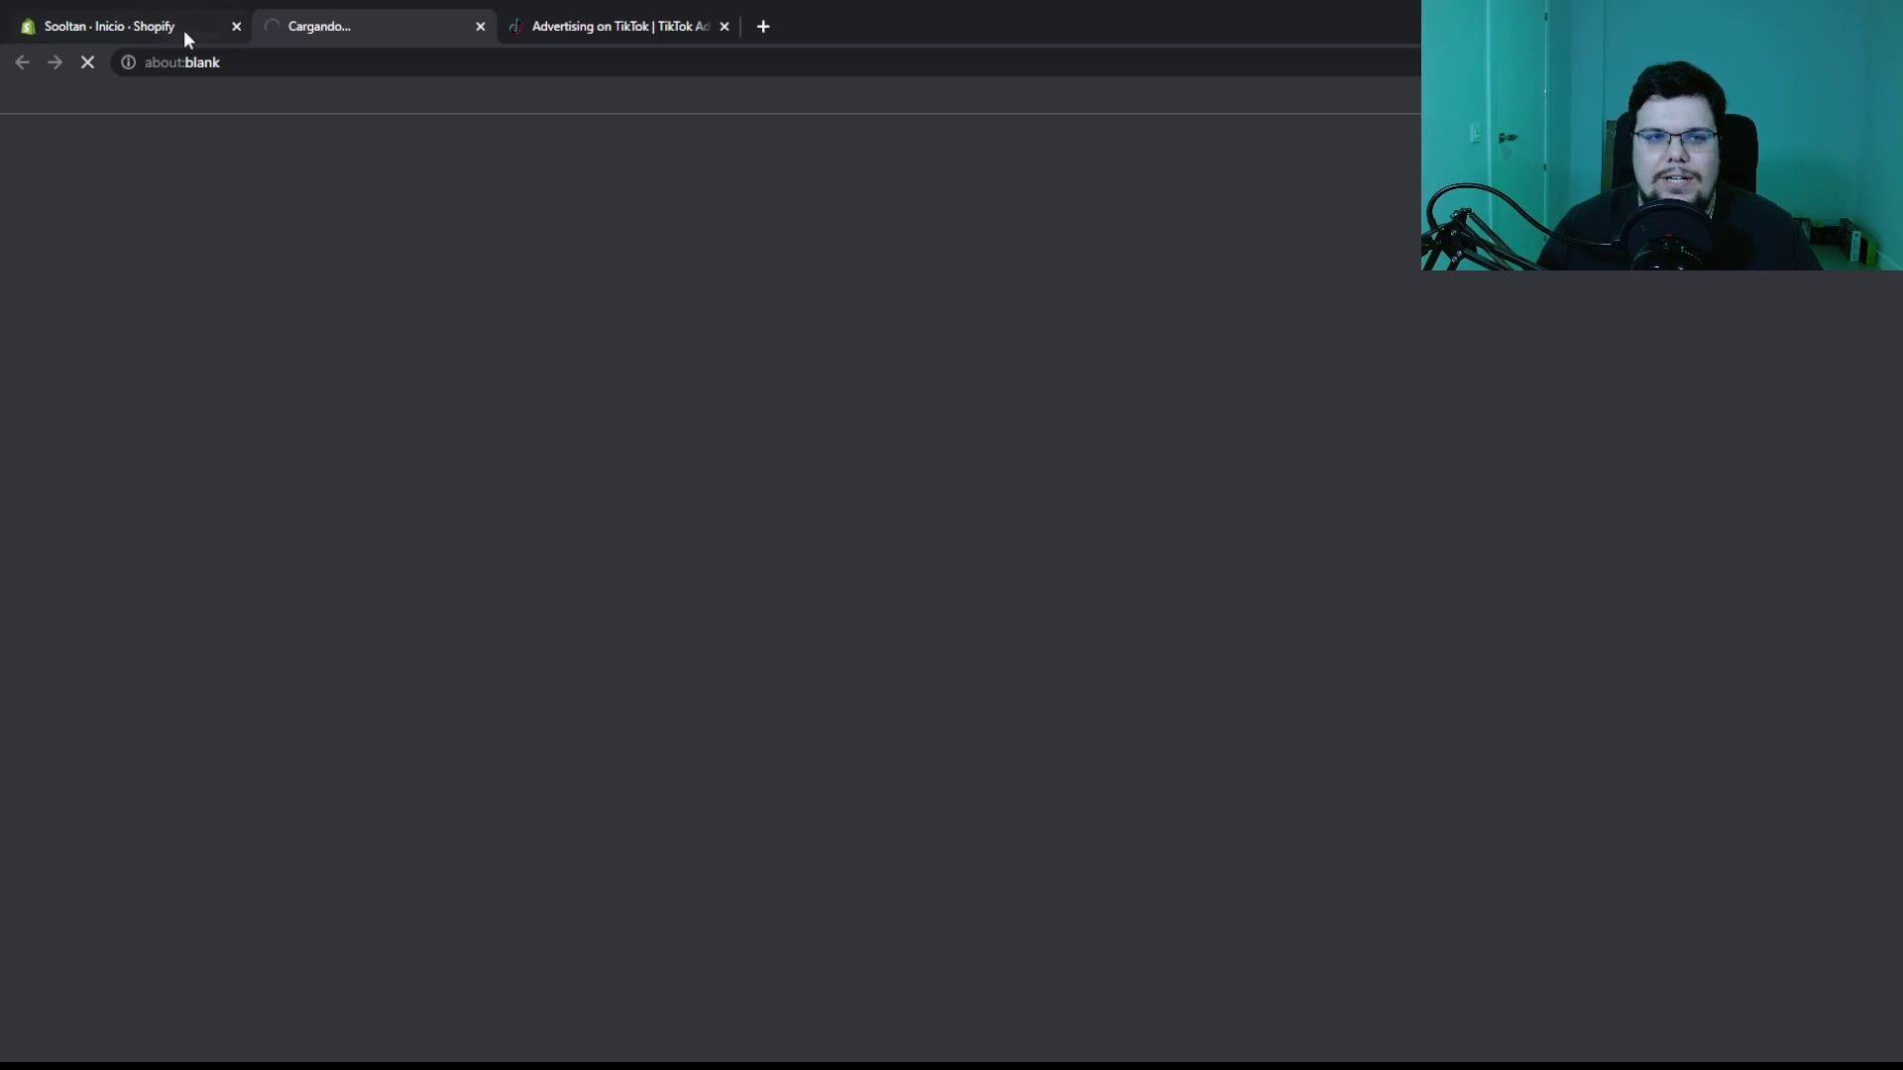
{"action": "left_click", "coordinate": [182, 30]}
{"action": "left_click", "coordinate": [327, 42]}
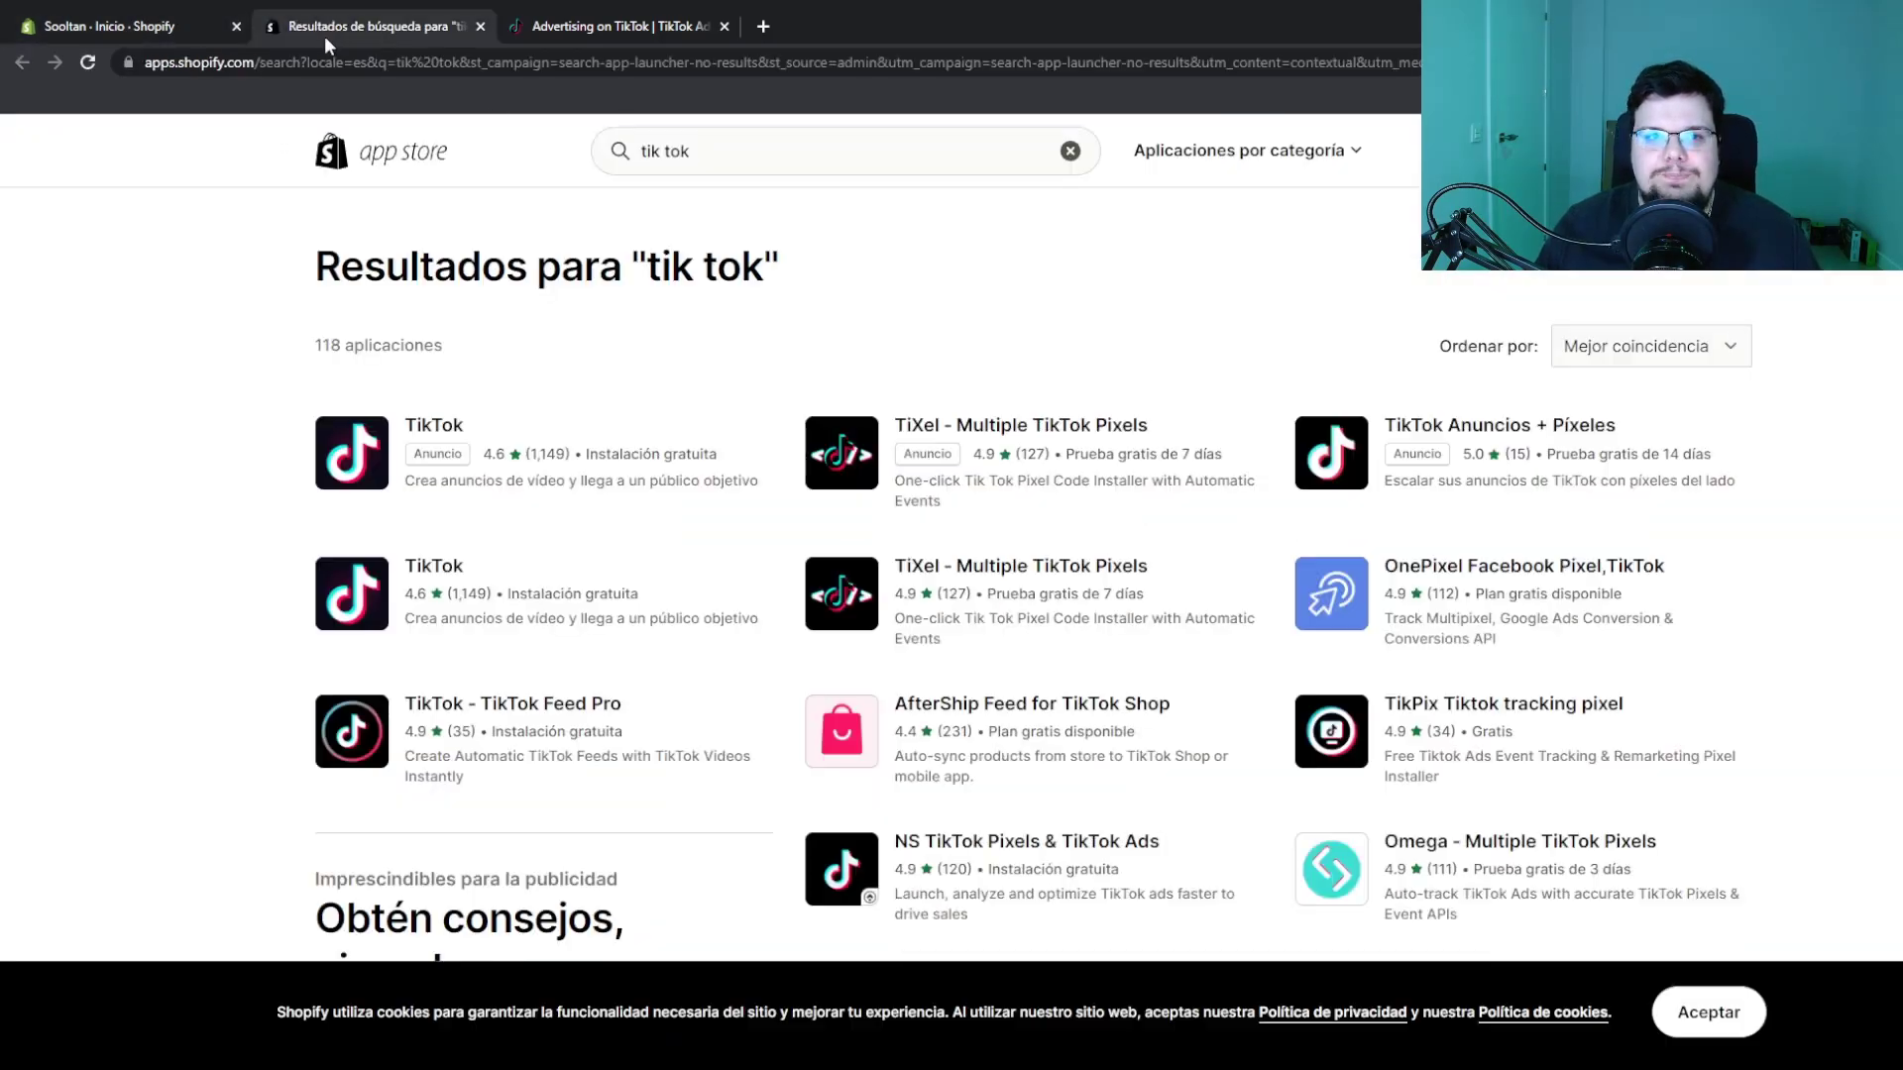
Install the free TikTok app by TikTok and add it to the store as a sales channel
{"action": "left_click", "coordinate": [540, 478]}
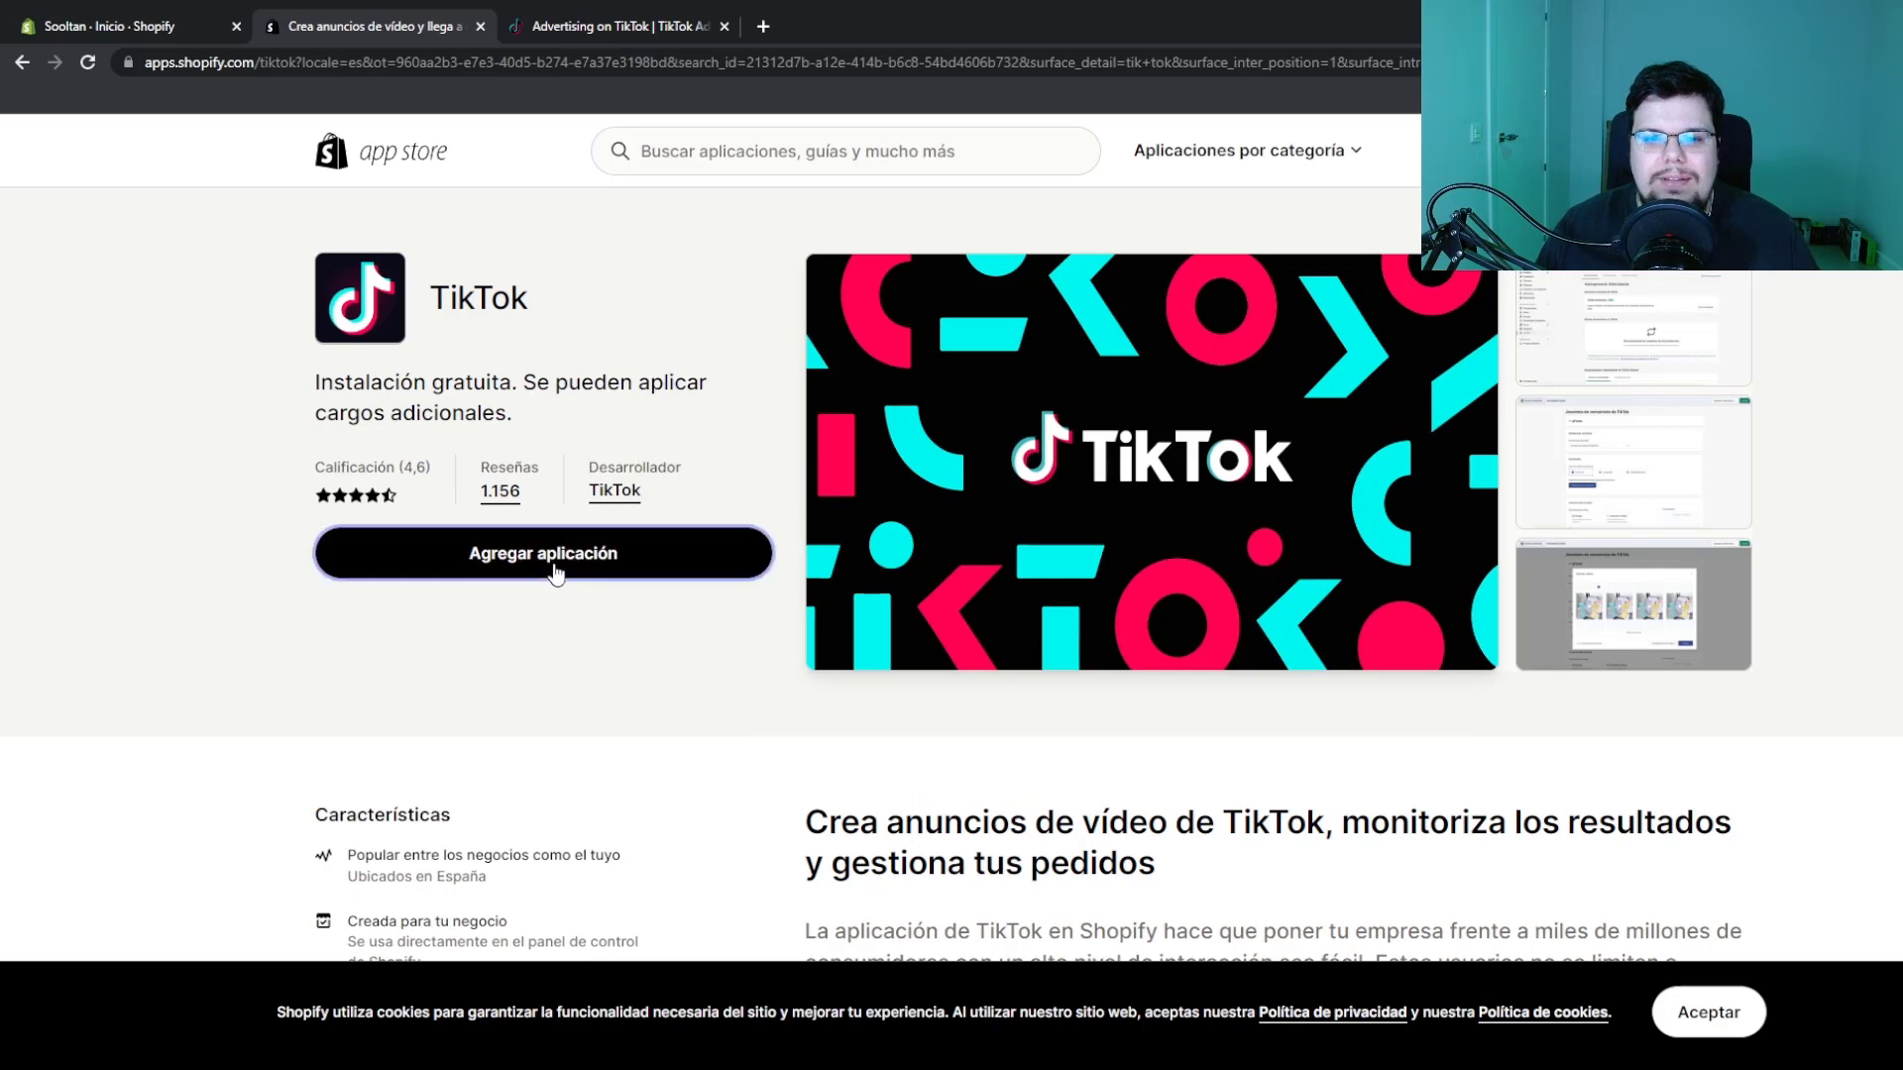
{"action": "left_click", "coordinate": [506, 557]}
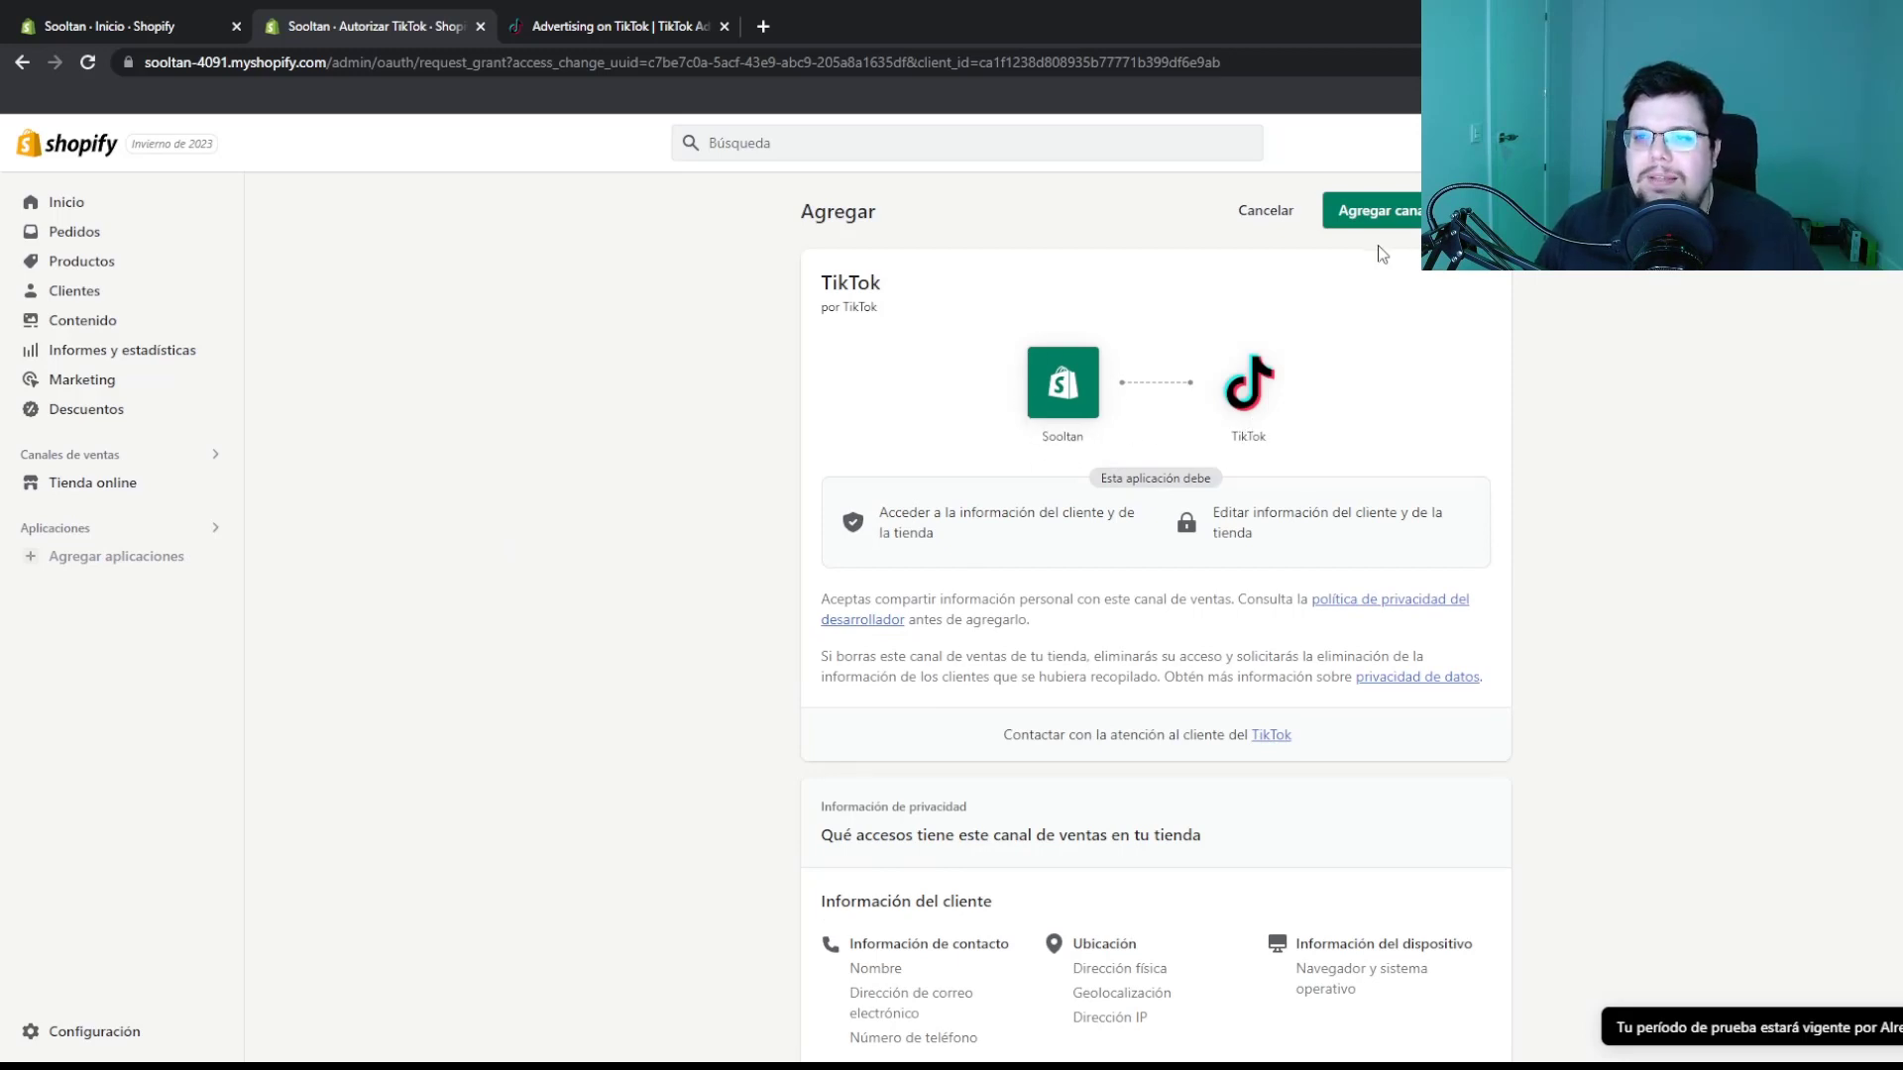
{"action": "left_click", "coordinate": [1384, 220]}
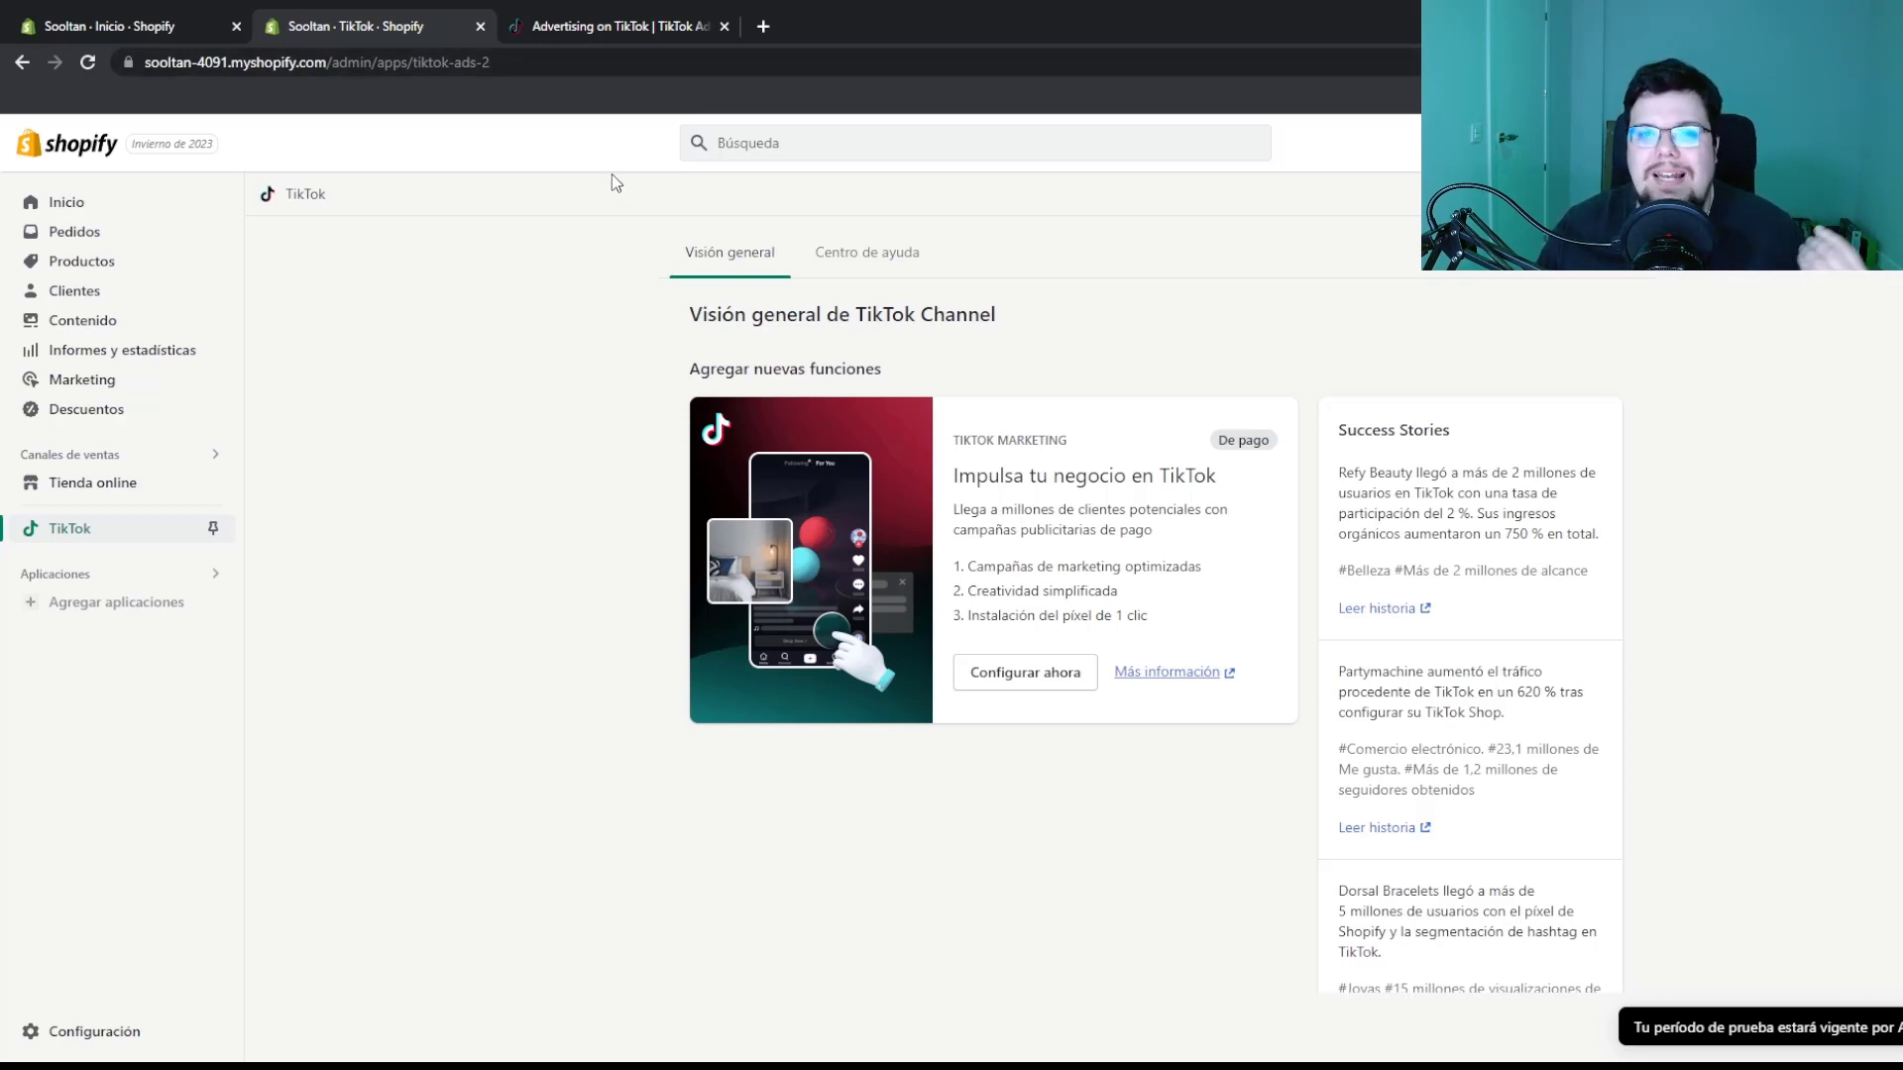
Start the TikTok Marketing setup and connect the signed-in TikTok For Business account to Shopify
{"action": "left_click", "coordinate": [607, 27]}
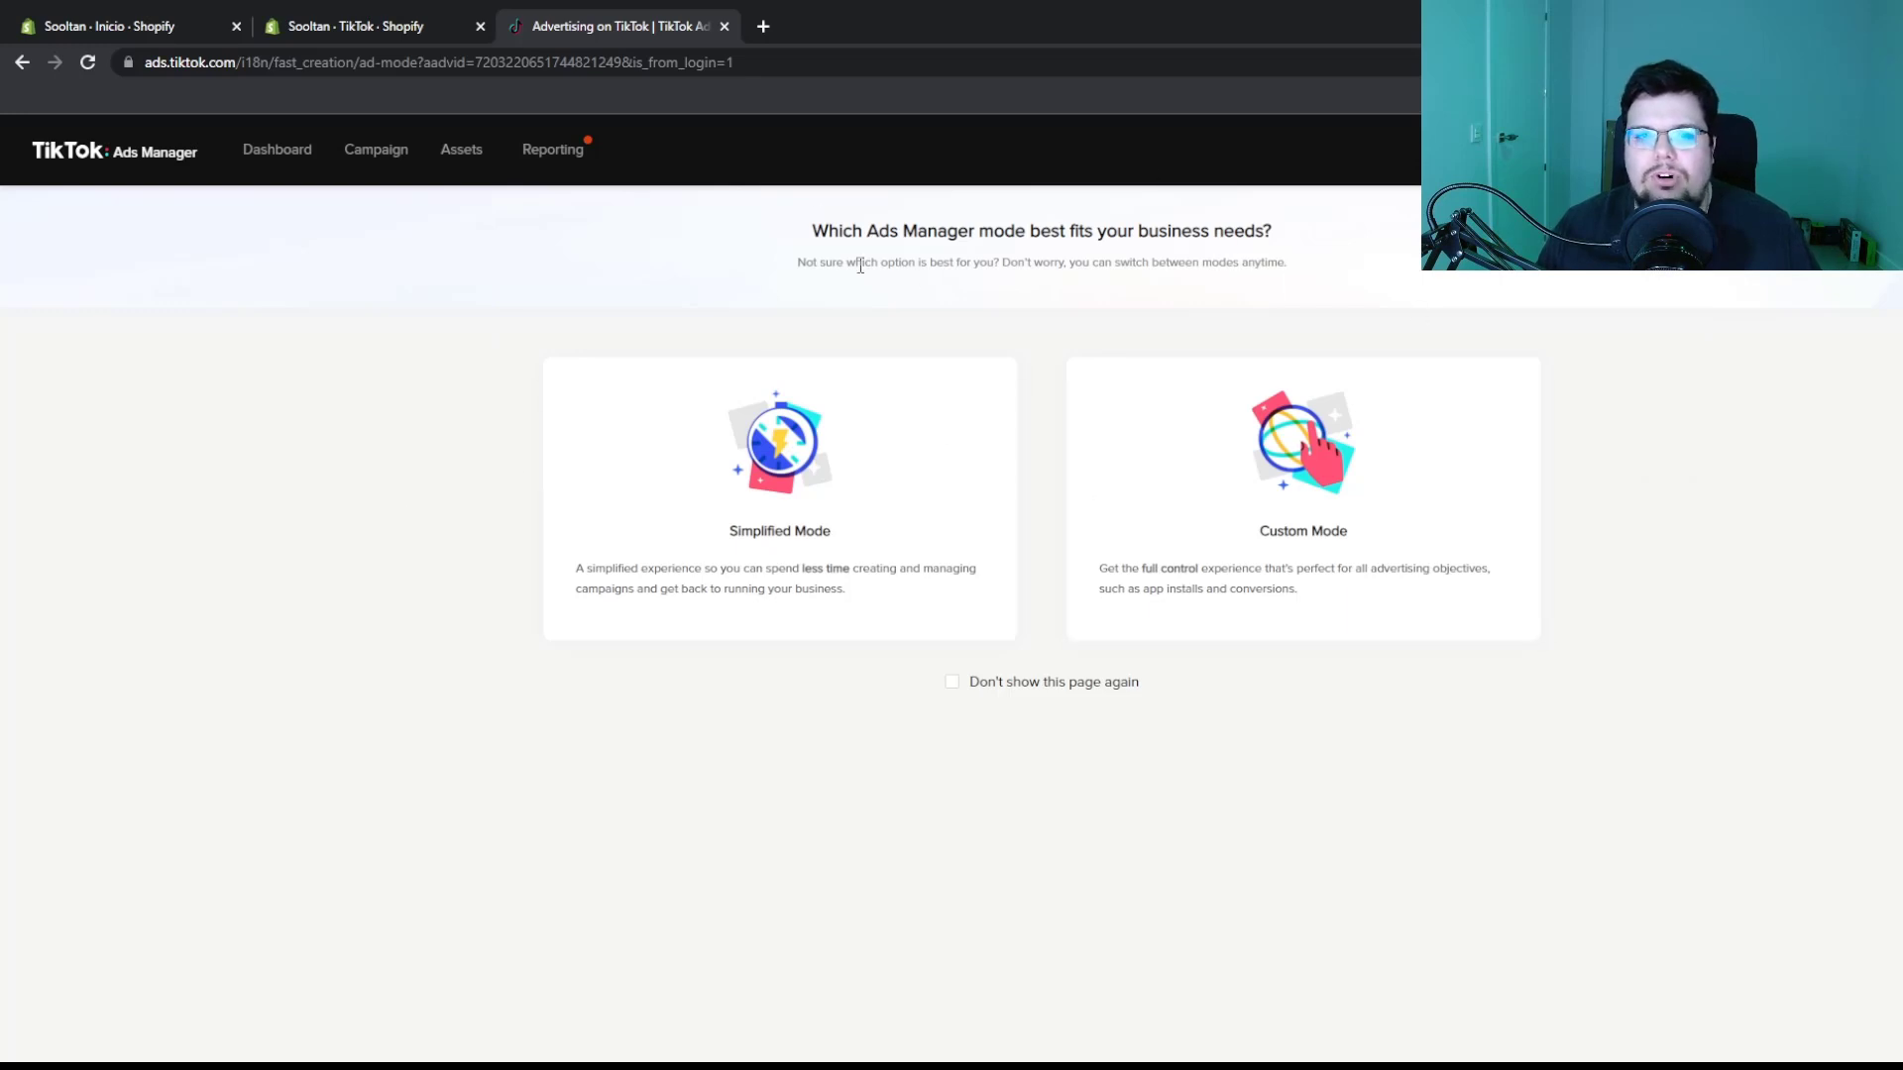
{"action": "left_click", "coordinate": [322, 21]}
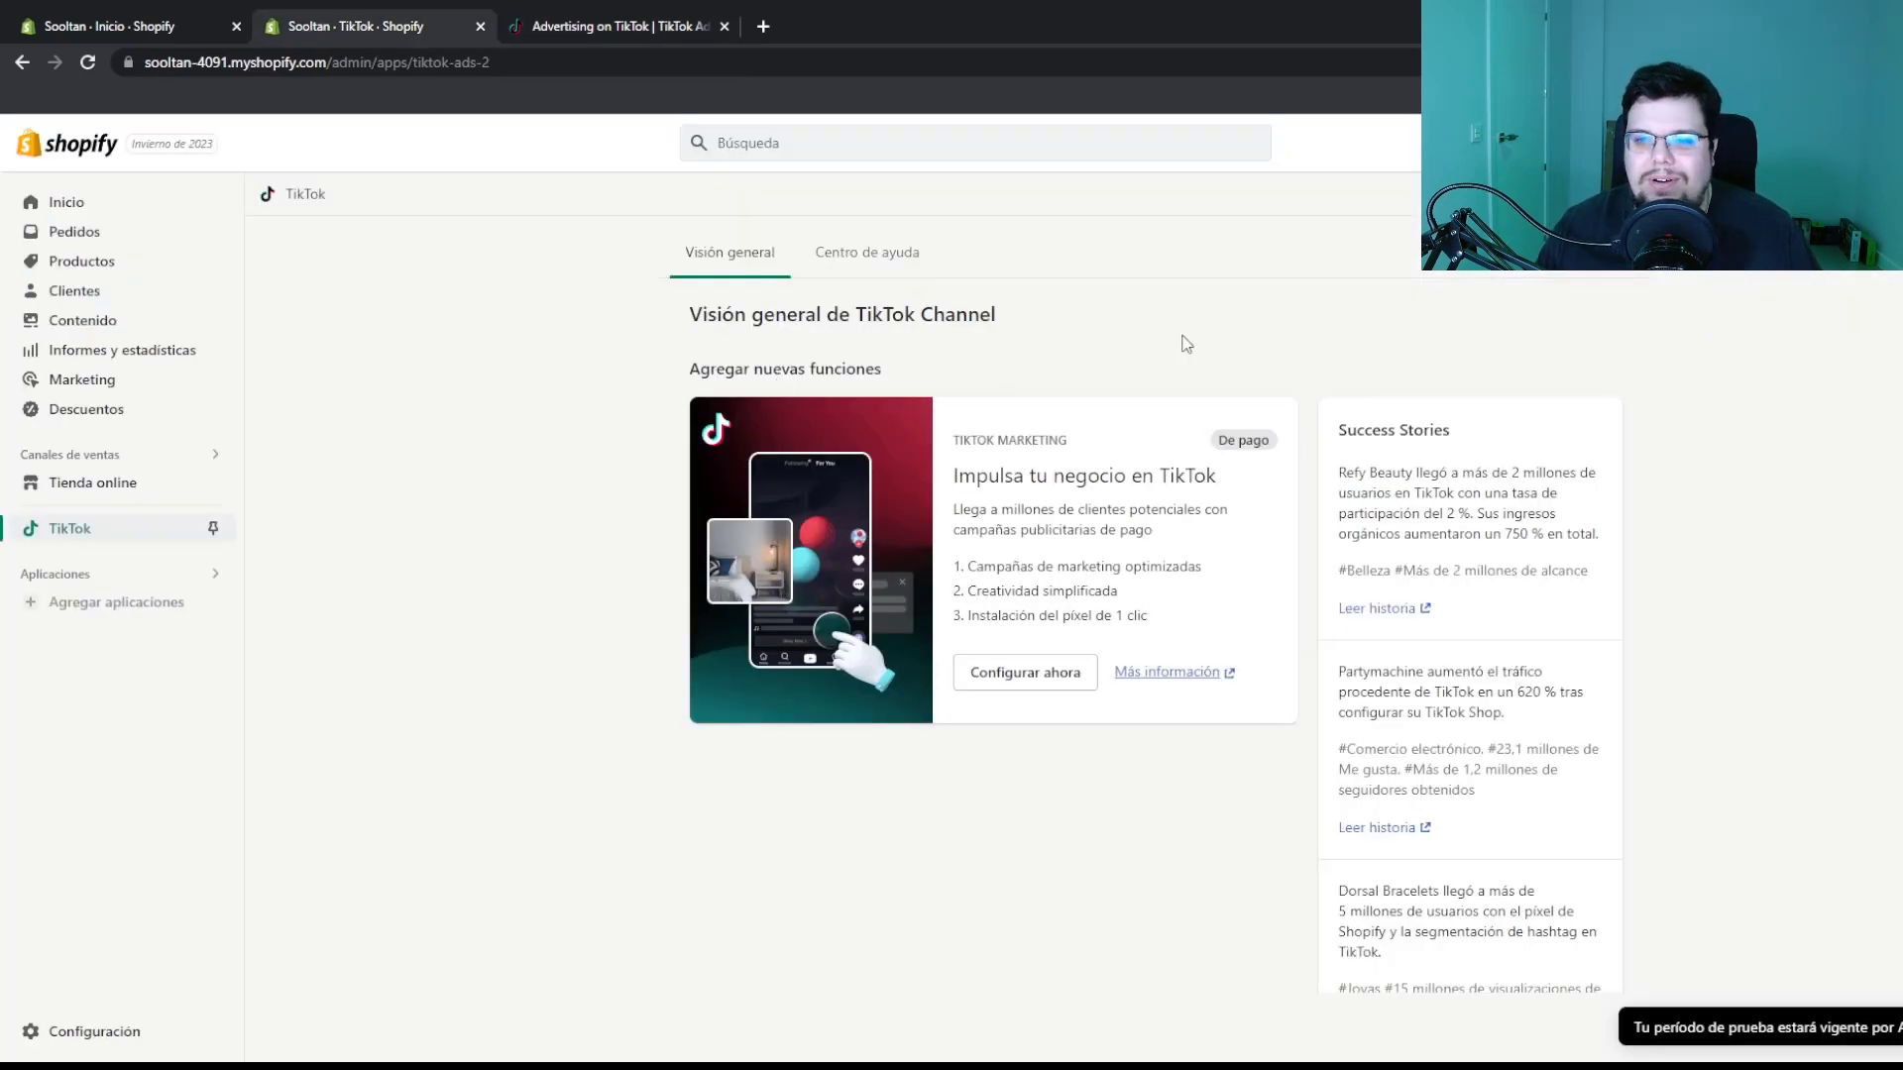
{"action": "left_click", "coordinate": [1036, 680]}
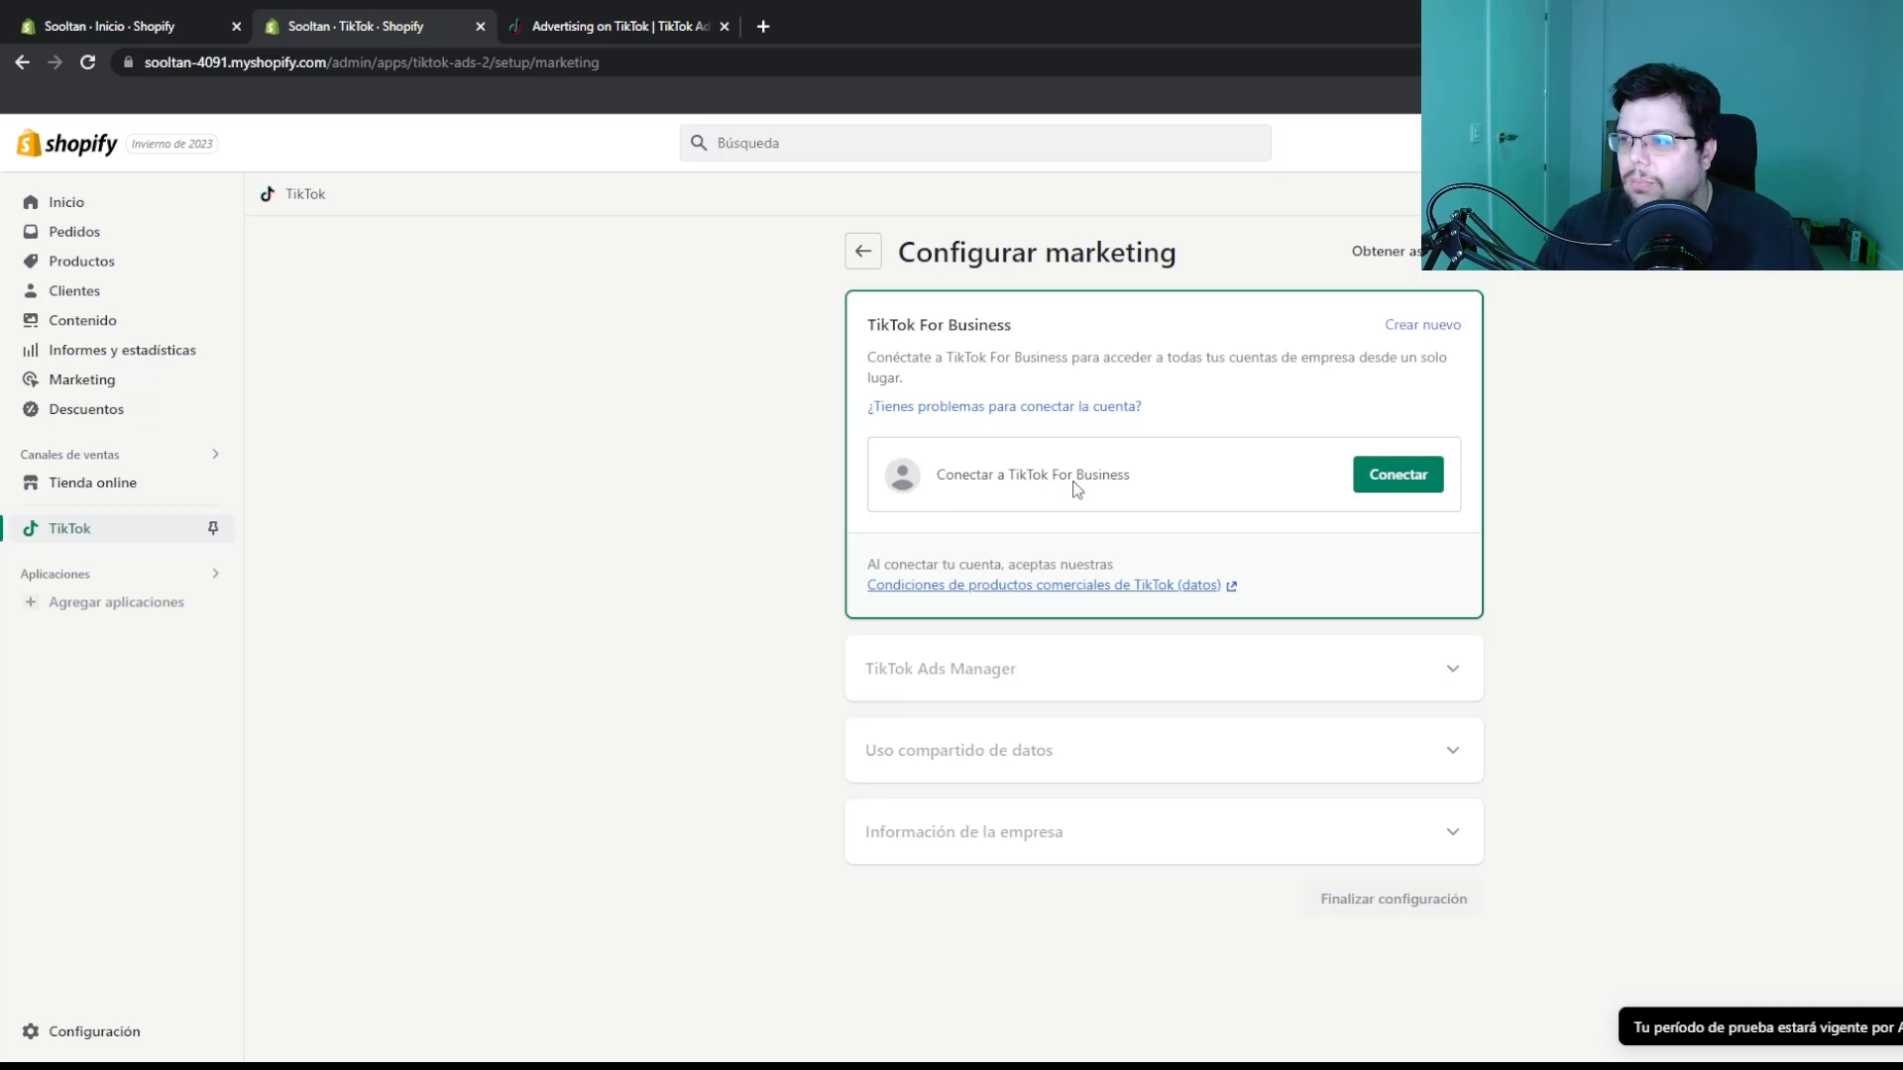
{"action": "left_click", "coordinate": [1400, 479]}
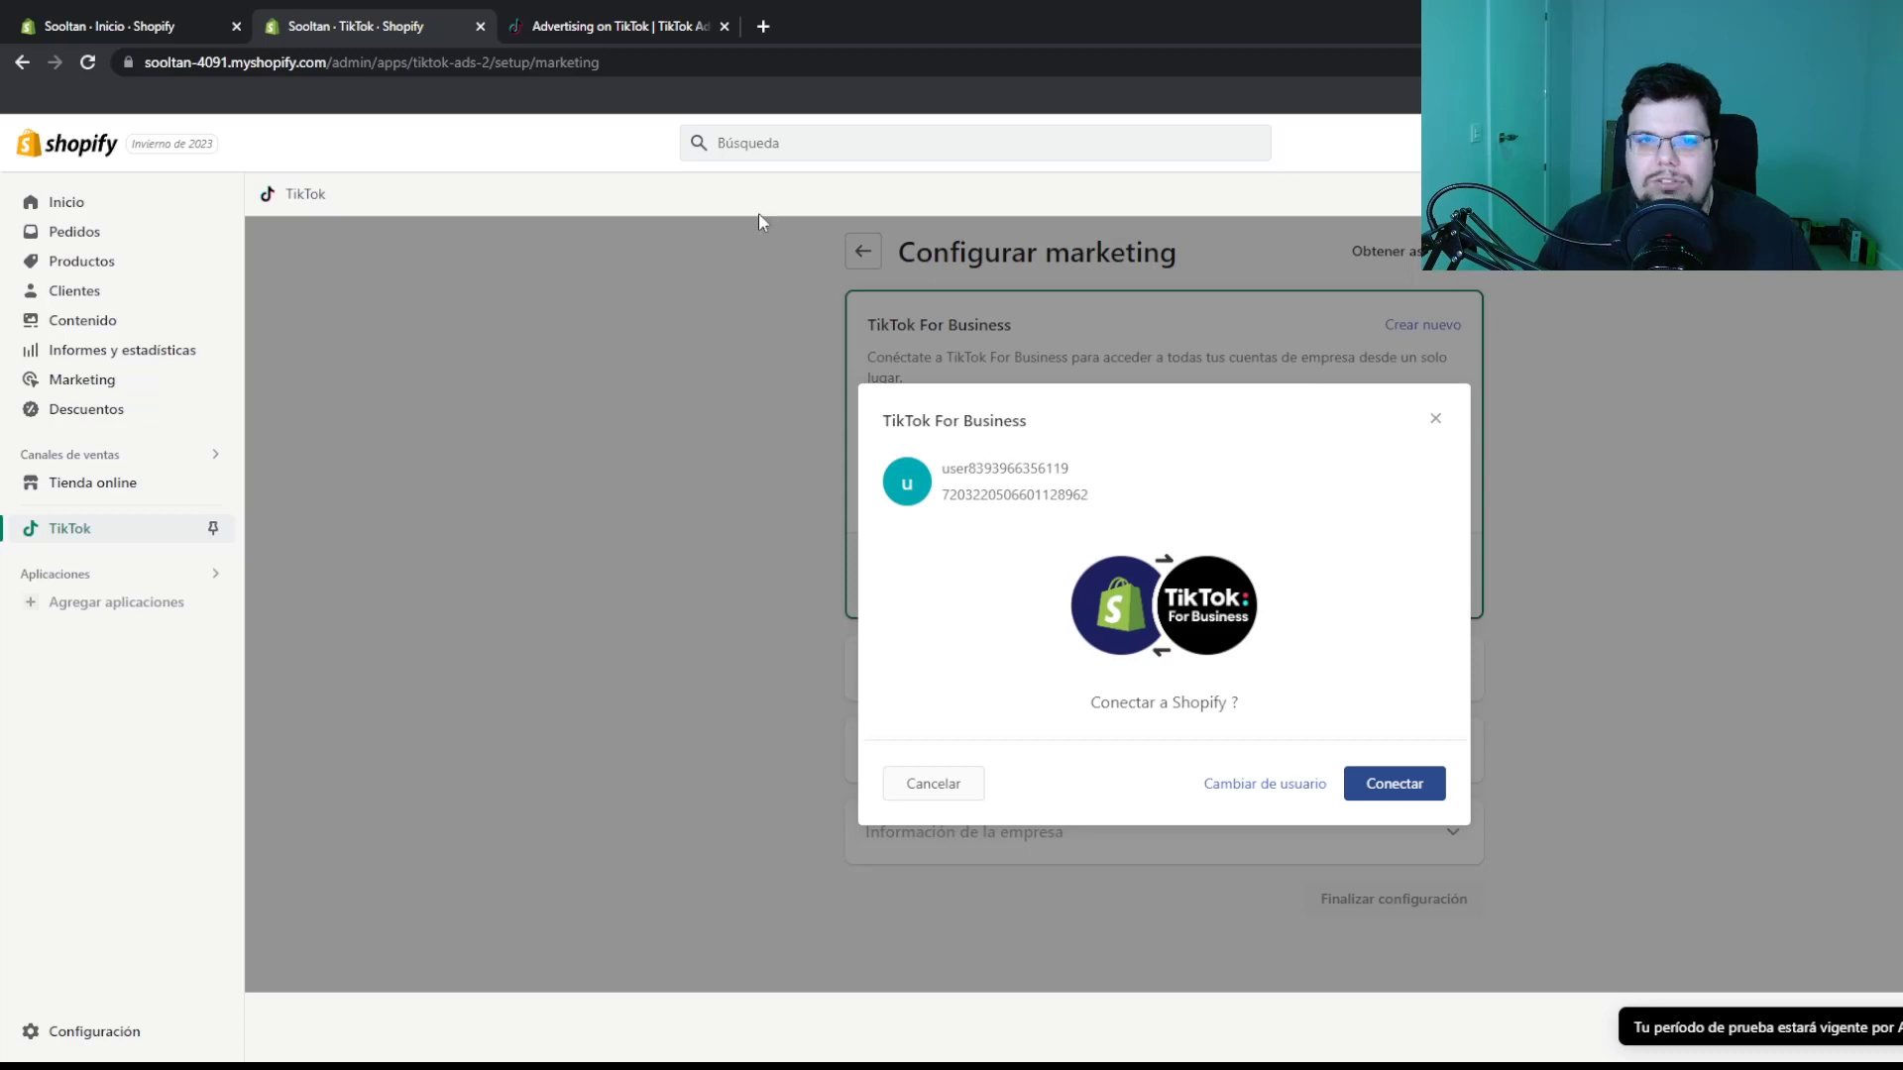
{"action": "left_click", "coordinate": [610, 28]}
{"action": "left_click", "coordinate": [1744, 149]}
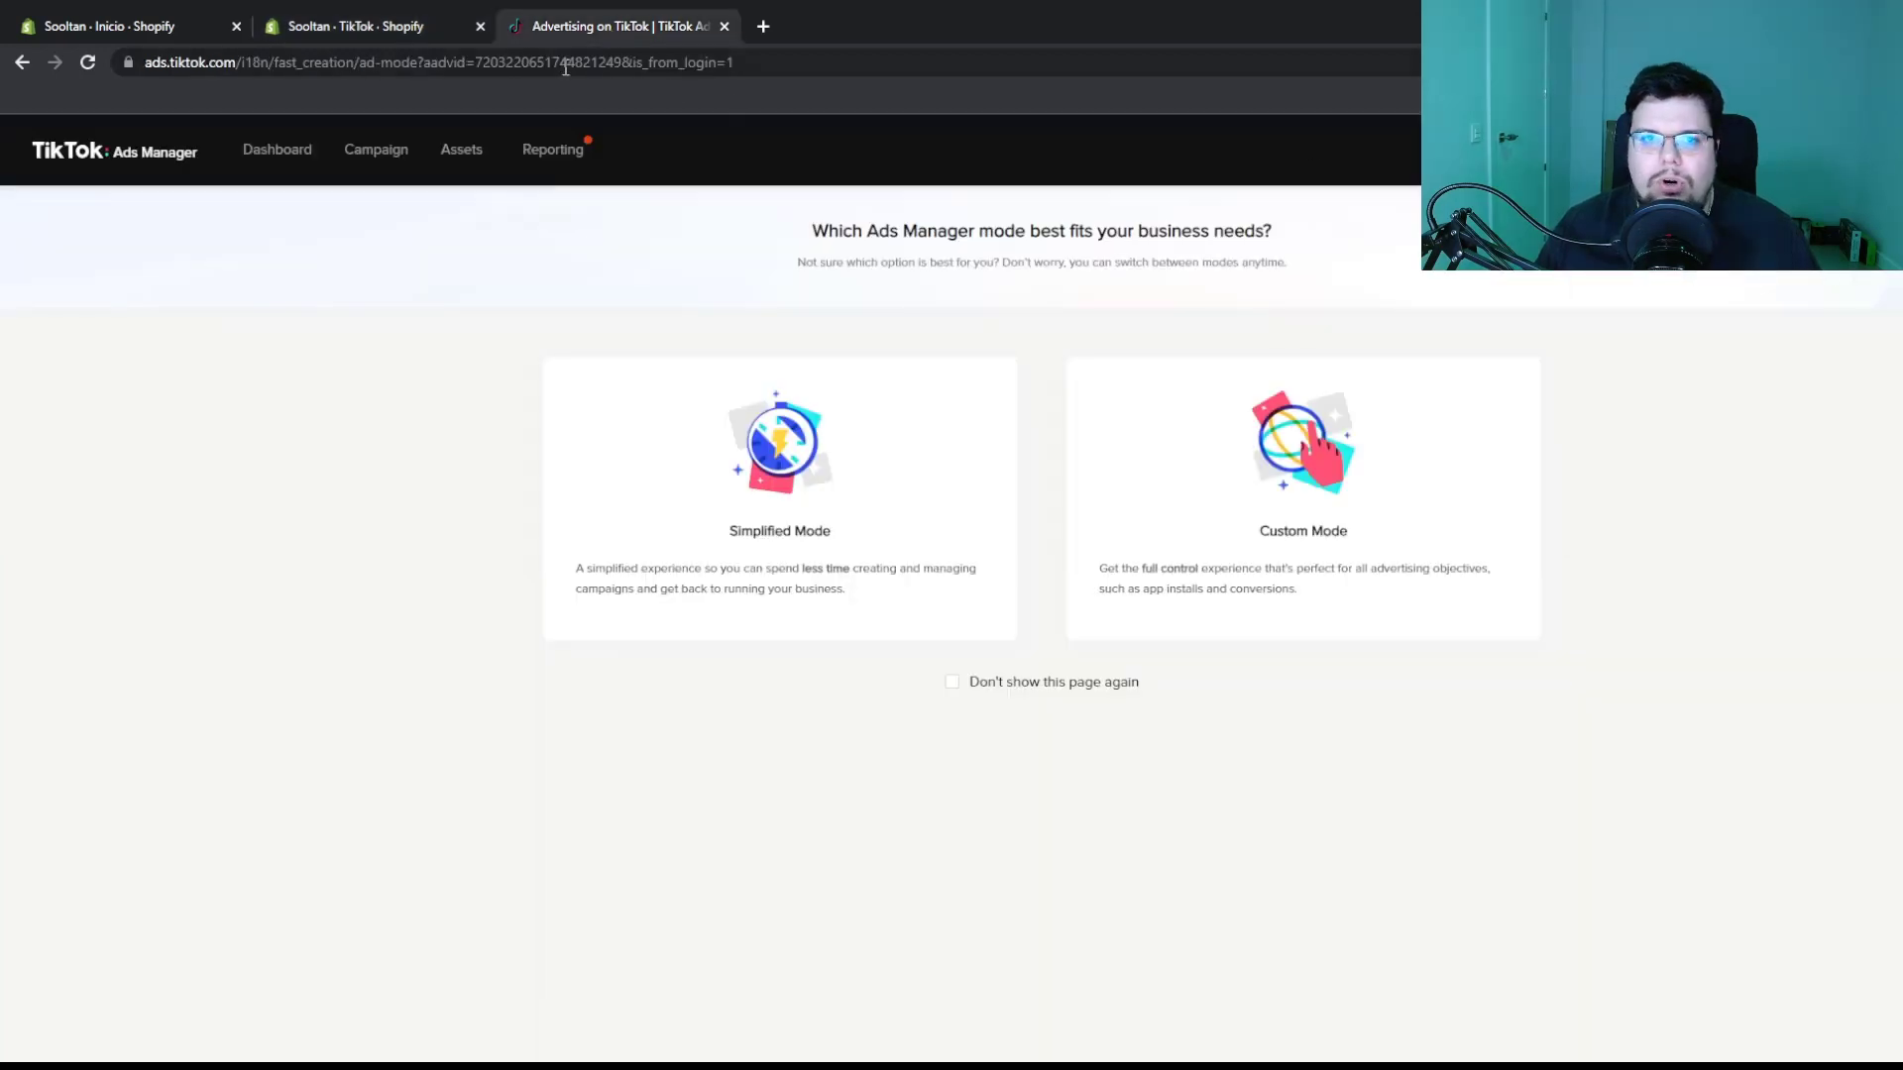
{"action": "left_click", "coordinate": [393, 26]}
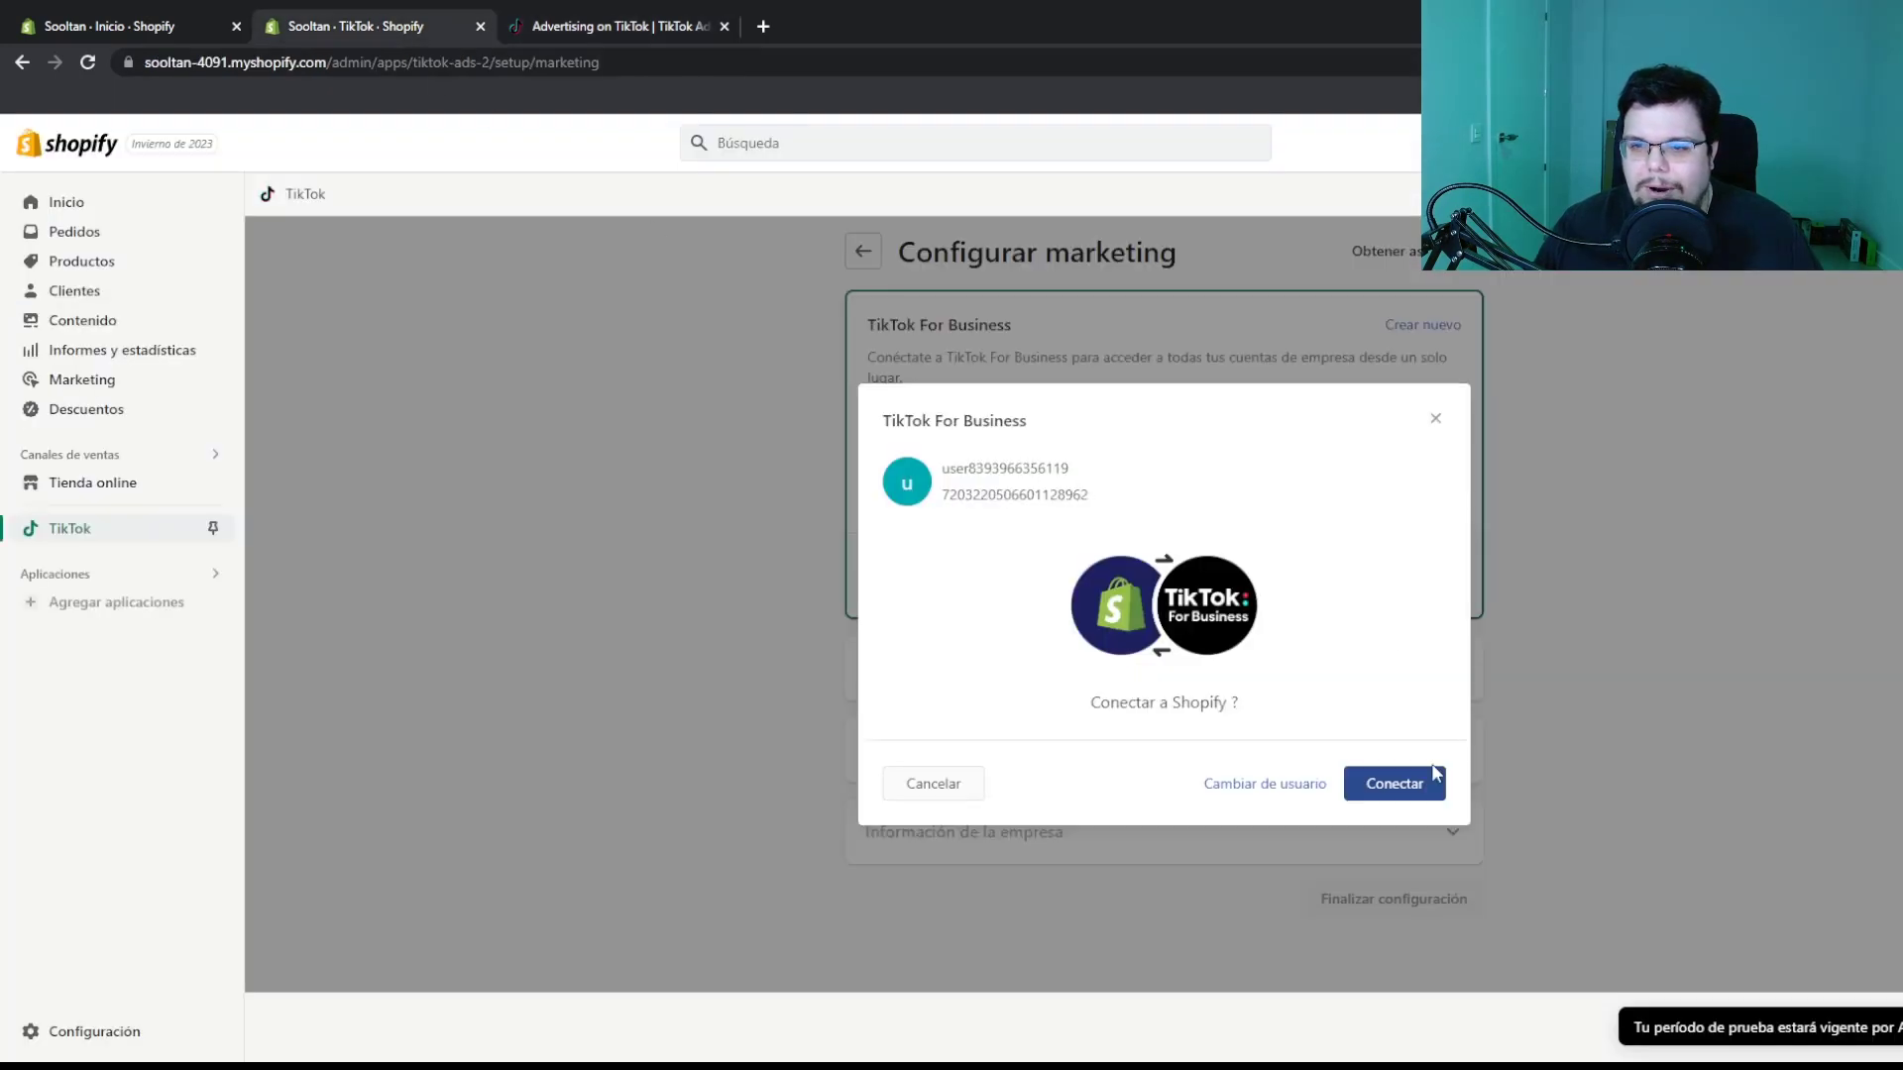
{"action": "left_click", "coordinate": [1407, 782]}
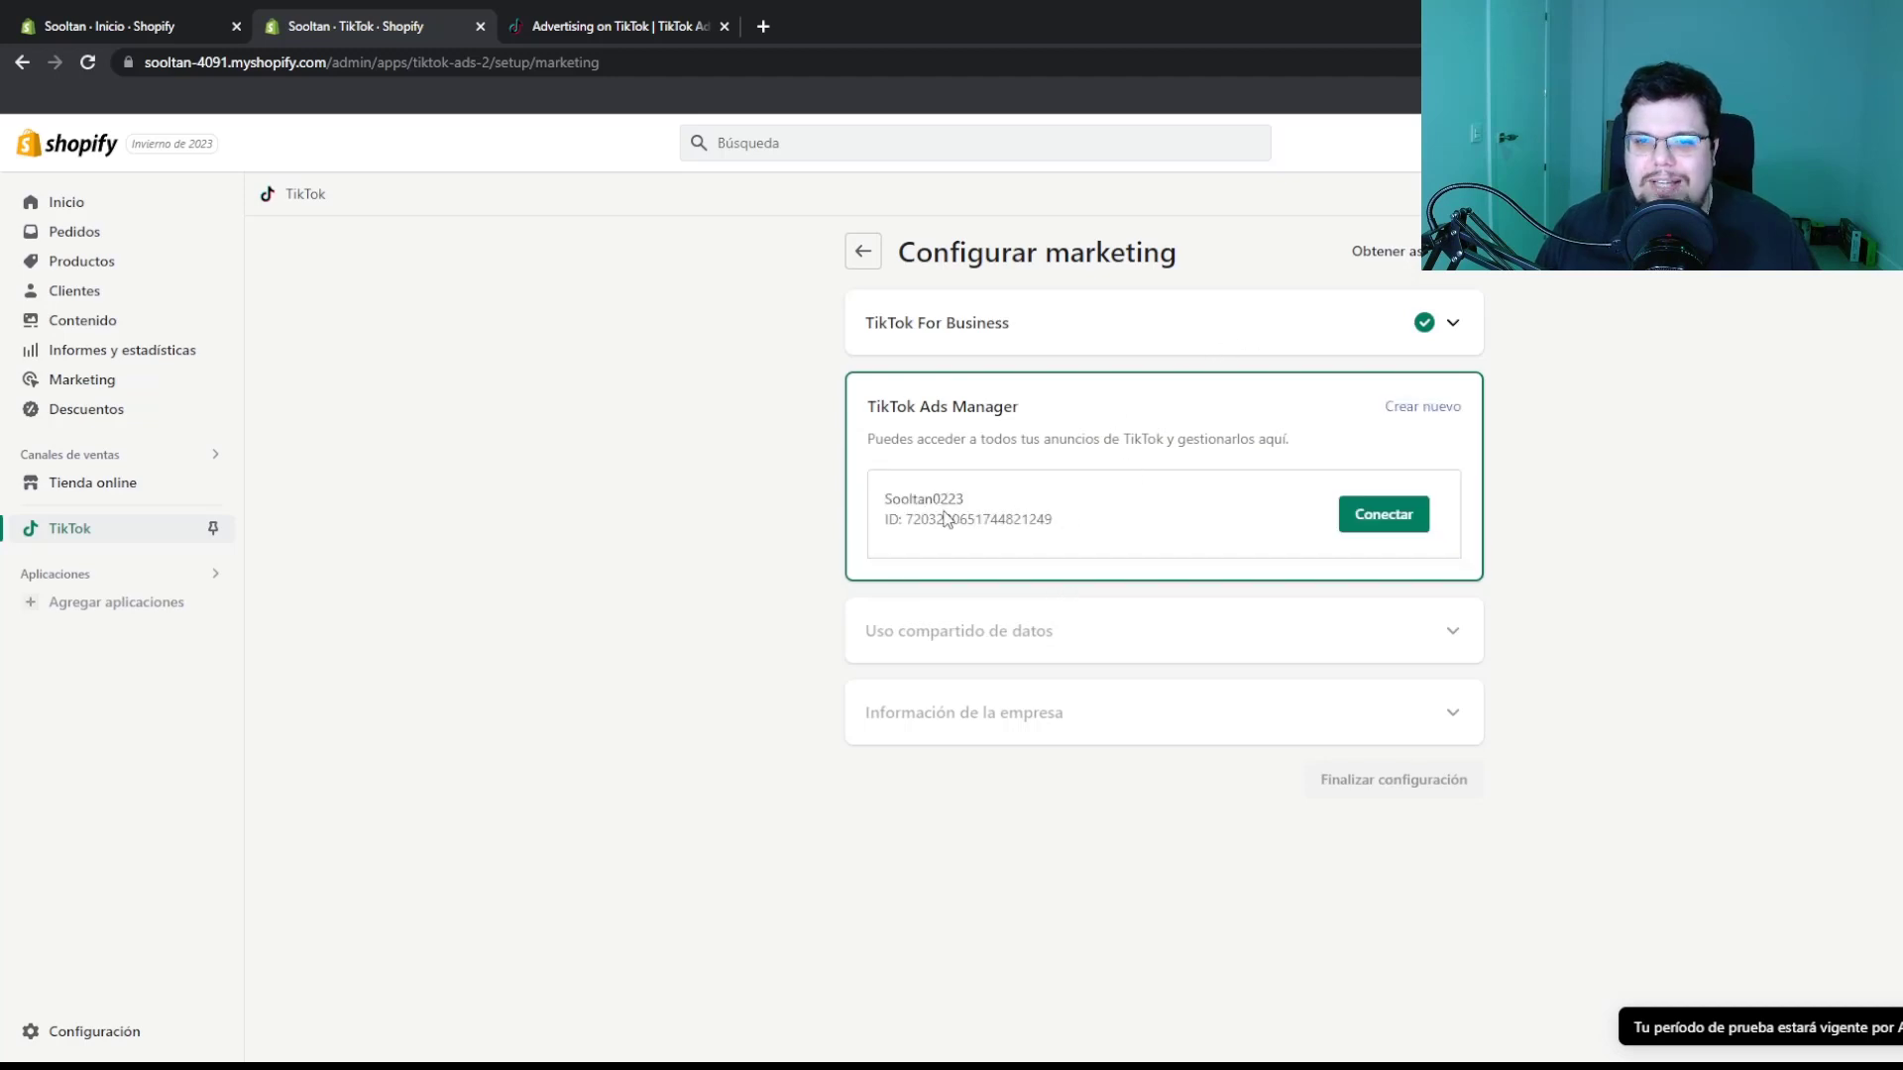
Connect the listed TikTok Ads Manager account in the marketing setup
{"action": "left_click", "coordinate": [1415, 526]}
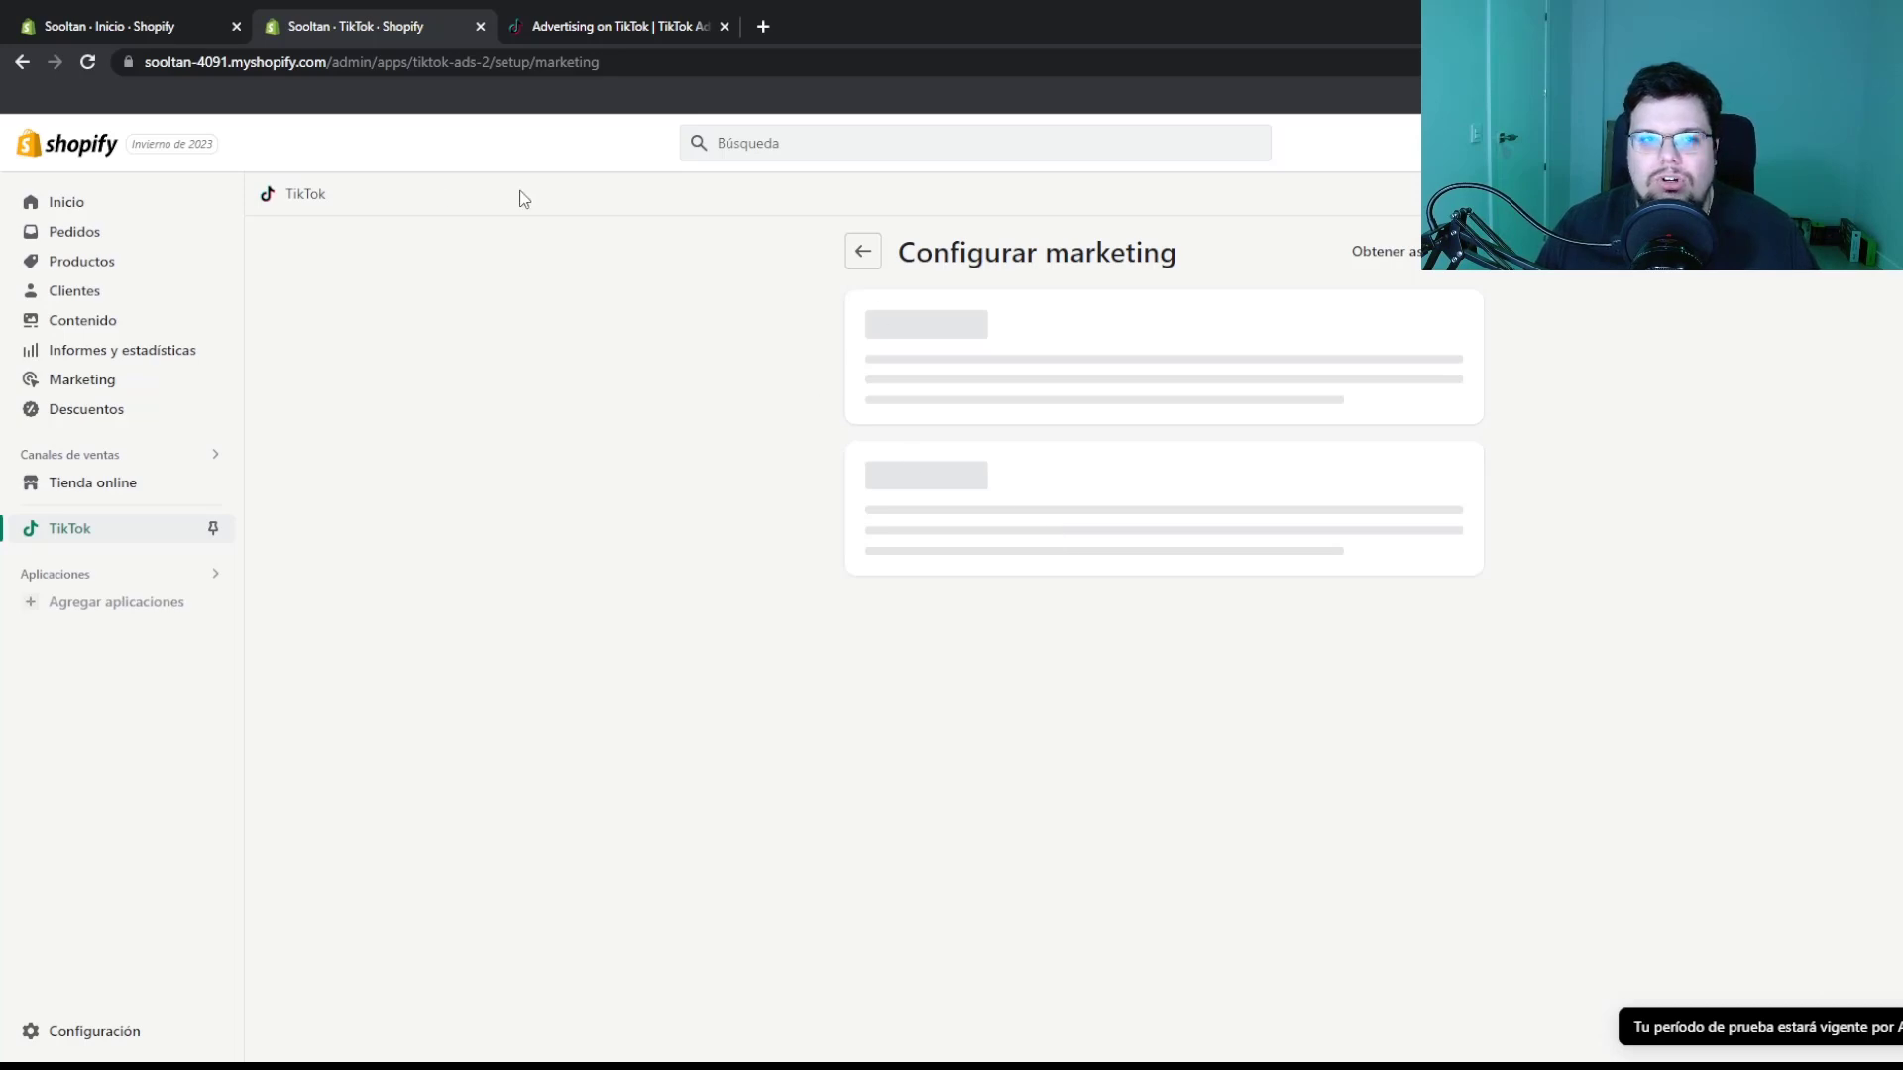
{"action": "left_click", "coordinate": [637, 33]}
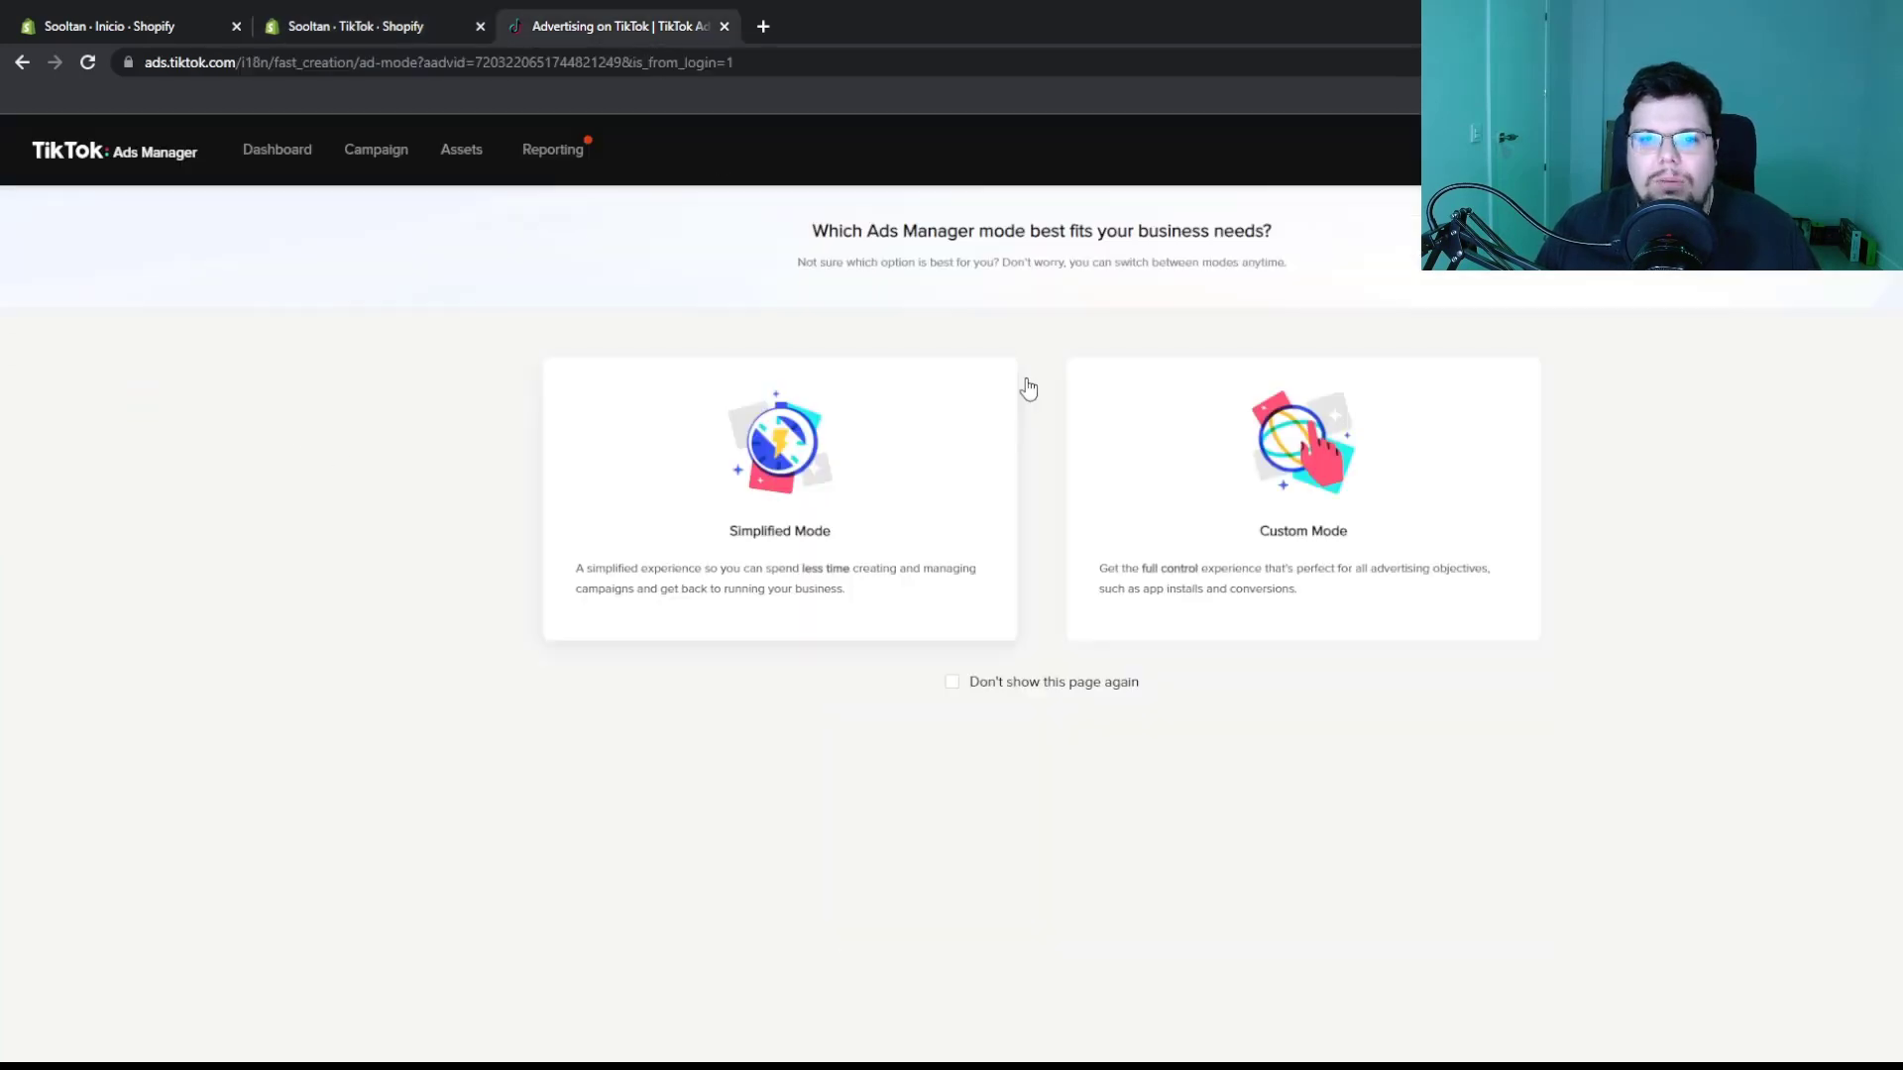
{"action": "left_click", "coordinate": [419, 32]}
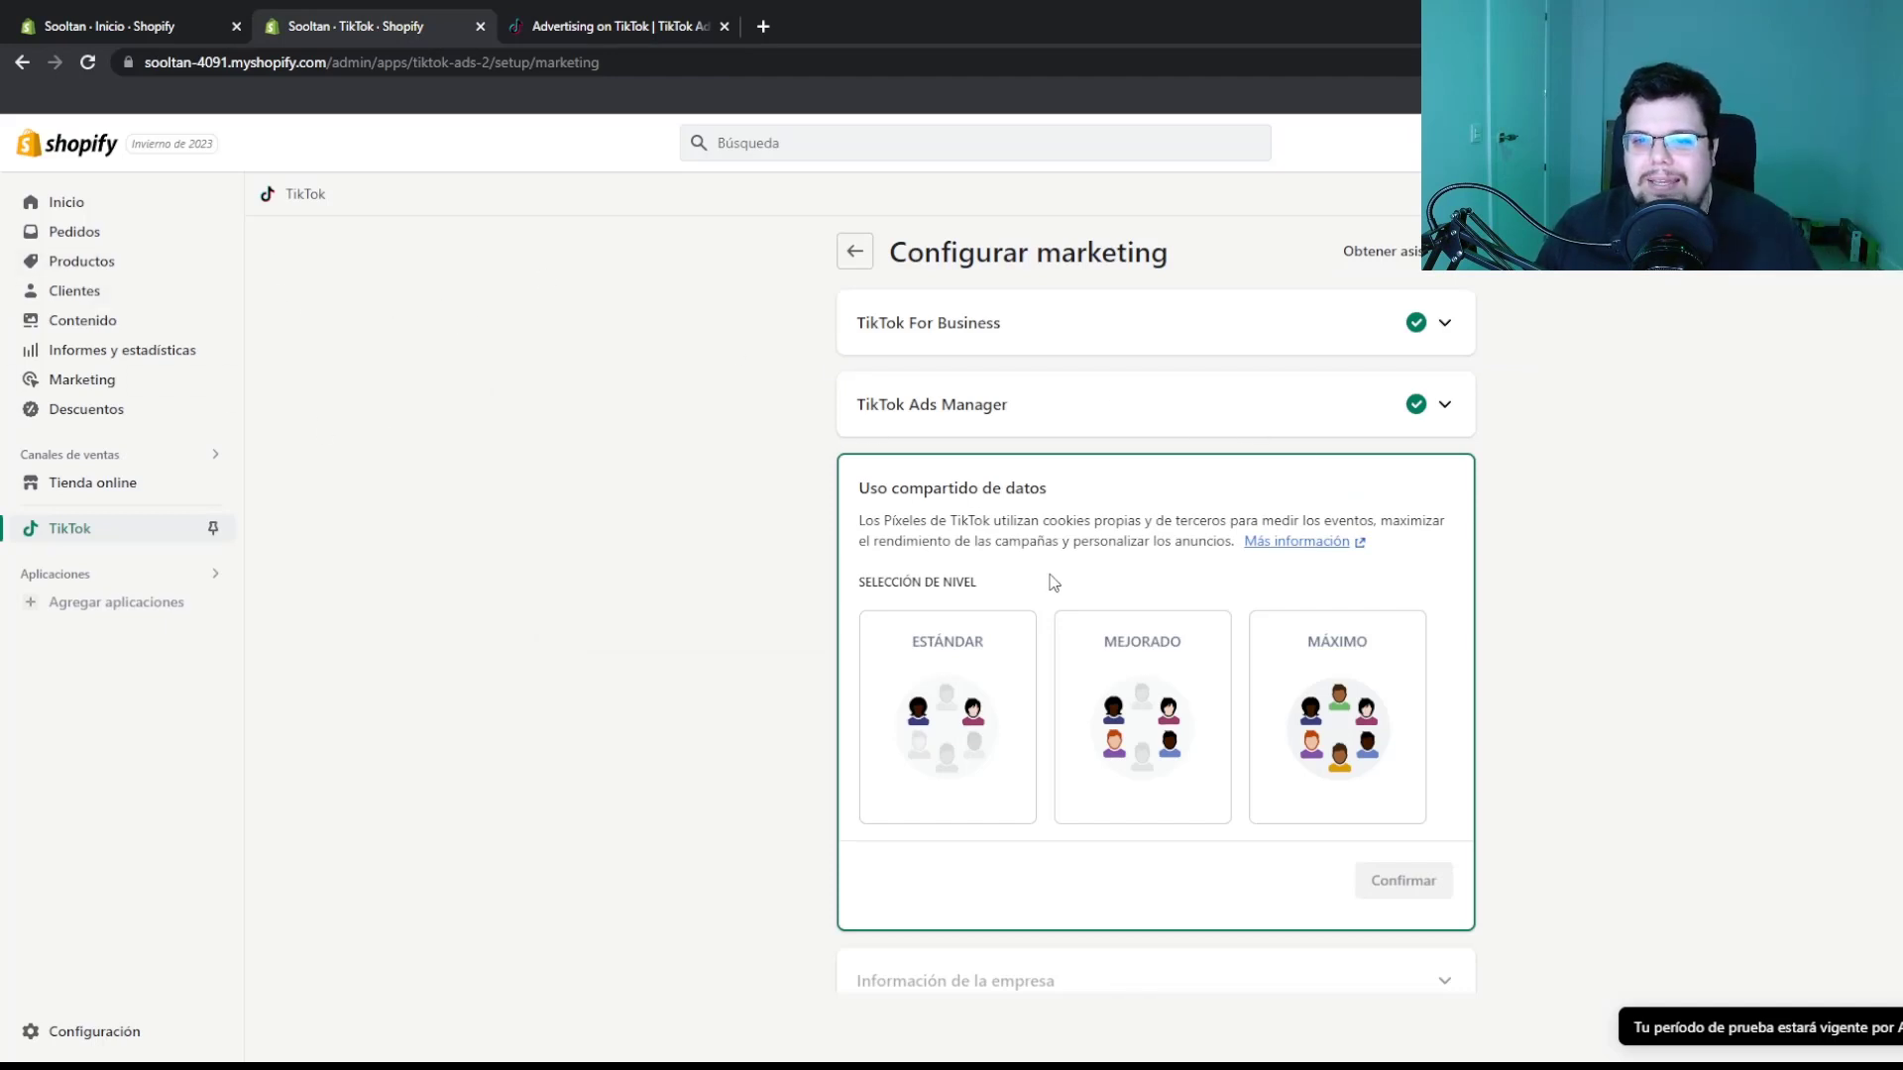
Set the customer data sharing level to Máximo and confirm it with the TikTok pixel for Shopify
{"action": "scroll", "coordinate": [992, 535], "scroll_direction": "down", "scroll_amount": 1}
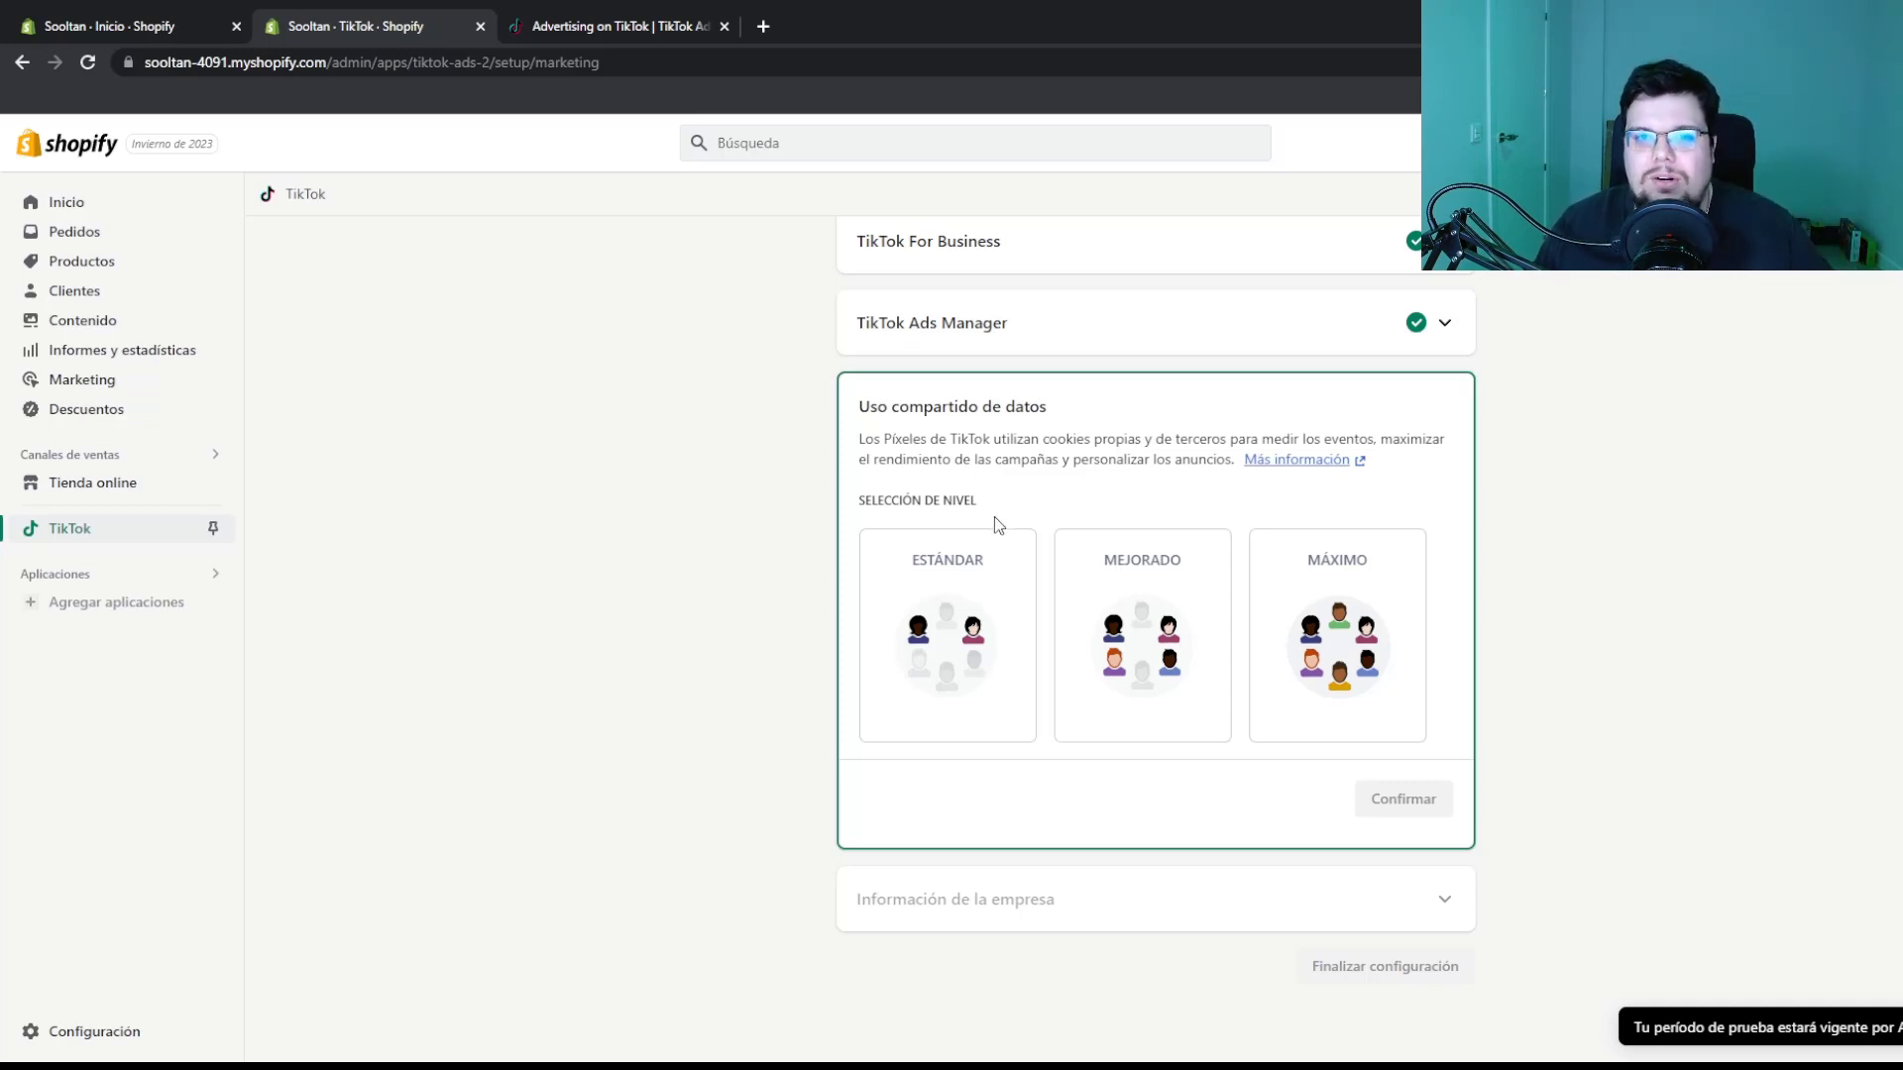
{"action": "left_click", "coordinate": [1328, 615]}
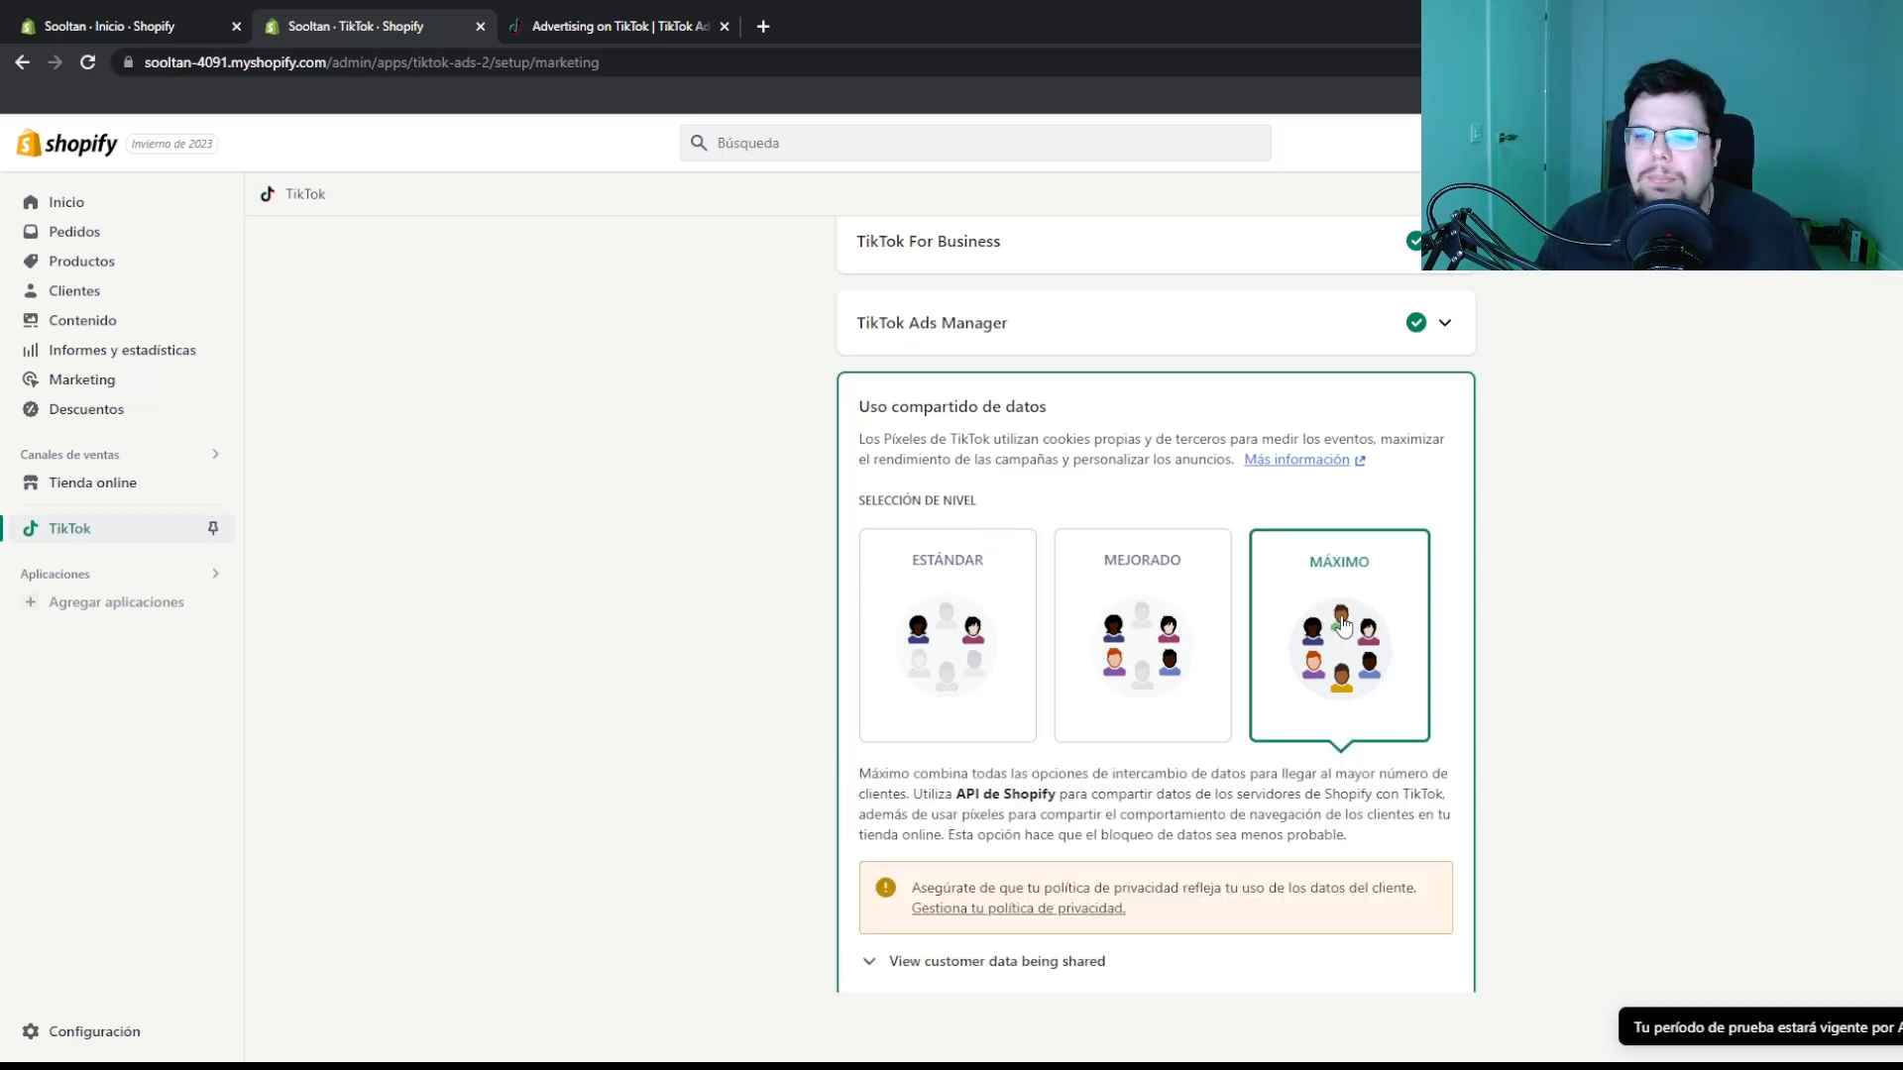
{"action": "scroll", "coordinate": [1115, 692], "scroll_direction": "down", "scroll_amount": 1}
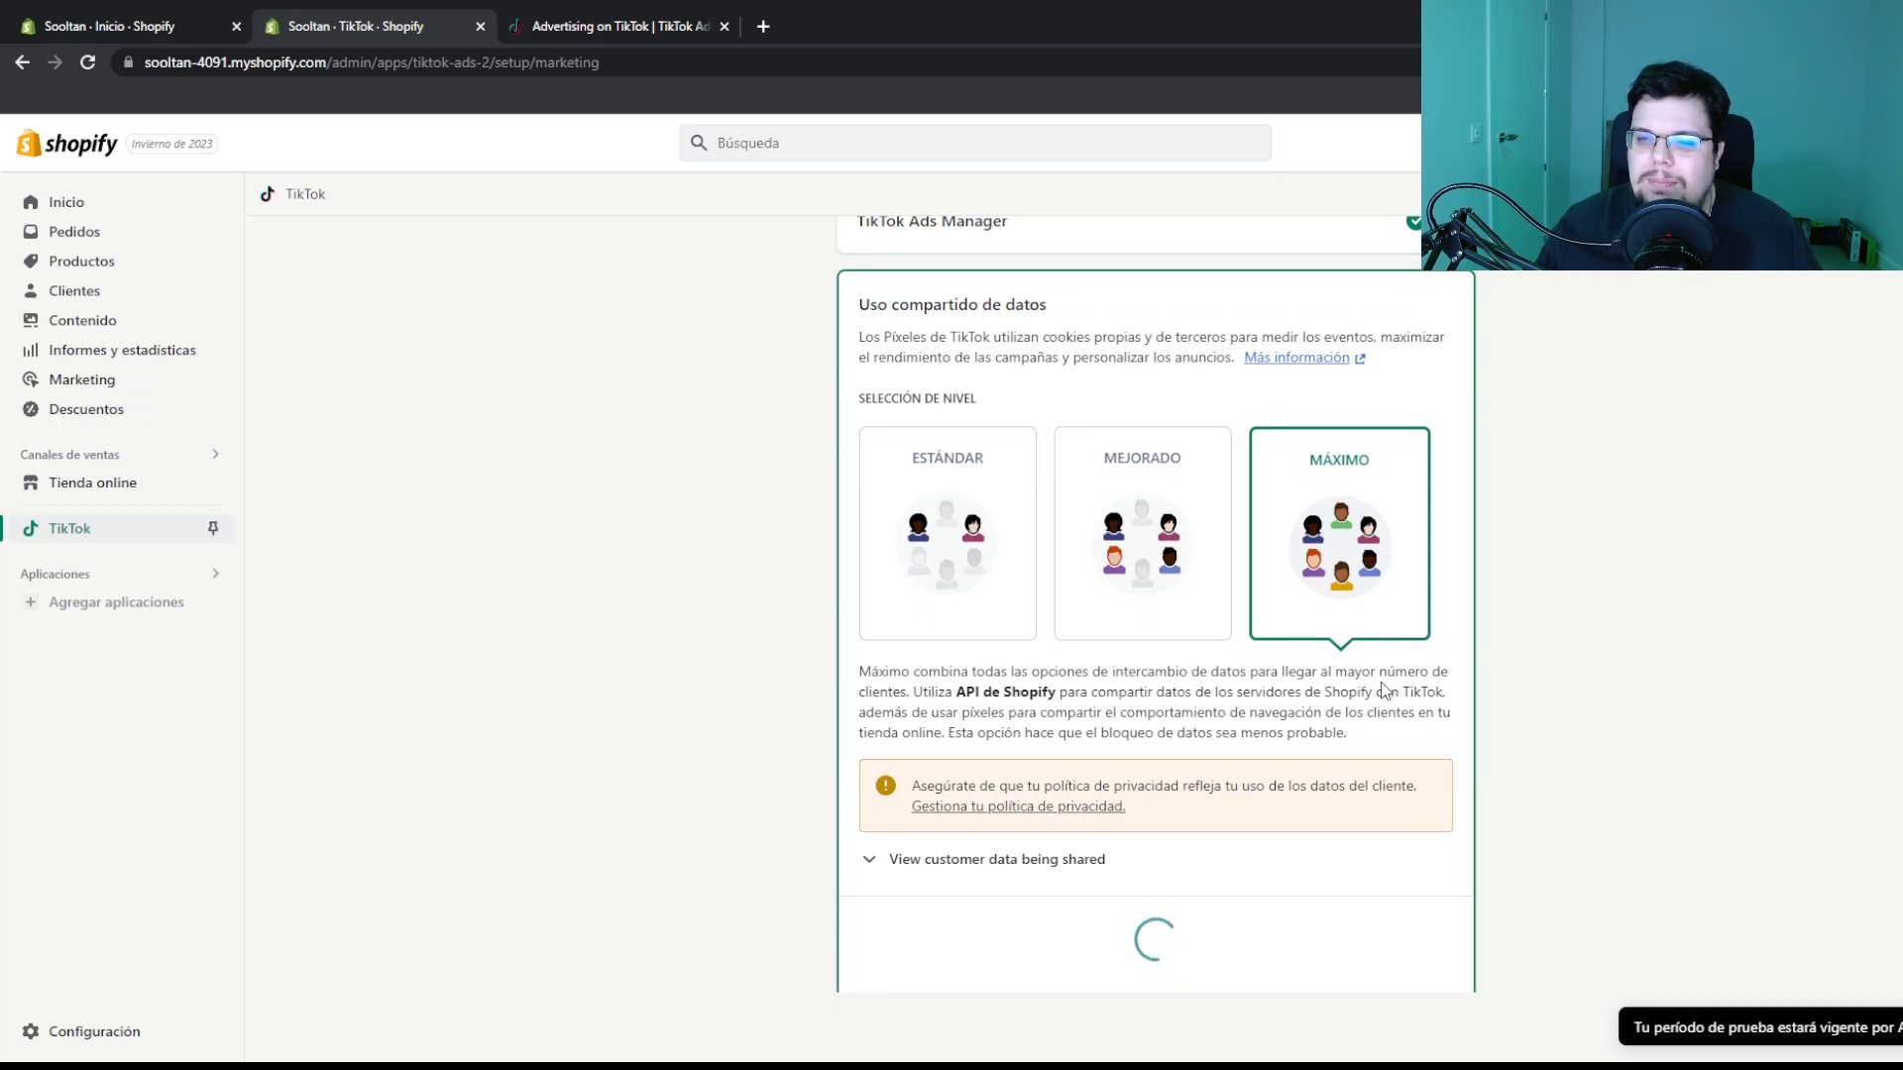
{"action": "scroll", "coordinate": [940, 694], "scroll_direction": "down", "scroll_amount": 1}
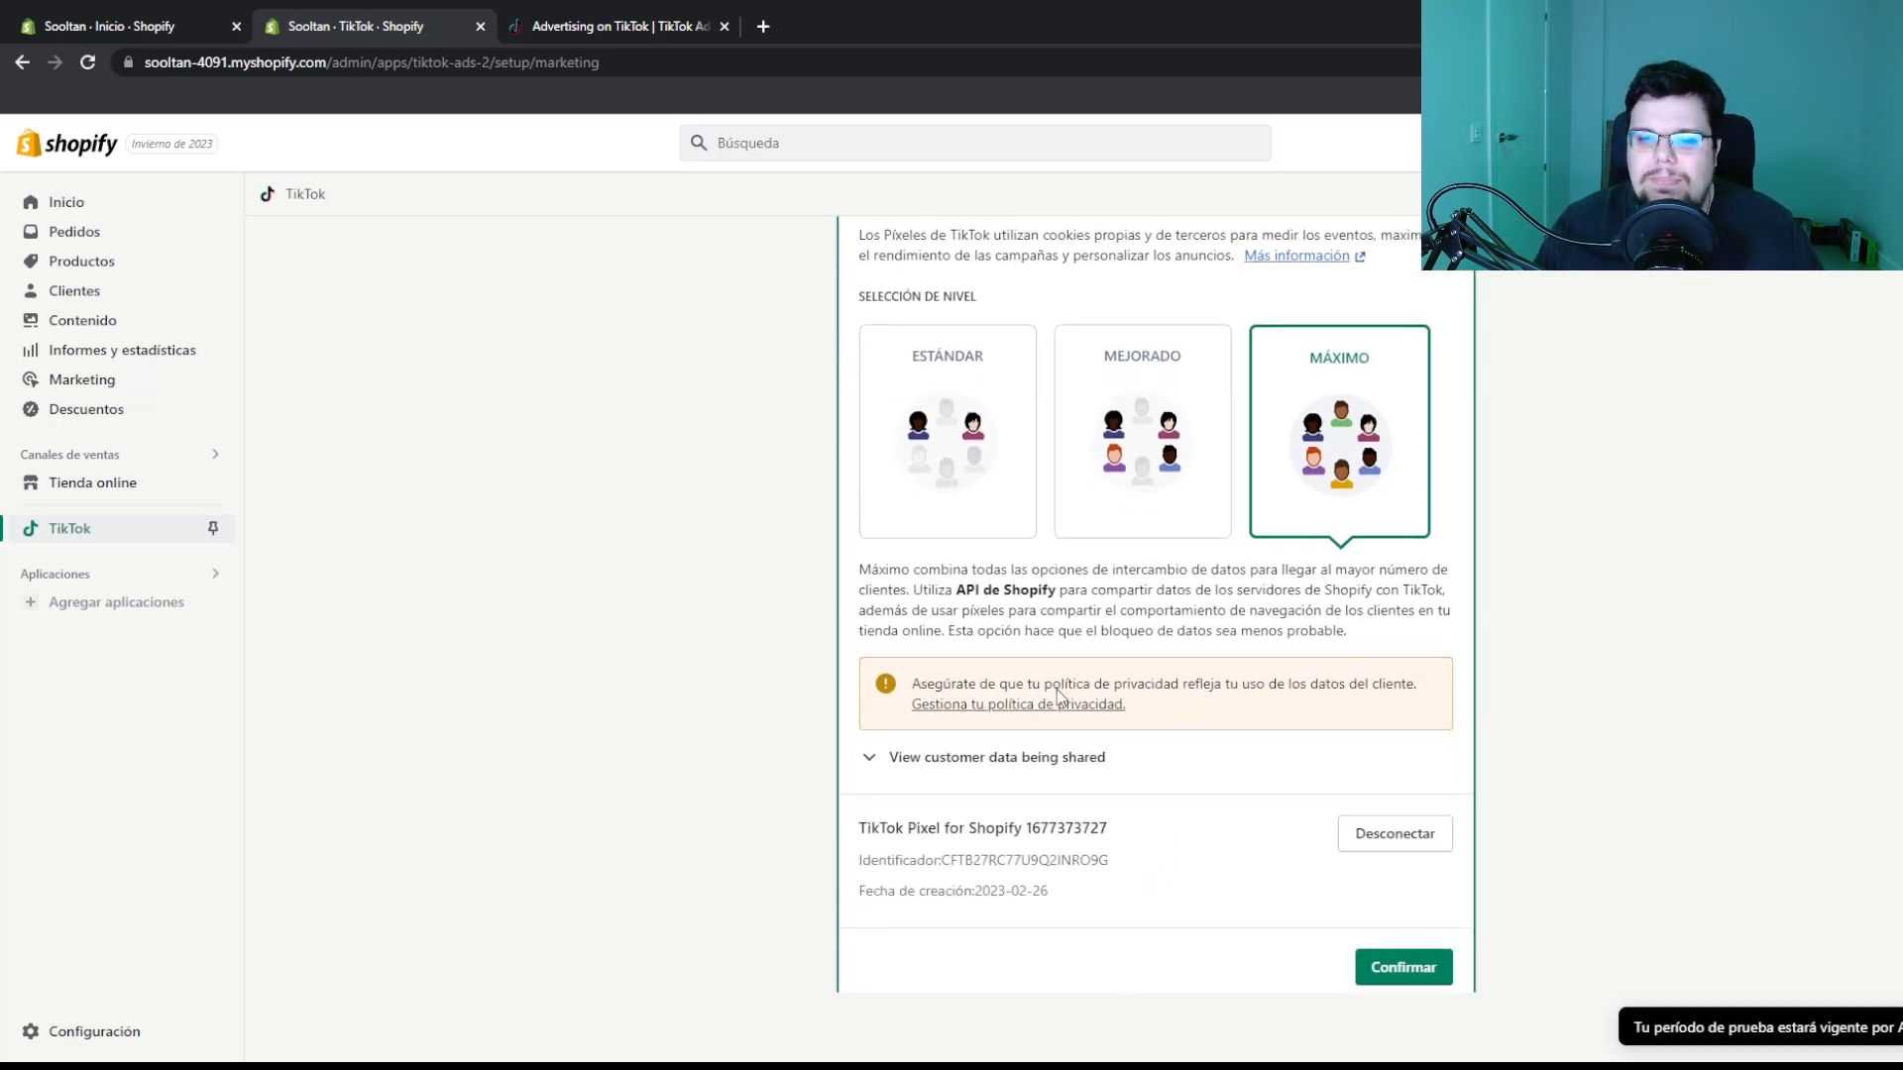
{"action": "scroll", "coordinate": [1043, 639], "scroll_direction": "down", "scroll_amount": 1}
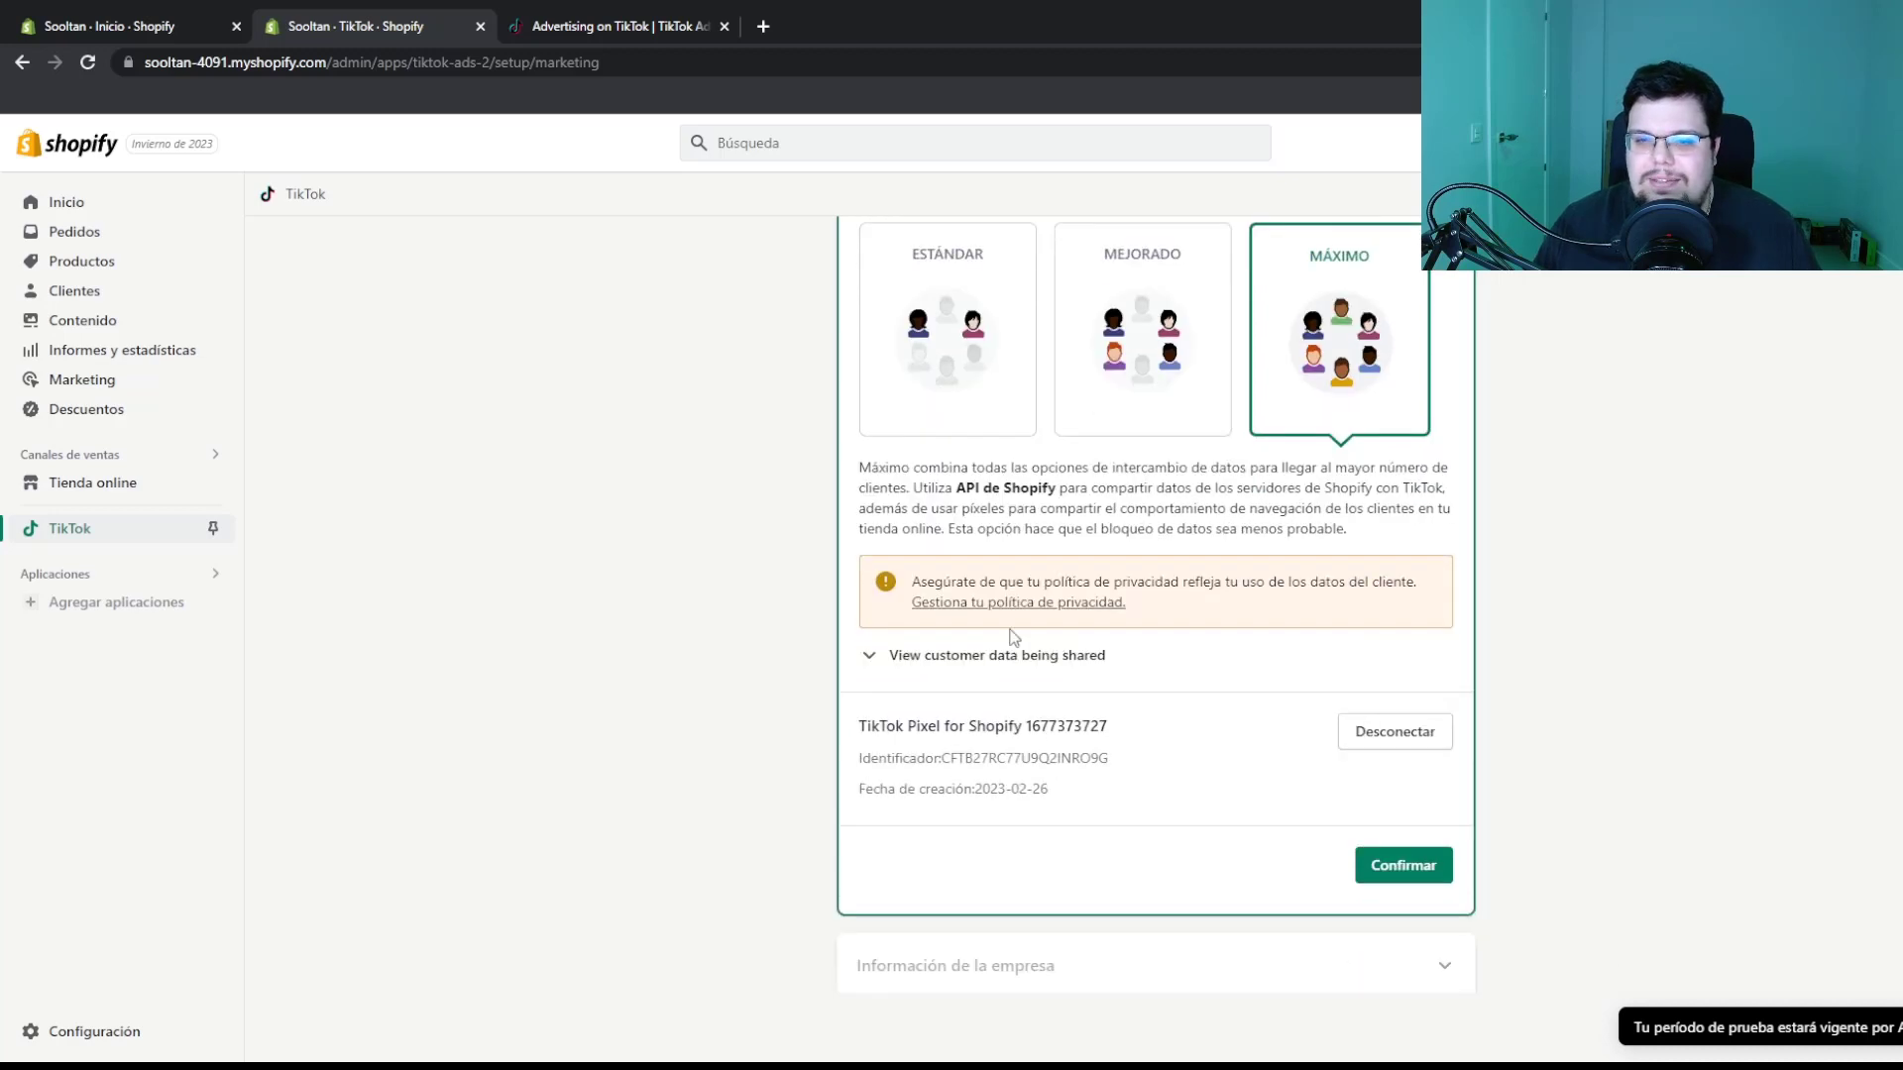
{"action": "scroll", "coordinate": [1011, 678], "scroll_direction": "down", "scroll_amount": 1}
{"action": "left_click", "coordinate": [1441, 811]}
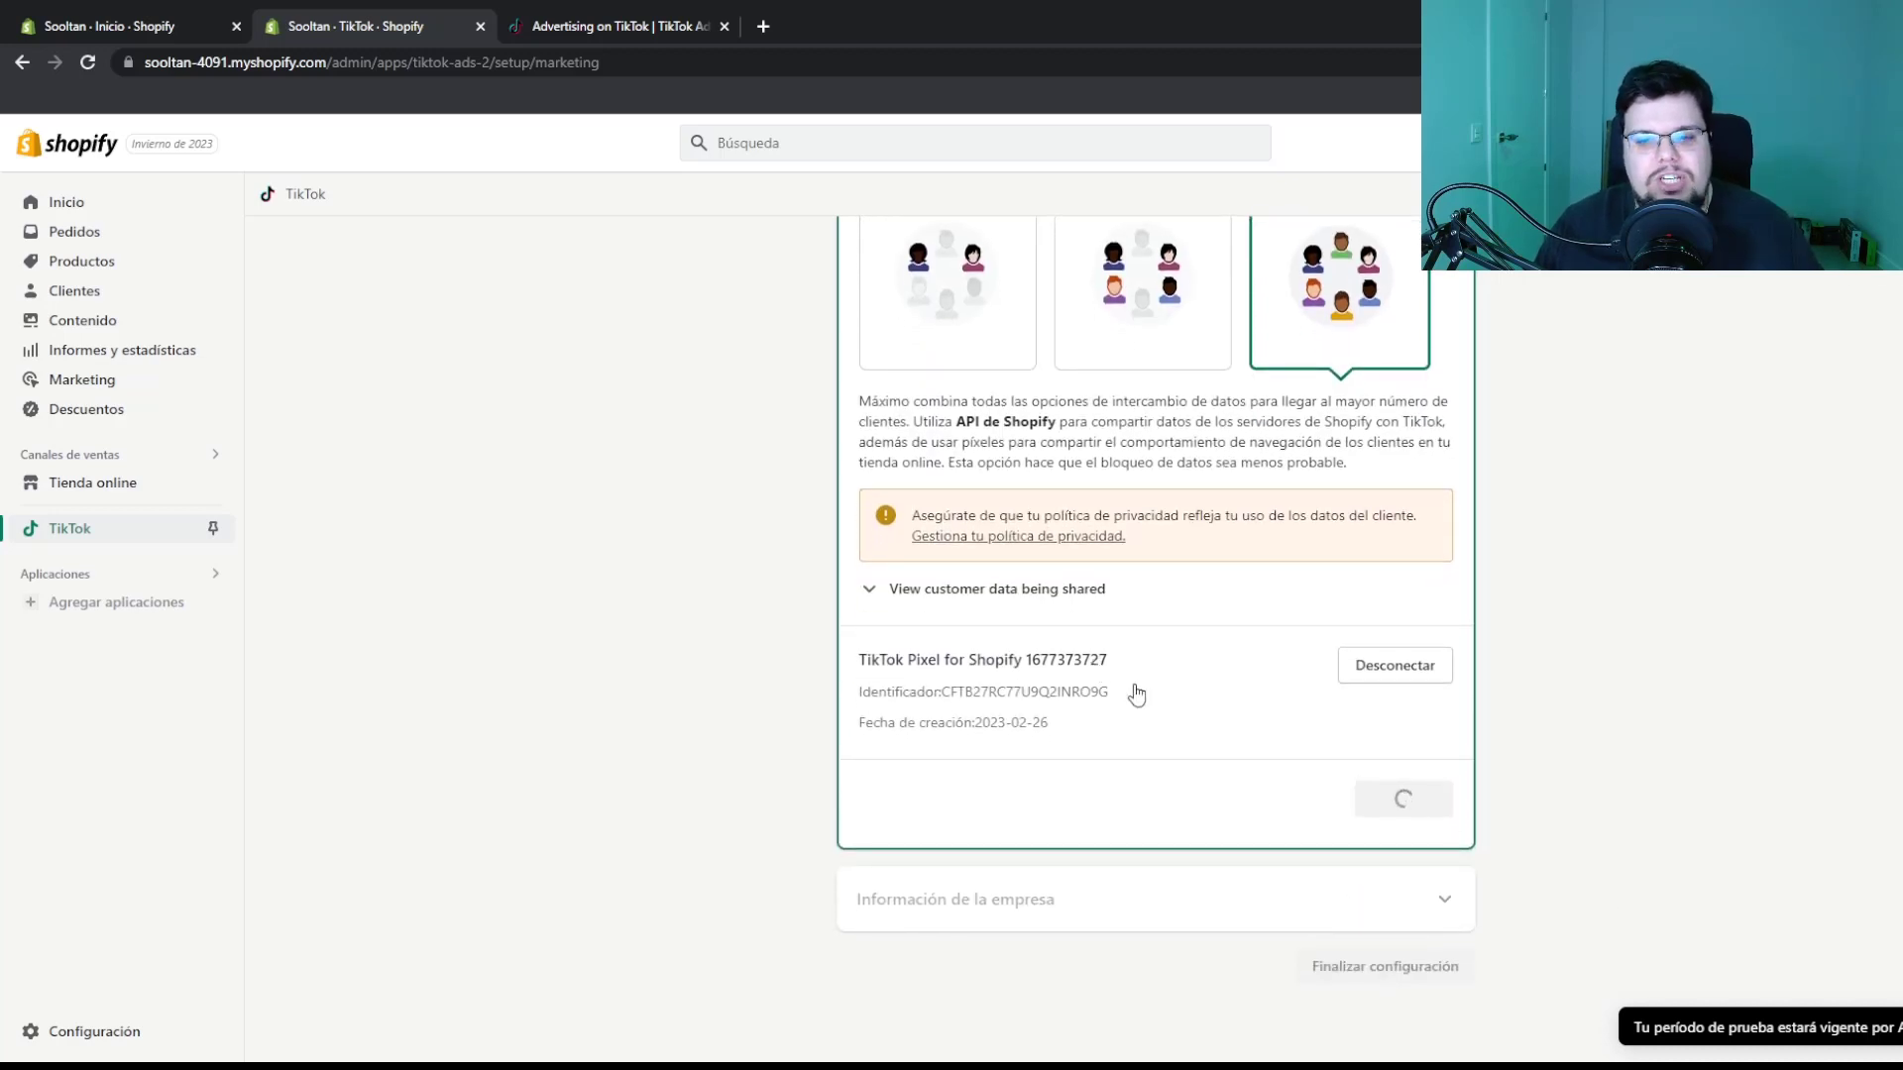
Check the company information section and finalize the TikTok marketing configuration
{"action": "left_click", "coordinate": [1156, 580]}
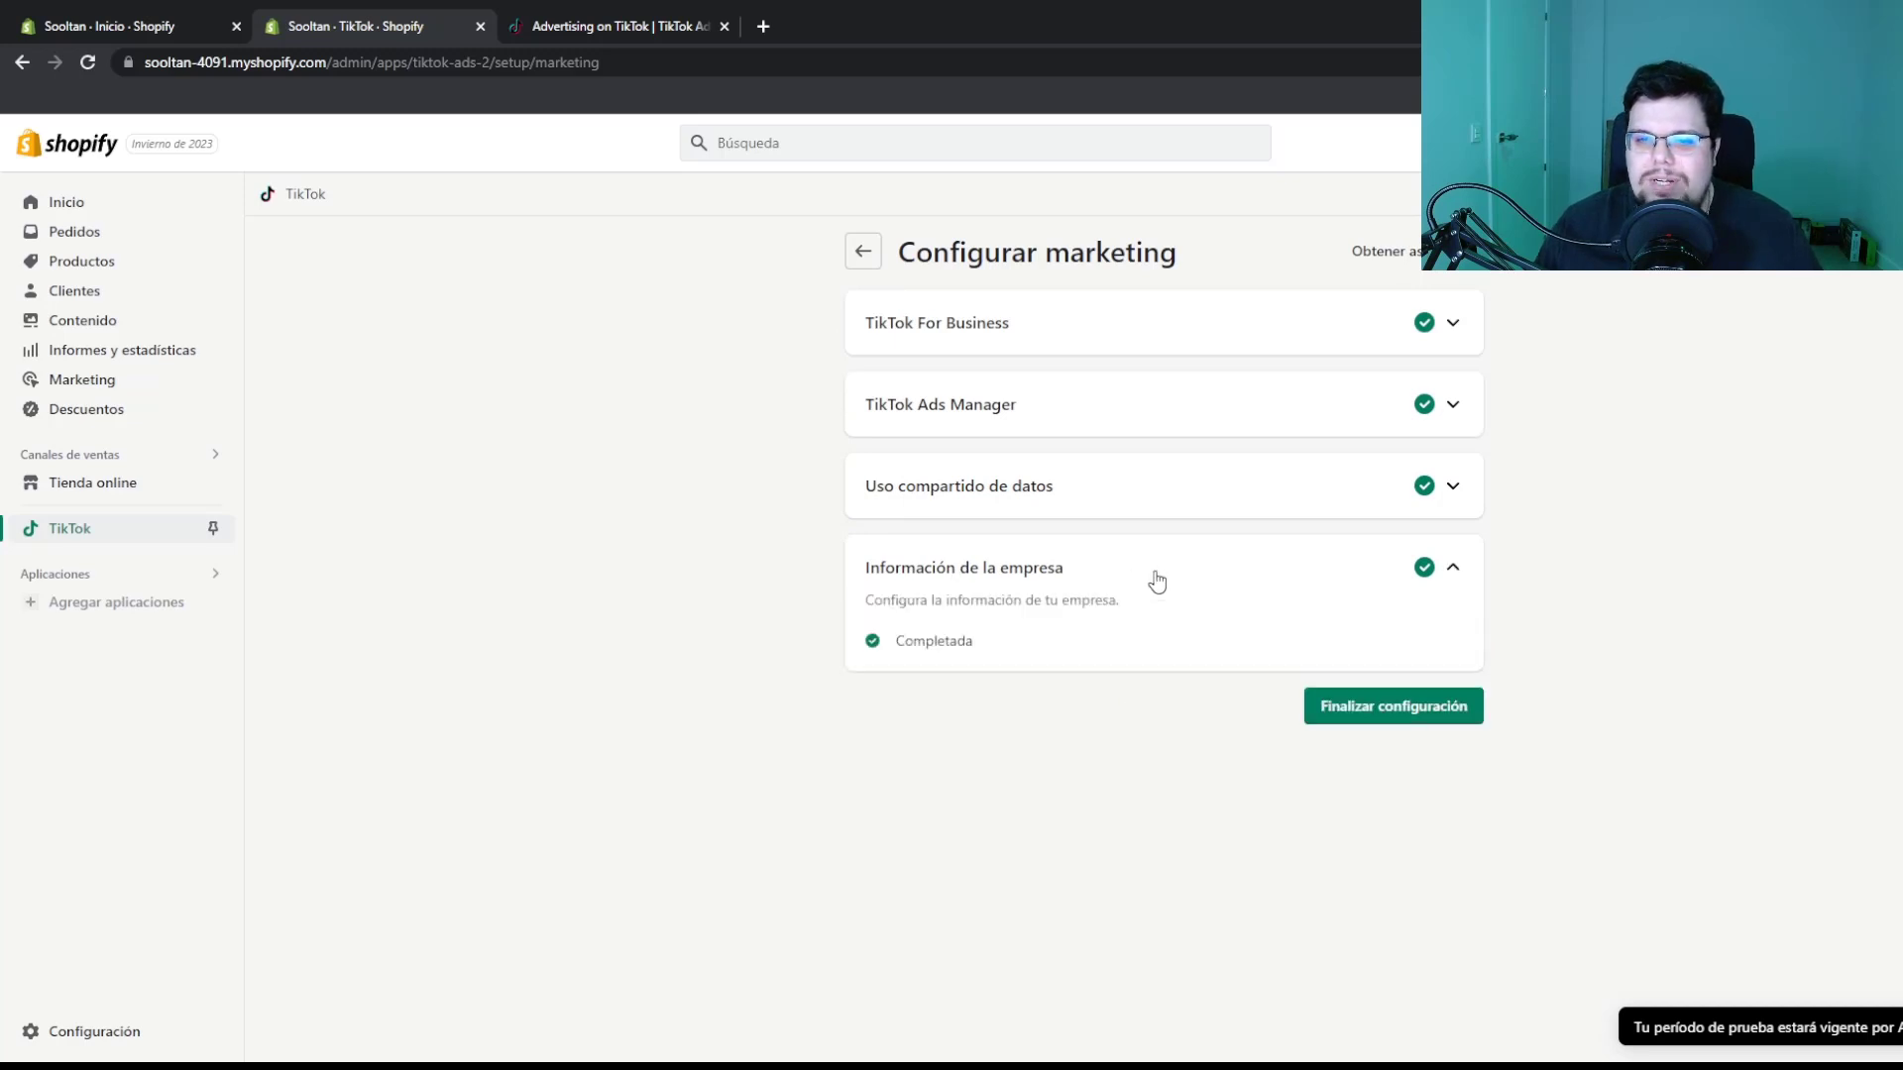
{"action": "left_click", "coordinate": [1157, 581]}
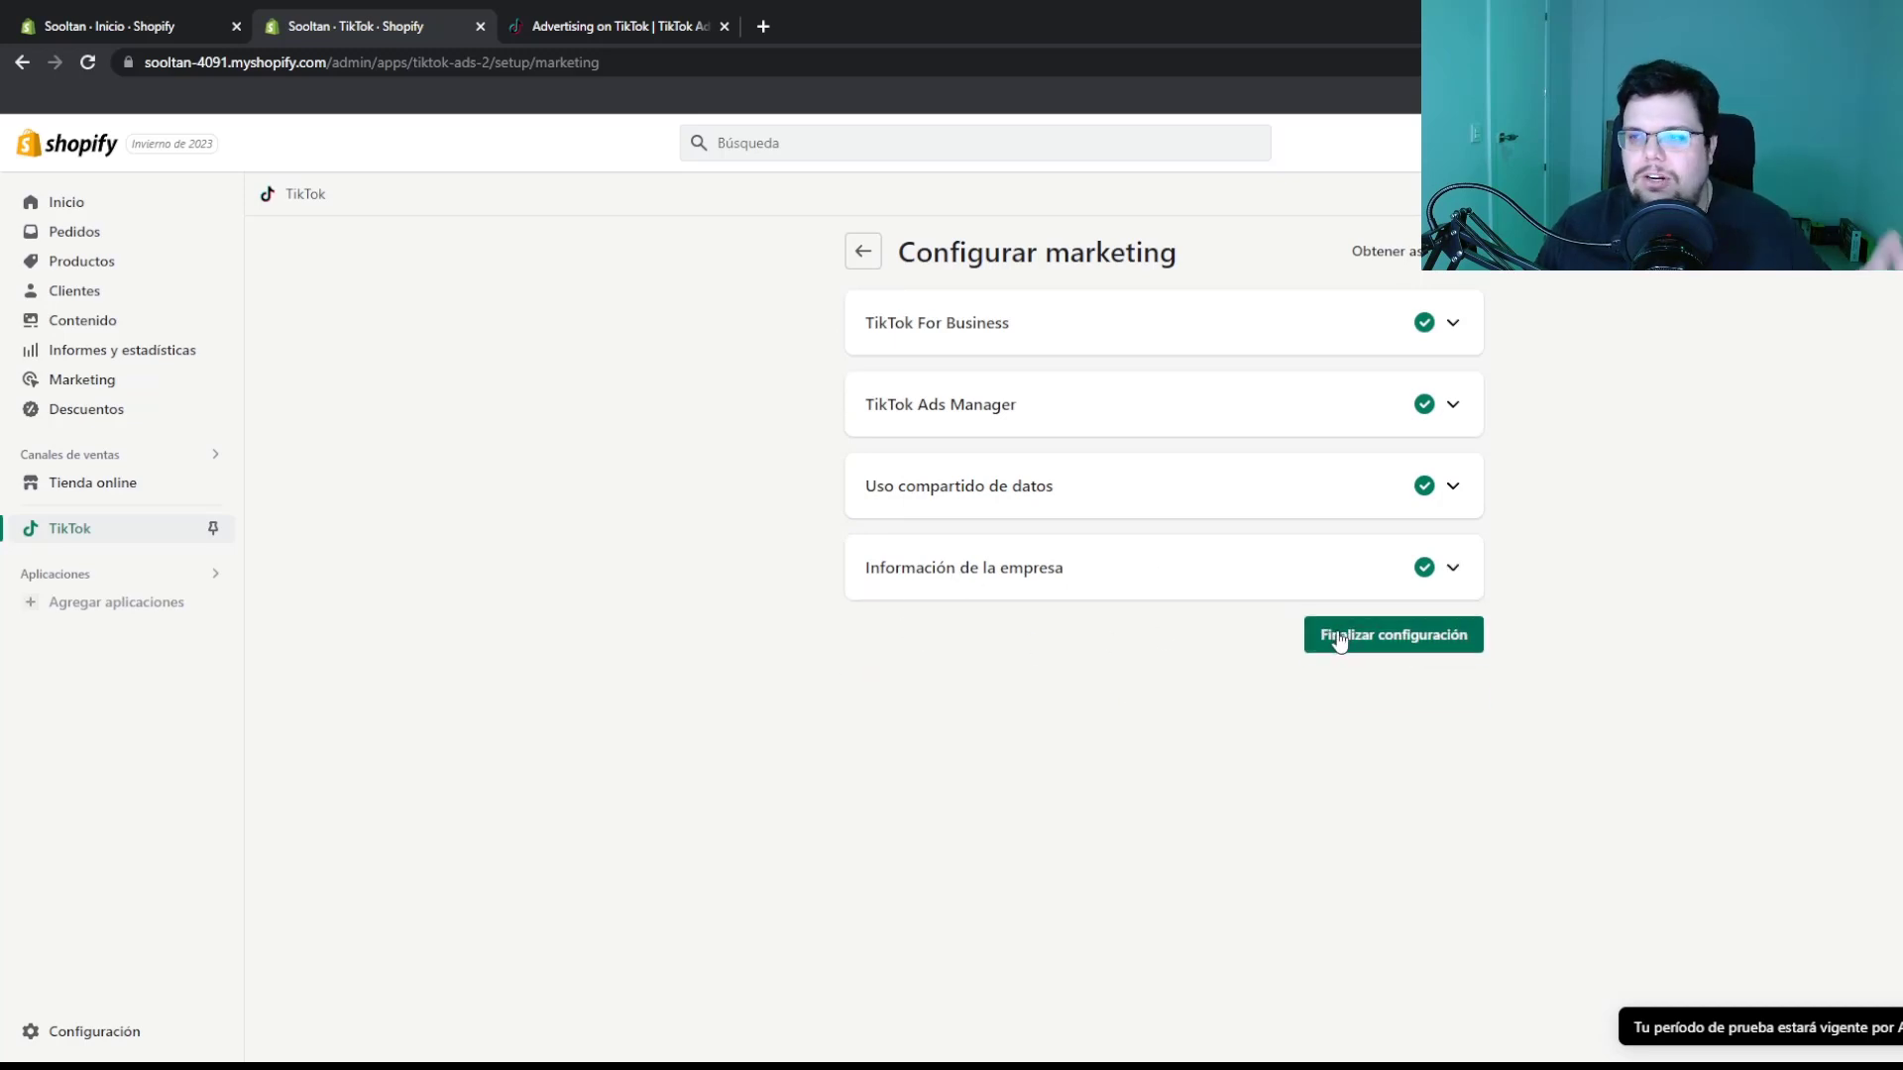
{"action": "left_click", "coordinate": [1330, 641]}
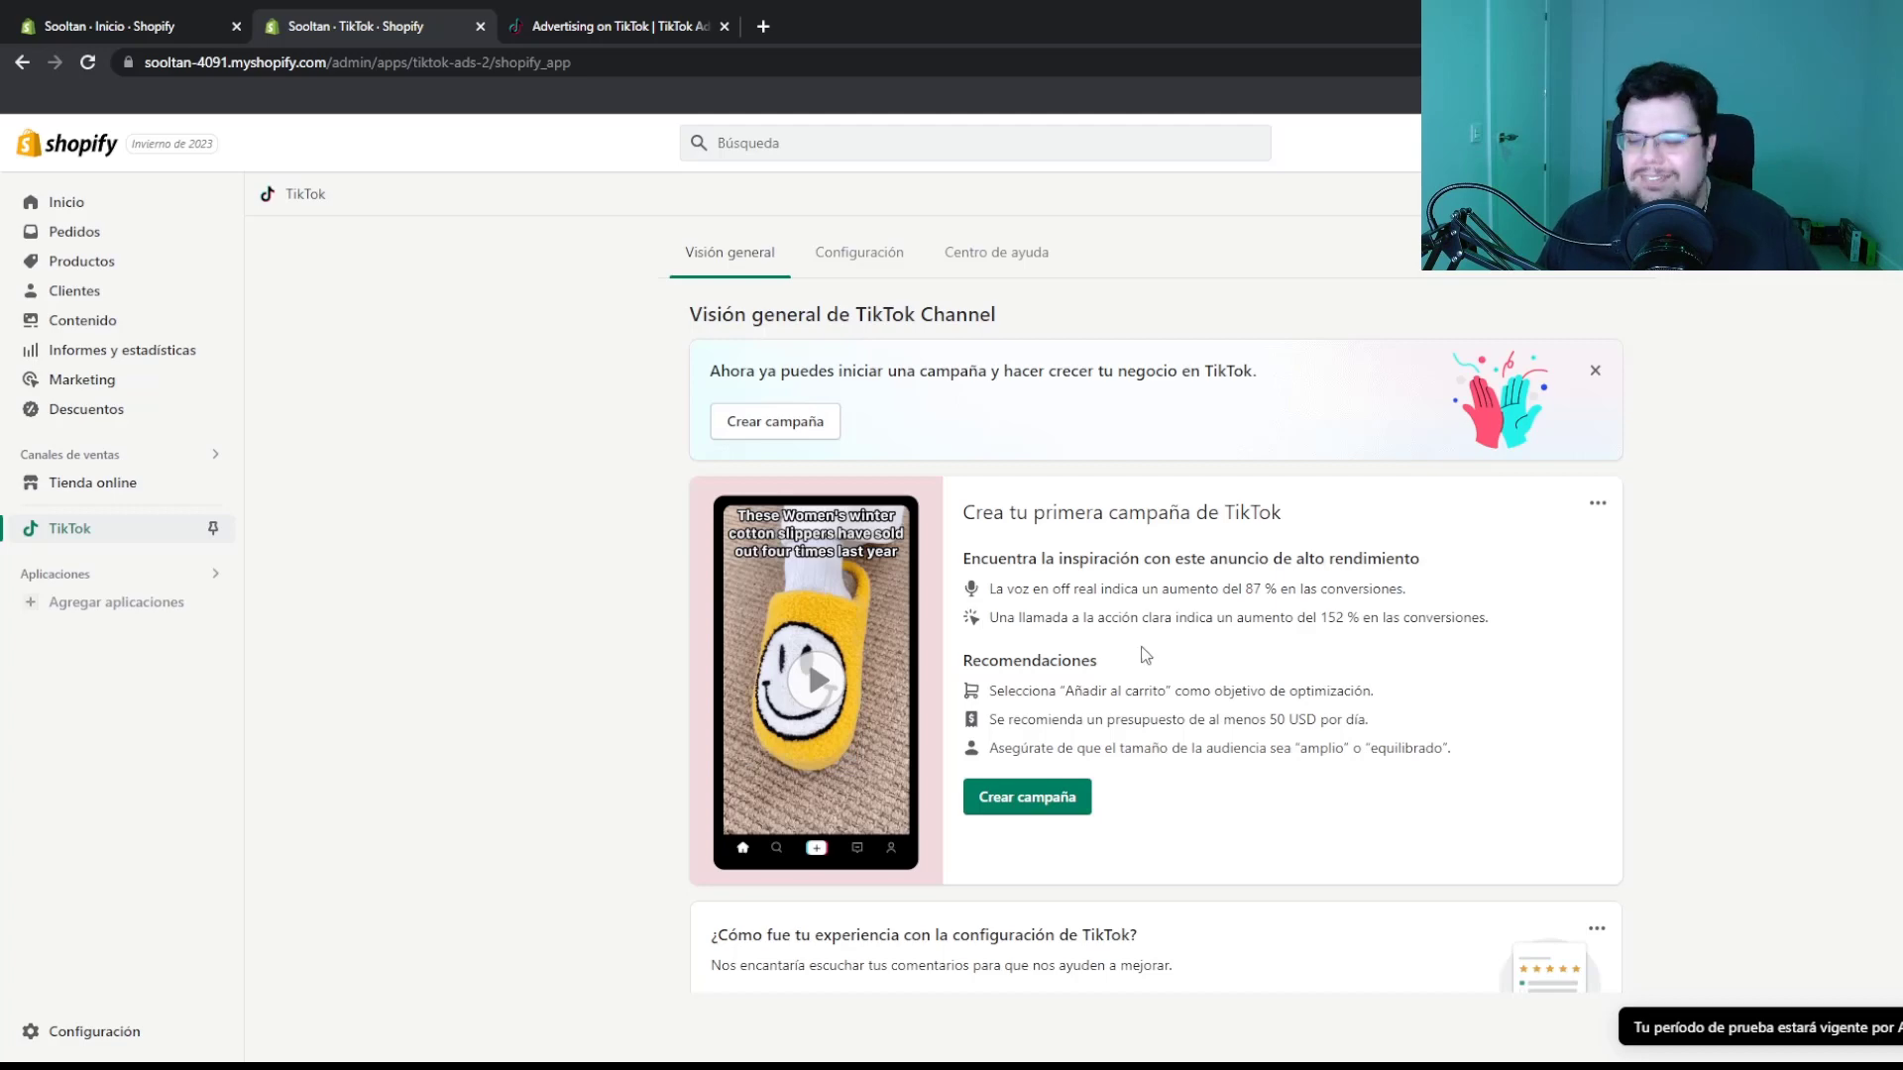
Review the TikTok channel overview and open its configuration settings for marketing
{"action": "scroll", "coordinate": [1139, 539], "scroll_direction": "down", "scroll_amount": 3}
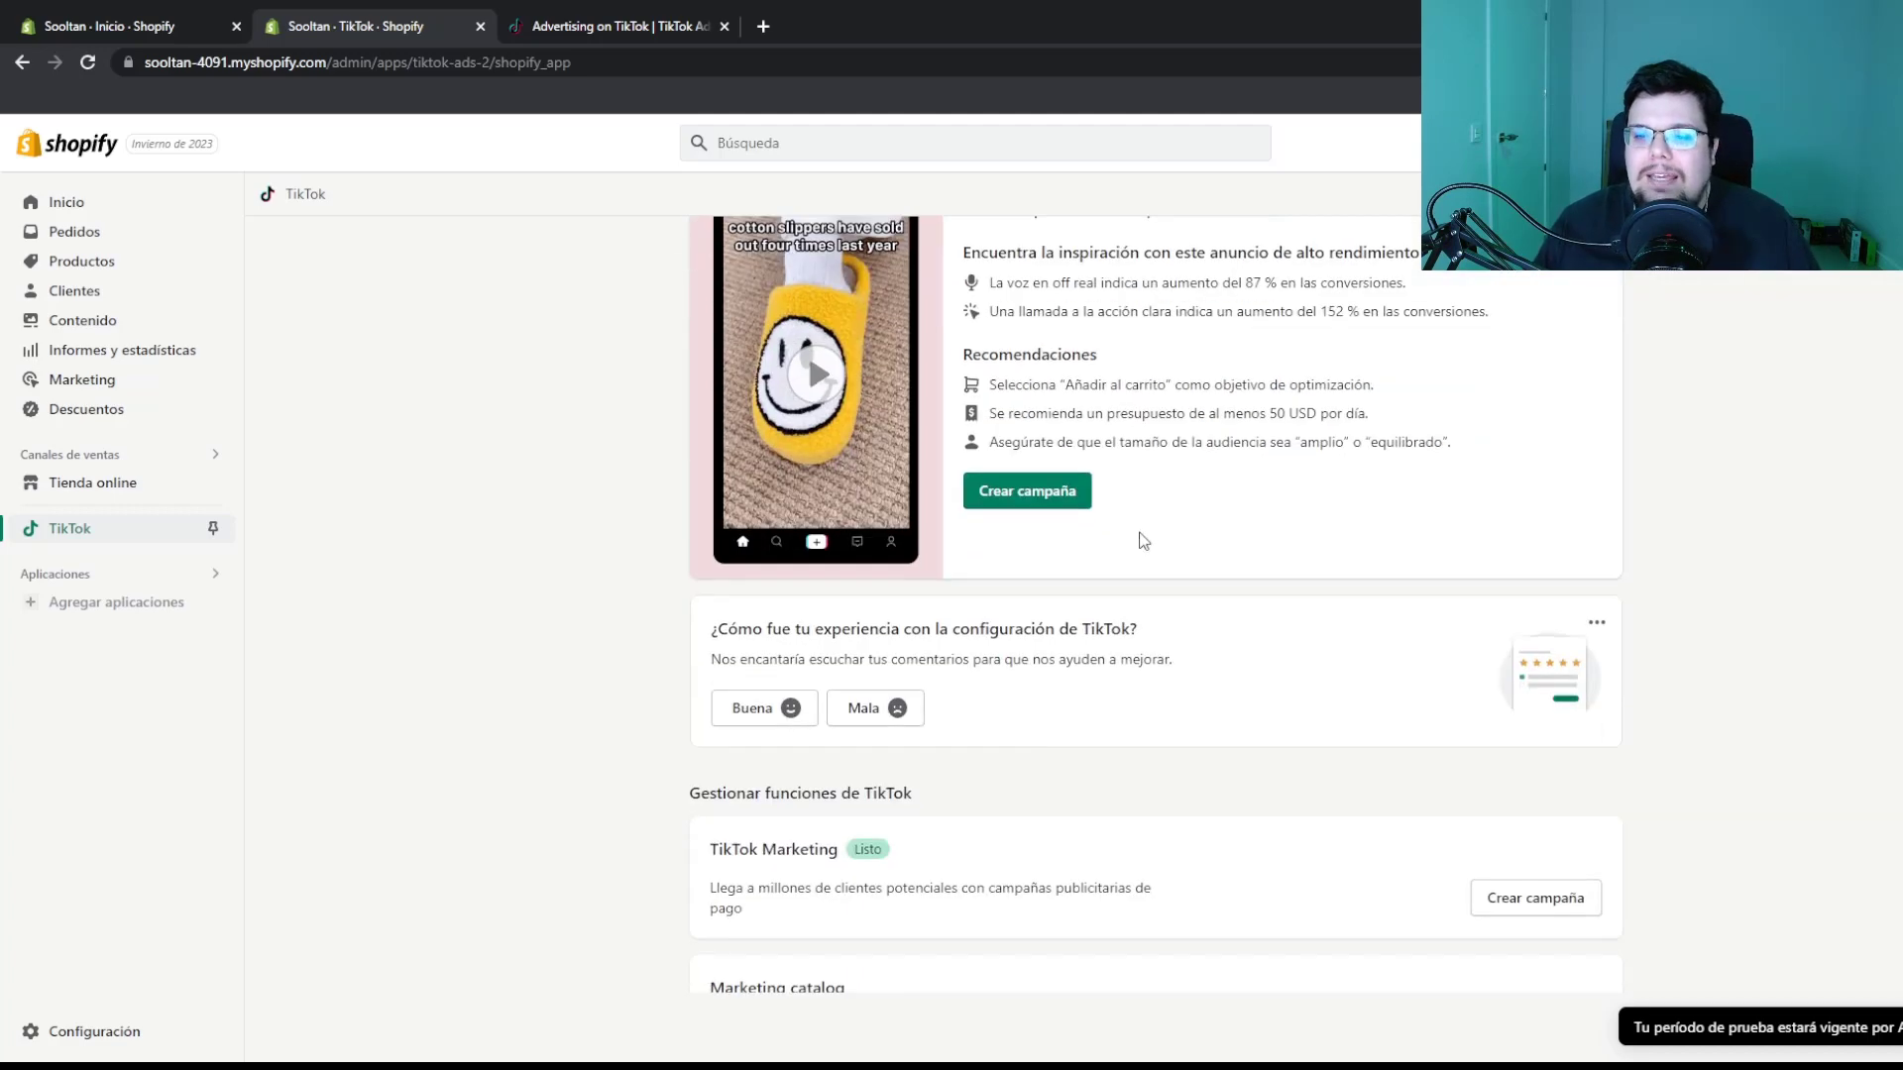
{"action": "scroll", "coordinate": [1138, 525], "scroll_direction": "down", "scroll_amount": 4}
{"action": "scroll", "coordinate": [1134, 511], "scroll_direction": "down", "scroll_amount": 3}
{"action": "scroll", "coordinate": [1130, 548], "scroll_direction": "up", "scroll_amount": 10}
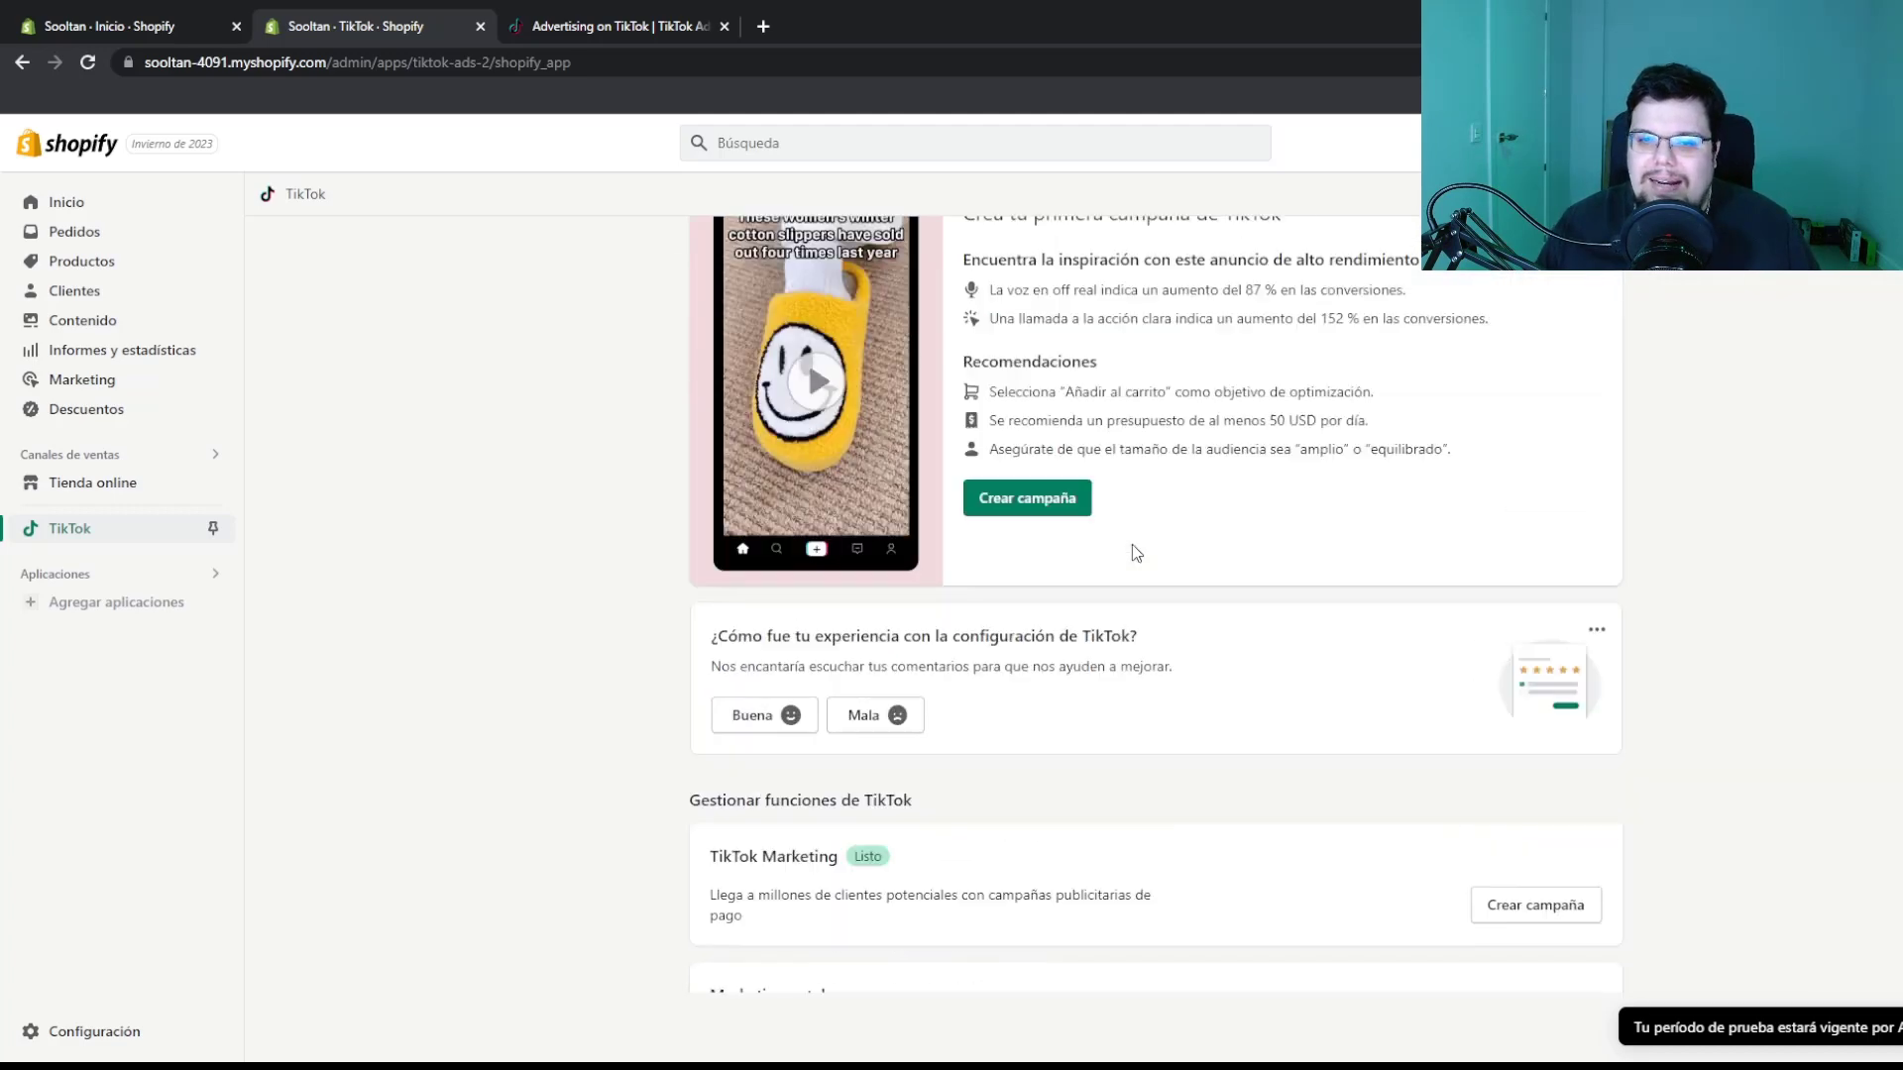
{"action": "left_click", "coordinate": [853, 263]}
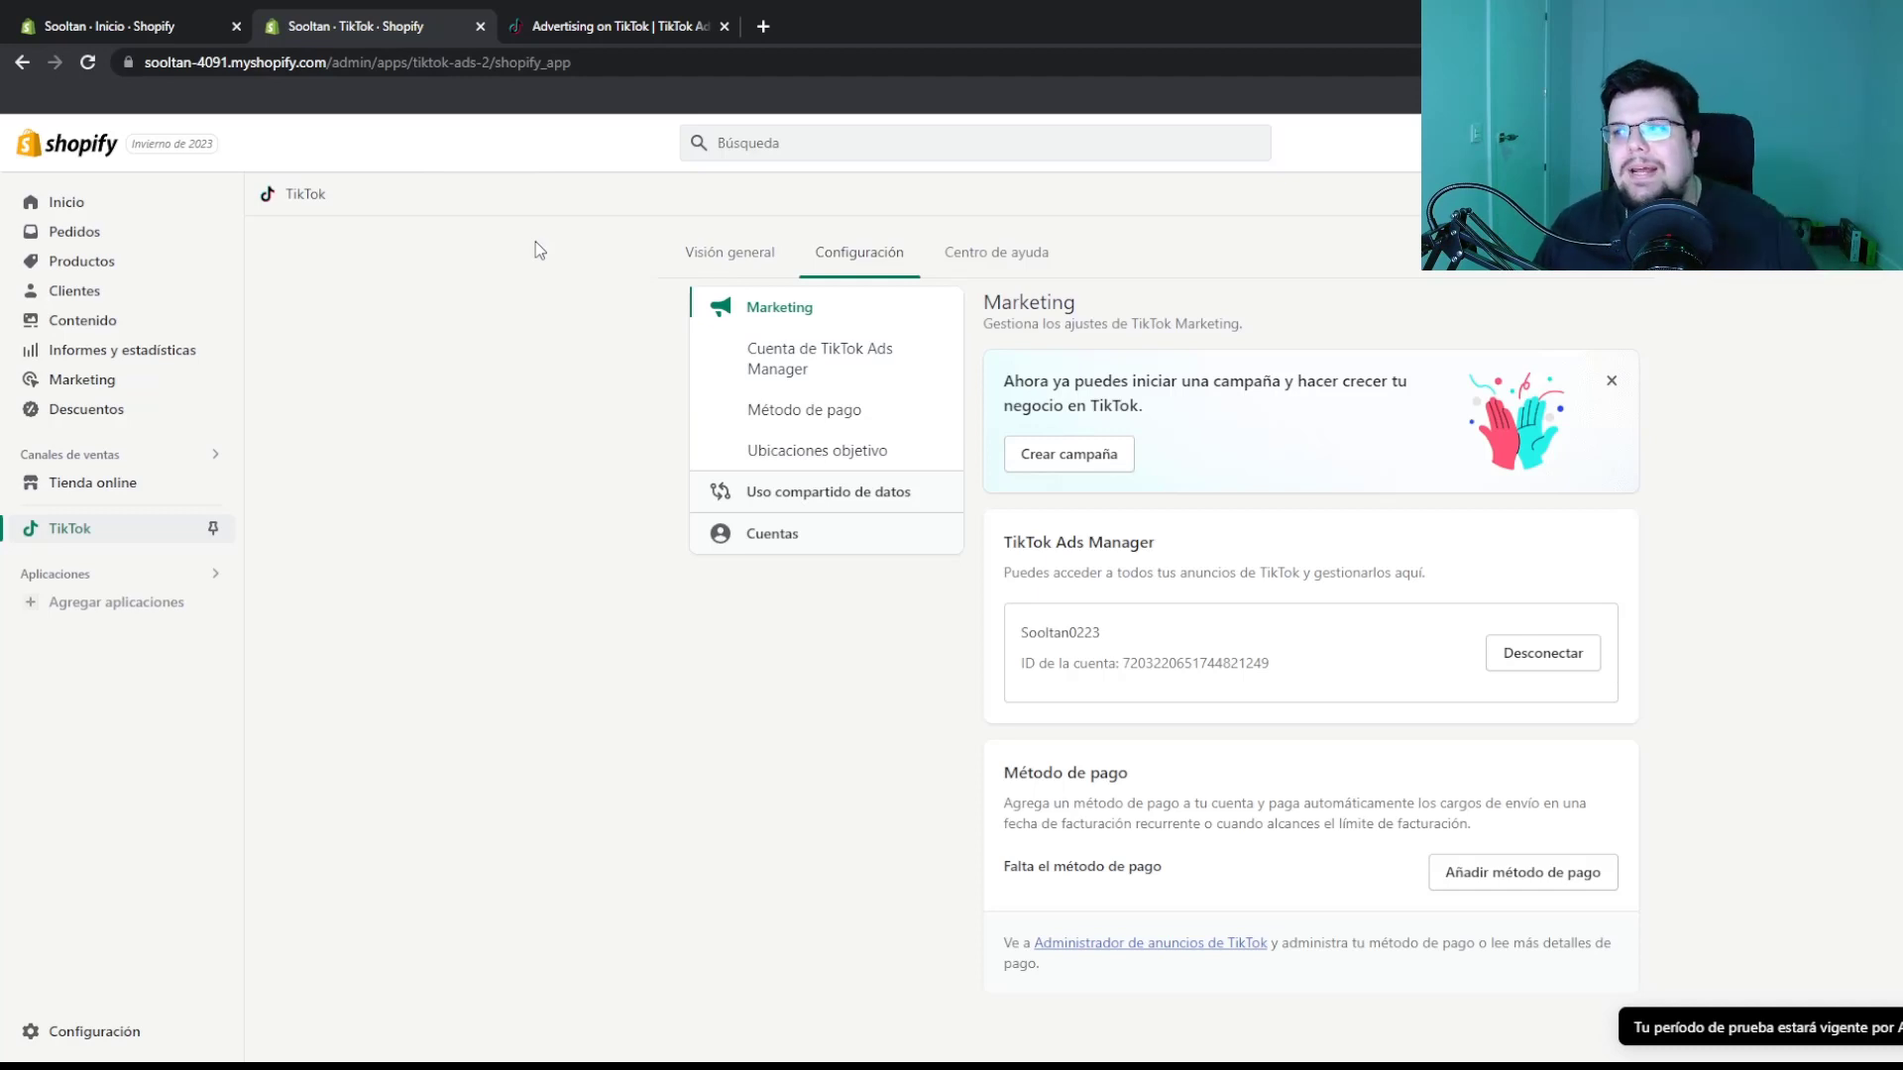
Switch to TikTok Ads Manager and change its interface language to Spanish
{"action": "left_click", "coordinate": [591, 30]}
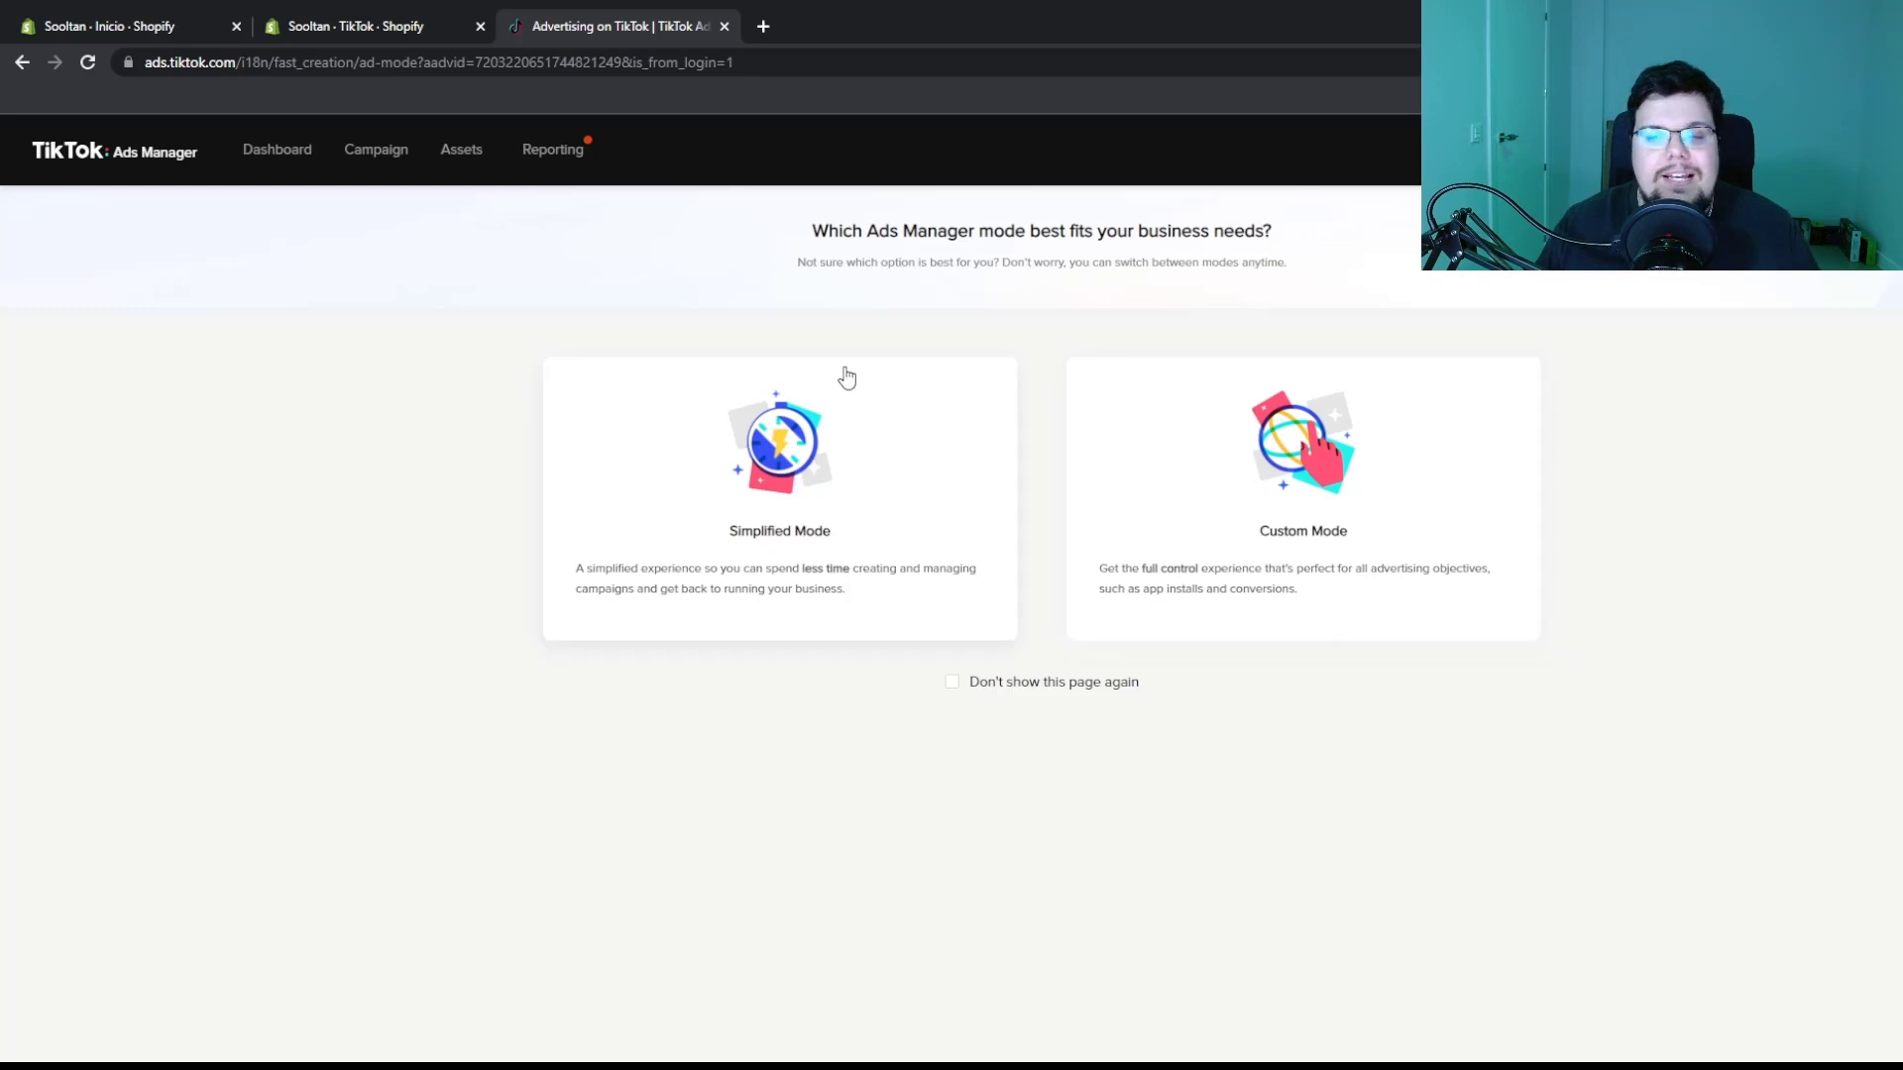
{"action": "left_click", "coordinate": [1764, 148]}
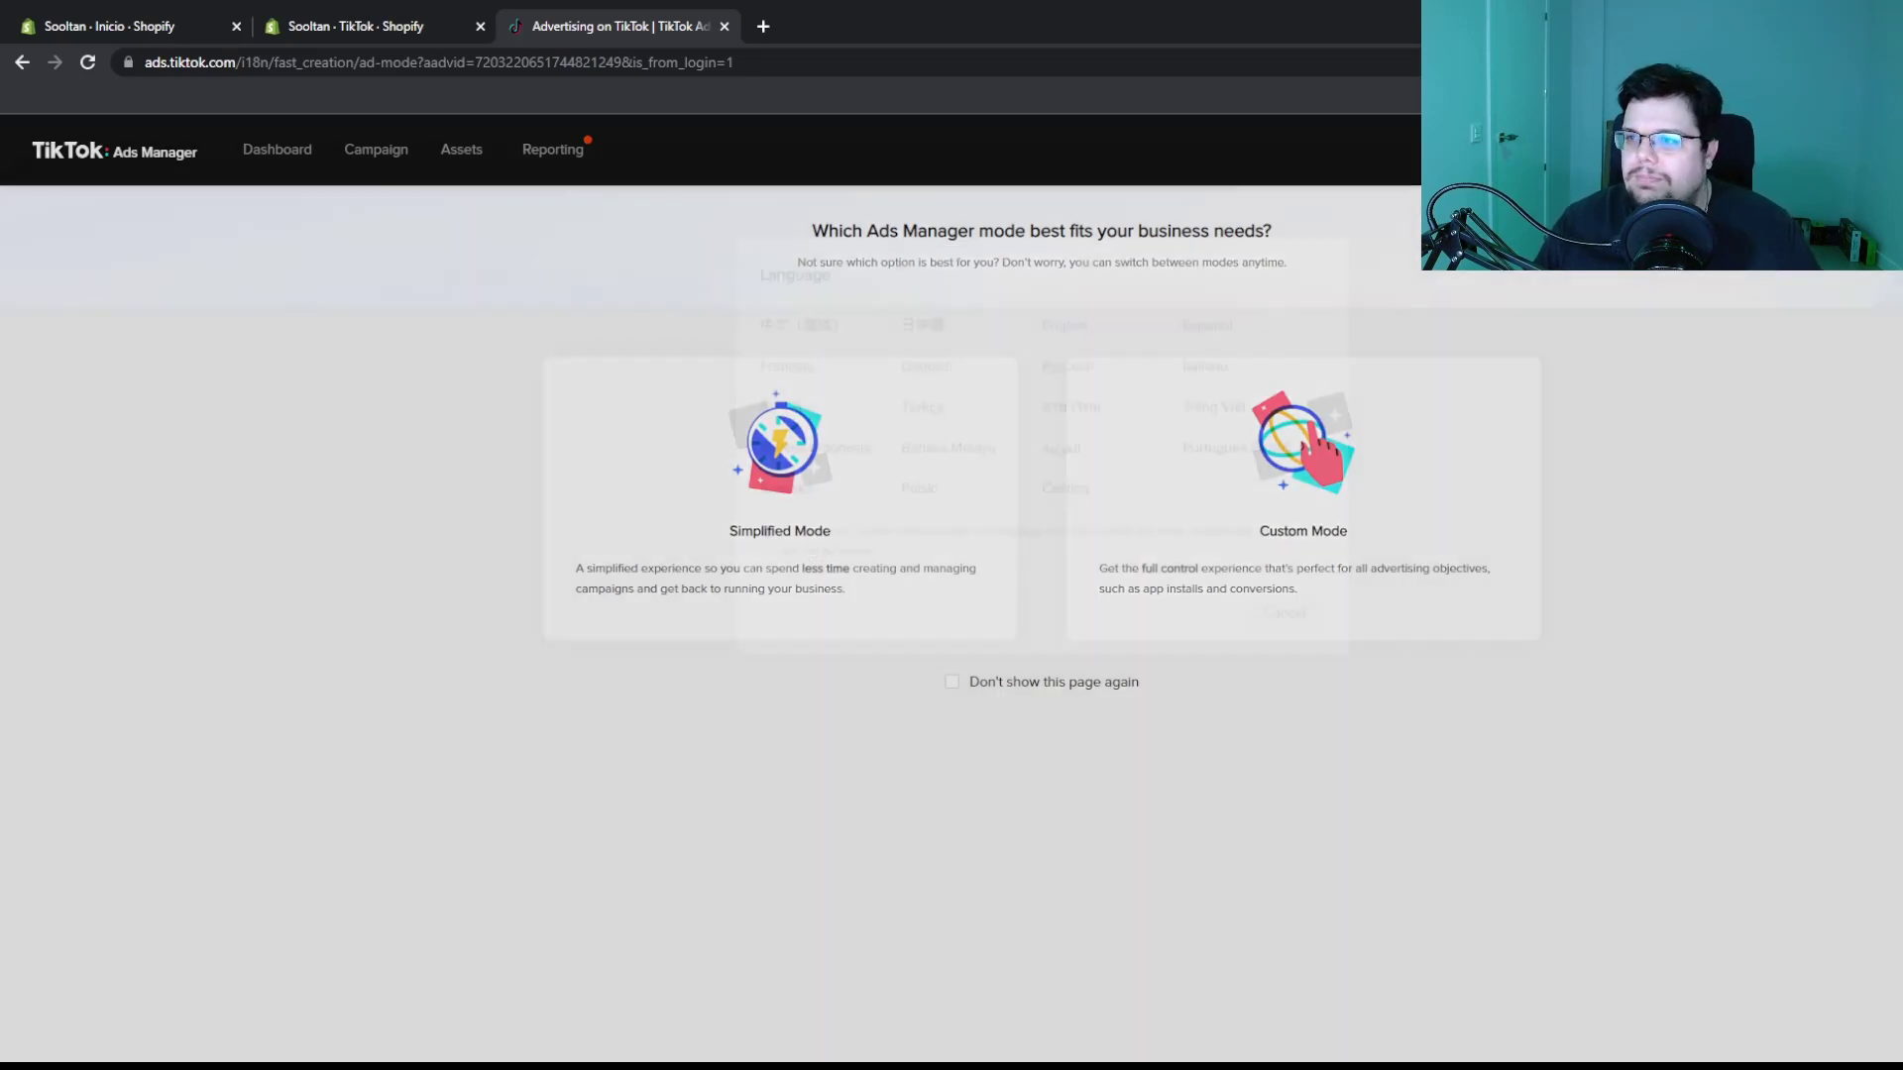
{"action": "left_click", "coordinate": [1204, 347]}
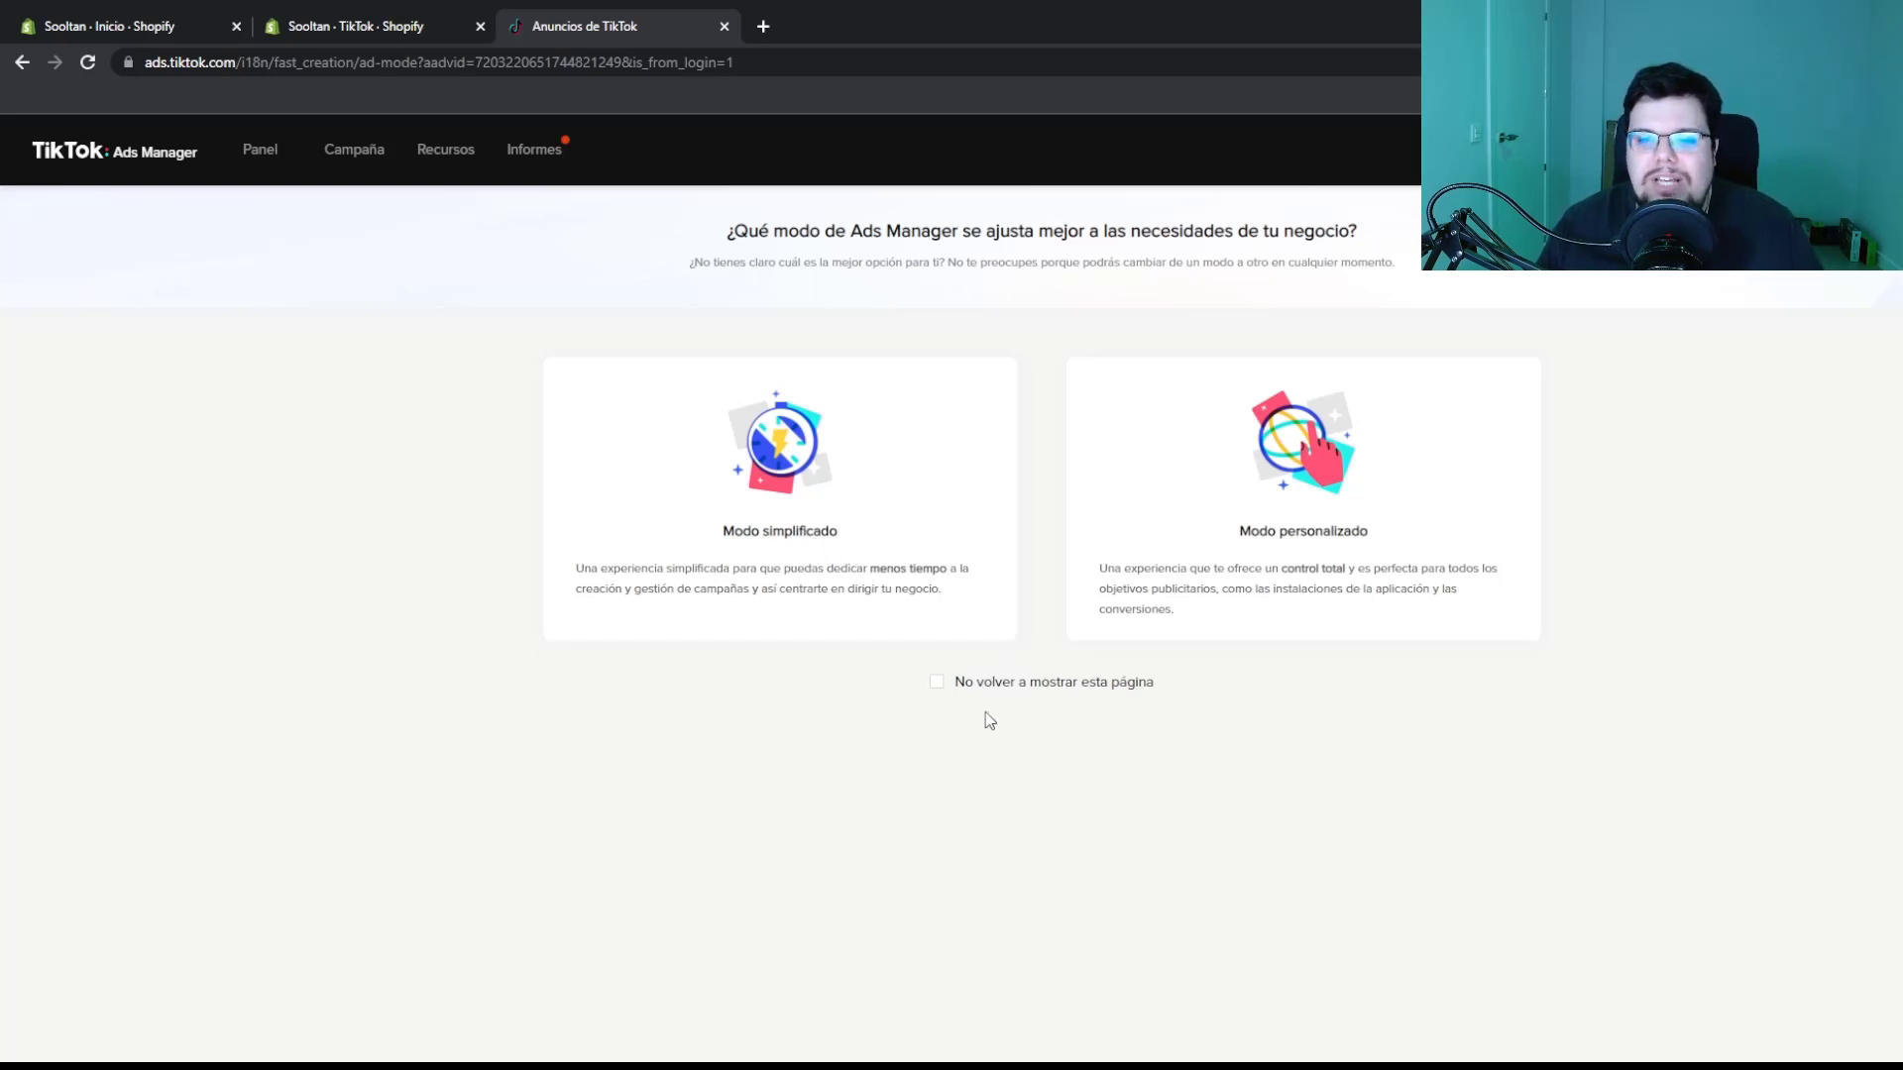
Choose the Modo personalizado for Ads Manager and stop the mode selection page from being shown again
{"action": "left_click", "coordinate": [939, 689]}
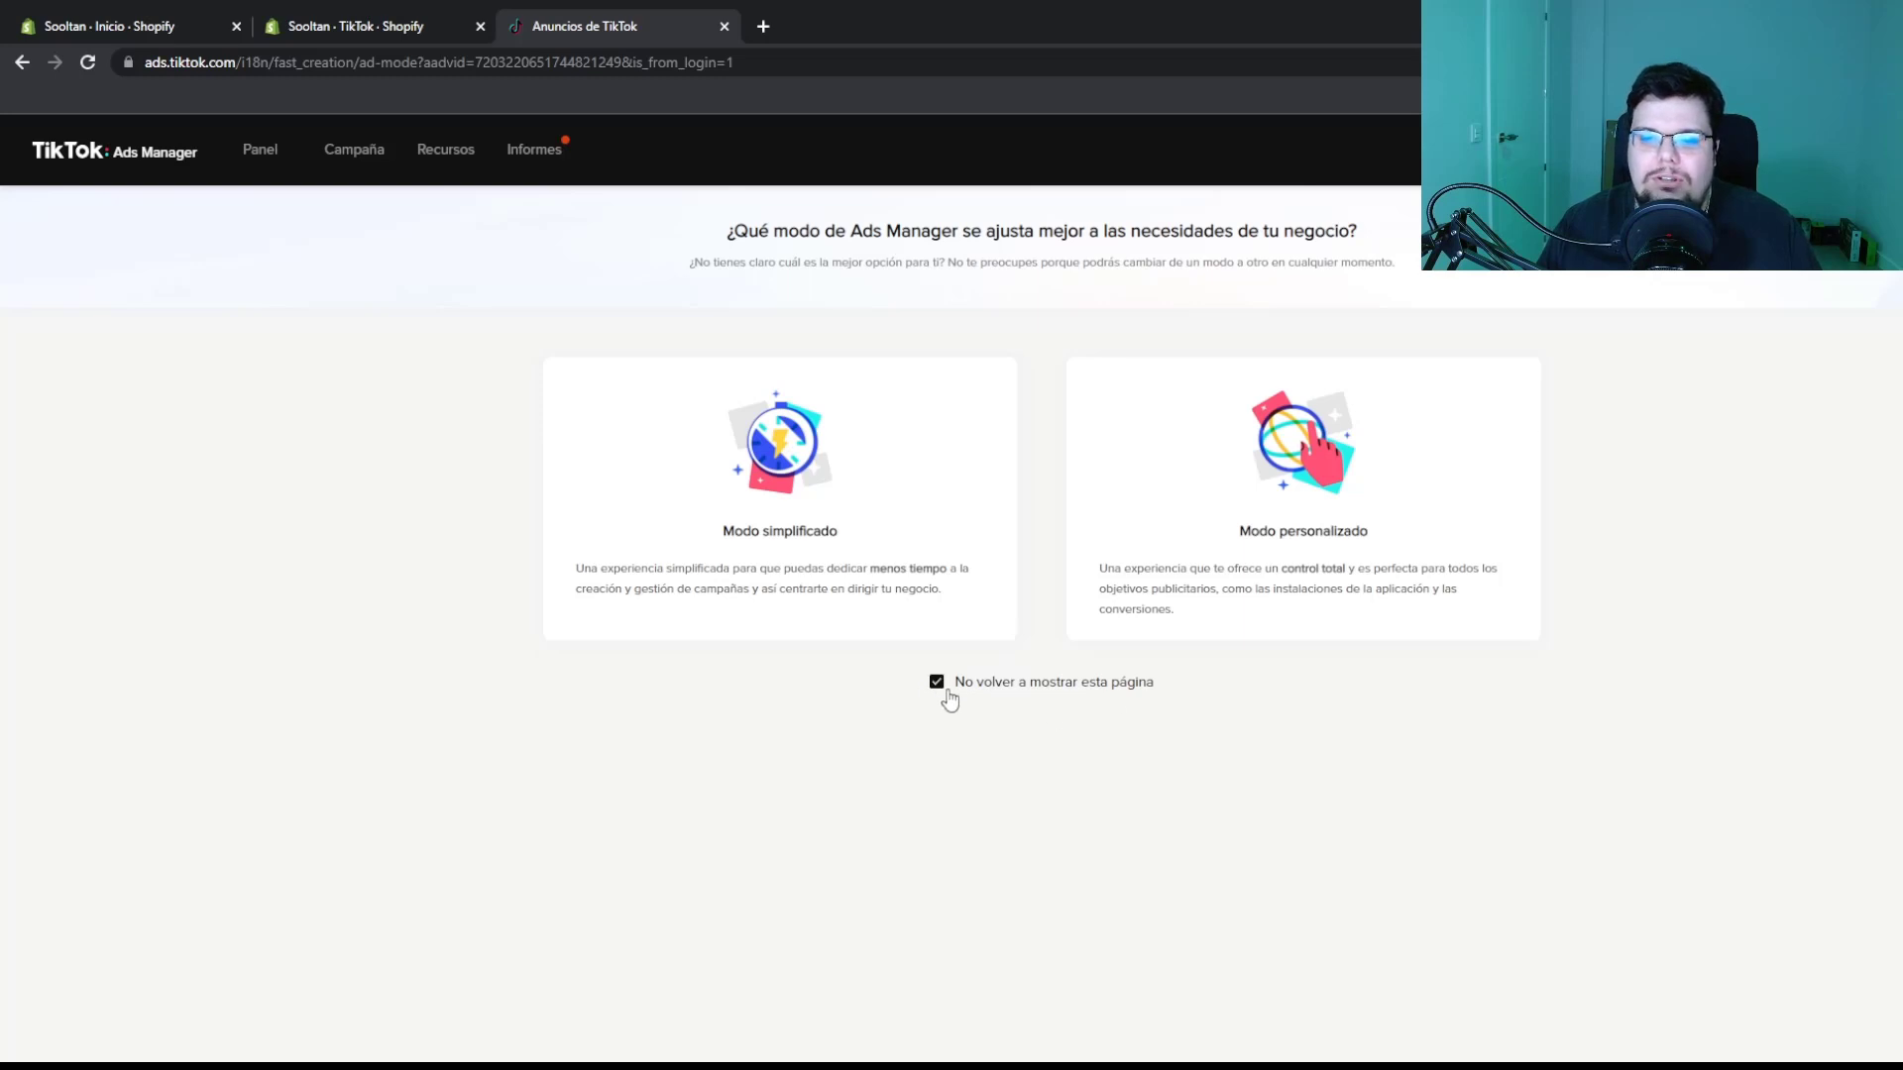
{"action": "left_click", "coordinate": [1305, 533]}
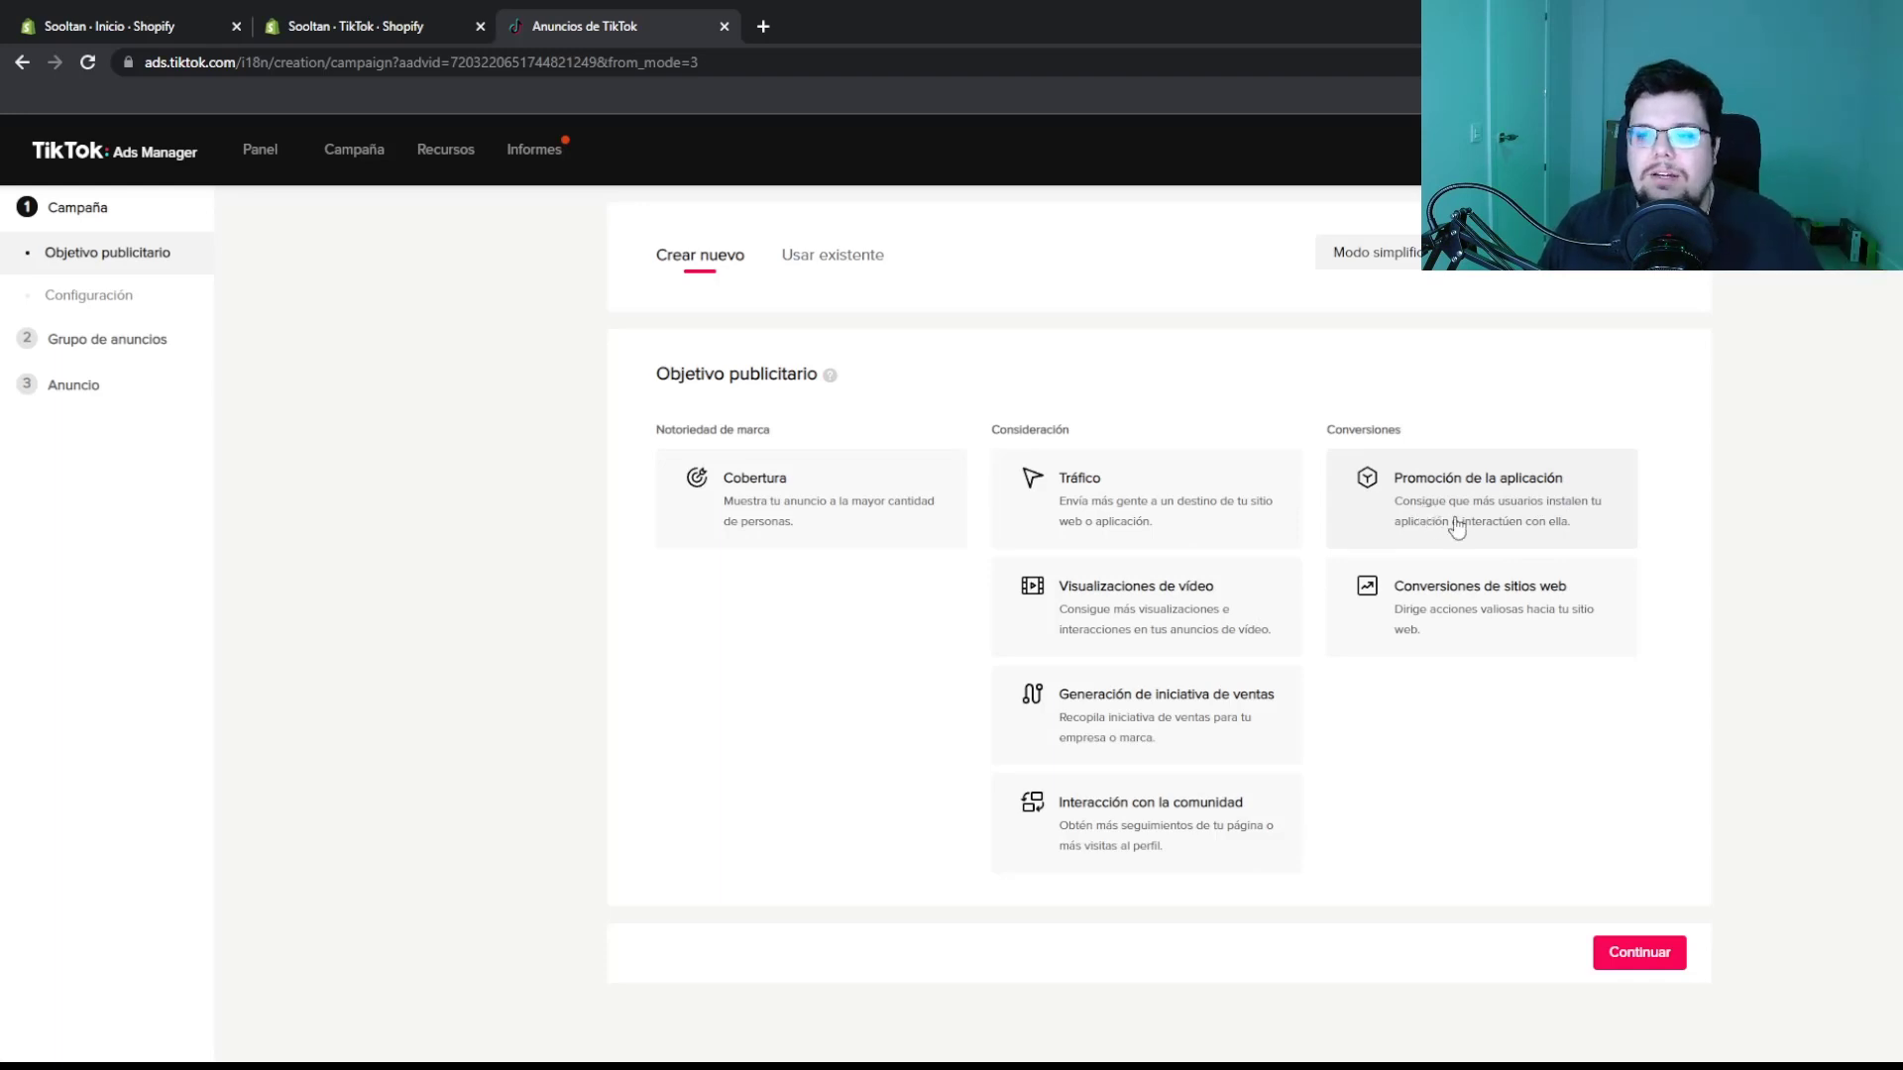
Choose Conversiones de sitios web as the campaign's advertising objective
{"action": "left_click", "coordinate": [1494, 612]}
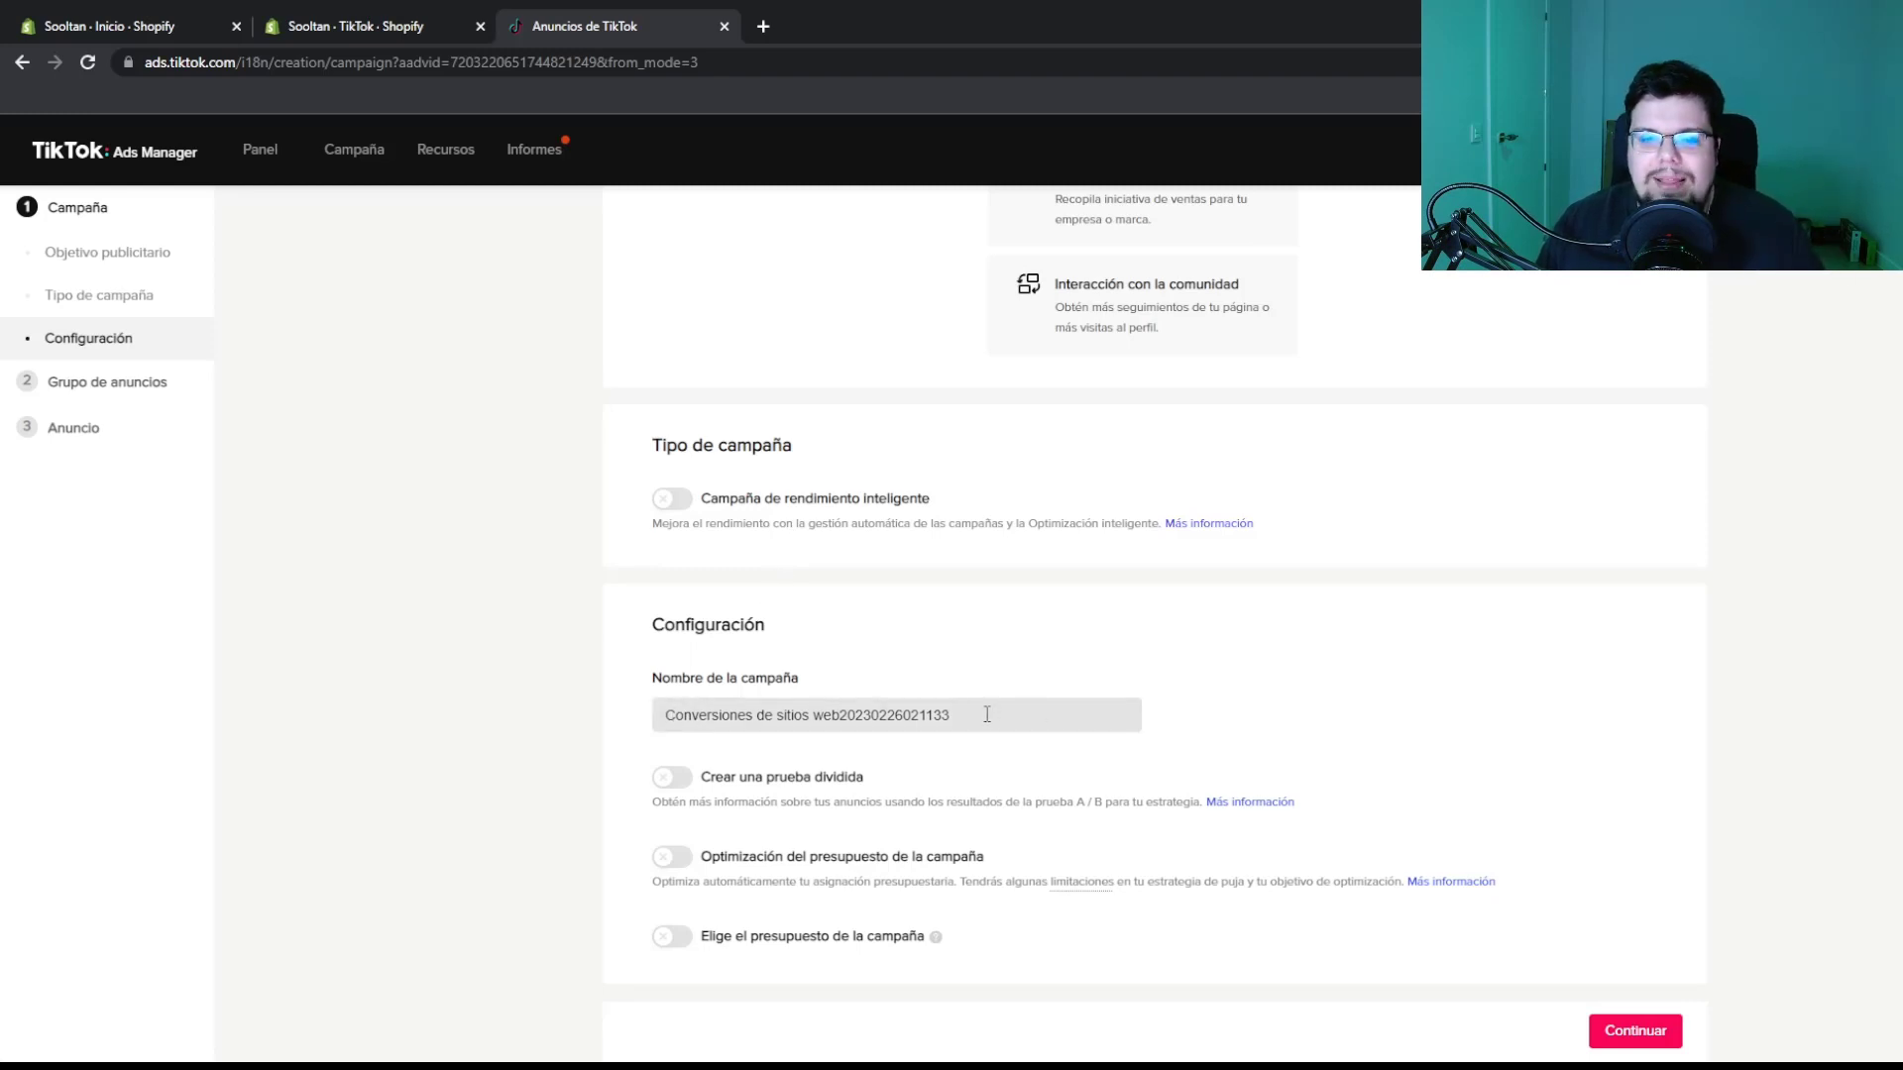
{"action": "left_click_drag", "start_coordinate": [987, 715], "coordinate": [583, 713]}
{"action": "type", "text": "Test"}
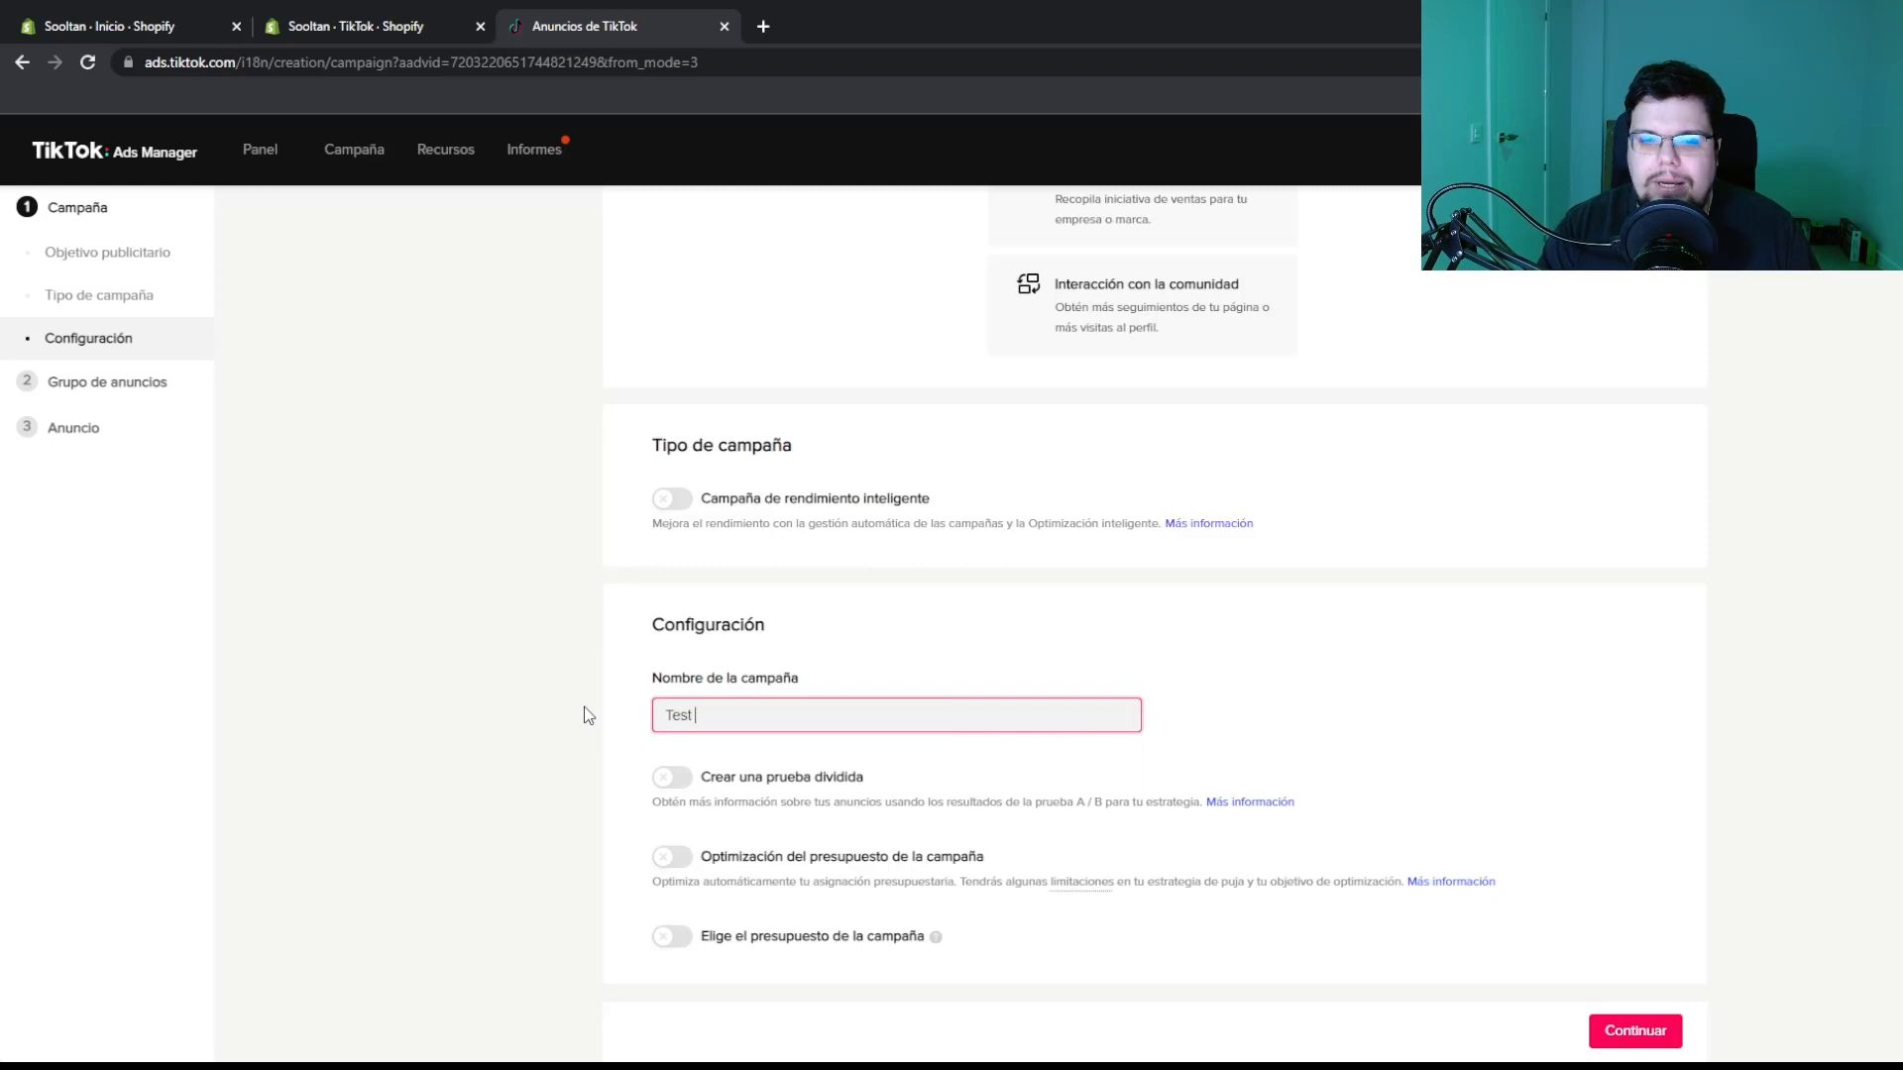
{"action": "type", "text": " - 1"}
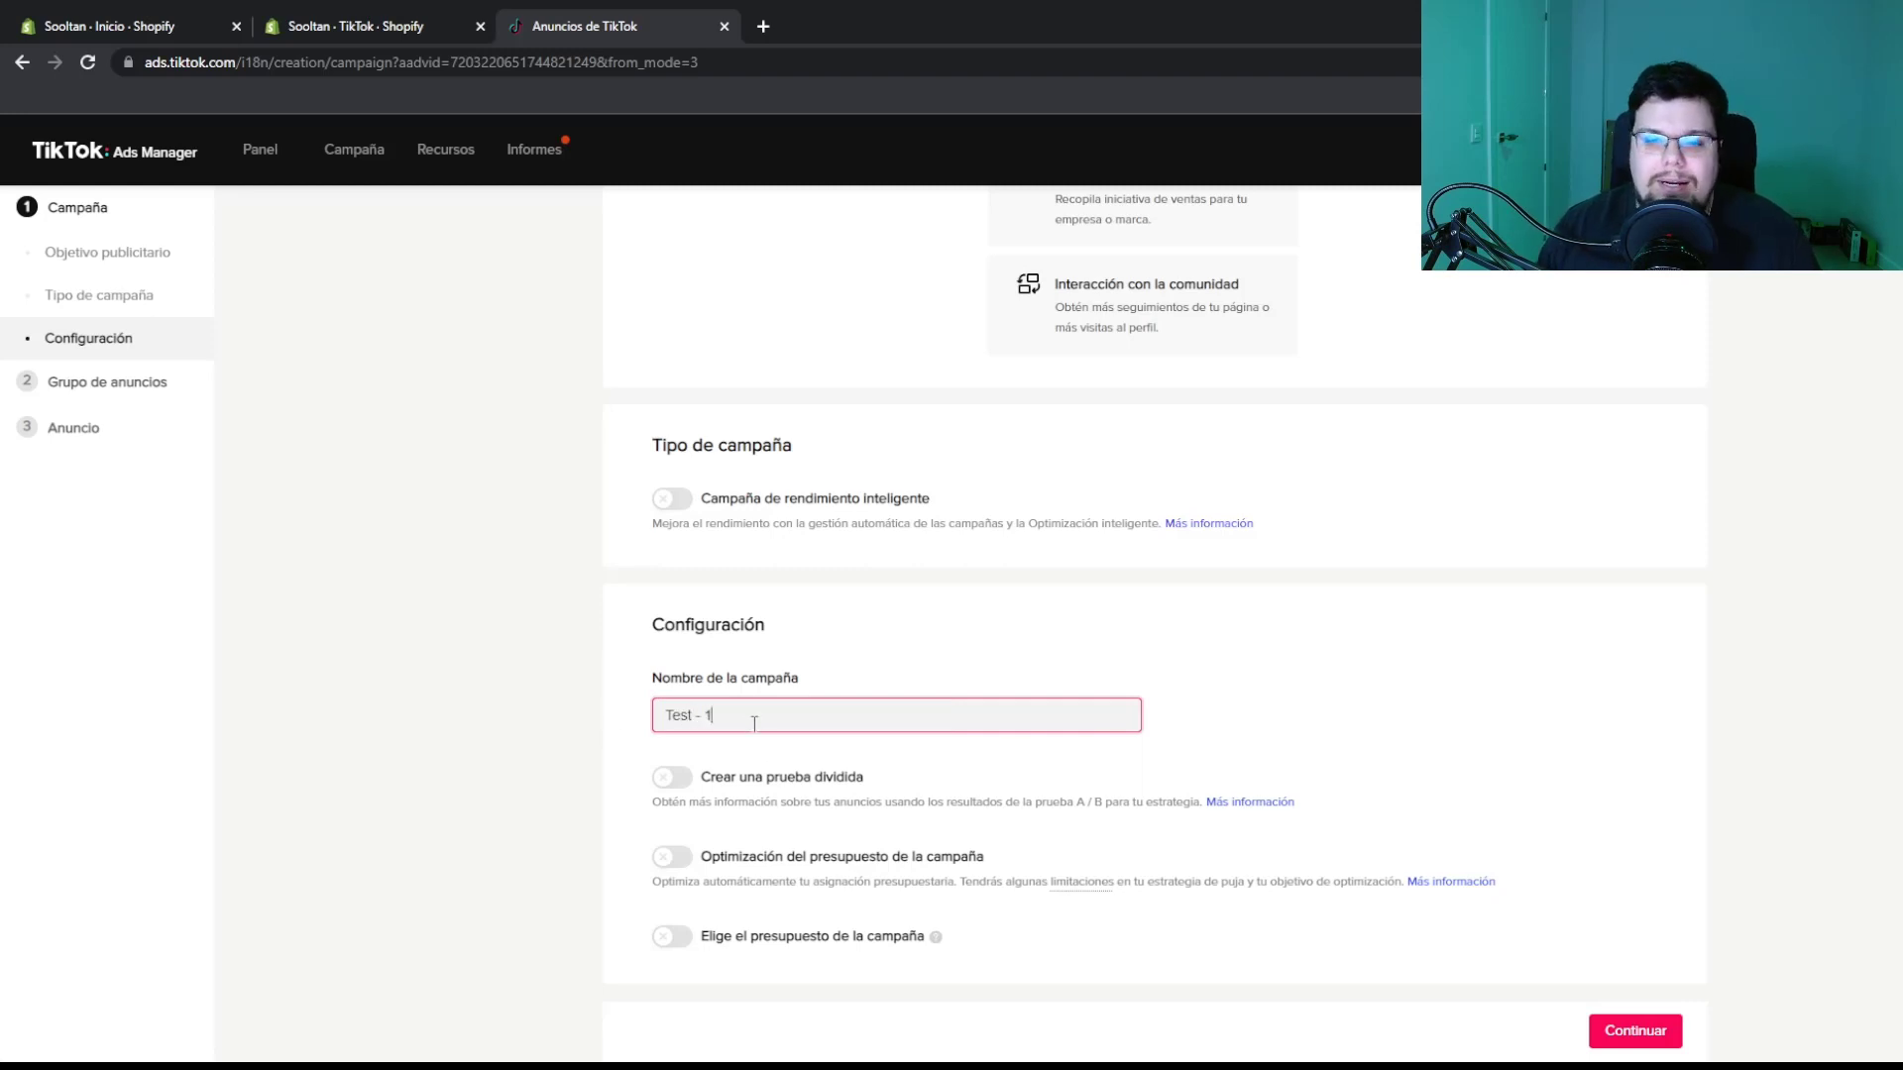
Name the campaign "ES - Auriculares - 20/60" and continue to the ad group setup
{"action": "key", "text": "ctrl+a"}
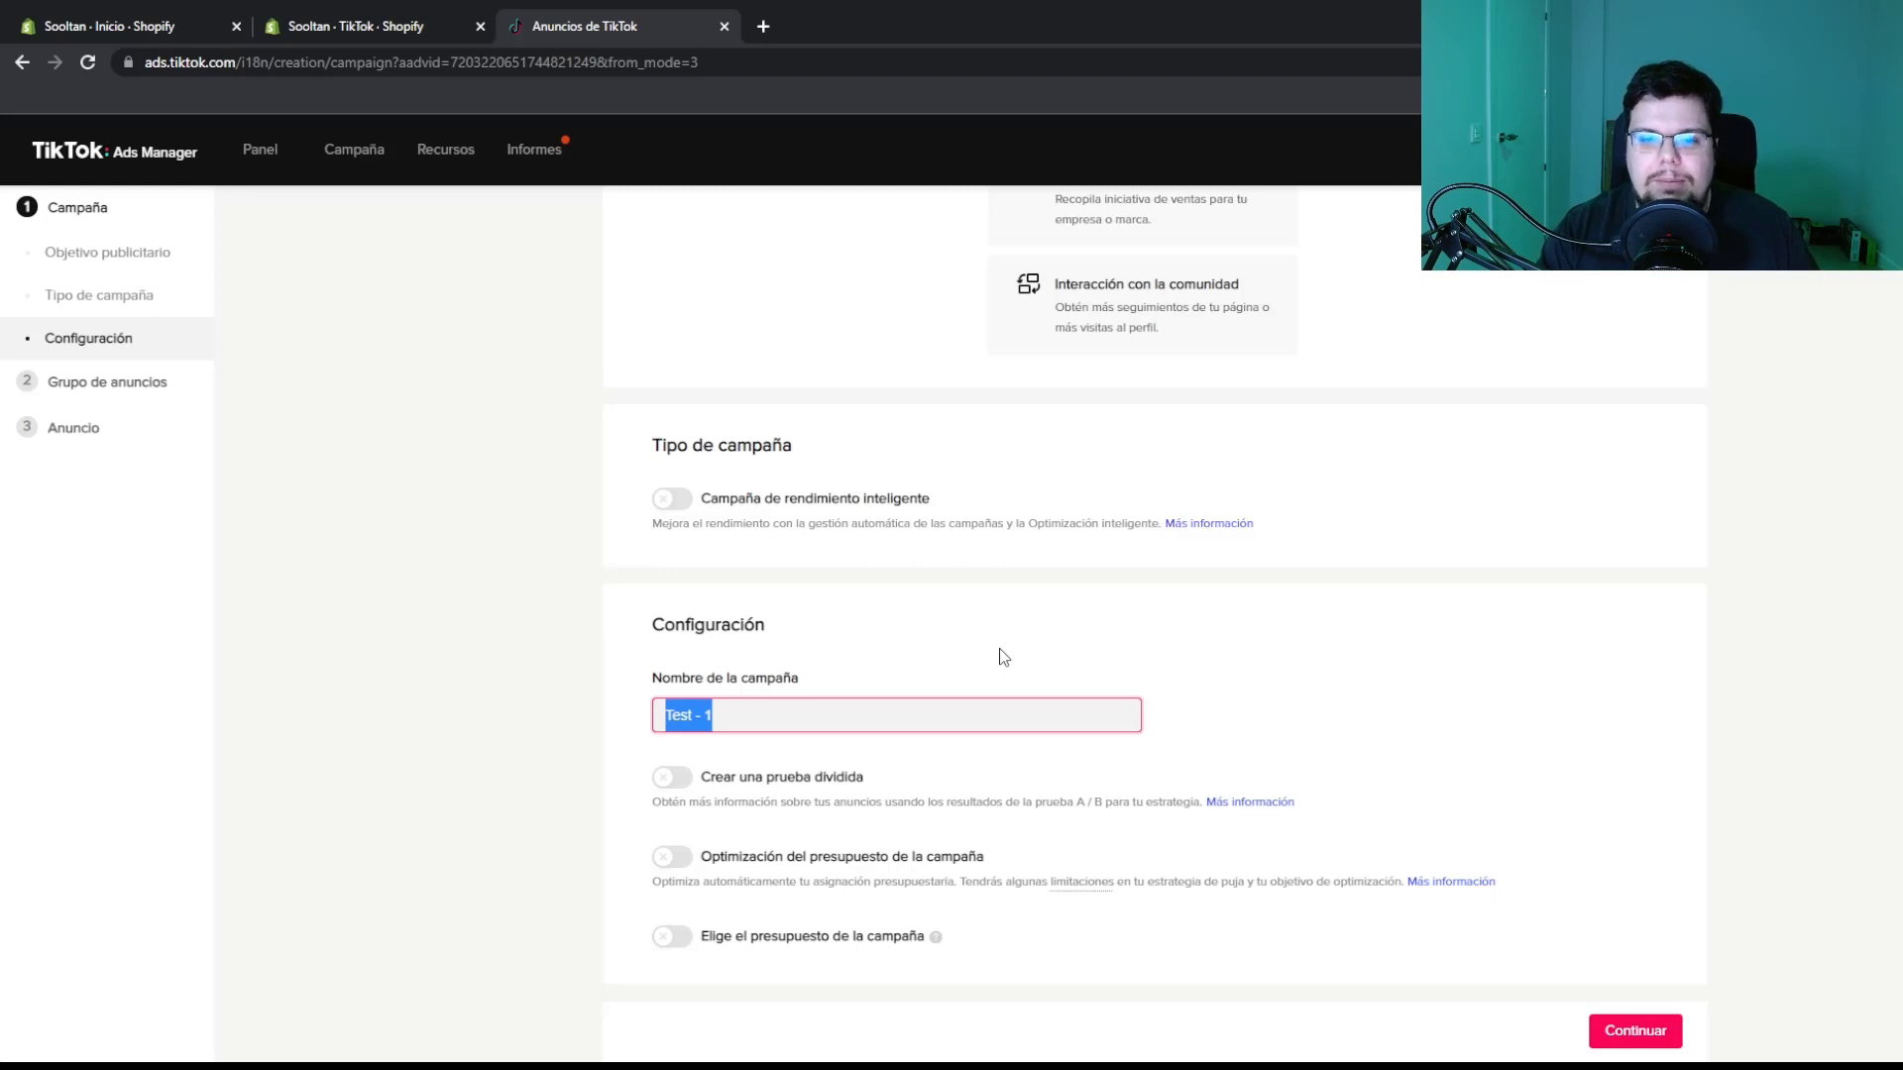
{"action": "type", "text": "ES"}
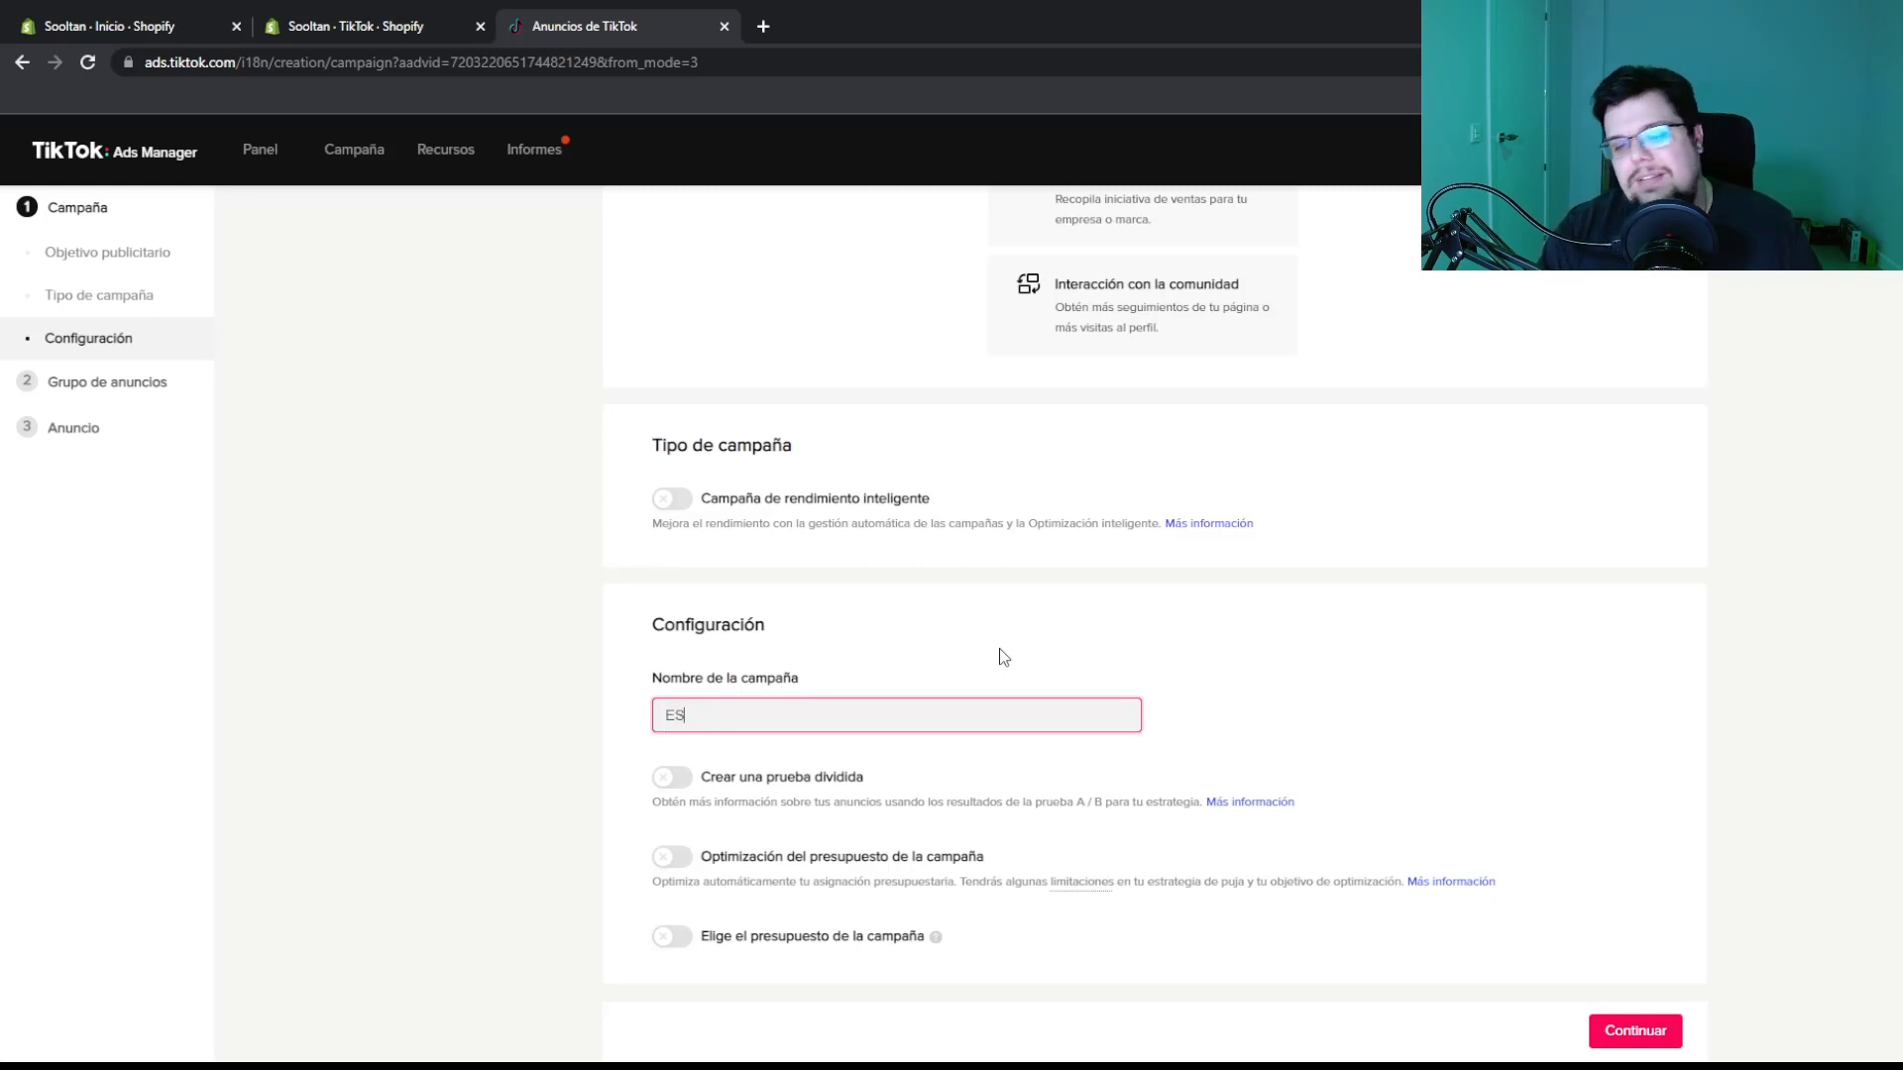
{"action": "type", "text": " -"}
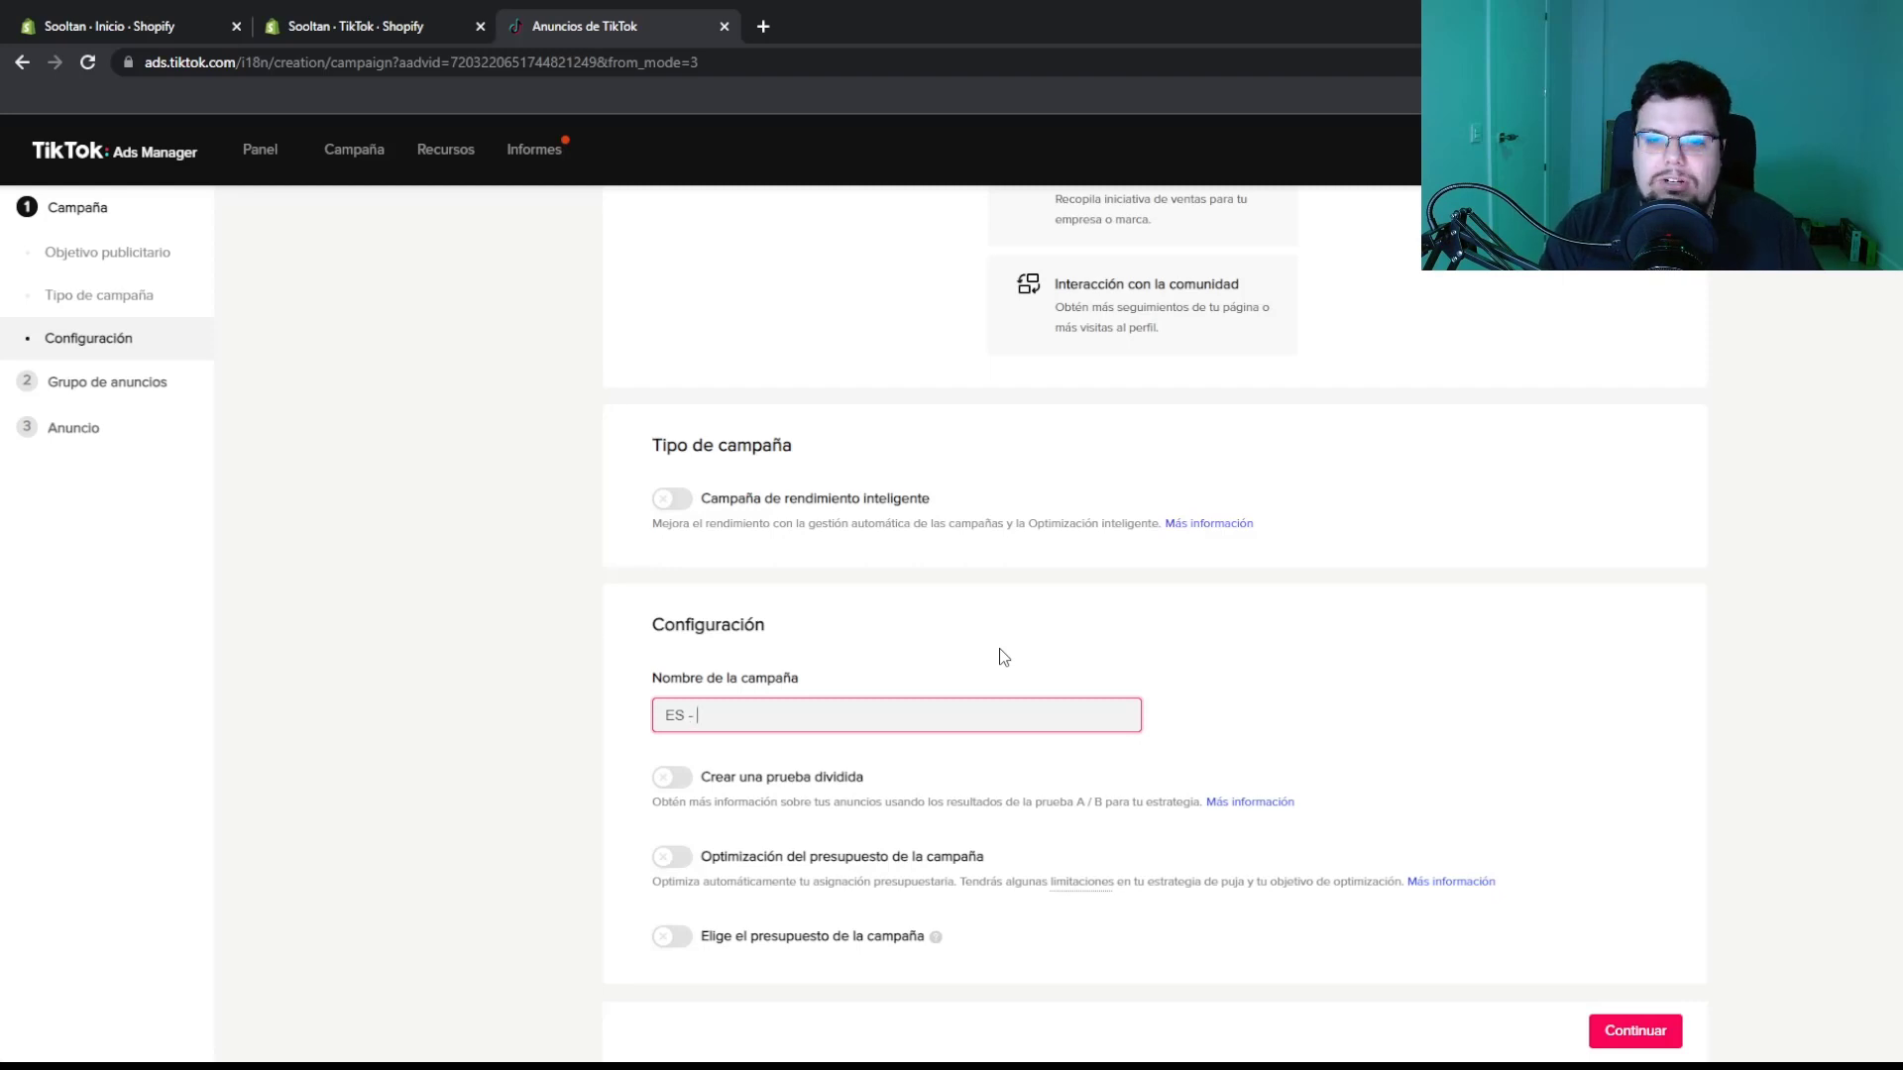
{"action": "type", "text": " Auricu"}
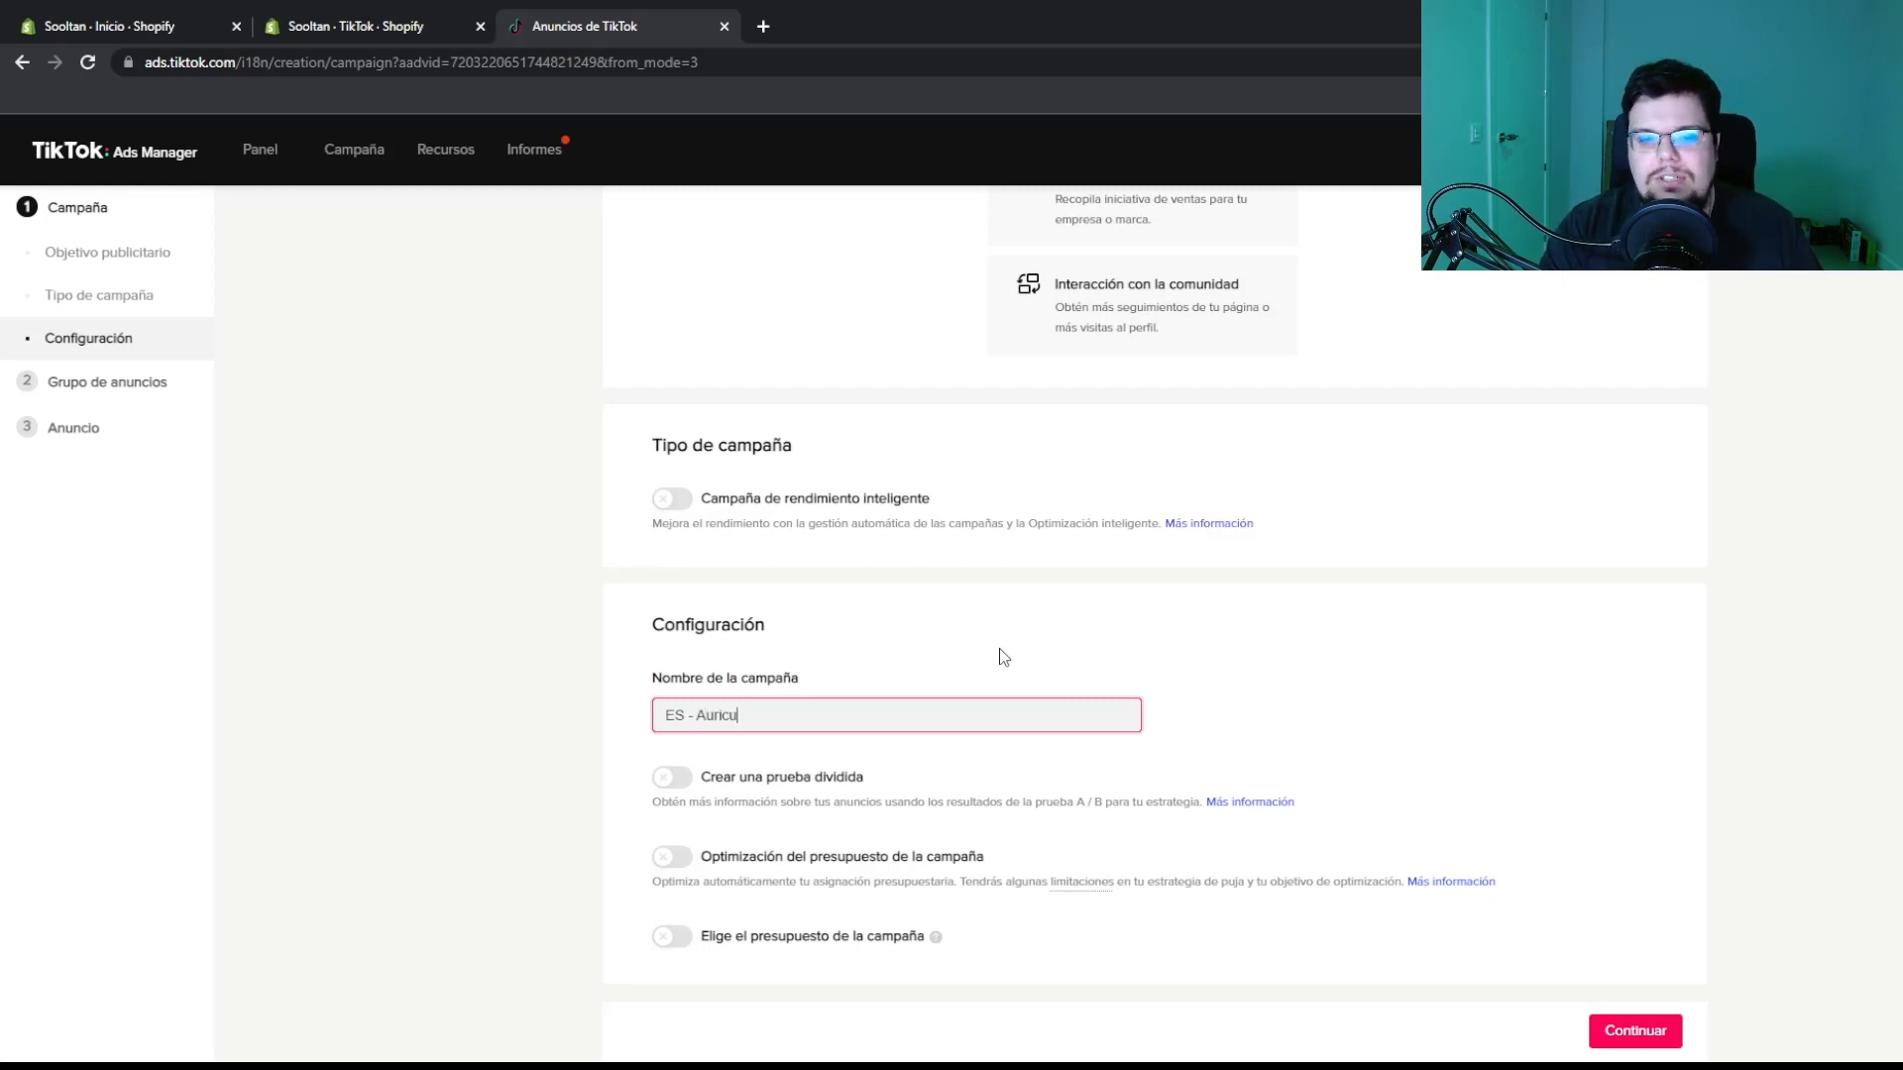
{"action": "type", "text": "lares -"}
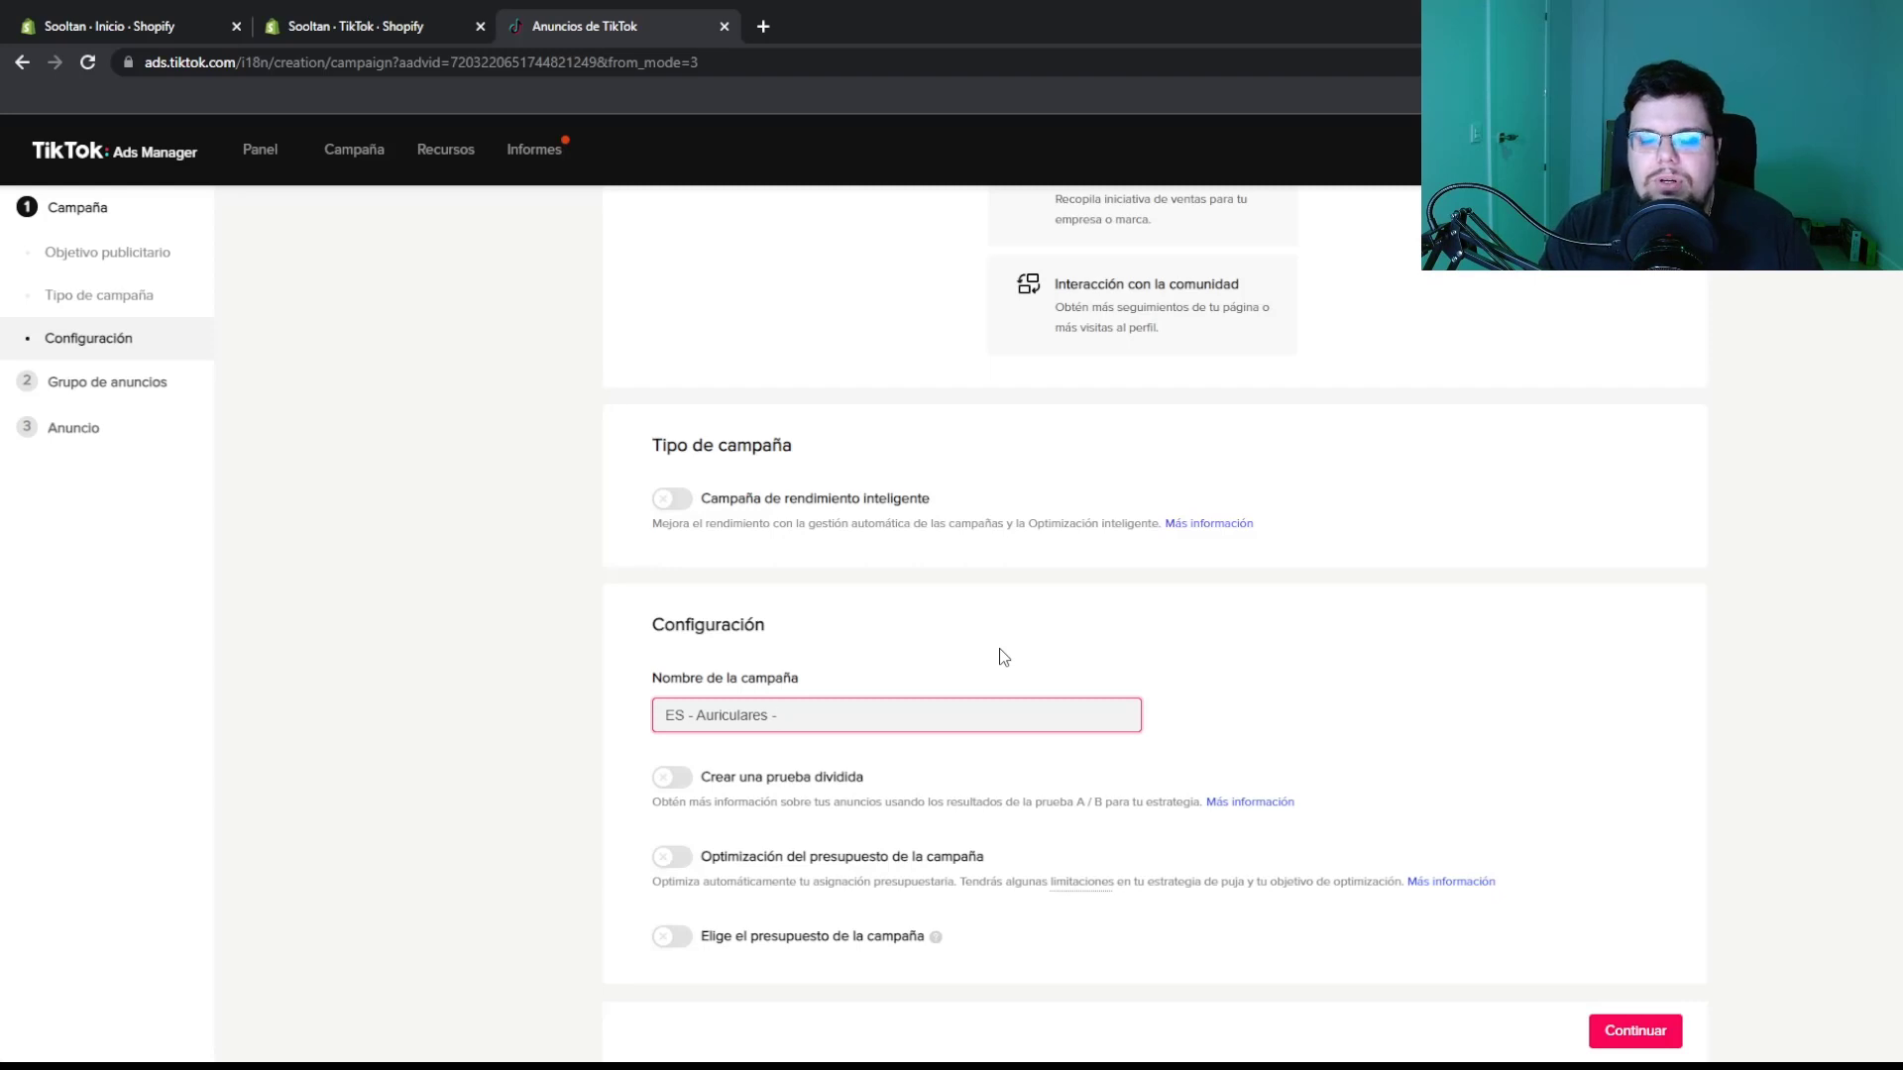
{"action": "type", "text": "1"}
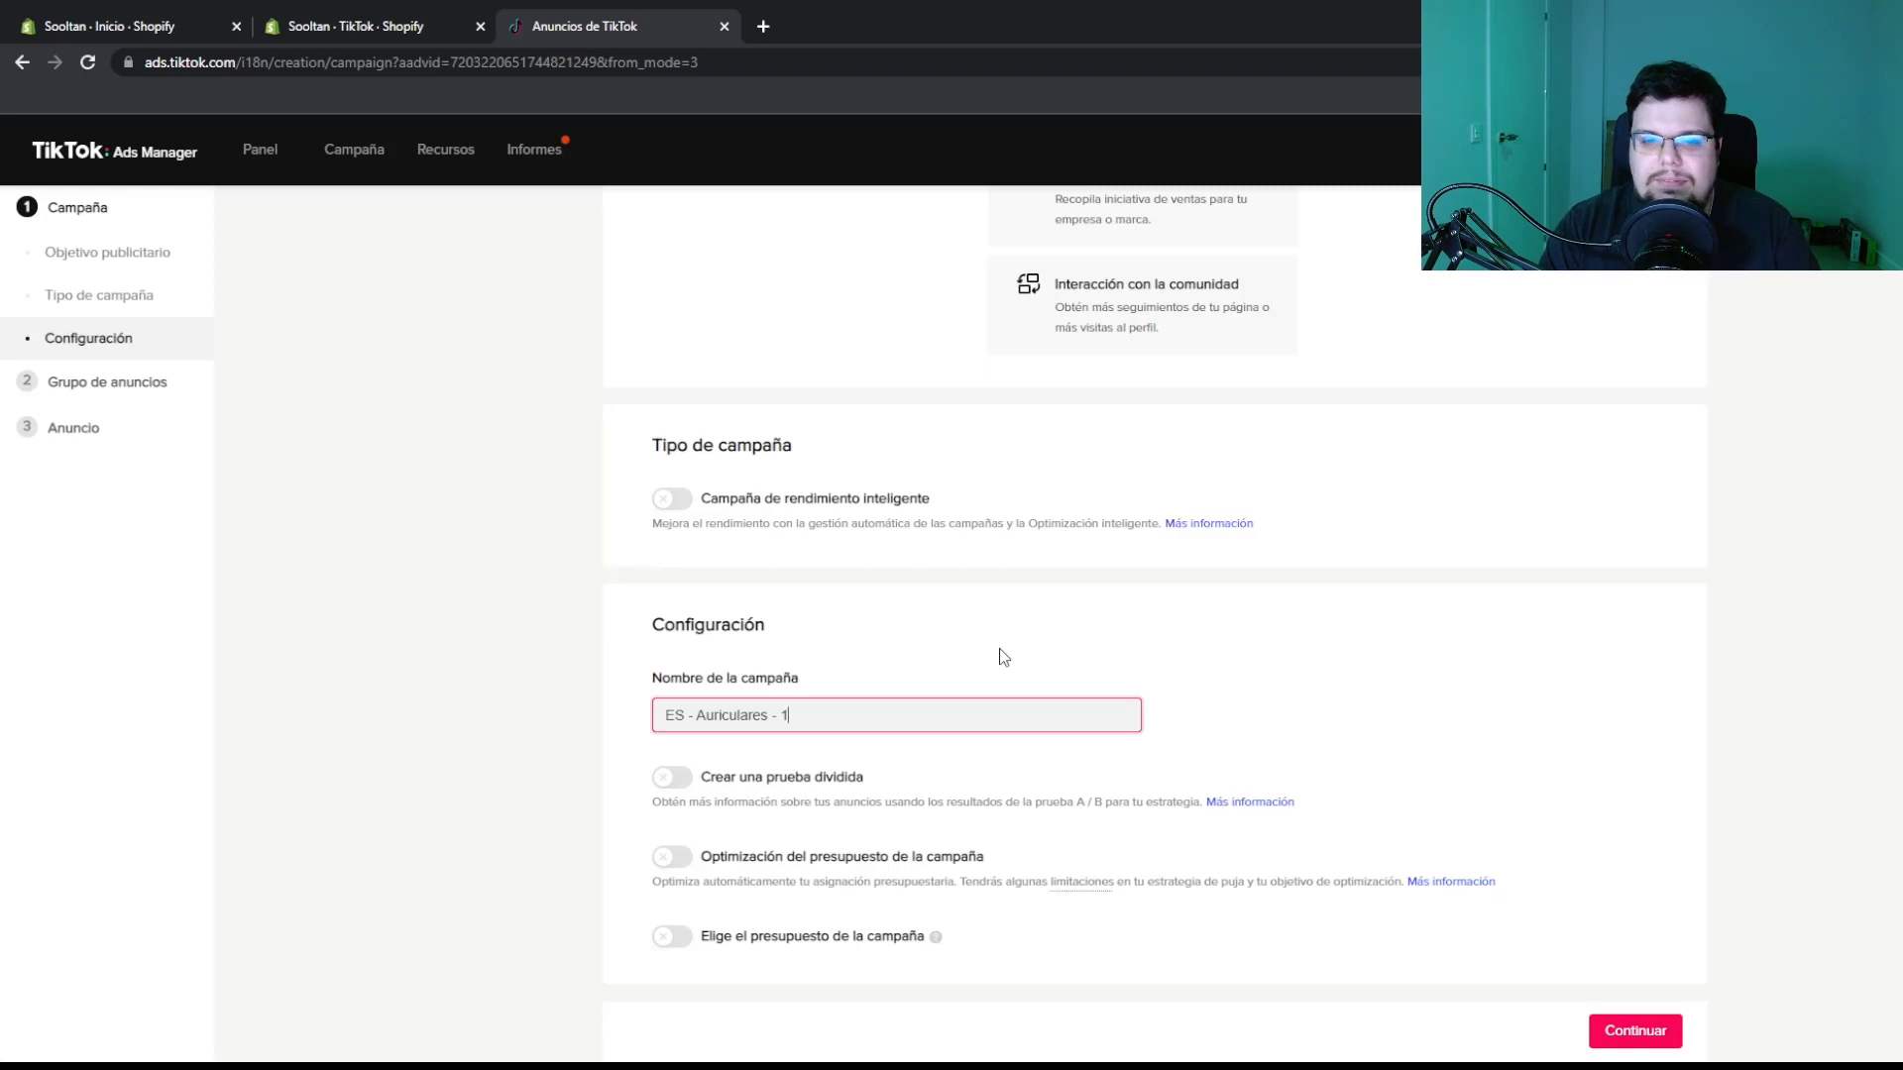
{"action": "key", "text": "BackSpace"}
{"action": "type", "text": "30"}
{"action": "key", "text": "BackSpace"}
{"action": "key", "text": "BackSpace"}
{"action": "type", "text": "20-50"}
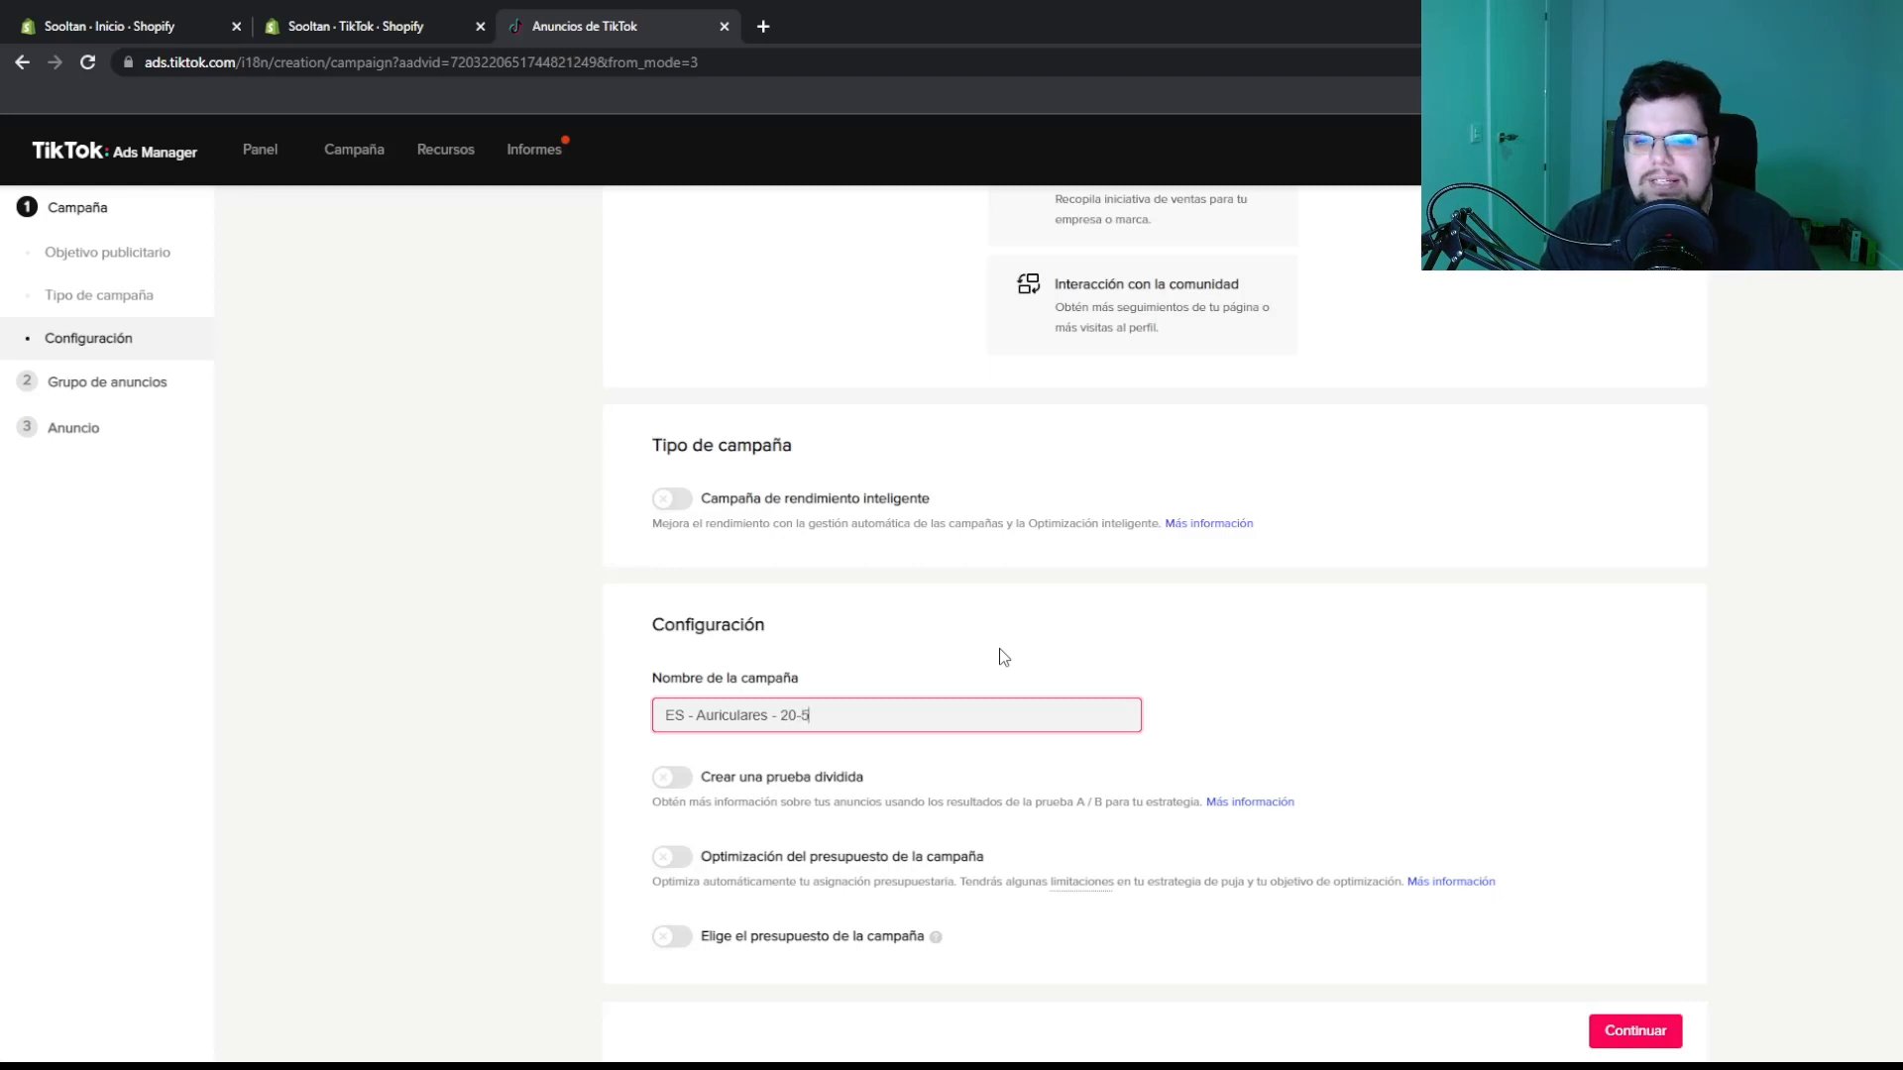
{"action": "key", "text": "BackSpace"}
{"action": "key", "text": "BackSpace"}
{"action": "key", "text": "BackSpace"}
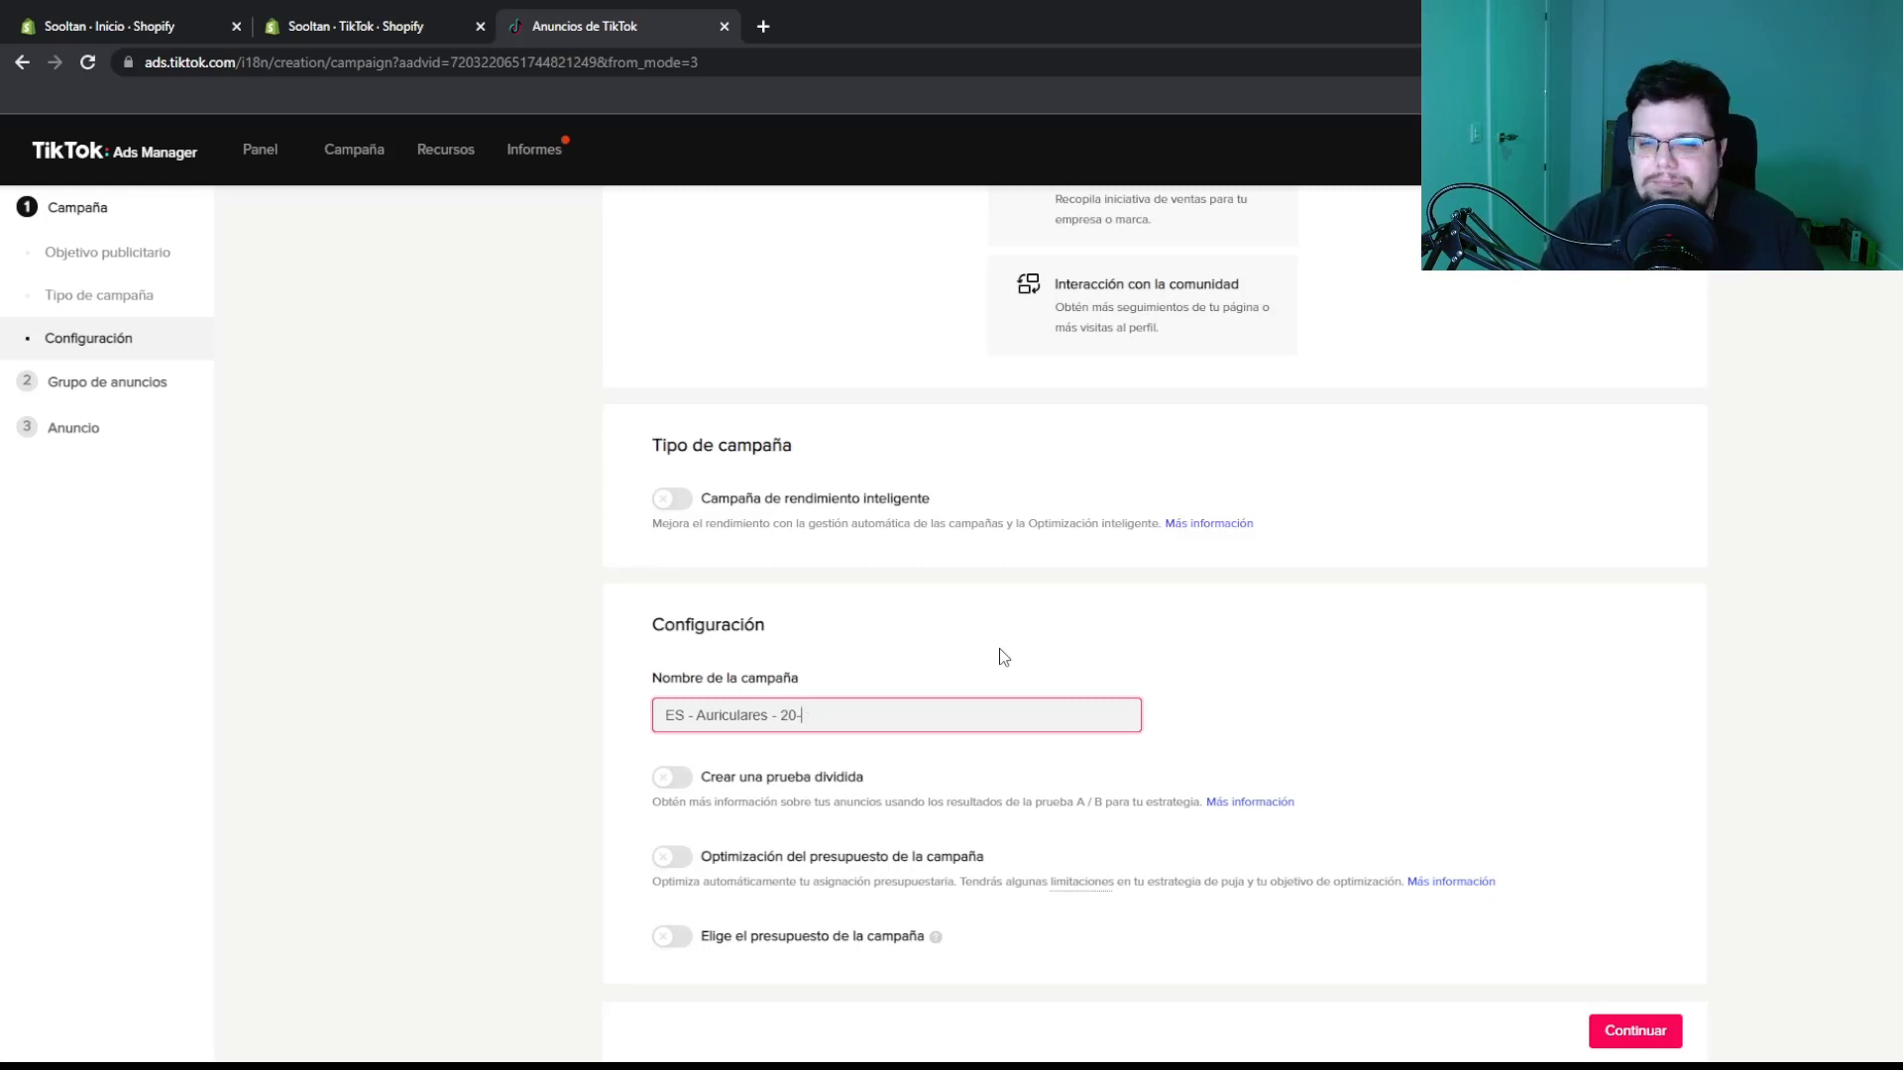
{"action": "type", "text": "/60"}
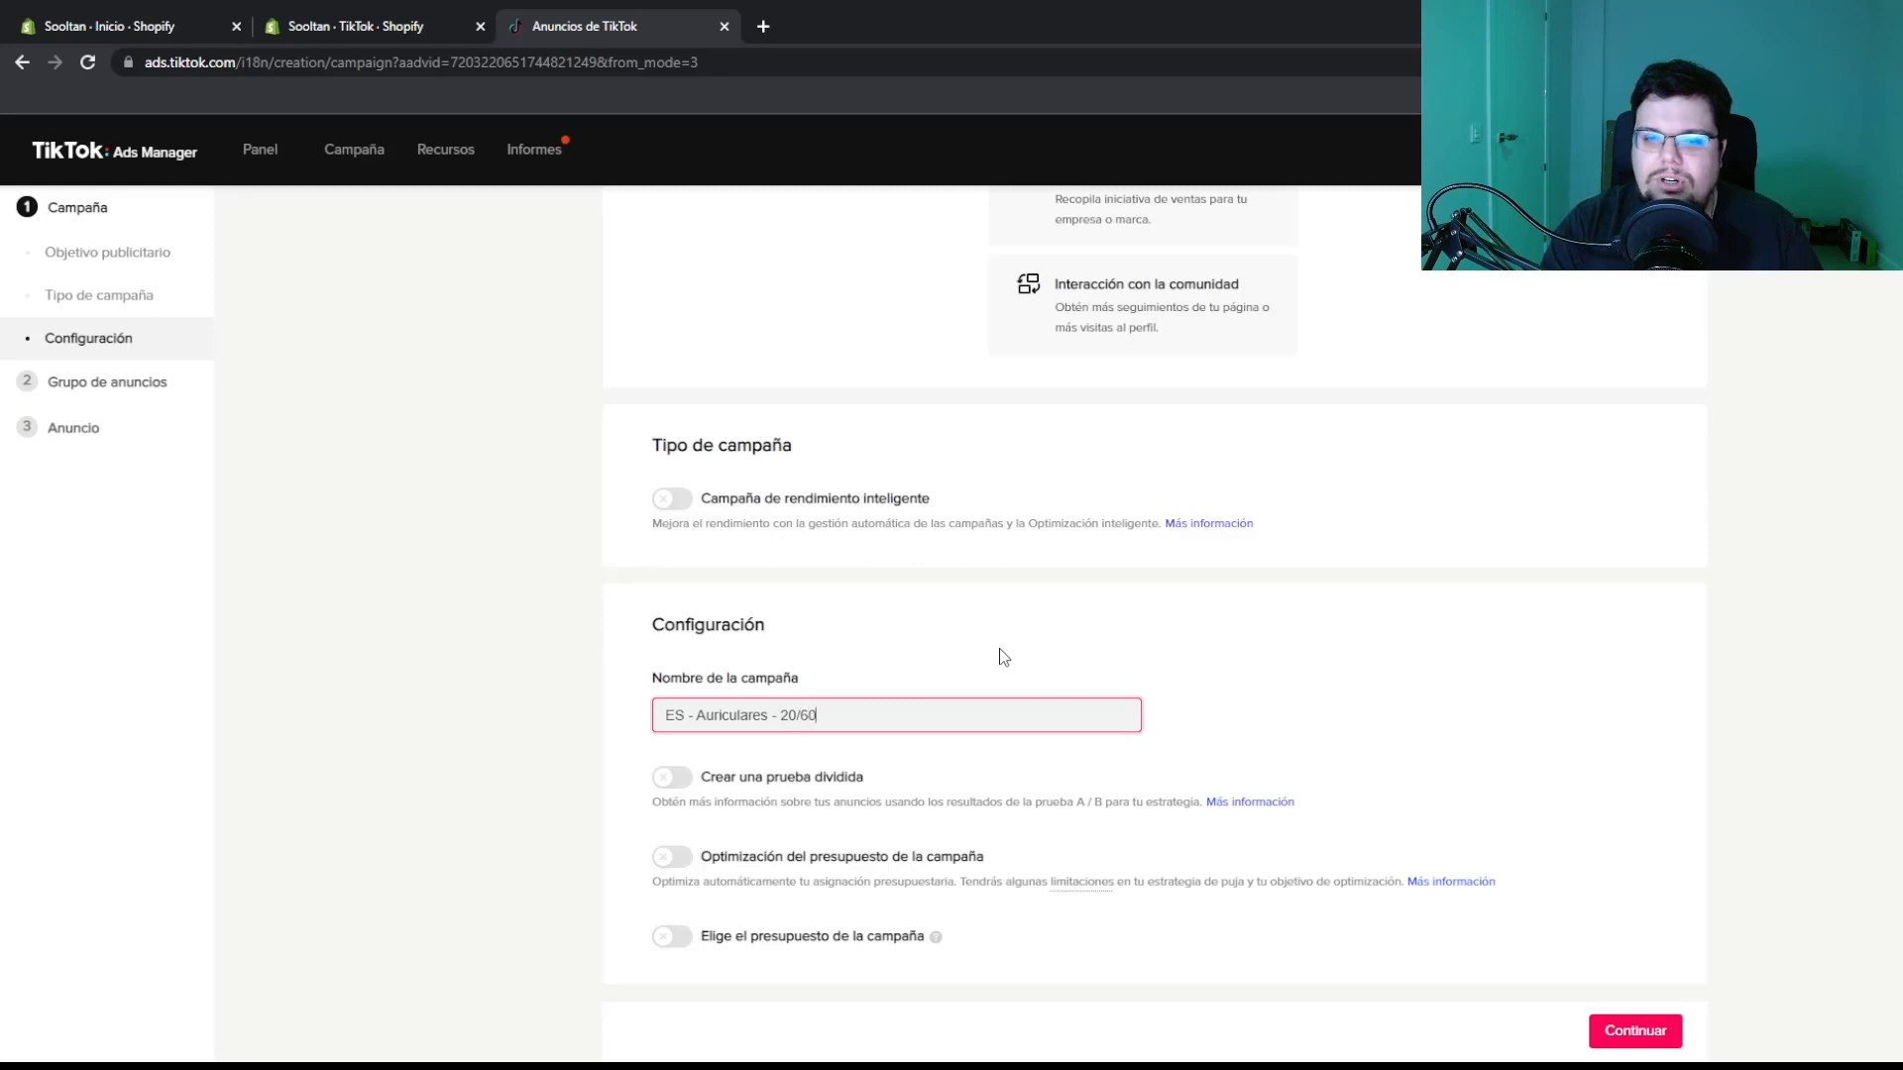
{"action": "left_click", "coordinate": [1007, 639]}
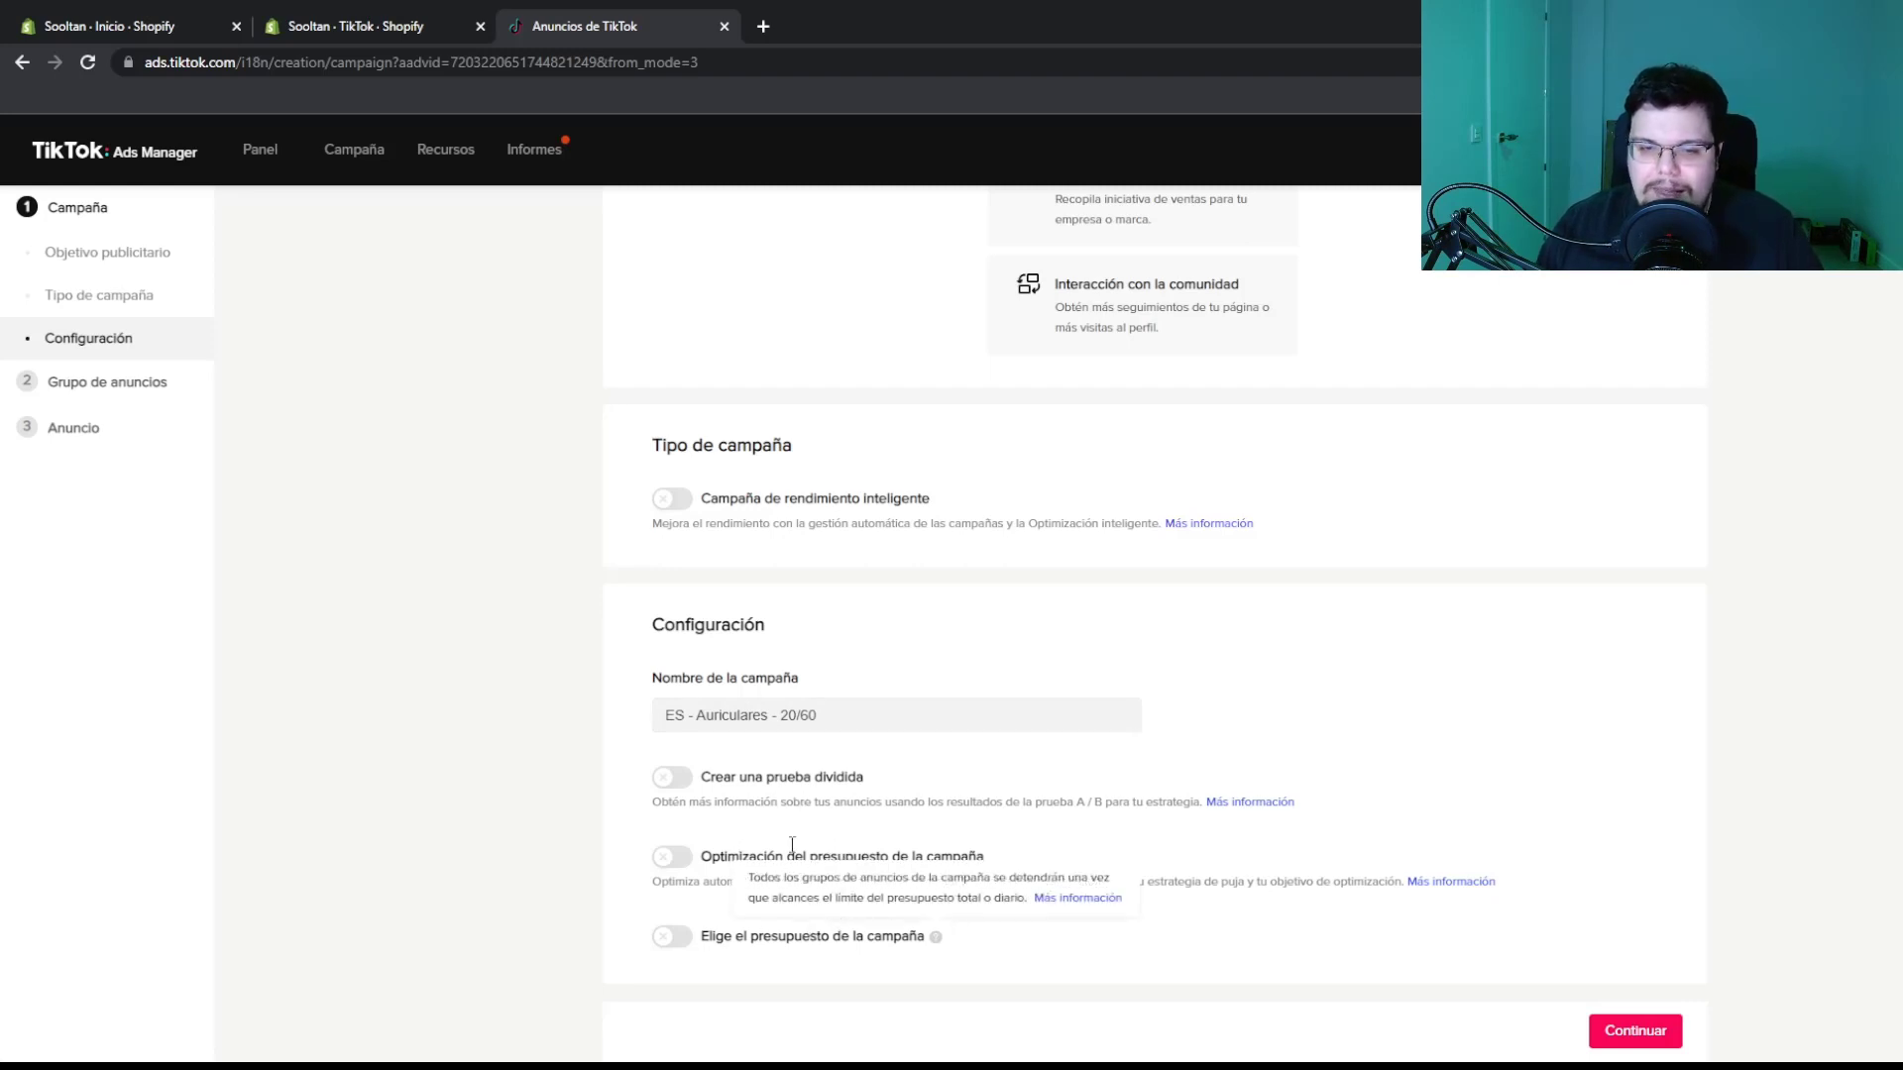
{"action": "left_click_drag", "start_coordinate": [1005, 802], "coordinate": [1132, 803]}
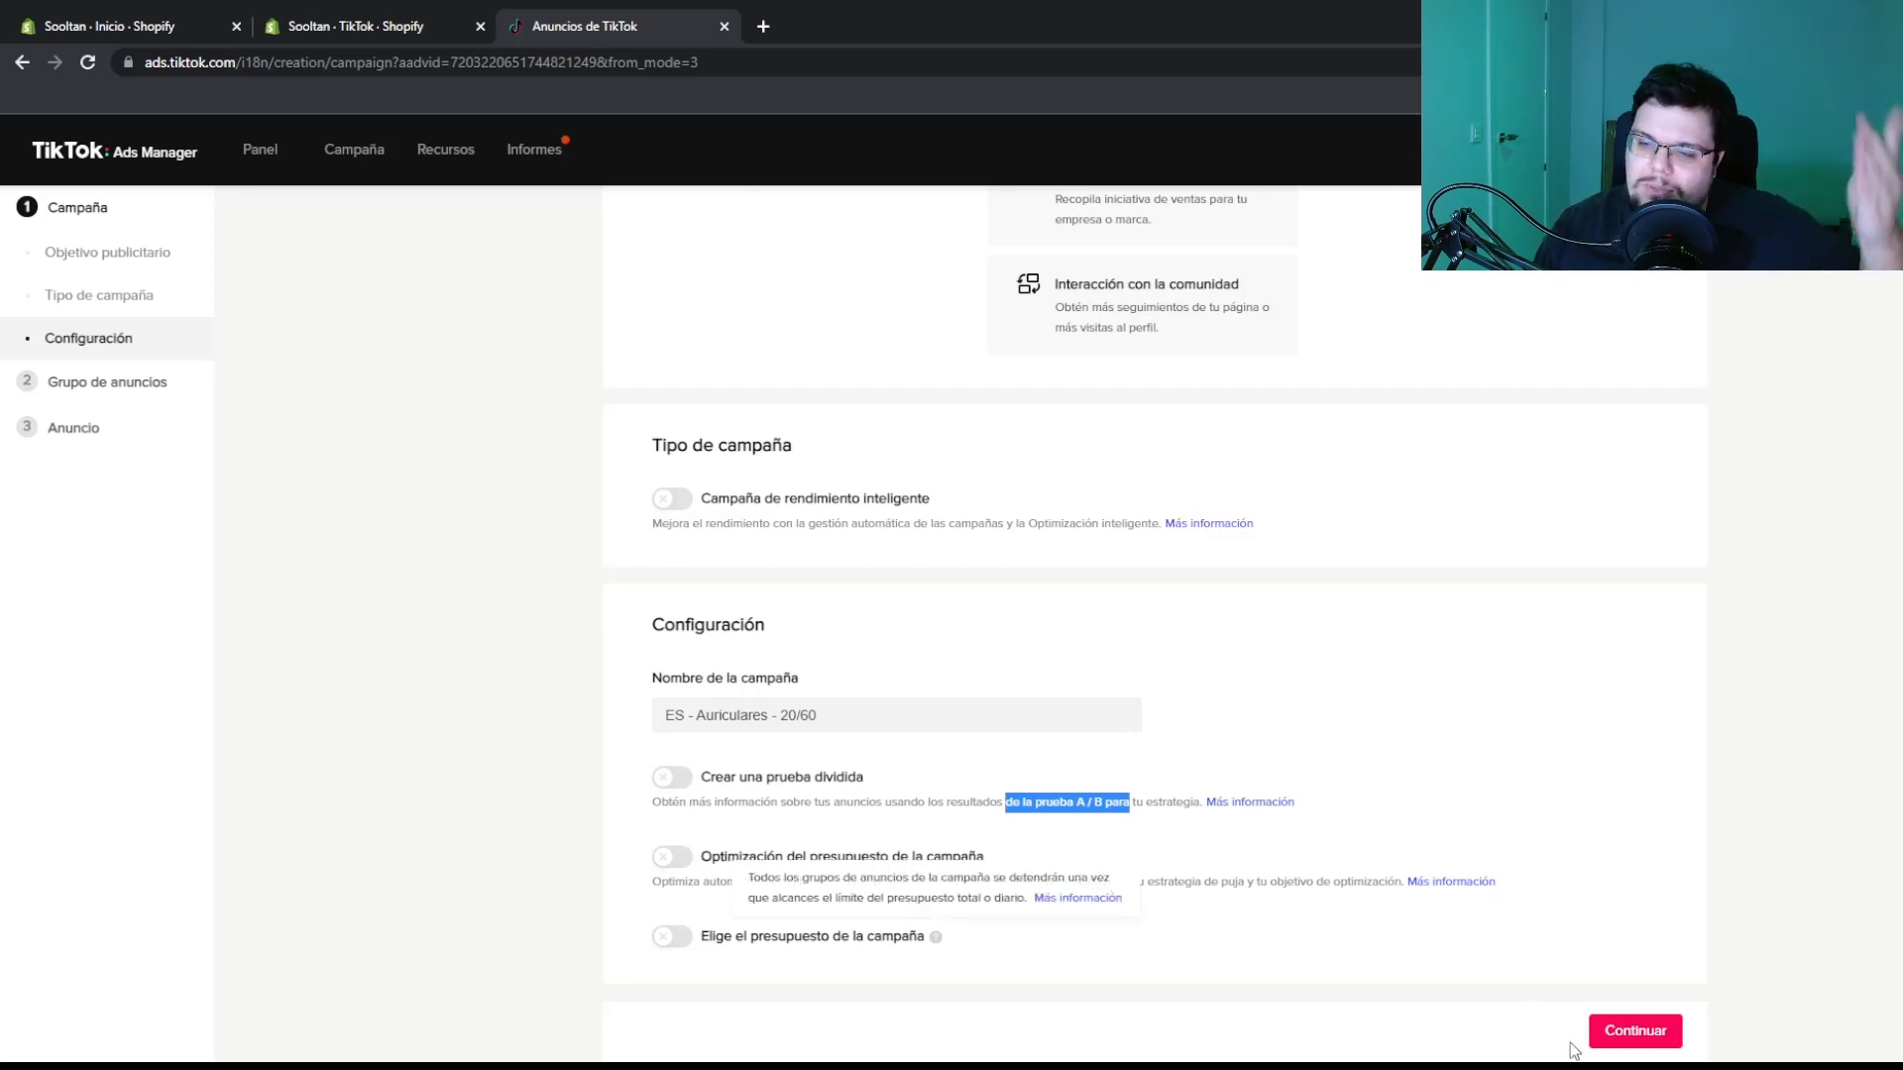
{"action": "left_click", "coordinate": [1626, 1032]}
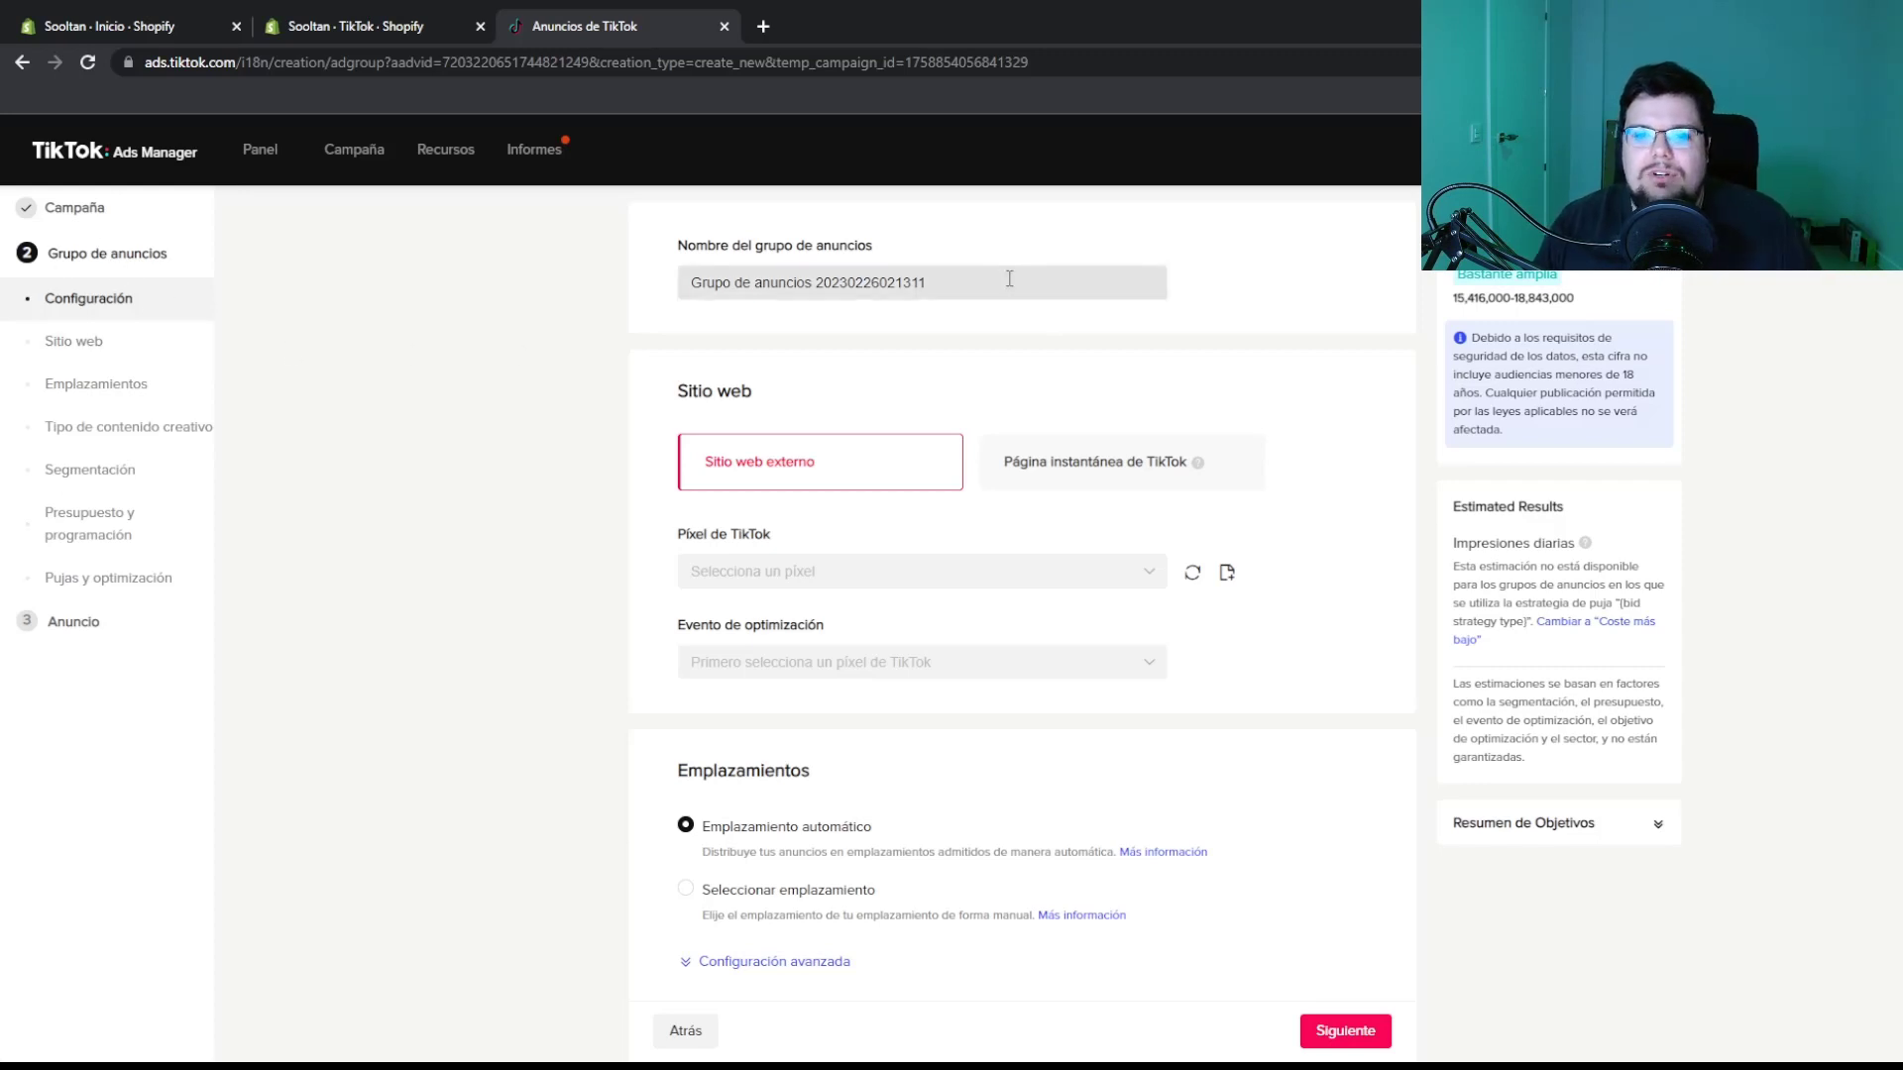
Name the ad group "ES - SIN INTERESES - 20 / 55"
{"action": "triple_click", "coordinate": [959, 280]}
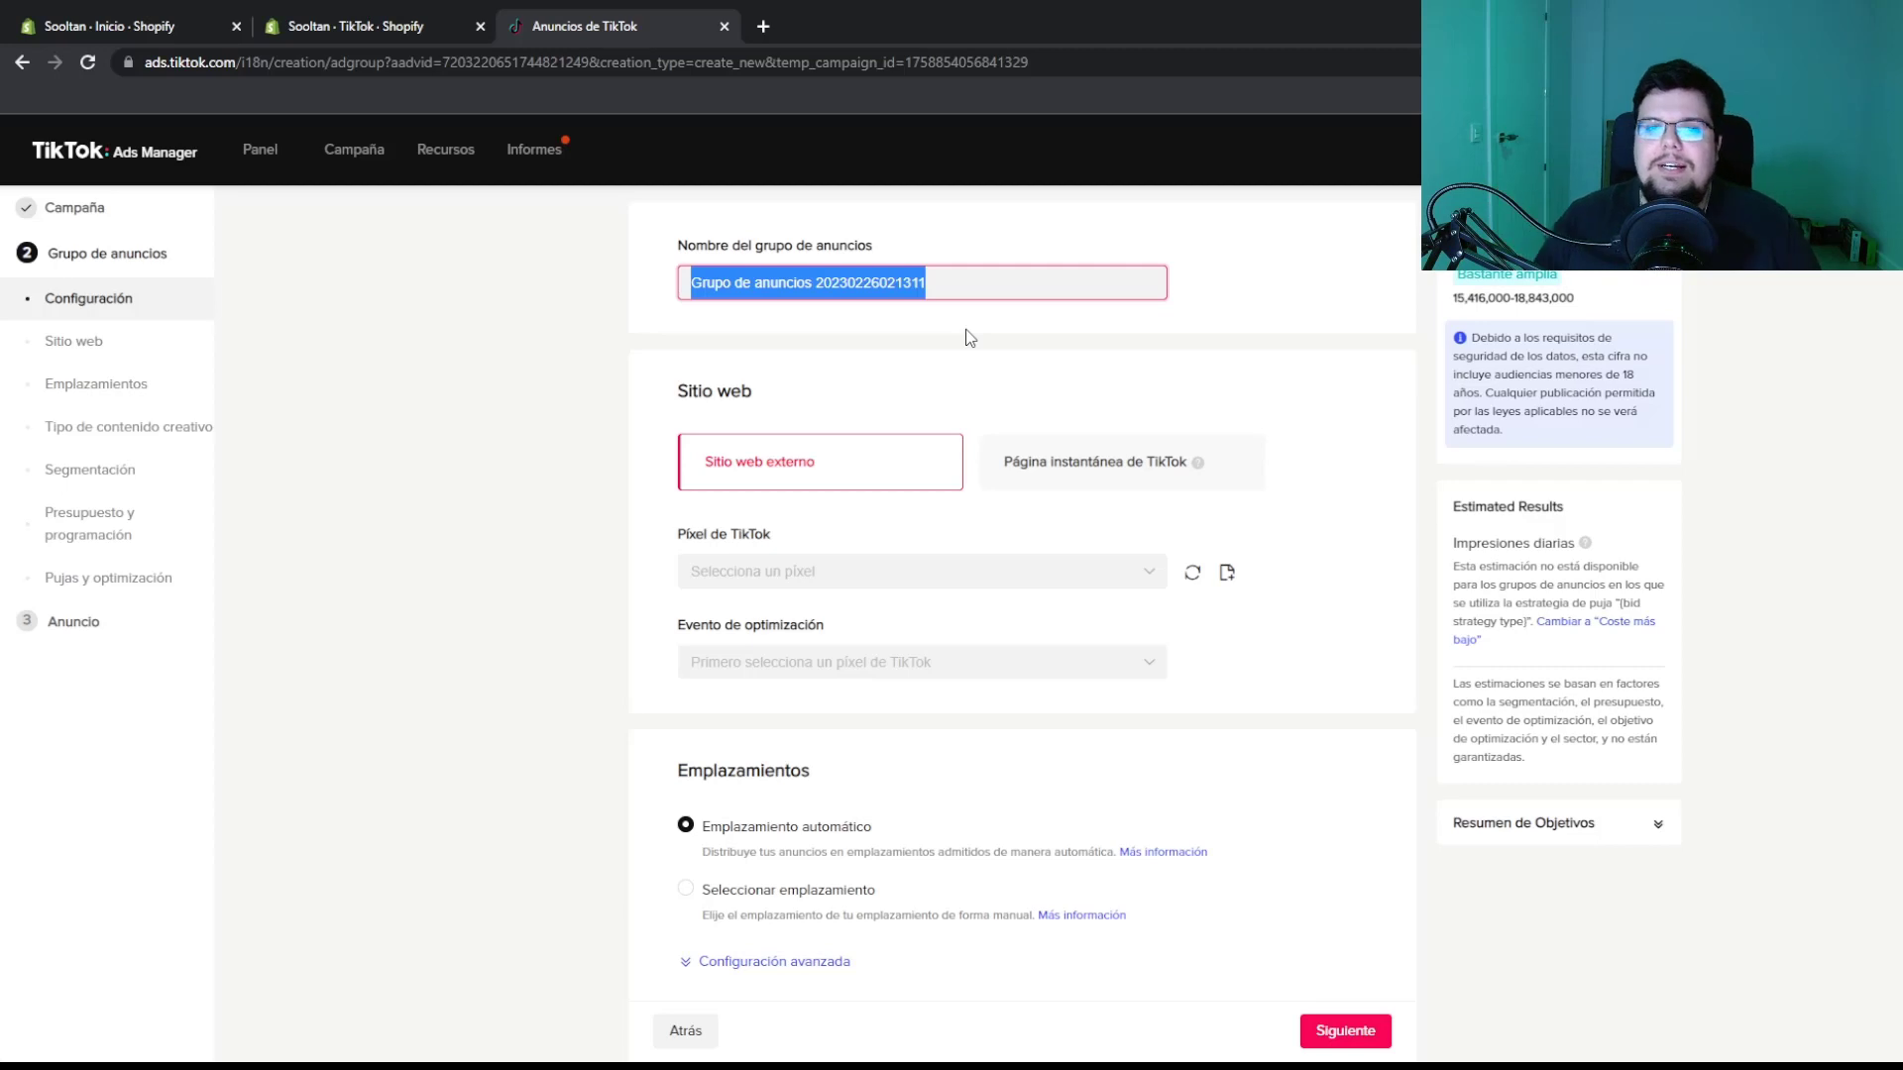
{"action": "type", "text": "ES"}
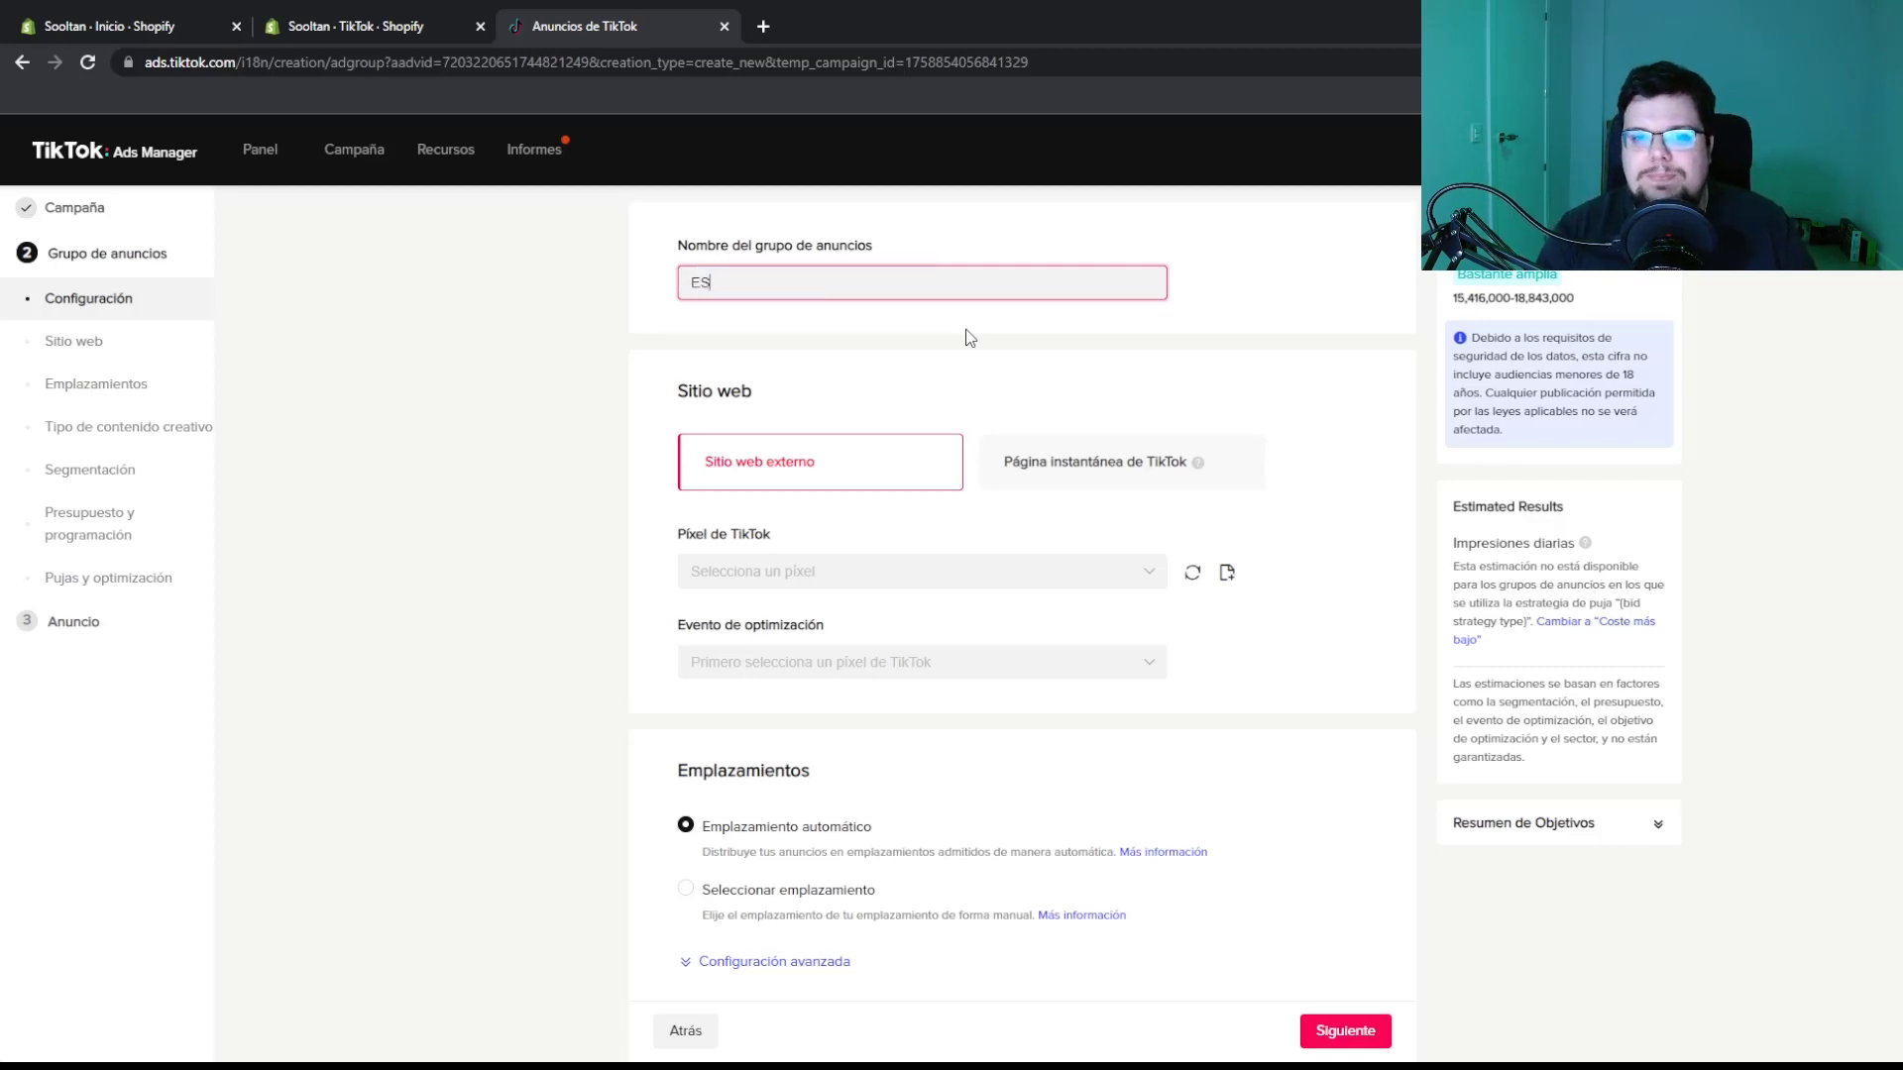
{"action": "type", "text": " - SIN INTERESES - "}
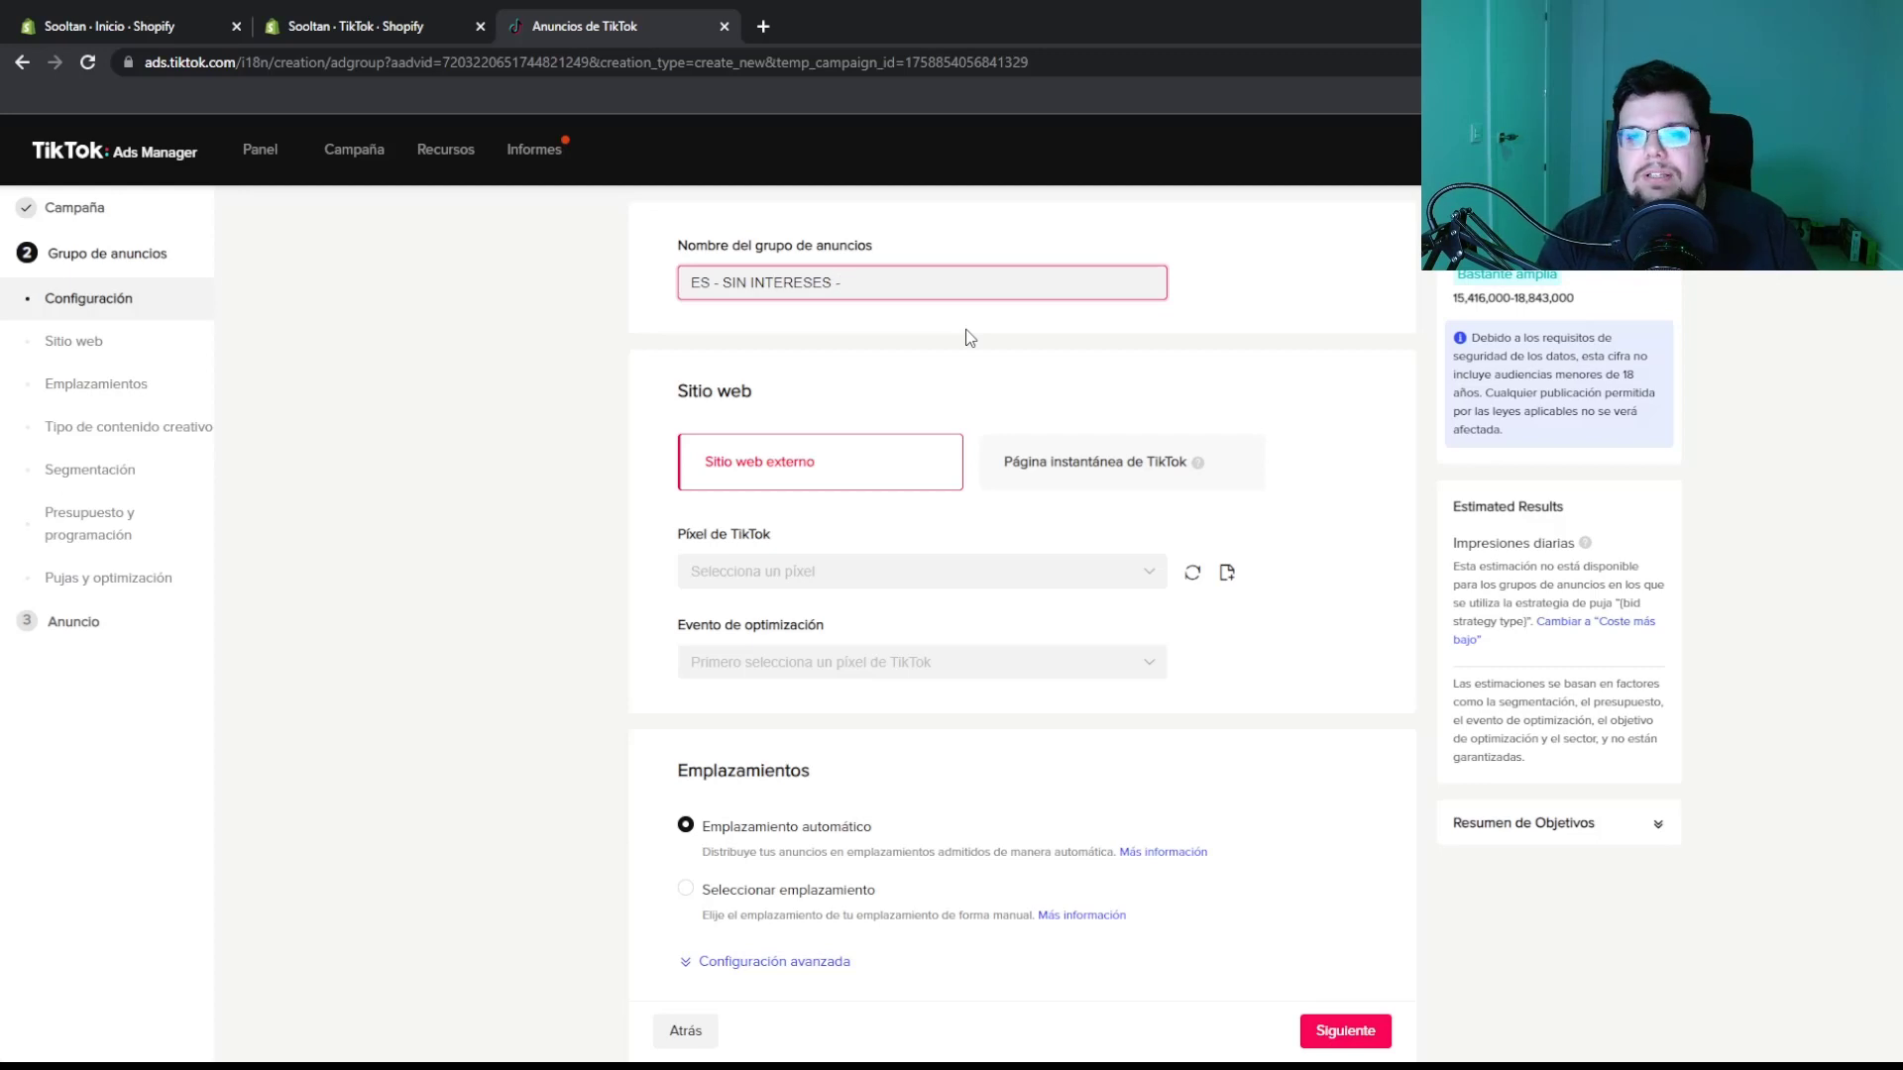
{"action": "type", "text": "20 / 55"}
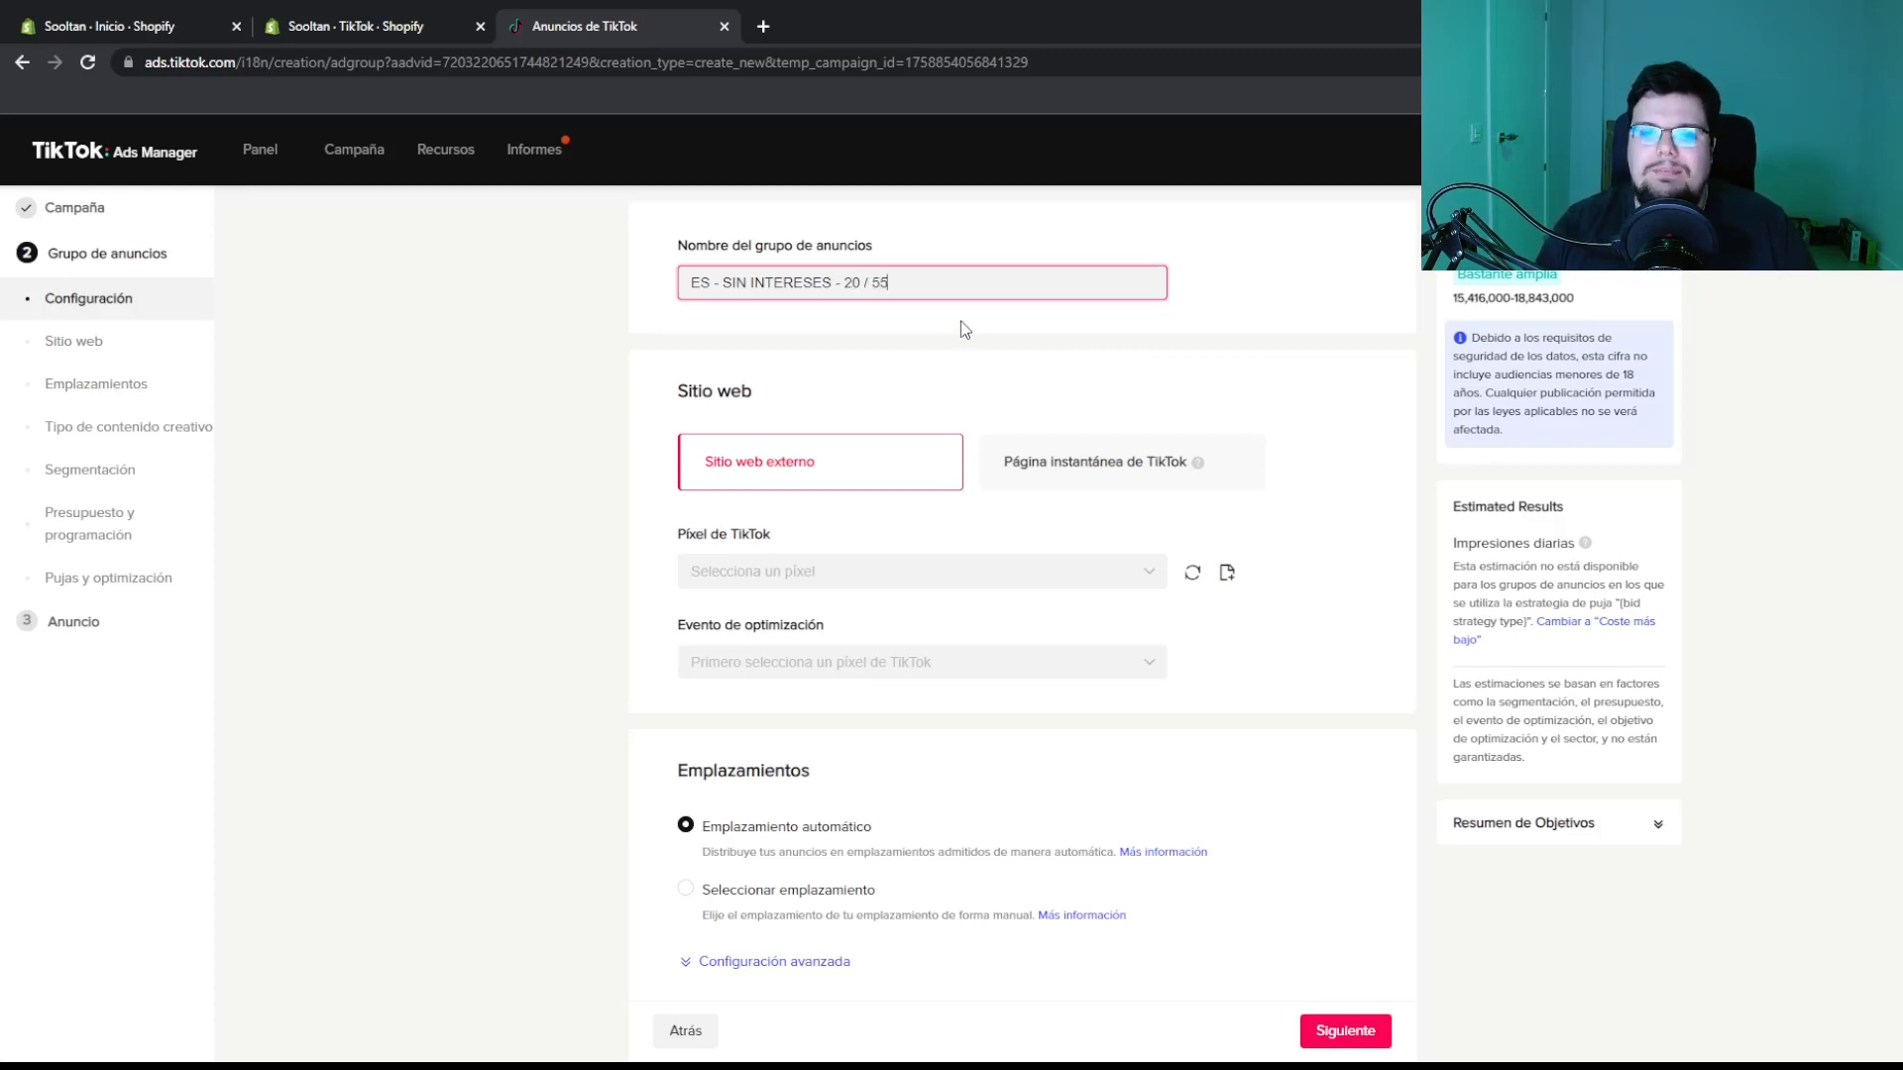
Assign the TikTok Pixel for Shopify to the ad group and set its optimization event to Completar el pago
{"action": "scroll", "coordinate": [864, 483], "scroll_direction": "down", "scroll_amount": 1}
{"action": "left_click", "coordinate": [842, 480]}
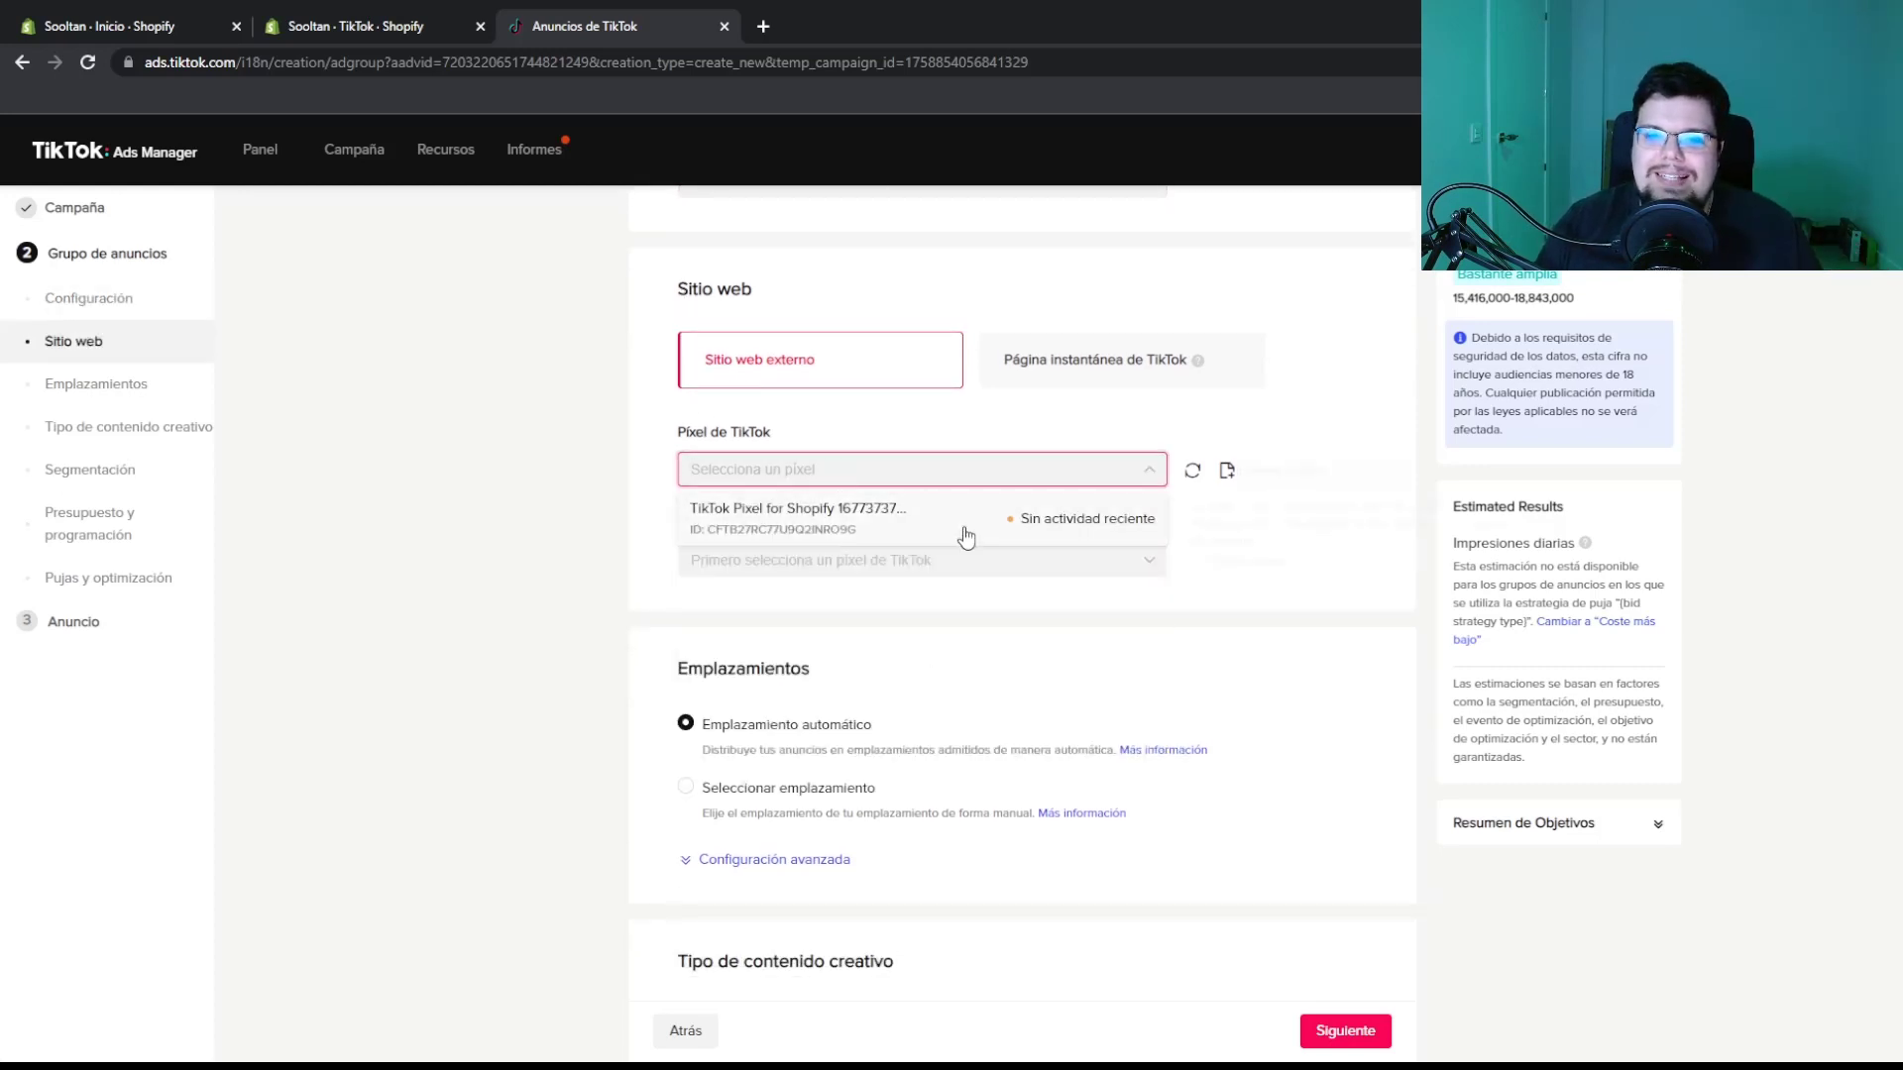
{"action": "mouse_move", "coordinate": [986, 518]}
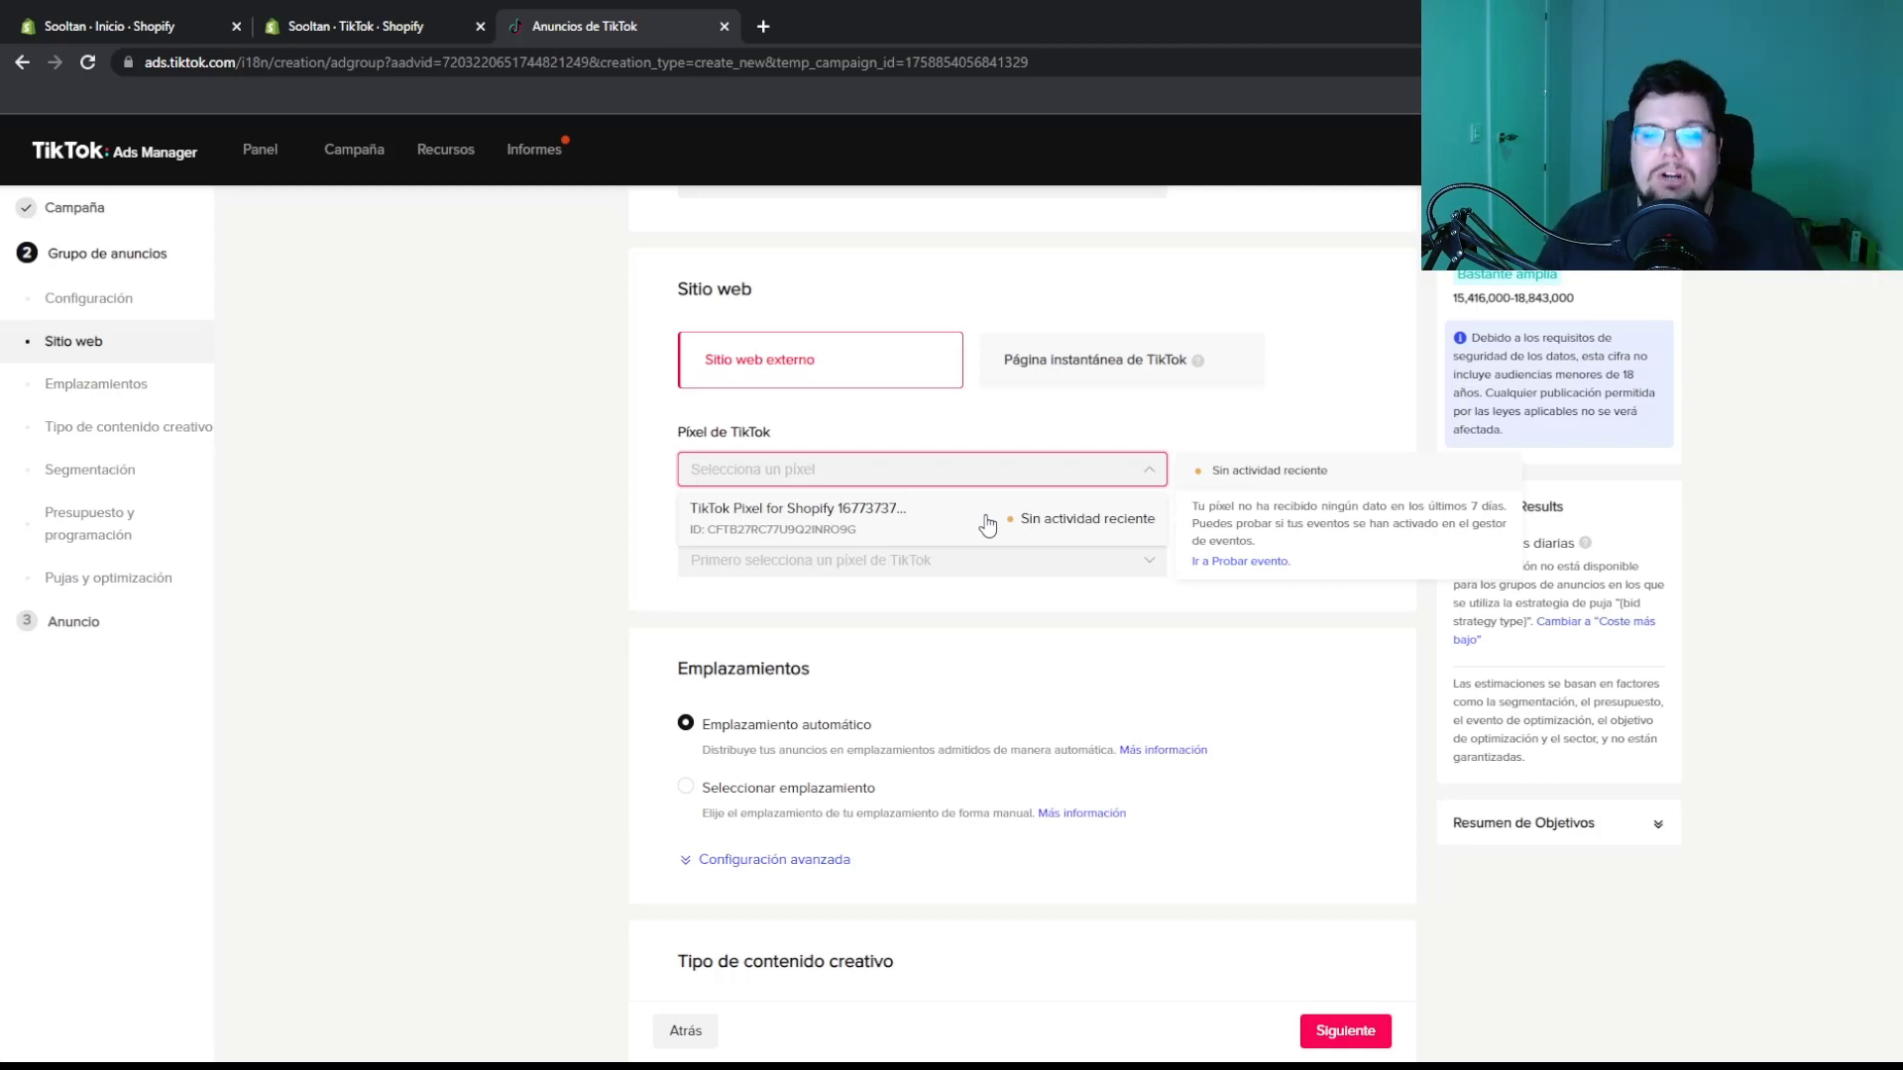
{"action": "left_click", "coordinate": [984, 523]}
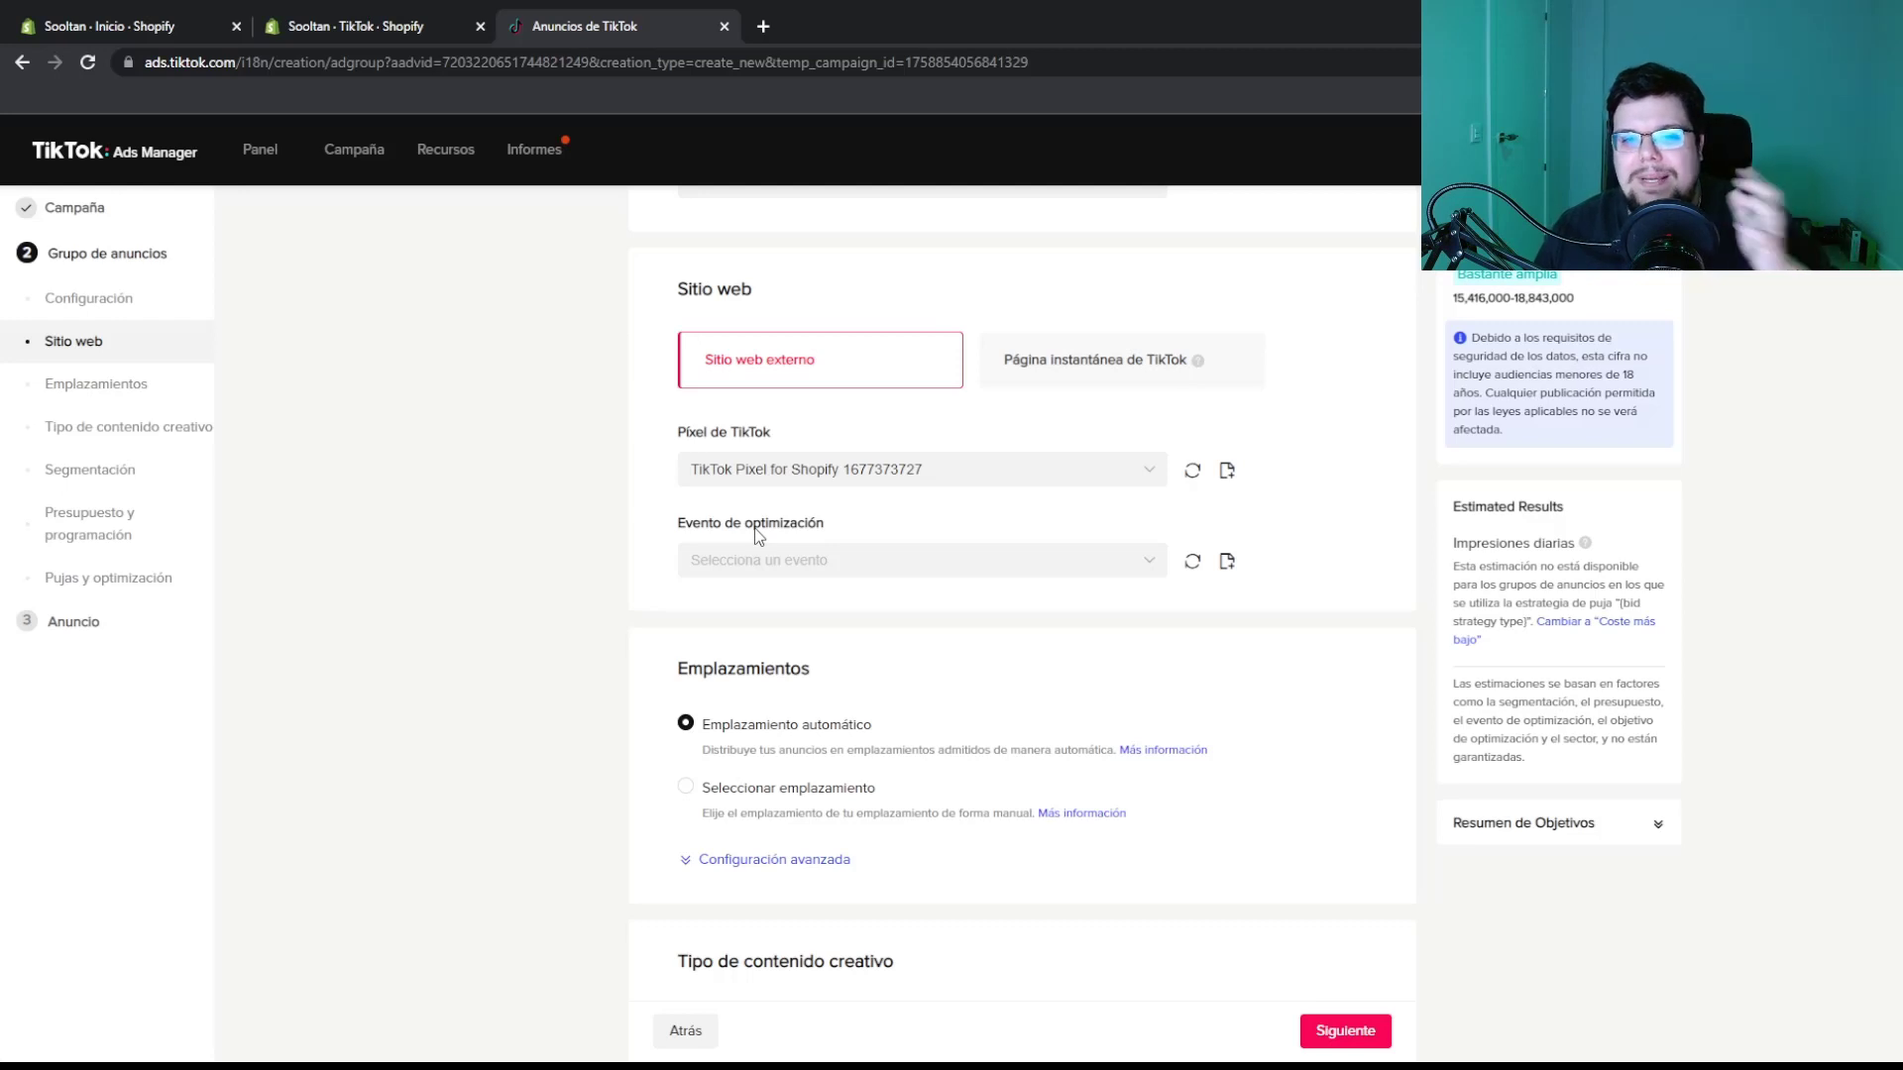
{"action": "left_click", "coordinate": [781, 561]}
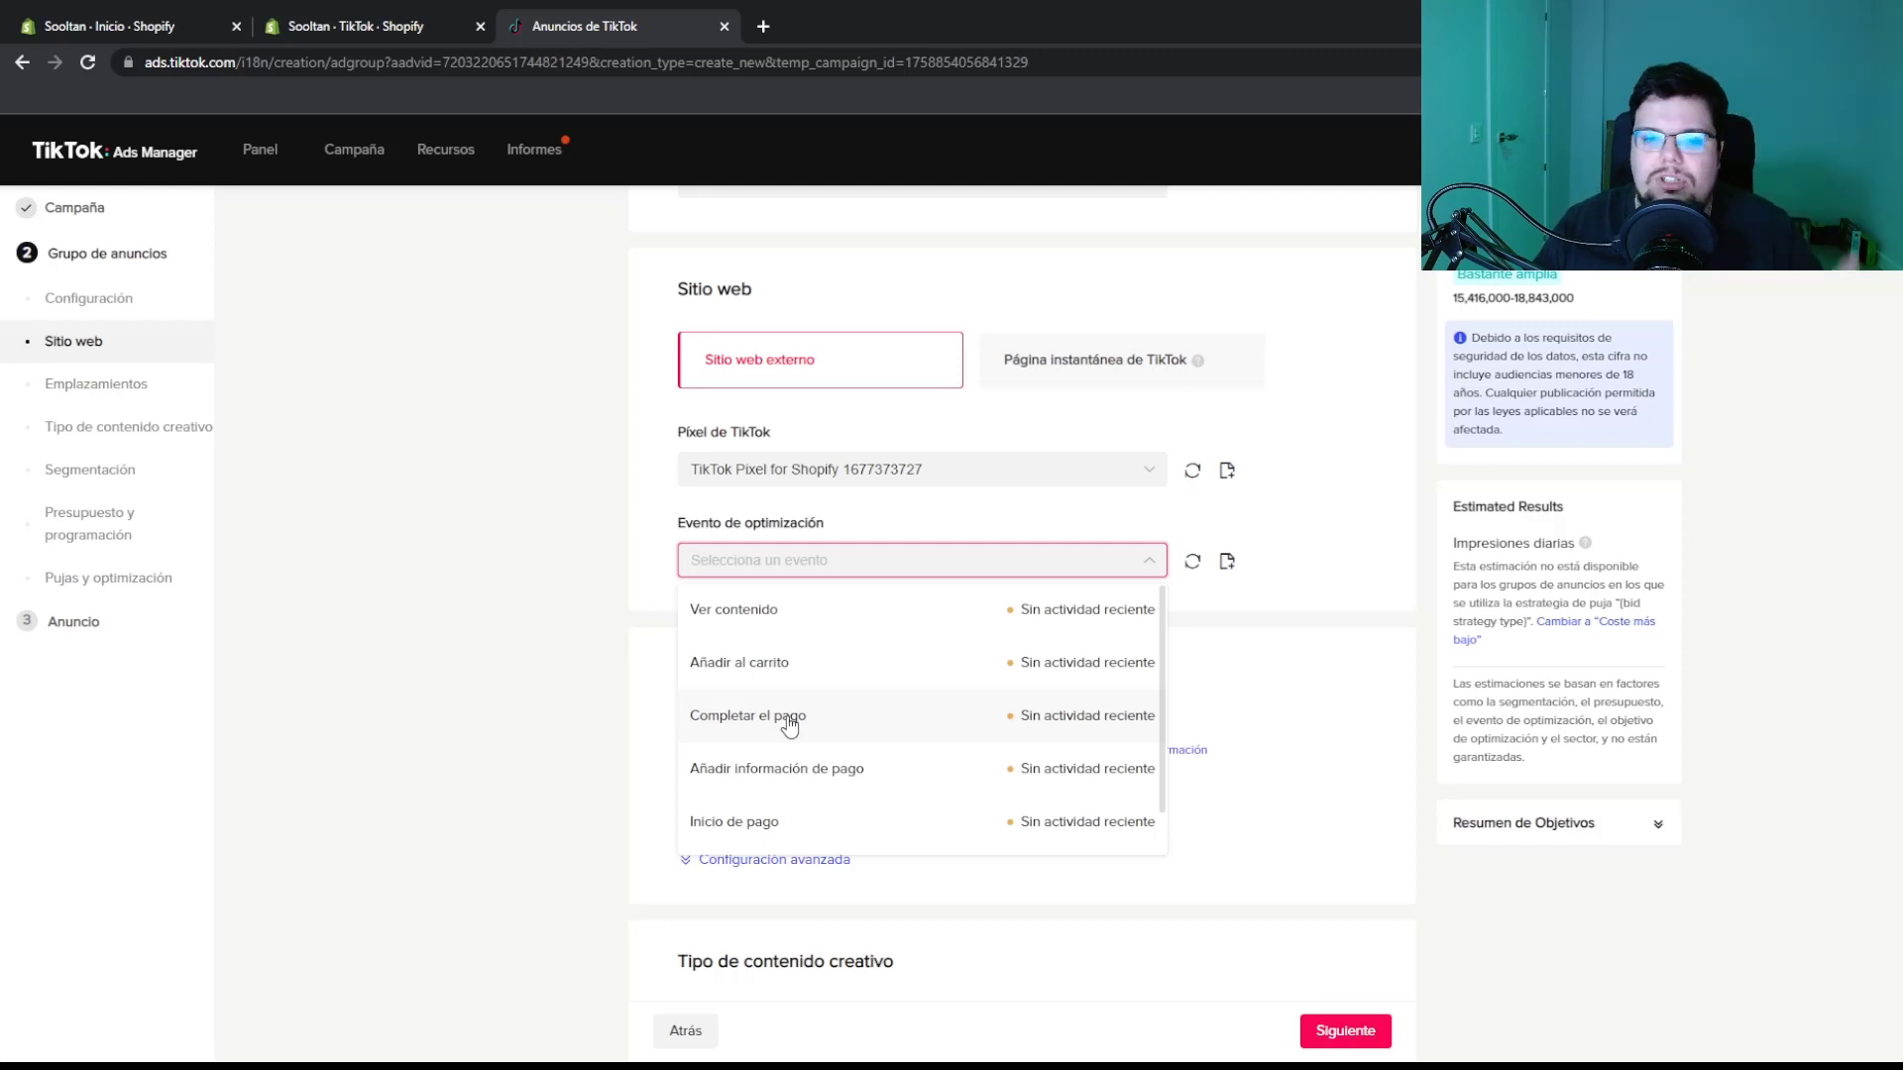
{"action": "left_click", "coordinate": [788, 724]}
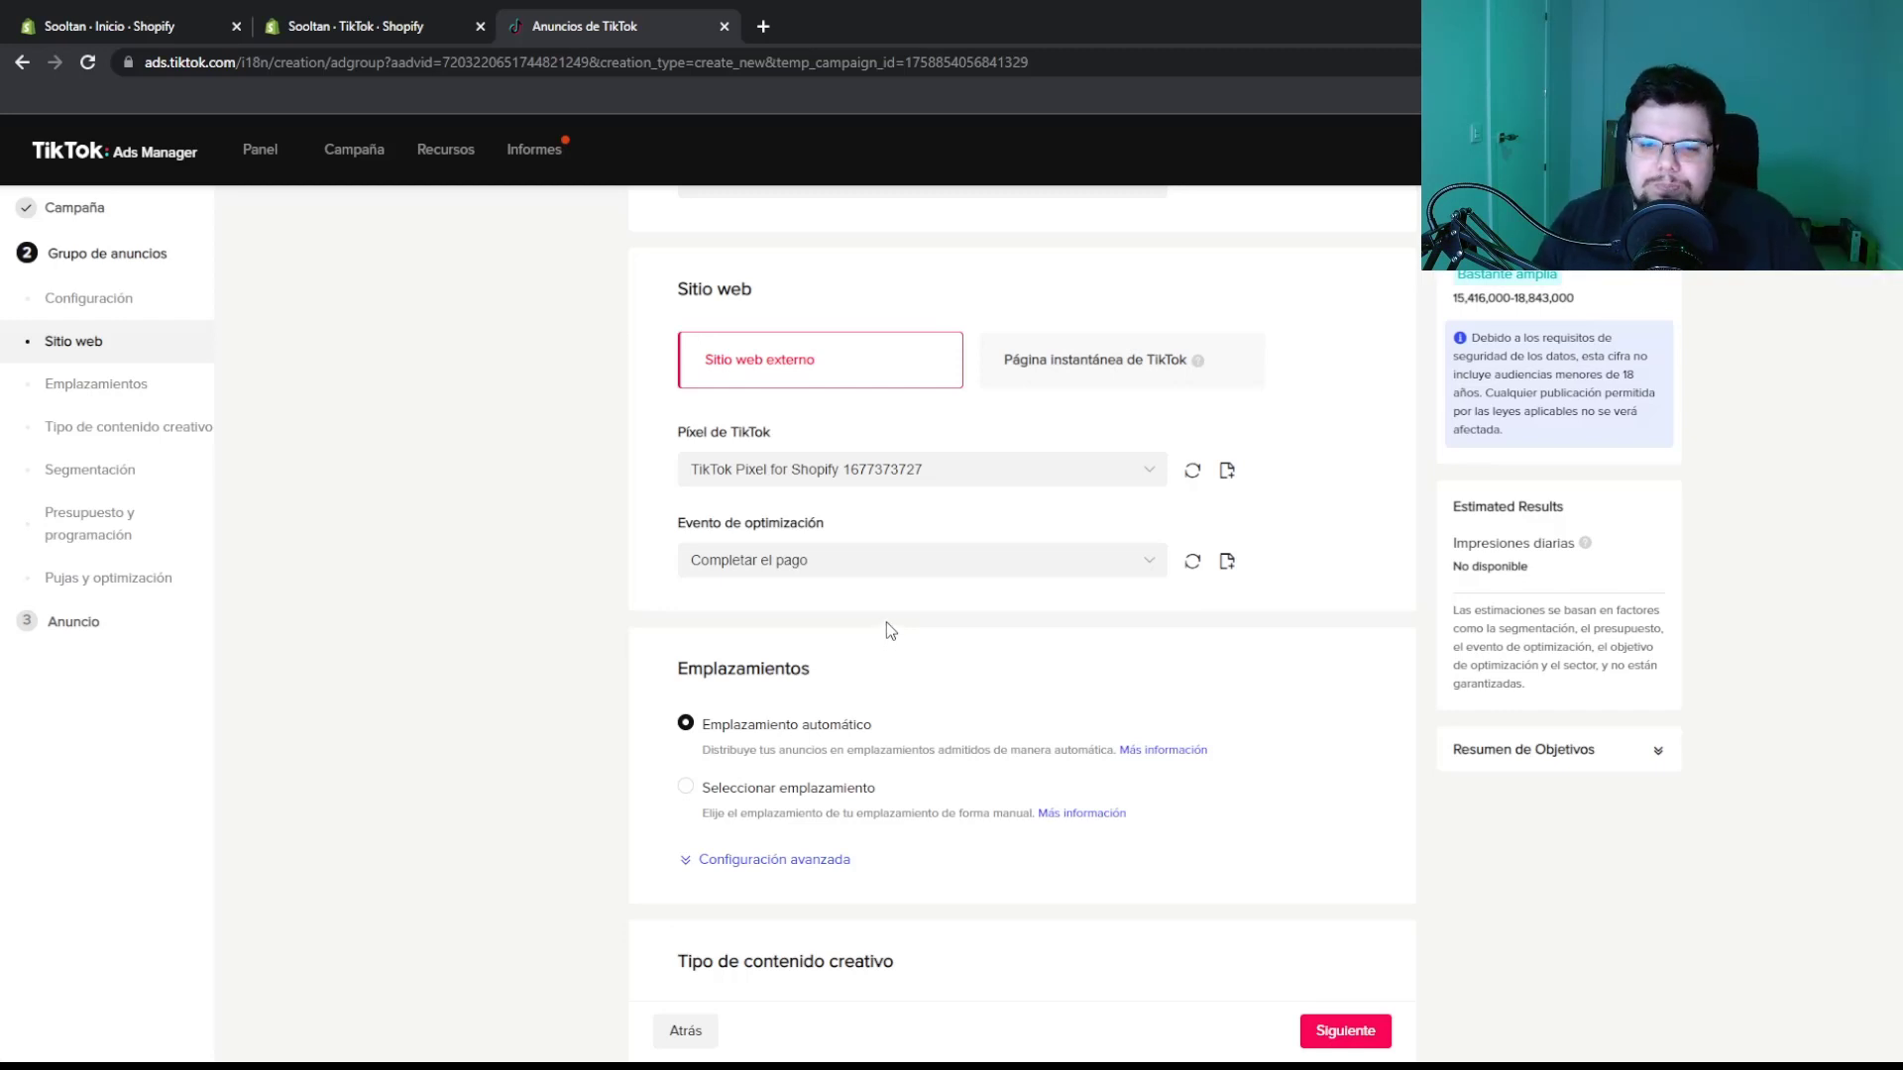
Expand the advanced placement settings of the ad group and turn off Descarga de vídeo
{"action": "scroll", "coordinate": [886, 624], "scroll_direction": "down", "scroll_amount": 1}
{"action": "scroll", "coordinate": [897, 613], "scroll_direction": "down", "scroll_amount": 1}
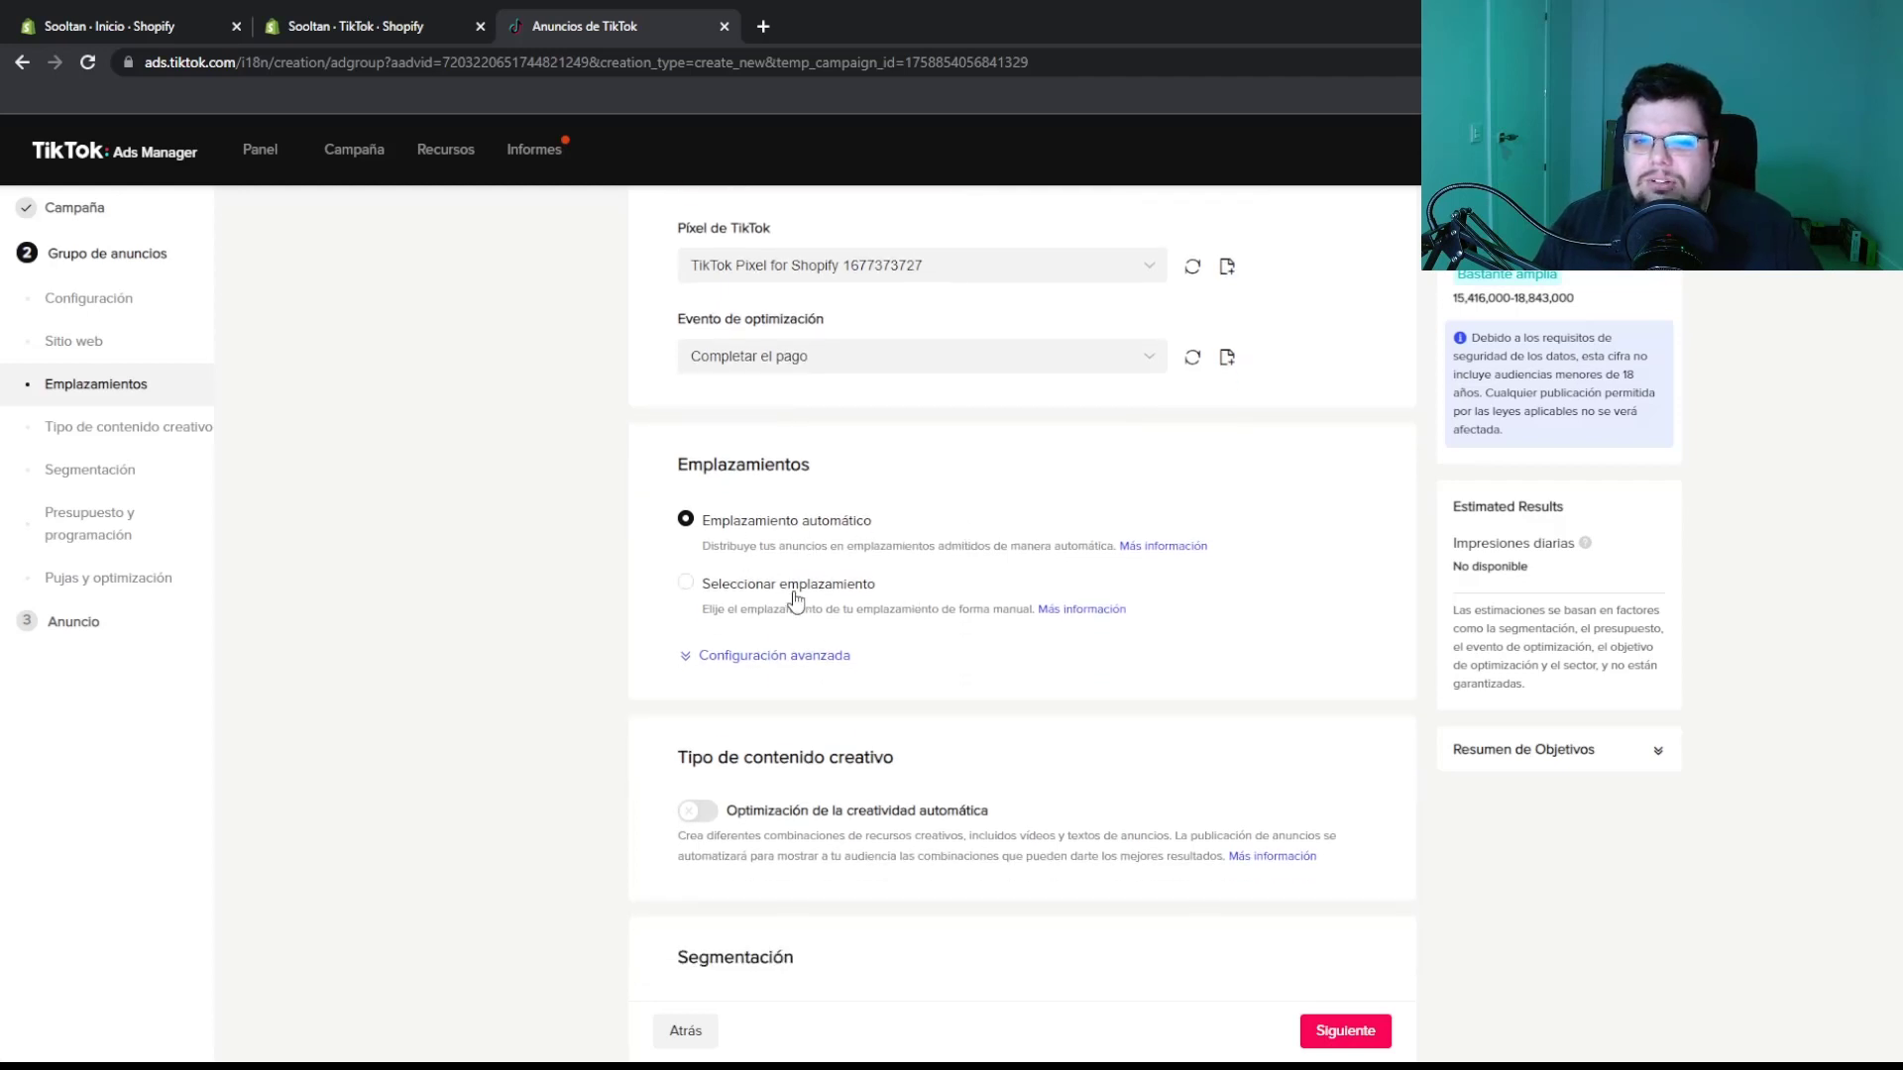
{"action": "scroll", "coordinate": [807, 572], "scroll_direction": "down", "scroll_amount": 1}
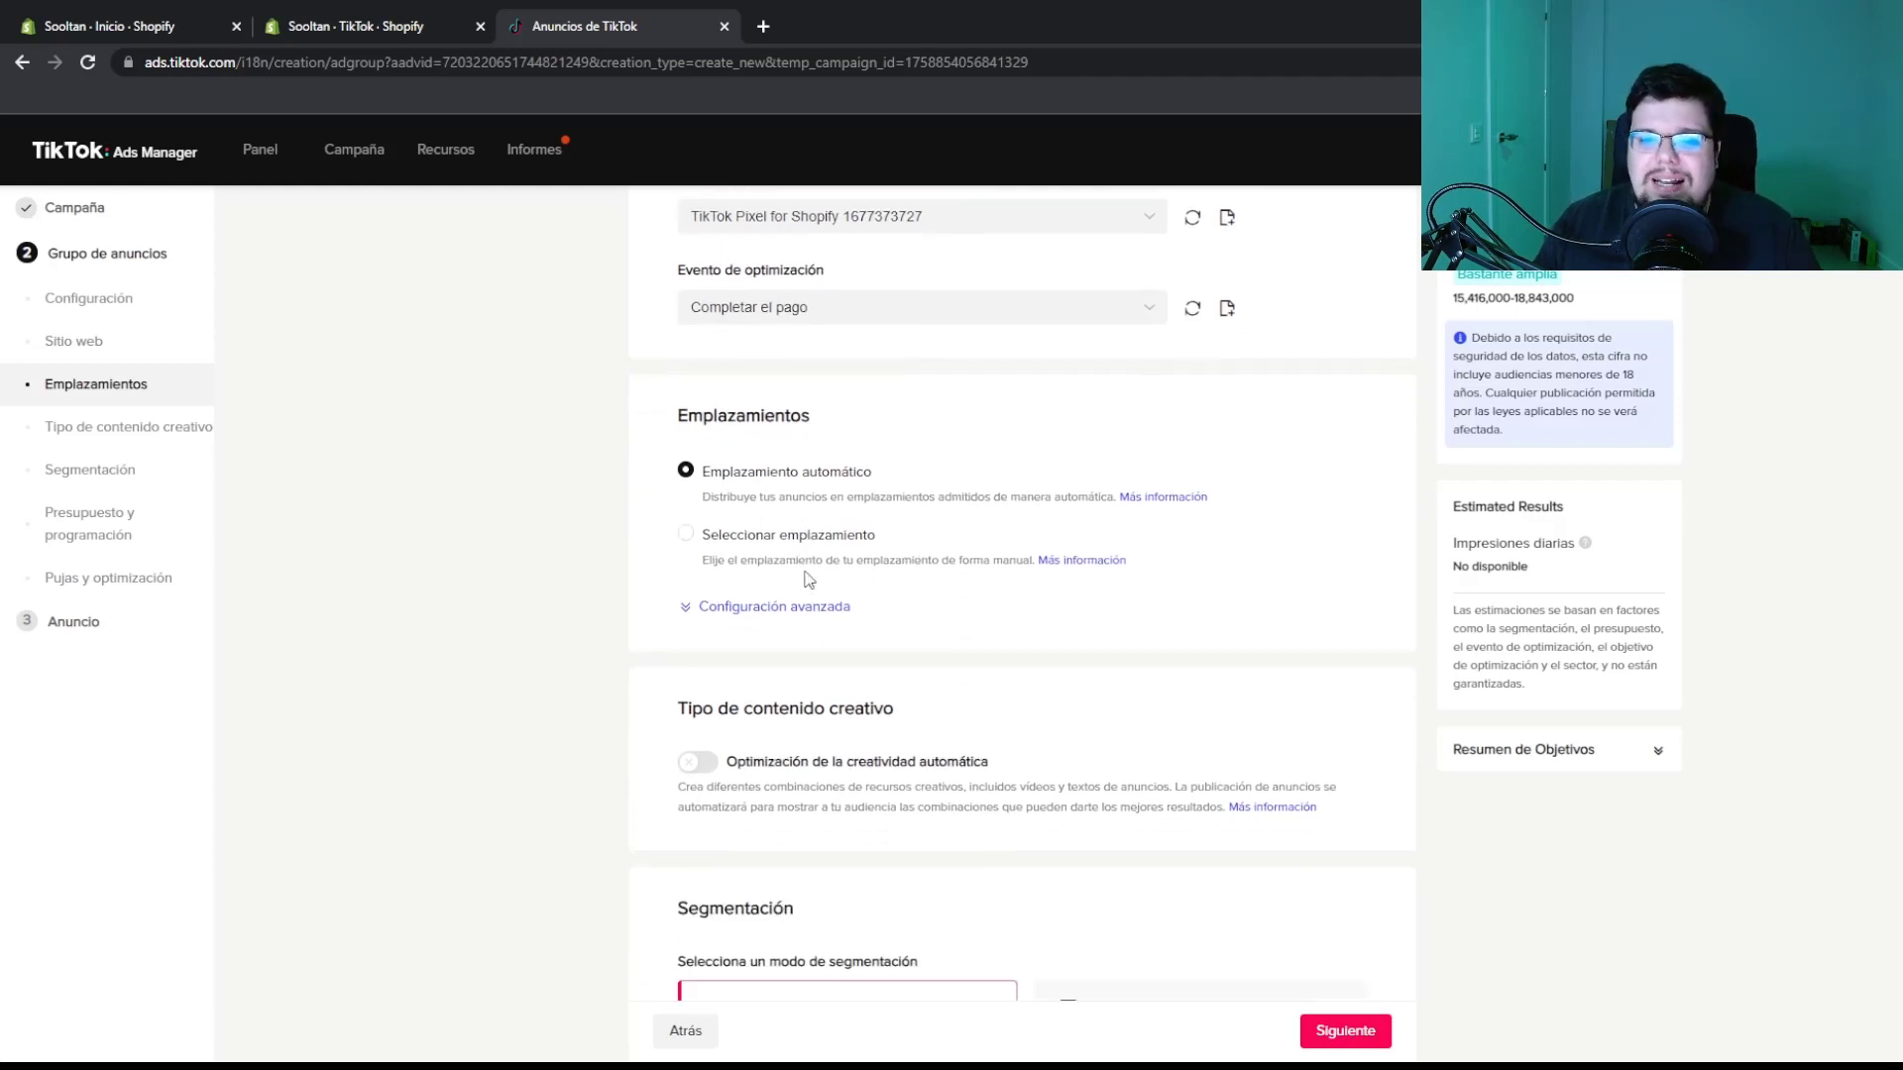
{"action": "left_click", "coordinate": [782, 551]}
{"action": "scroll", "coordinate": [956, 585], "scroll_direction": "down", "scroll_amount": 2}
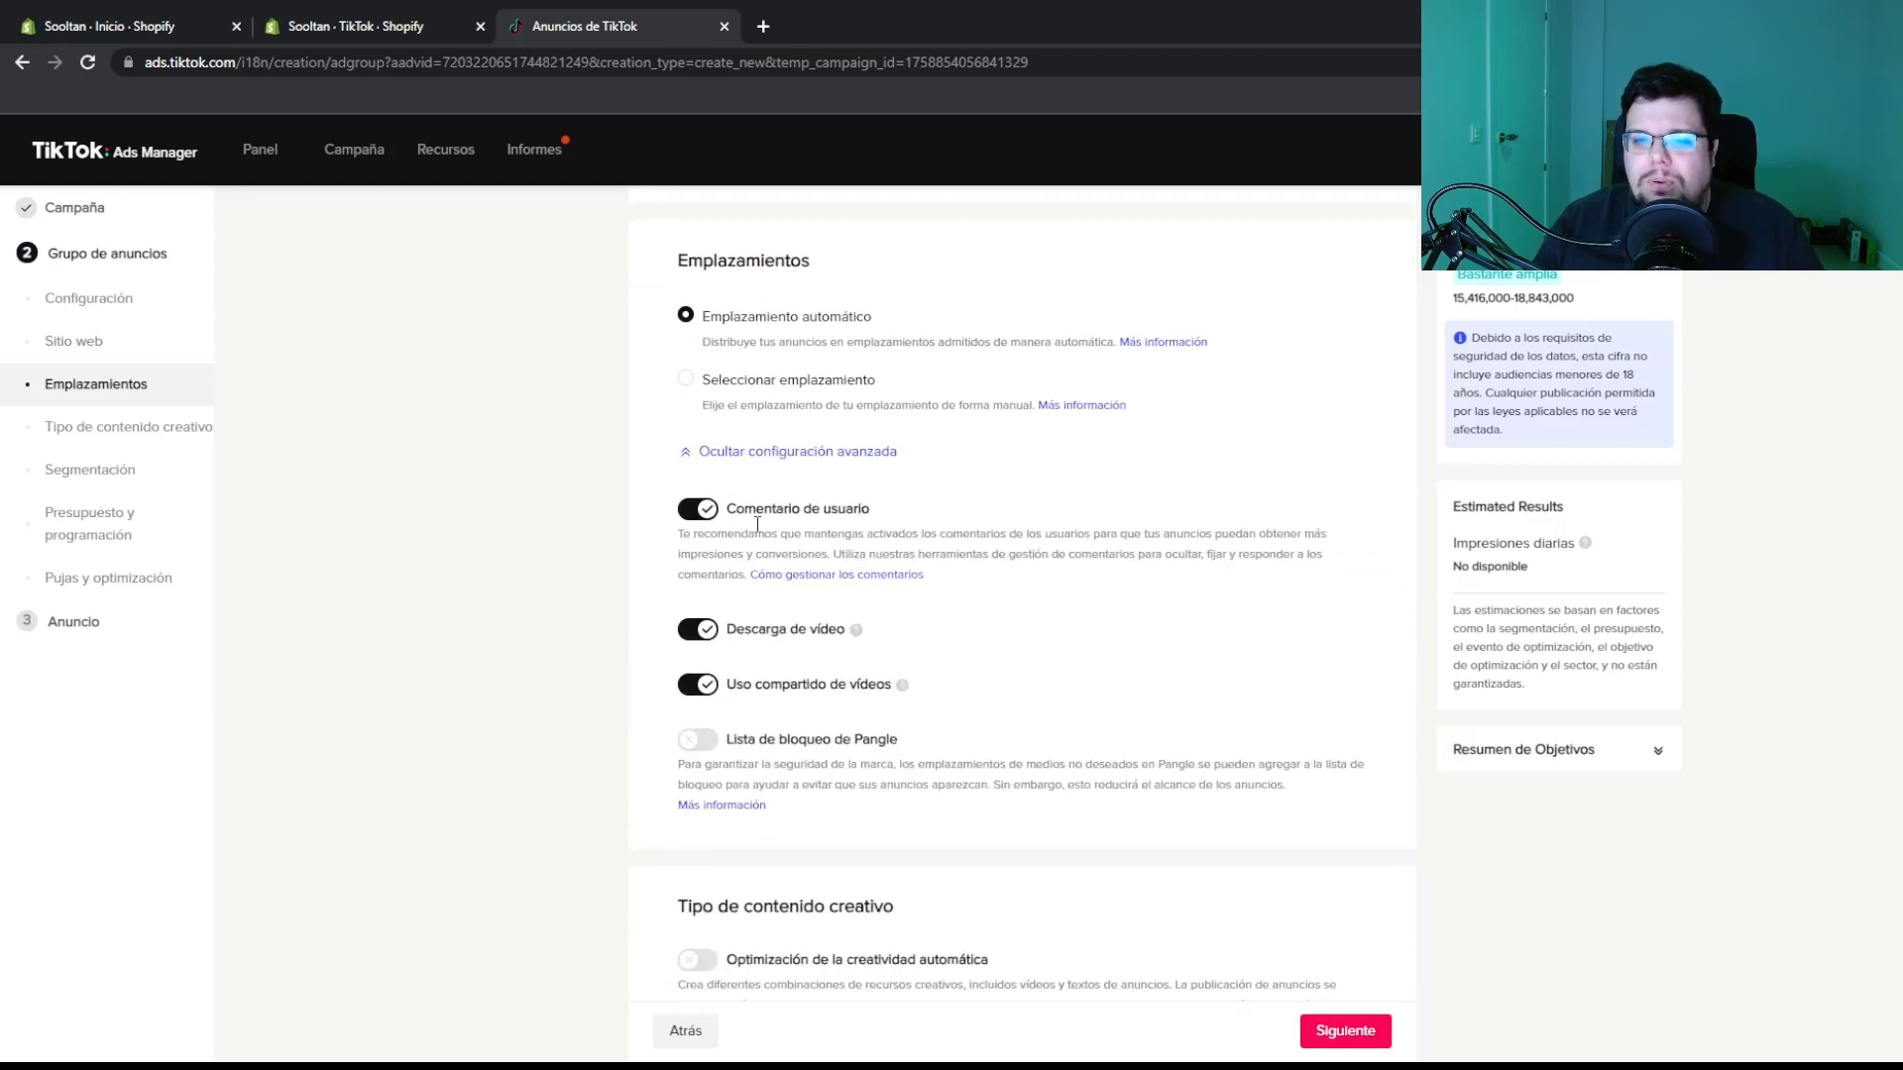
{"action": "left_click", "coordinate": [709, 509]}
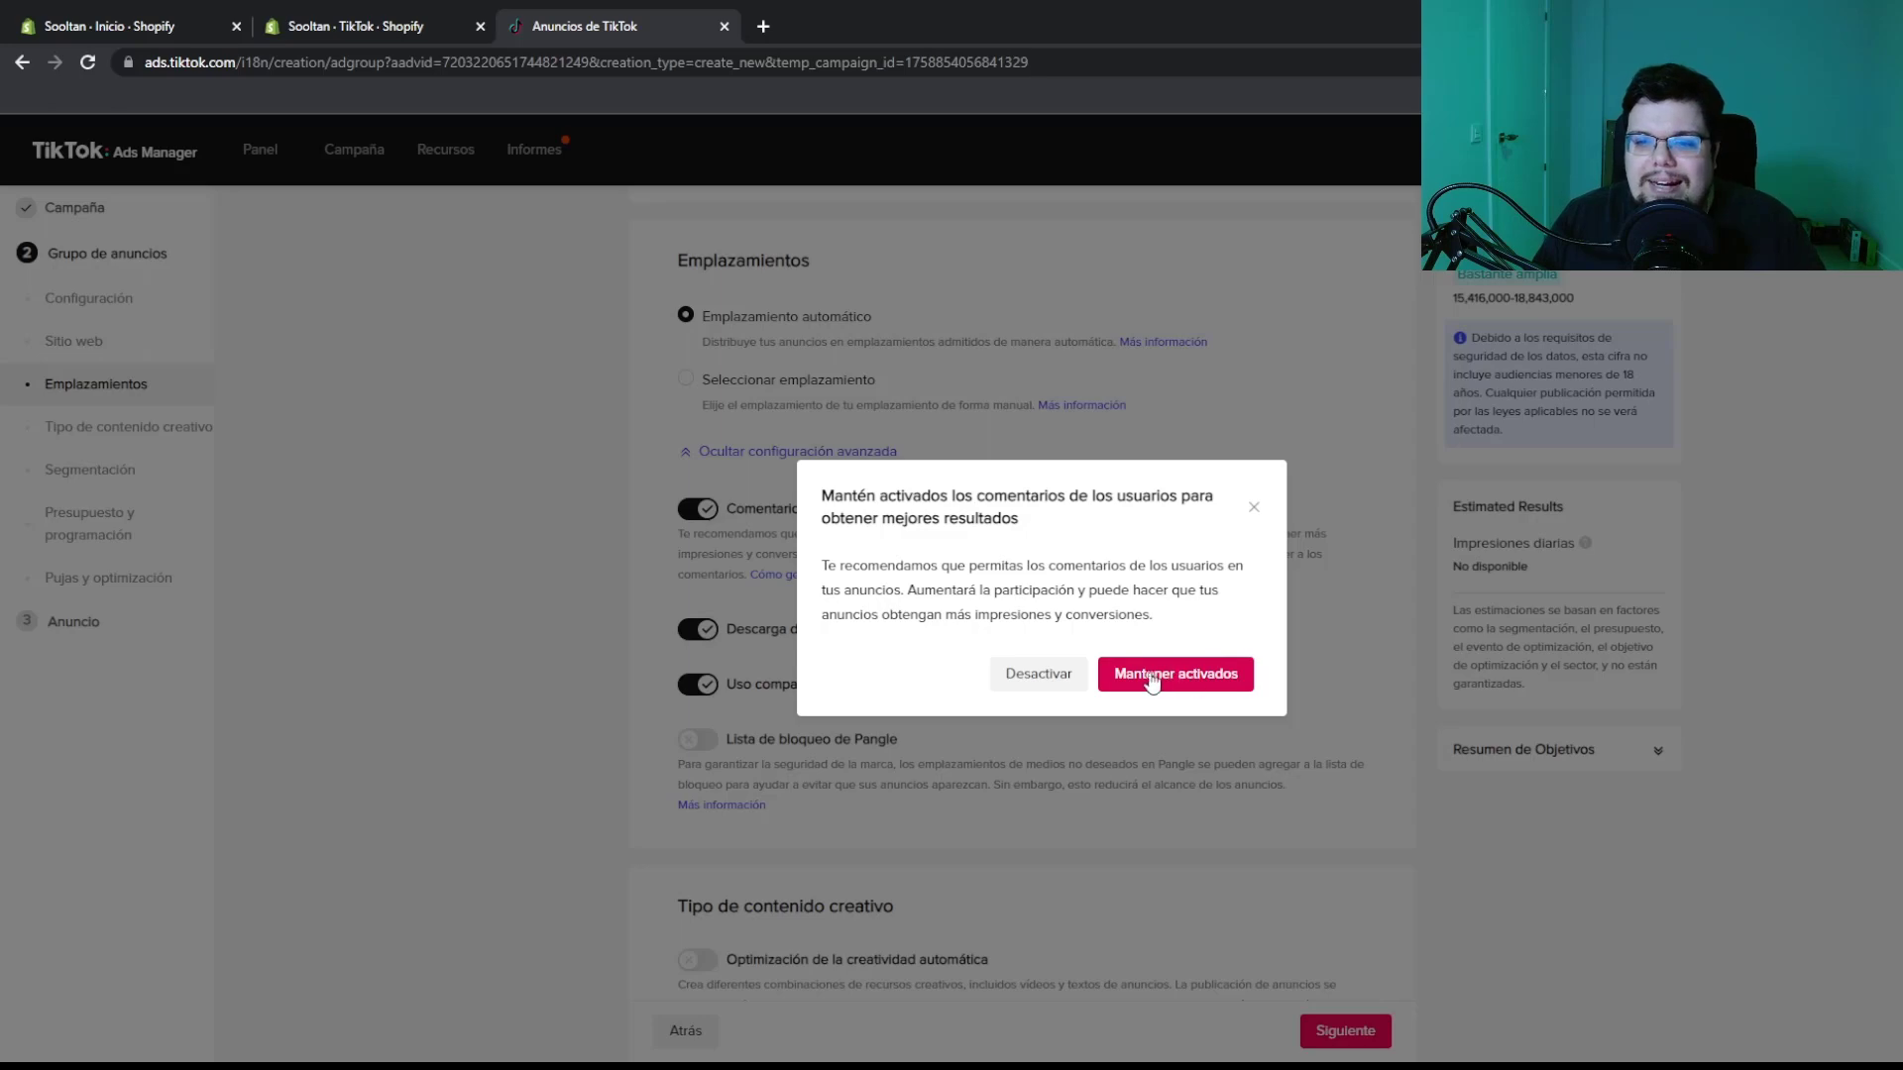
{"action": "left_click", "coordinate": [1255, 507]}
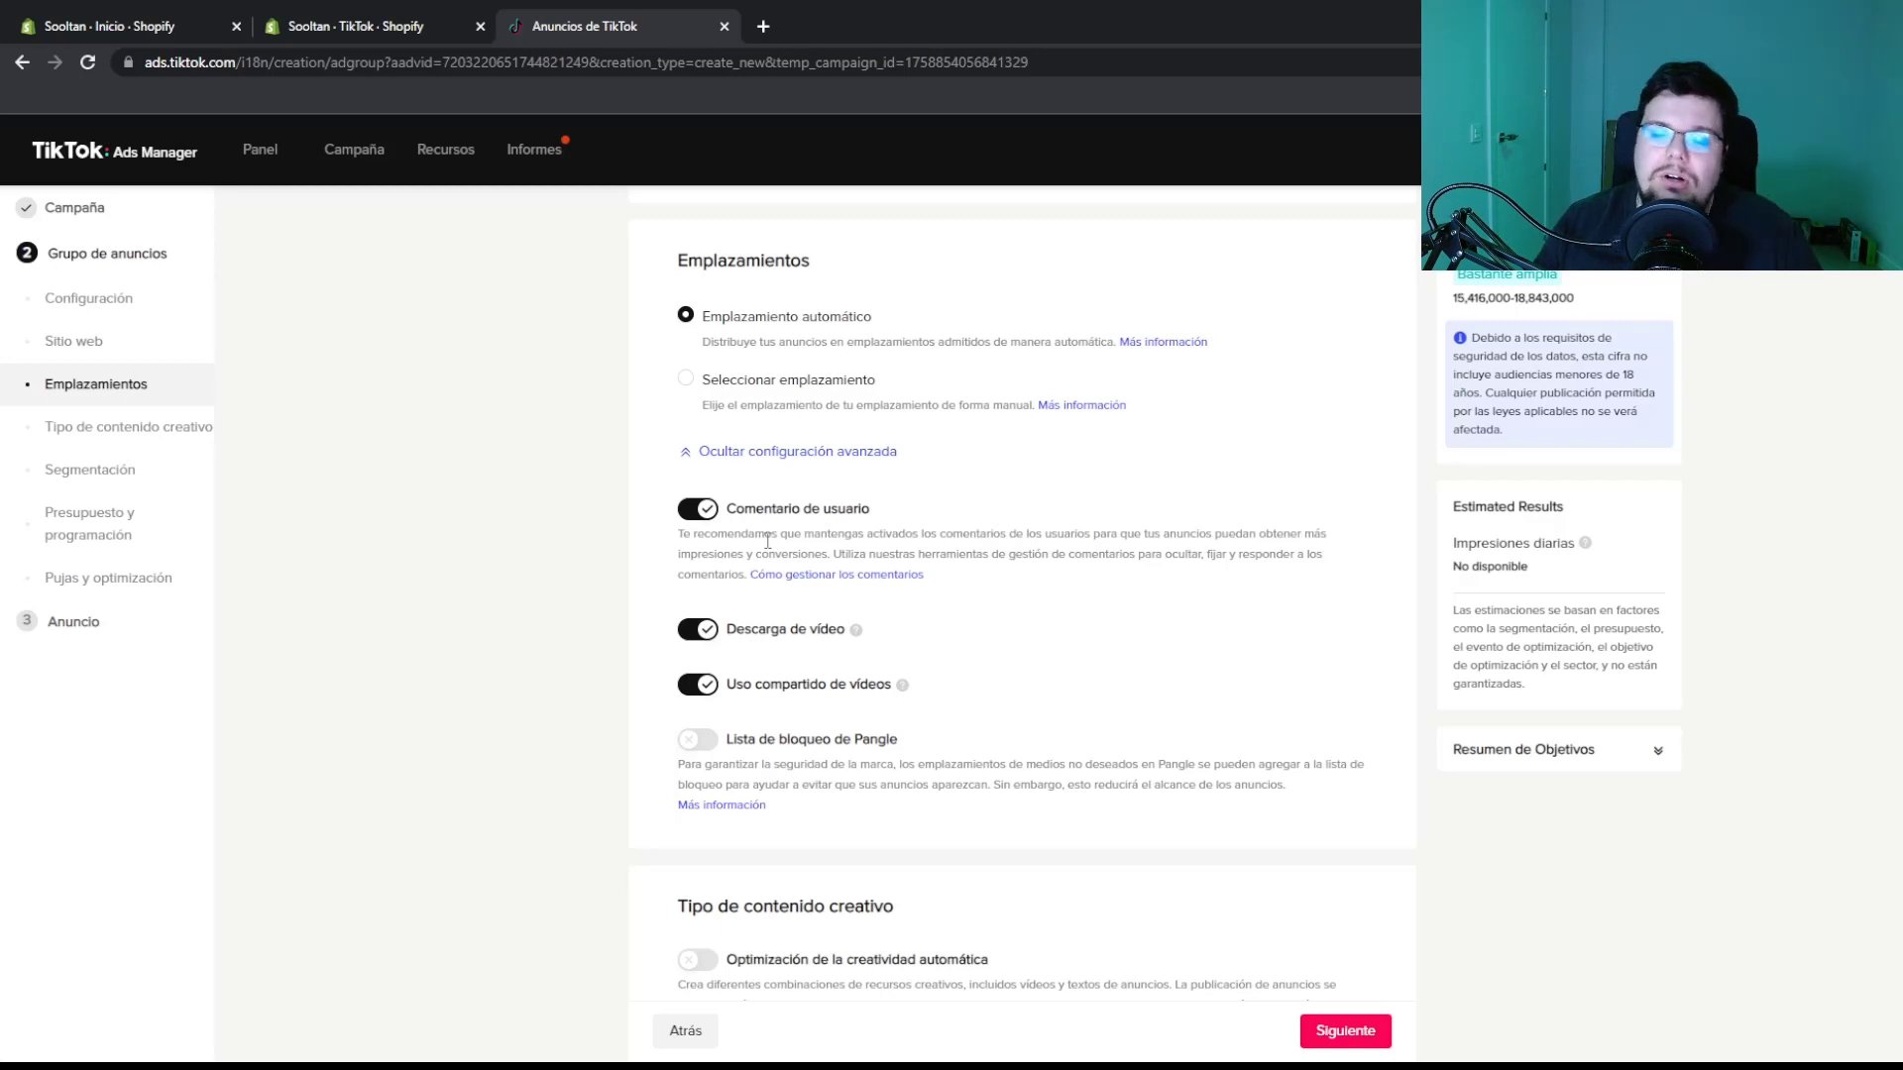
{"action": "scroll", "coordinate": [763, 555], "scroll_direction": "down", "scroll_amount": 1}
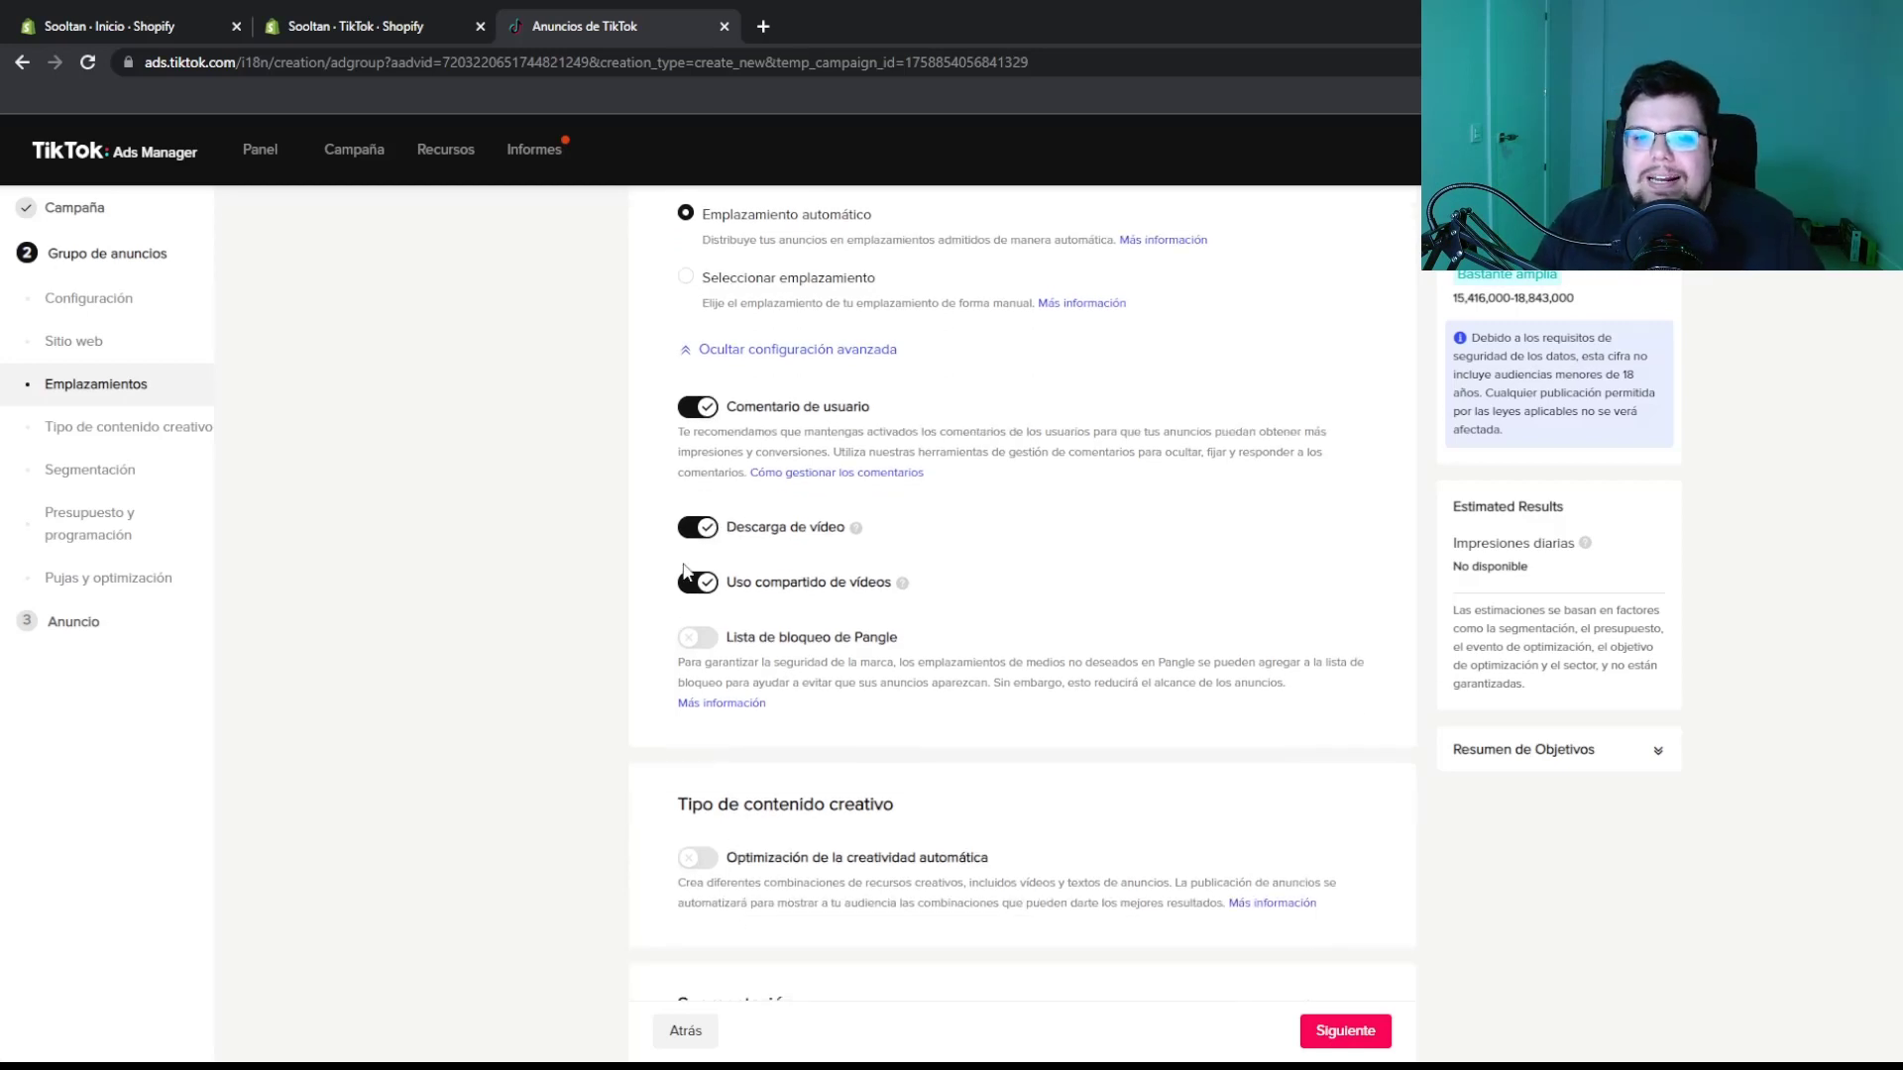
{"action": "left_click", "coordinate": [706, 533]}
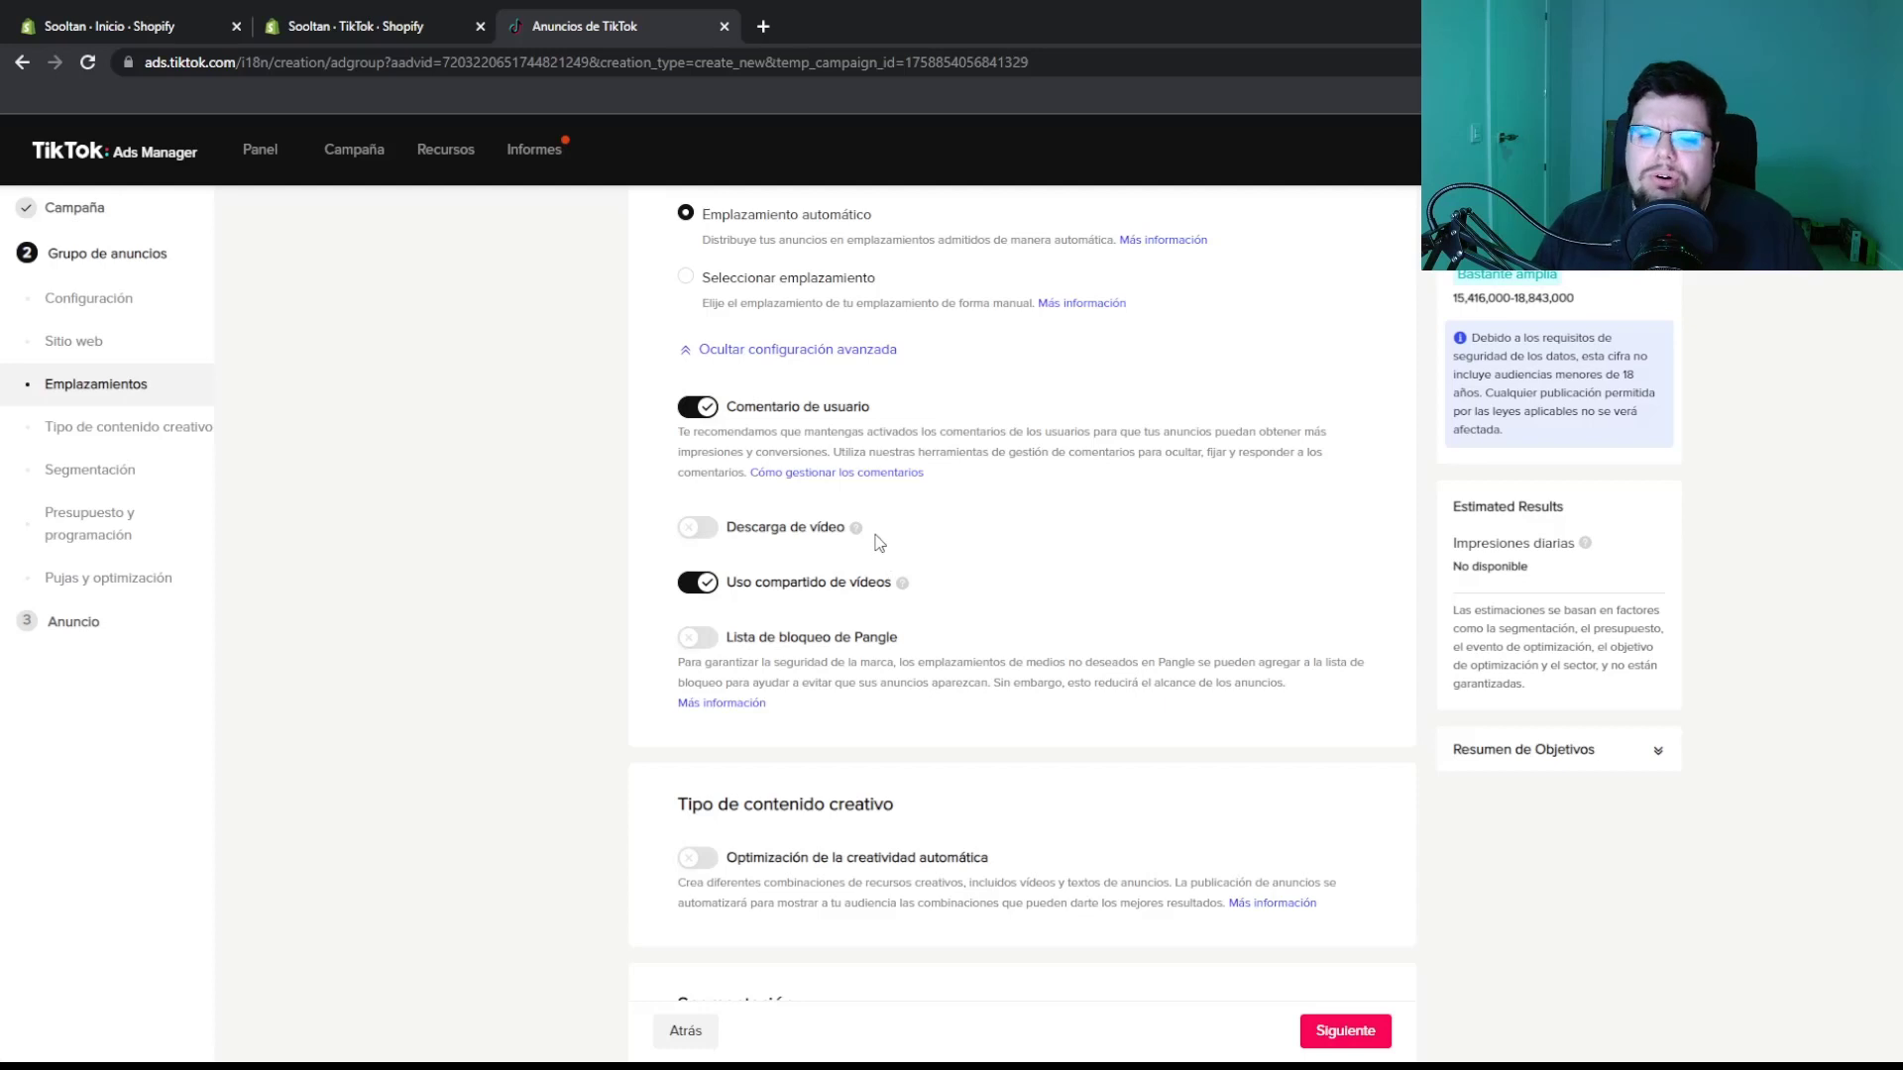
{"action": "scroll", "coordinate": [745, 604], "scroll_direction": "up", "scroll_amount": 1}
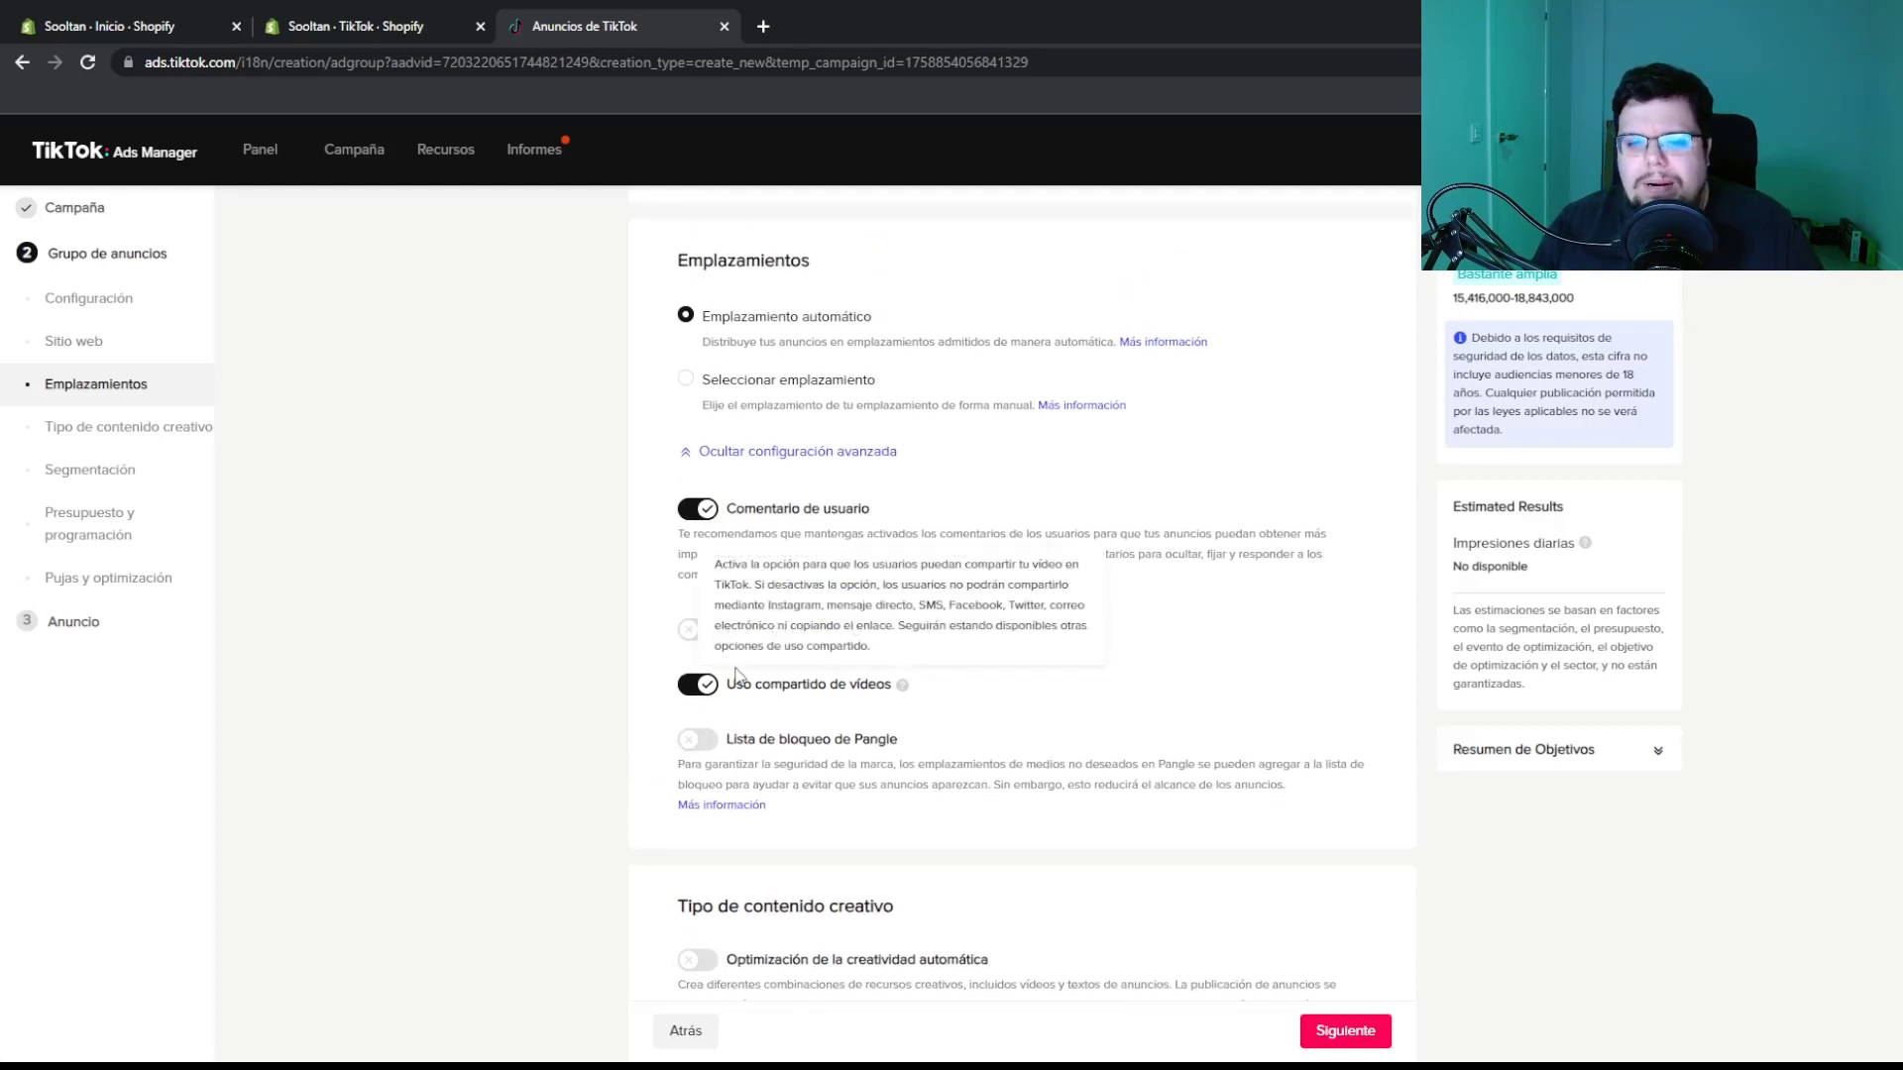
{"action": "scroll", "coordinate": [964, 667], "scroll_direction": "up", "scroll_amount": 2}
{"action": "scroll", "coordinate": [931, 666], "scroll_direction": "down", "scroll_amount": 3}
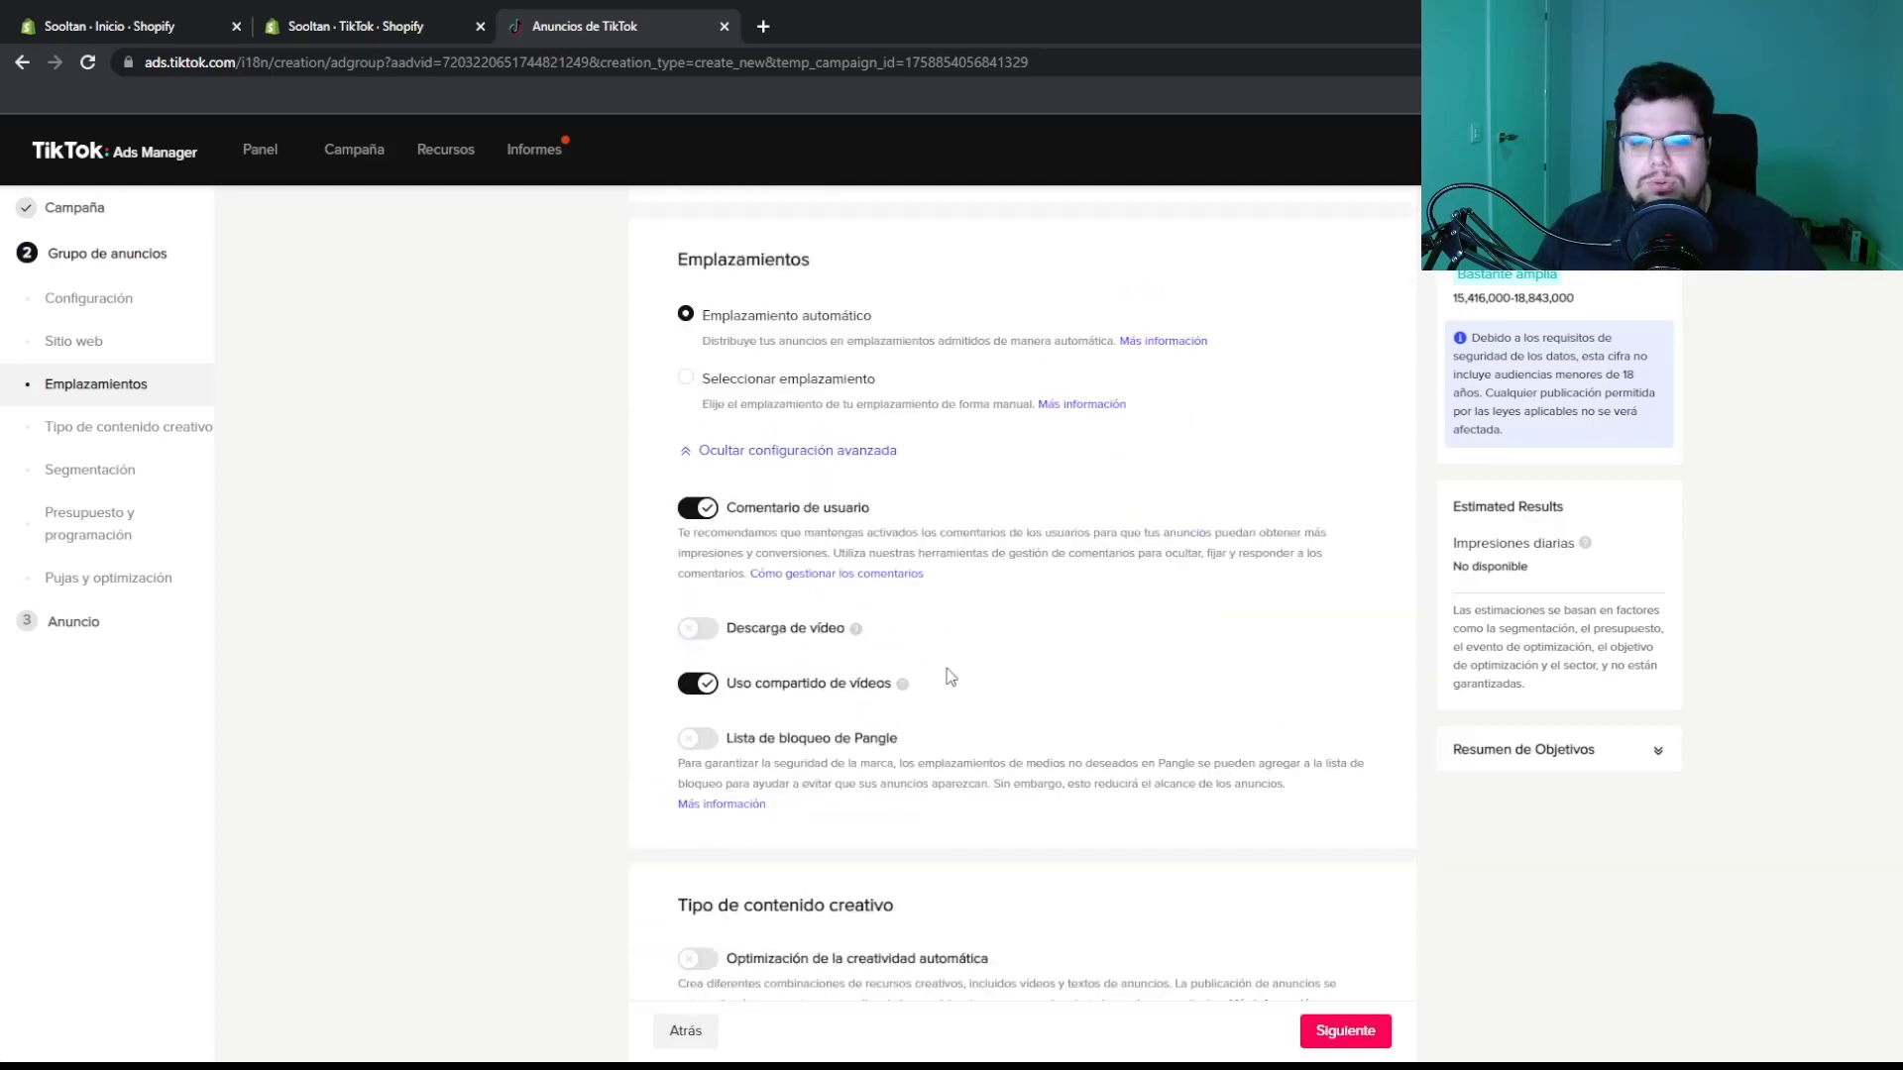
{"action": "left_click", "coordinate": [698, 582]}
{"action": "left_click", "coordinate": [697, 582]}
{"action": "scroll", "coordinate": [1001, 585], "scroll_direction": "down", "scroll_amount": 2}
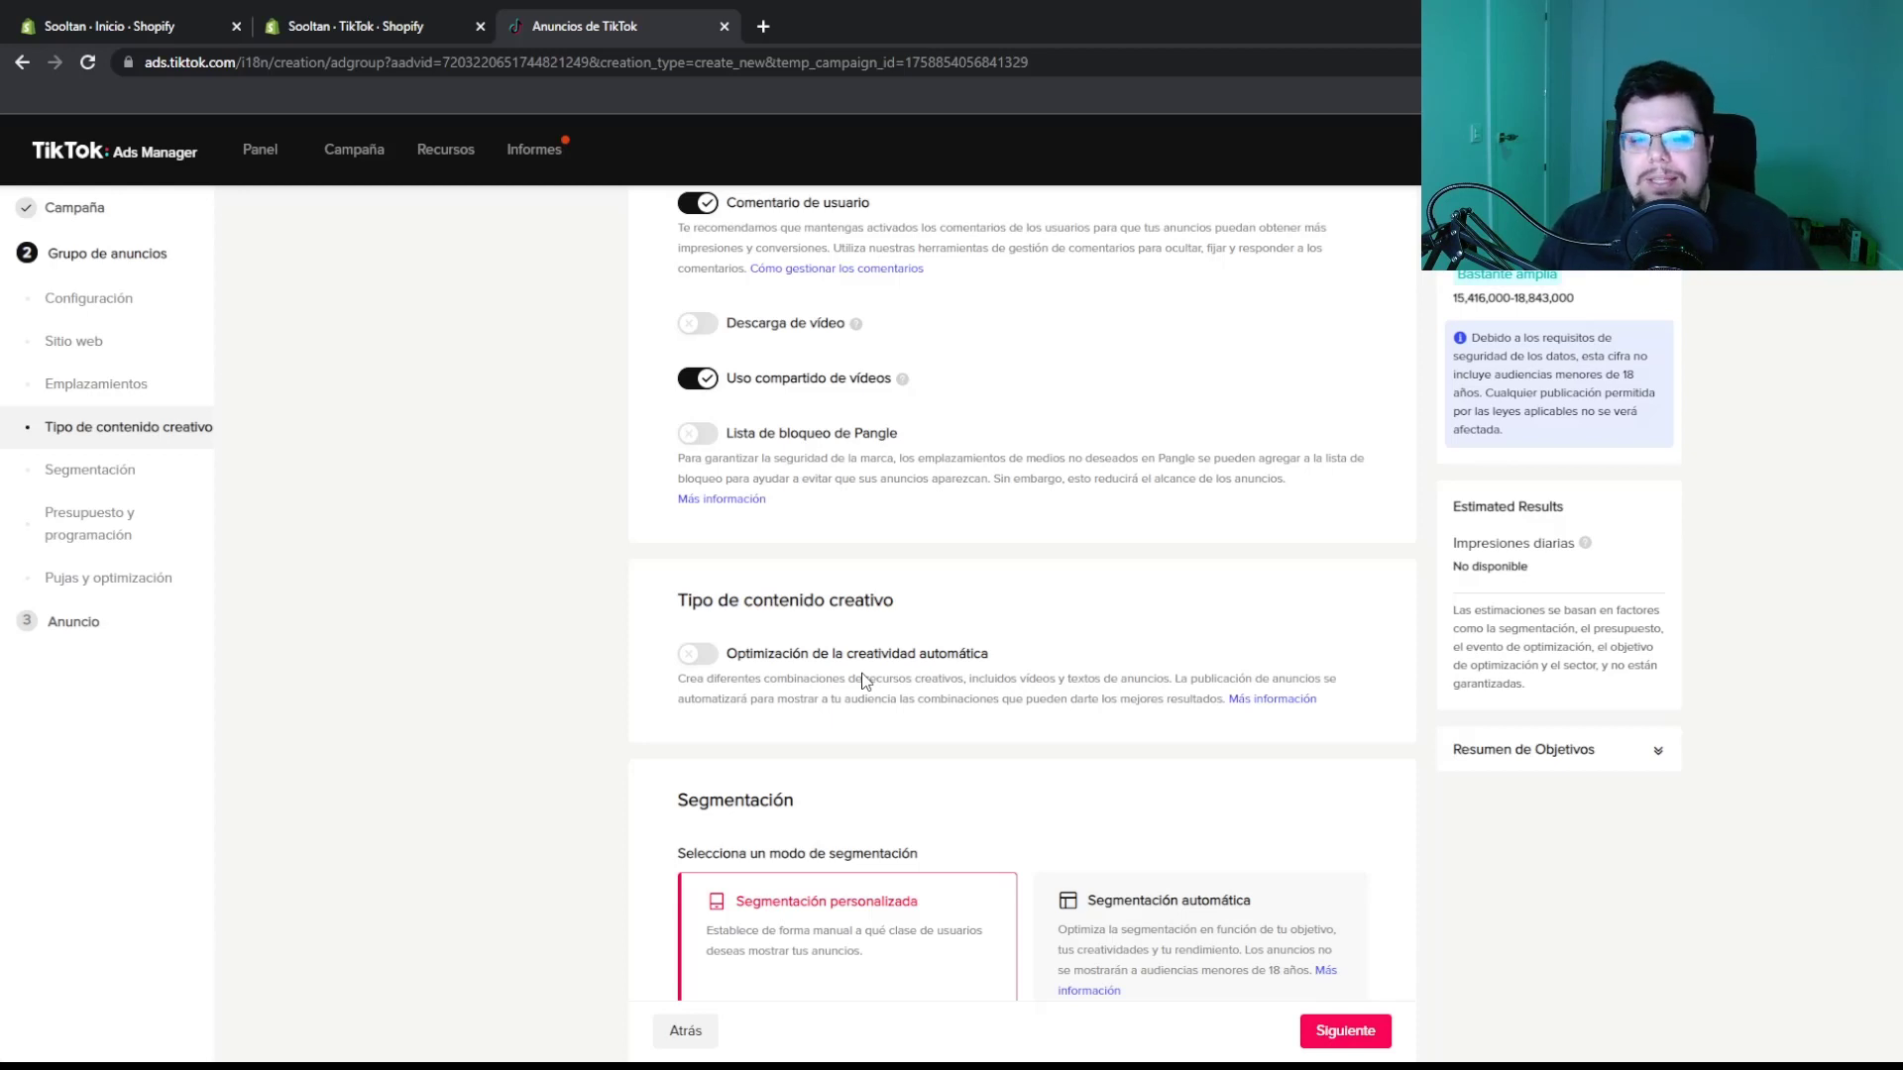
{"action": "scroll", "coordinate": [864, 679], "scroll_direction": "down", "scroll_amount": 1}
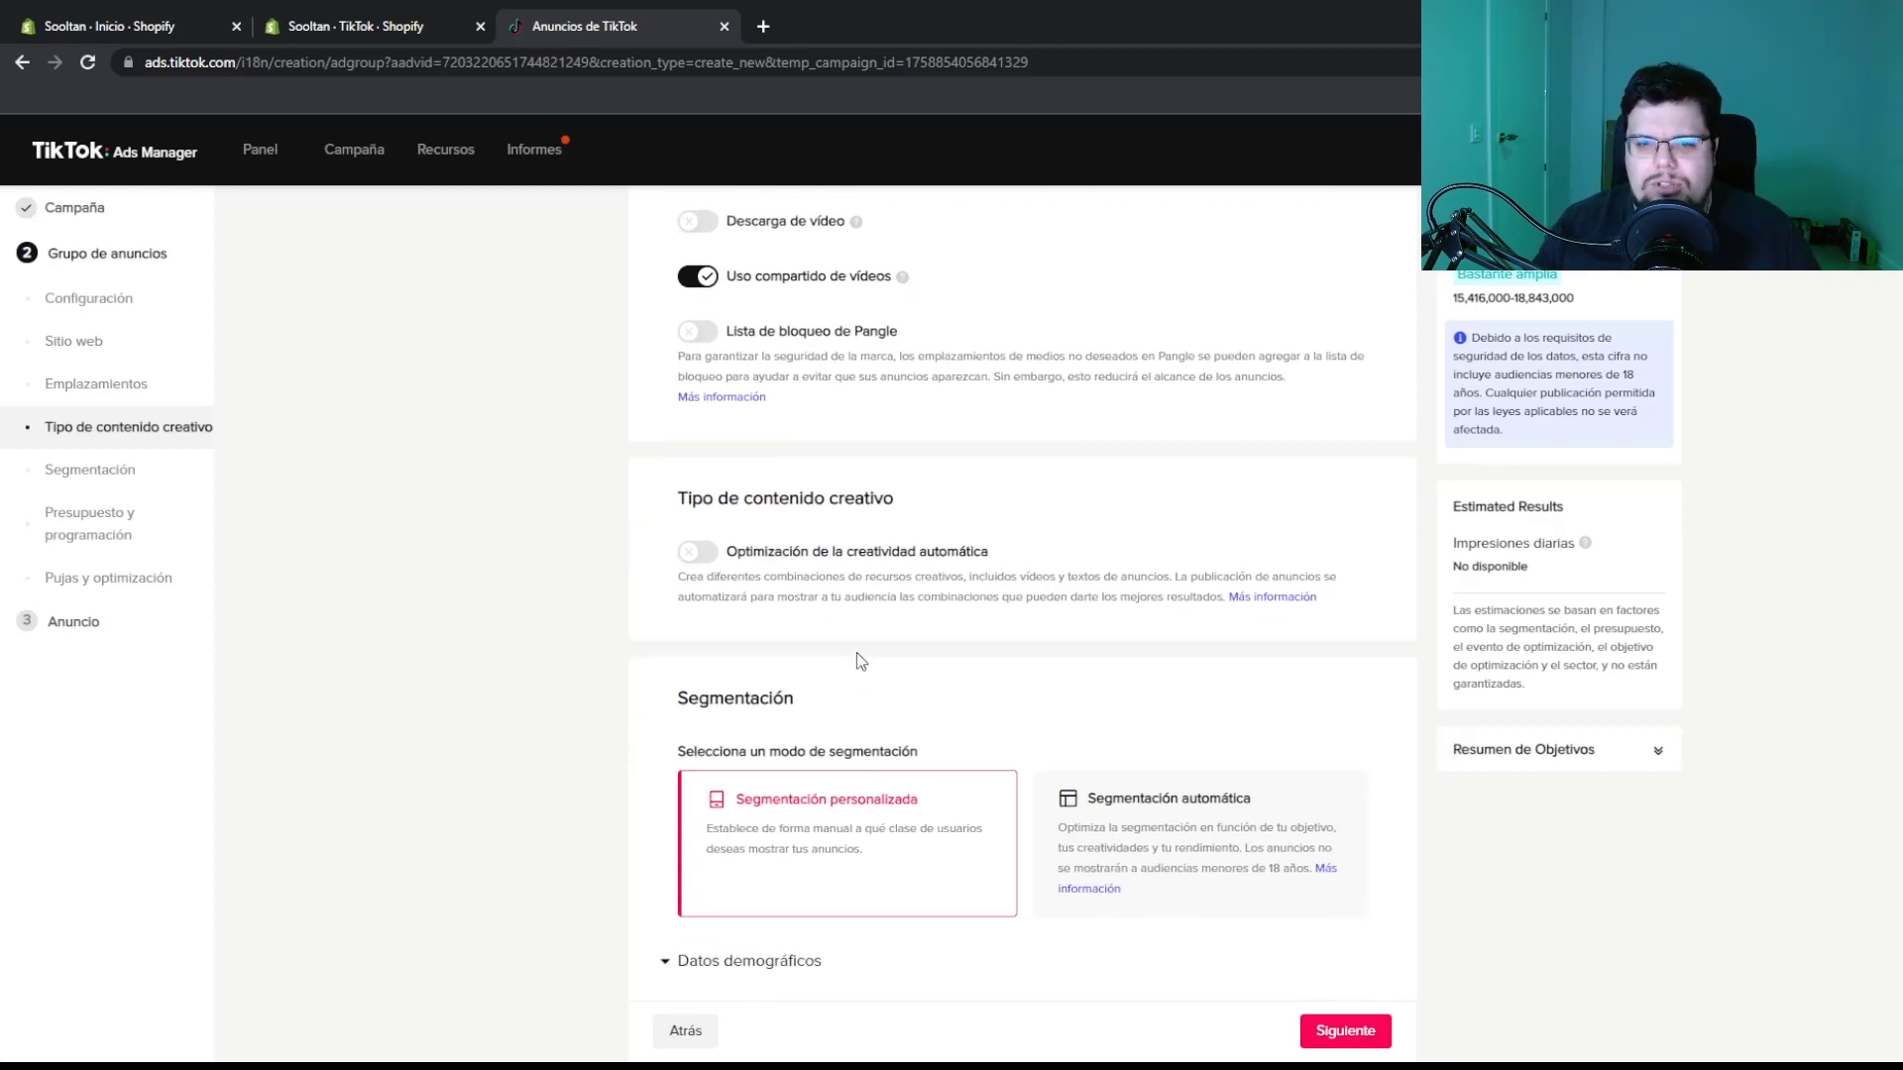
Set the ad group's targeting mode to Segmentación personalizada
{"action": "scroll", "coordinate": [872, 624], "scroll_direction": "down", "scroll_amount": 2}
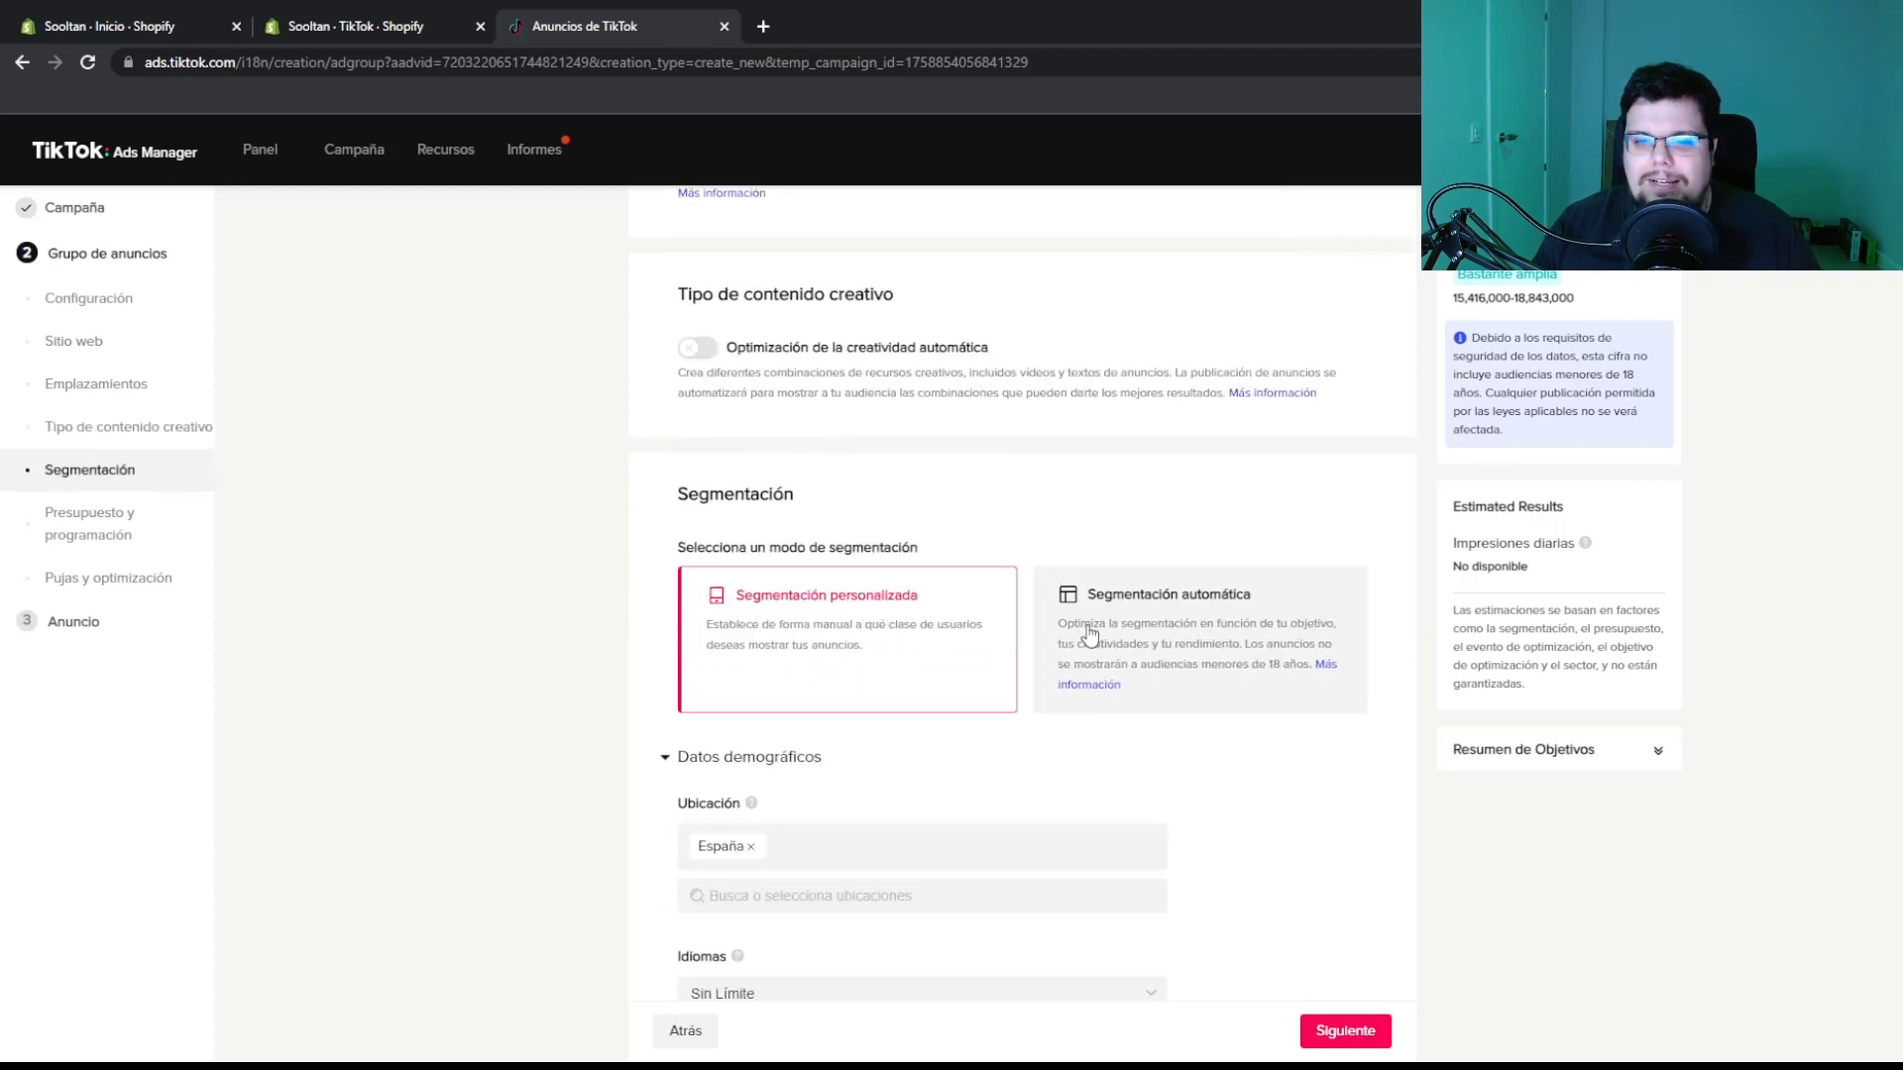
{"action": "left_click", "coordinate": [1090, 634]}
{"action": "left_click", "coordinate": [889, 635]}
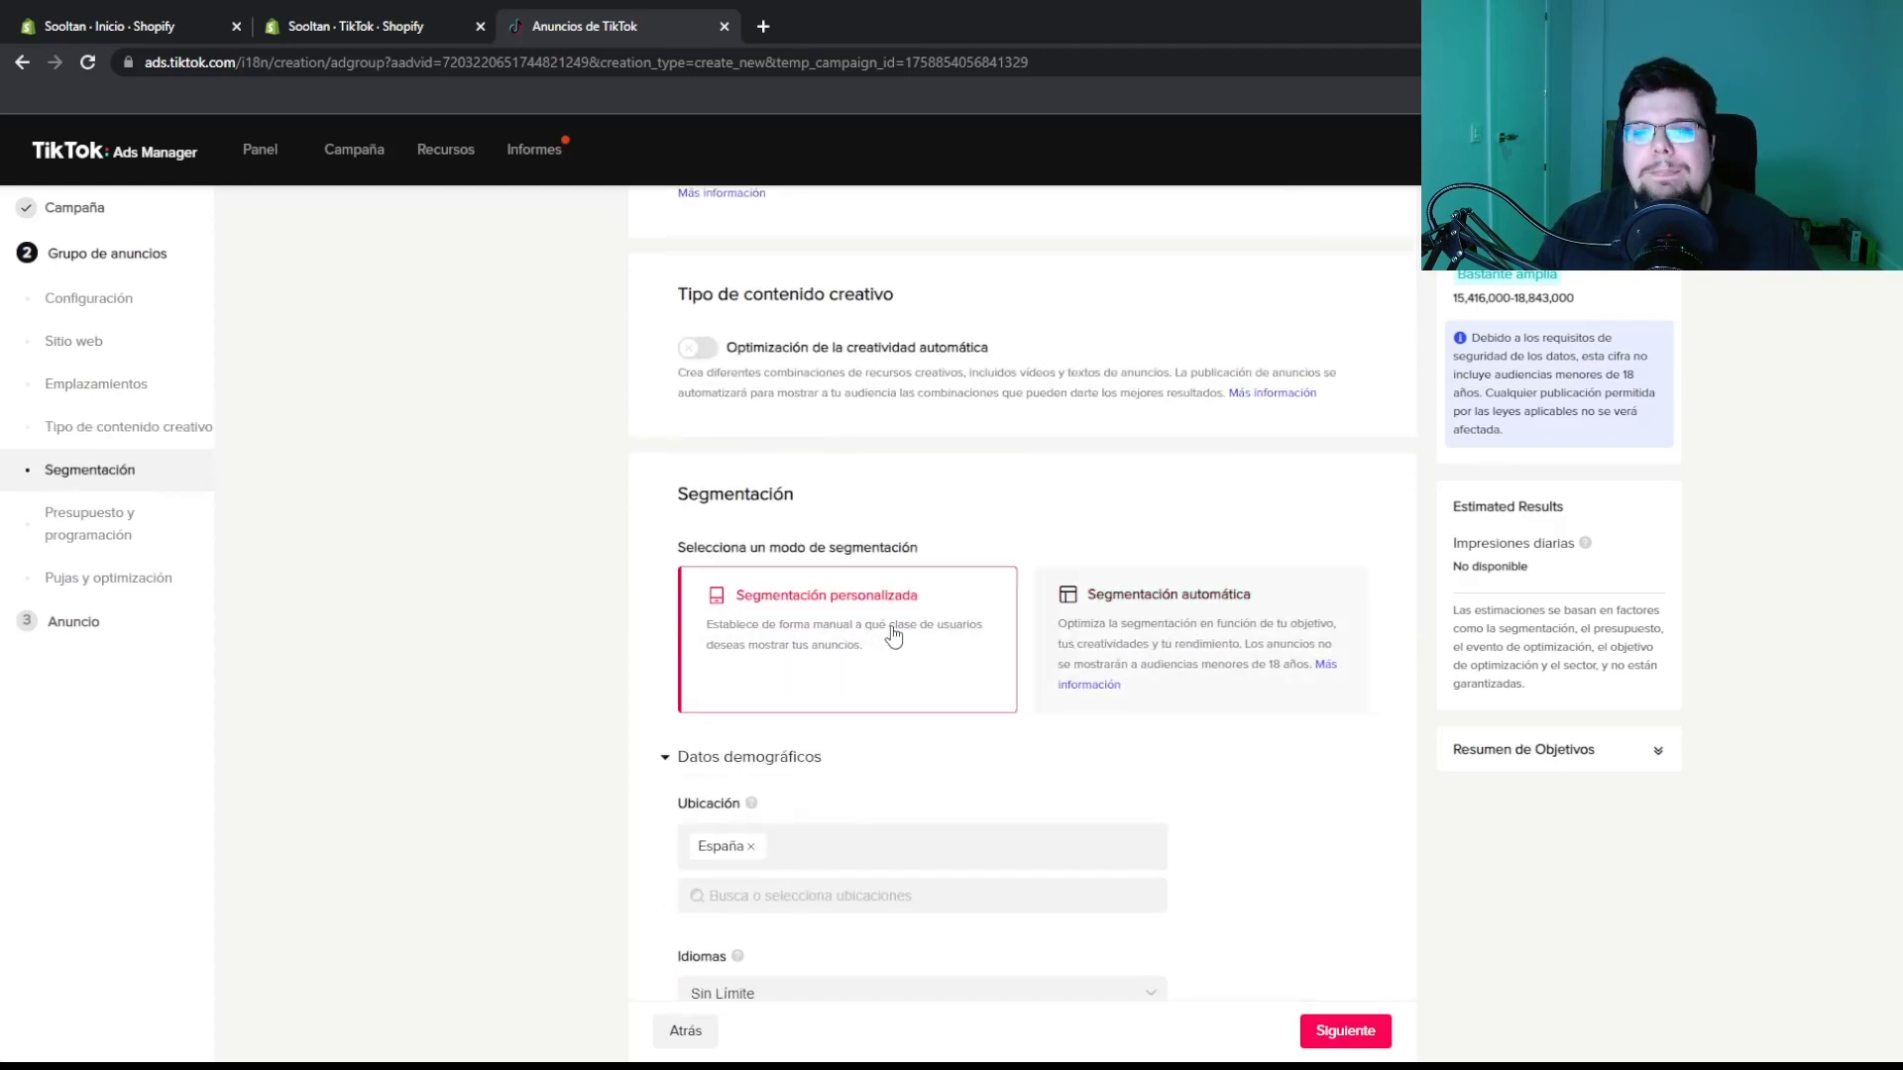
Expand España's regions in the location targeting and exclude Islas Canarias
{"action": "scroll", "coordinate": [892, 634], "scroll_direction": "down", "scroll_amount": 3}
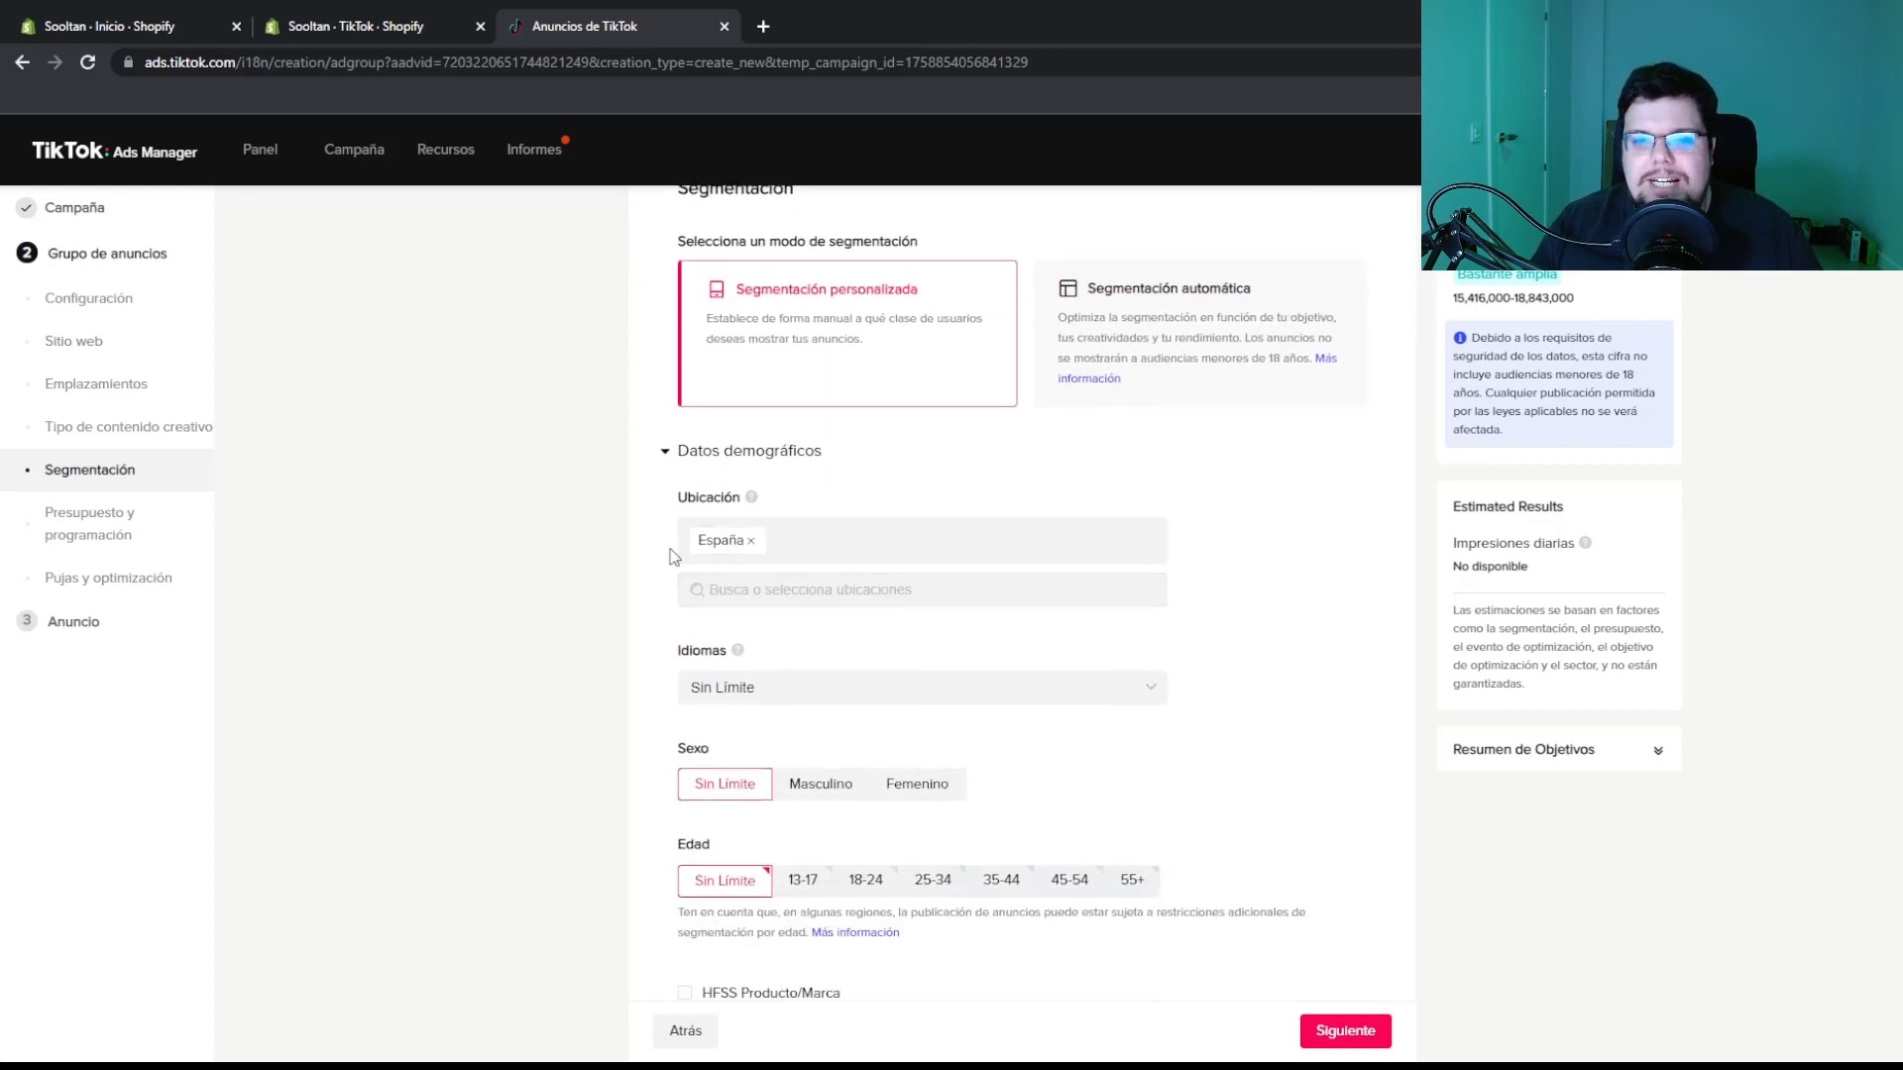
{"action": "left_click", "coordinate": [738, 592]}
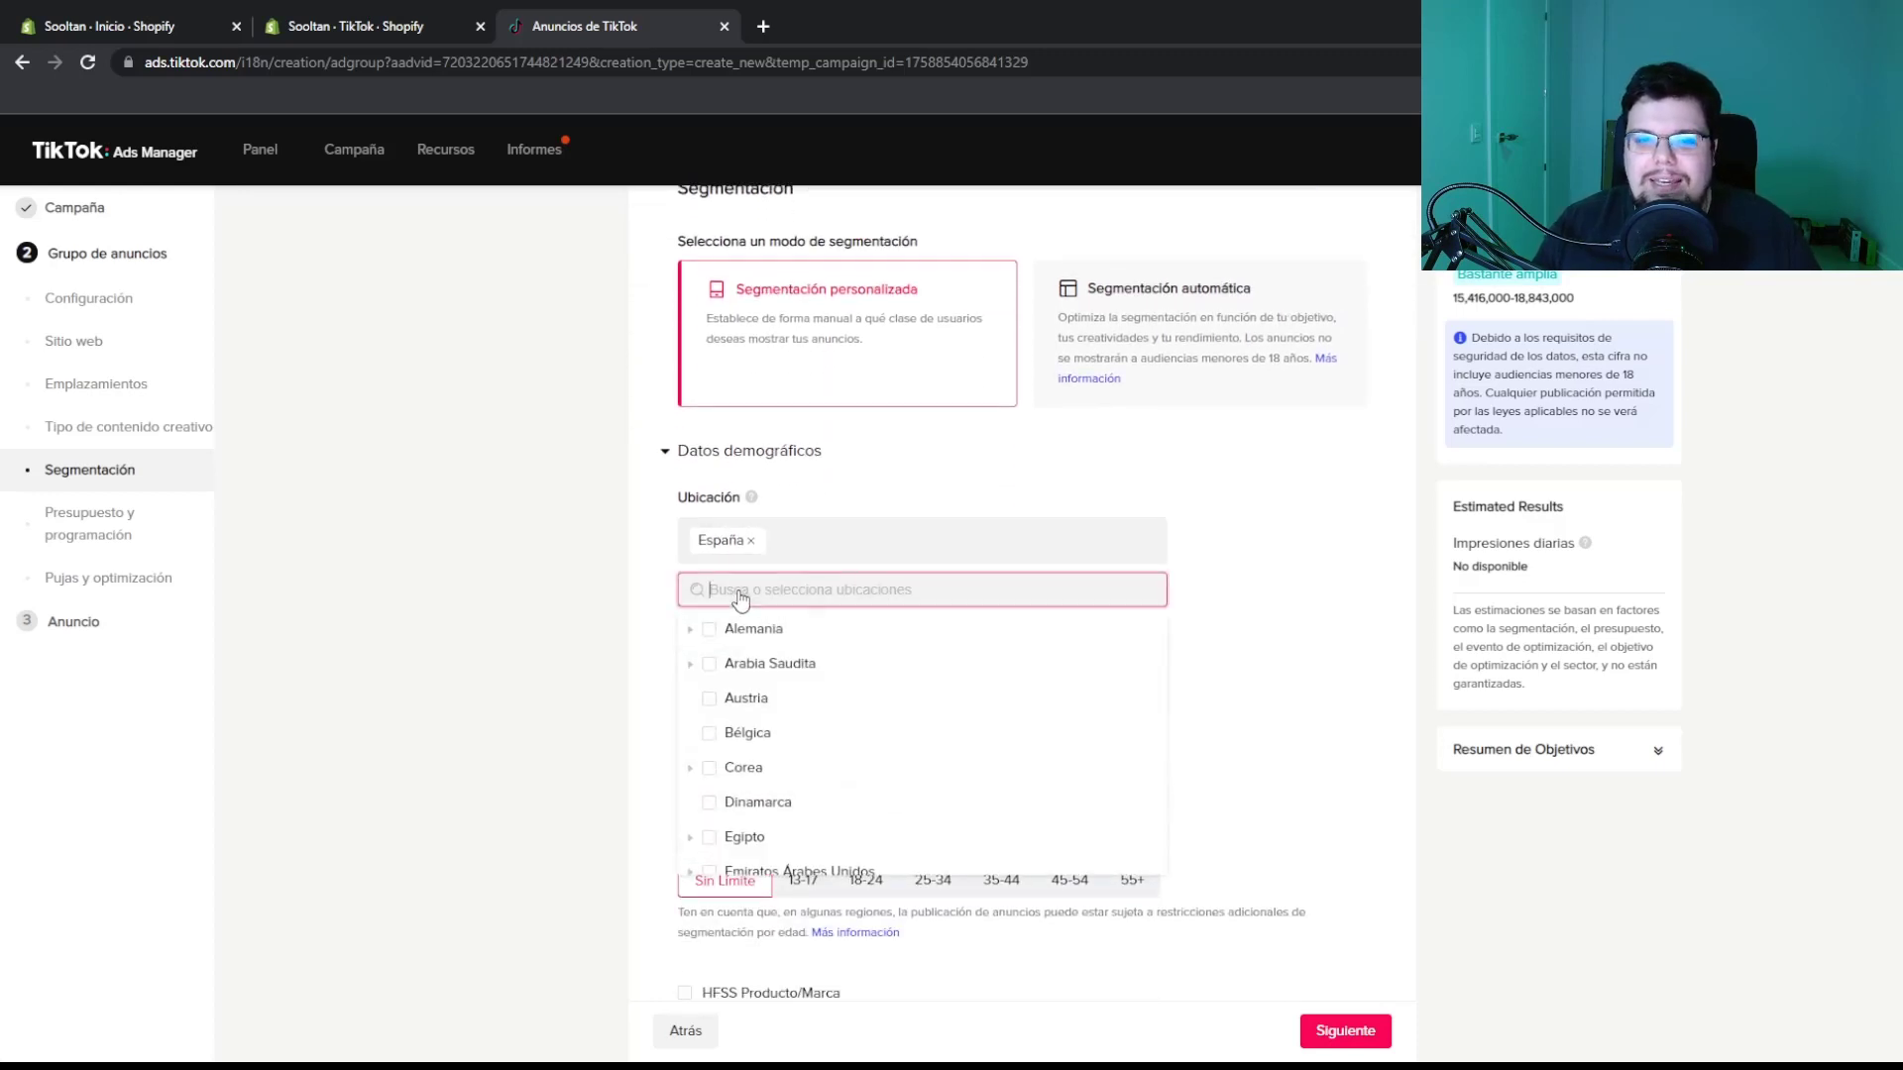
{"action": "scroll", "coordinate": [813, 654], "scroll_direction": "down", "scroll_amount": 2}
{"action": "left_click", "coordinate": [693, 704]}
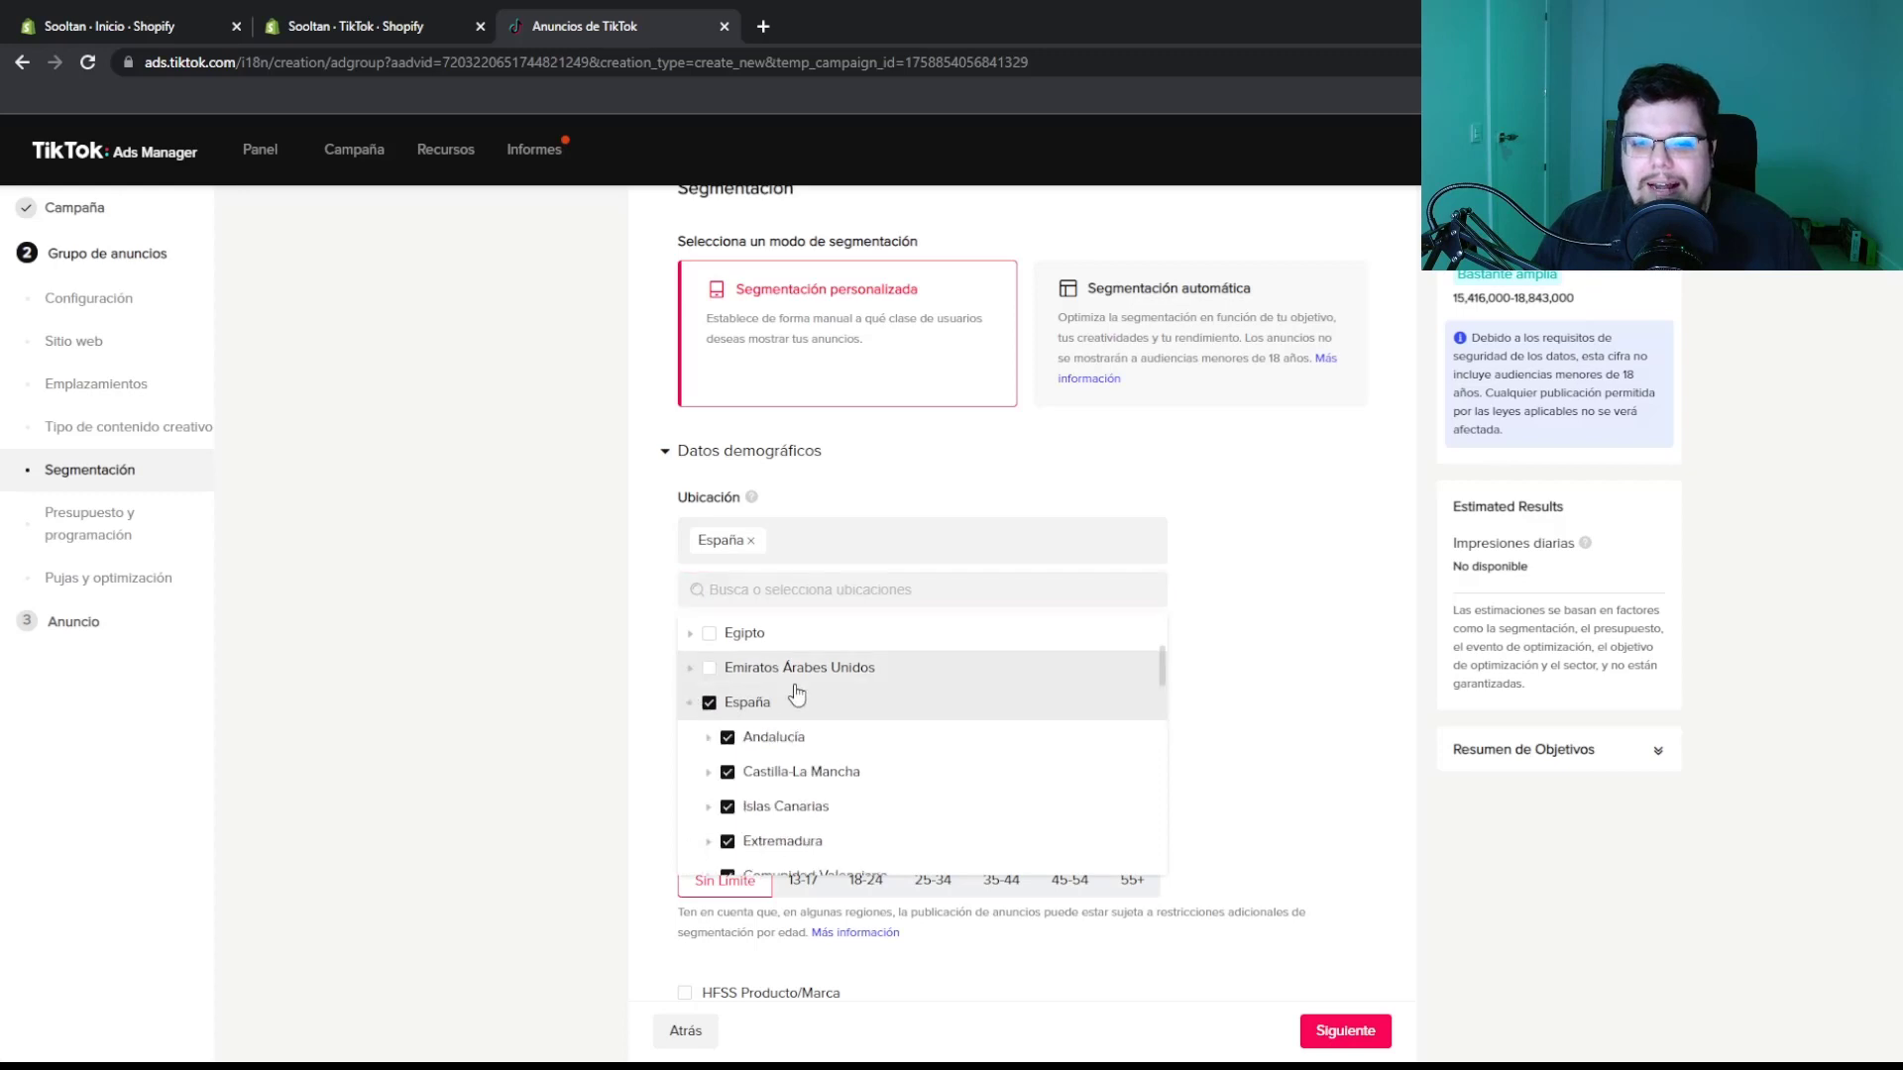
{"action": "scroll", "coordinate": [799, 693], "scroll_direction": "down", "scroll_amount": 1}
{"action": "scroll", "coordinate": [799, 694], "scroll_direction": "down", "scroll_amount": 3}
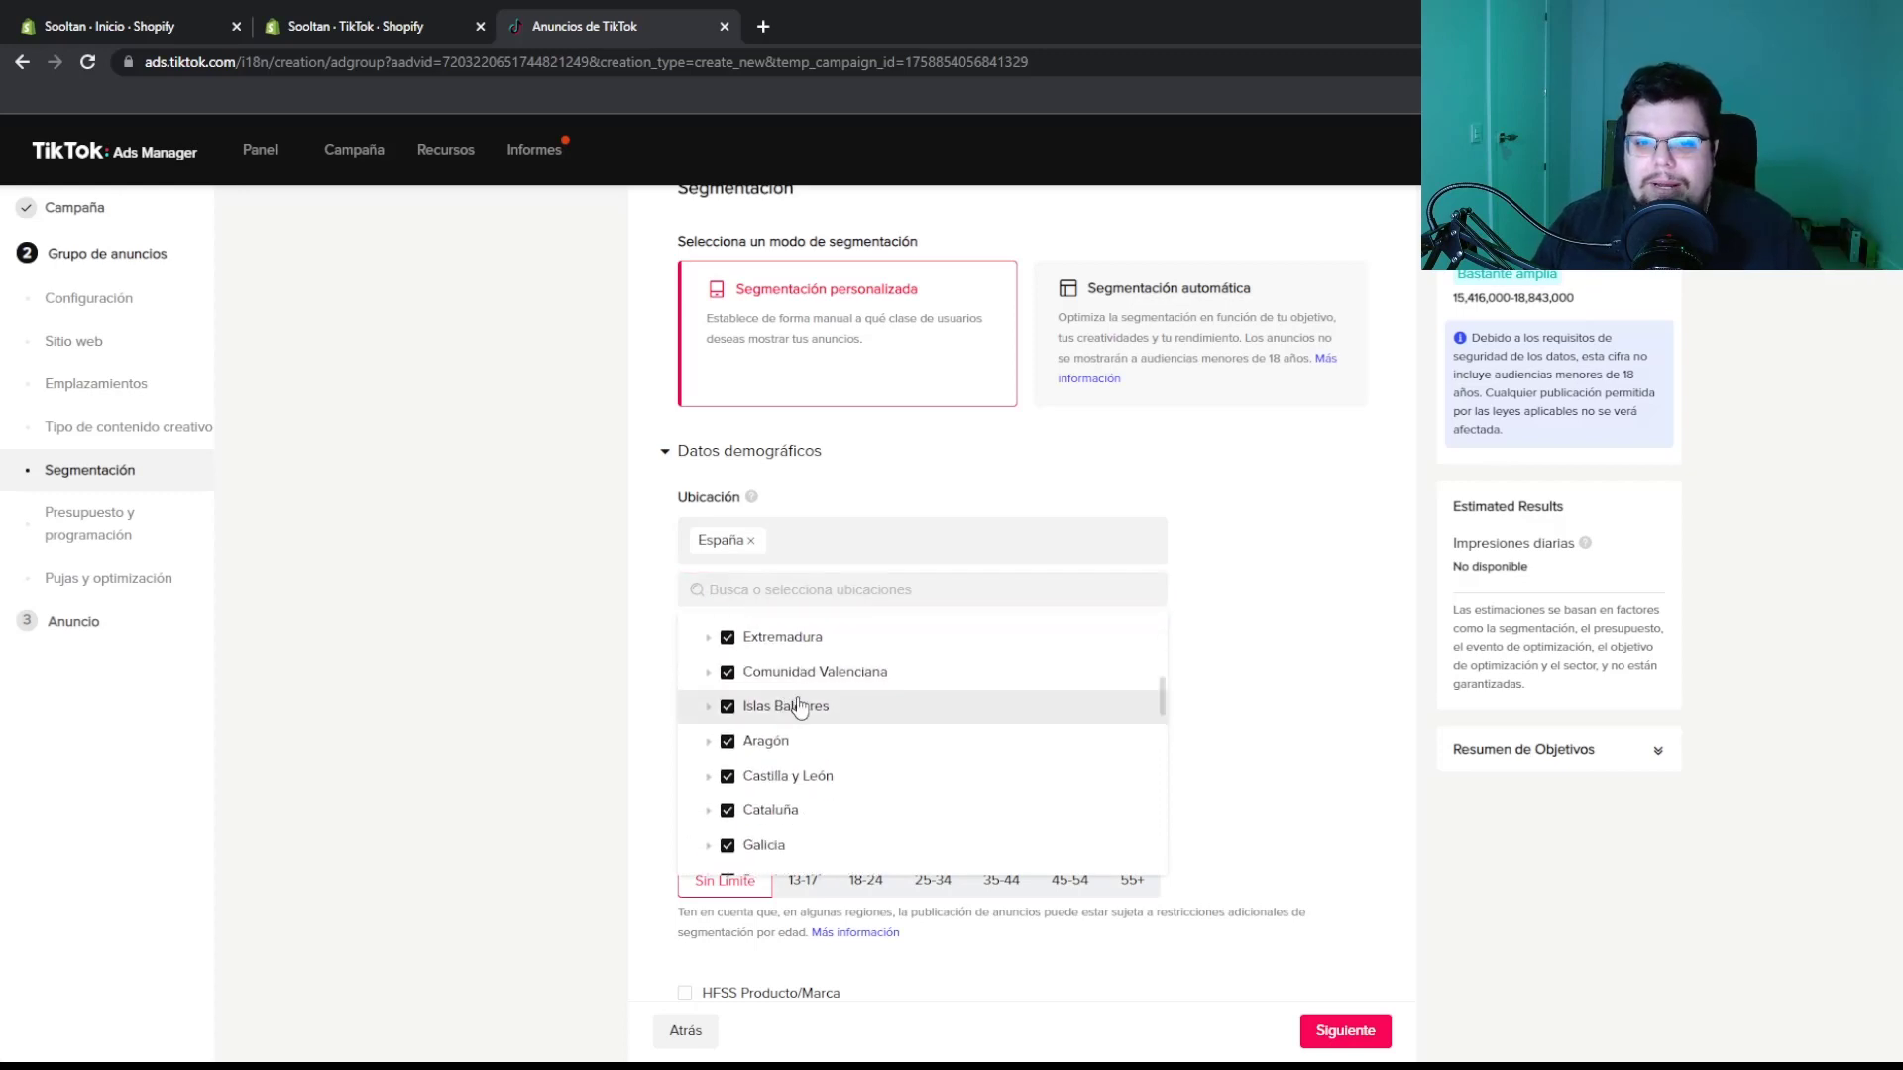
{"action": "scroll", "coordinate": [803, 705], "scroll_direction": "down", "scroll_amount": 5}
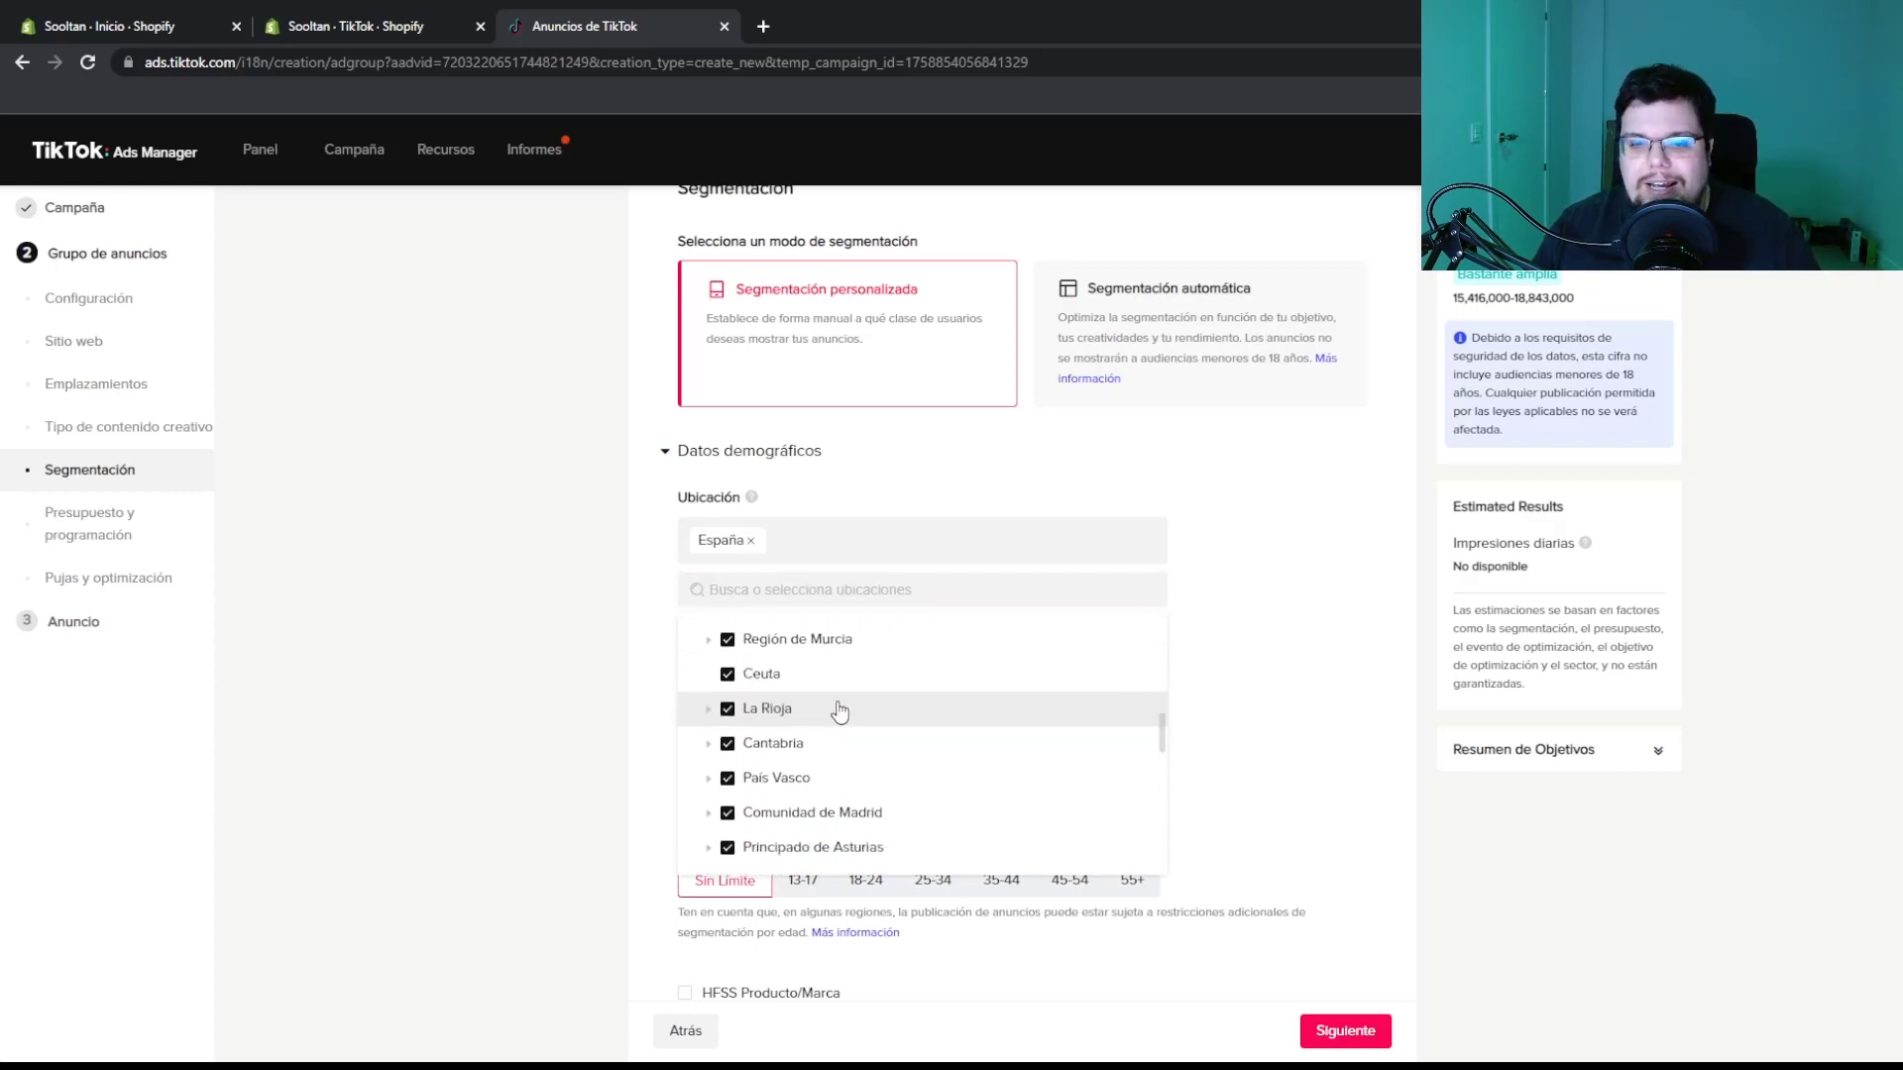
{"action": "scroll", "coordinate": [828, 711], "scroll_direction": "up", "scroll_amount": 5}
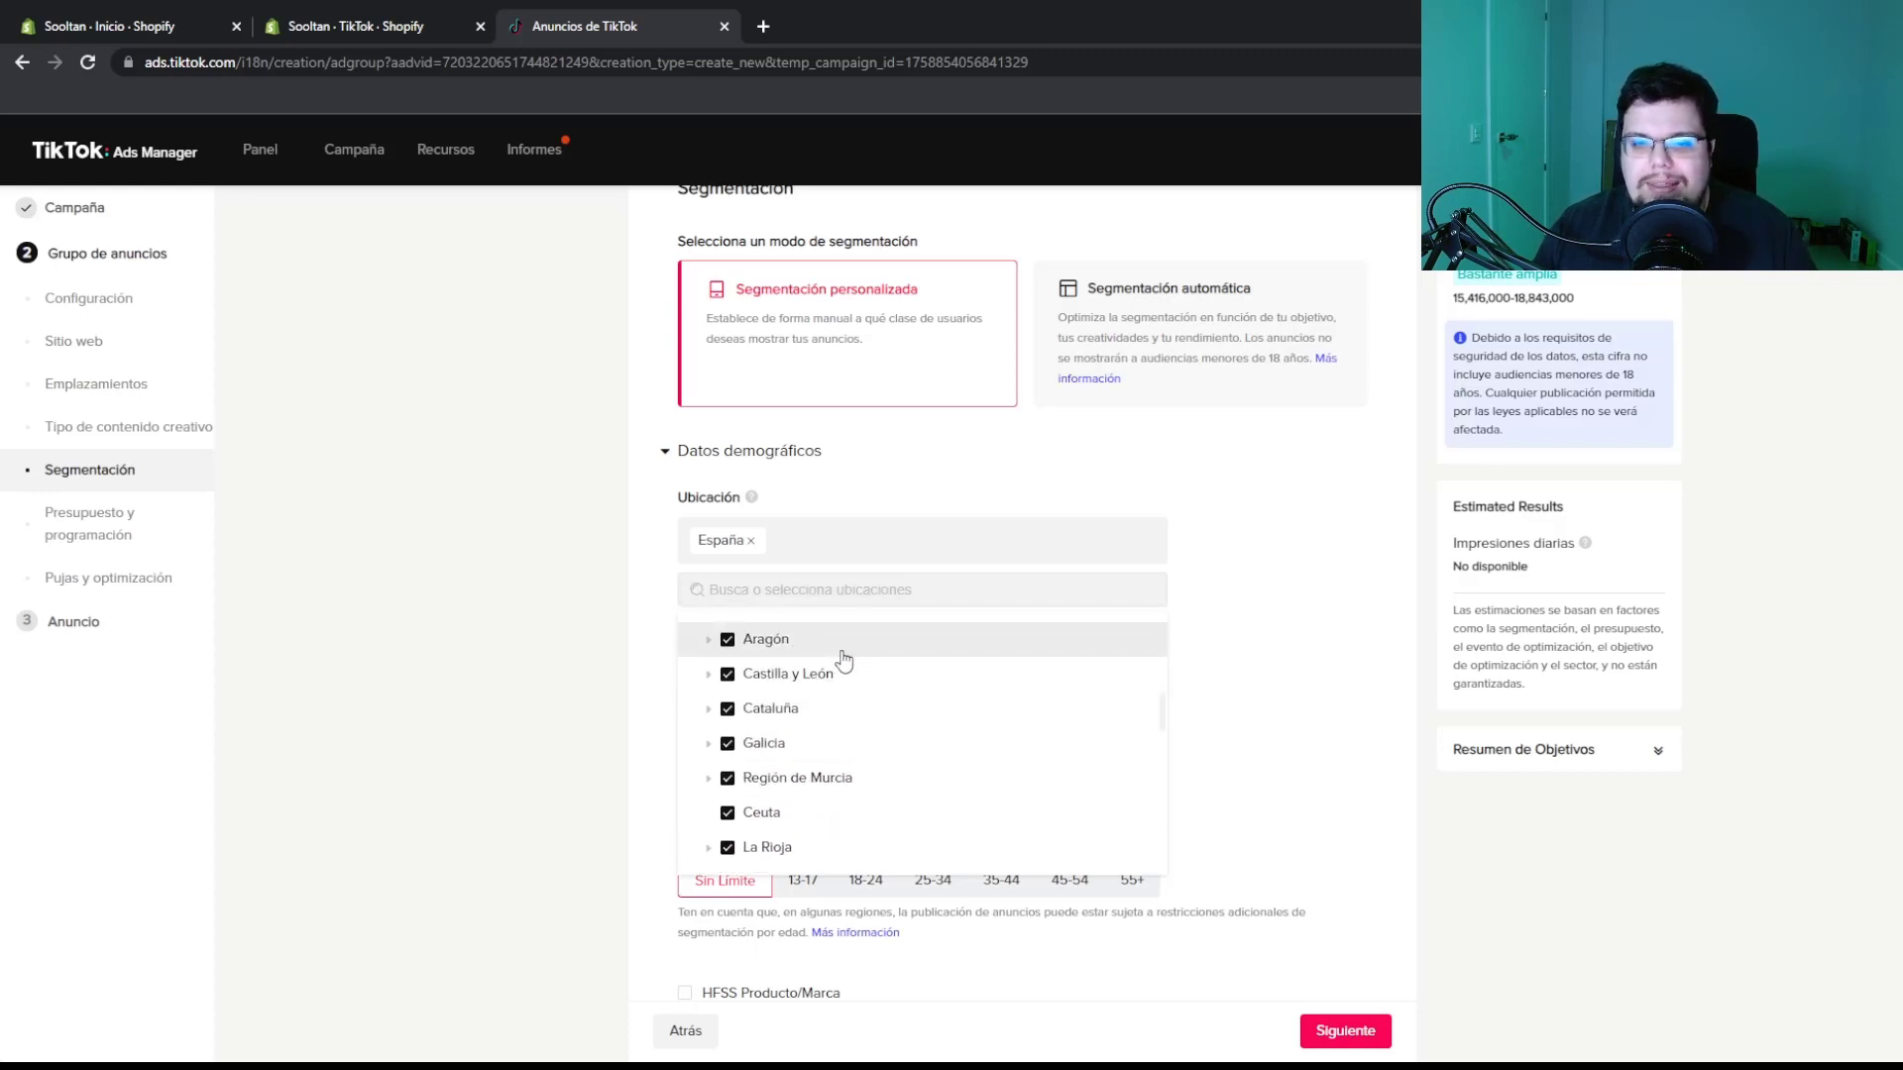
{"action": "scroll", "coordinate": [842, 694], "scroll_direction": "up", "scroll_amount": 2}
{"action": "scroll", "coordinate": [843, 706], "scroll_direction": "up", "scroll_amount": 4}
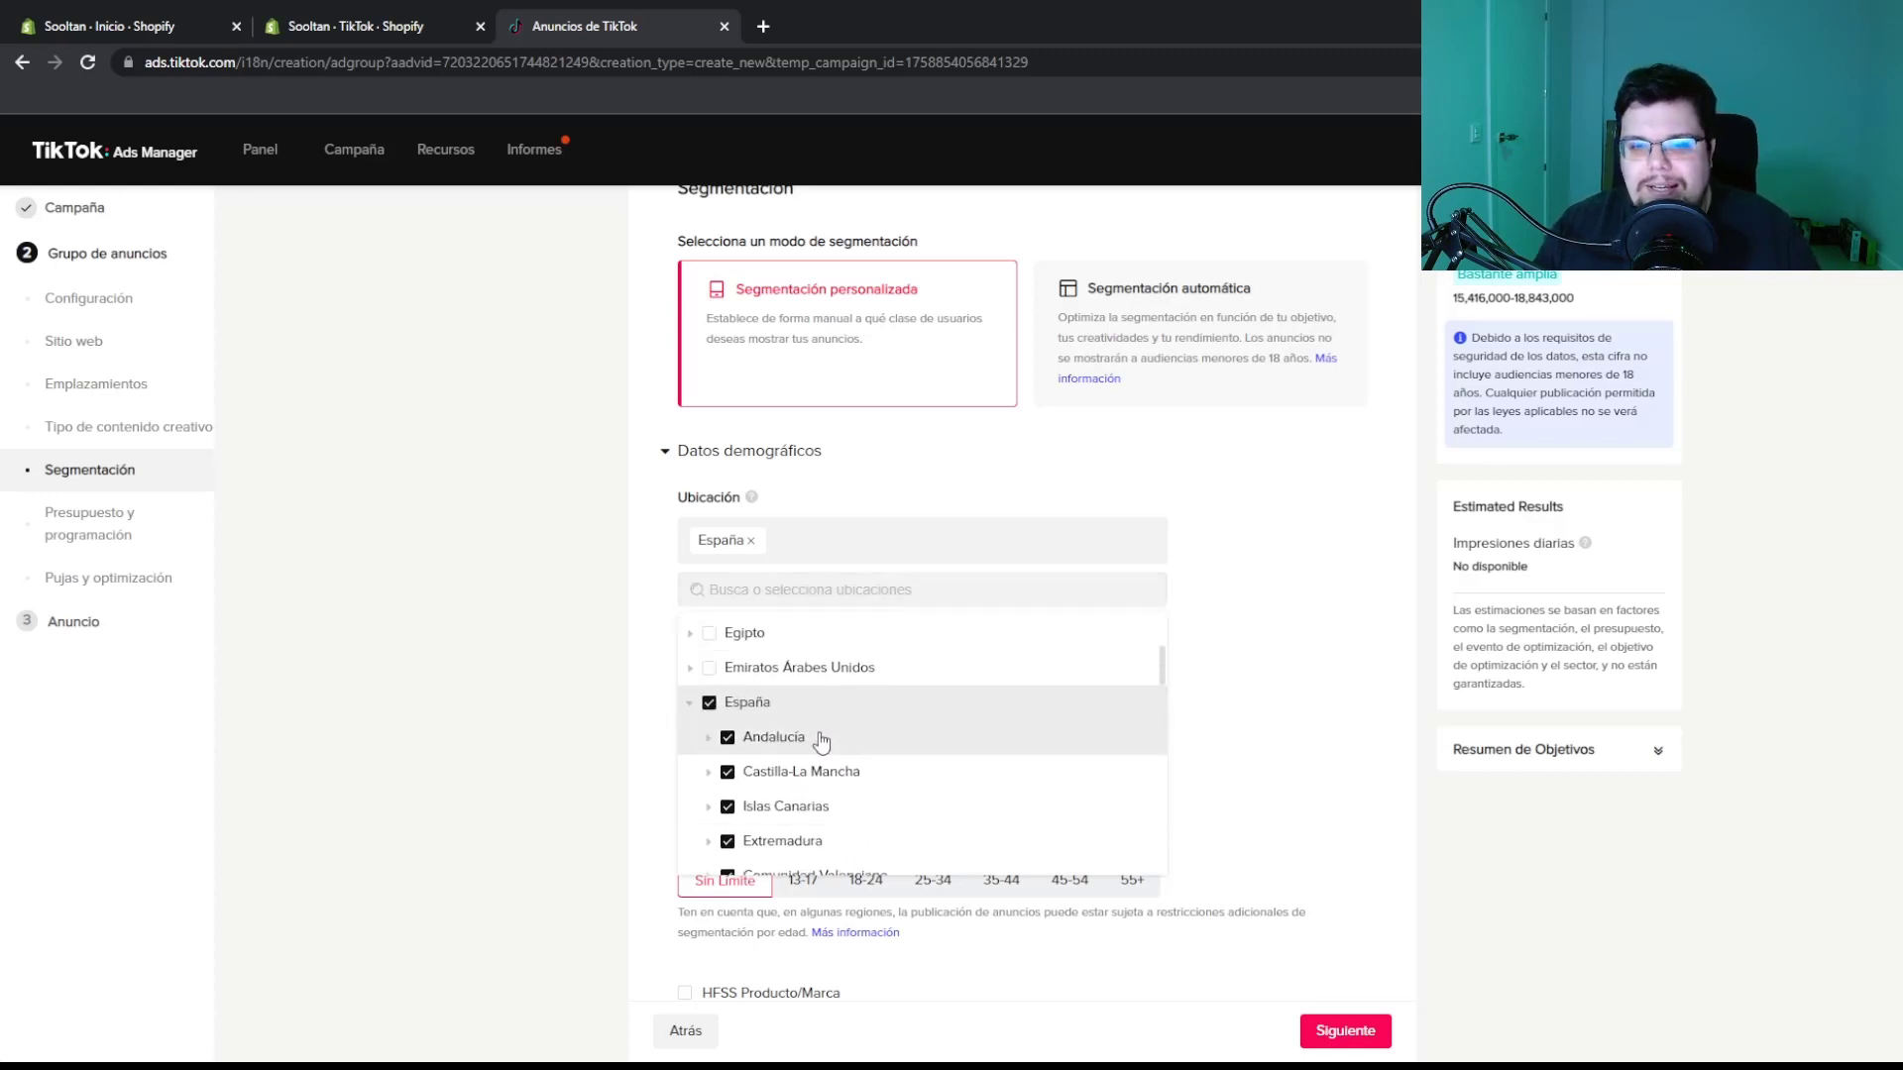
{"action": "left_click", "coordinate": [728, 808]}
Exclude Melilla and Ceuta from the targeted regions of España
{"action": "scroll", "coordinate": [783, 813], "scroll_direction": "down", "scroll_amount": 5}
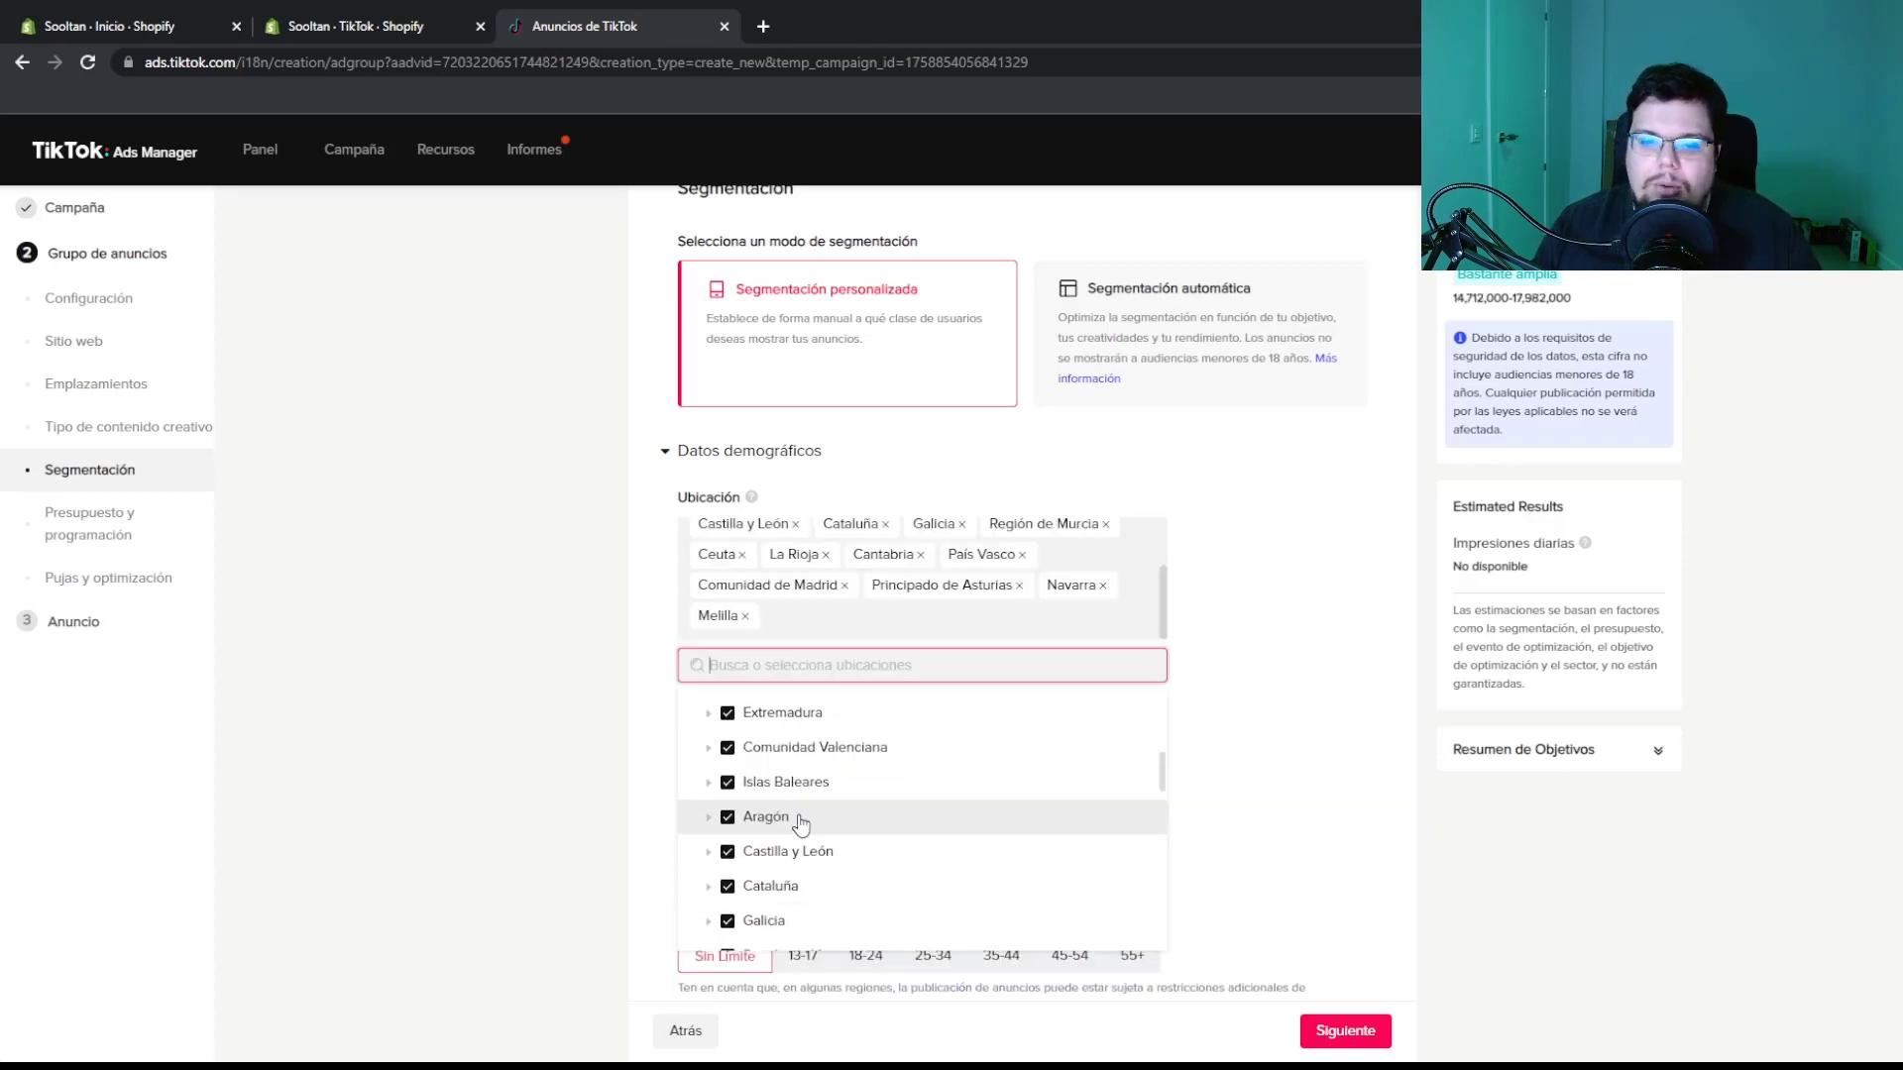
{"action": "scroll", "coordinate": [801, 828], "scroll_direction": "down", "scroll_amount": 3}
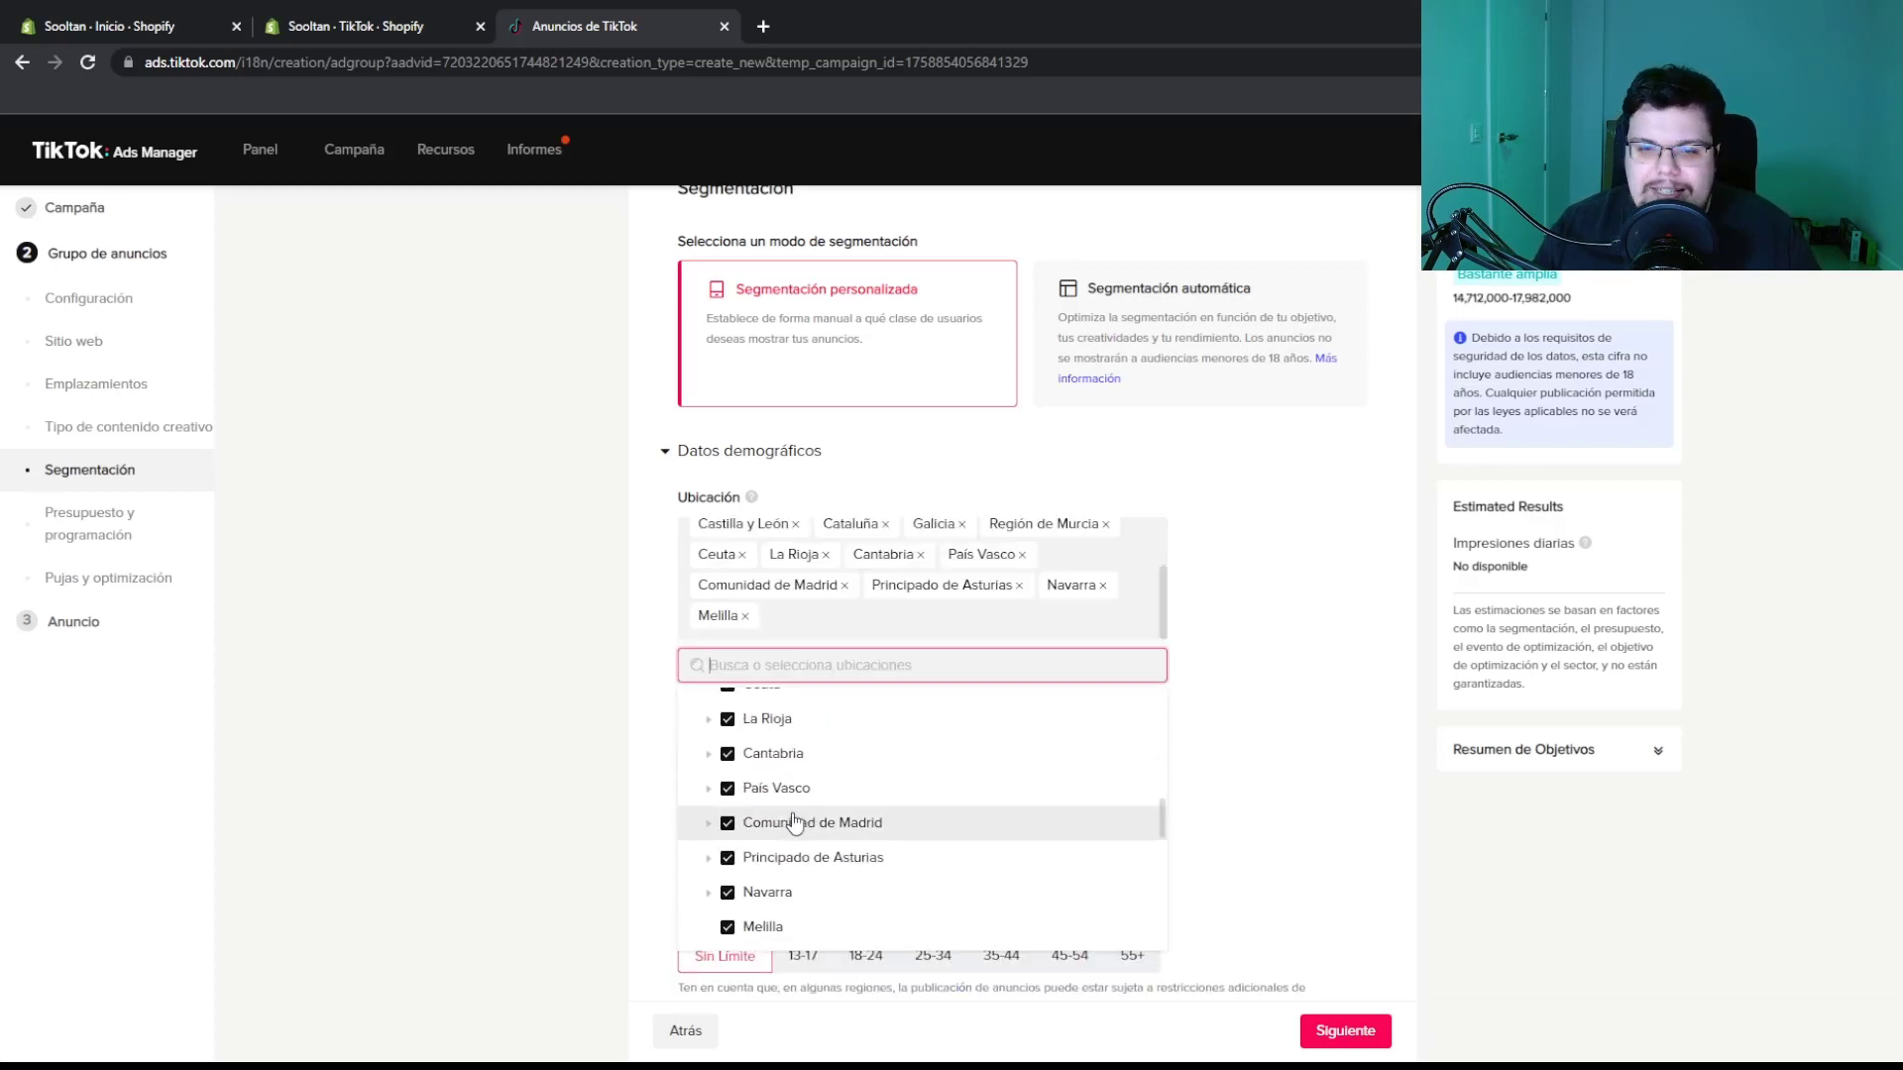
{"action": "scroll", "coordinate": [788, 824], "scroll_direction": "down", "scroll_amount": 2}
{"action": "left_click", "coordinate": [728, 826]}
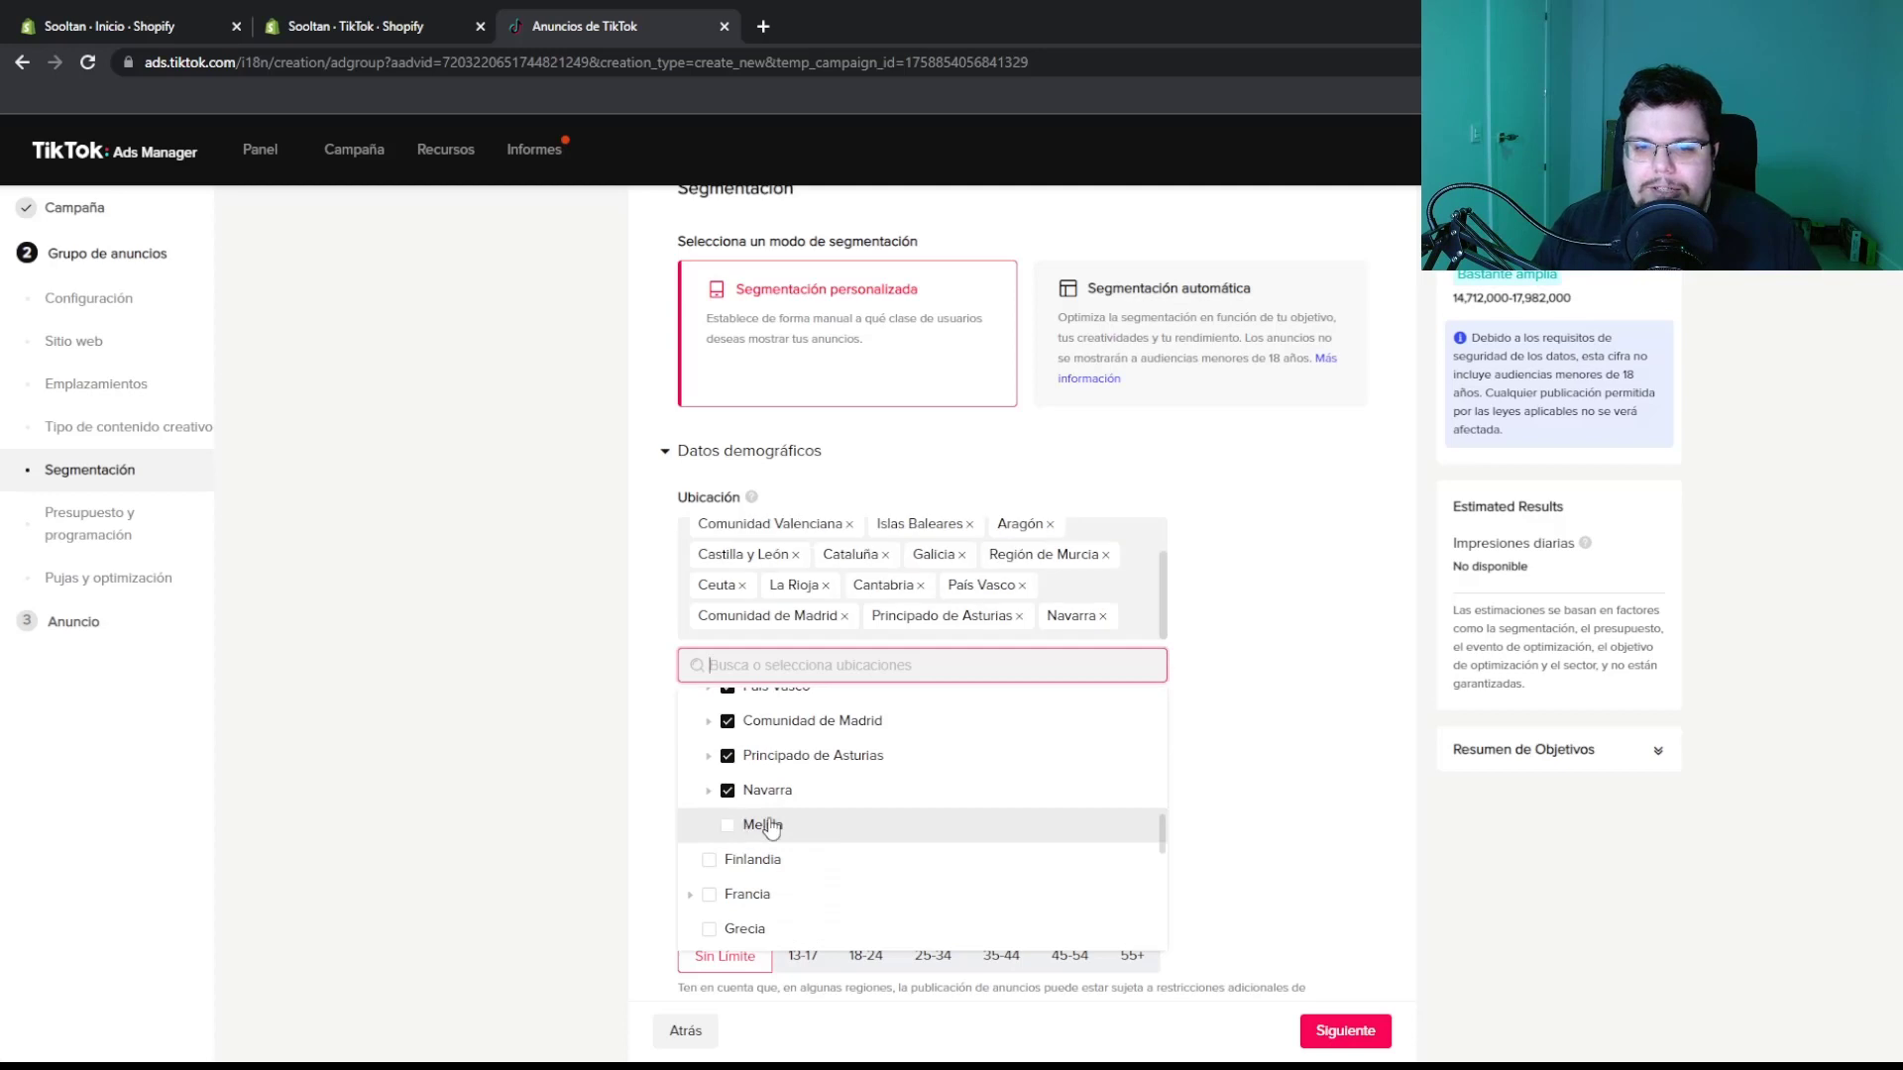
{"action": "scroll", "coordinate": [773, 843], "scroll_direction": "up", "scroll_amount": 7}
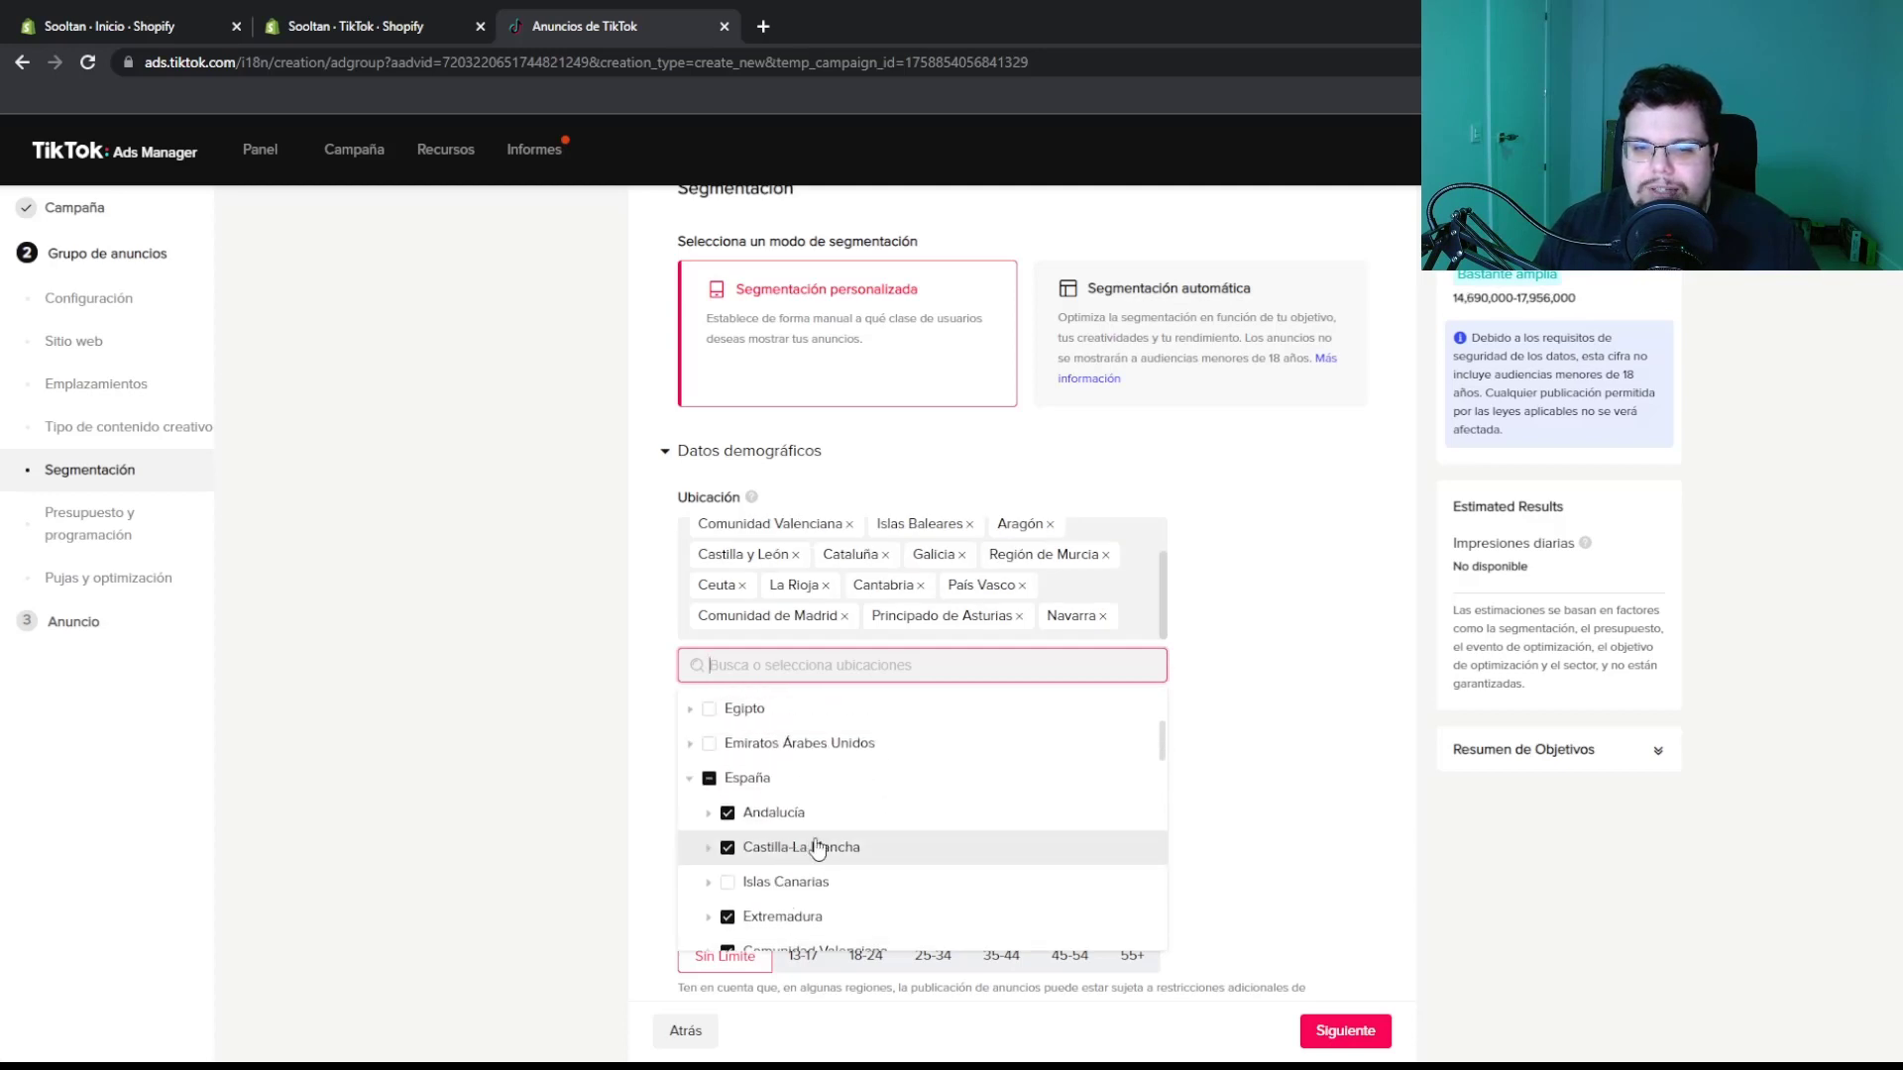
{"action": "scroll", "coordinate": [792, 842], "scroll_direction": "down", "scroll_amount": 4}
{"action": "left_click", "coordinate": [730, 888]}
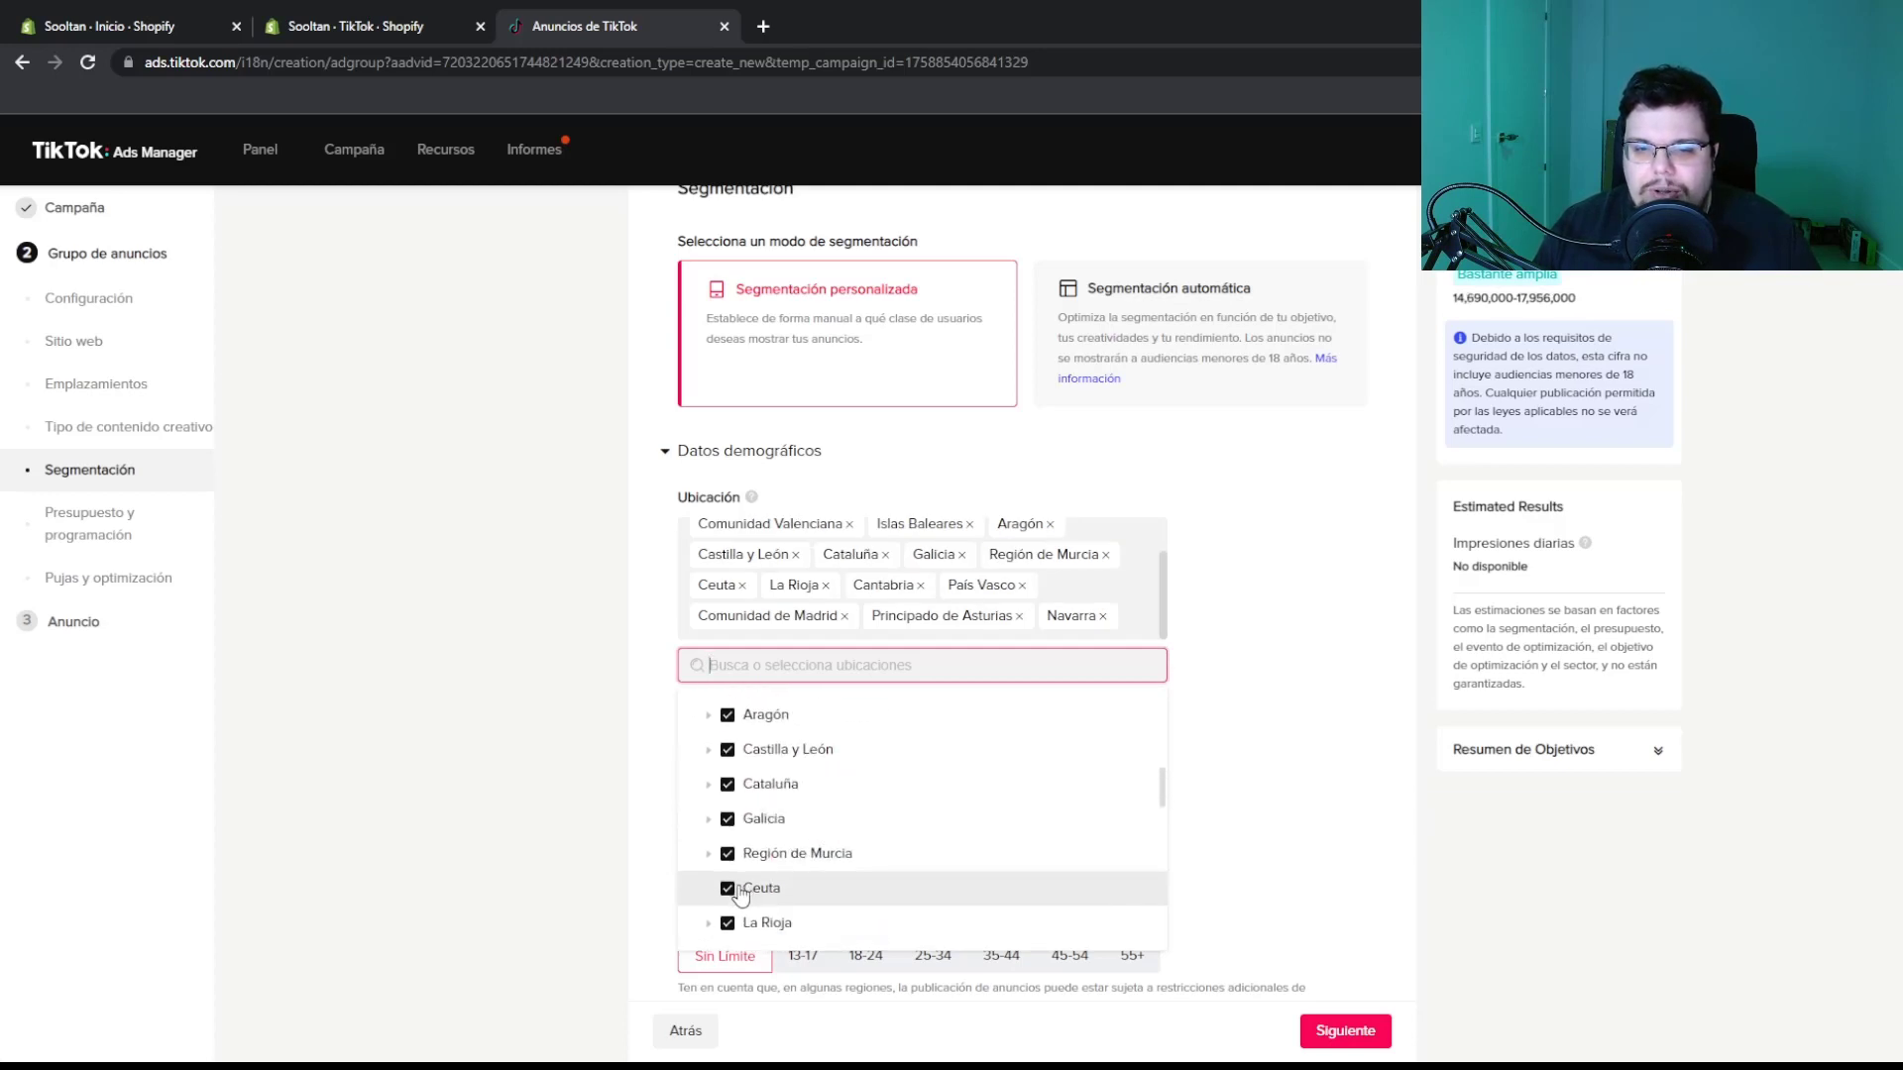
{"action": "left_click", "coordinate": [1200, 630]}
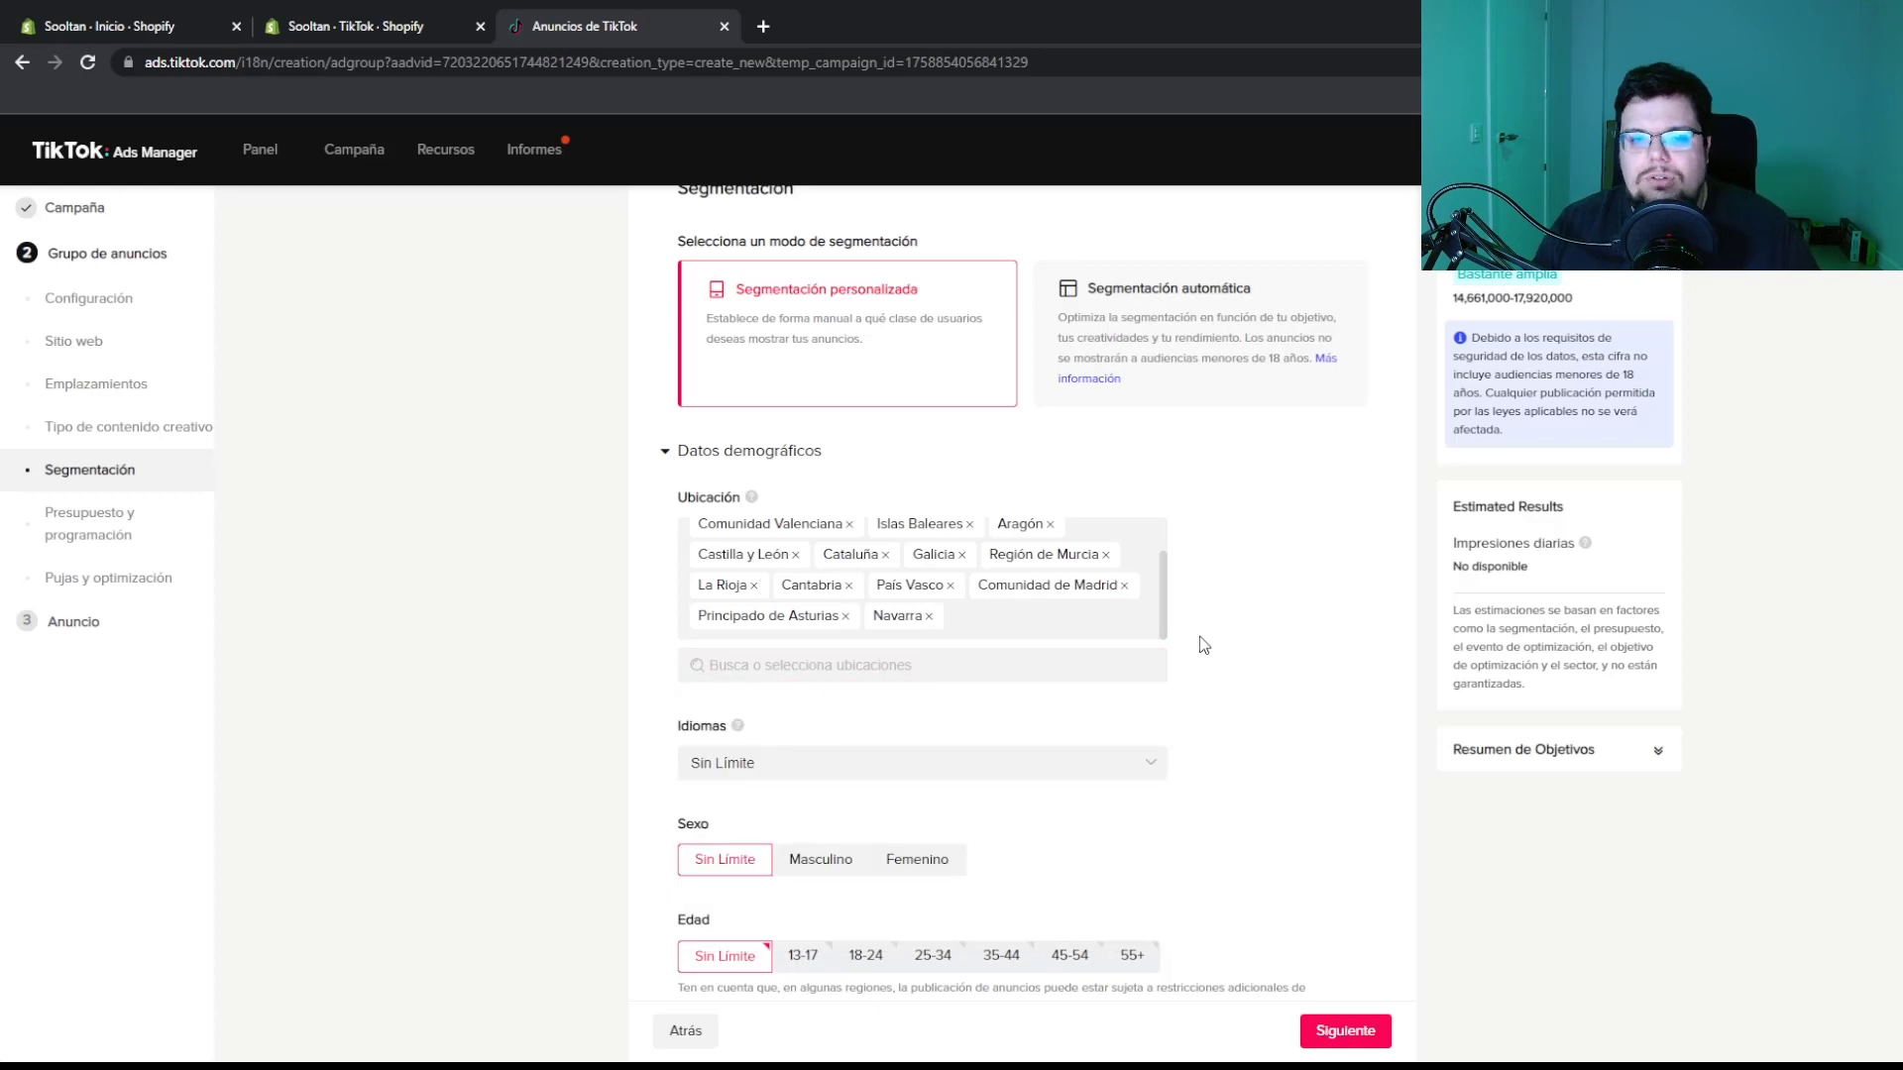
Search the targeting languages for "ESP" and select Español as the audience language
{"action": "scroll", "coordinate": [1123, 636], "scroll_direction": "down", "scroll_amount": 1}
{"action": "mouse_move", "coordinate": [739, 637]}
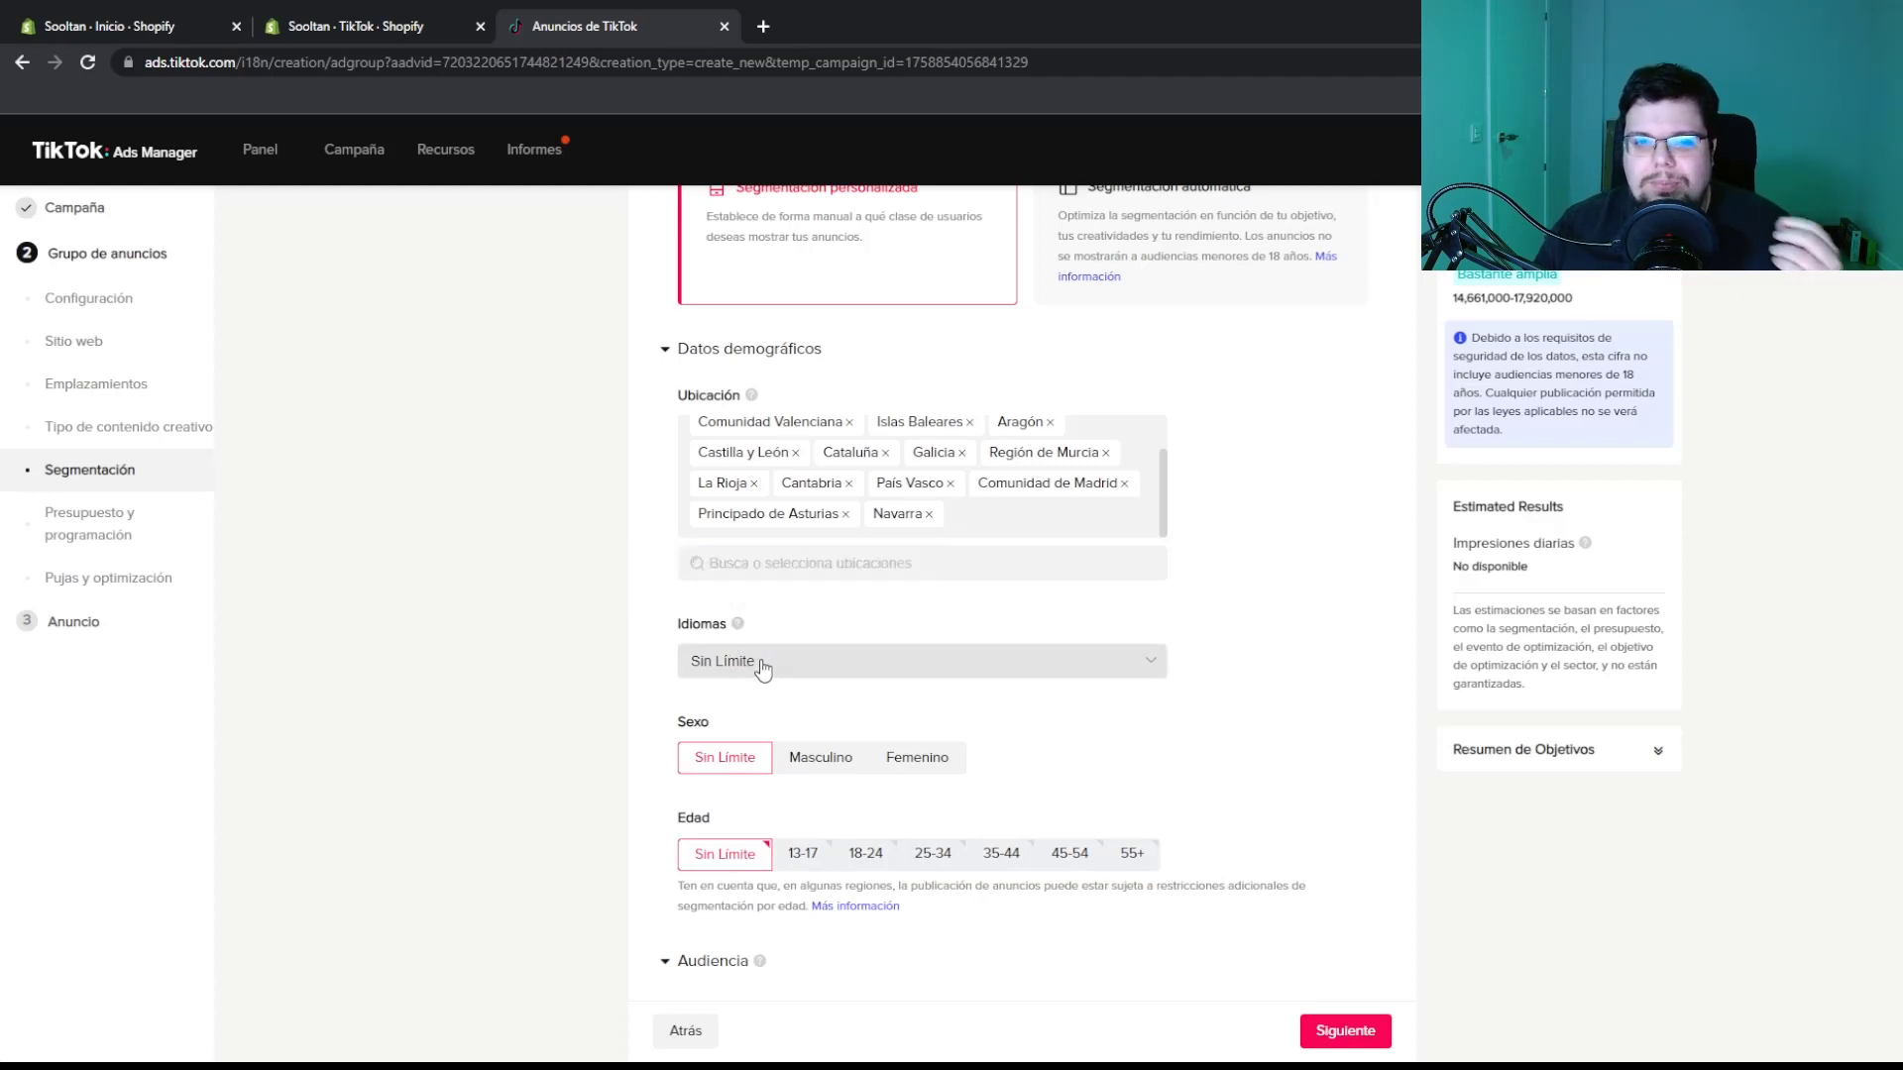
{"action": "left_click", "coordinate": [847, 672]}
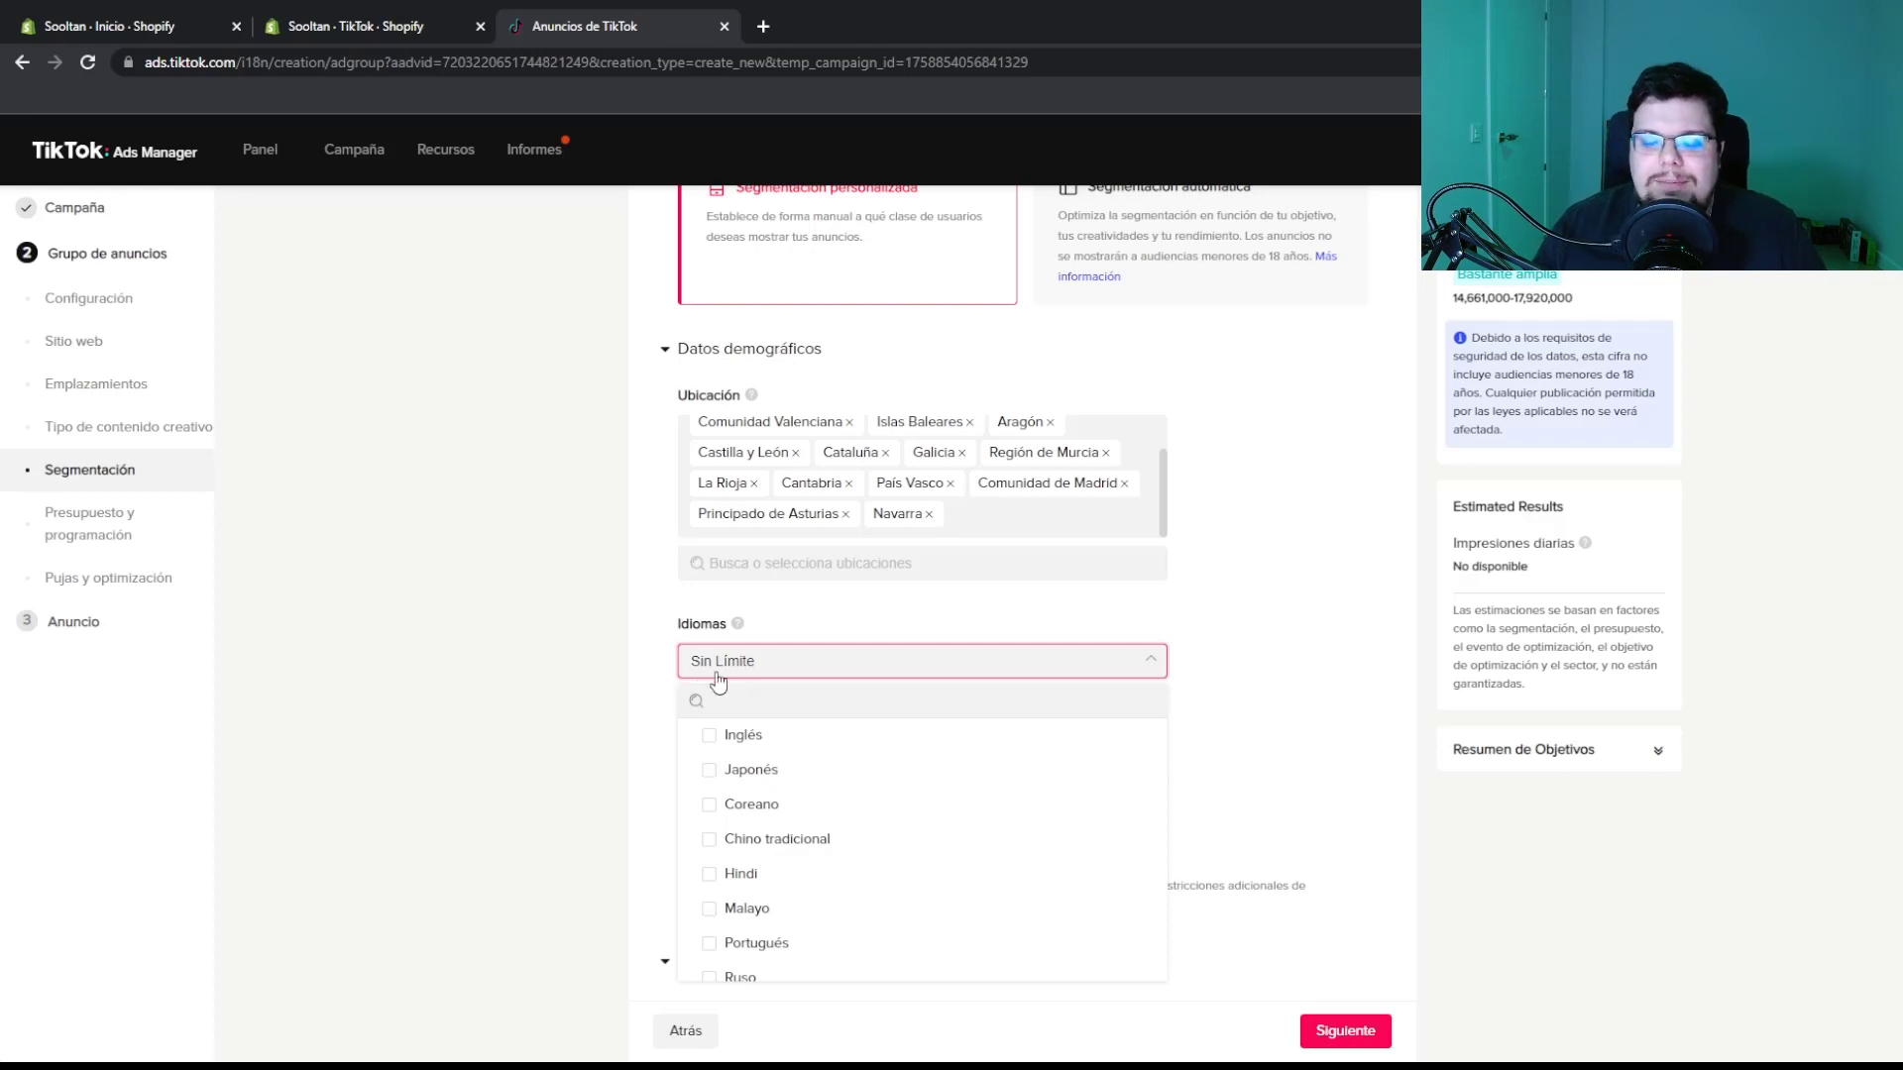
{"action": "left_click", "coordinate": [654, 652]}
{"action": "left_click", "coordinate": [783, 672]}
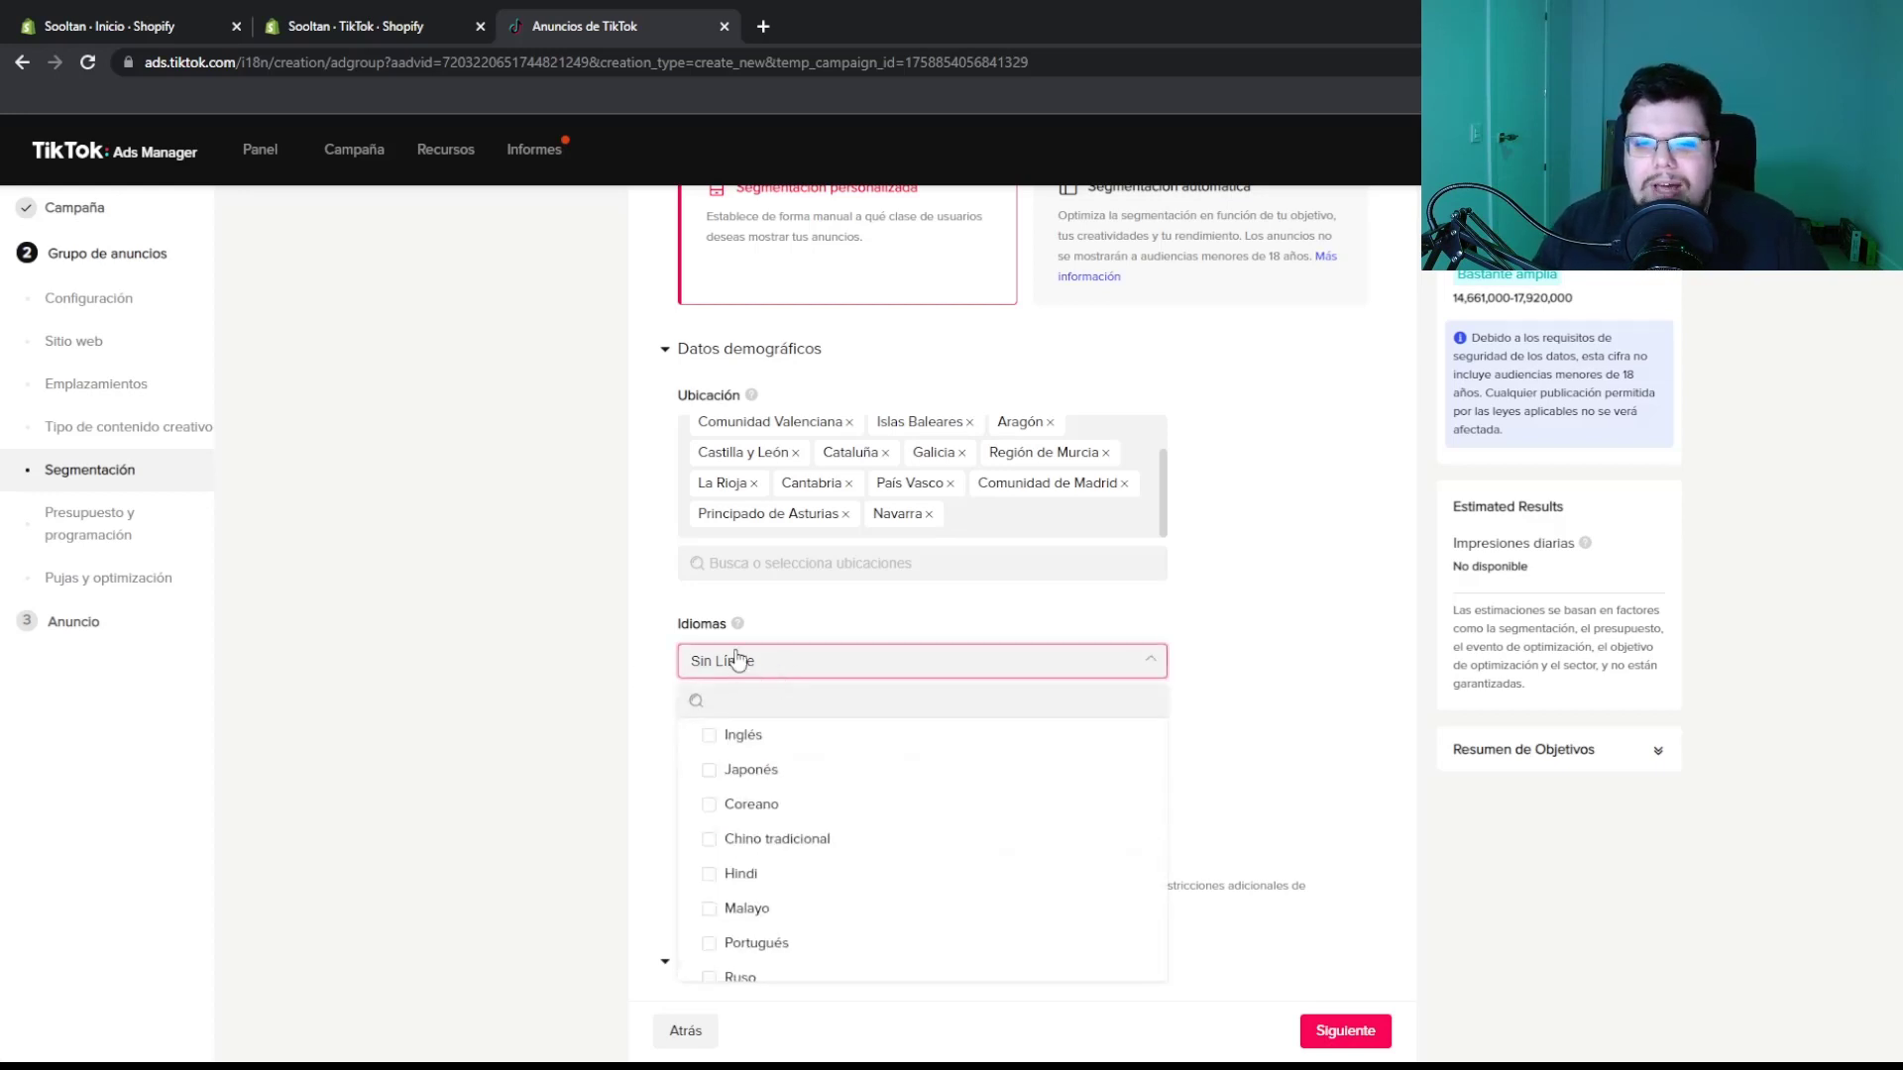
{"action": "scroll", "coordinate": [815, 781], "scroll_direction": "down", "scroll_amount": 3}
{"action": "left_click", "coordinate": [778, 694]}
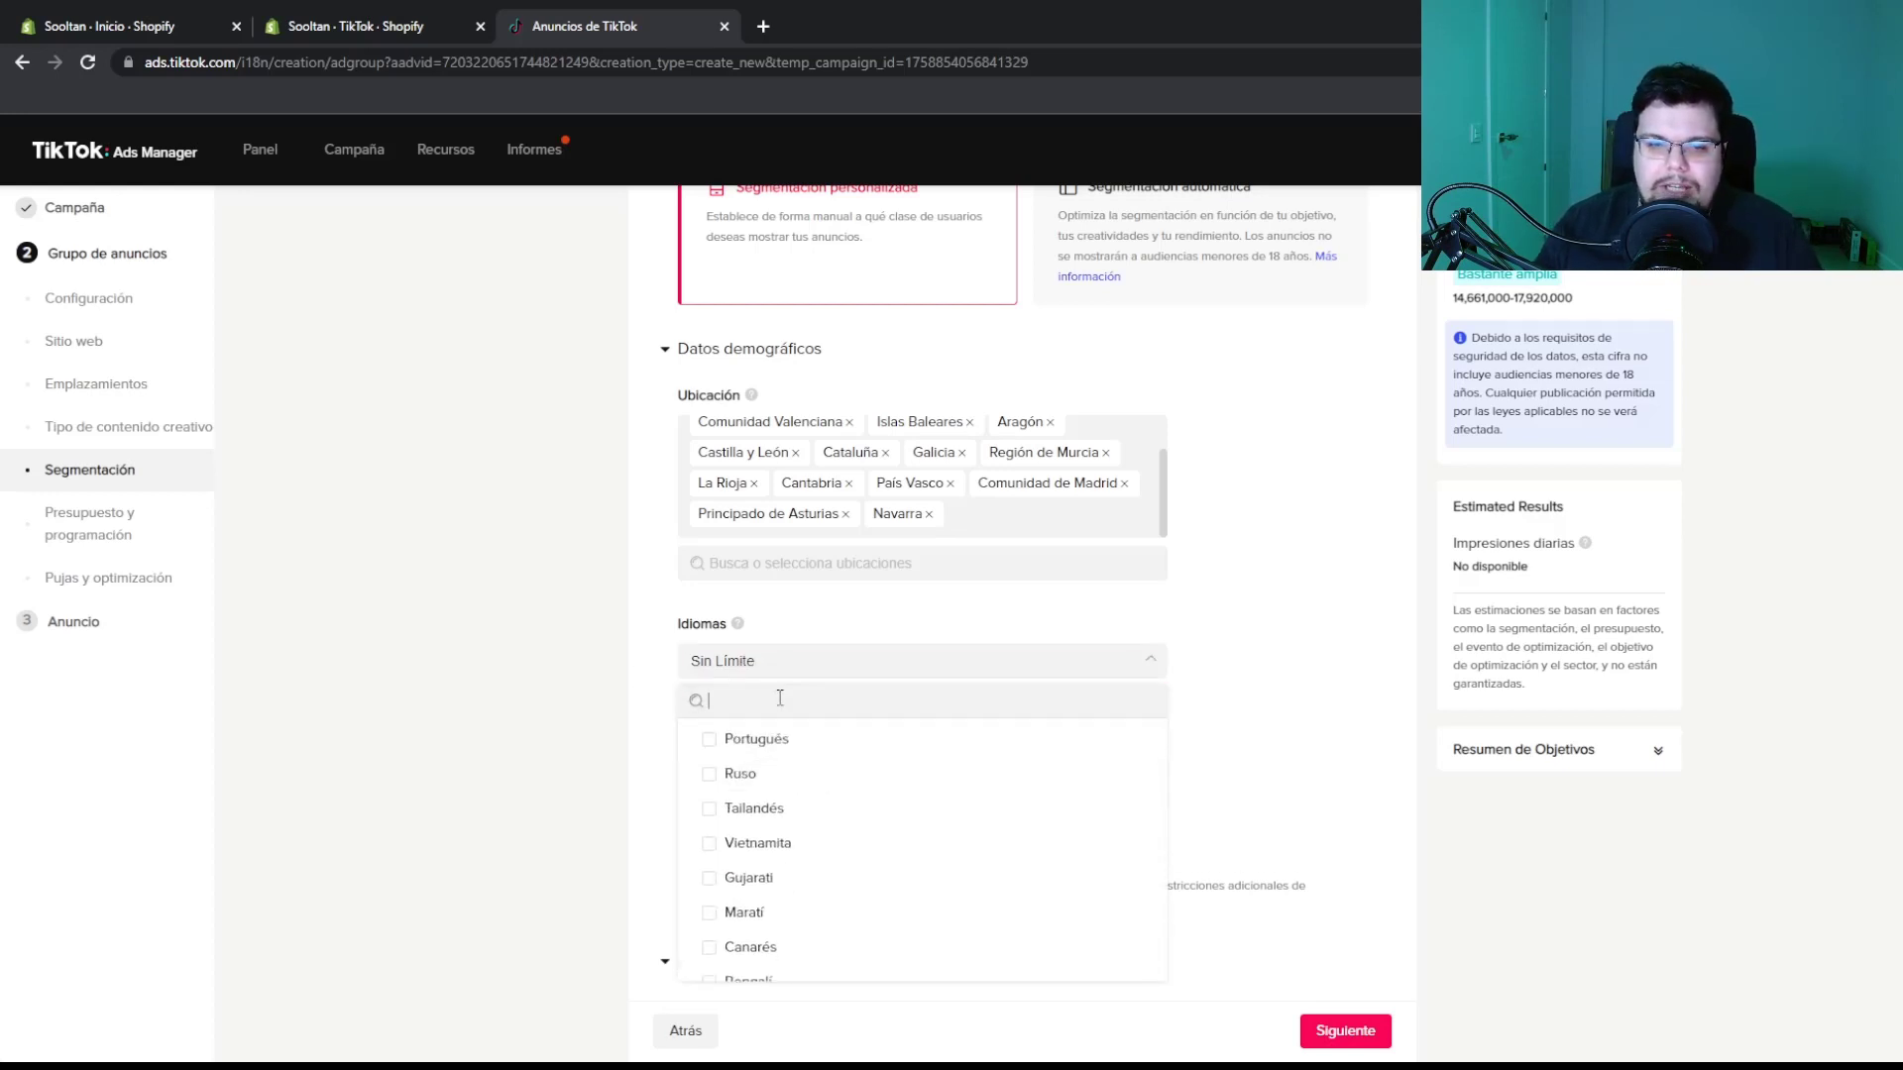
{"action": "type", "text": "ESP"}
{"action": "left_click", "coordinate": [713, 746]}
{"action": "left_click", "coordinate": [650, 671]}
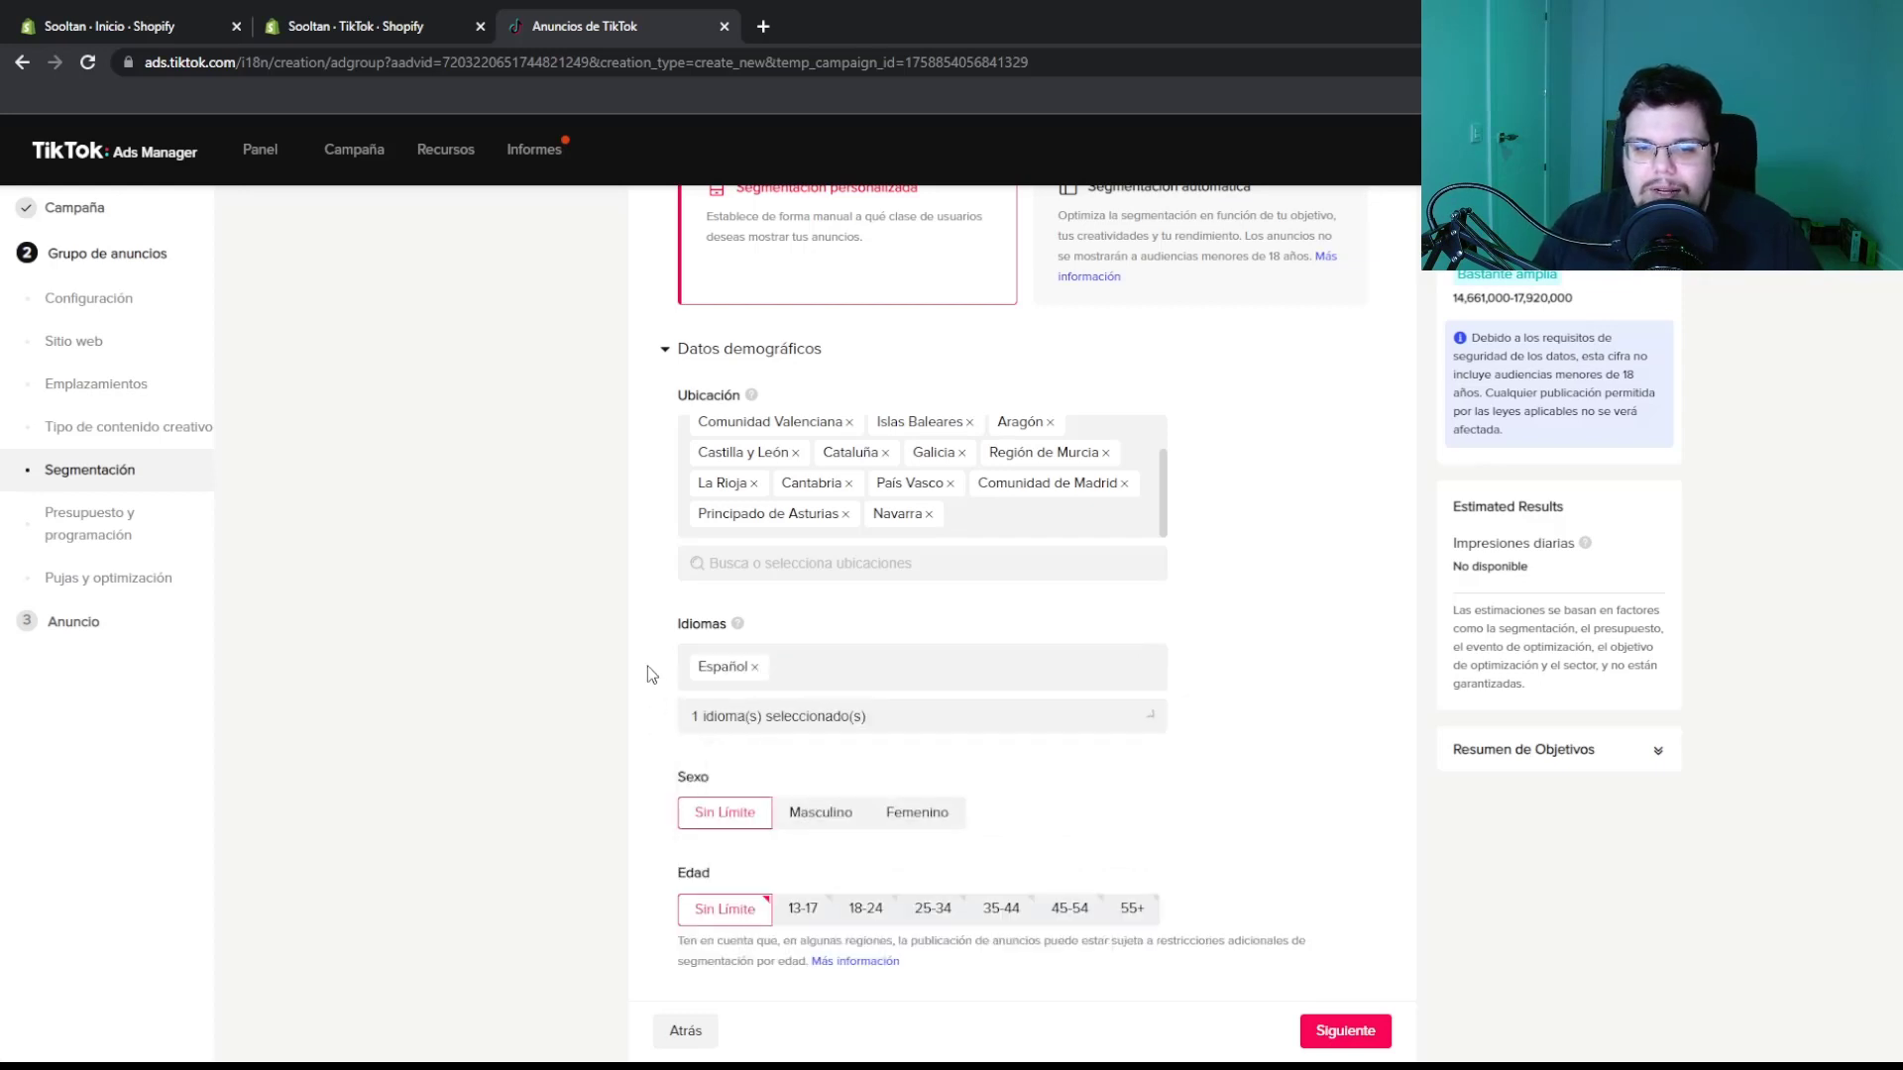
Limit the audience age to the 25-34, 35-44, 45-54 and 55+ ranges
{"action": "scroll", "coordinate": [674, 679], "scroll_direction": "down", "scroll_amount": 1}
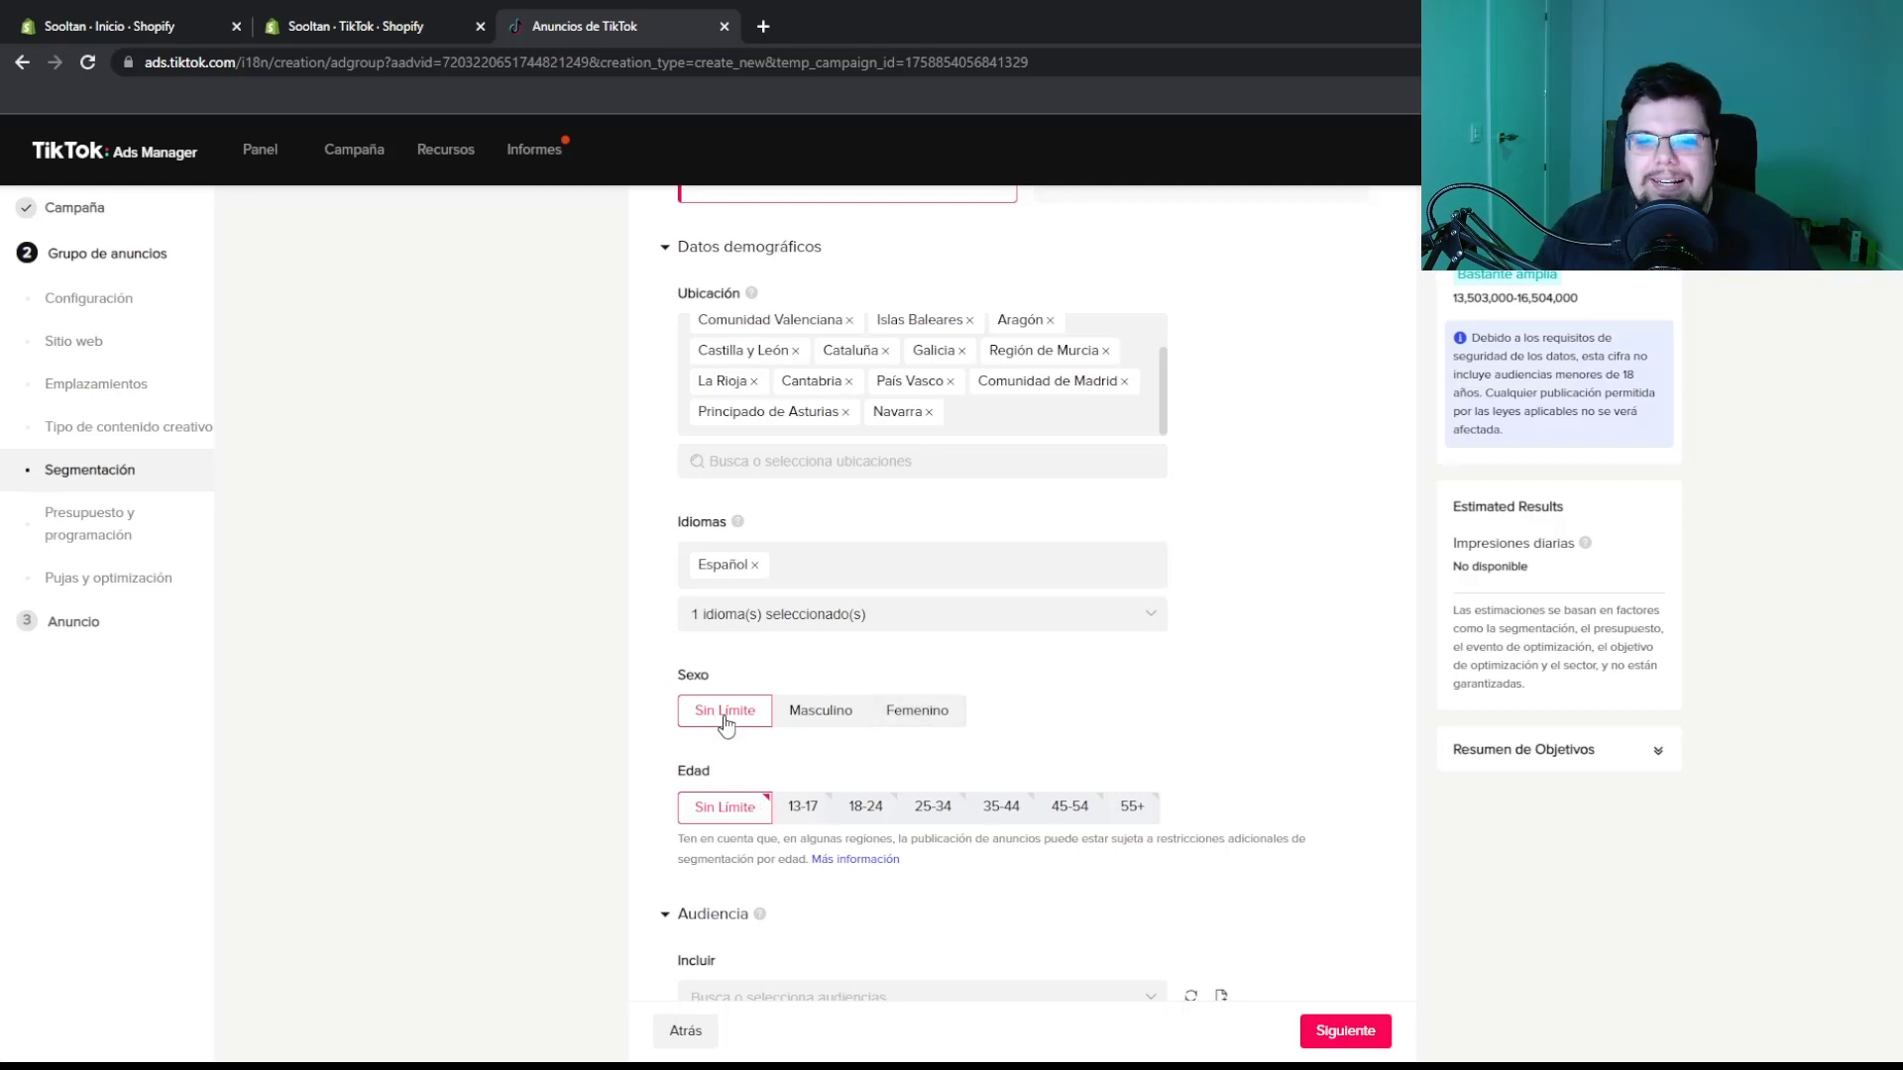
{"action": "scroll", "coordinate": [724, 725], "scroll_direction": "down", "scroll_amount": 1}
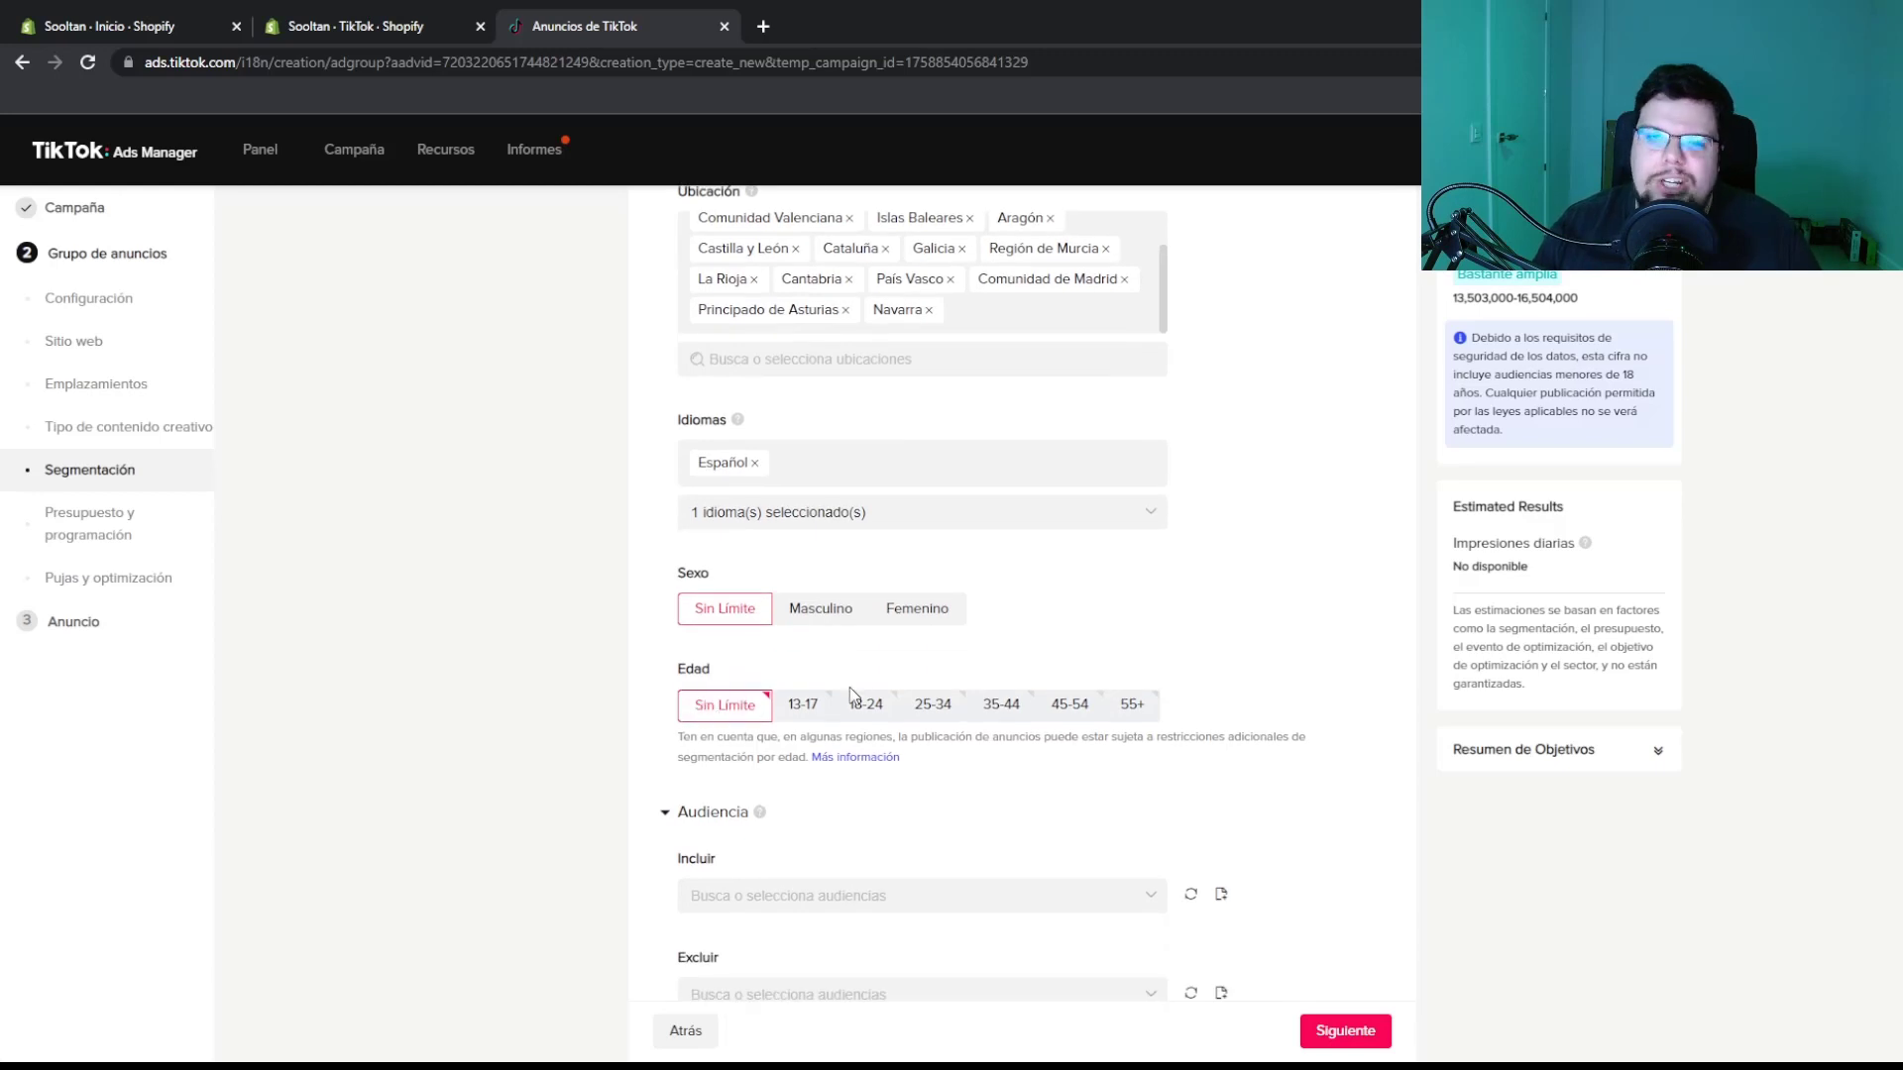
{"action": "left_click", "coordinate": [942, 706]}
{"action": "left_click", "coordinate": [1000, 705]}
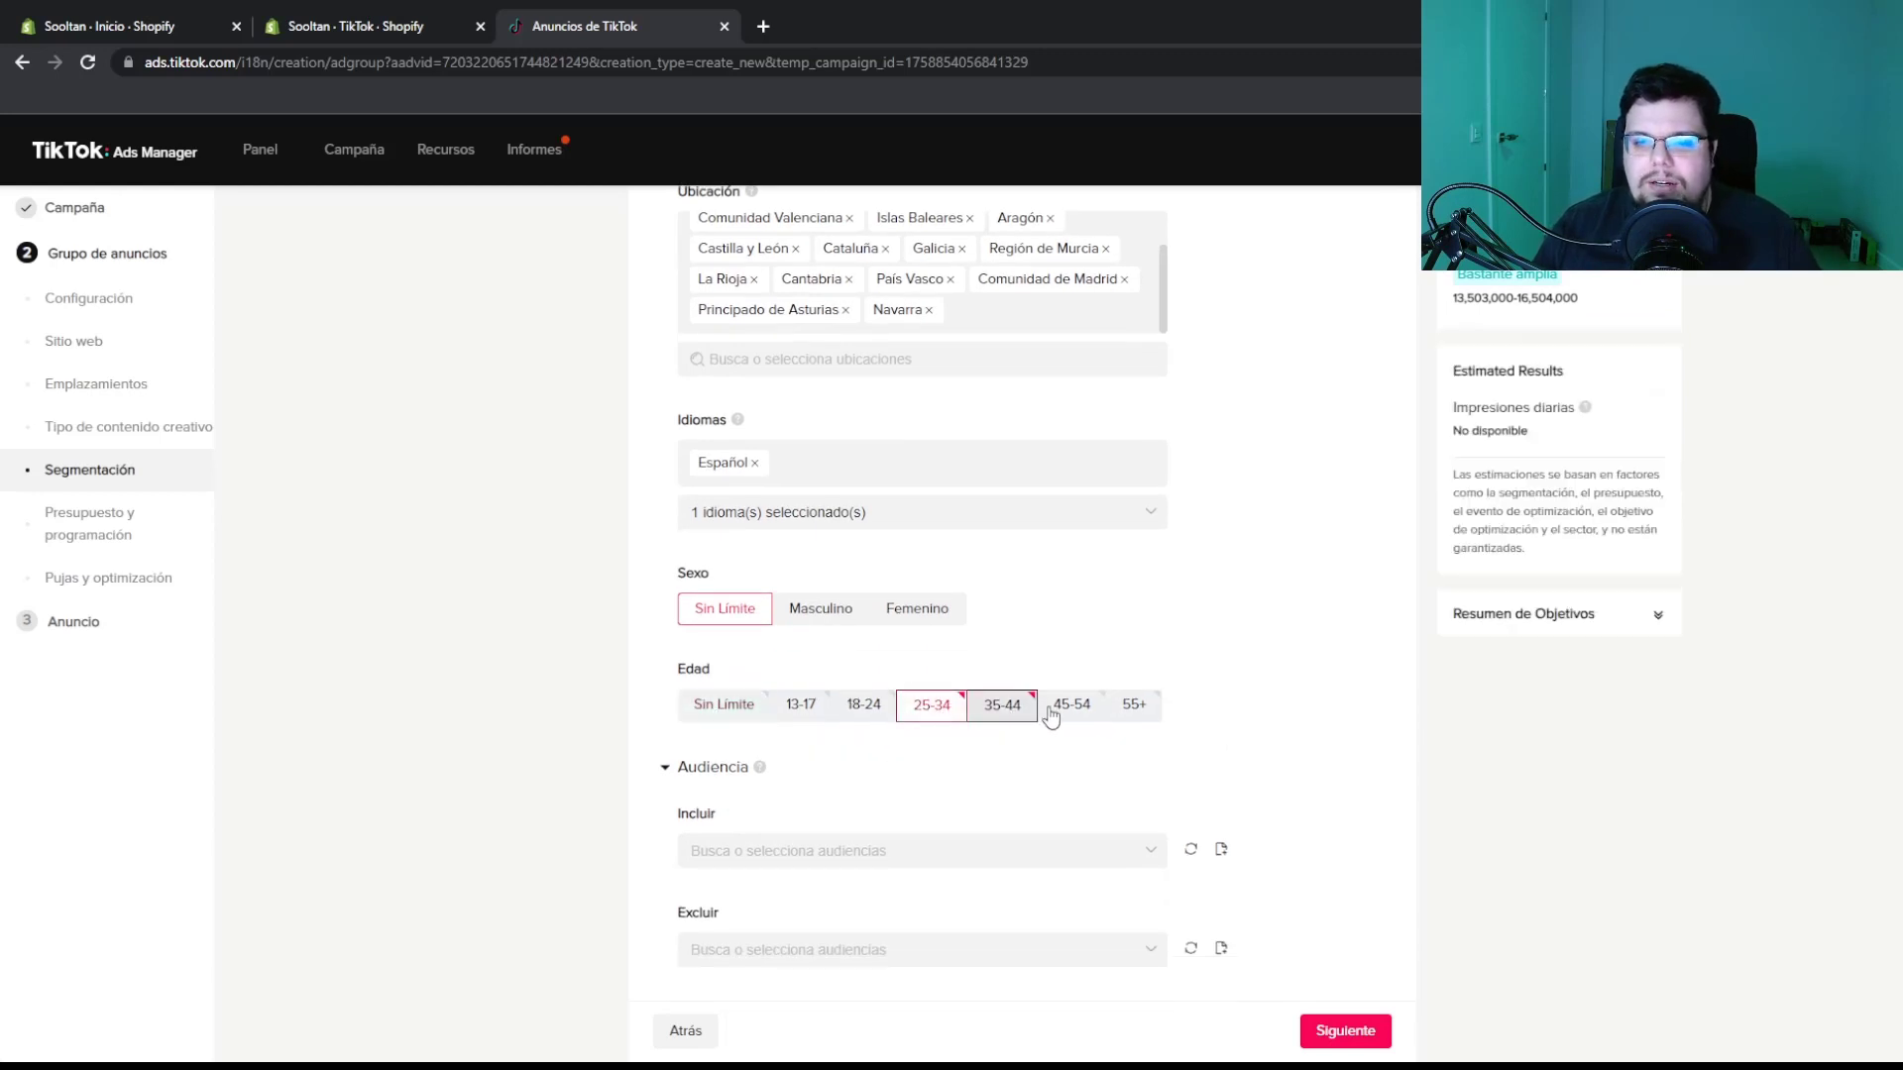
{"action": "left_click", "coordinate": [1071, 705]}
{"action": "left_click", "coordinate": [1135, 705]}
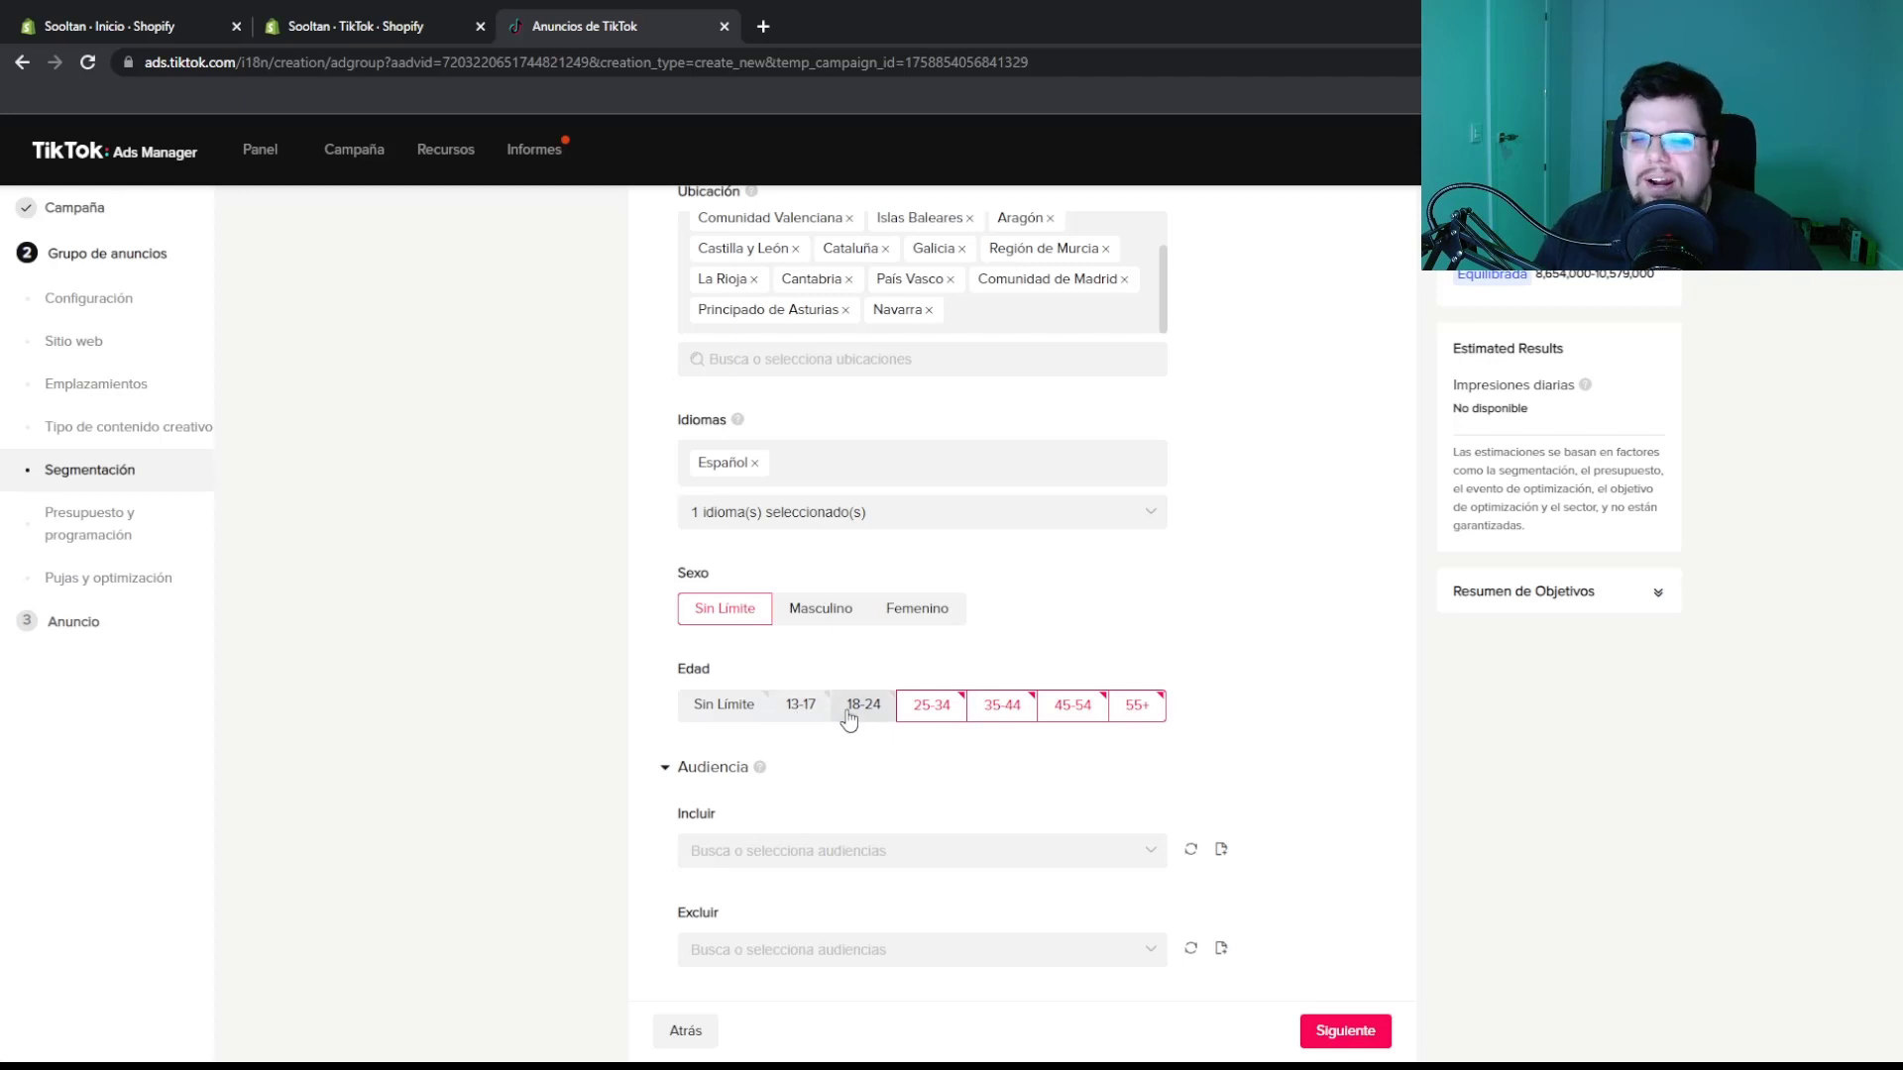
Collapse the Audiencia section and examine the recommended interest categories, including Tecnología y electrónica
{"action": "scroll", "coordinate": [850, 720], "scroll_direction": "down", "scroll_amount": 1}
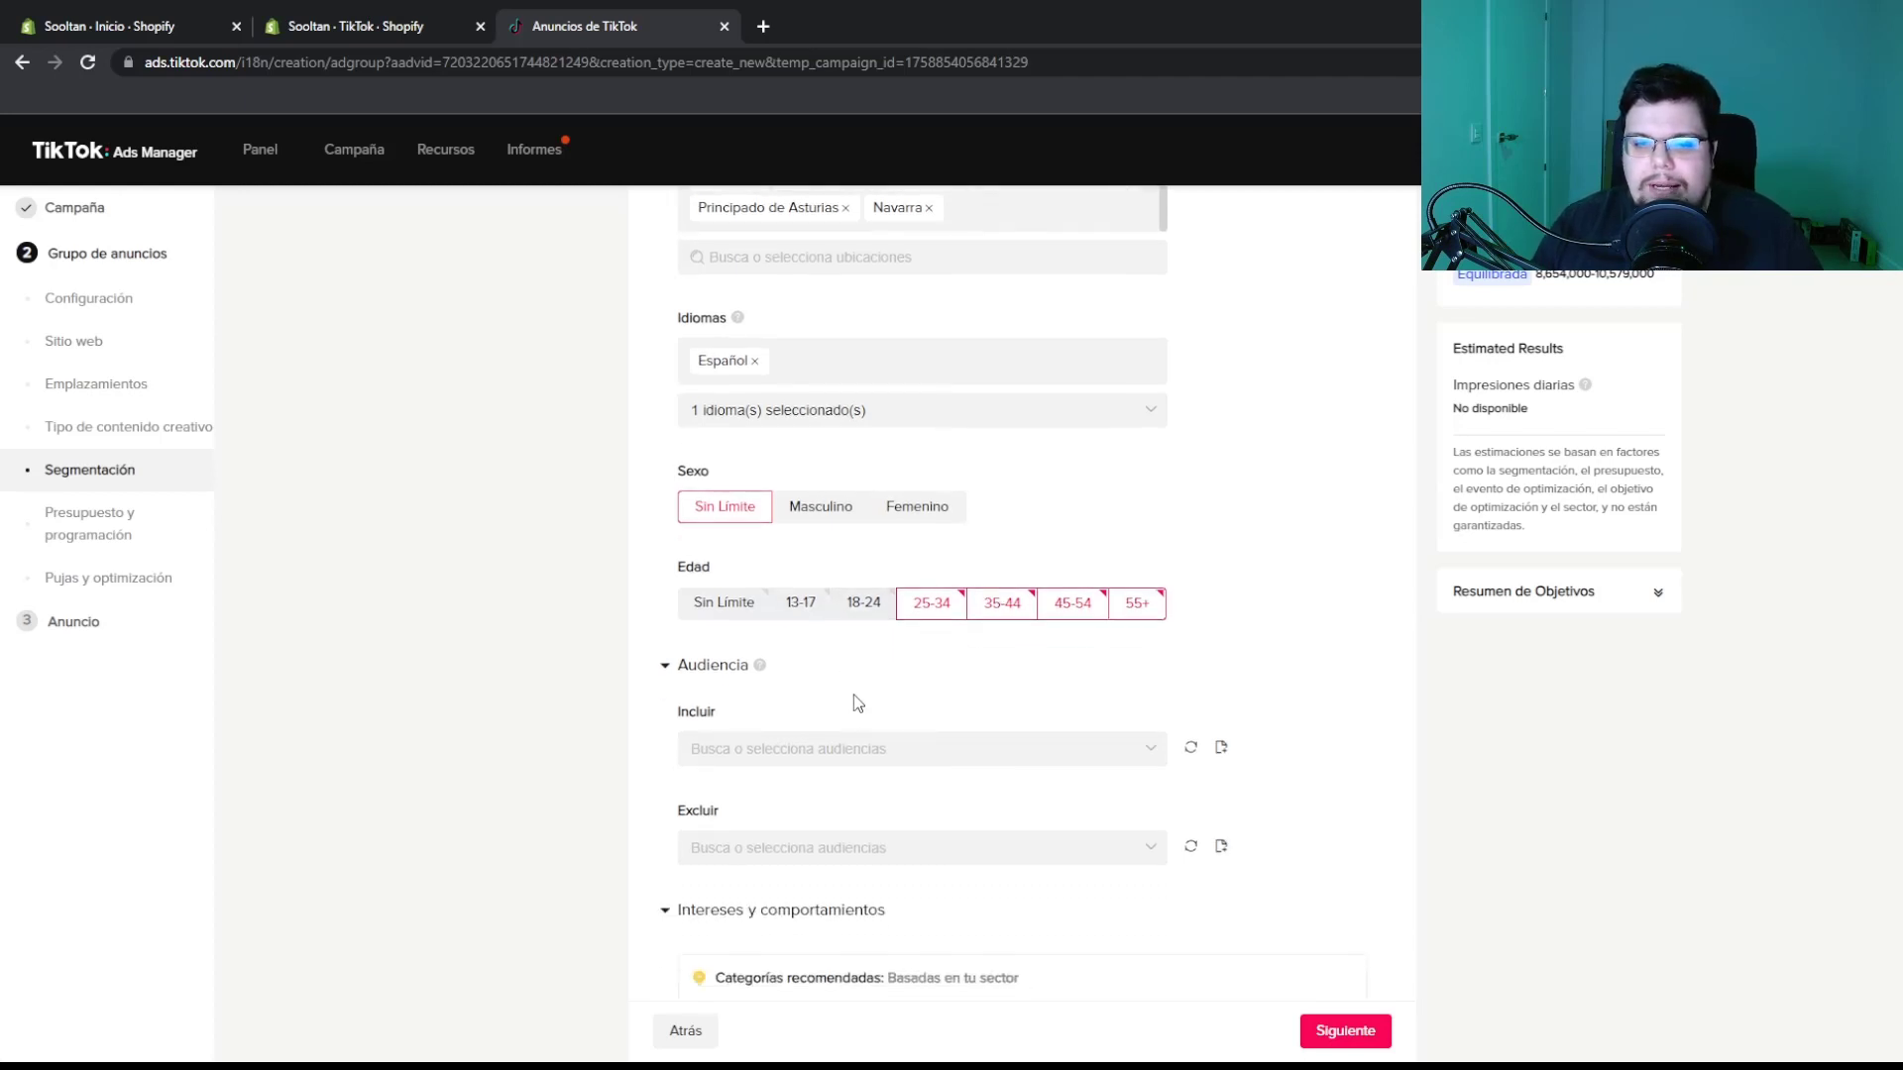
{"action": "scroll", "coordinate": [853, 705], "scroll_direction": "down", "scroll_amount": 1}
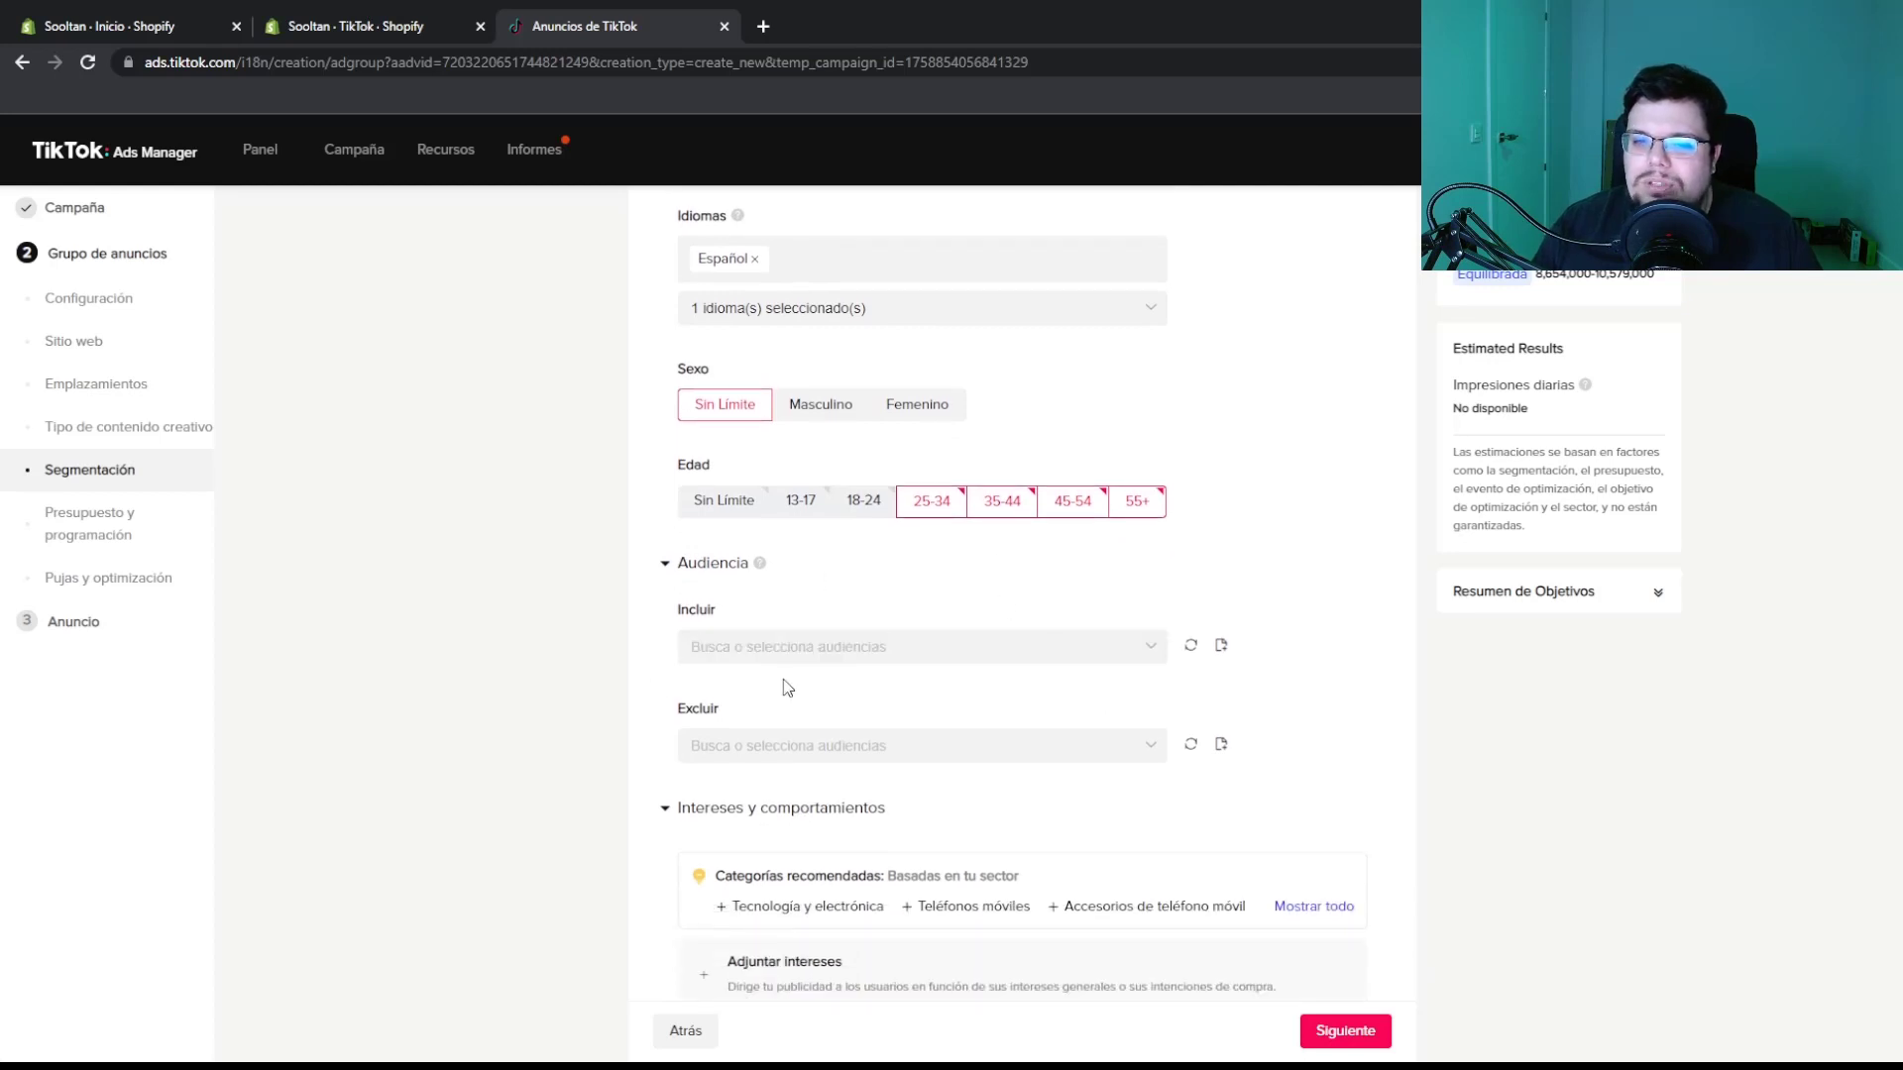
{"action": "scroll", "coordinate": [785, 693], "scroll_direction": "down", "scroll_amount": 2}
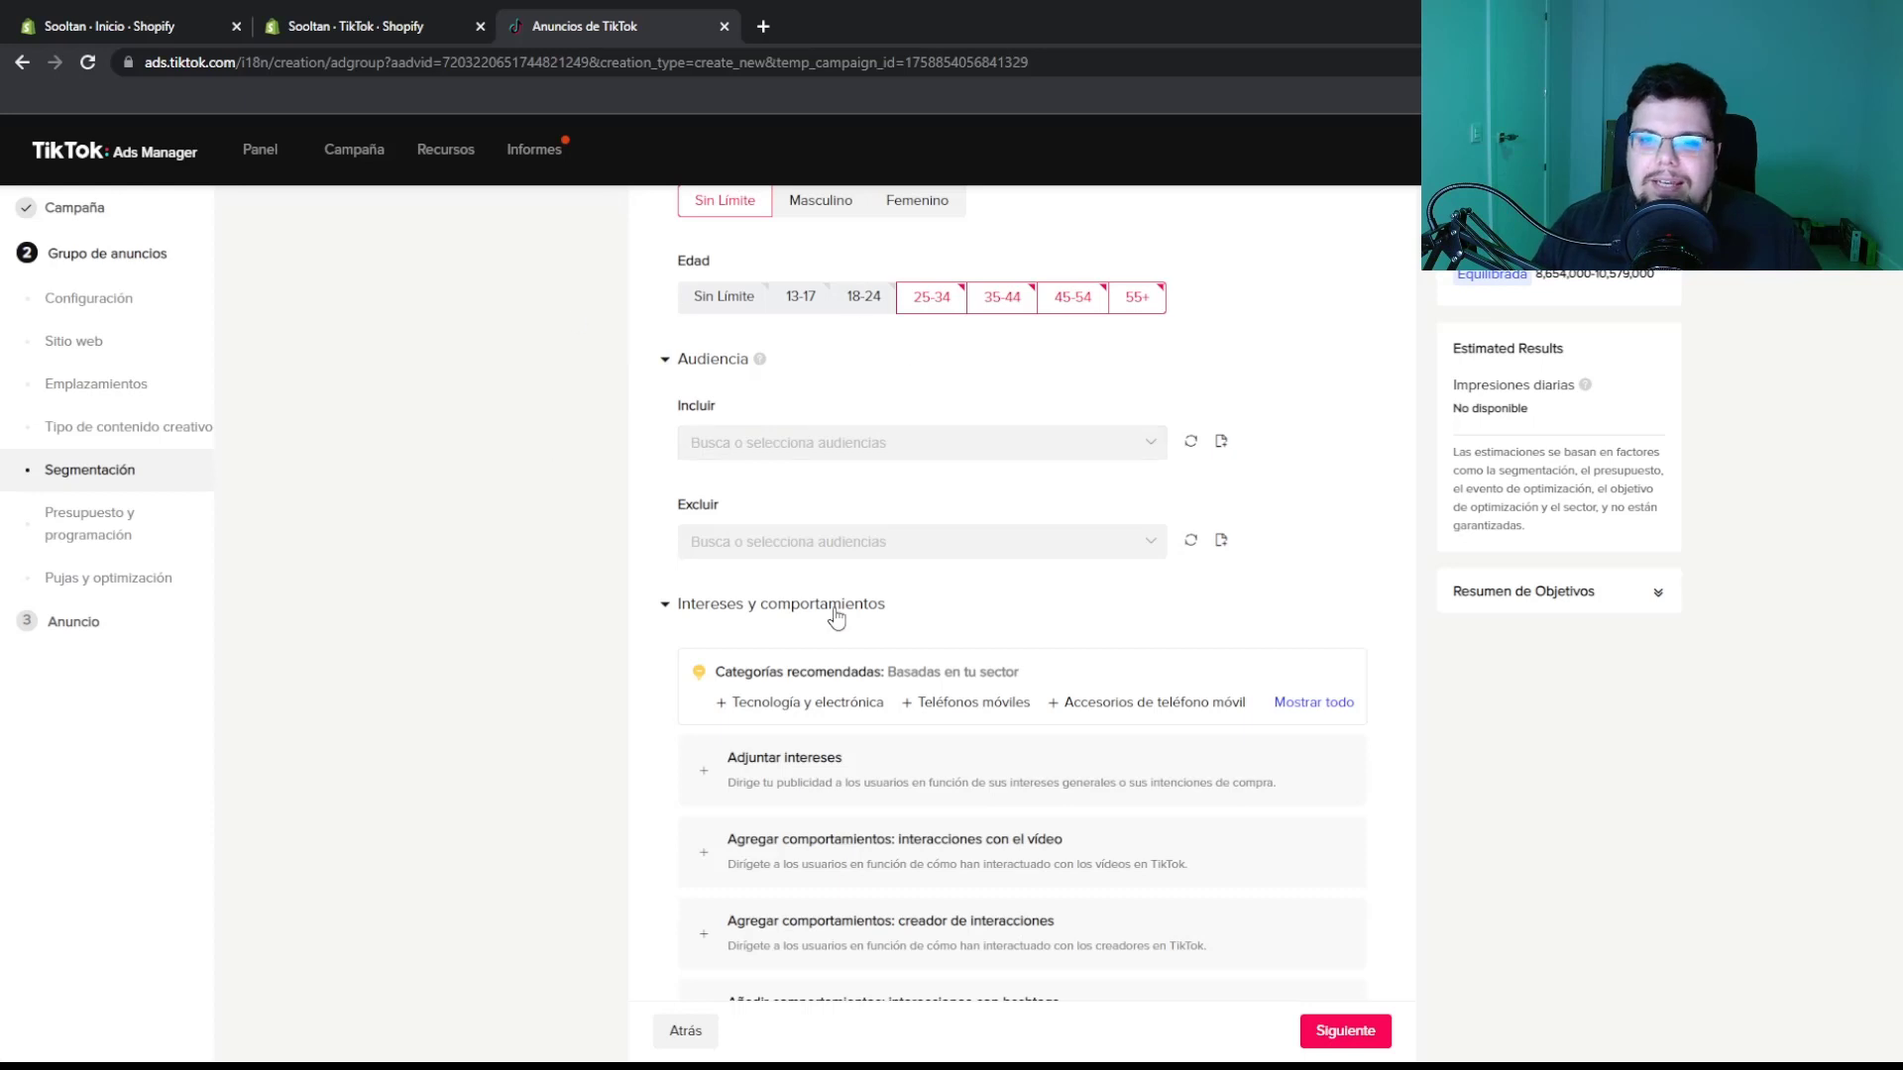
{"action": "left_click", "coordinate": [665, 362]}
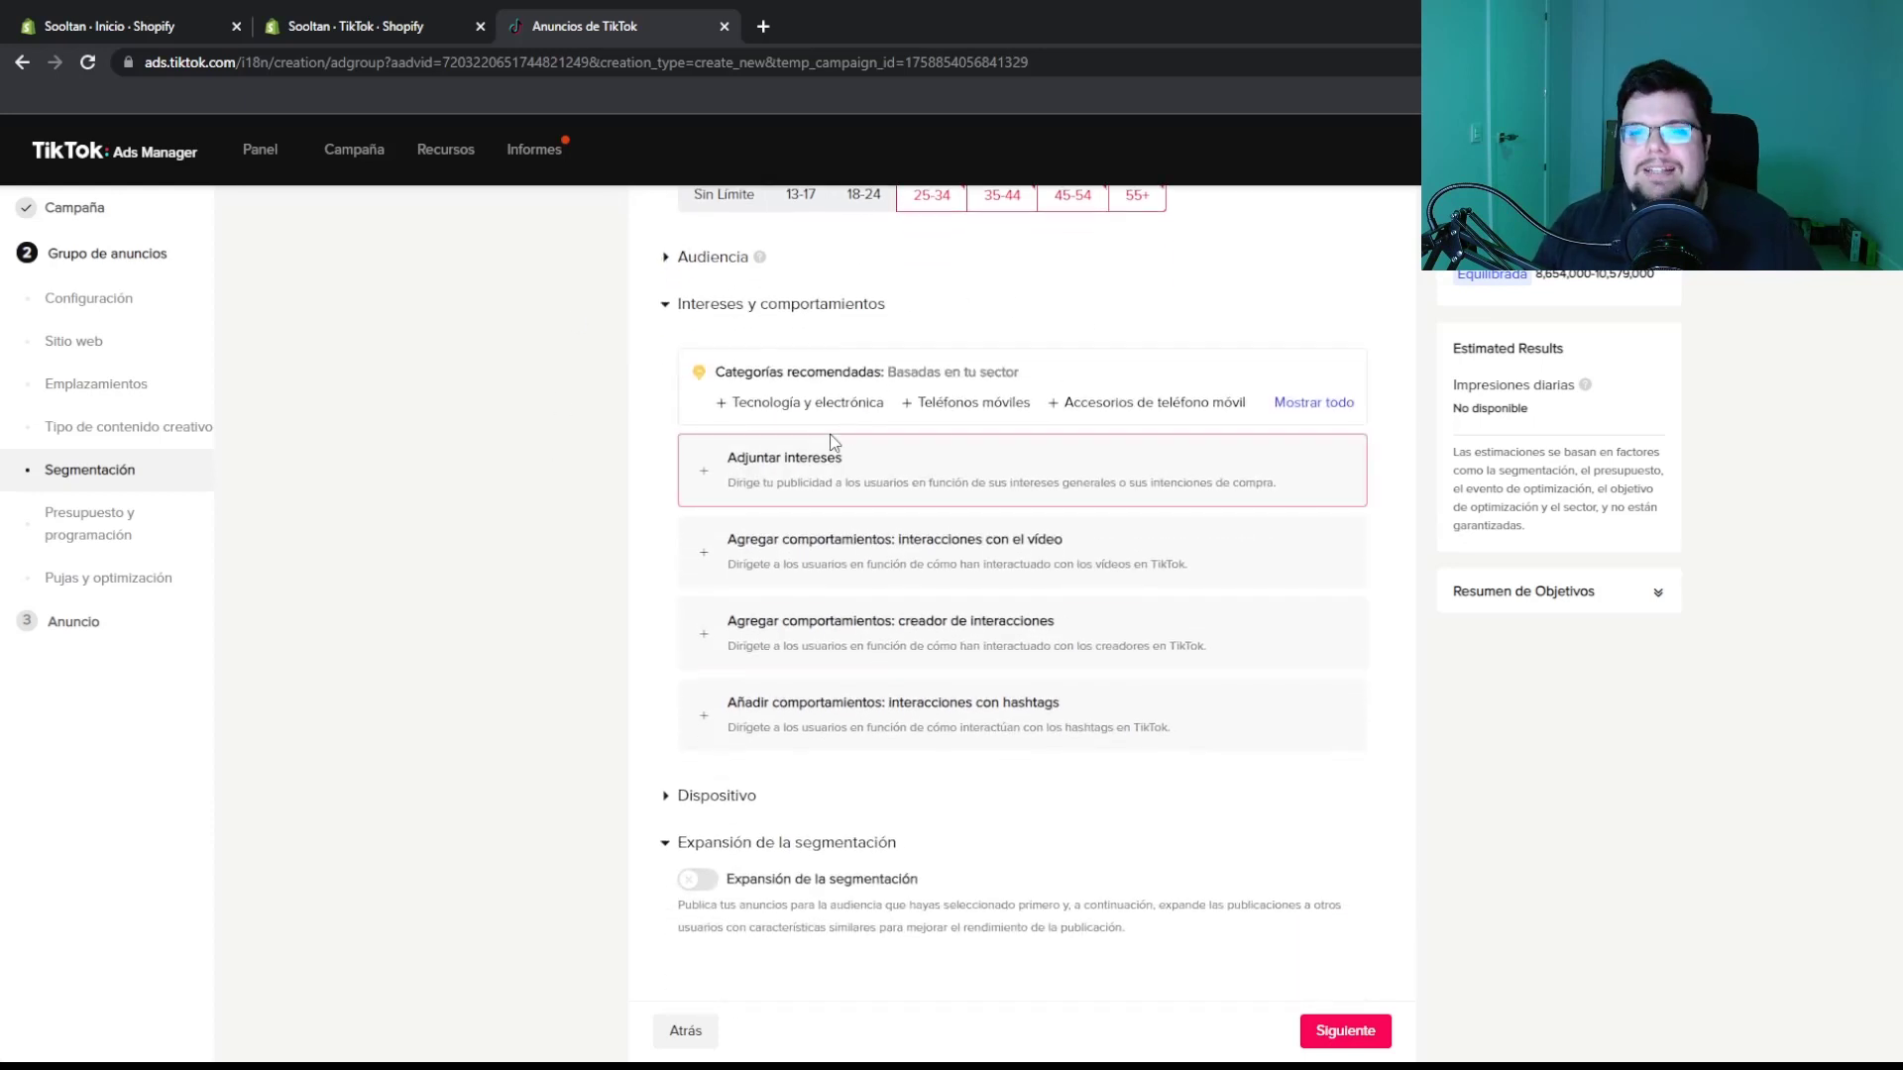
{"action": "mouse_move", "coordinate": [823, 414]}
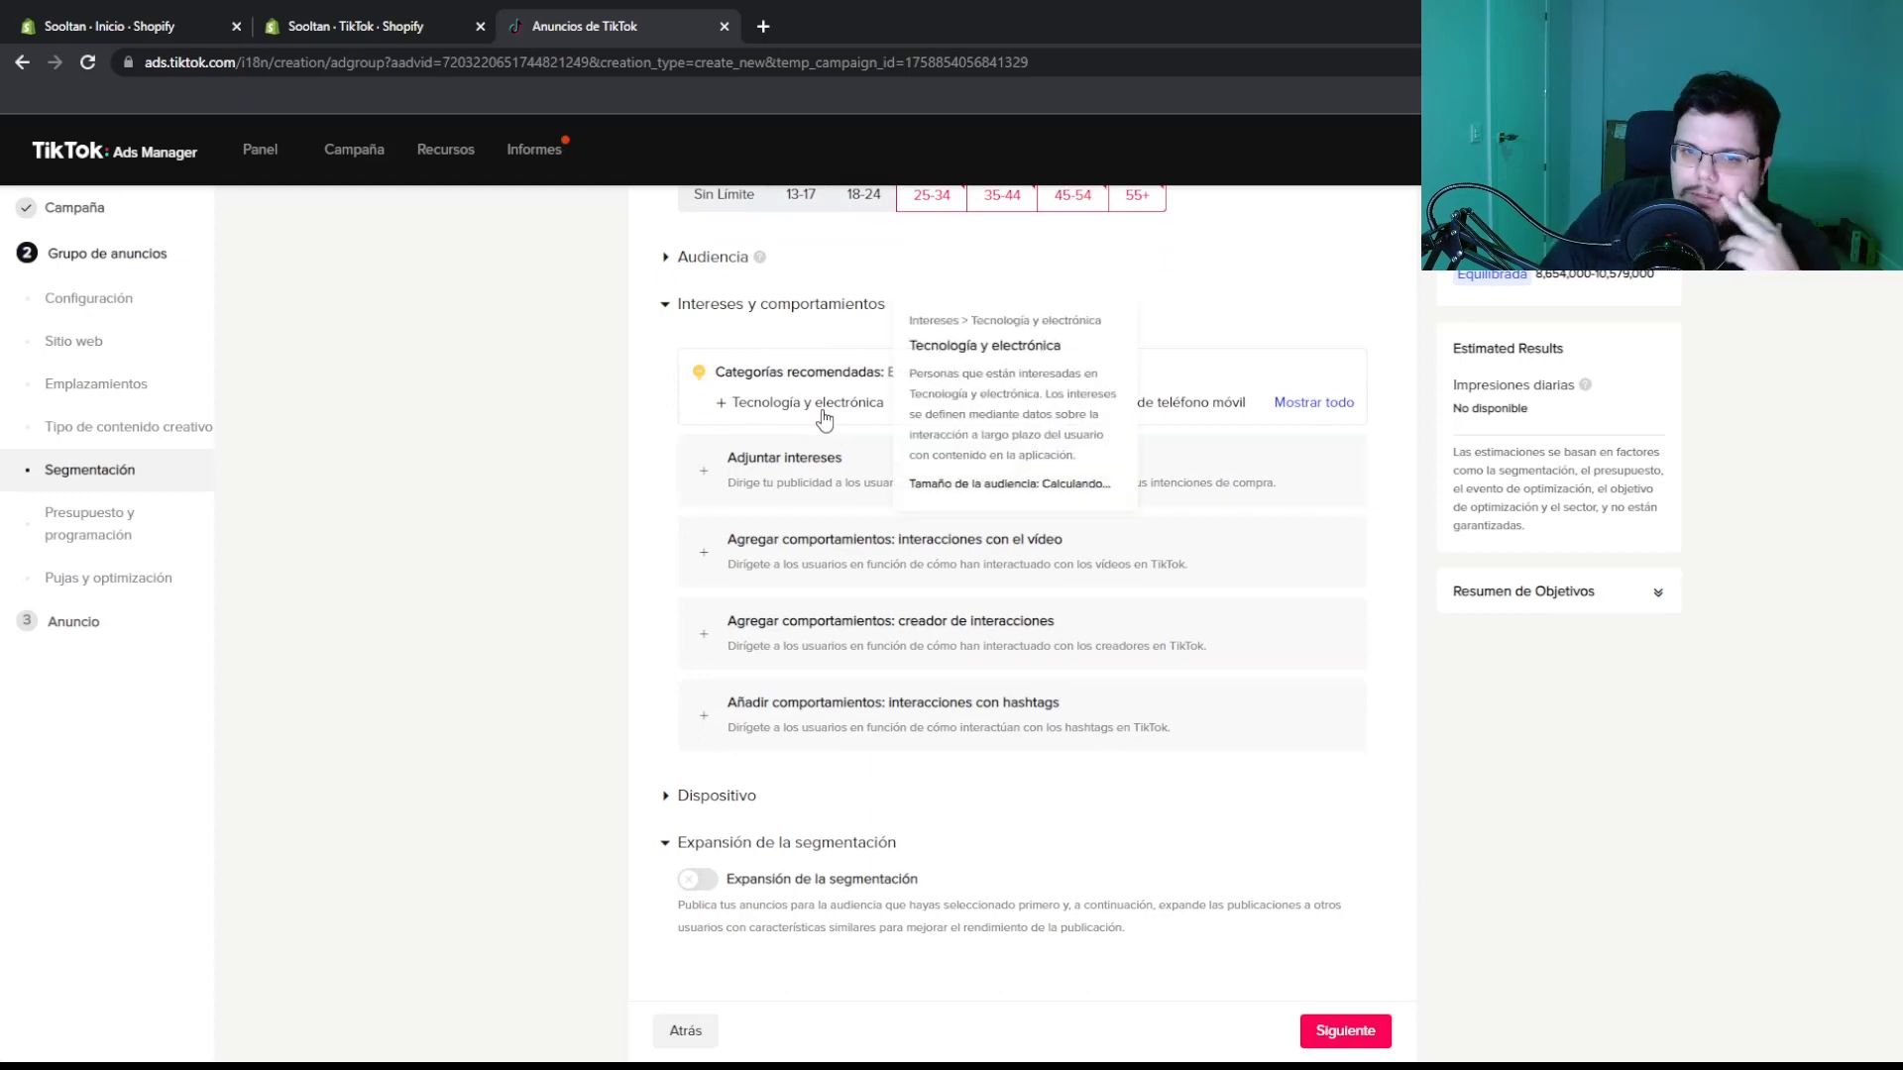
Return to the campaign level to review its configuration and continue back to the ad group setup
{"action": "scroll", "coordinate": [738, 456], "scroll_direction": "up", "scroll_amount": 7}
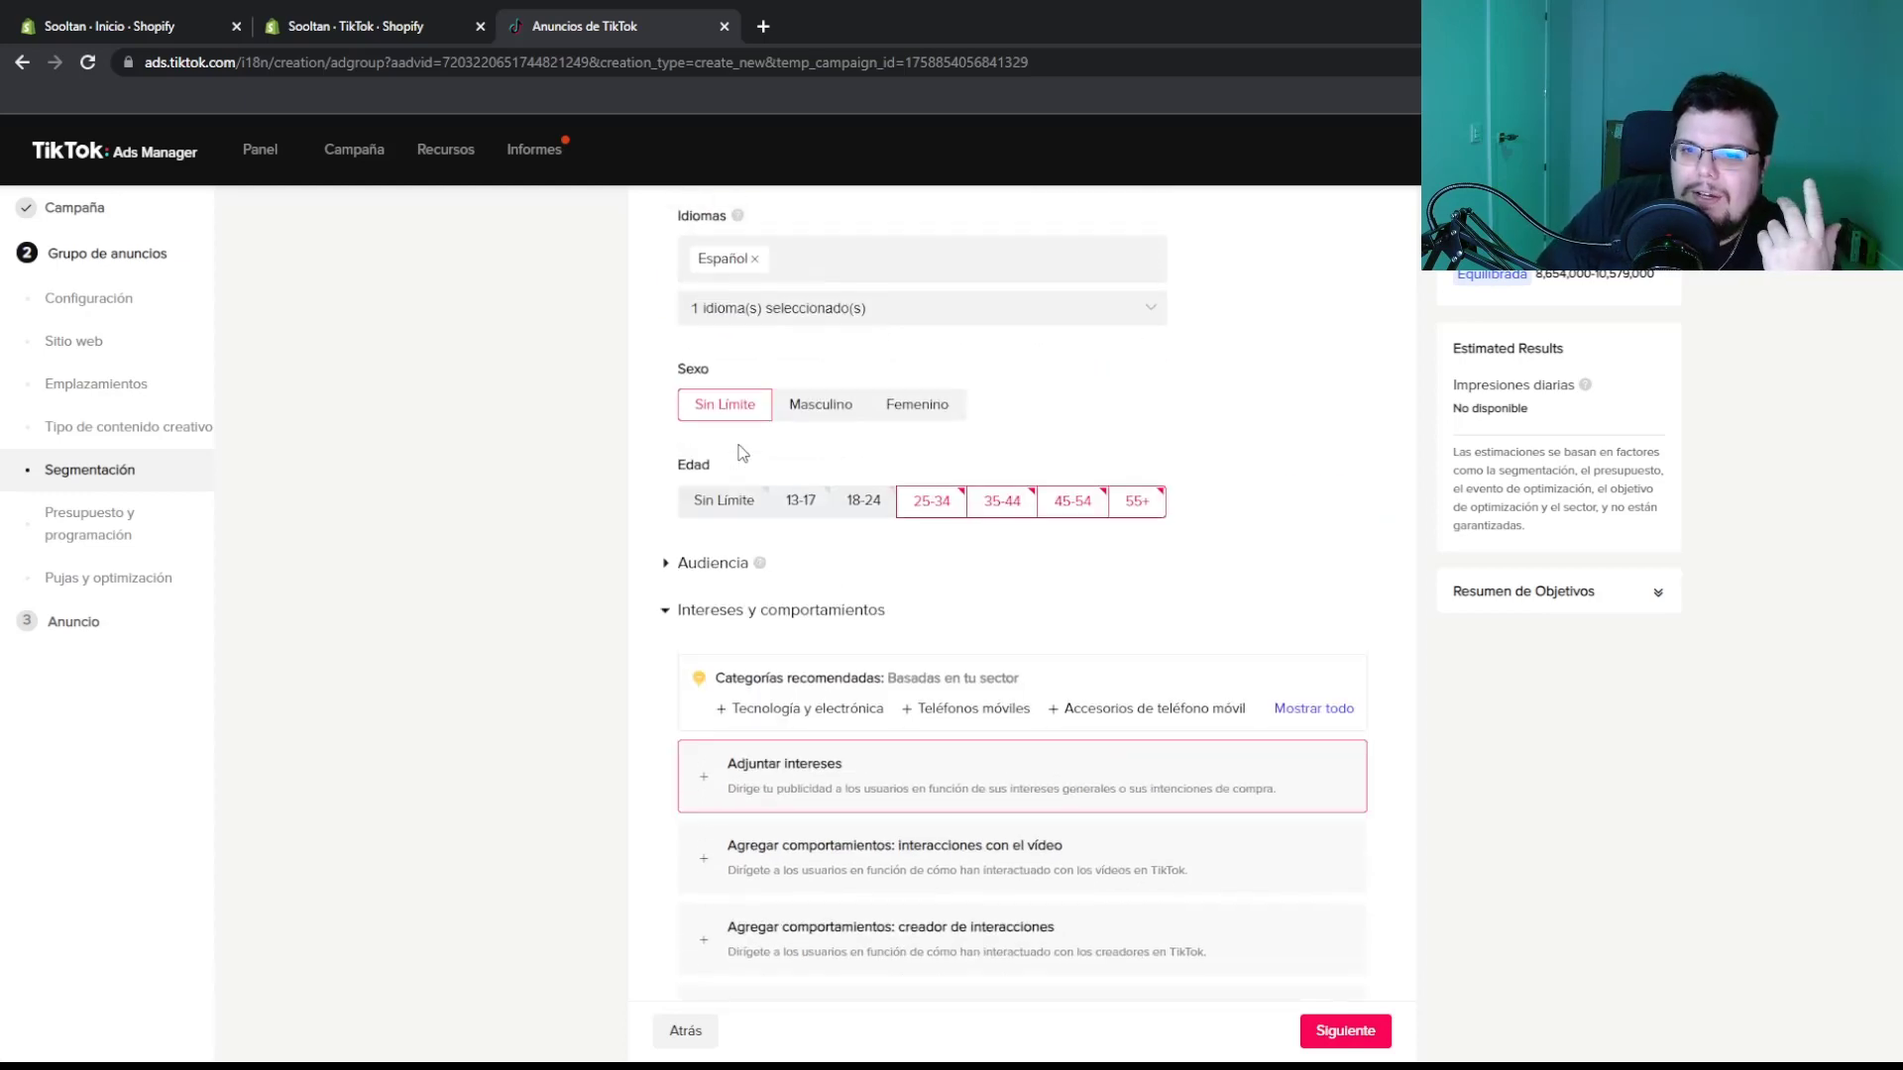
{"action": "scroll", "coordinate": [741, 456], "scroll_direction": "up", "scroll_amount": 2}
{"action": "scroll", "coordinate": [642, 436], "scroll_direction": "up", "scroll_amount": 8}
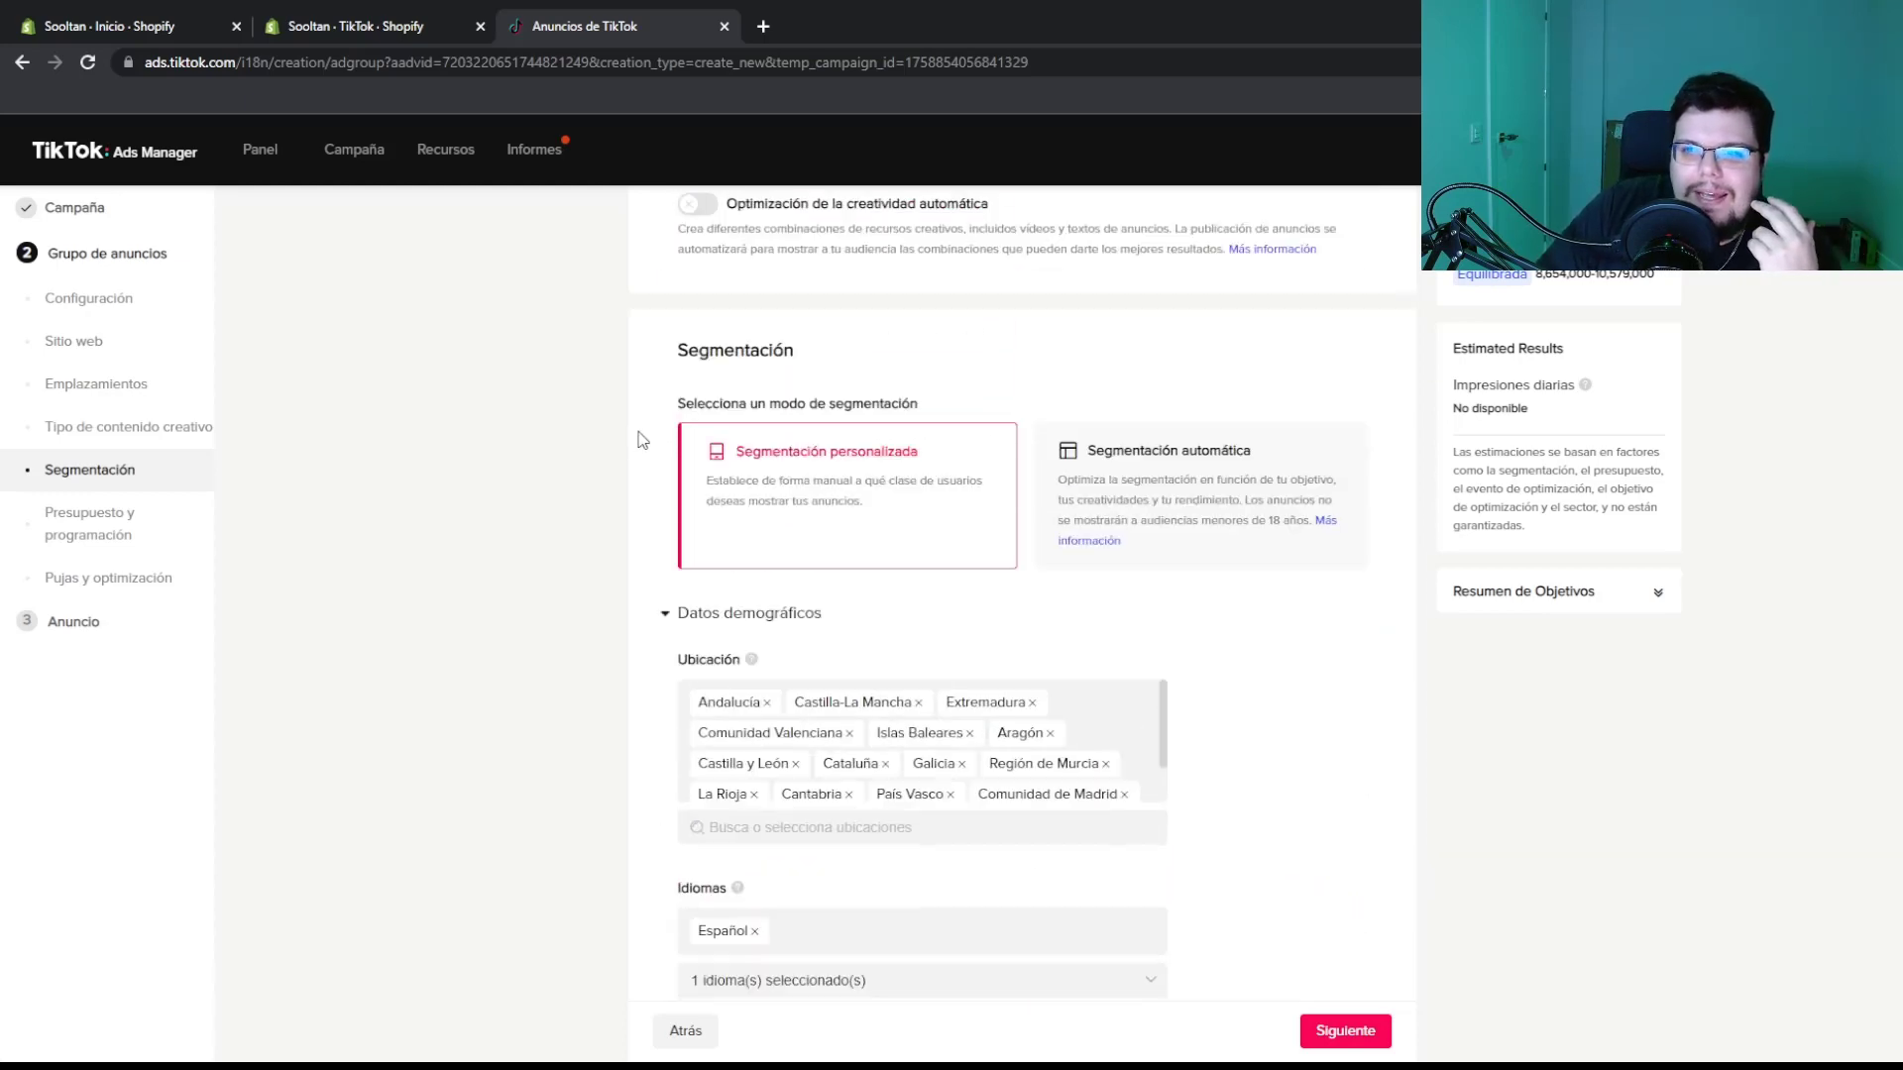
{"action": "scroll", "coordinate": [646, 439], "scroll_direction": "up", "scroll_amount": 6}
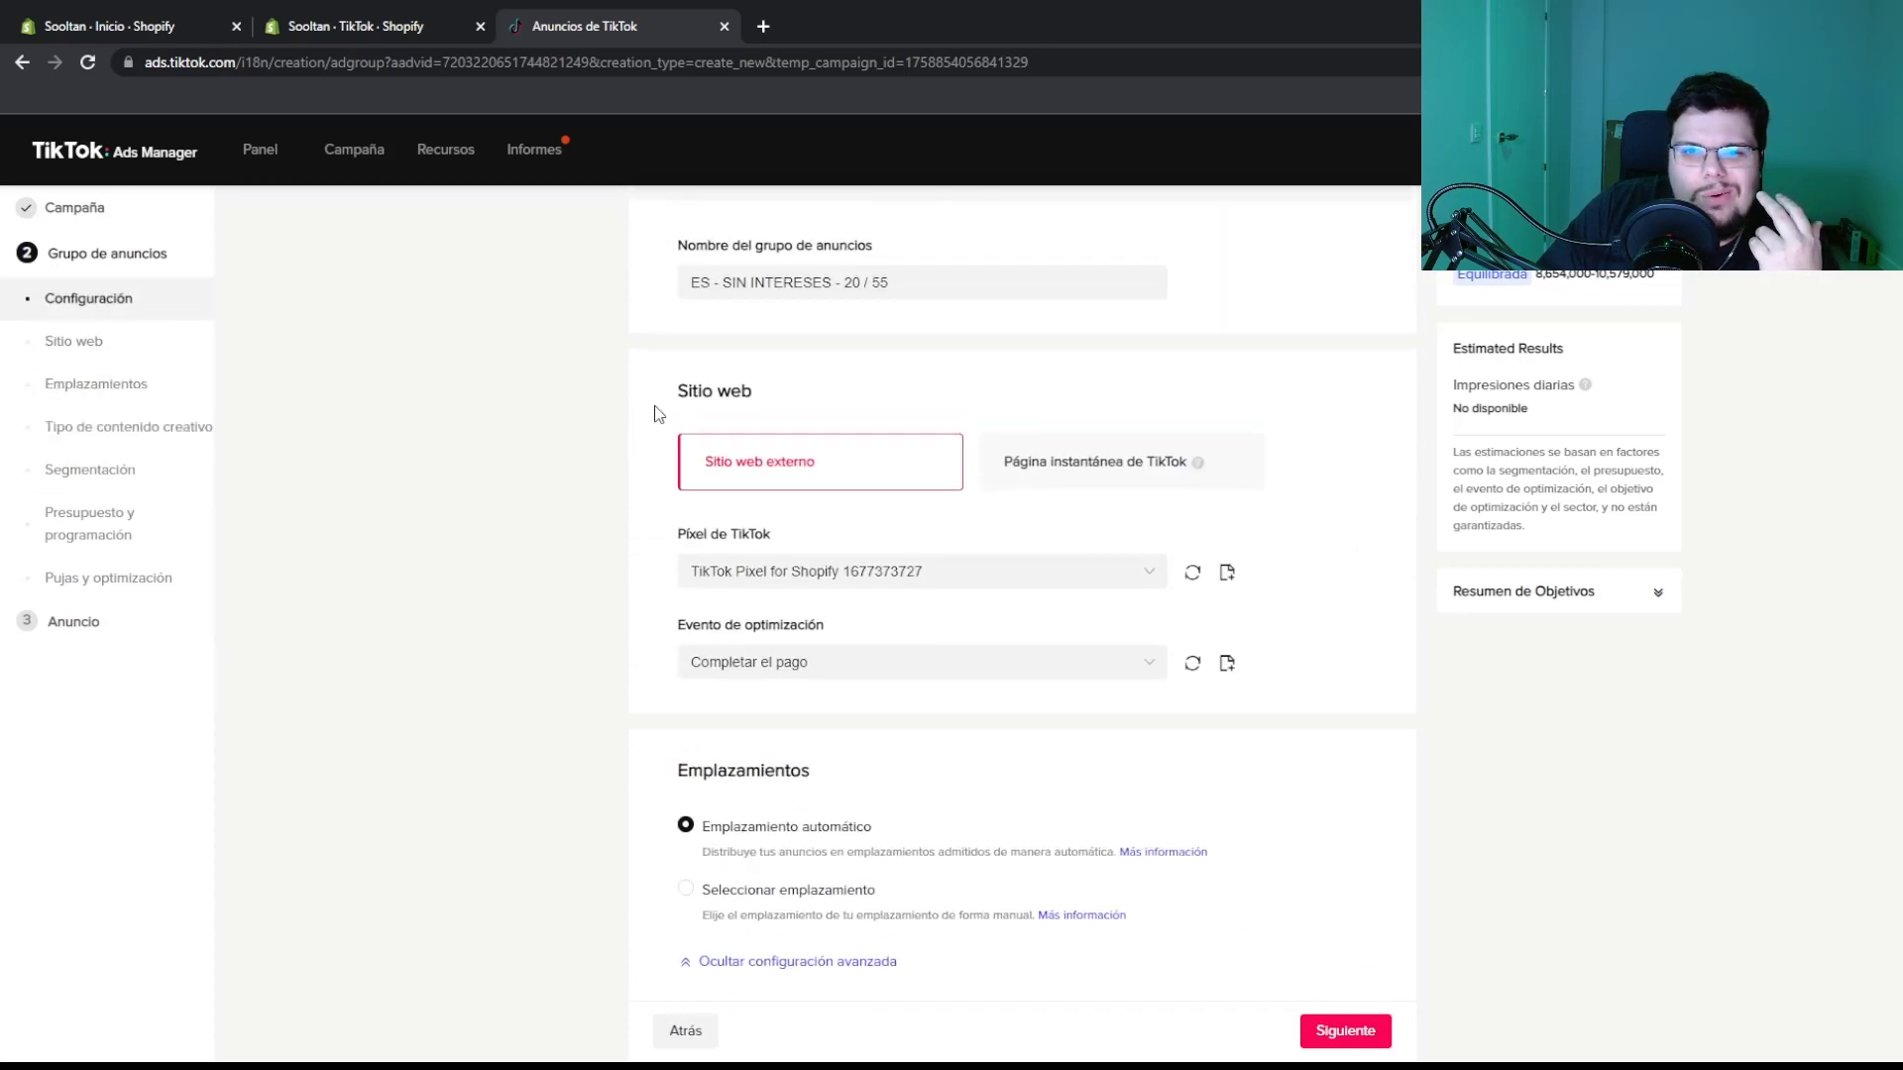
{"action": "left_click", "coordinate": [76, 216]}
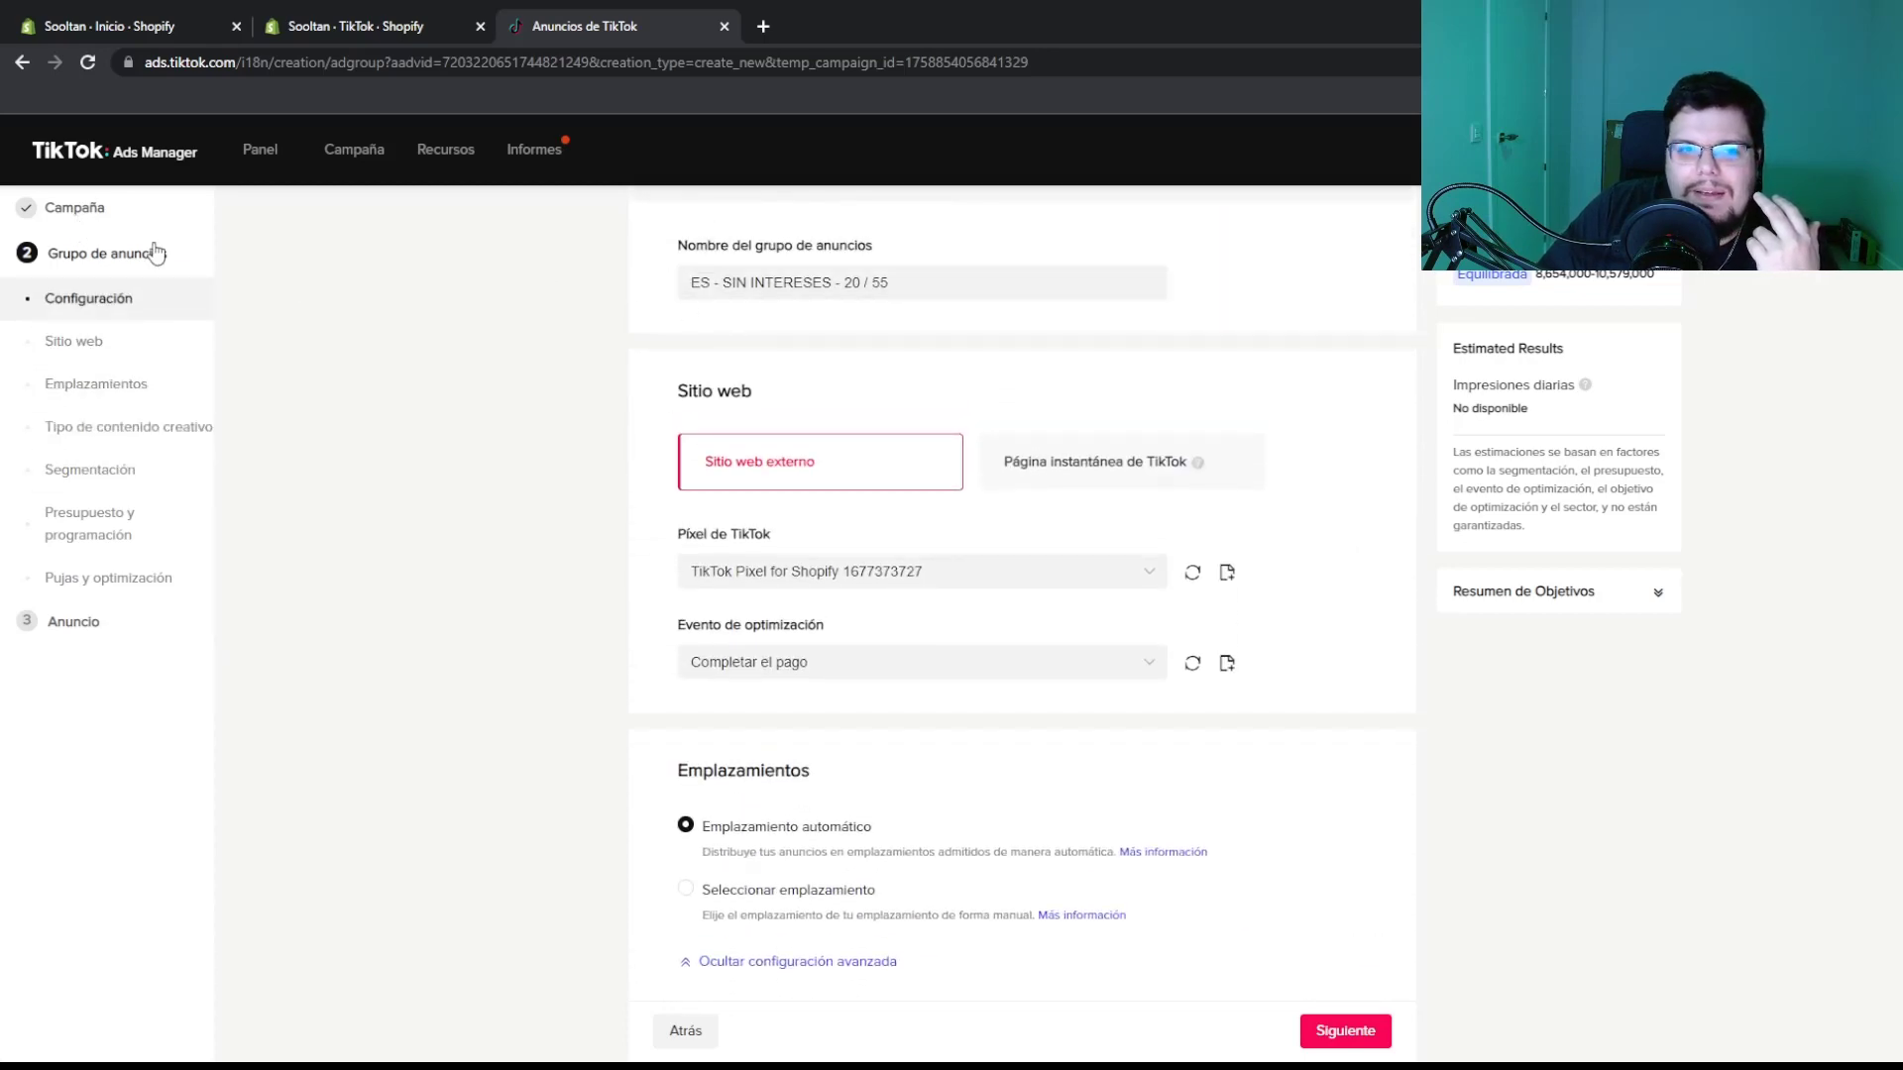
{"action": "scroll", "coordinate": [719, 561], "scroll_direction": "down", "scroll_amount": 5}
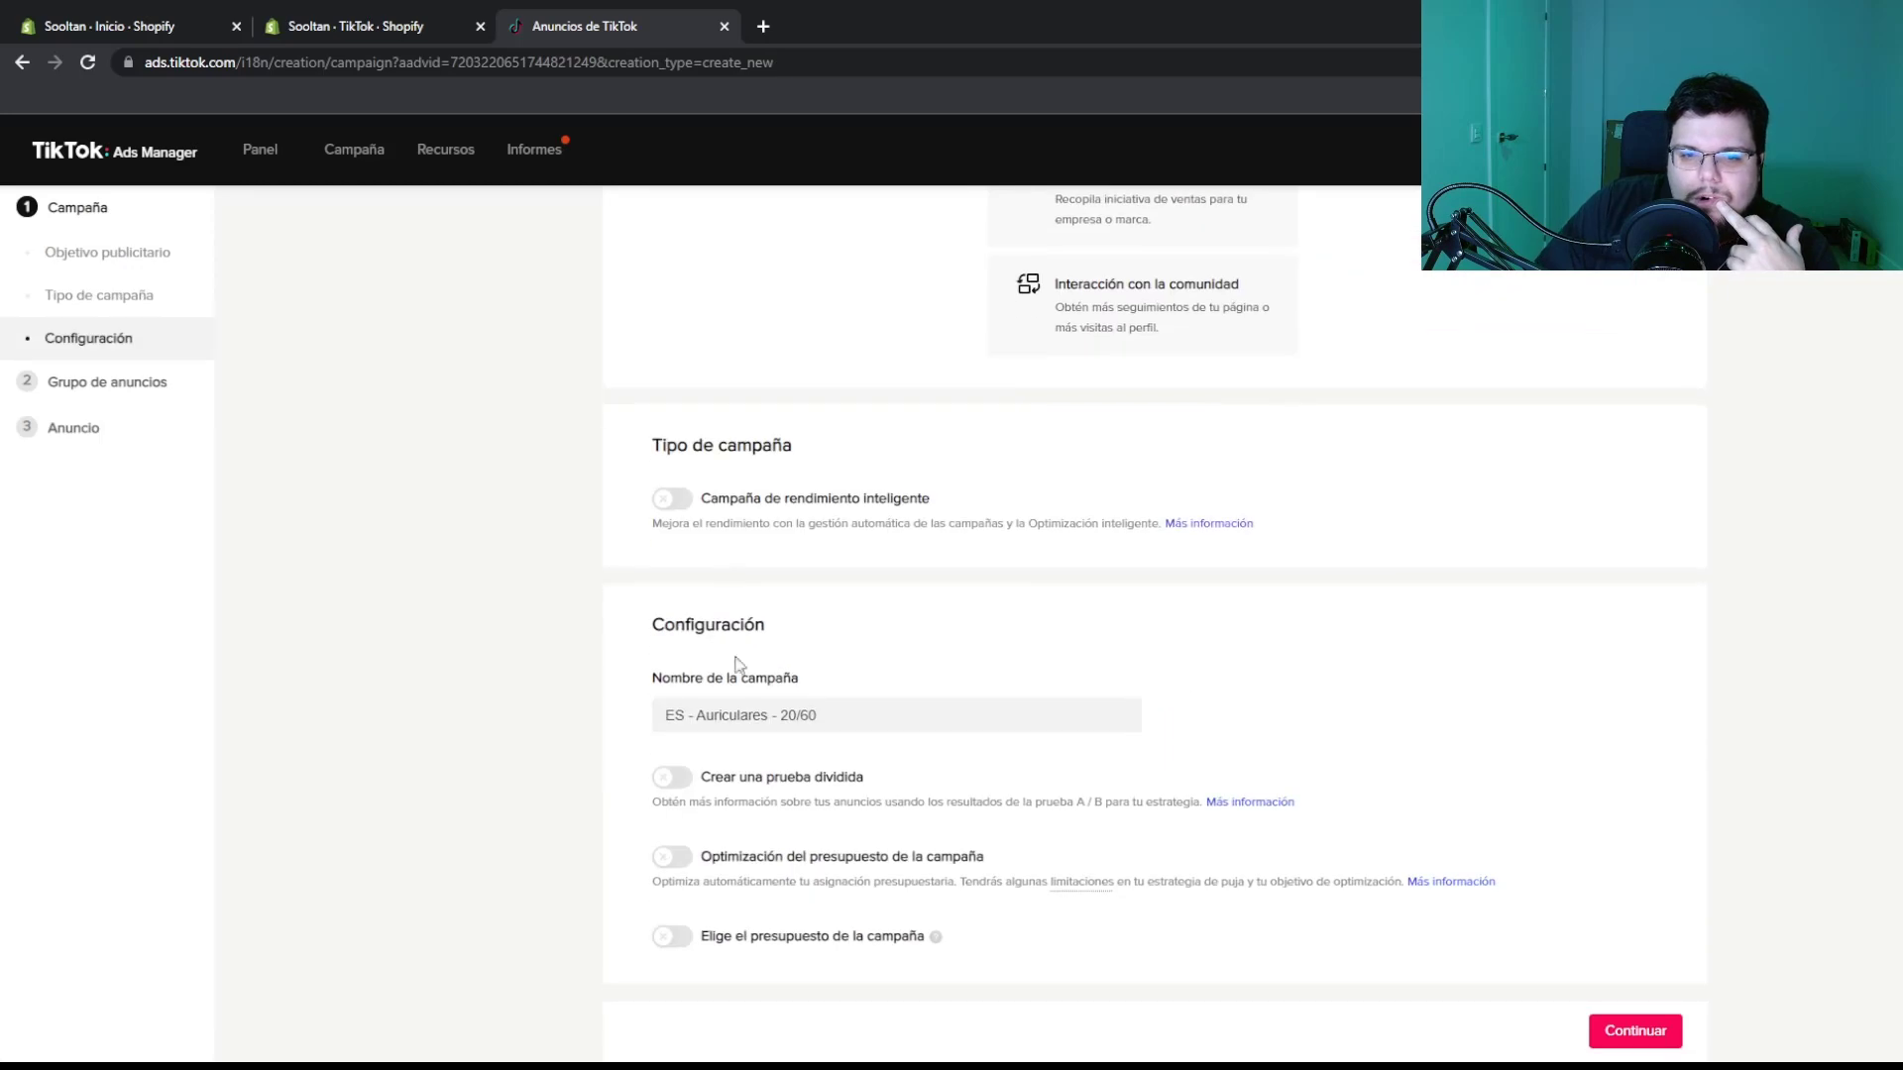
{"action": "left_click", "coordinate": [1625, 1034]}
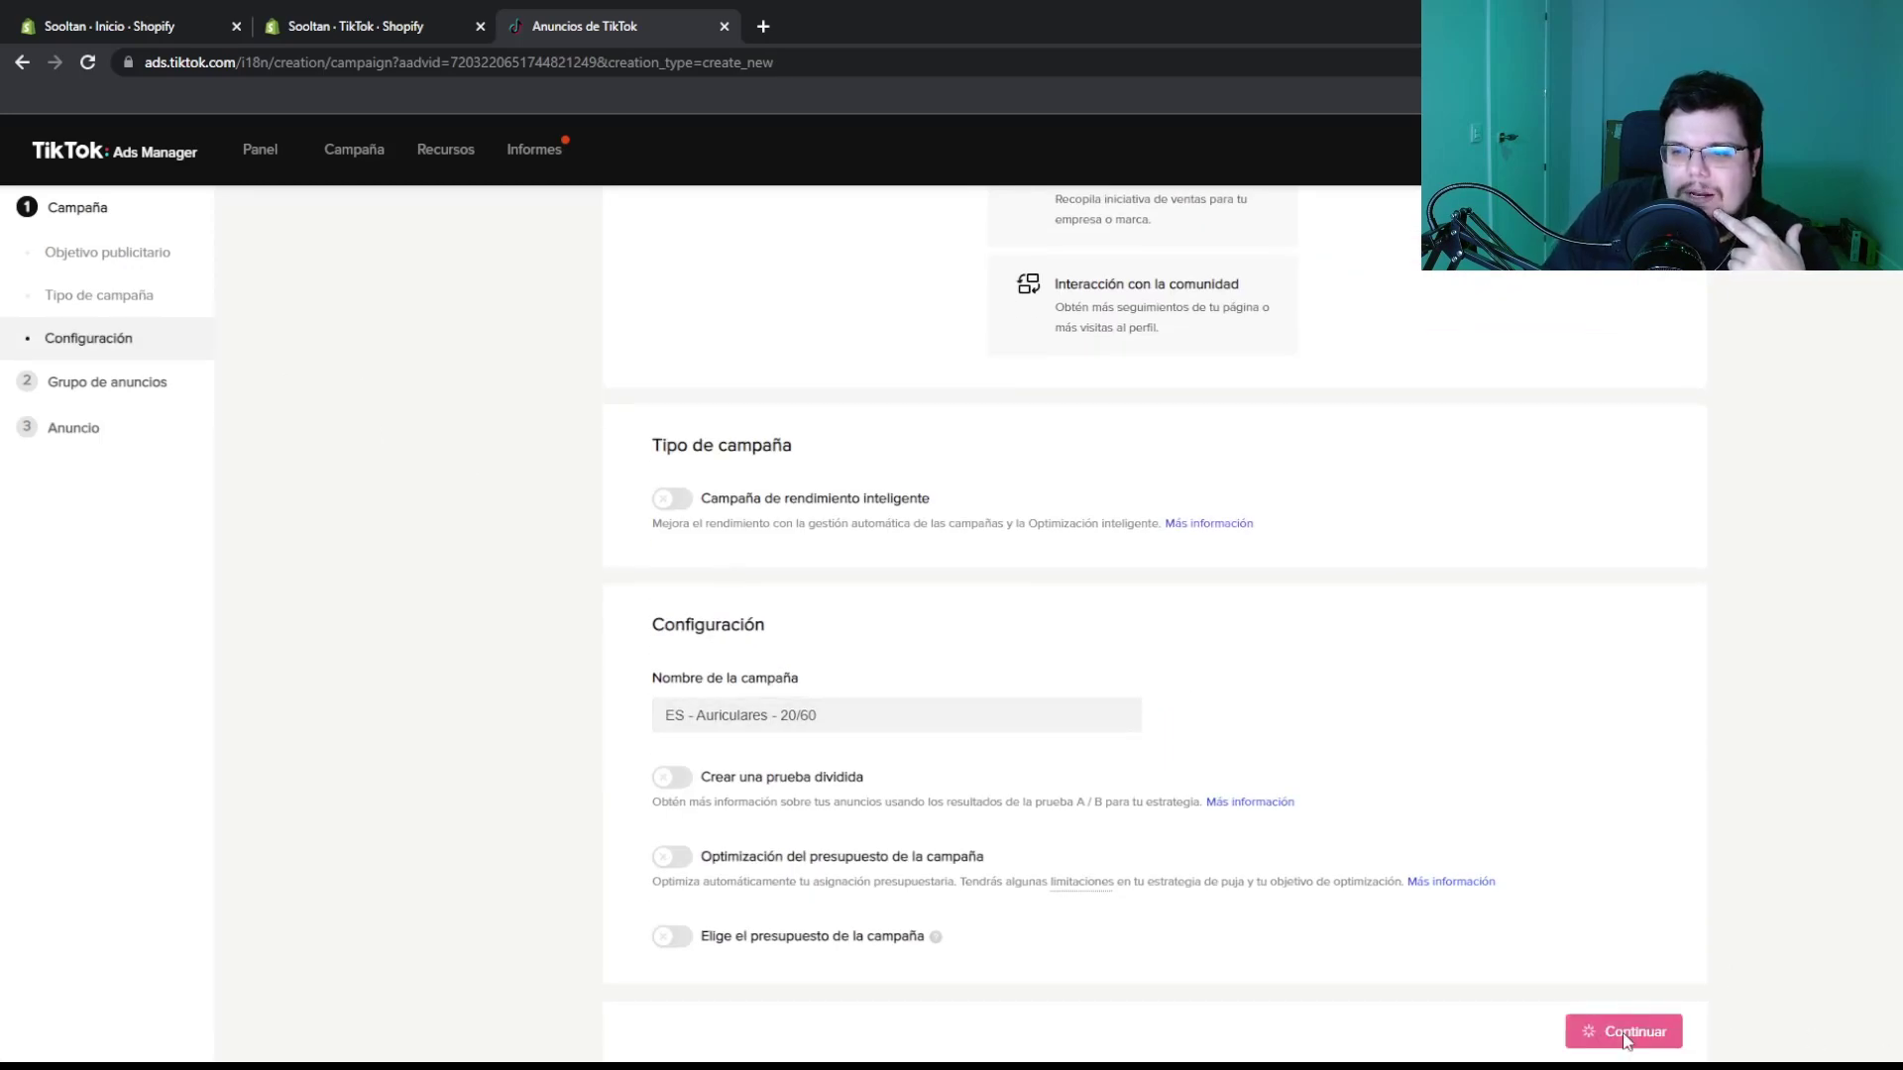
Examine the full list of recommended interest categories in the ad group's Intereses y comportamientos section
{"action": "scroll", "coordinate": [879, 723], "scroll_direction": "down", "scroll_amount": 12}
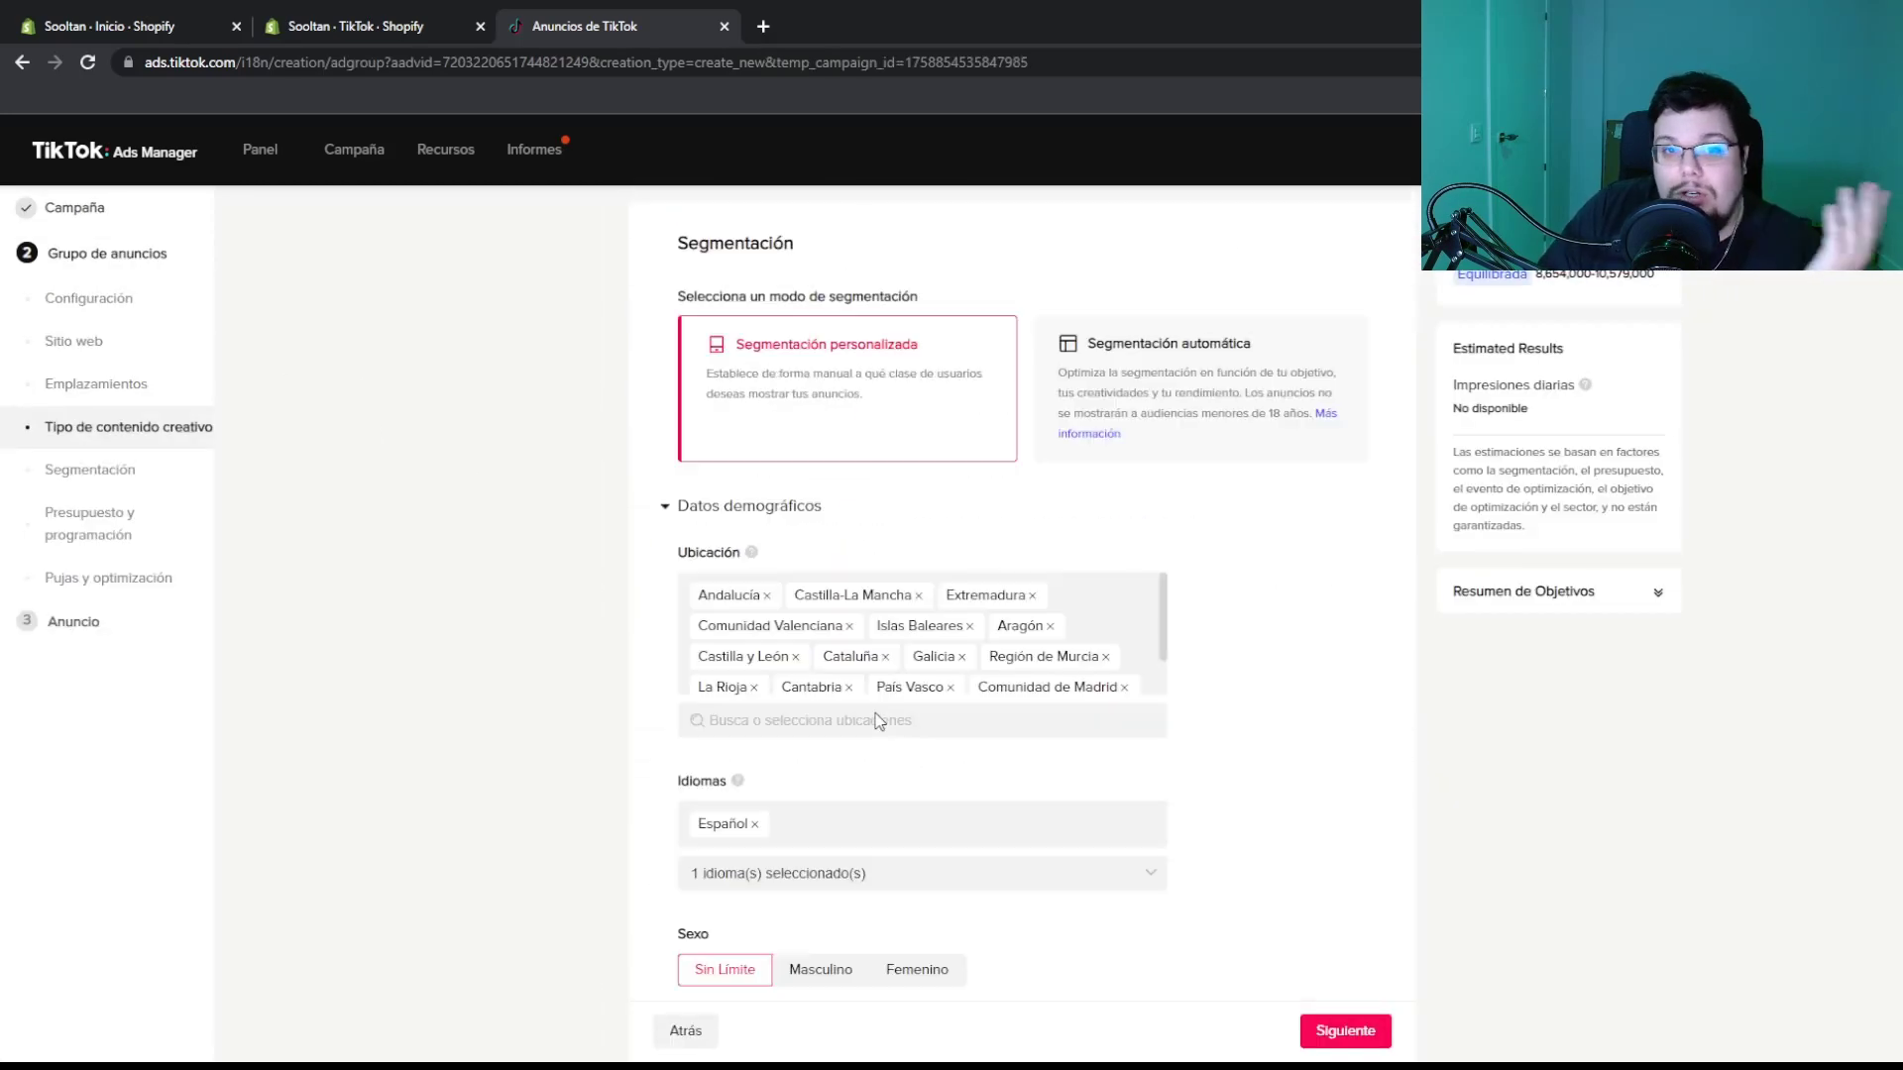
{"action": "scroll", "coordinate": [872, 721], "scroll_direction": "down", "scroll_amount": 2}
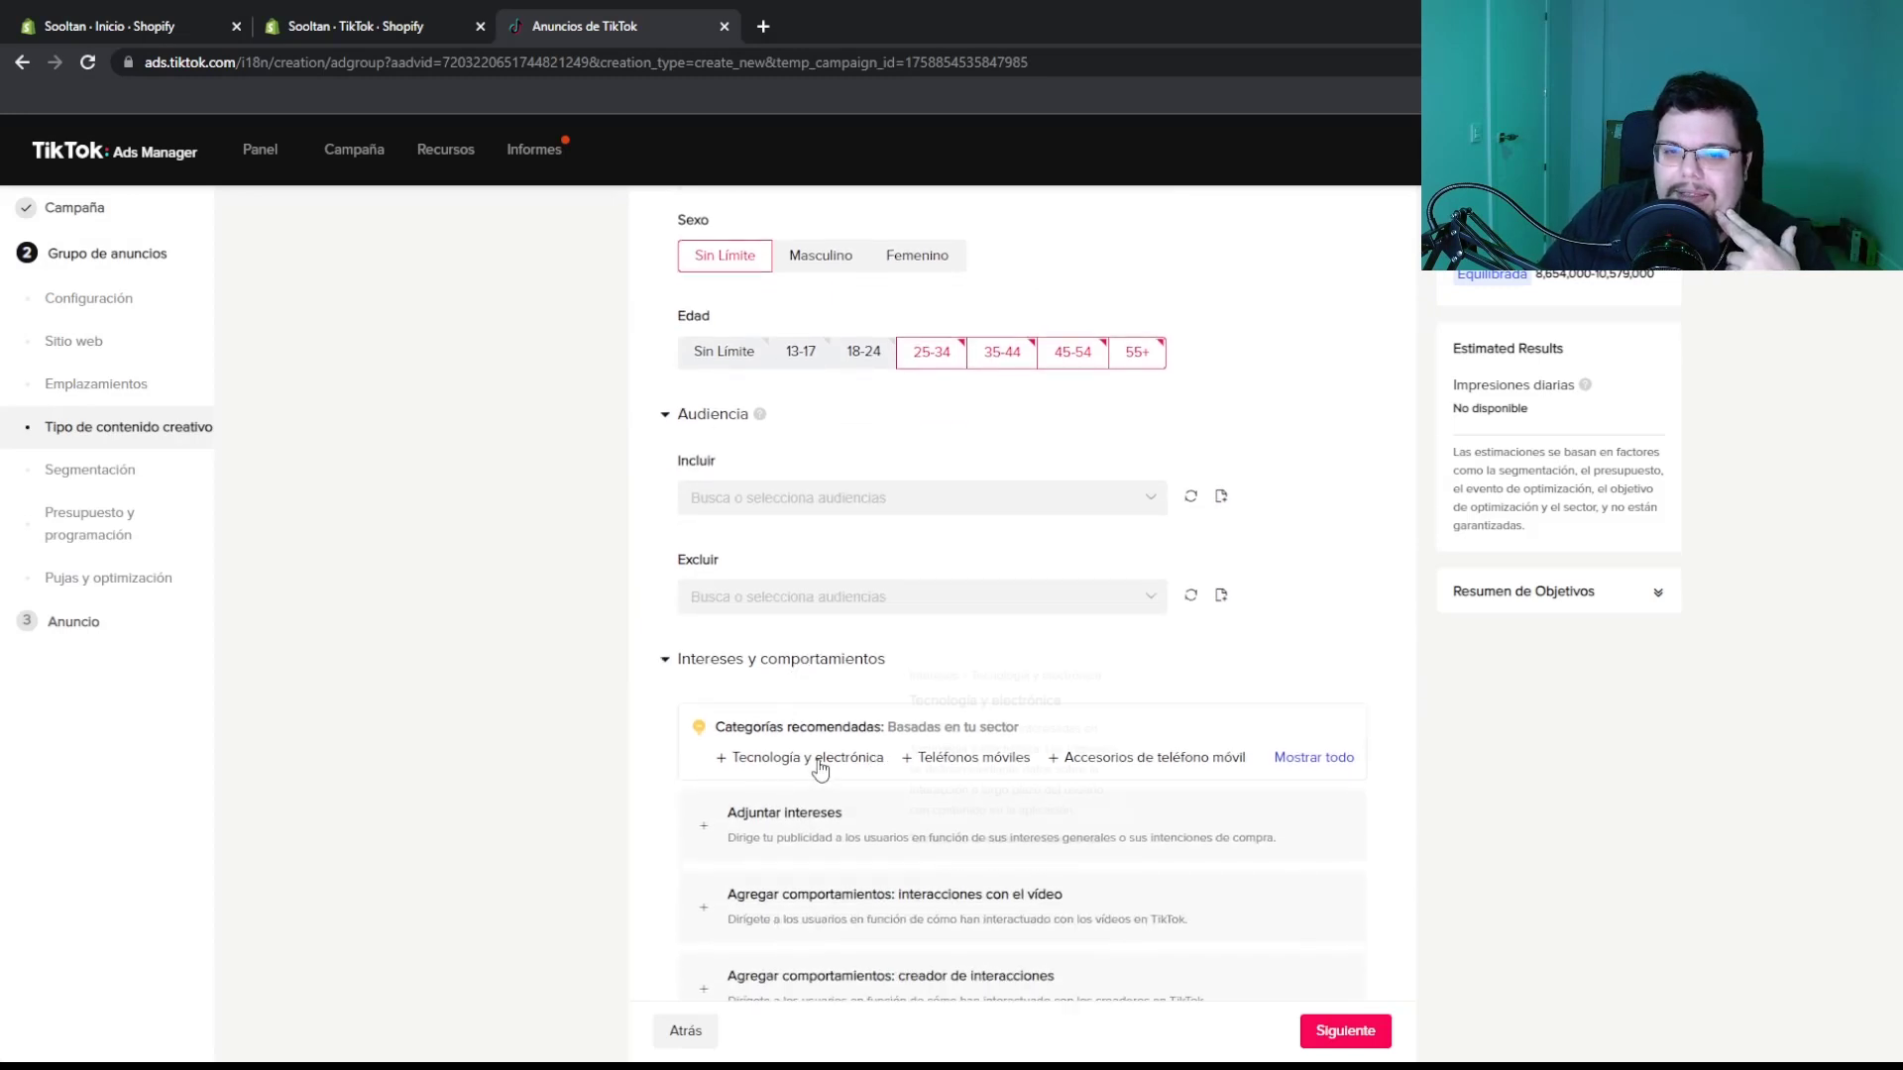
{"action": "mouse_move", "coordinate": [805, 746]}
{"action": "scroll", "coordinate": [805, 745], "scroll_direction": "down", "scroll_amount": 1}
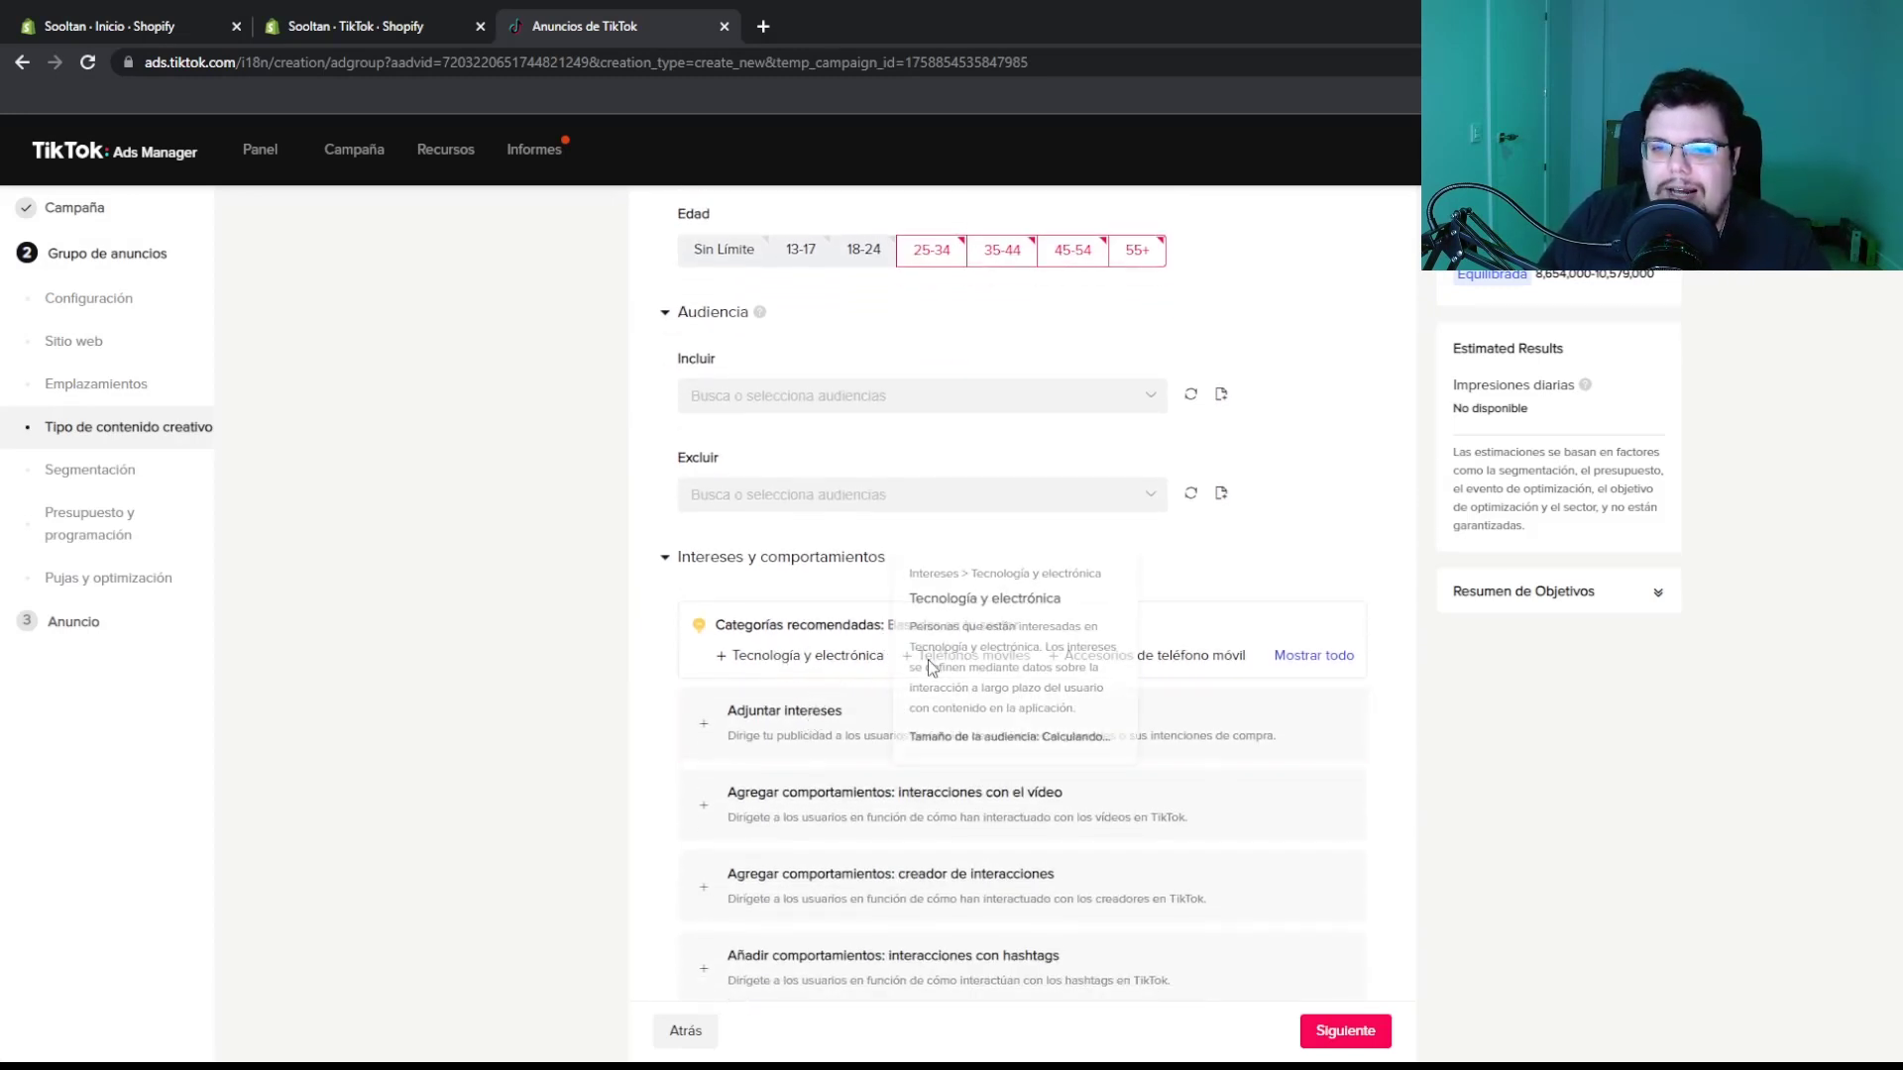
{"action": "mouse_move", "coordinate": [1080, 664]}
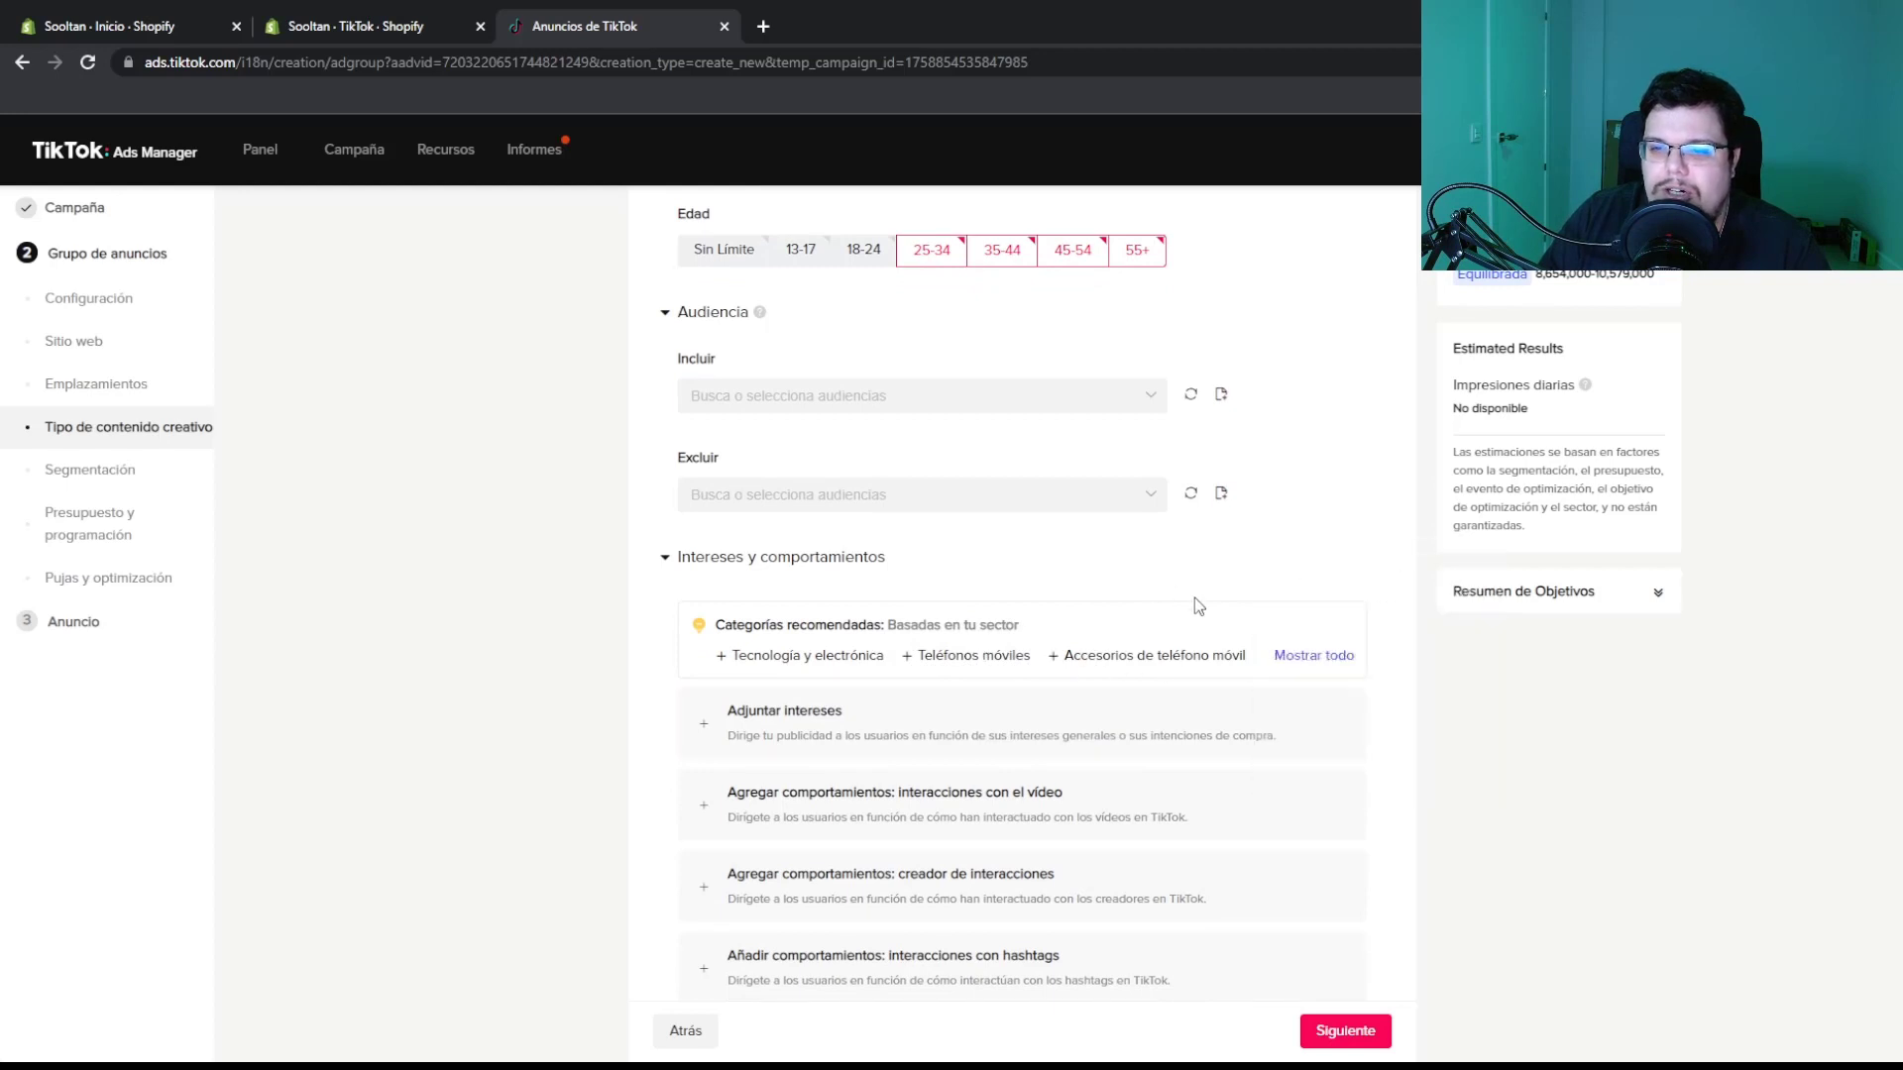
{"action": "left_click", "coordinate": [1313, 656]}
{"action": "scroll", "coordinate": [1447, 575], "scroll_direction": "down", "scroll_amount": 1}
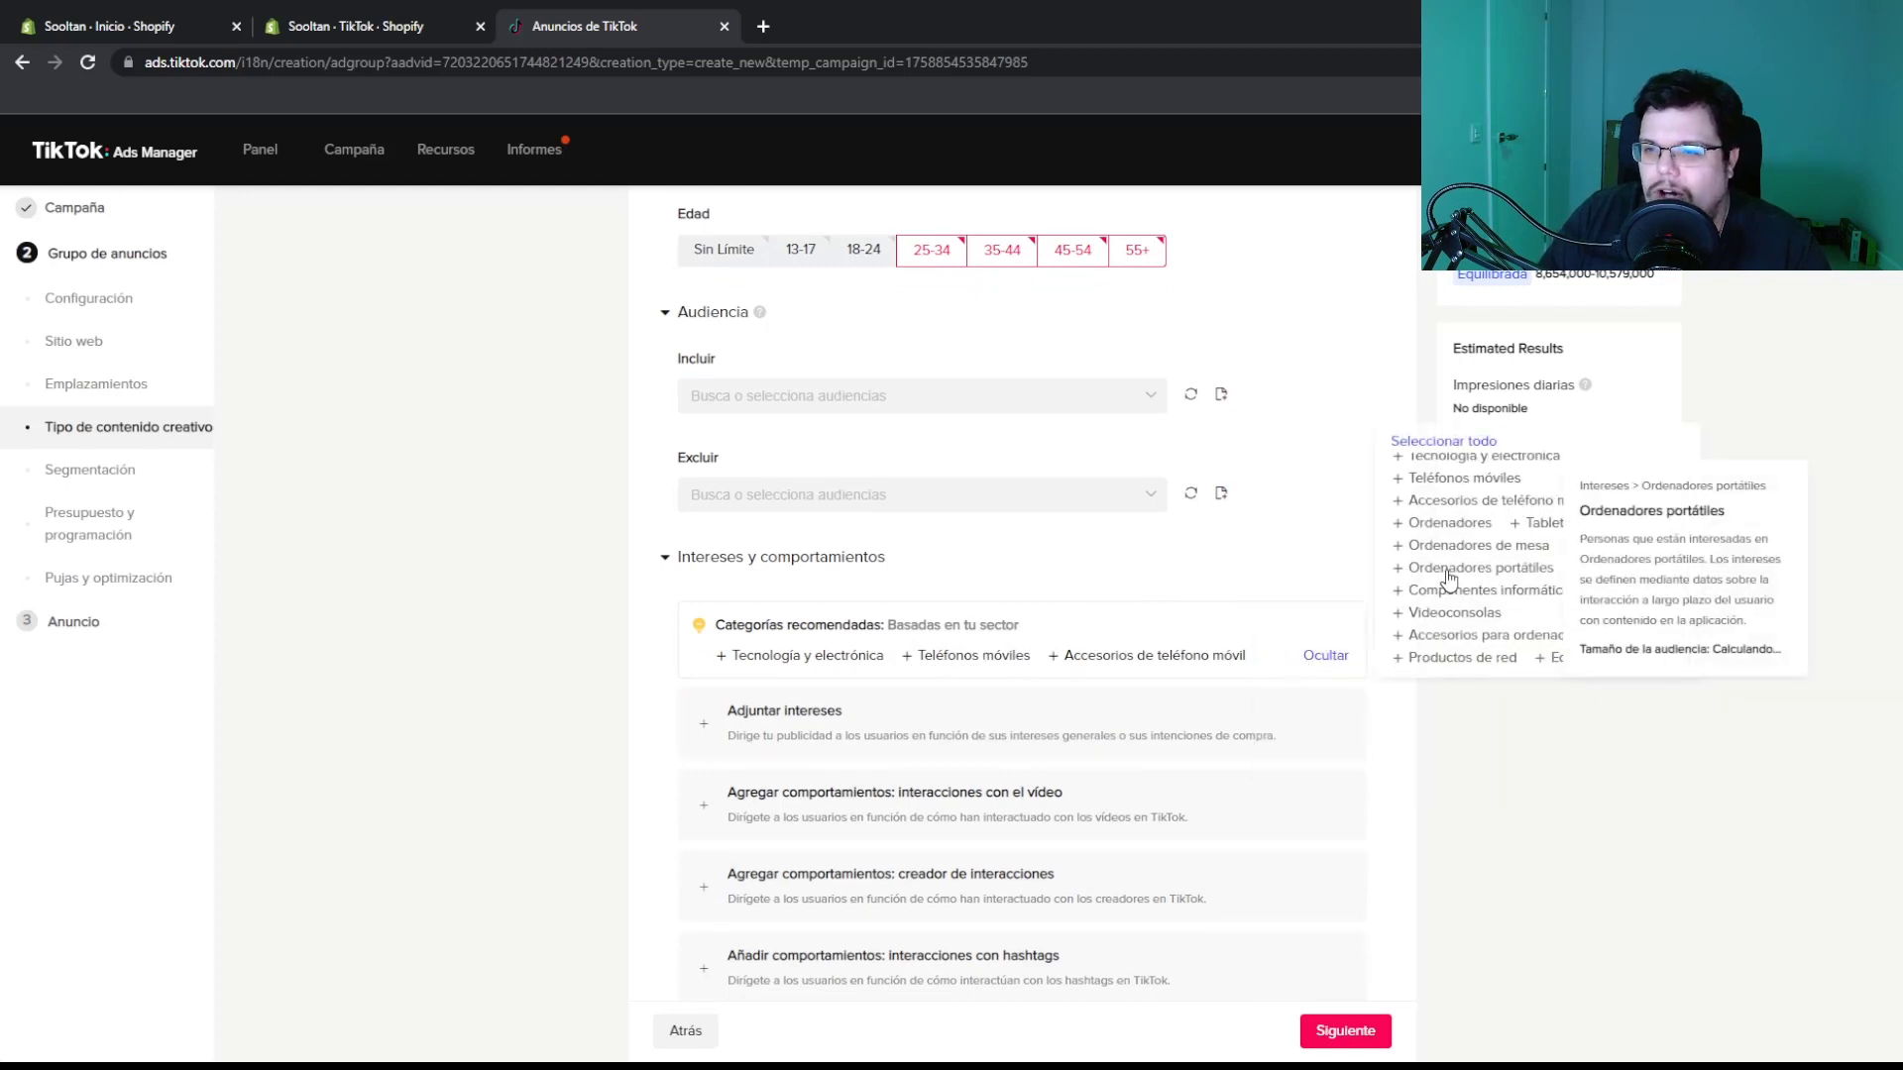
{"action": "left_click", "coordinate": [1281, 576]}
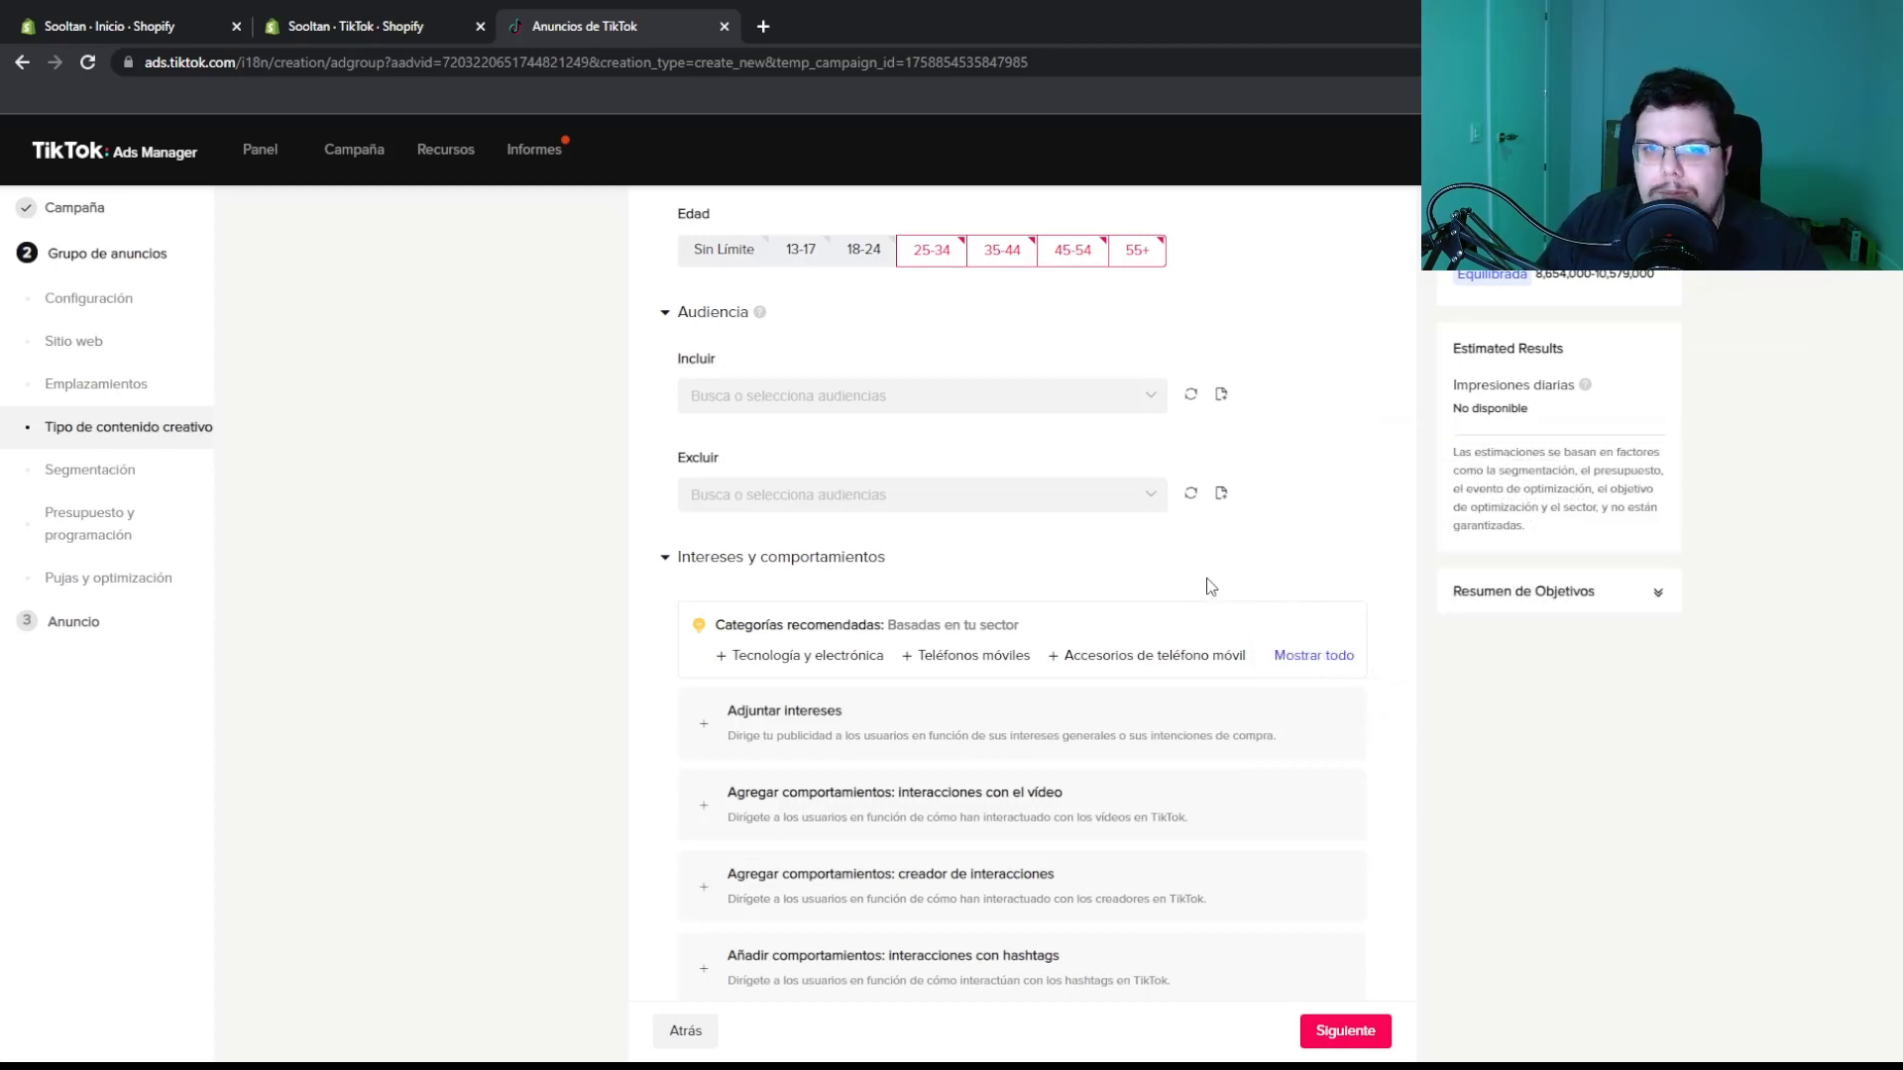
{"action": "scroll", "coordinate": [1140, 591], "scroll_direction": "down", "scroll_amount": 2}
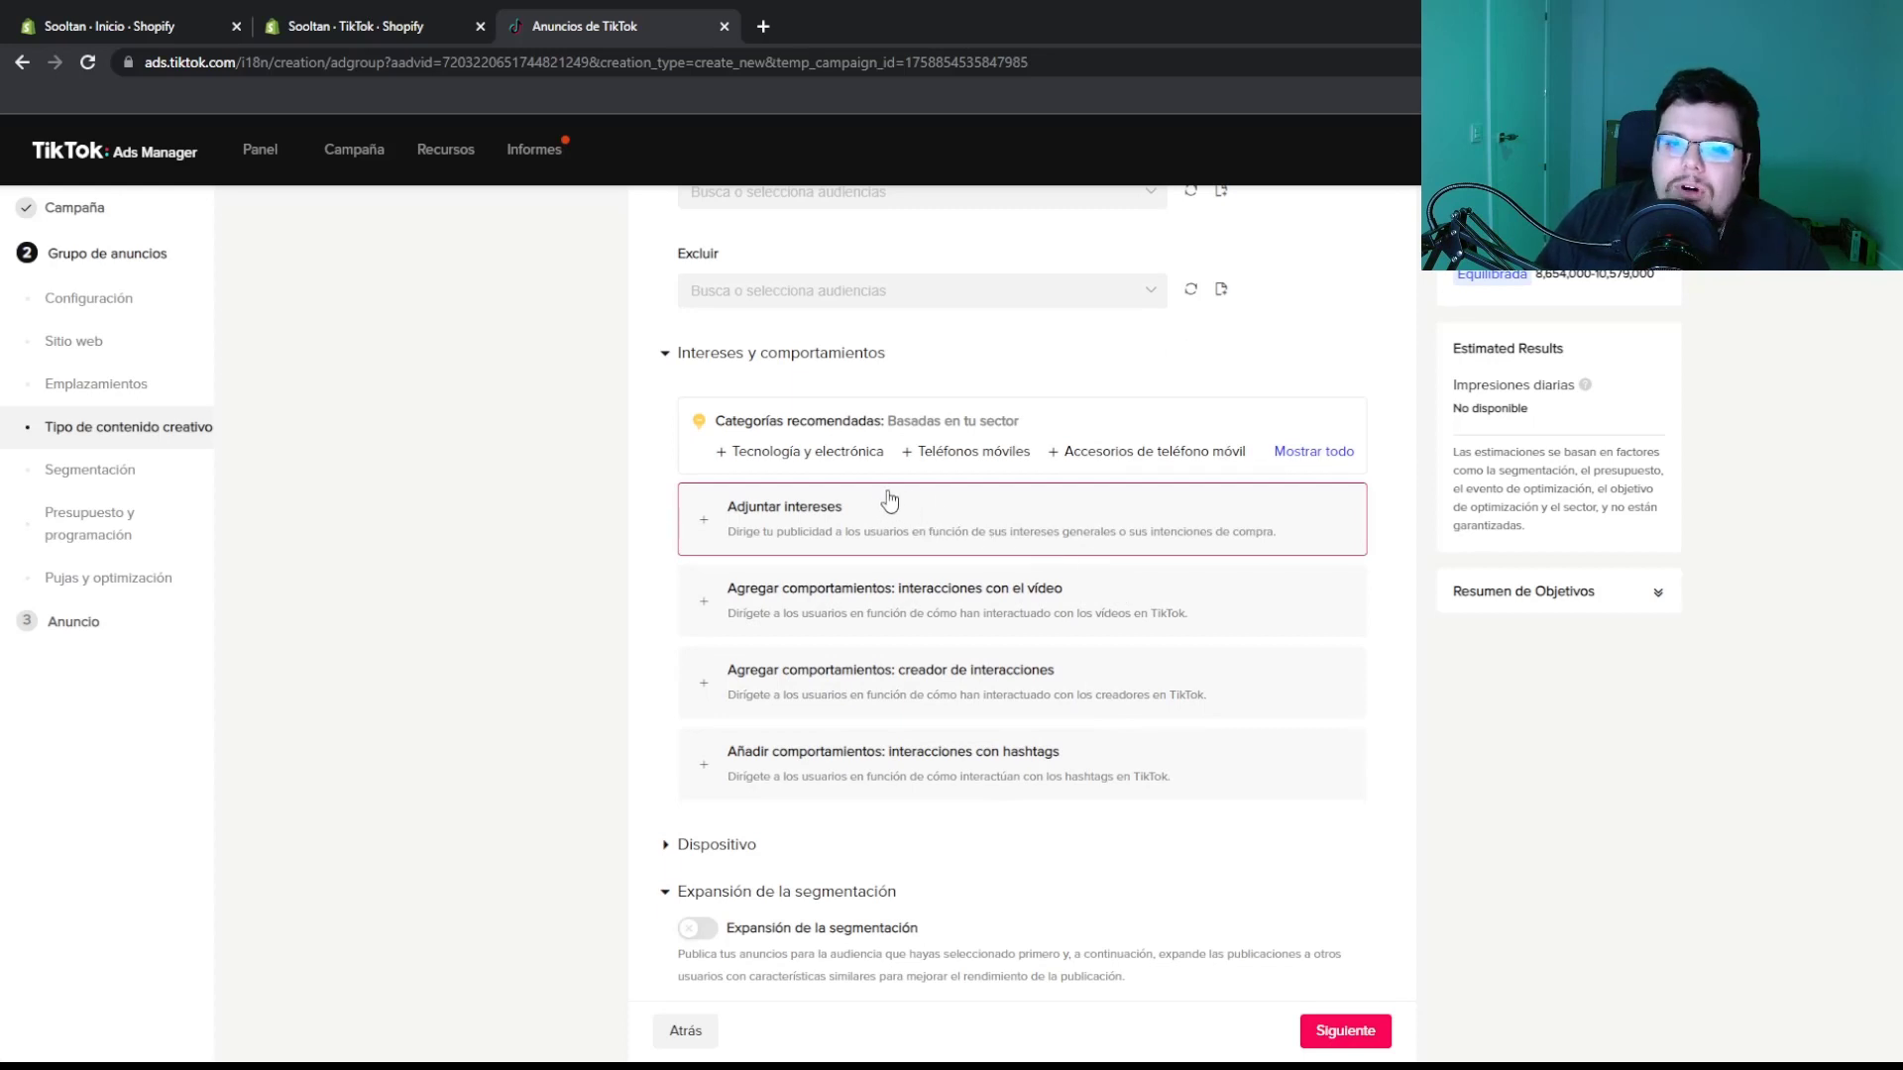
{"action": "left_click", "coordinate": [1314, 452]}
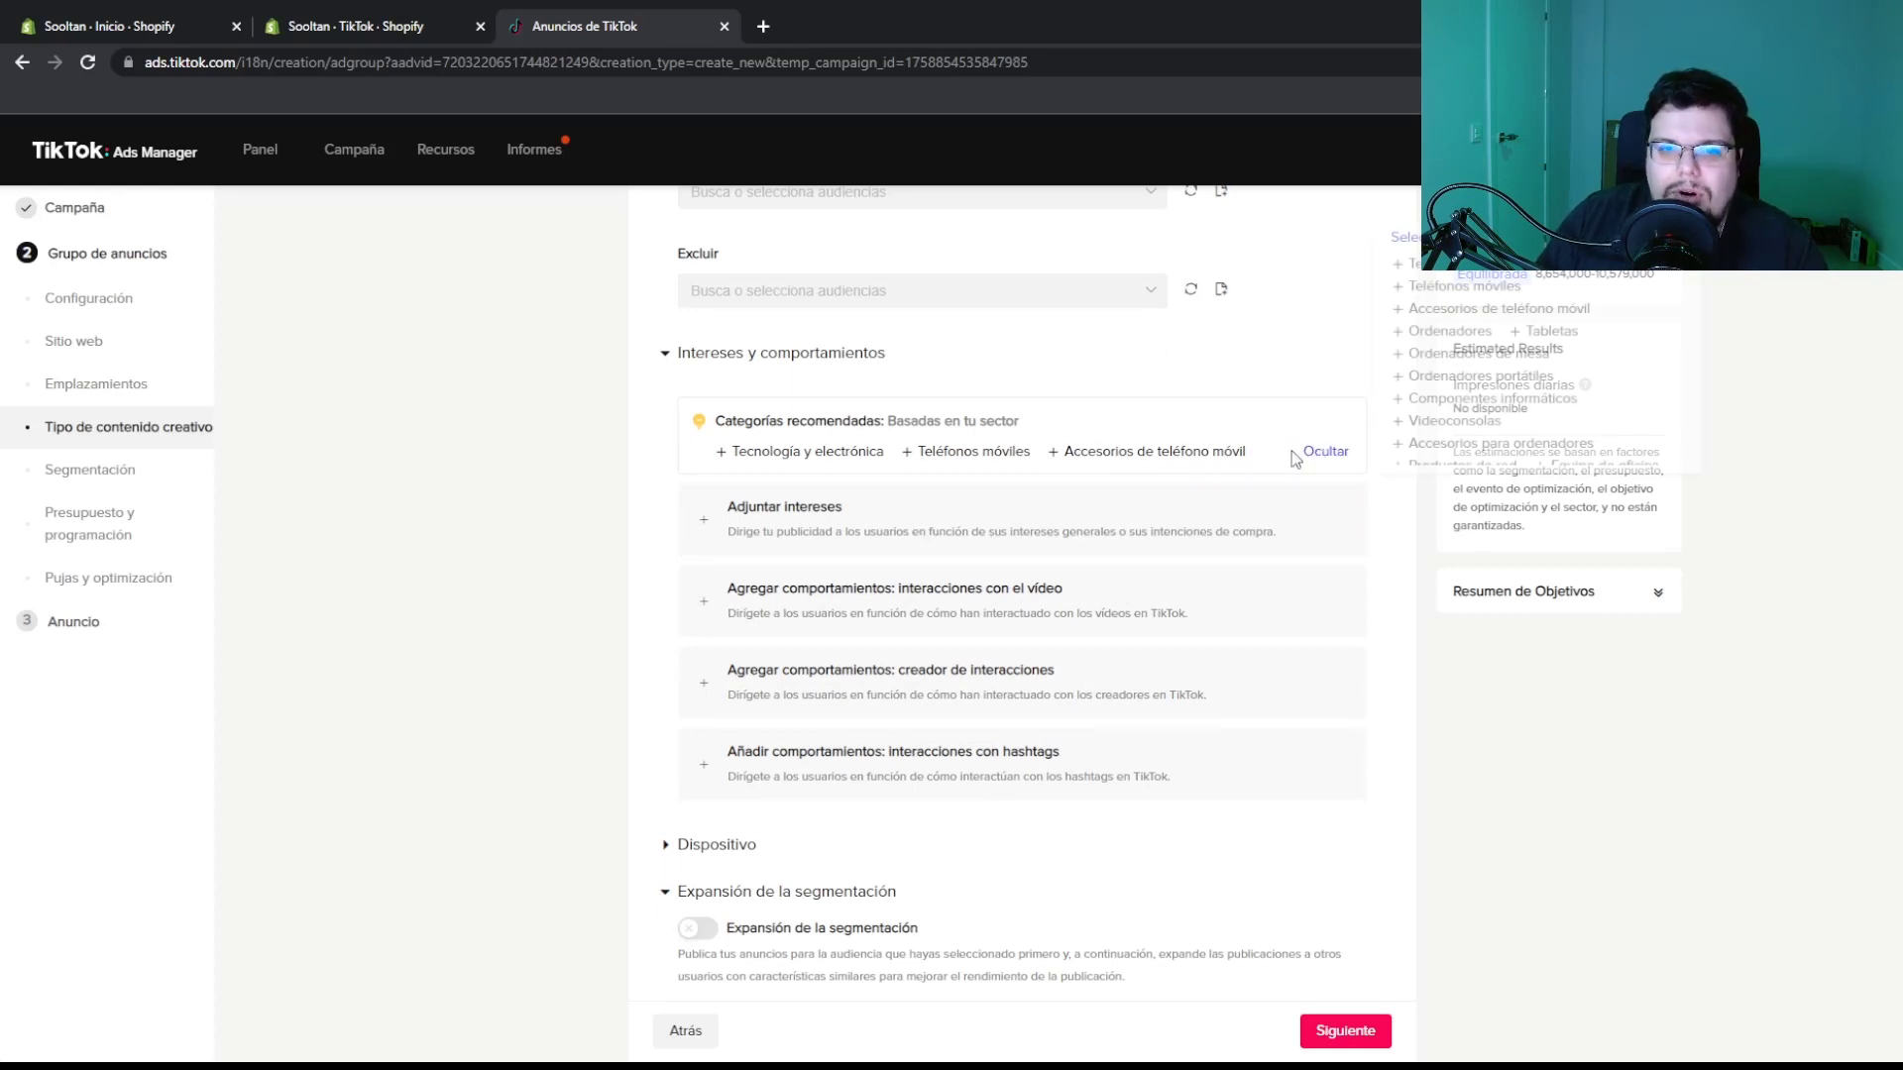
{"action": "left_click", "coordinate": [1155, 381]}
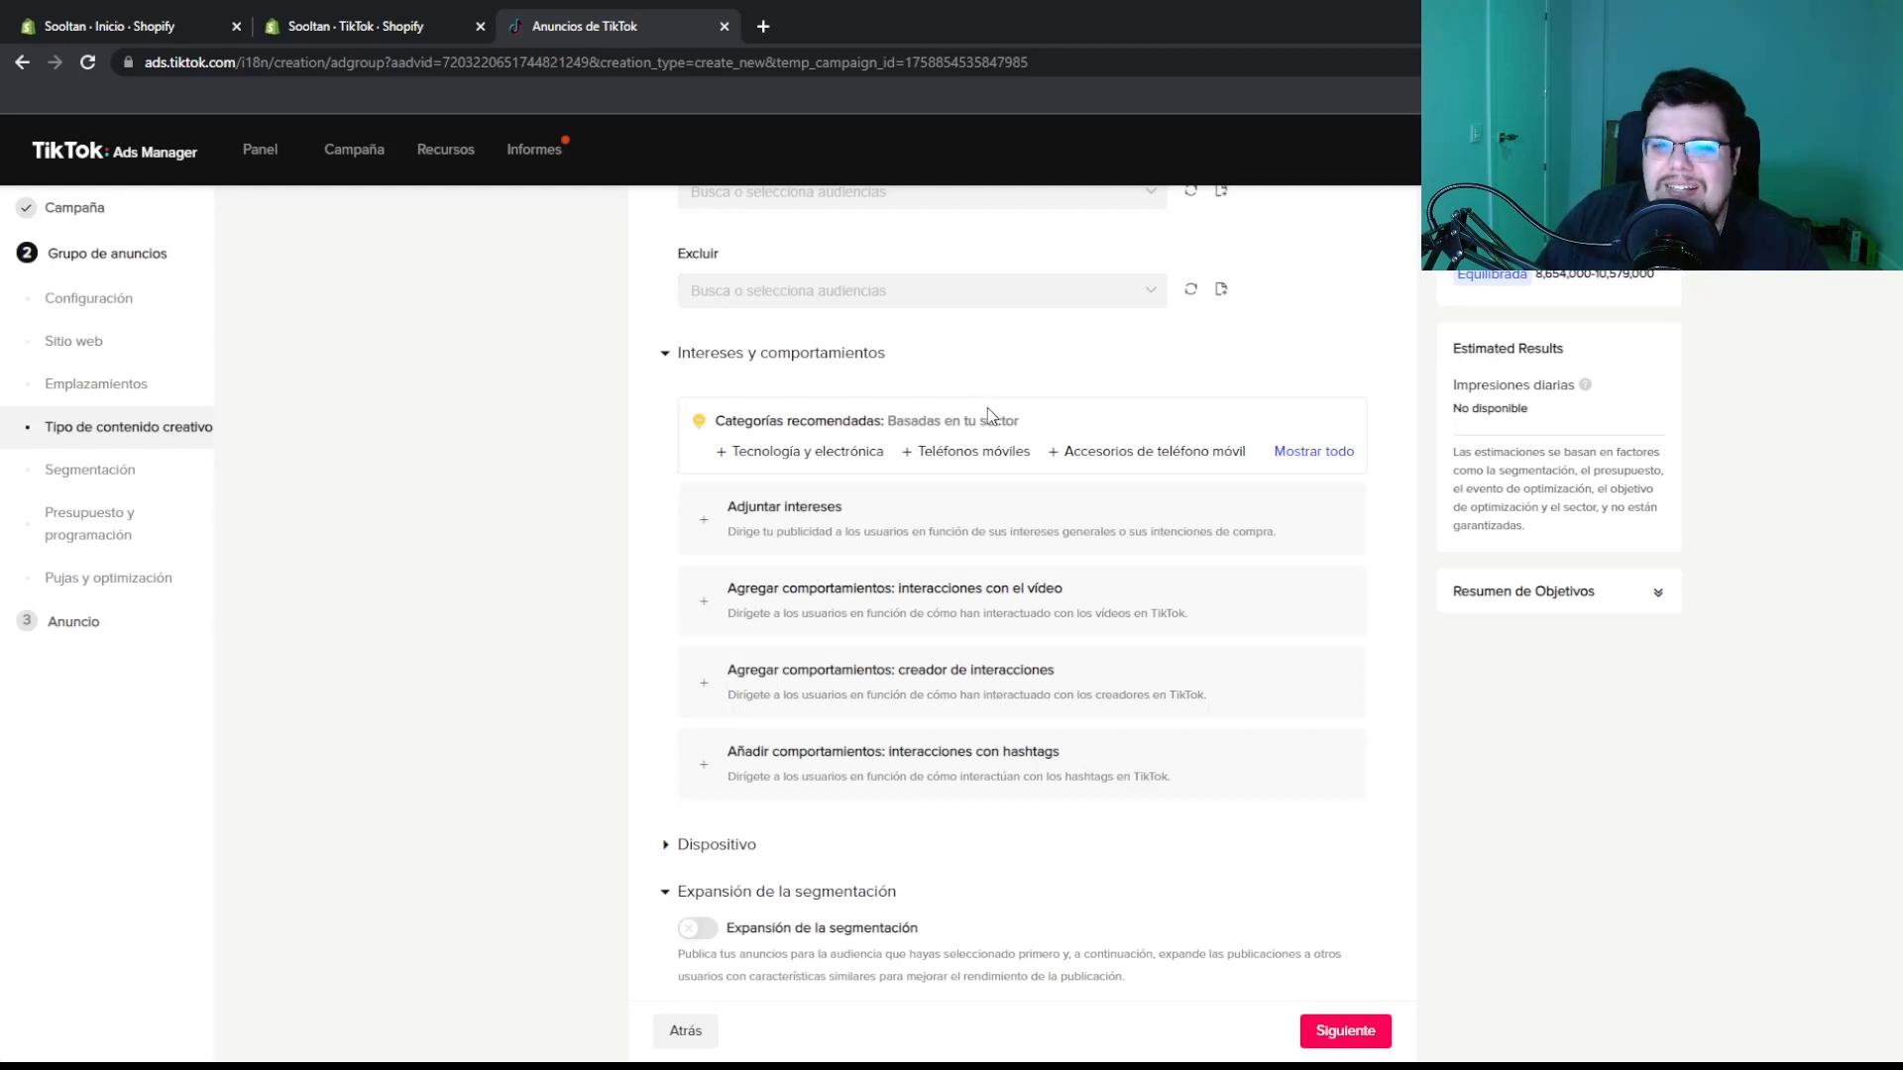
Try adding the recommended interest Tecnología y electrónica to the targeting, and delete the interest group again
{"action": "left_click", "coordinate": [769, 452]}
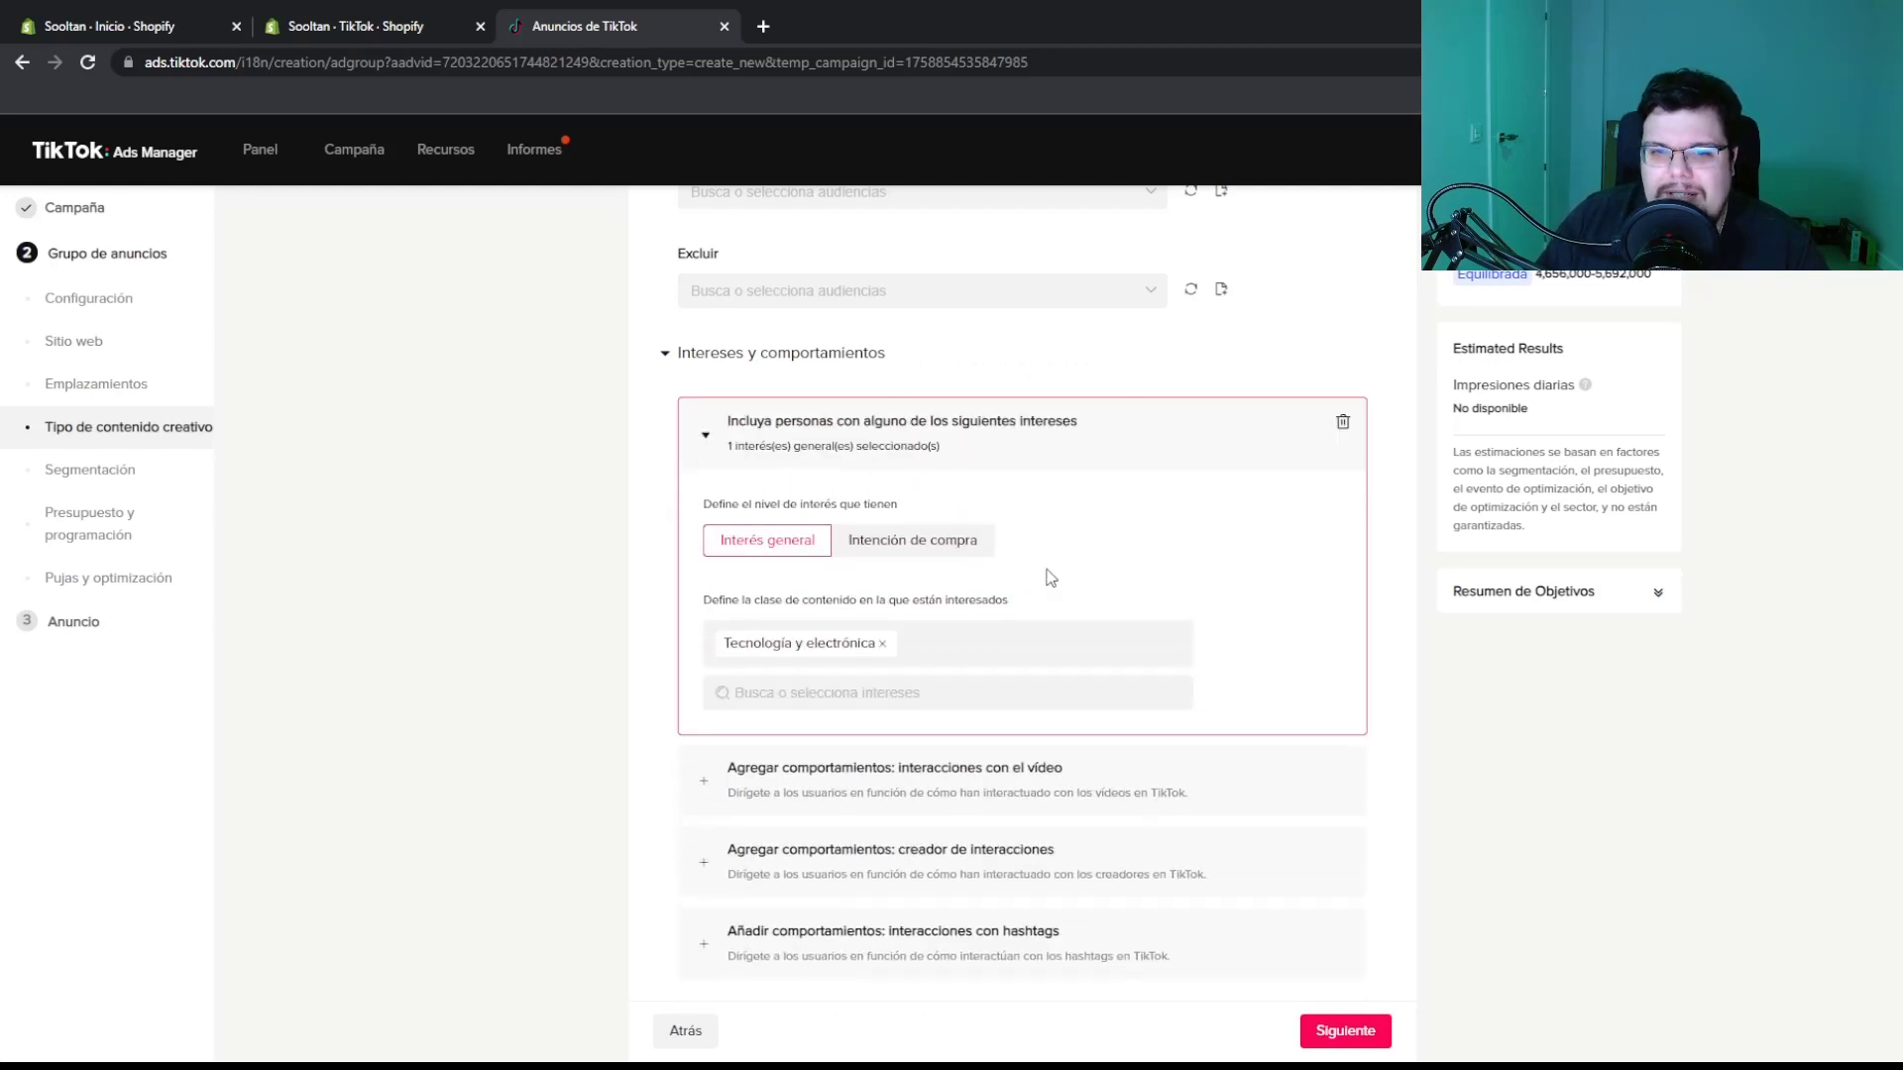
{"action": "left_click", "coordinate": [882, 643]}
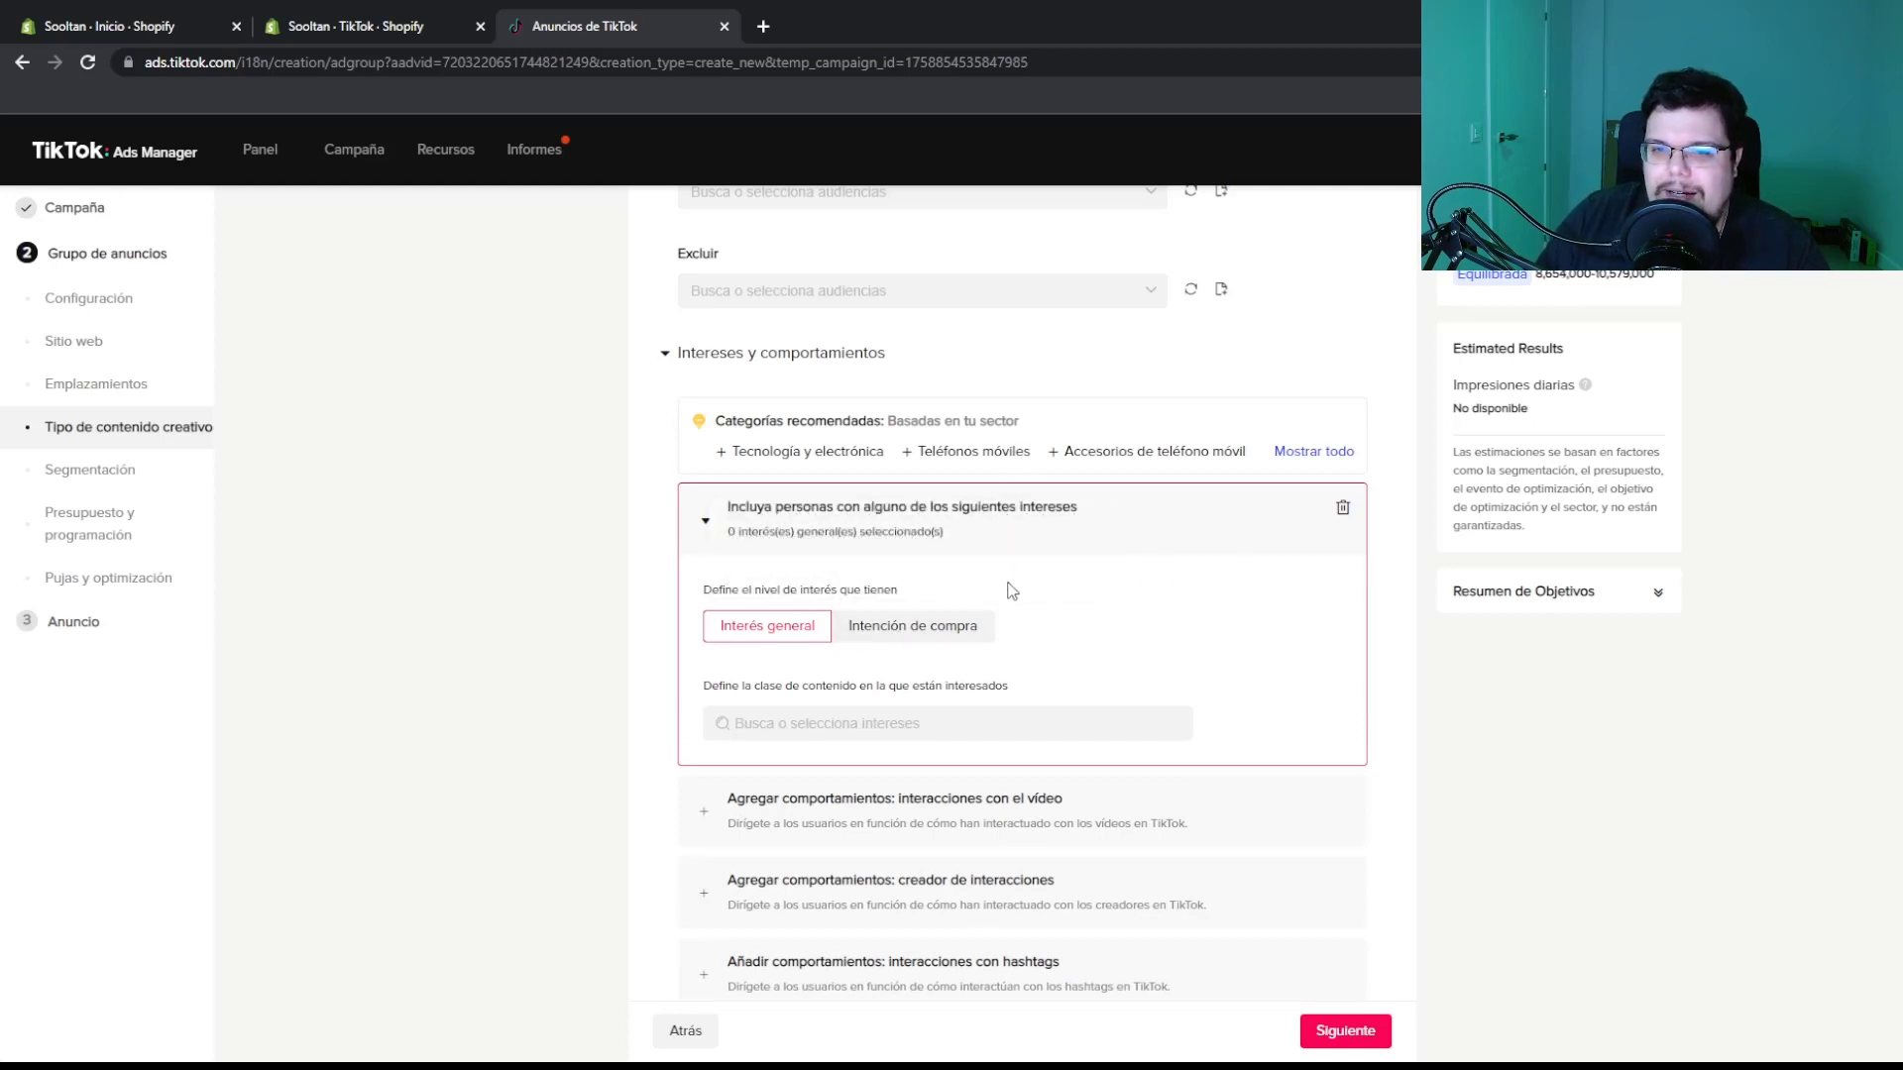
{"action": "left_click", "coordinate": [796, 458]}
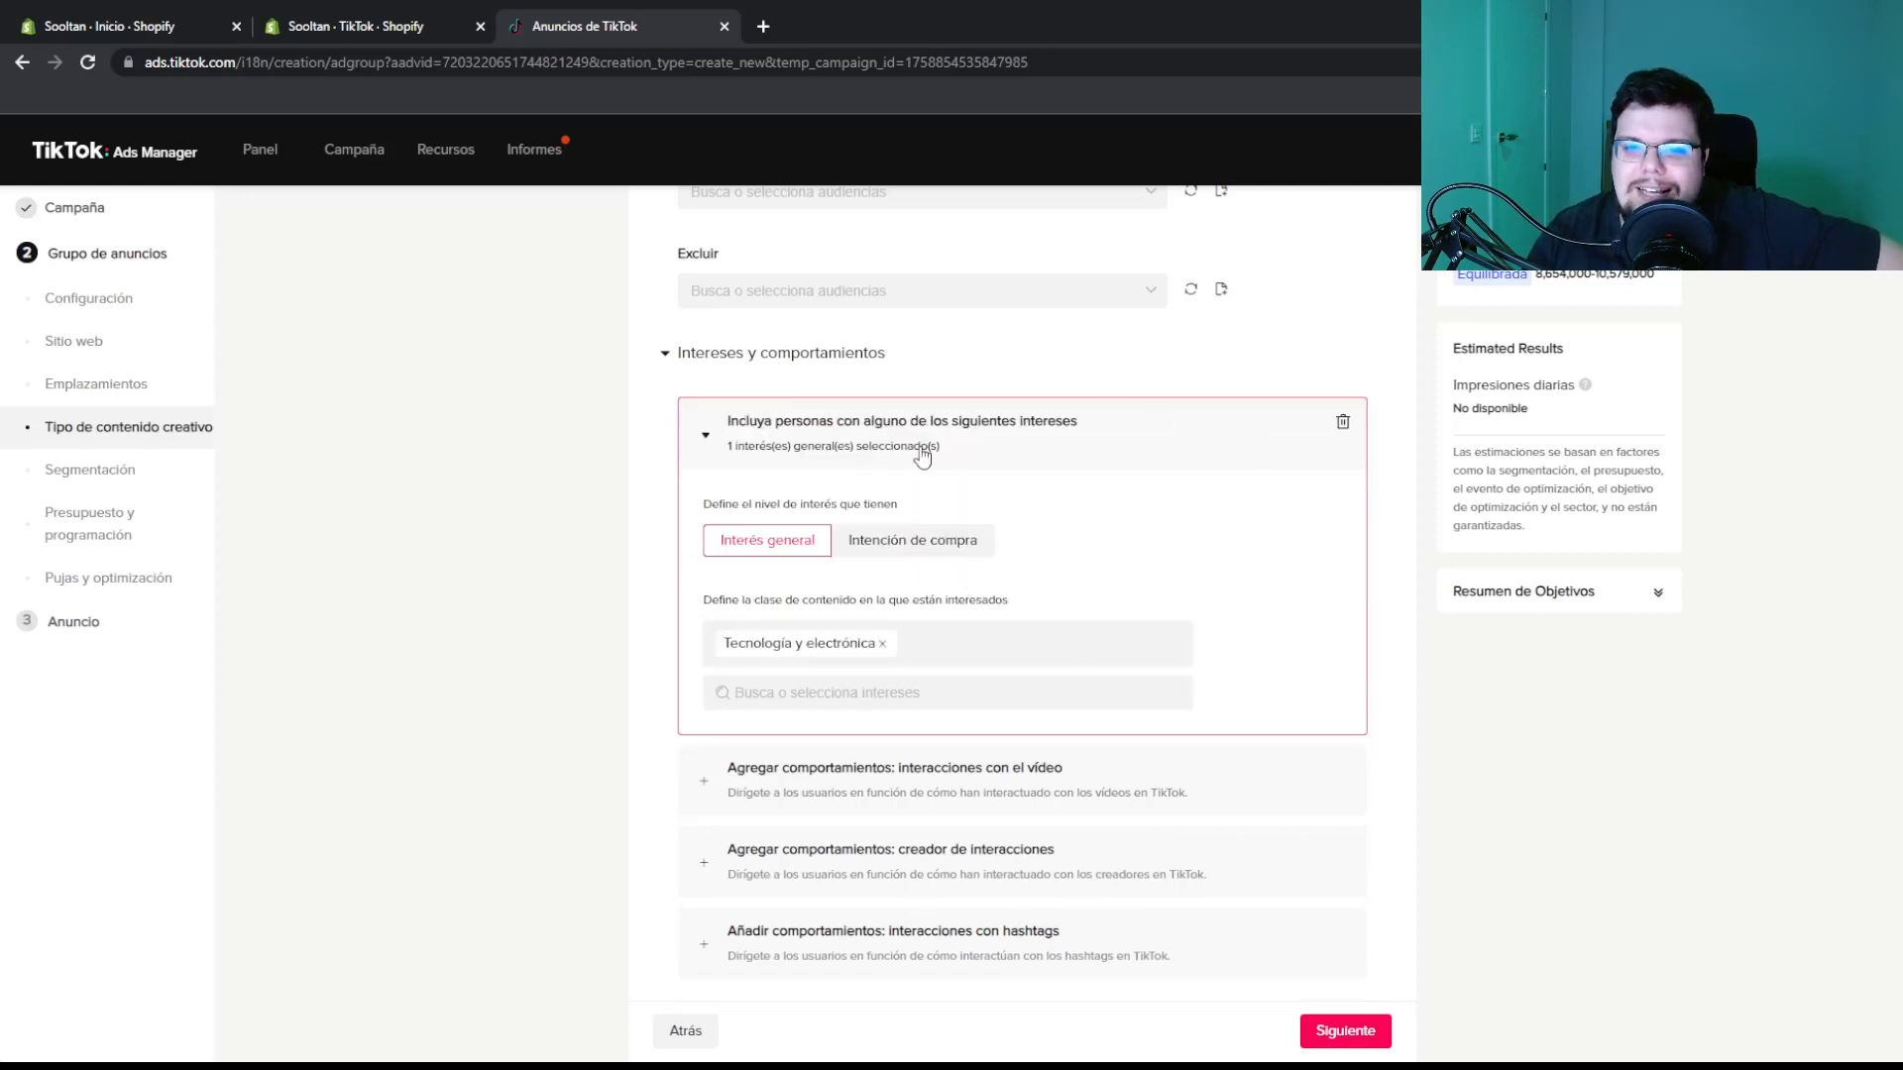
{"action": "left_click", "coordinate": [1340, 425]}
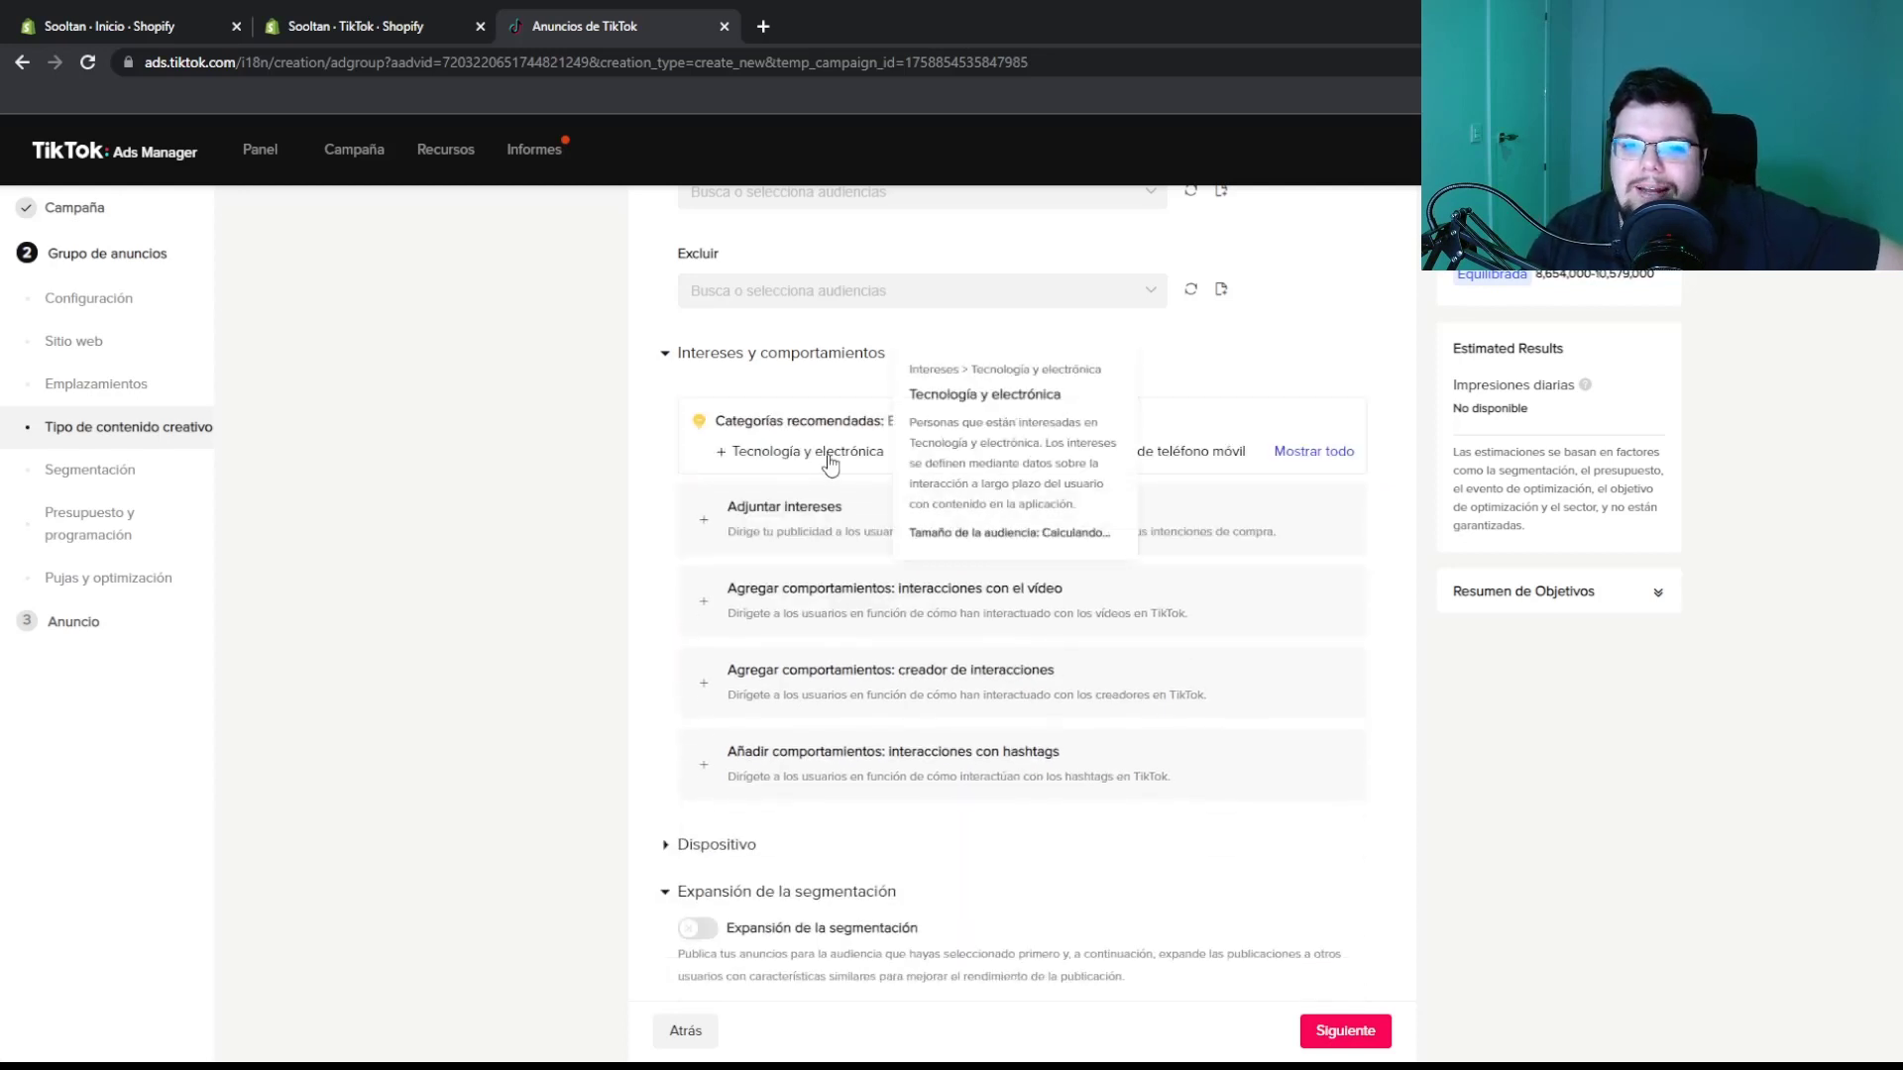
Try adding Ordenadores de mesa from the full list of recommended categories, and delete its interest group again
{"action": "mouse_move", "coordinate": [970, 453]}
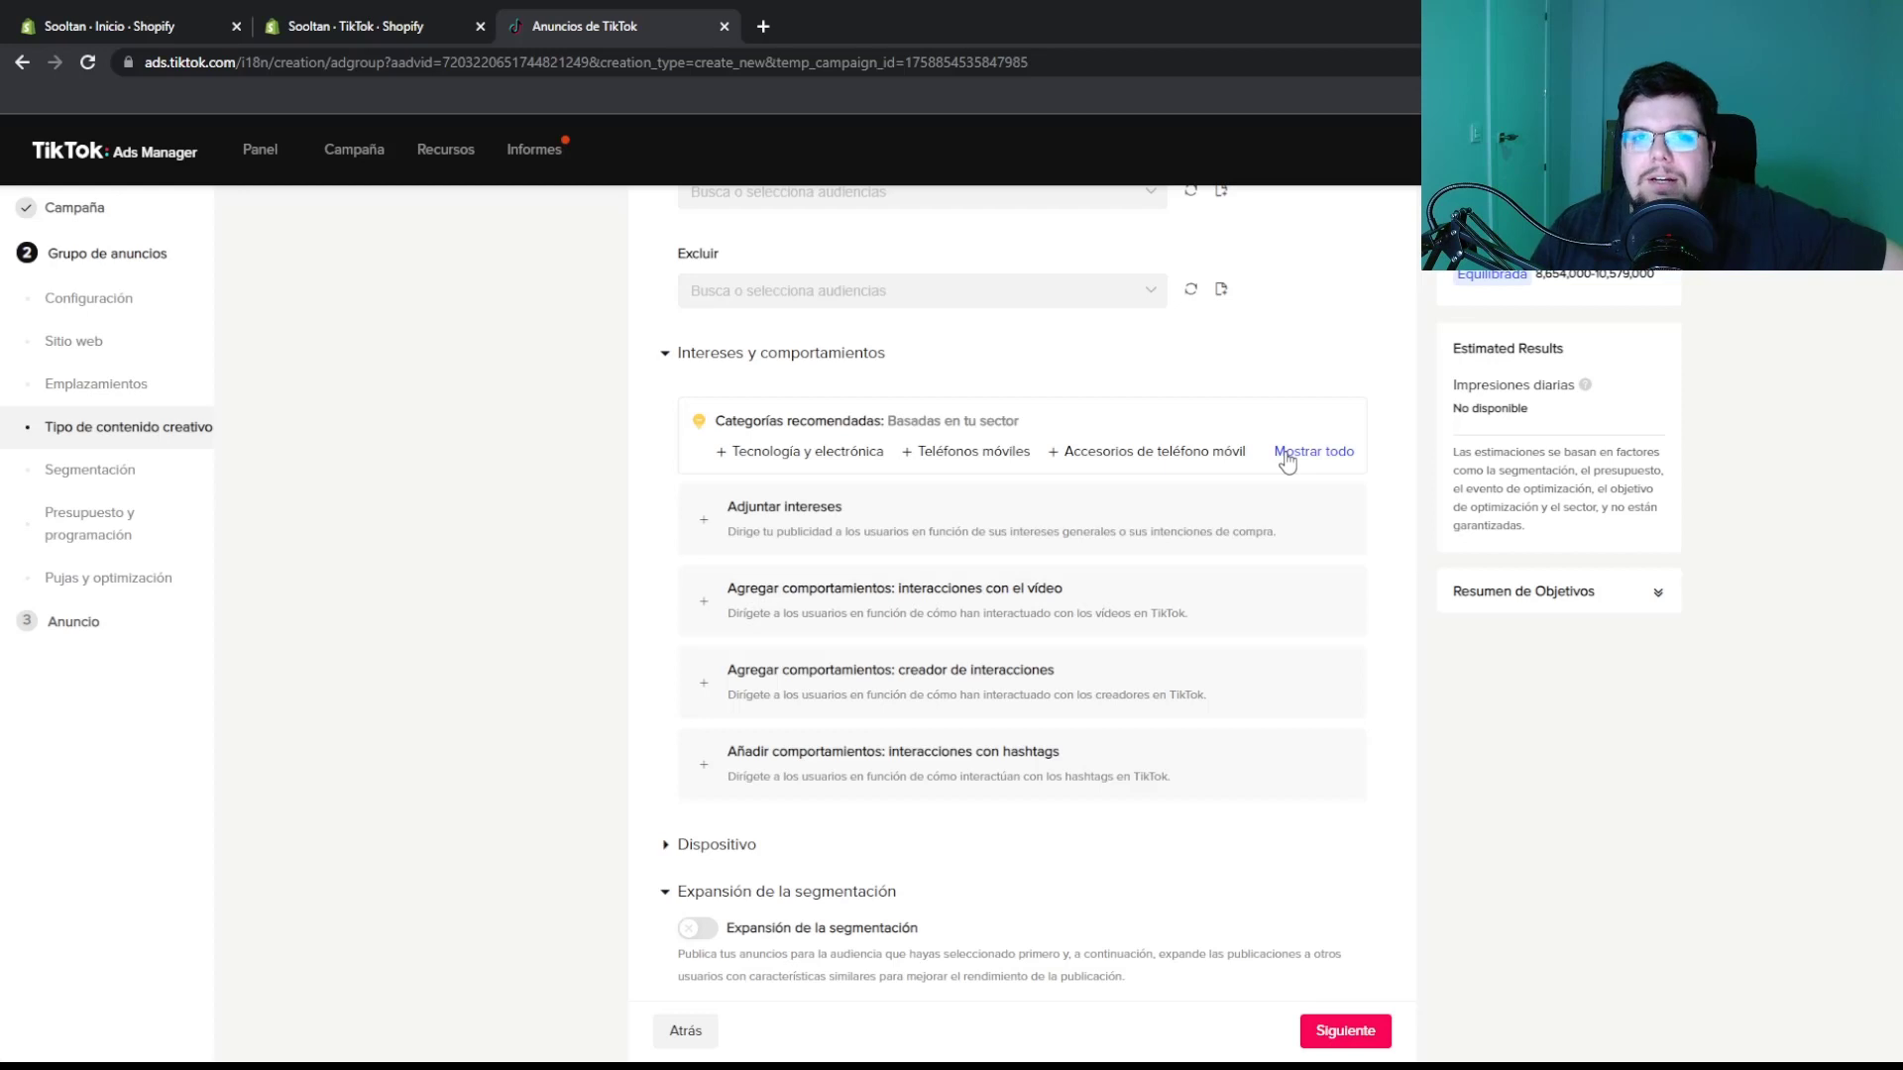
{"action": "left_click", "coordinate": [1286, 458]}
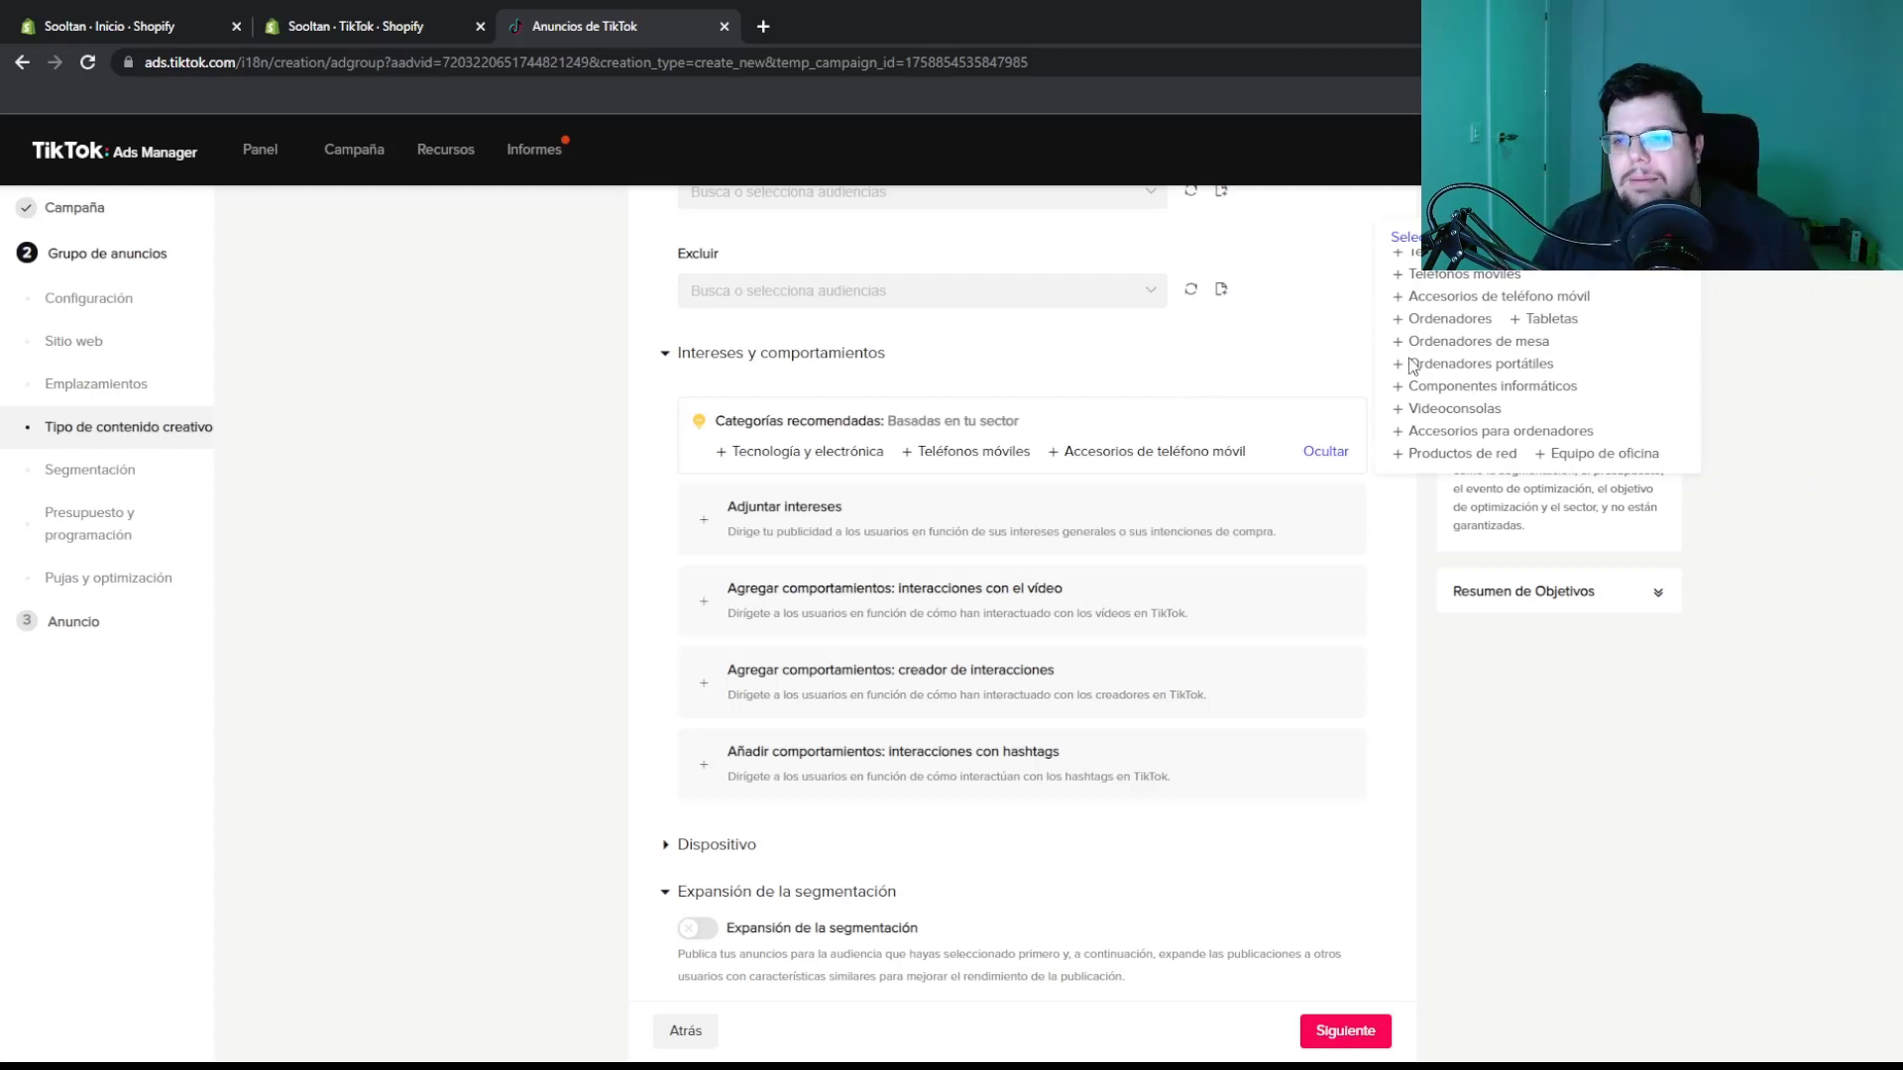
{"action": "left_click", "coordinate": [1466, 345]}
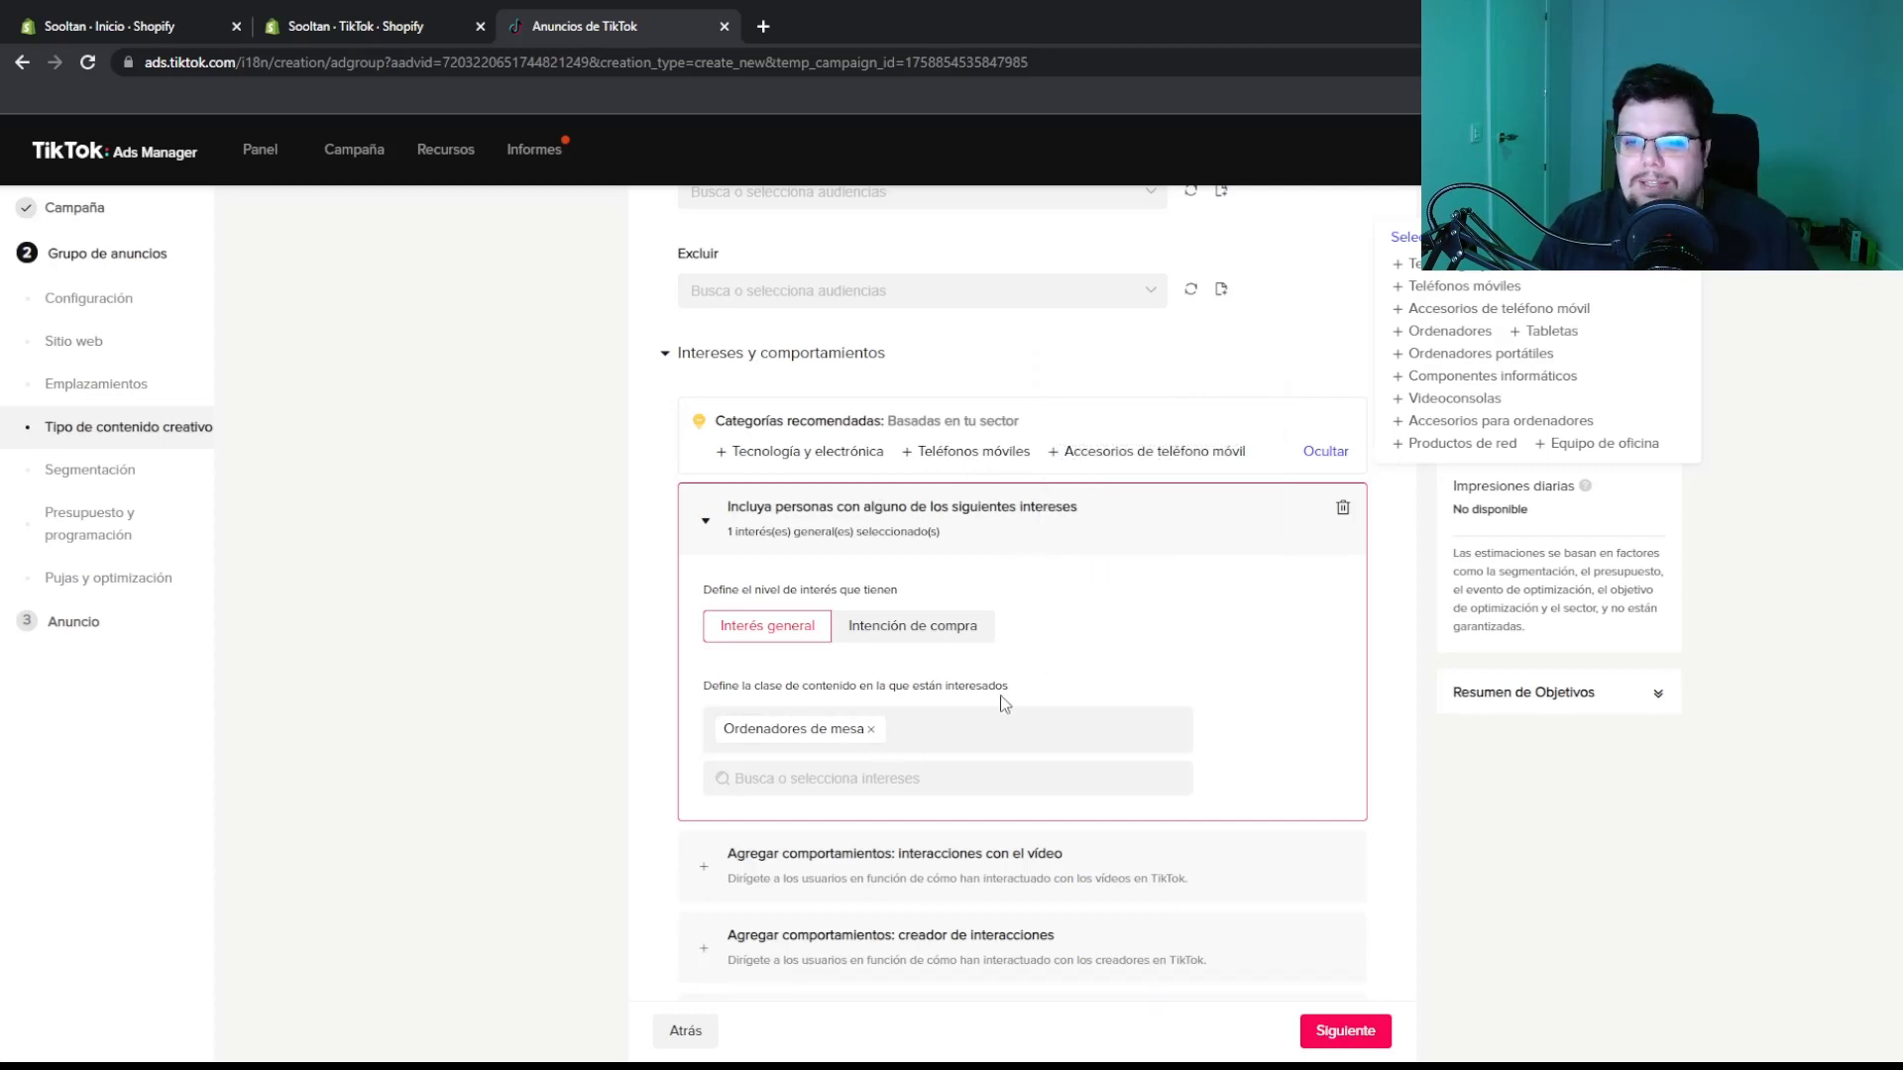
{"action": "left_click", "coordinate": [872, 729]}
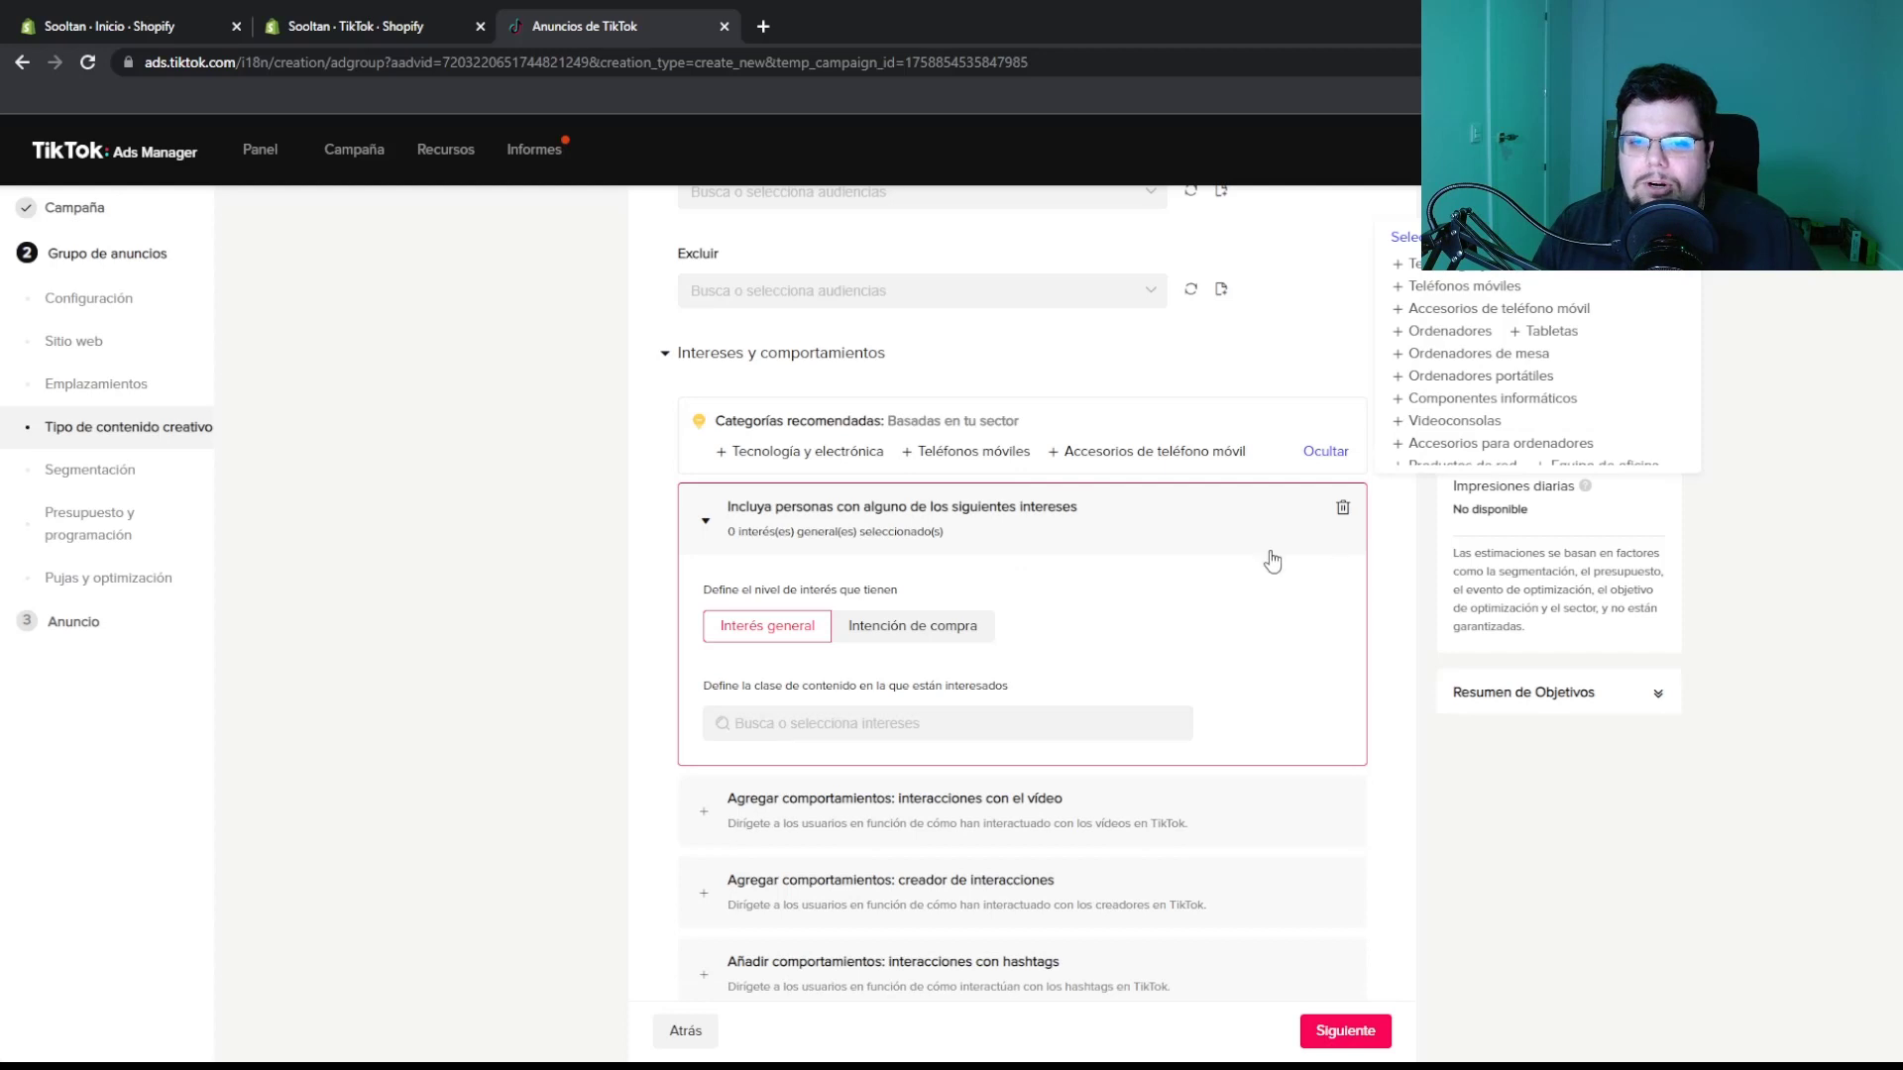
{"action": "left_click", "coordinate": [1342, 512]}
Review the Dispositivo targeting options, such as operating system, device model and connection type, and collapse the section
{"action": "scroll", "coordinate": [1194, 569], "scroll_direction": "down", "scroll_amount": 2}
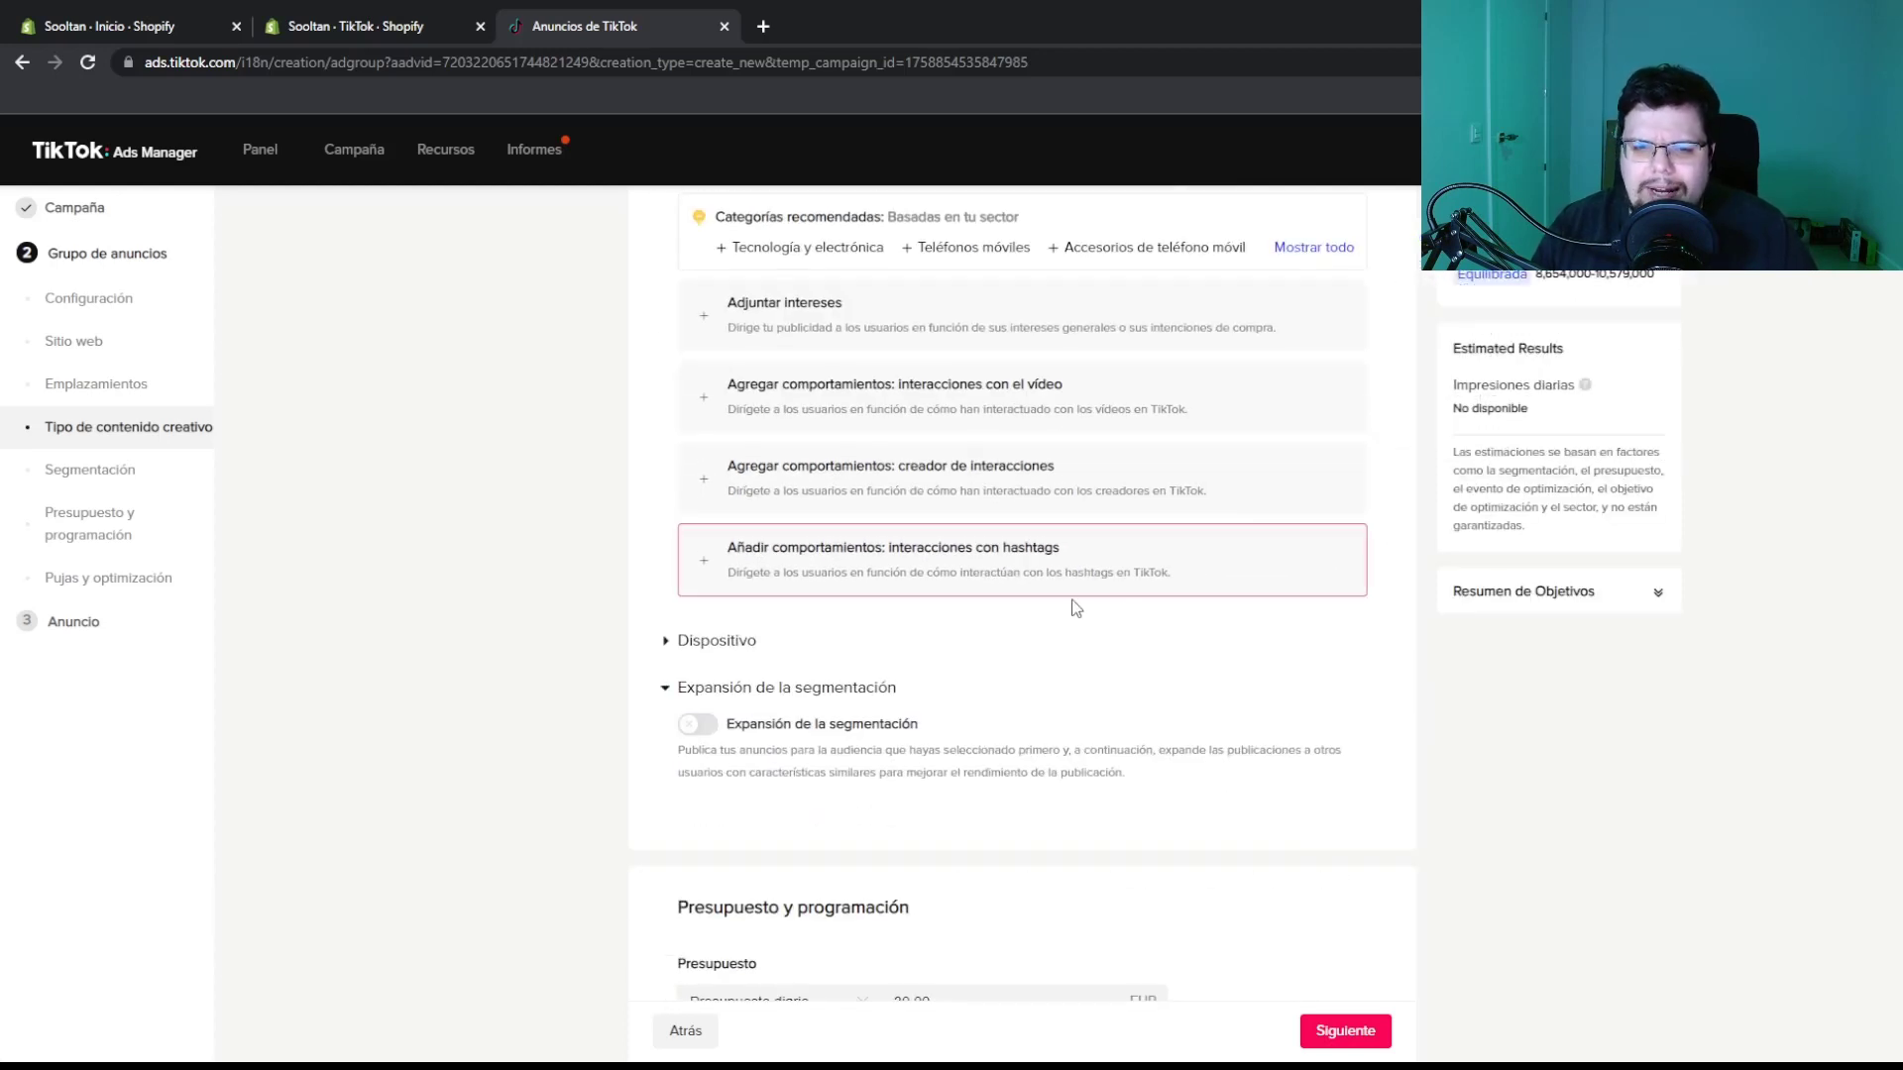
{"action": "left_click", "coordinate": [703, 641]}
{"action": "scroll", "coordinate": [813, 642], "scroll_direction": "down", "scroll_amount": 2}
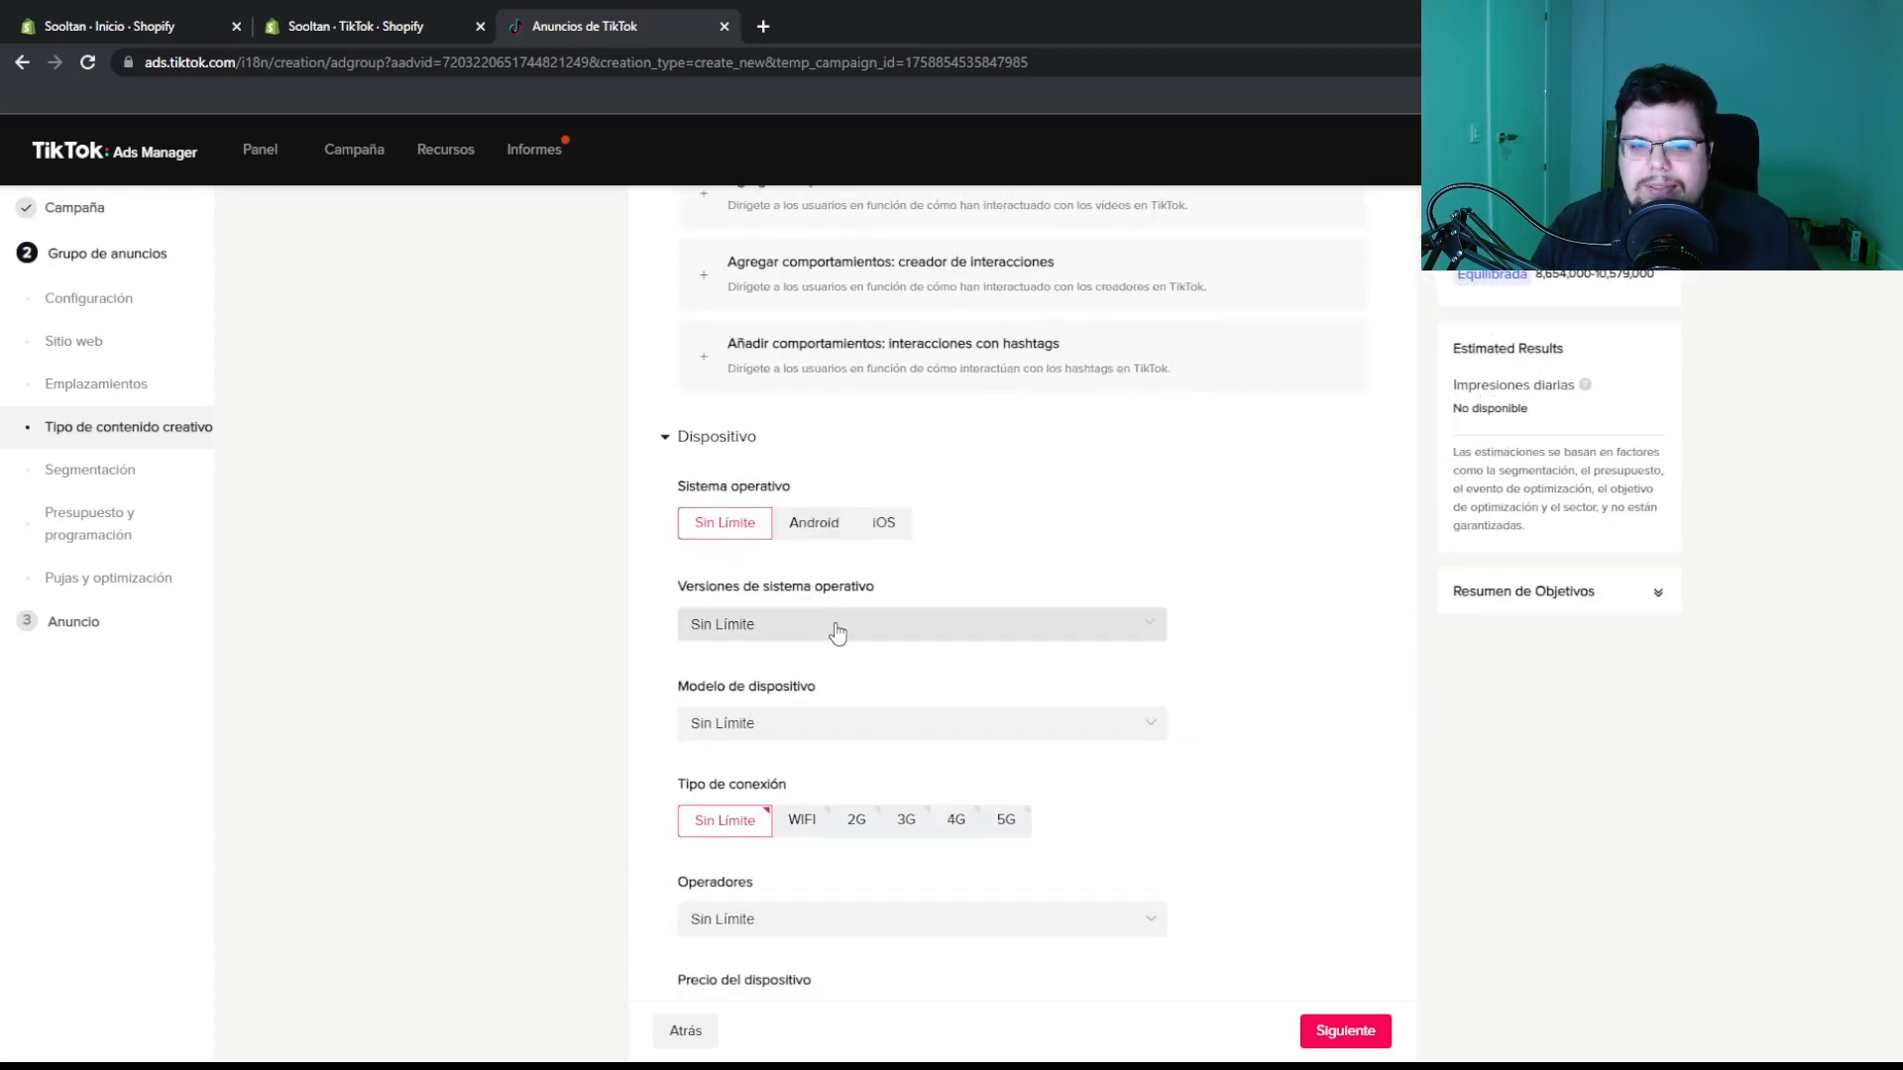
{"action": "scroll", "coordinate": [883, 586], "scroll_direction": "down", "scroll_amount": 3}
{"action": "scroll", "coordinate": [913, 641], "scroll_direction": "up", "scroll_amount": 3}
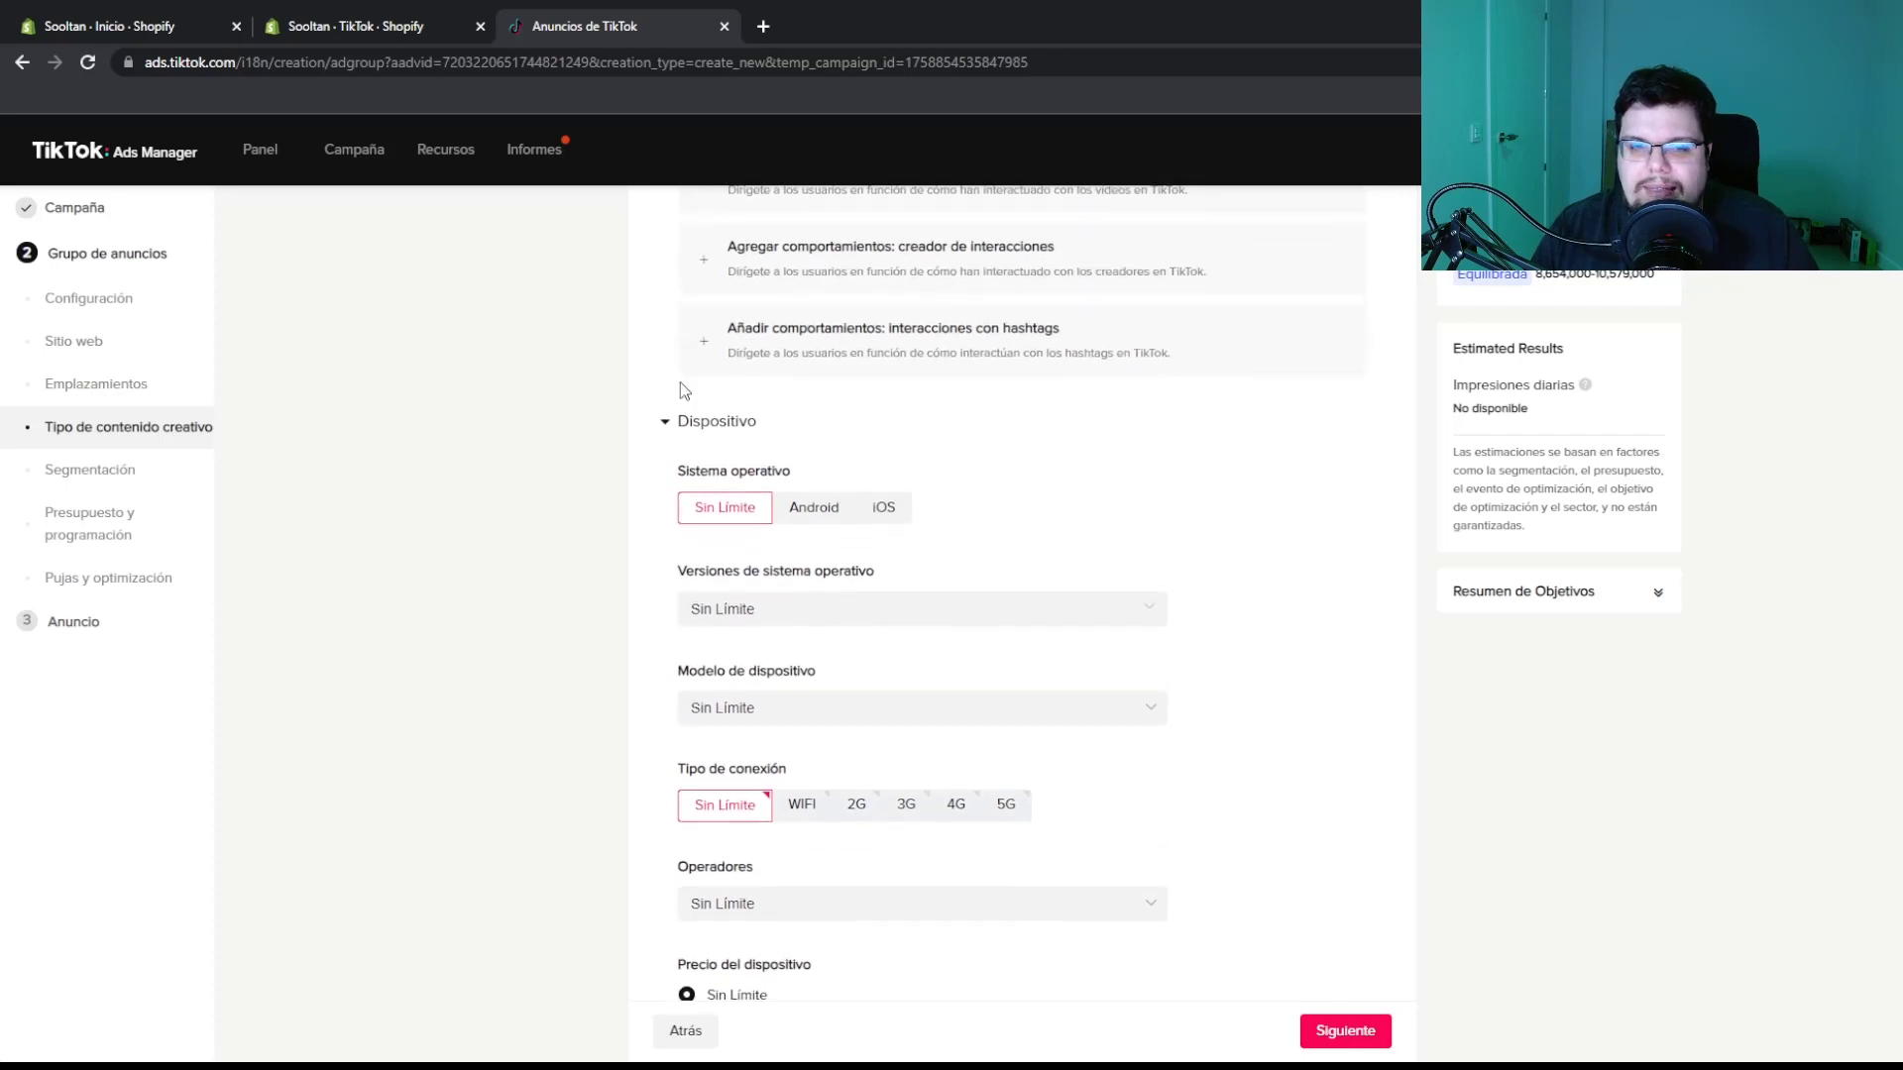
{"action": "left_click", "coordinate": [677, 438]}
Try enabling Expansión de la segmentación and adding the recommended interest Teléfonos móviles
{"action": "scroll", "coordinate": [743, 402], "scroll_direction": "down", "scroll_amount": 2}
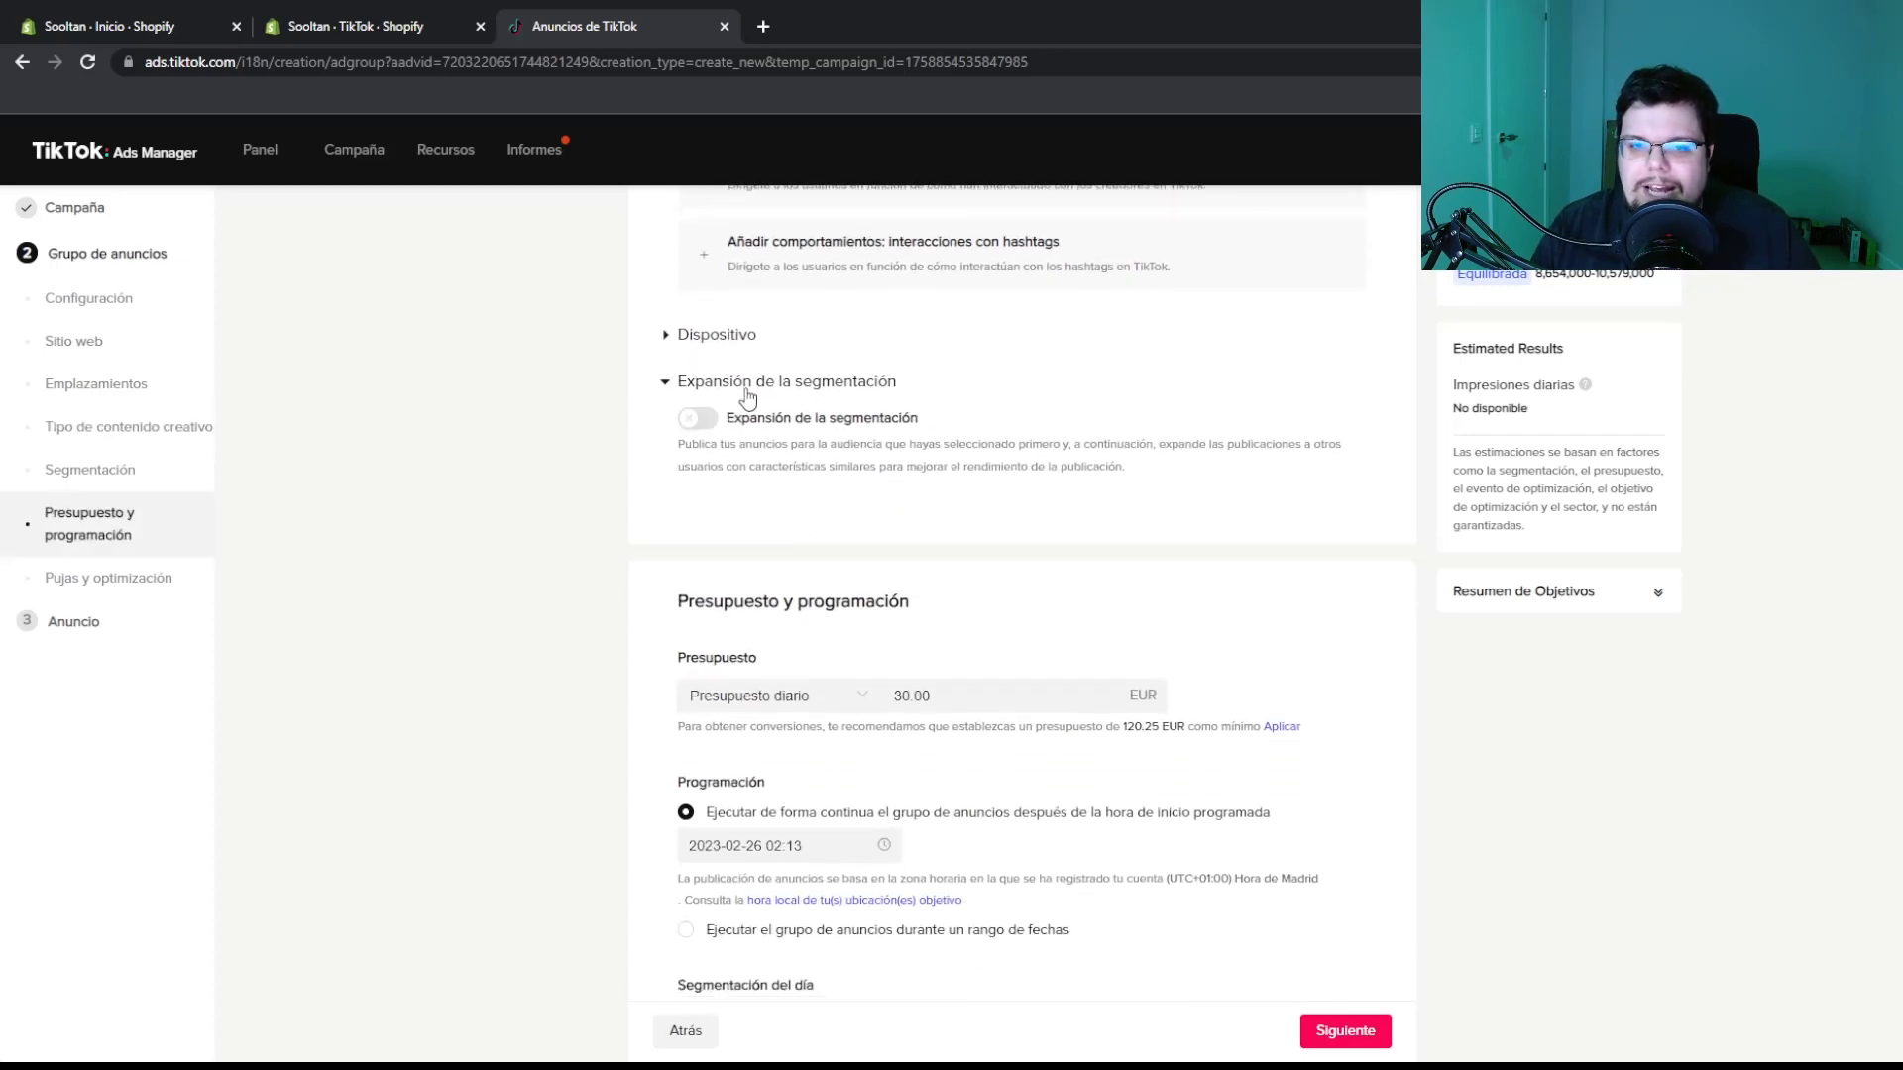
{"action": "left_click", "coordinate": [699, 420]}
{"action": "scroll", "coordinate": [793, 446], "scroll_direction": "up", "scroll_amount": 5}
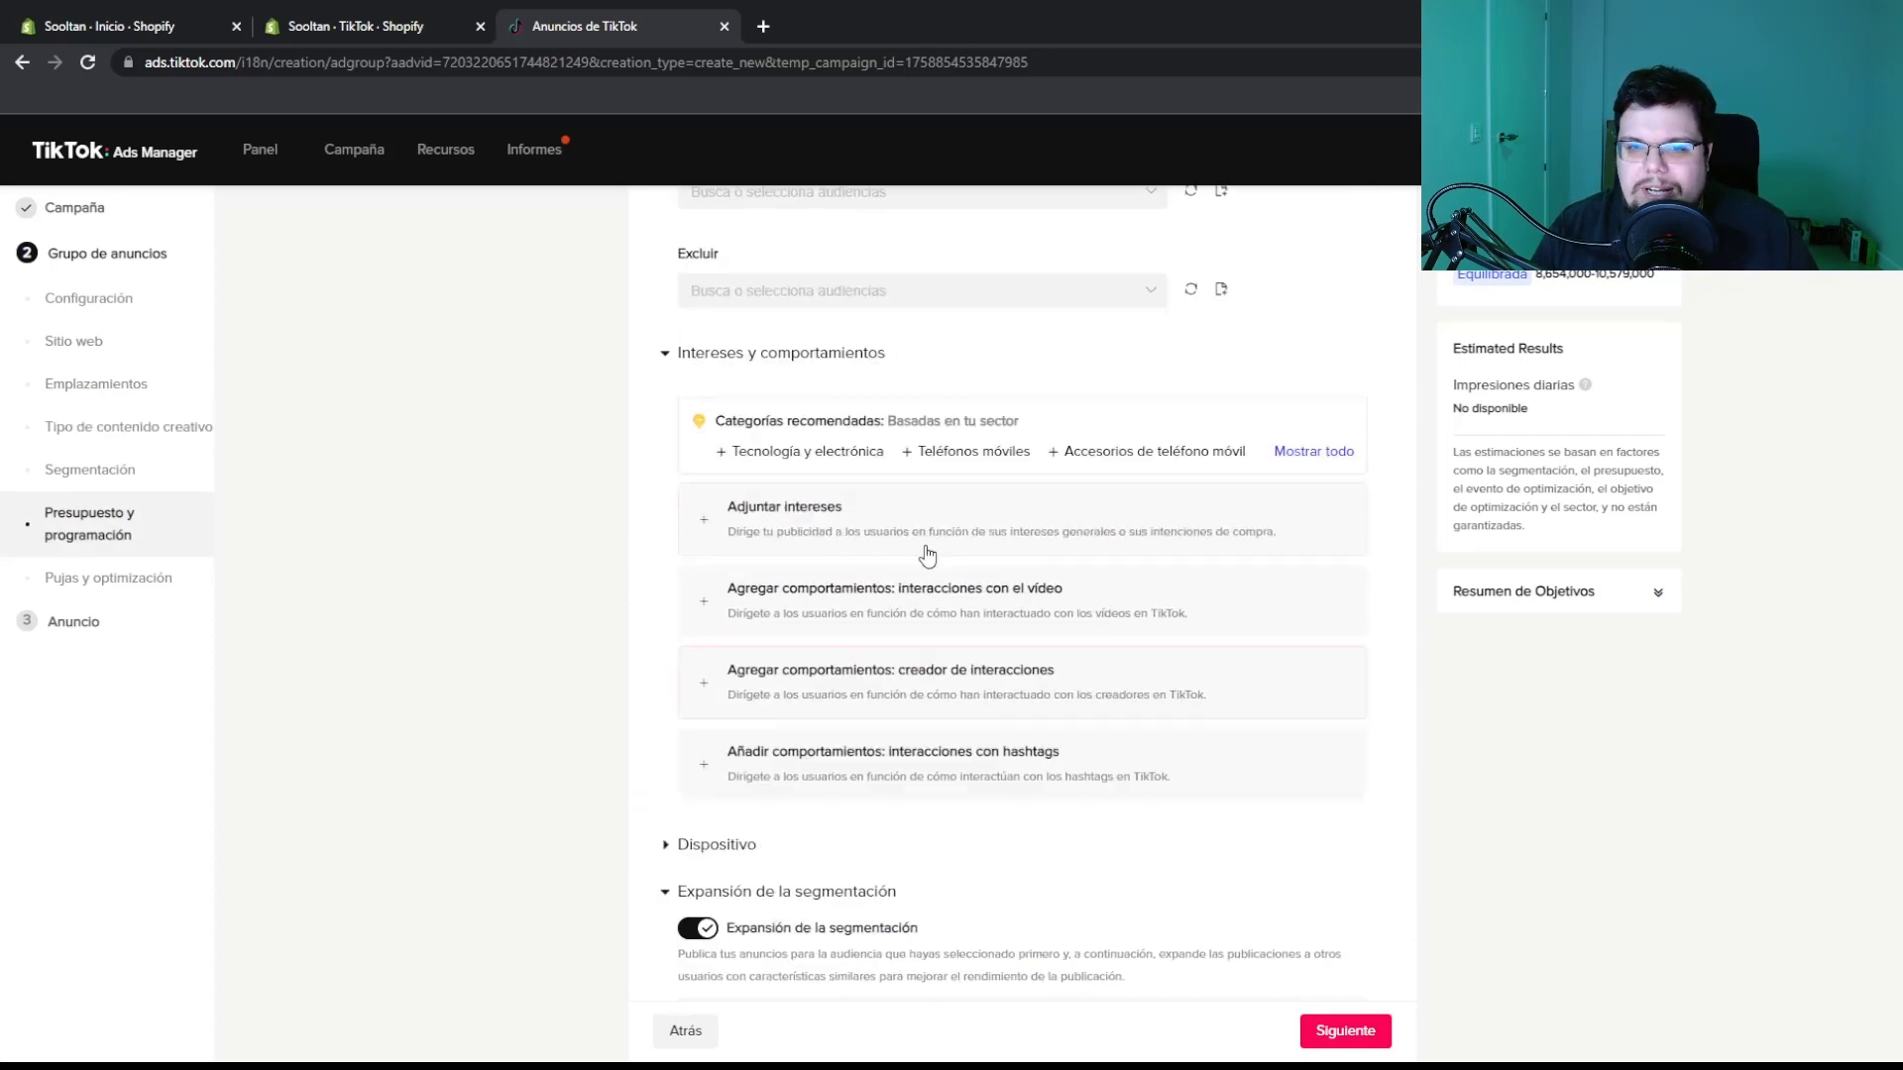
{"action": "left_click", "coordinate": [936, 450]}
{"action": "scroll", "coordinate": [996, 573], "scroll_direction": "down", "scroll_amount": 6}
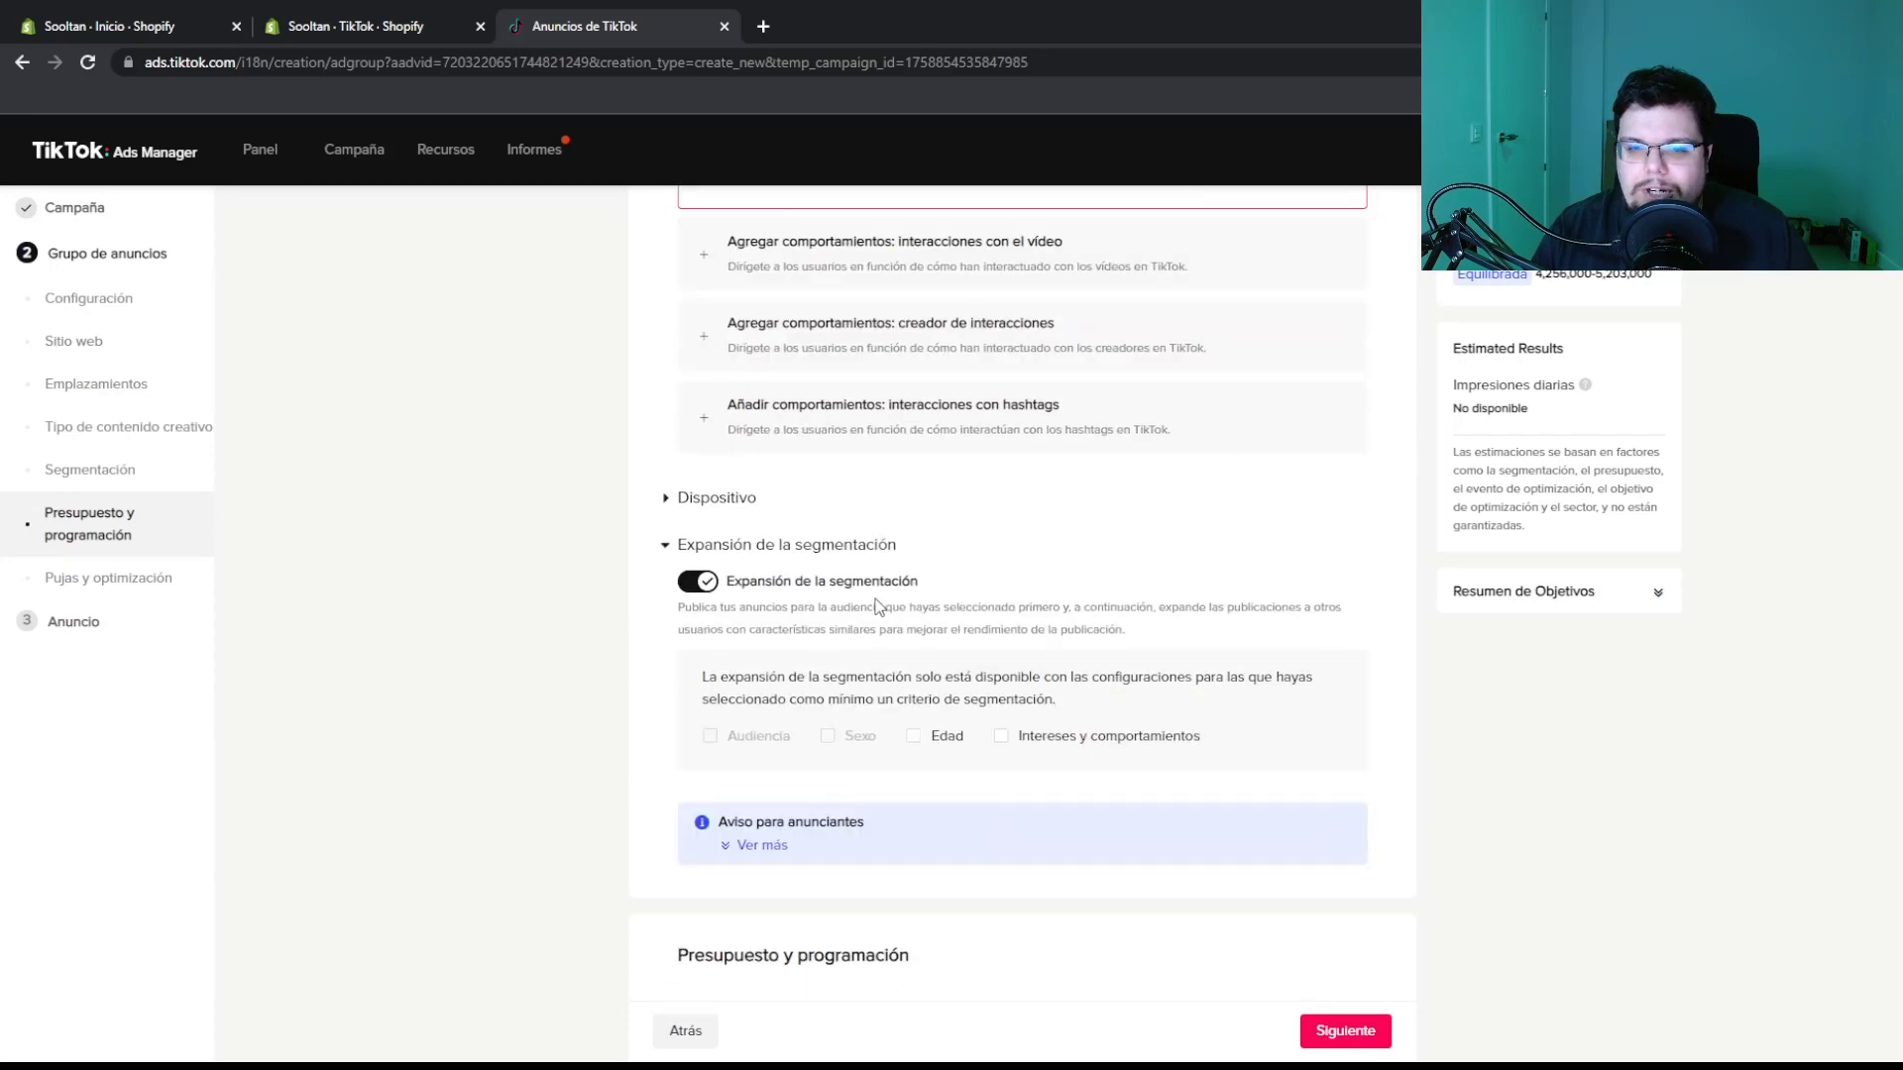
Try including Intereses y comportamientos in the targeting expansion and check the interest it would extend
{"action": "scroll", "coordinate": [952, 656], "scroll_direction": "up", "scroll_amount": 4}
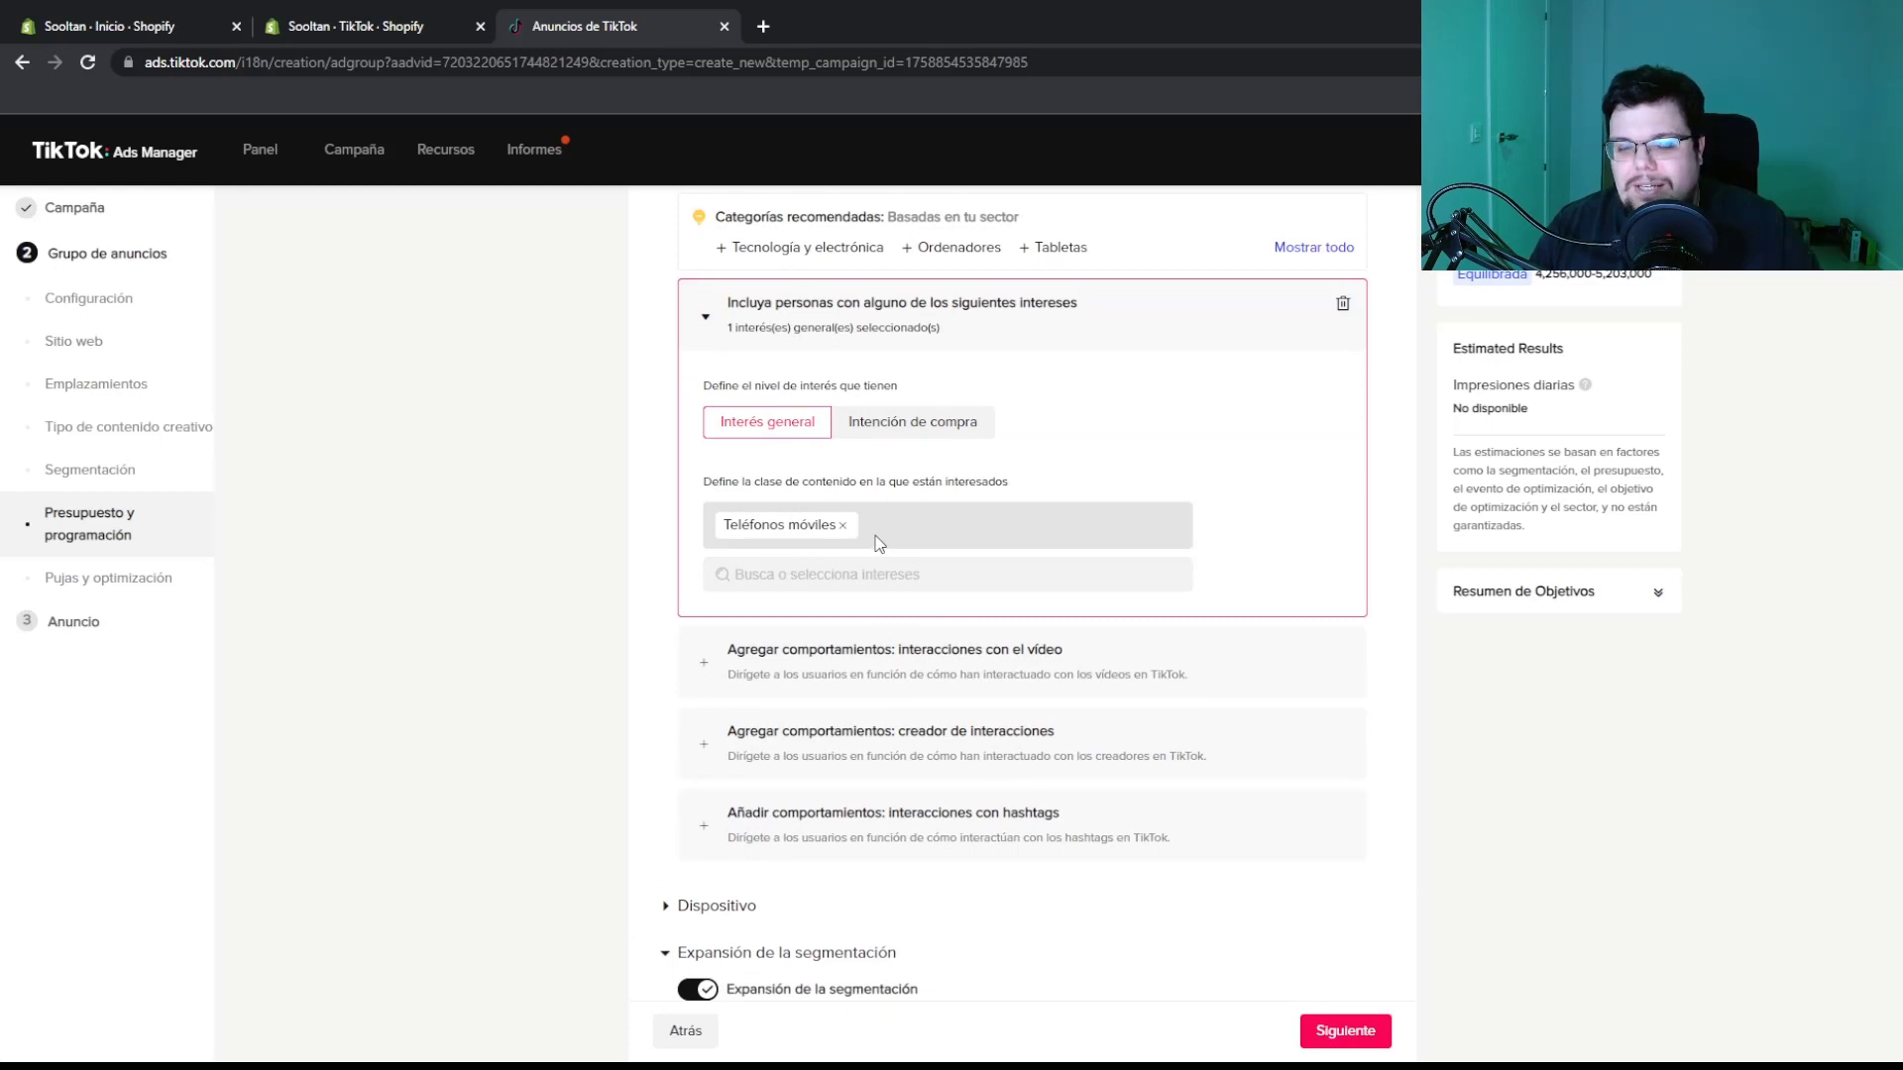
{"action": "scroll", "coordinate": [878, 543], "scroll_direction": "down", "scroll_amount": 3}
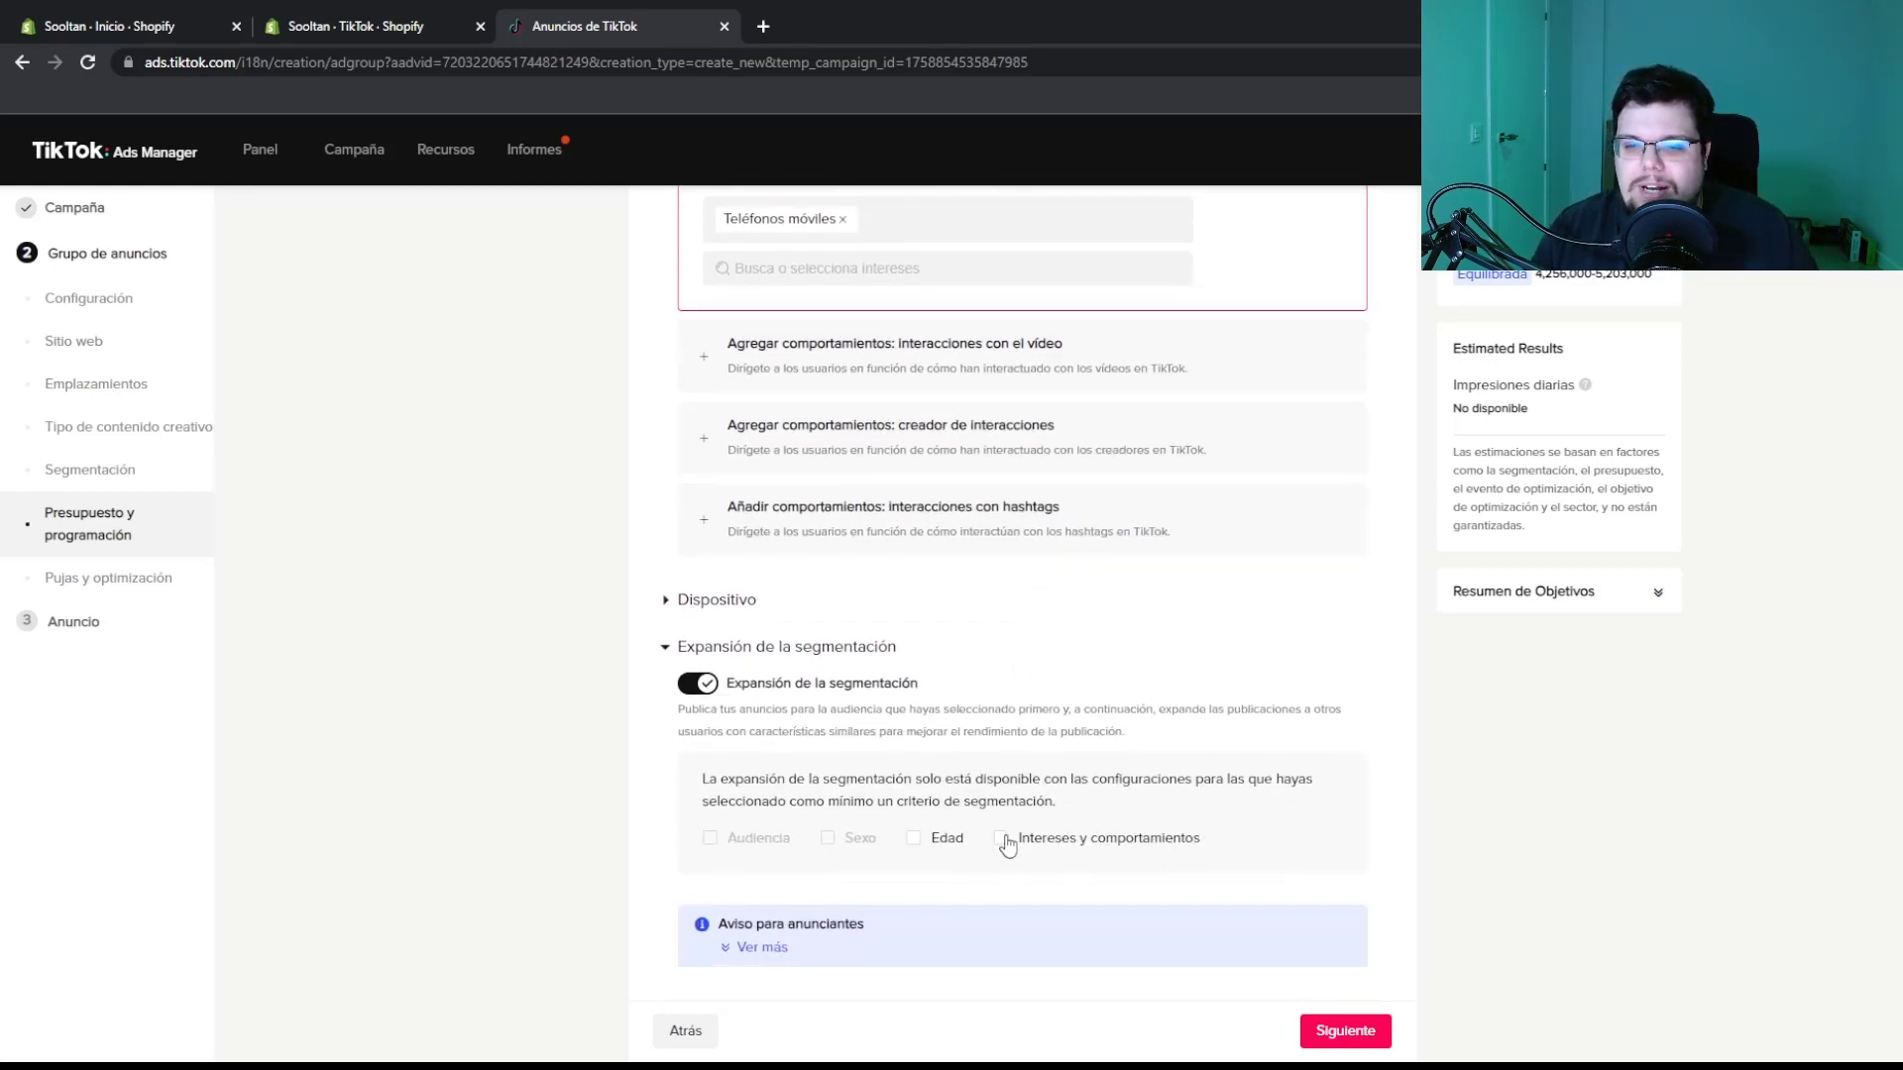
{"action": "left_click", "coordinate": [1001, 838]}
{"action": "scroll", "coordinate": [991, 771], "scroll_direction": "up", "scroll_amount": 4}
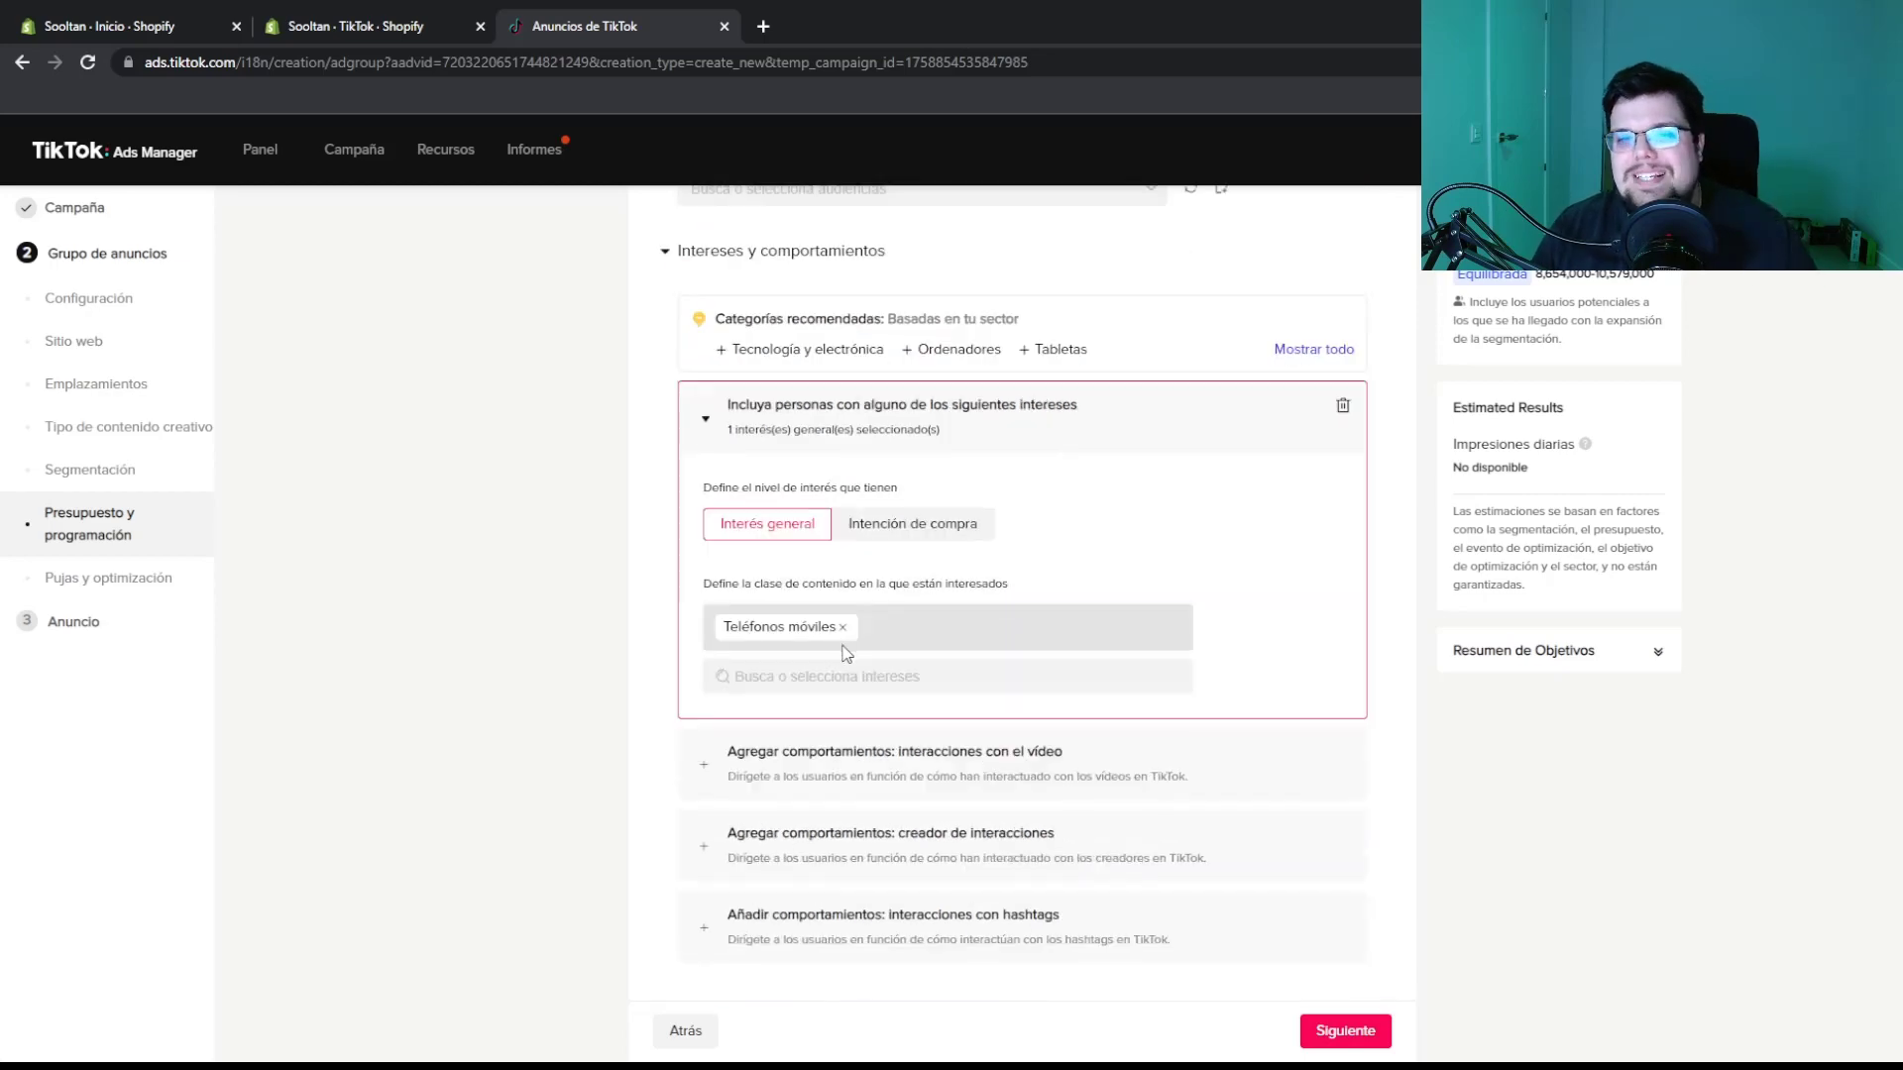
{"action": "scroll", "coordinate": [843, 651], "scroll_direction": "down", "scroll_amount": 5}
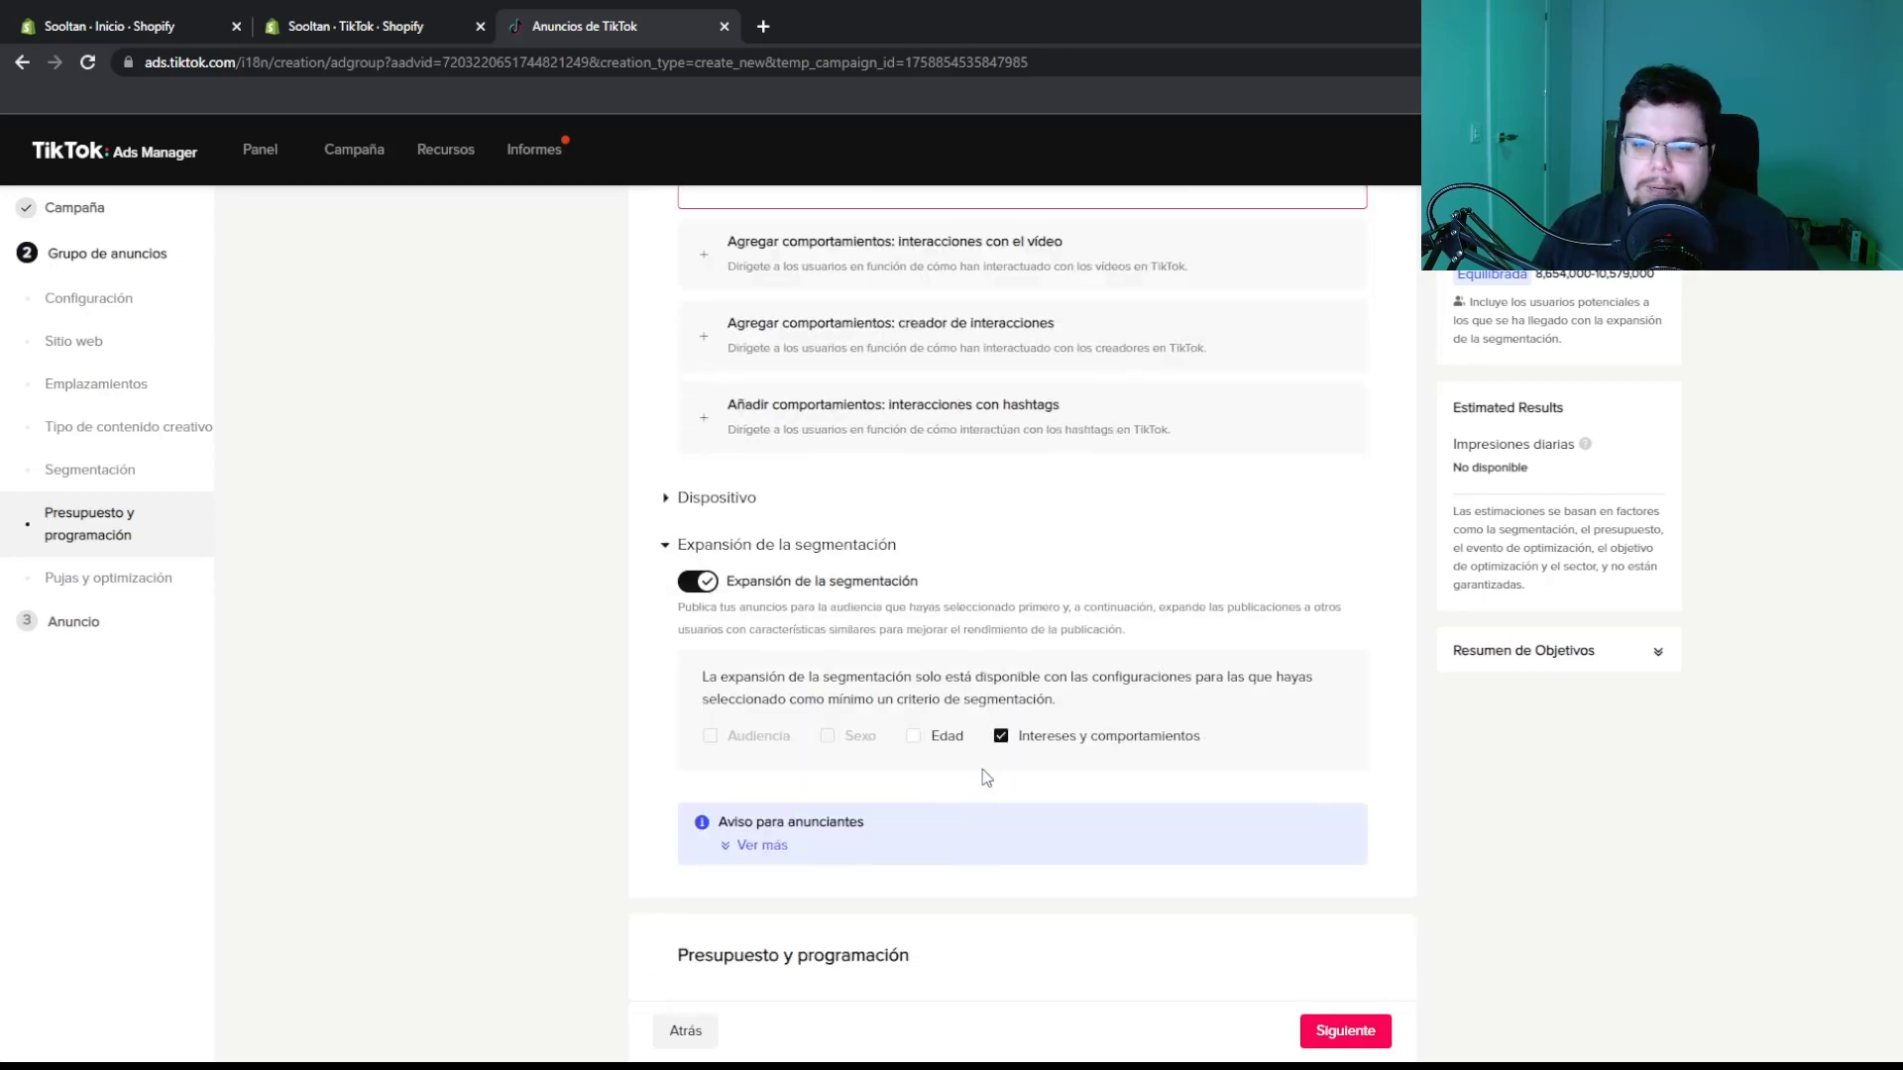
Remove the Teléfonos móviles interest group and turn off Expansión de la segmentación with its Intereses y comportamientos option
{"action": "left_click", "coordinate": [1000, 735]}
{"action": "left_click", "coordinate": [843, 321]}
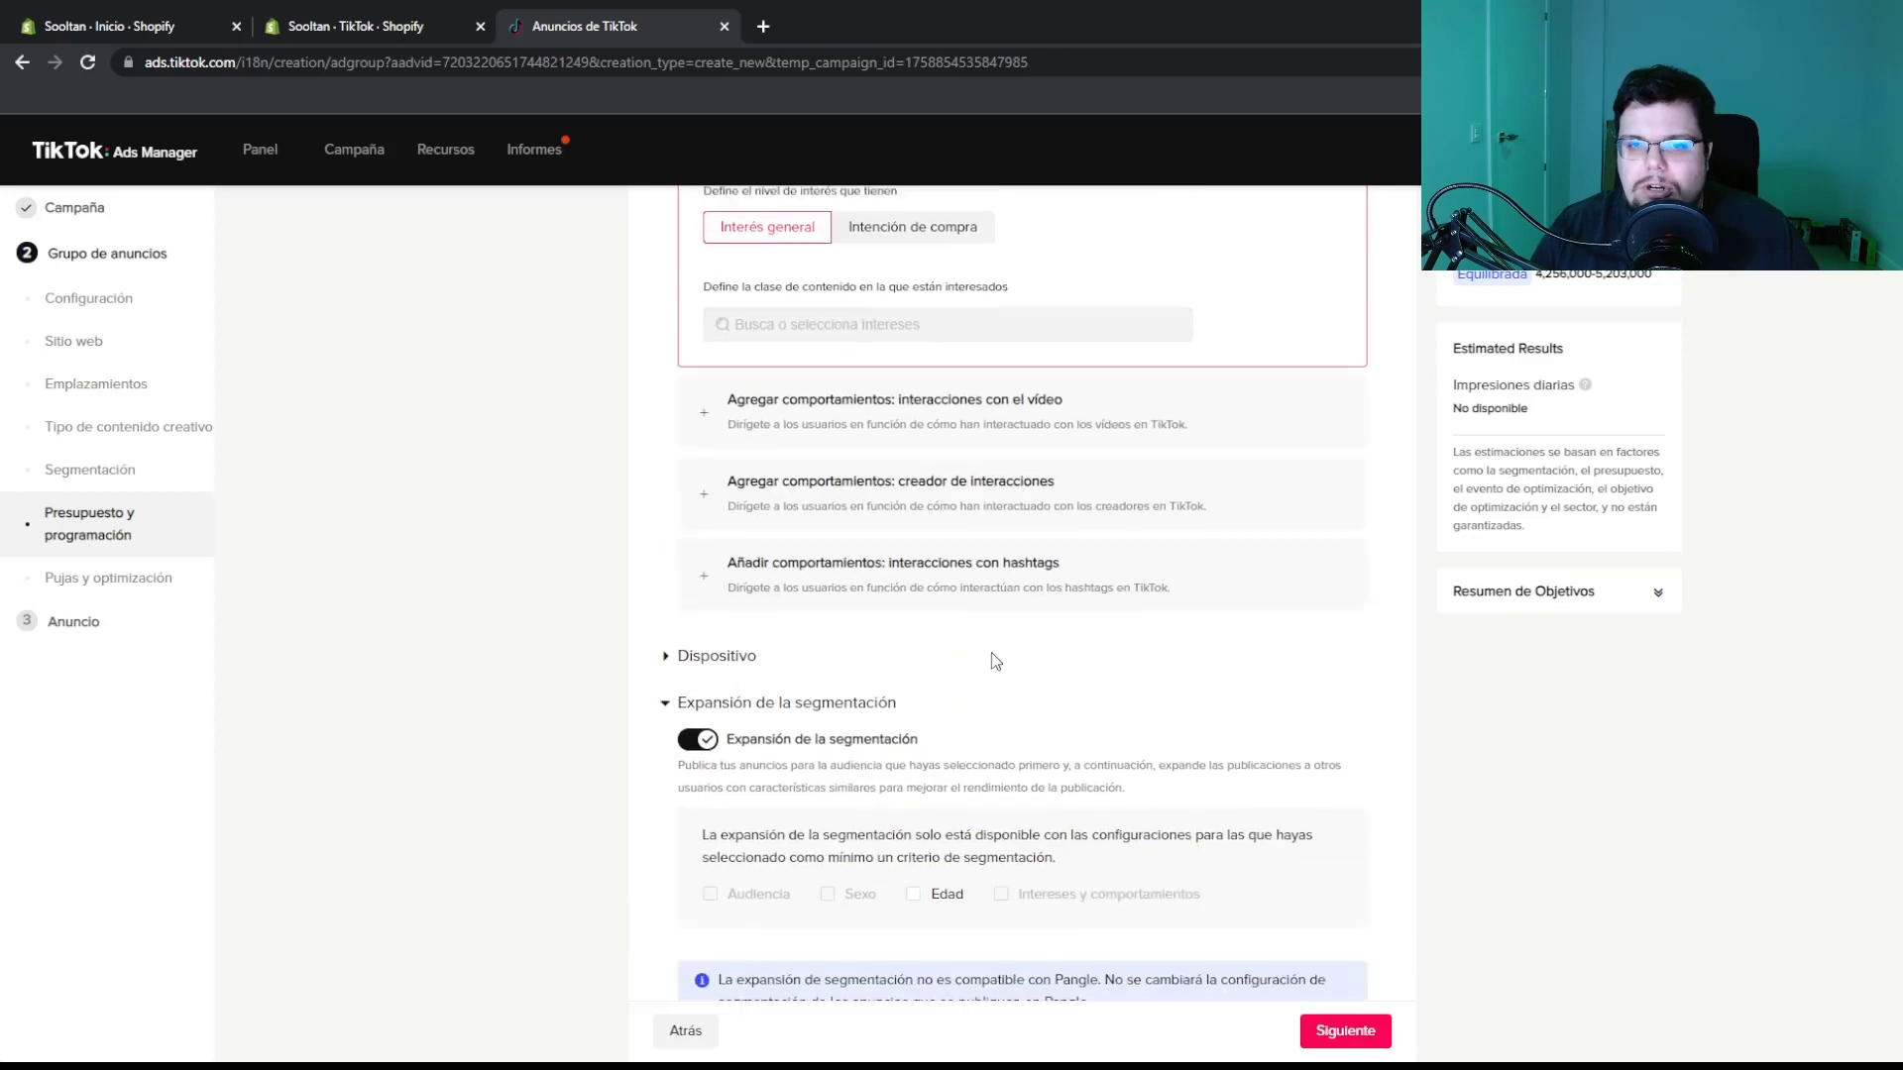
{"action": "scroll", "coordinate": [981, 654], "scroll_direction": "up", "scroll_amount": 3}
{"action": "left_click", "coordinate": [1339, 408]}
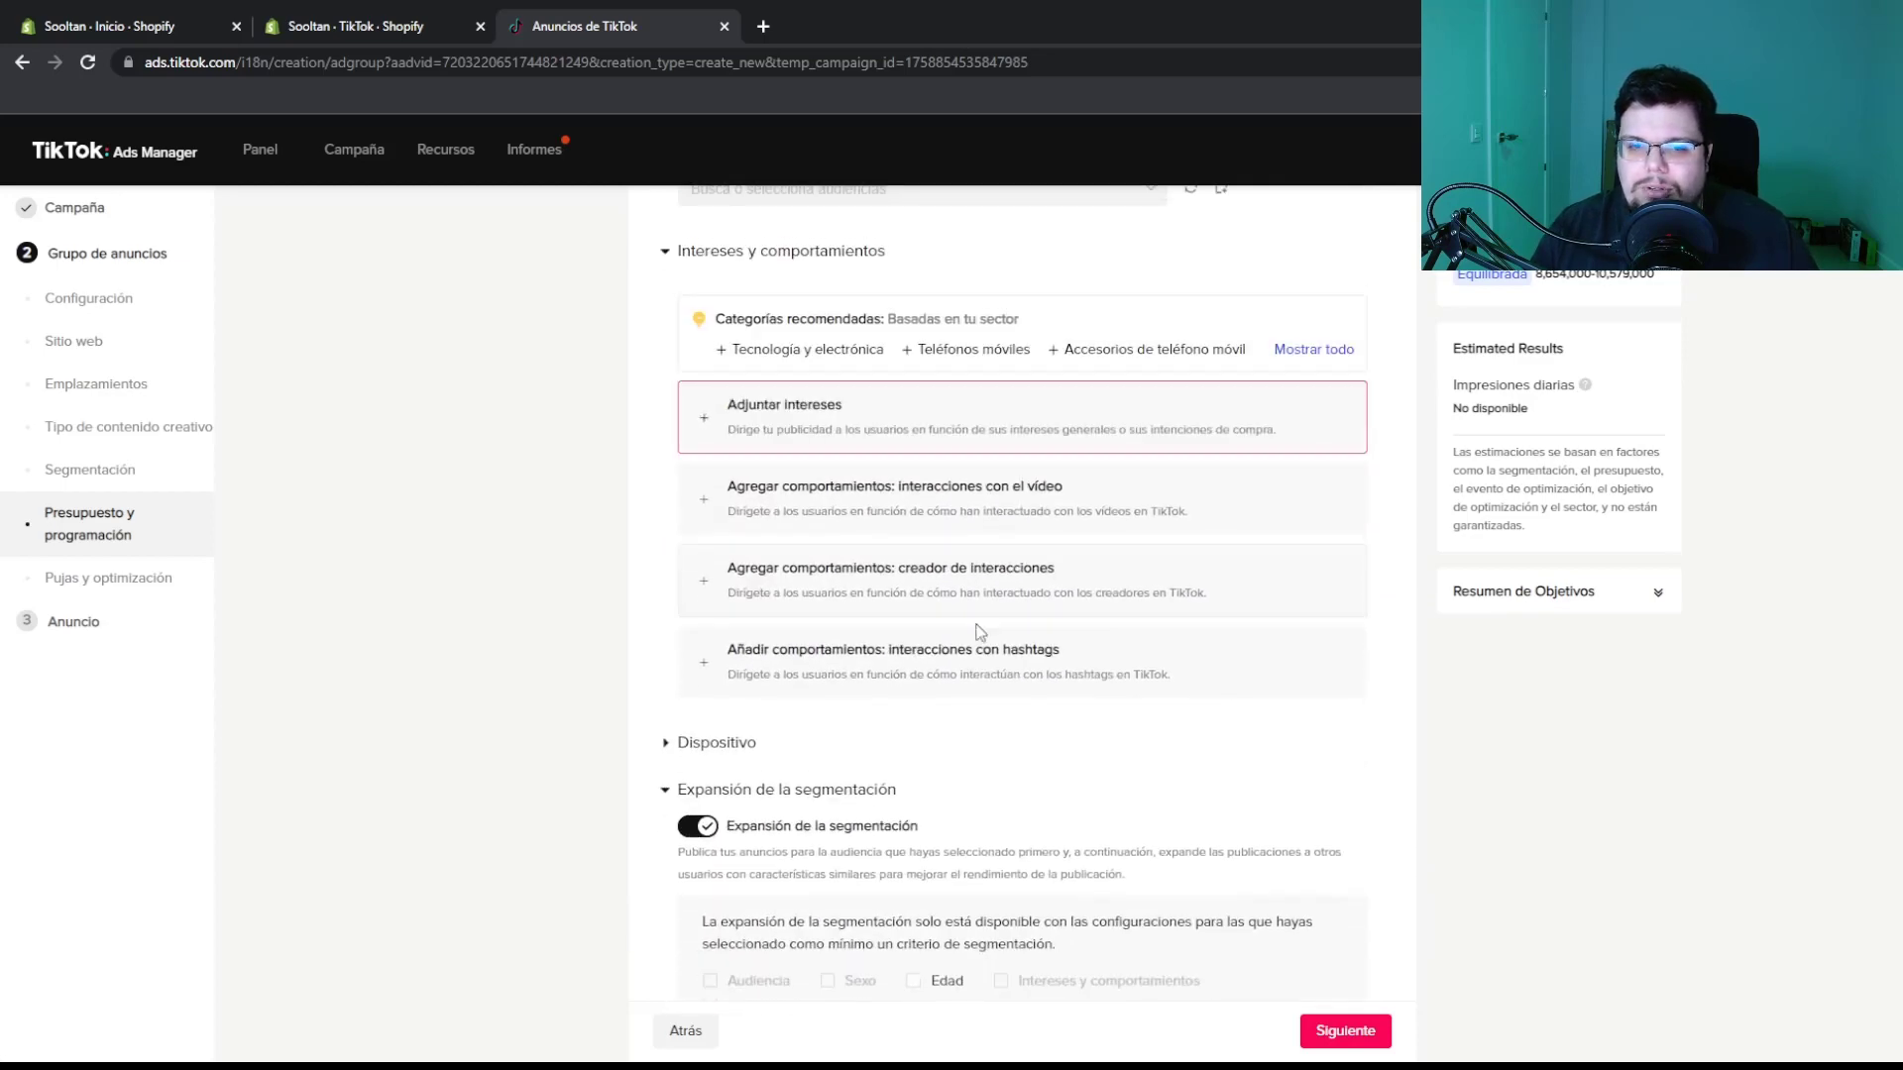
{"action": "left_click", "coordinate": [694, 823]}
Set the ad group's daily budget to 50 EUR
{"action": "scroll", "coordinate": [1044, 687], "scroll_direction": "down", "scroll_amount": 4}
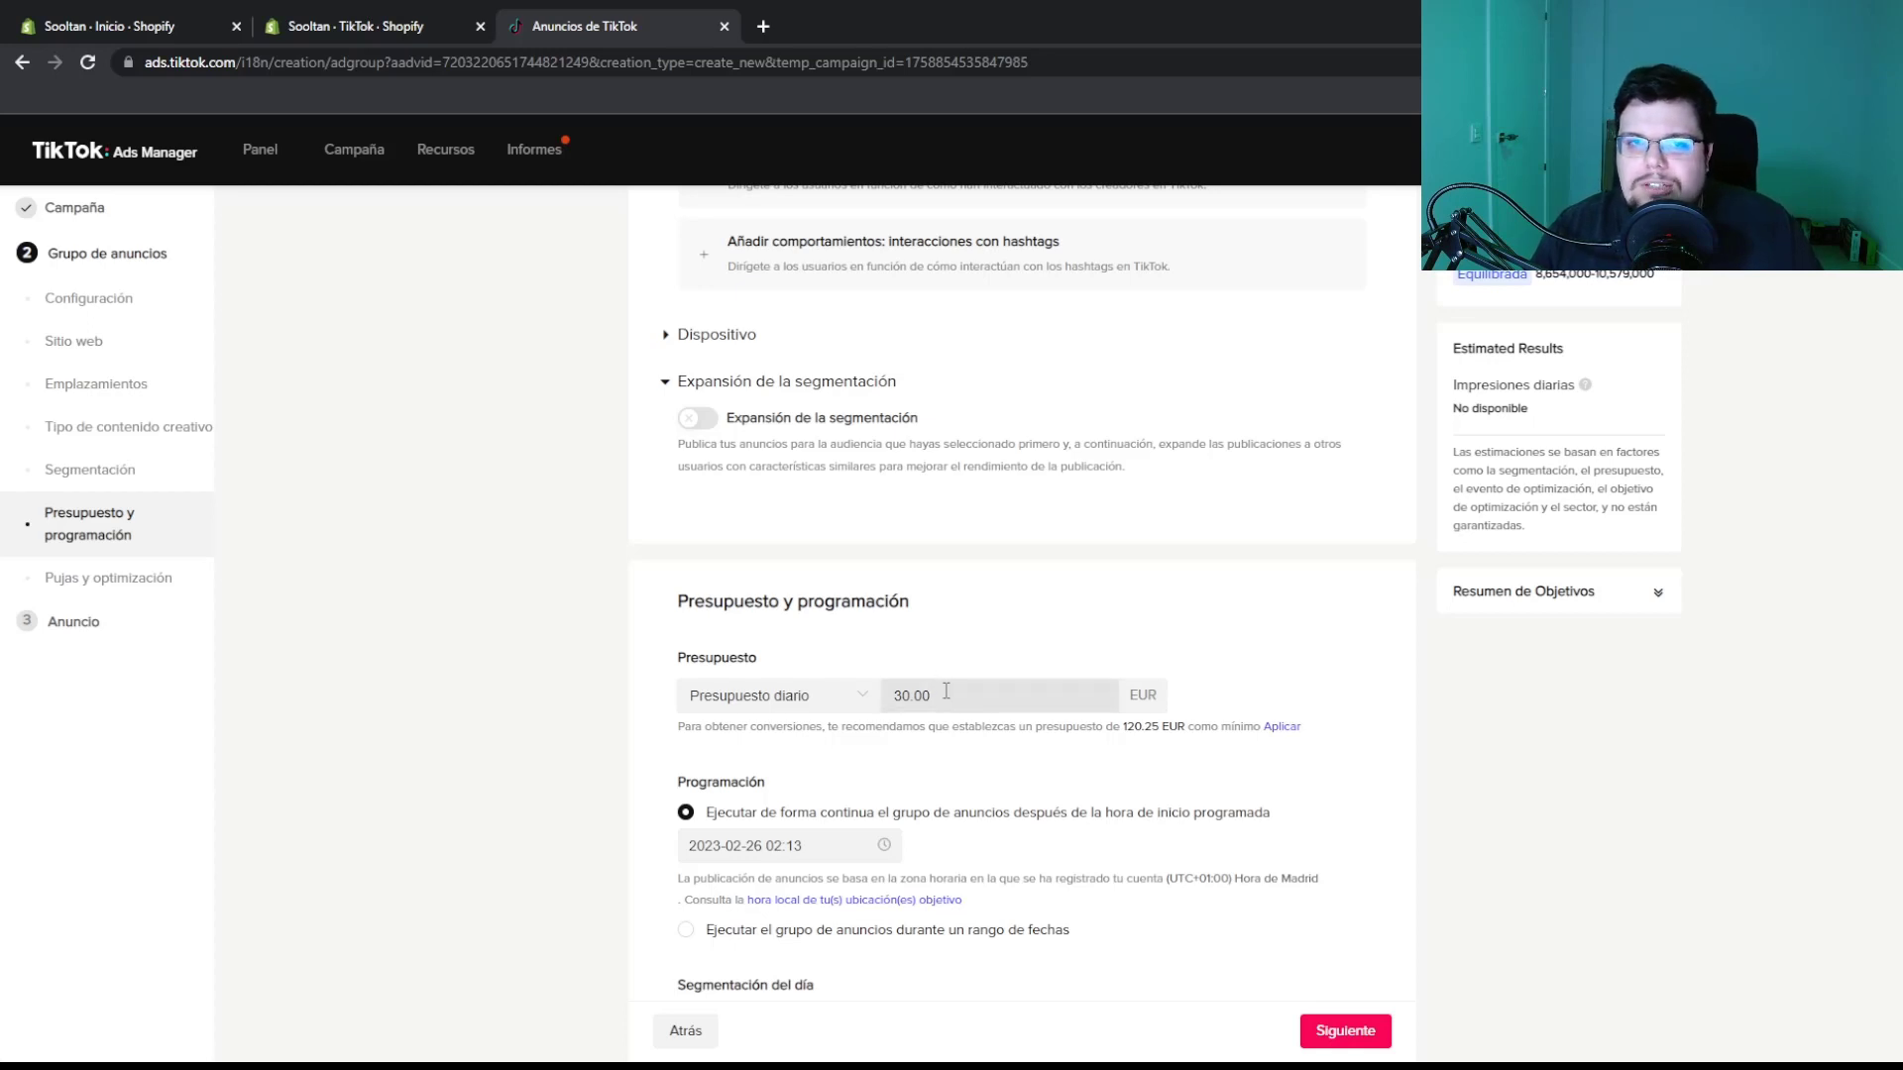
{"action": "double_click", "coordinate": [979, 695]}
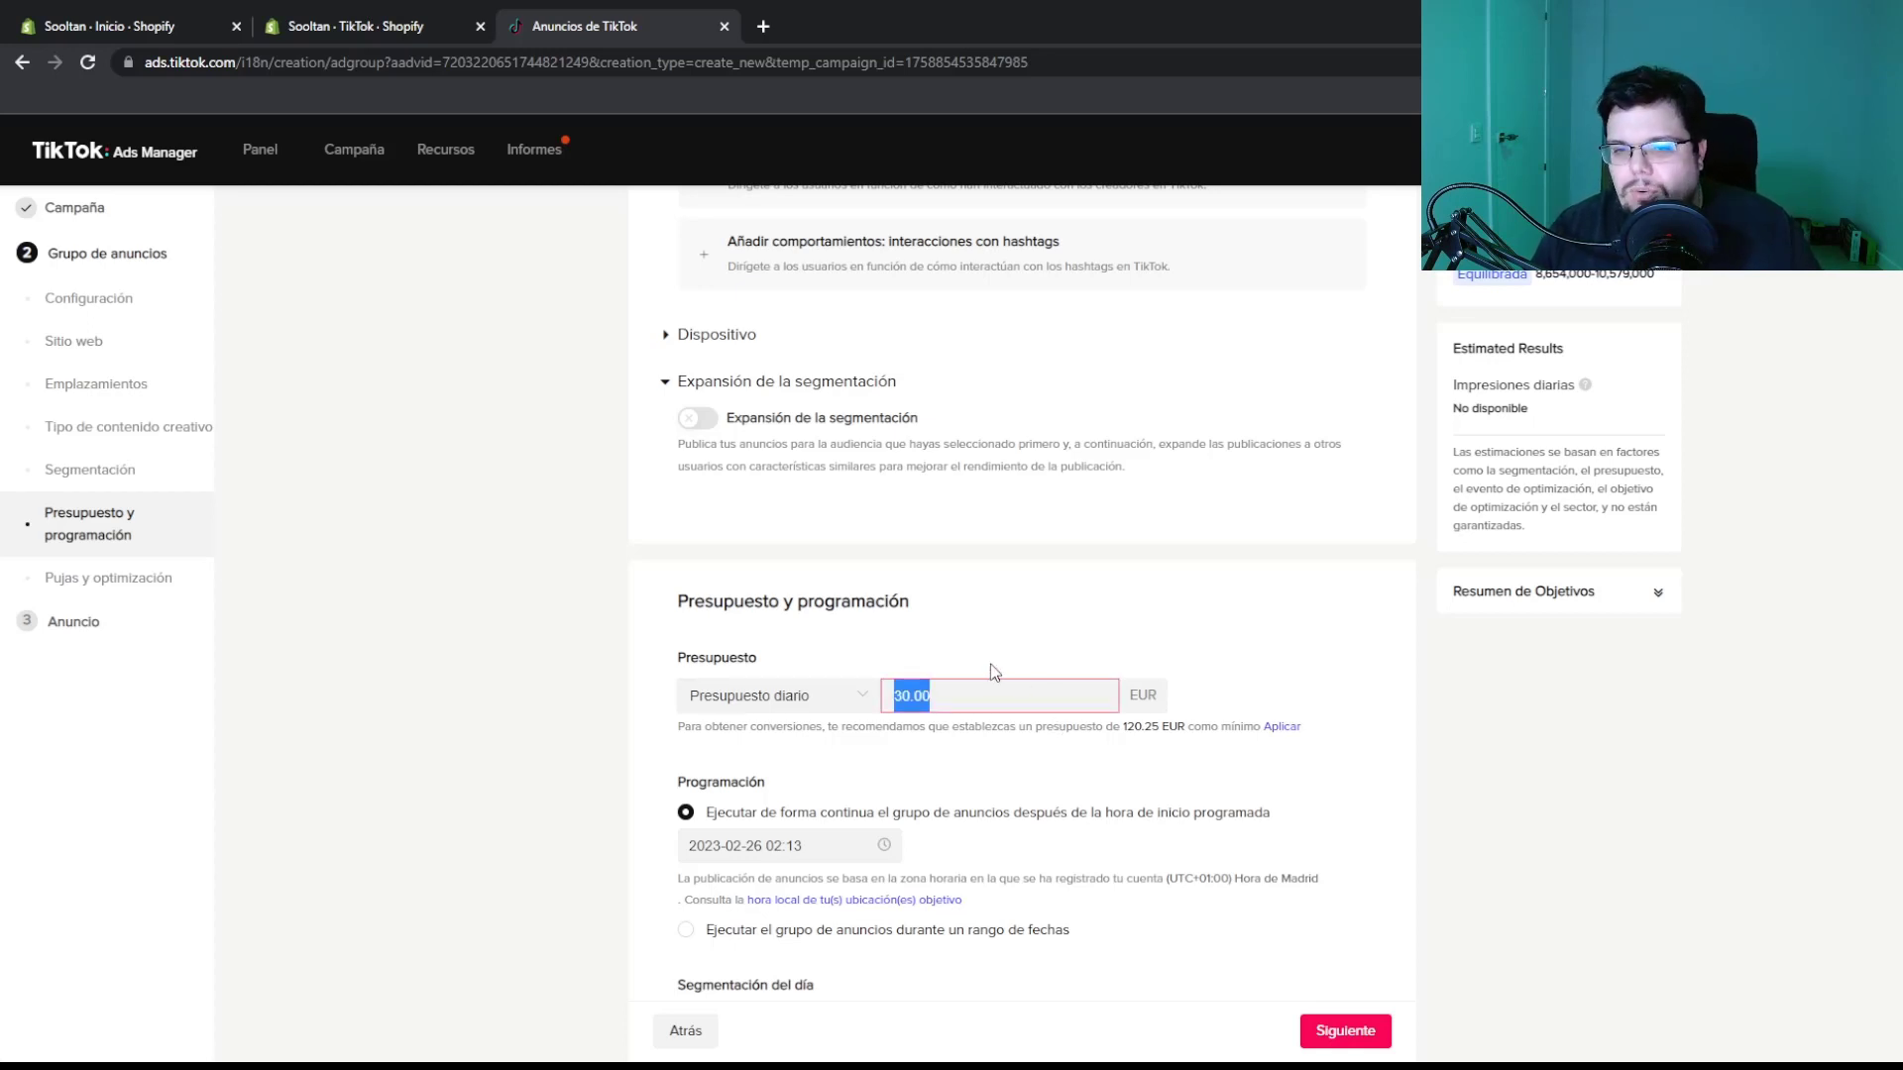
{"action": "type", "text": "50"}
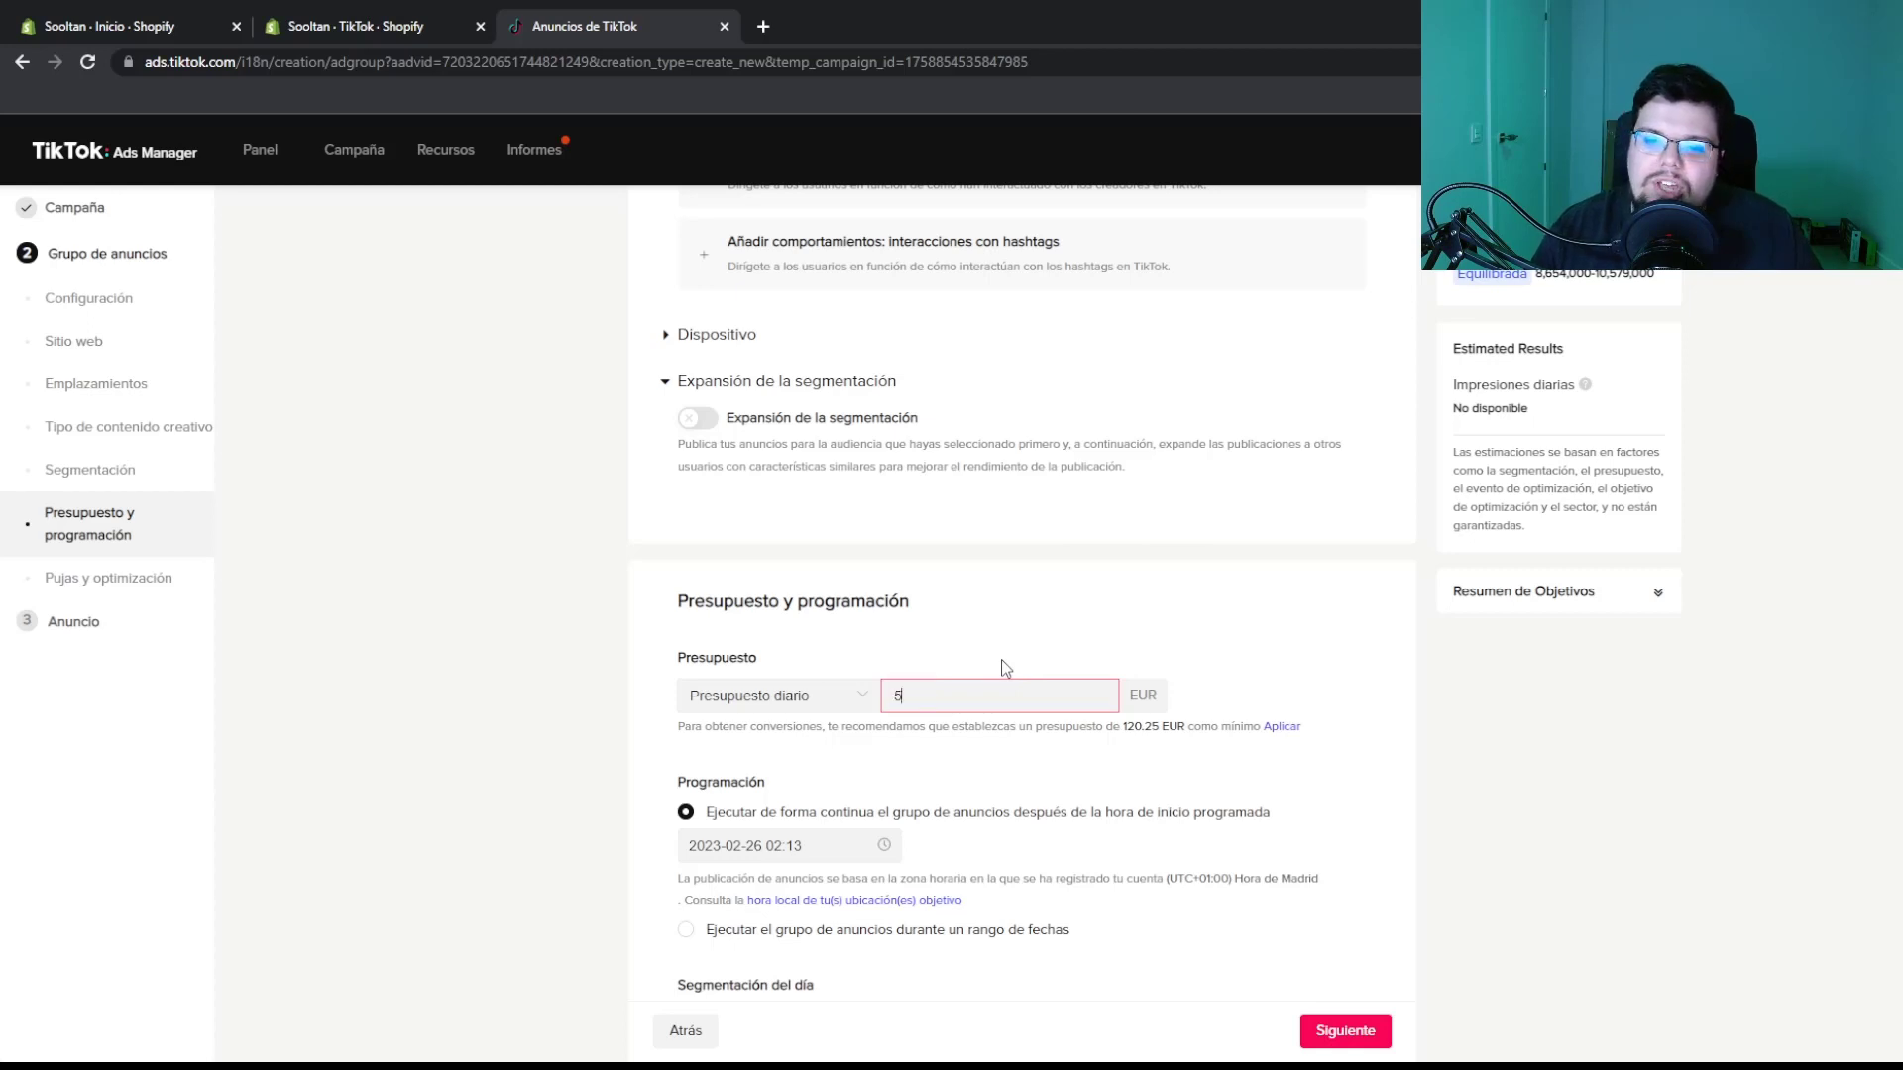
{"action": "left_click", "coordinate": [1030, 587]}
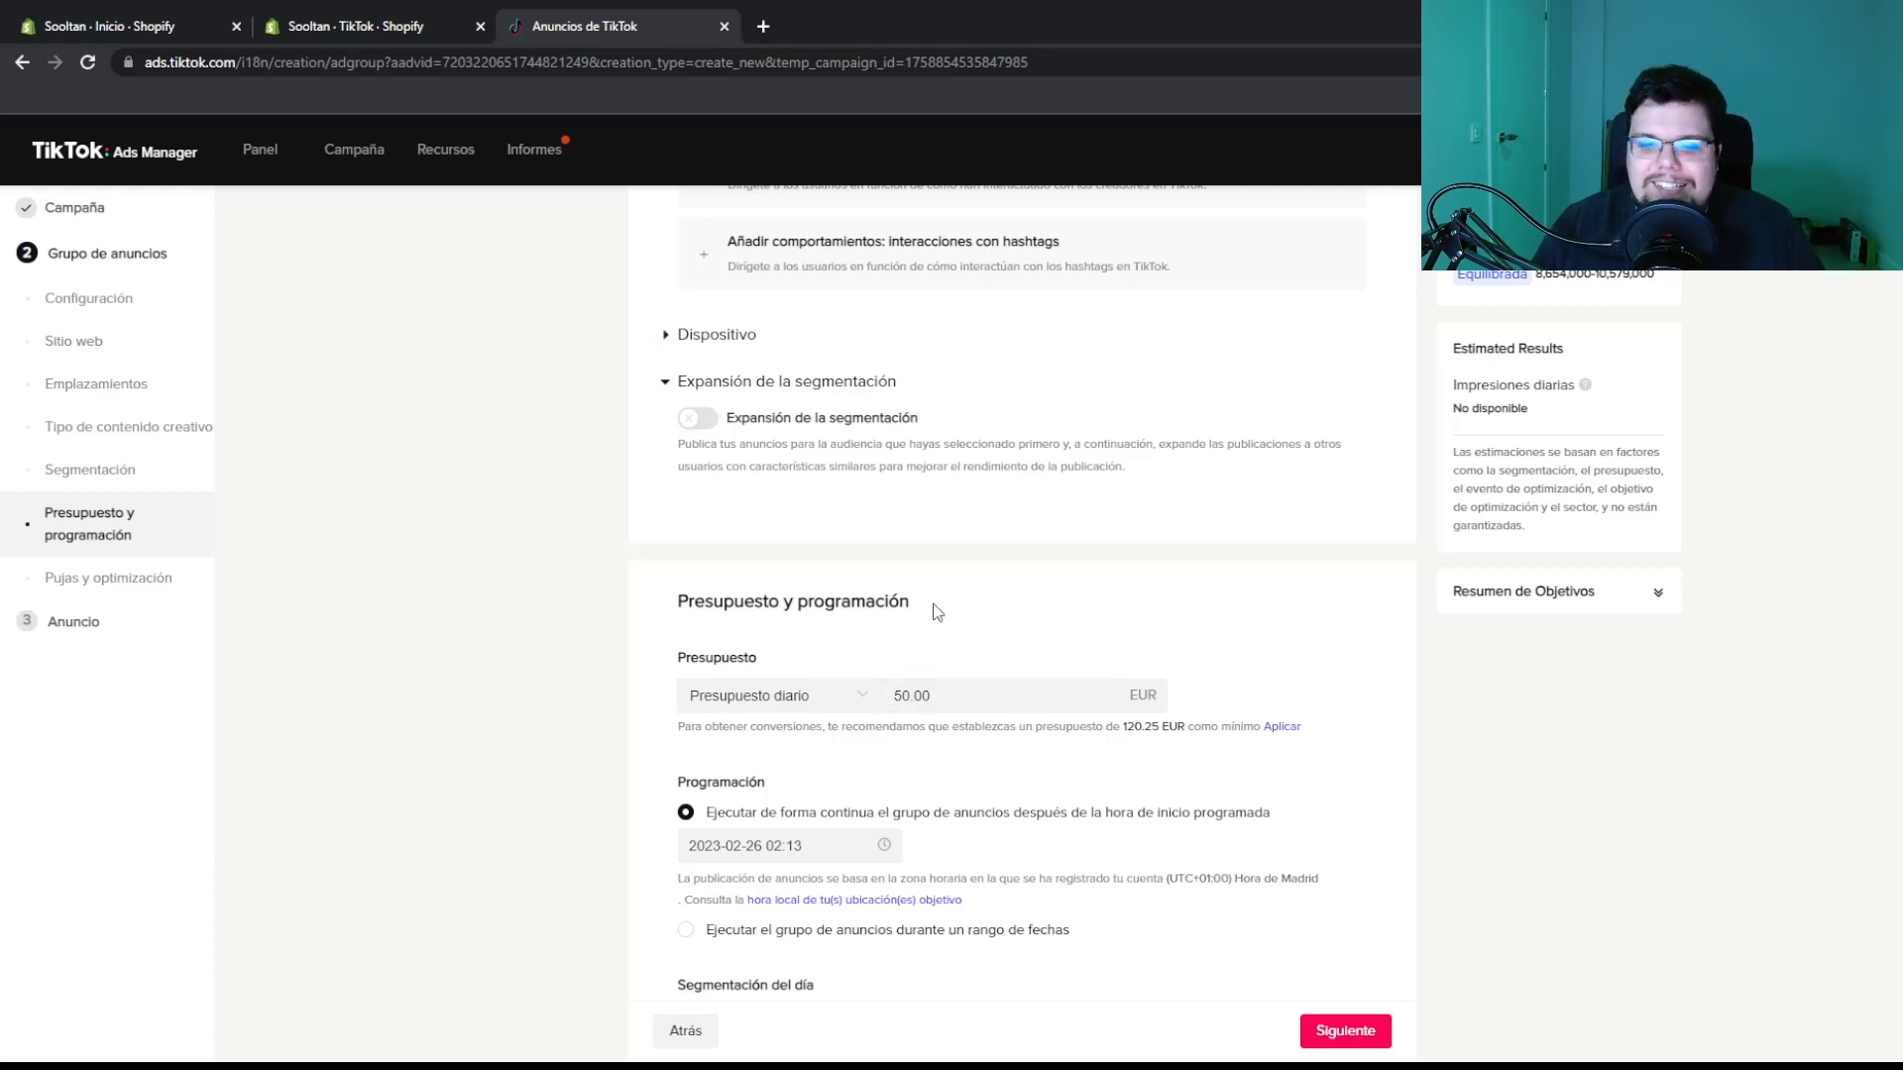
Check the start date and time choices for running the ad group continuously and review its Segmentación del día setting
{"action": "scroll", "coordinate": [938, 612], "scroll_direction": "down", "scroll_amount": 2}
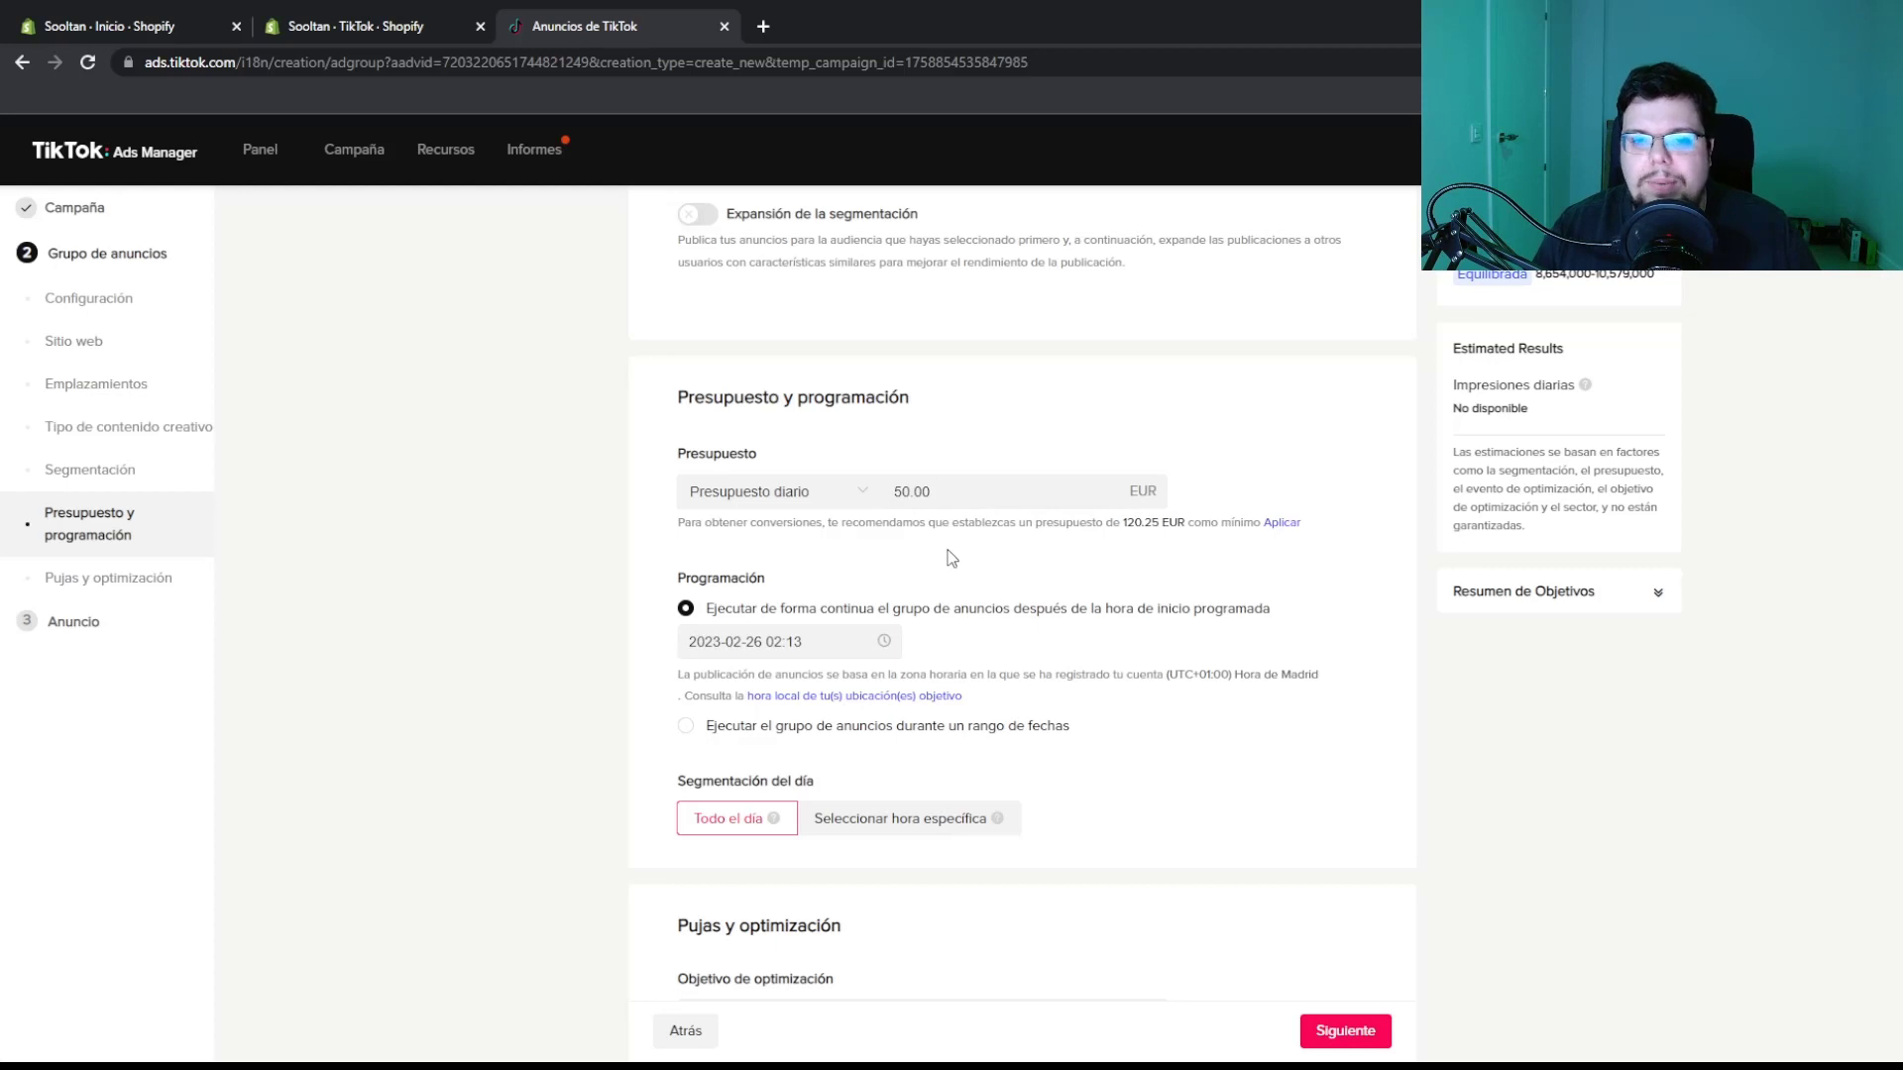
{"action": "left_click", "coordinate": [782, 644]}
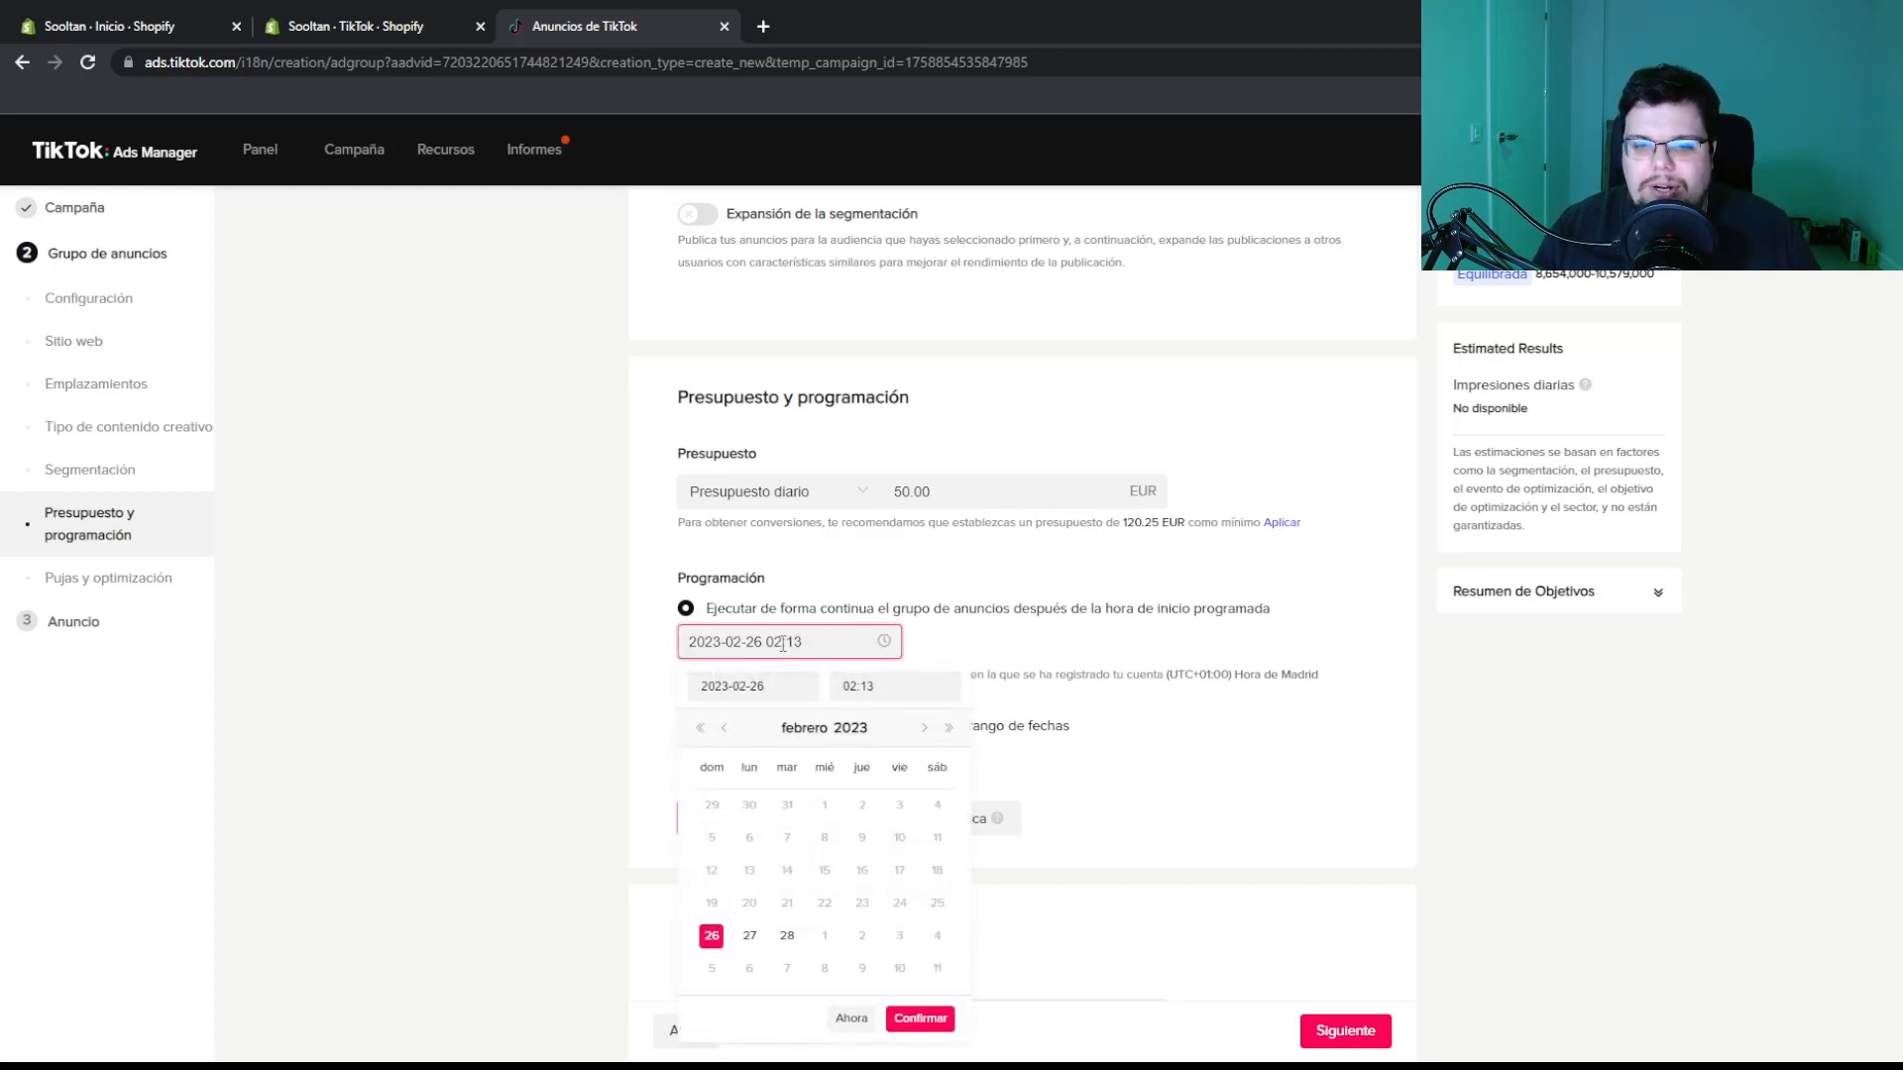
{"action": "left_click", "coordinate": [957, 591]}
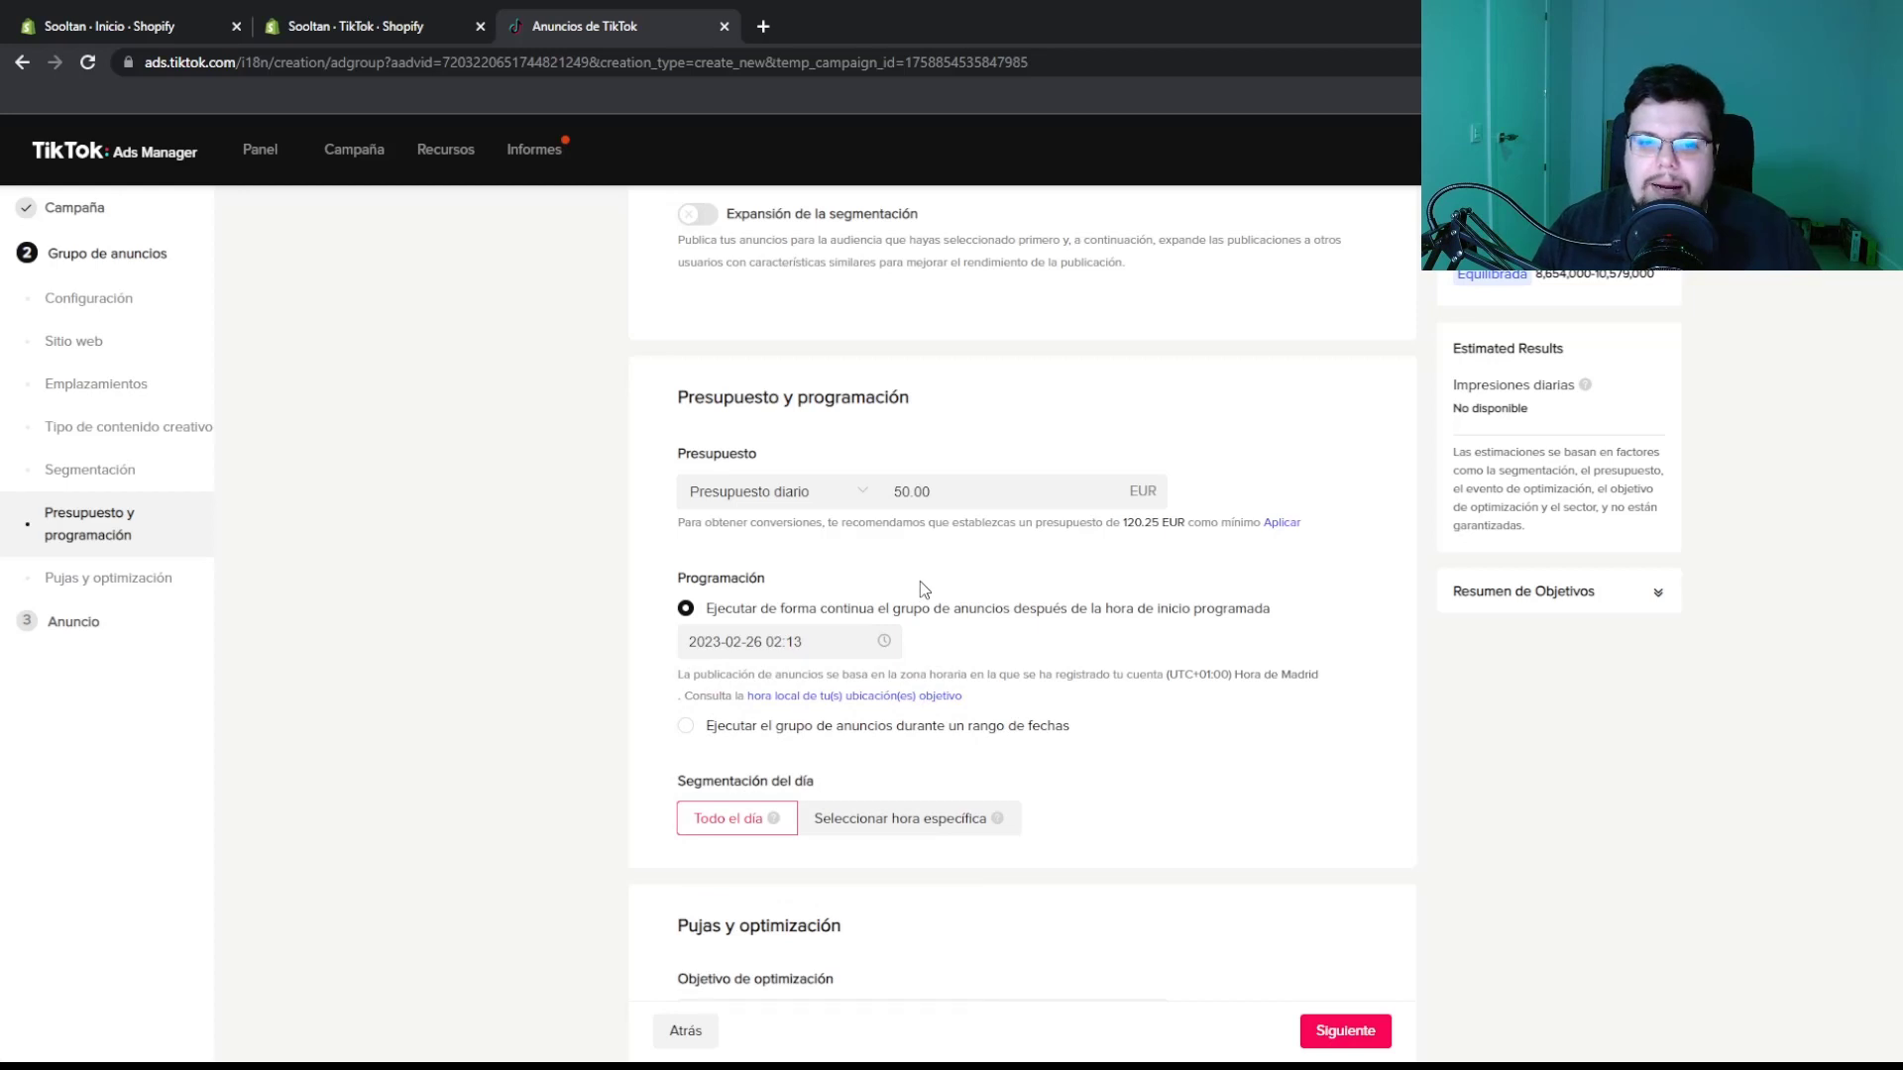
{"action": "left_click", "coordinate": [780, 641]}
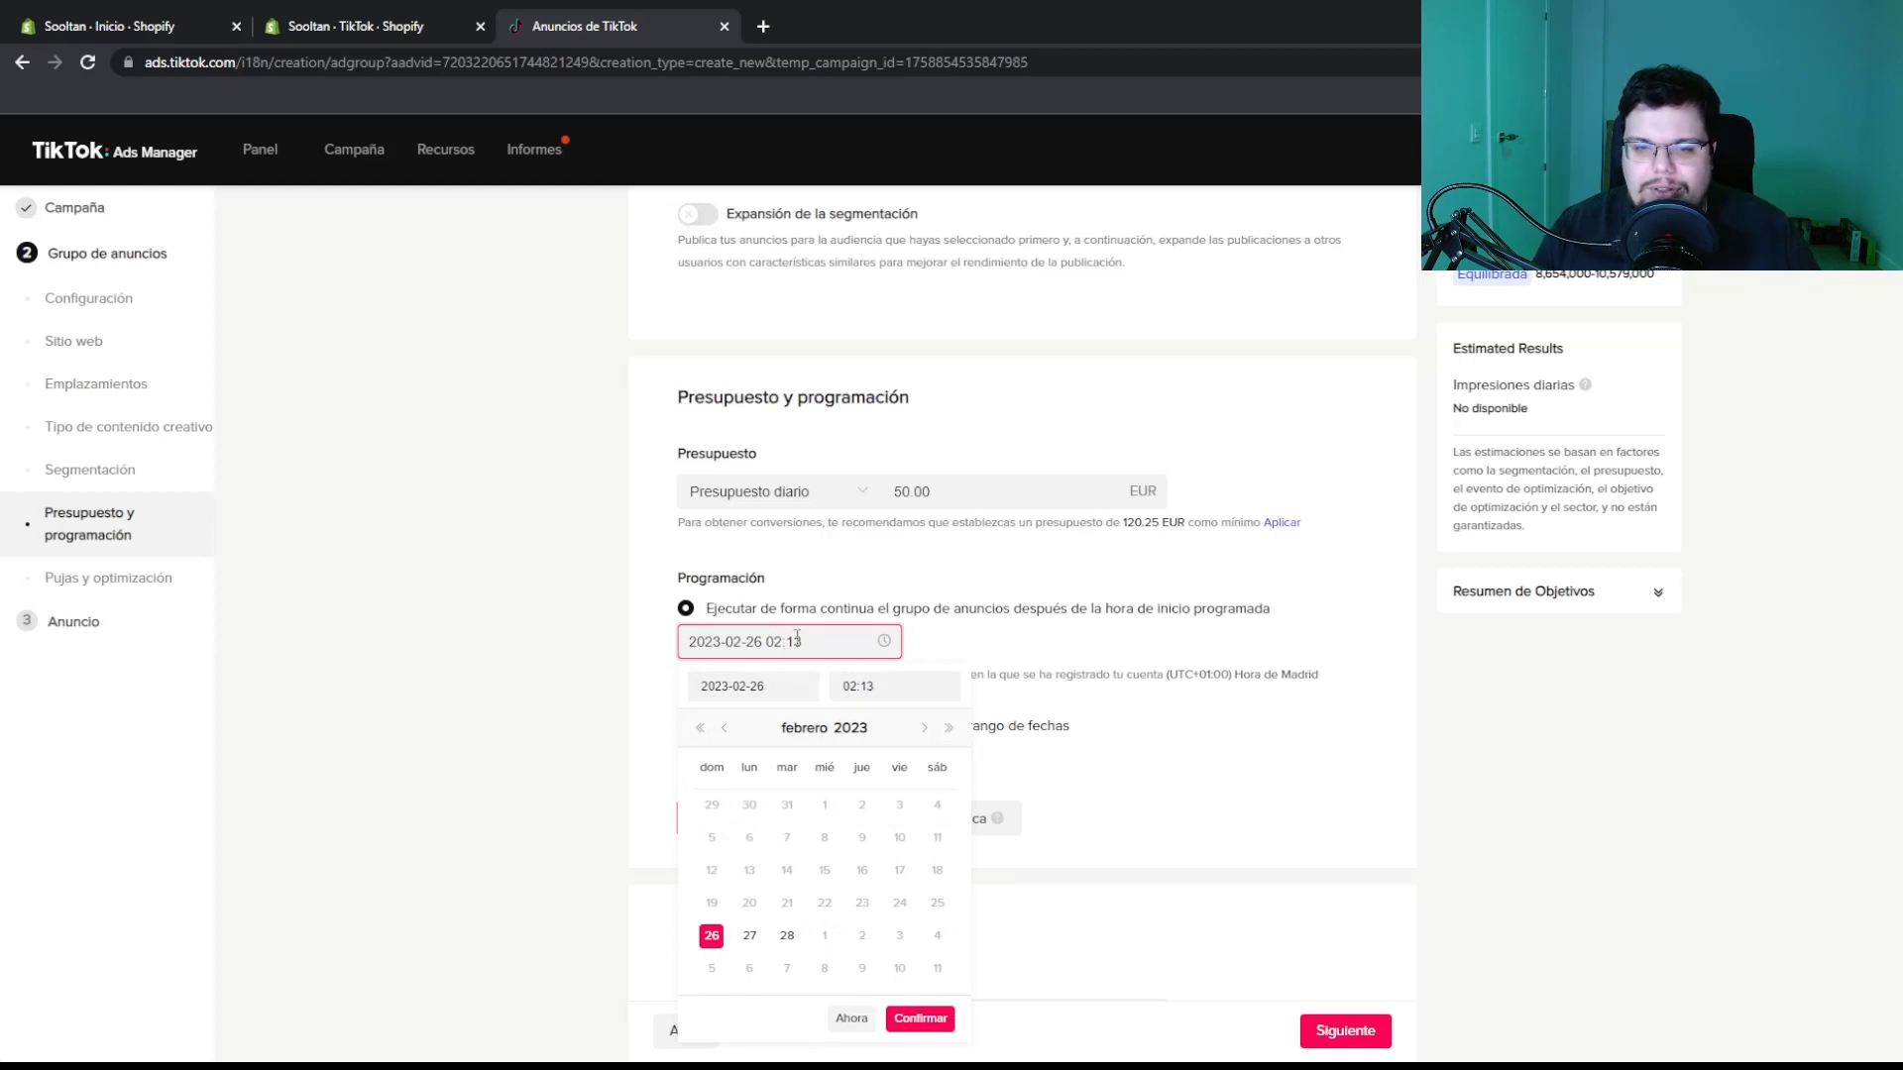
{"action": "key", "text": "Return"}
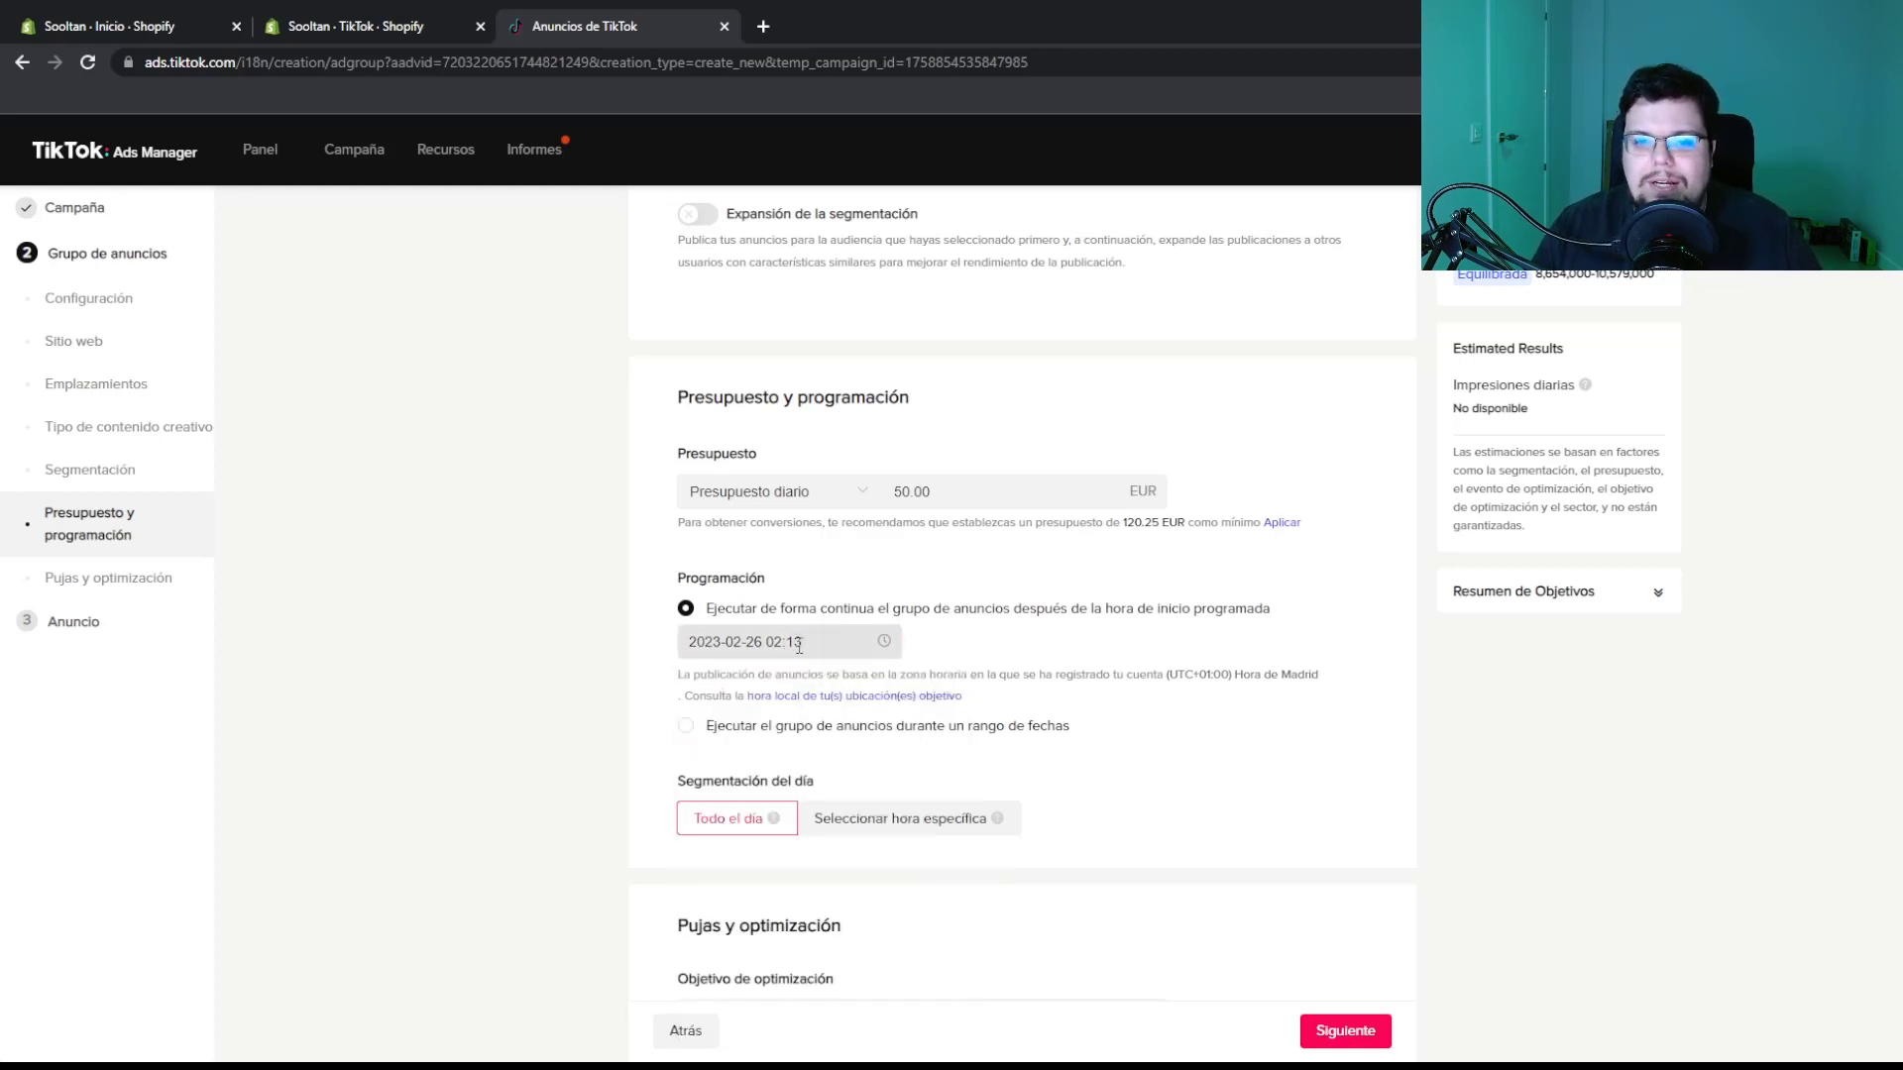
{"action": "scroll", "coordinate": [807, 644], "scroll_direction": "down", "scroll_amount": 1}
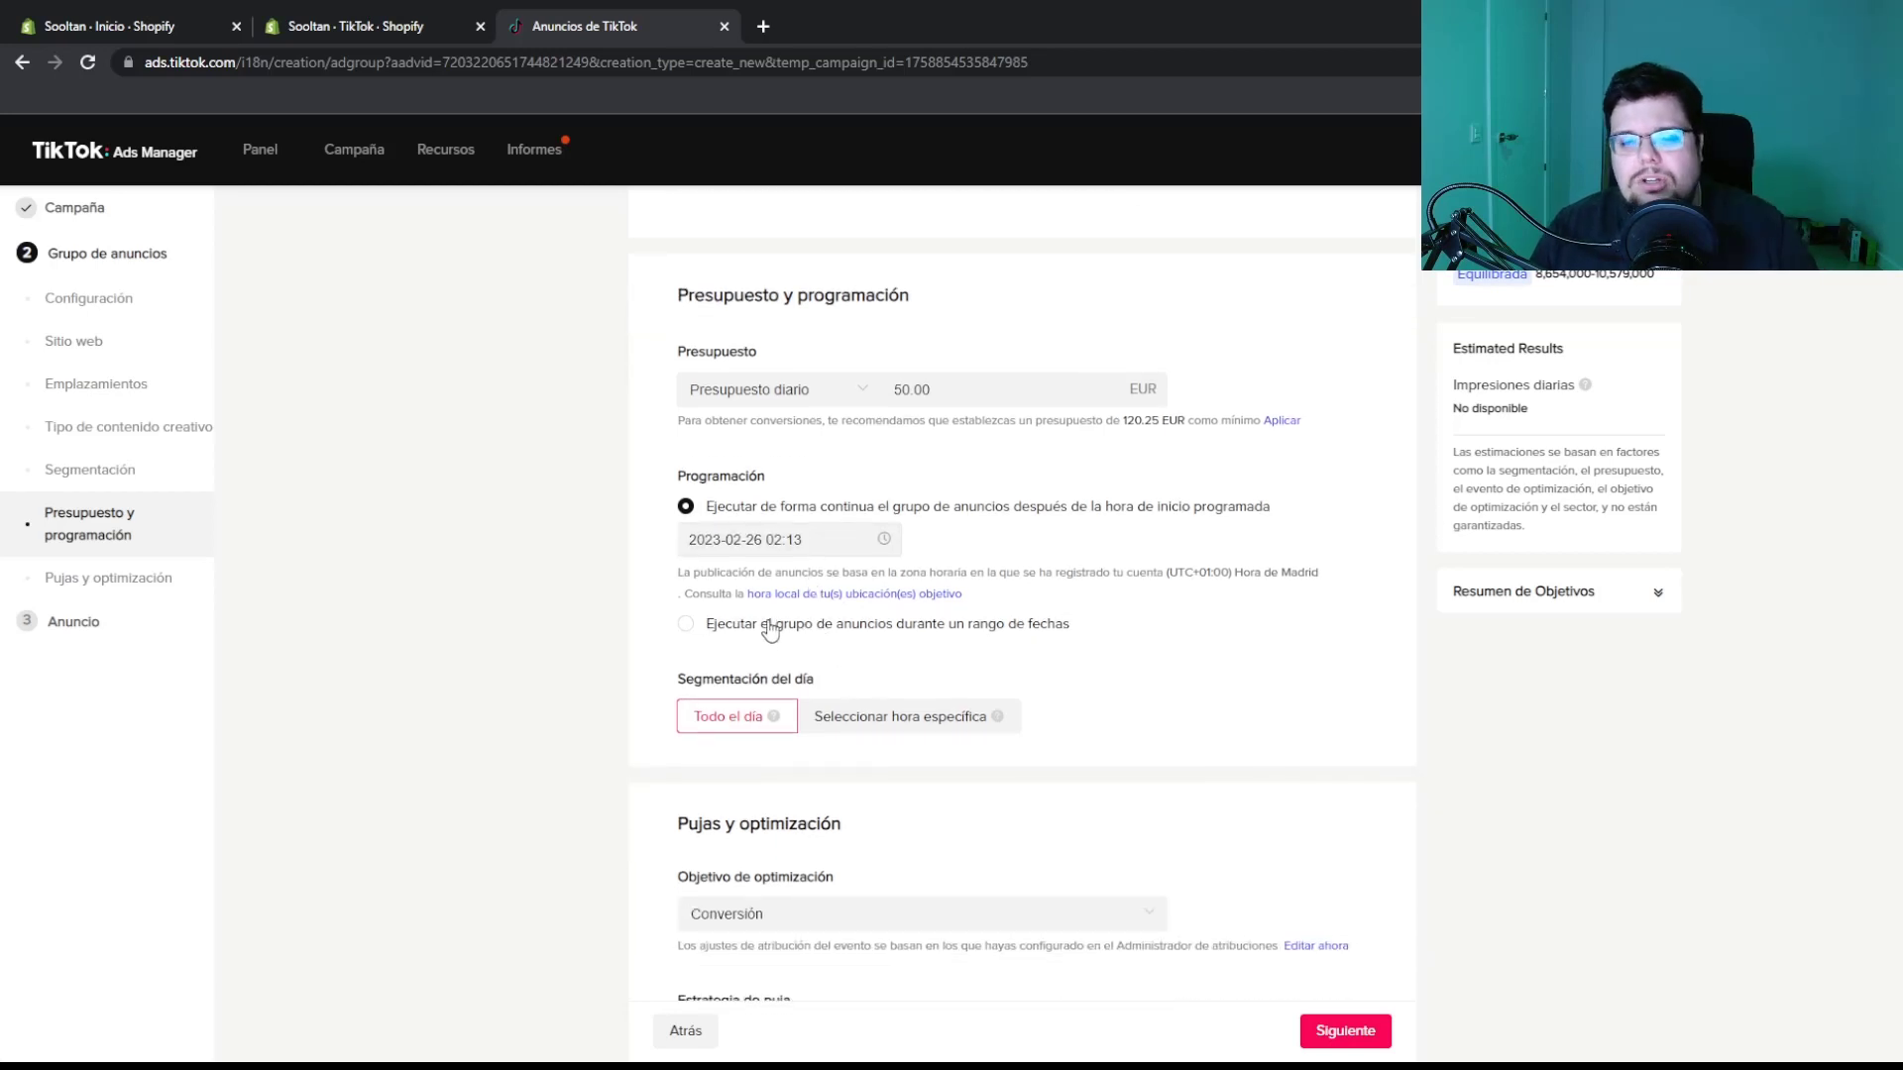
{"action": "scroll", "coordinate": [957, 646], "scroll_direction": "down", "scroll_amount": 2}
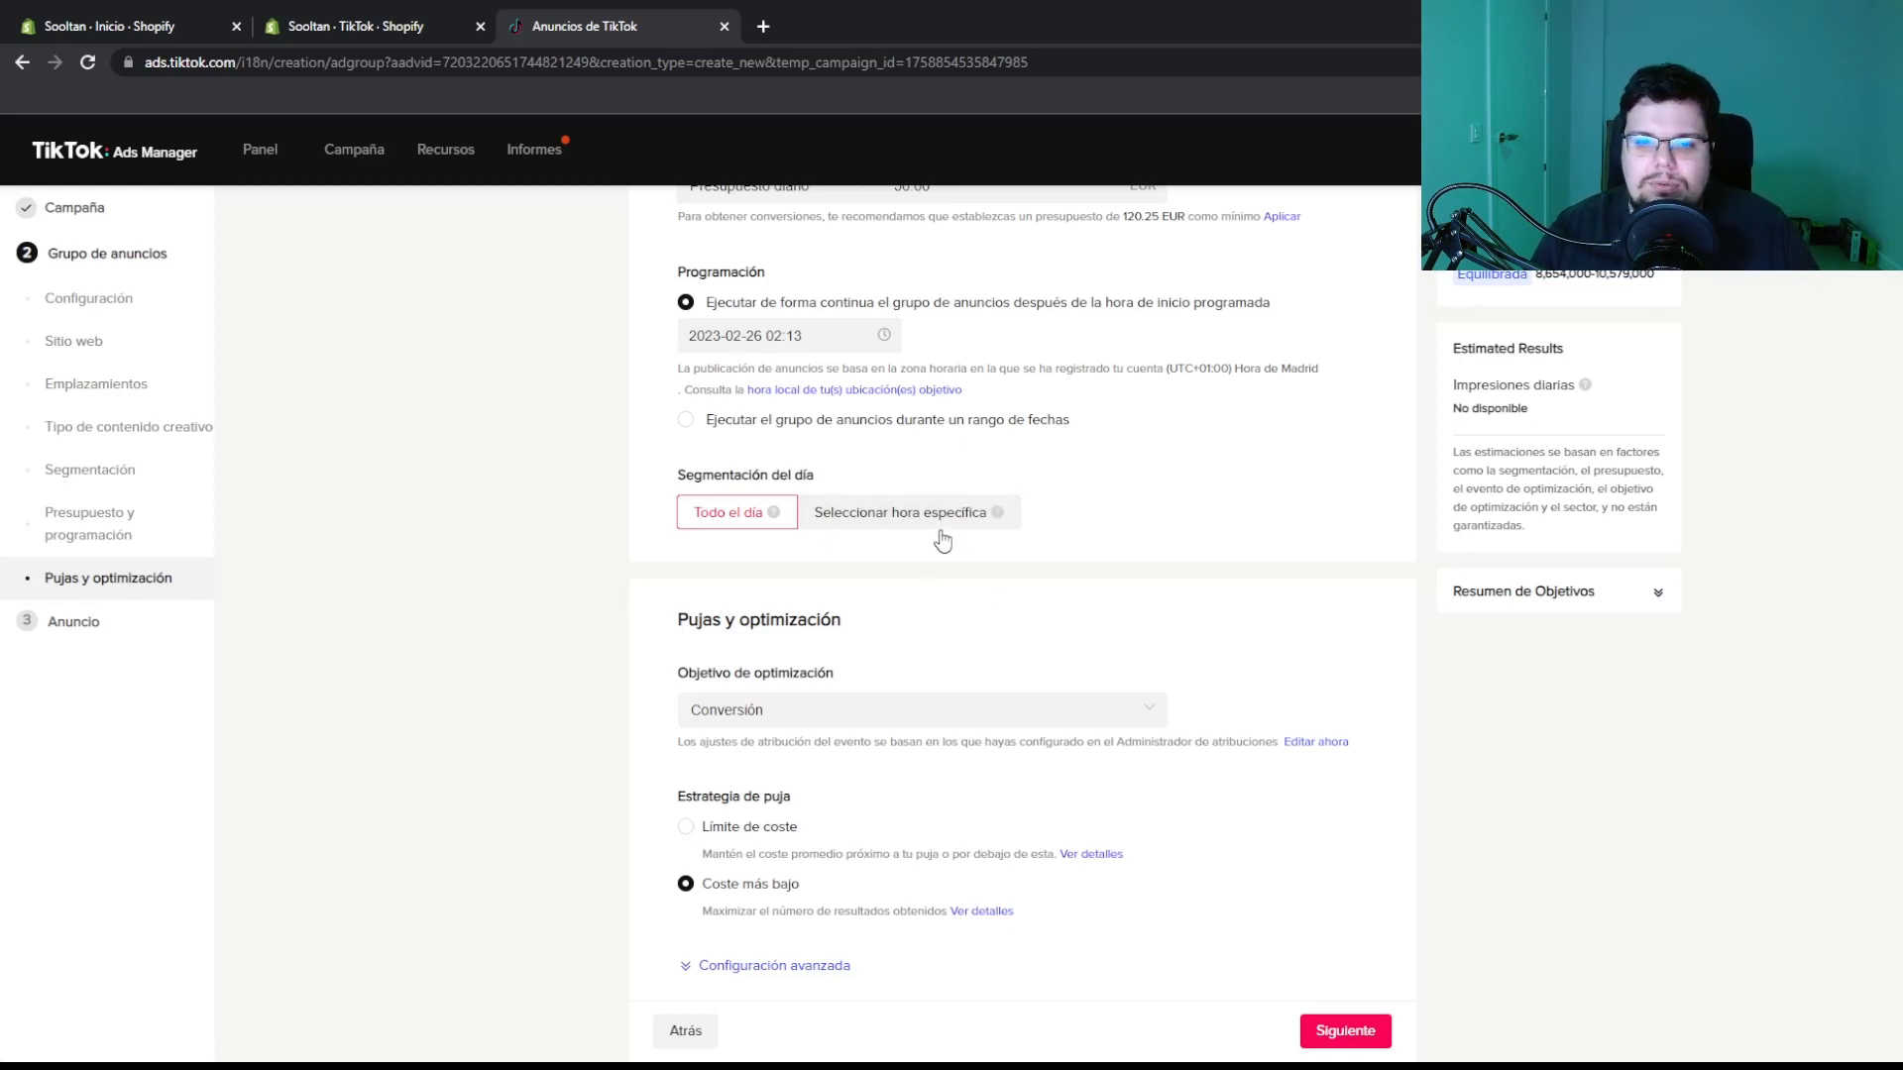
Check the advanced configuration under Pujas y optimización and collapse it again
{"action": "scroll", "coordinate": [1049, 678], "scroll_direction": "down", "scroll_amount": 1}
{"action": "left_click_drag", "start_coordinate": [656, 606], "coordinate": [879, 602]}
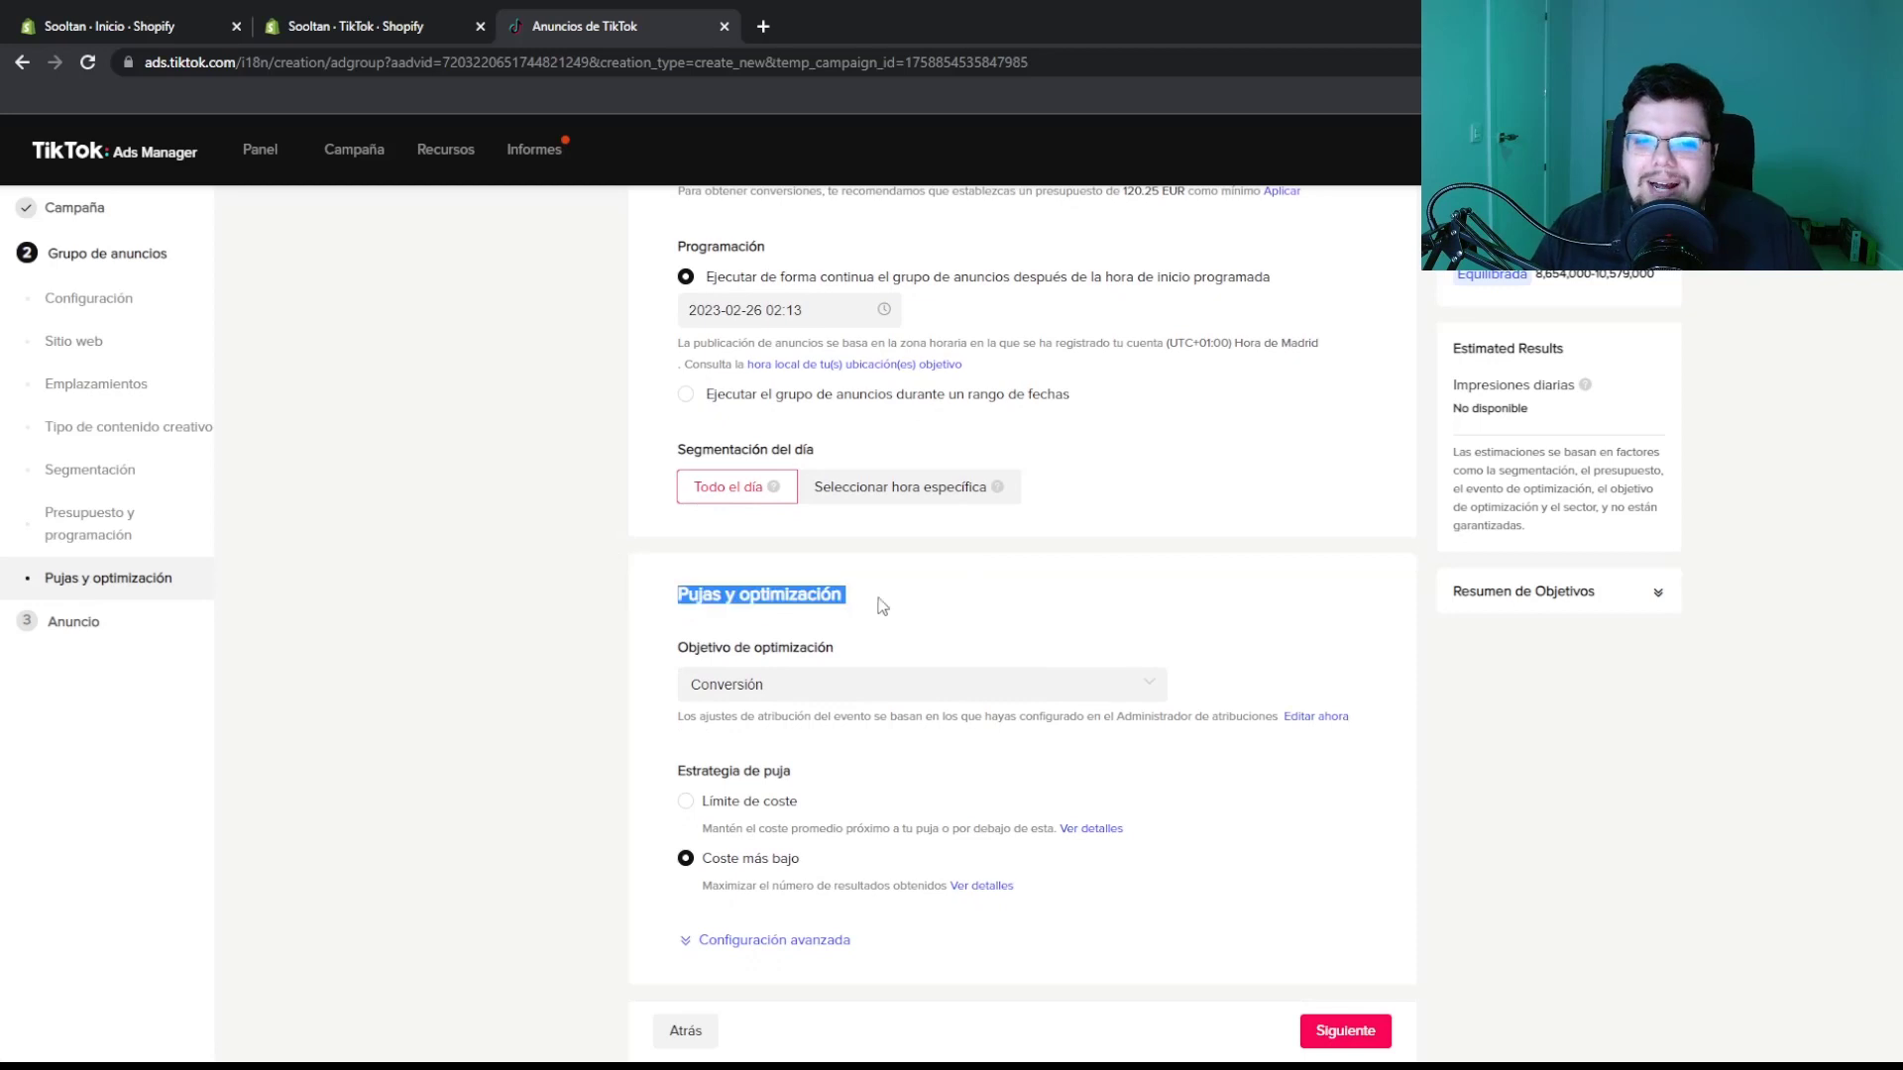
{"action": "double_click", "coordinate": [831, 598]}
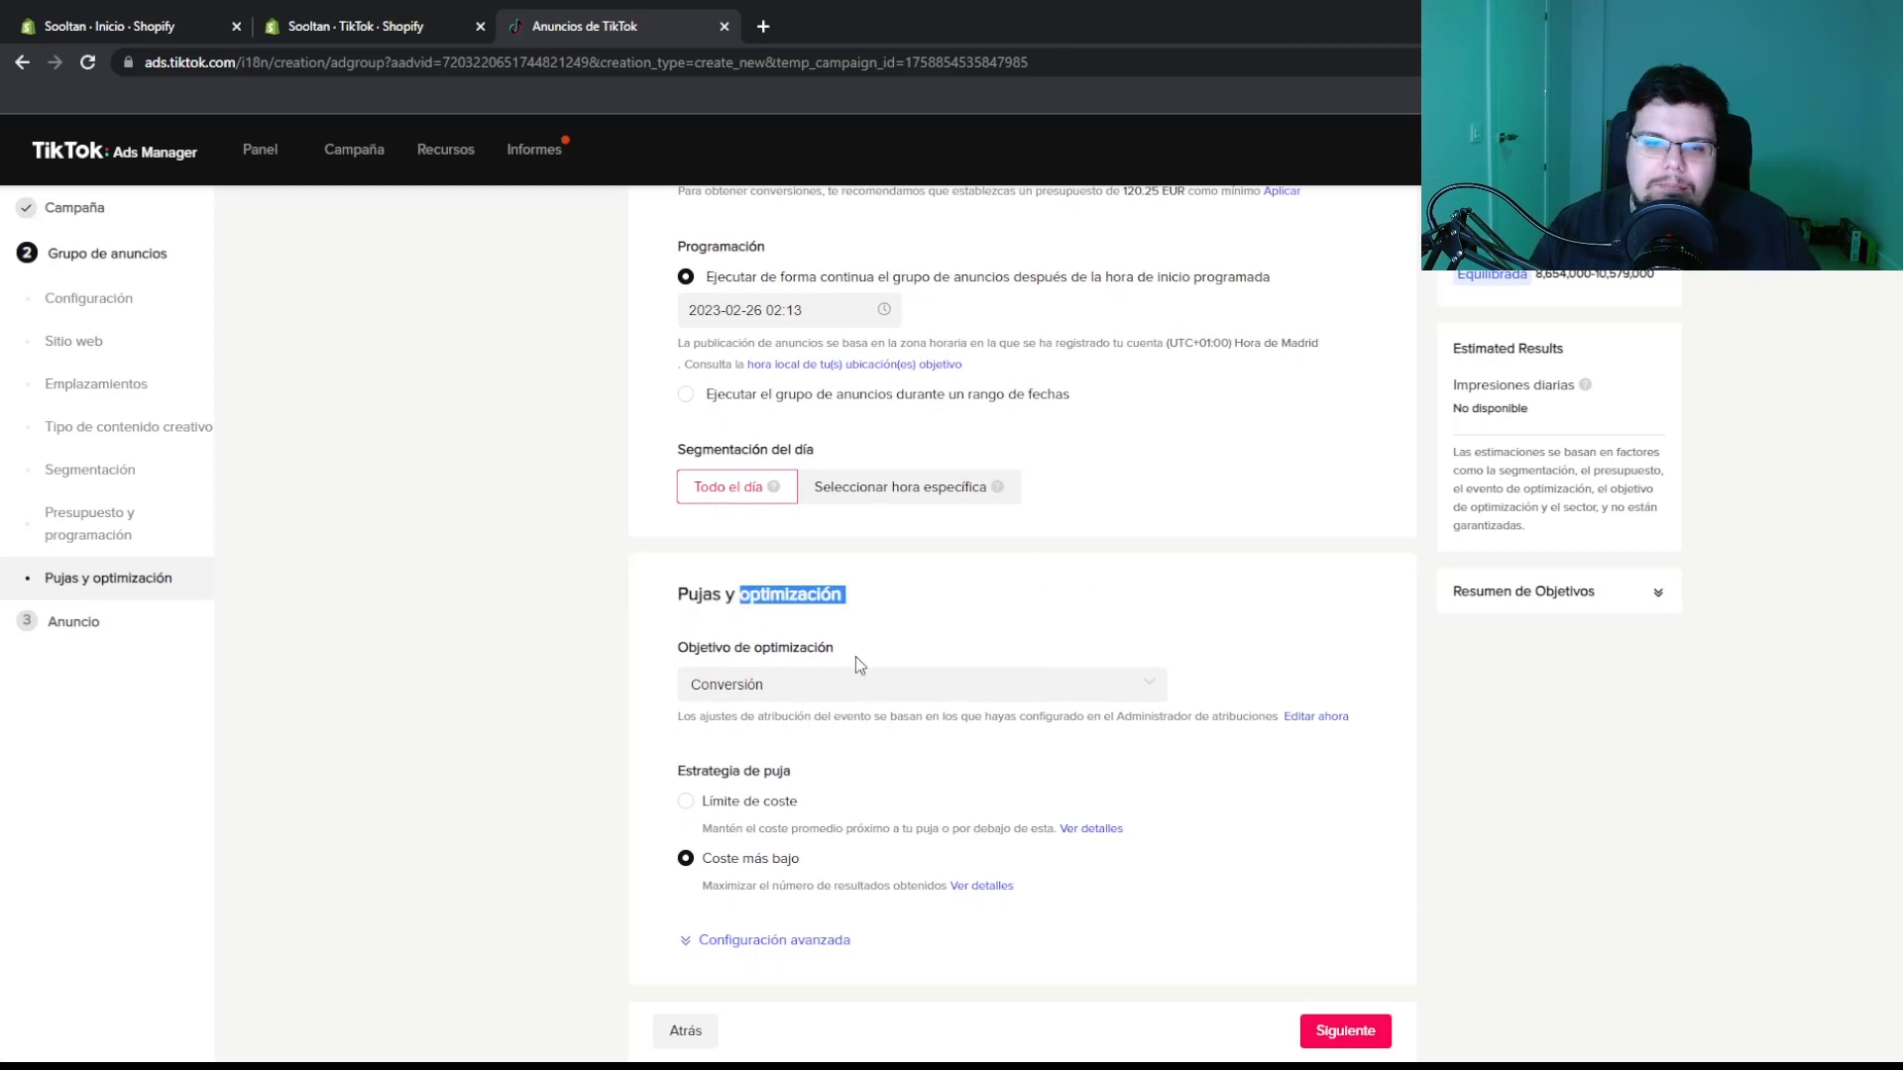
{"action": "left_click", "coordinate": [786, 939]}
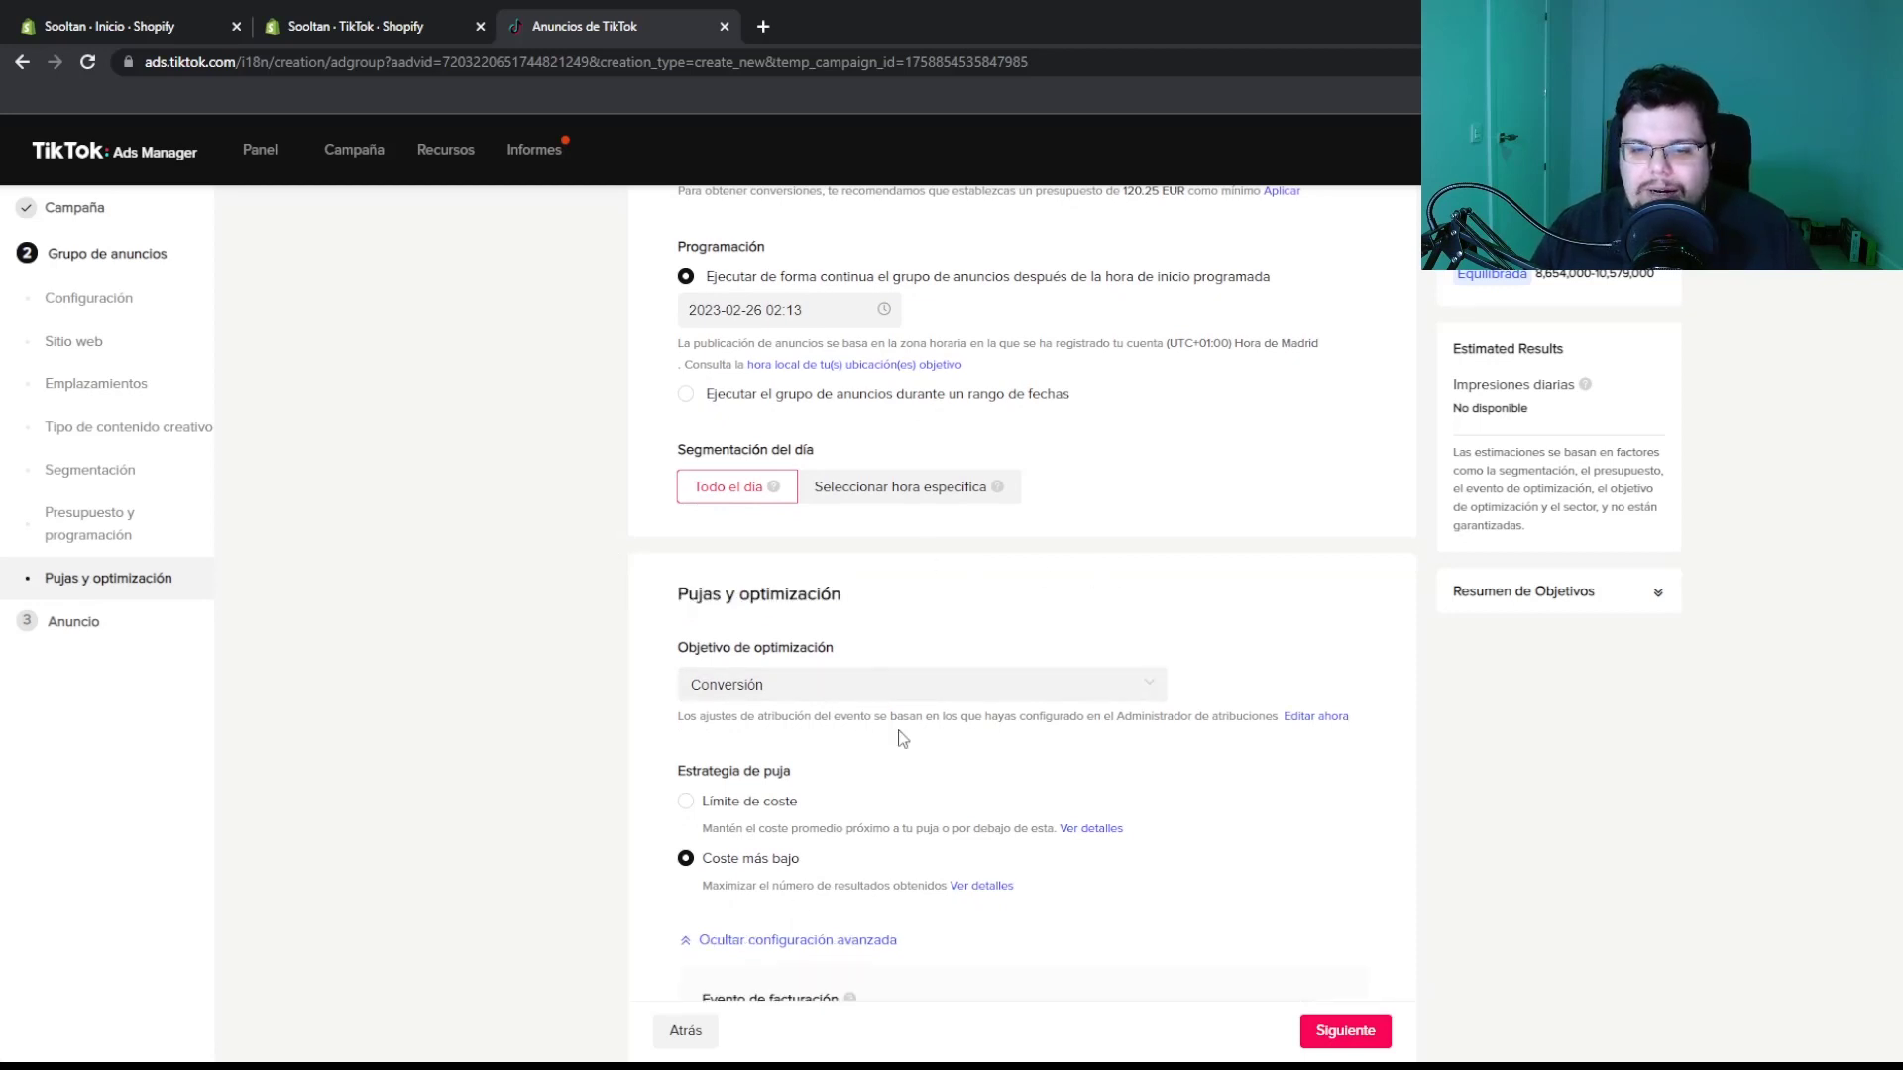
{"action": "left_click", "coordinate": [814, 706]}
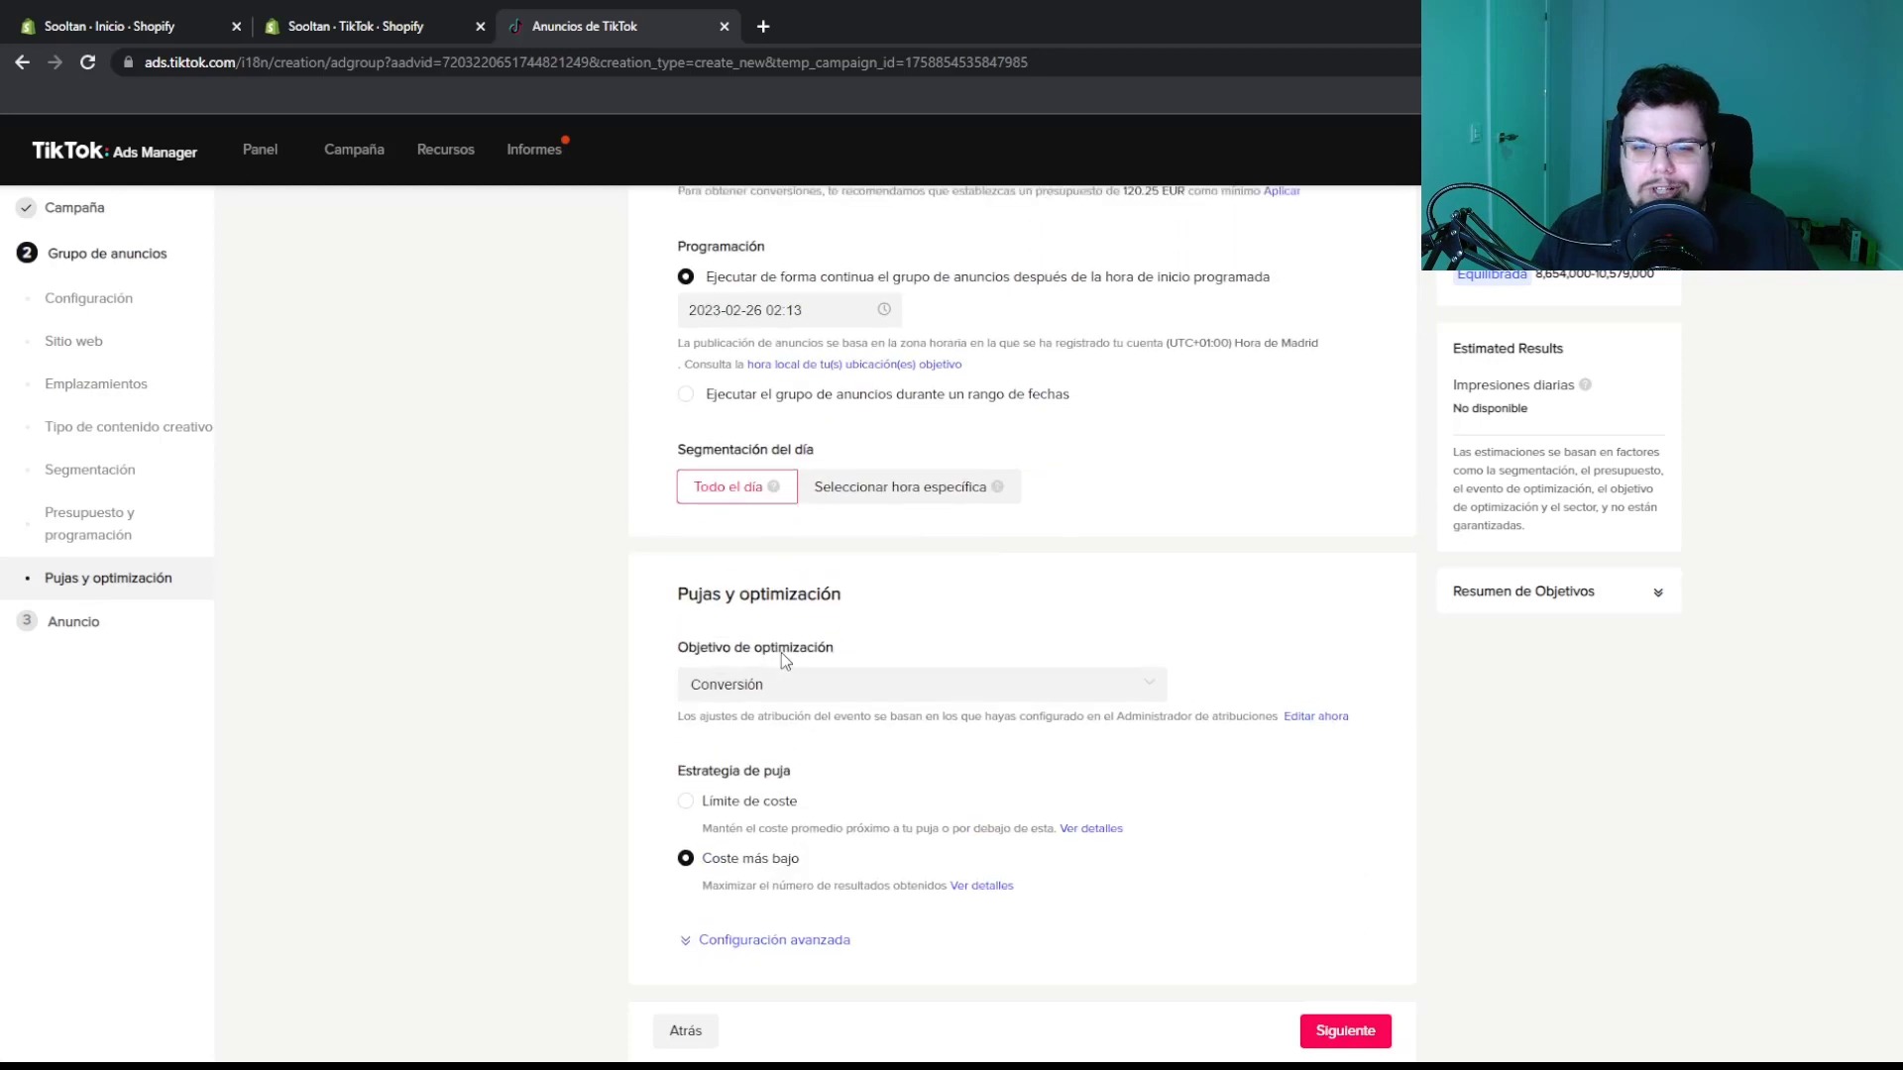
Review the available Objetivo de optimización options and the requirement for Valor, leaving Conversión selected
{"action": "left_click", "coordinate": [810, 687]}
{"action": "left_click", "coordinate": [765, 791]}
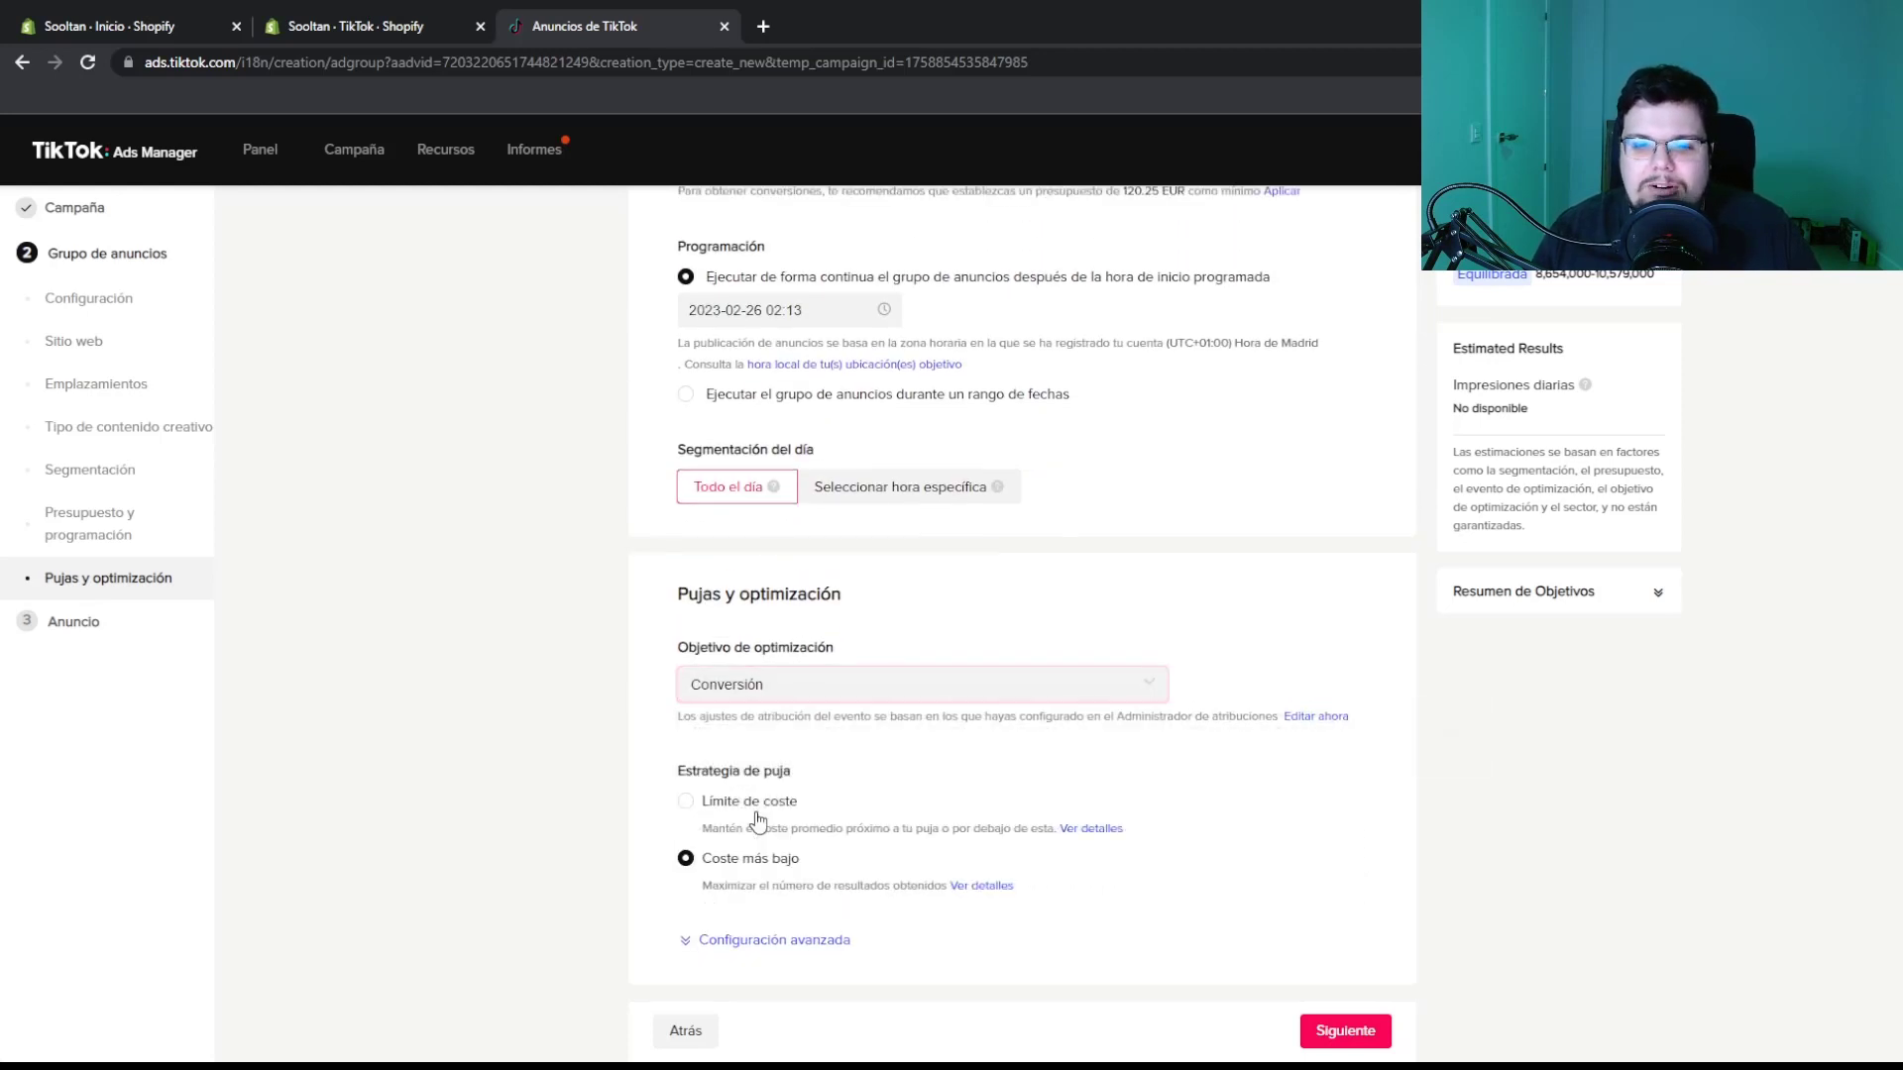
{"action": "left_click", "coordinate": [849, 682]}
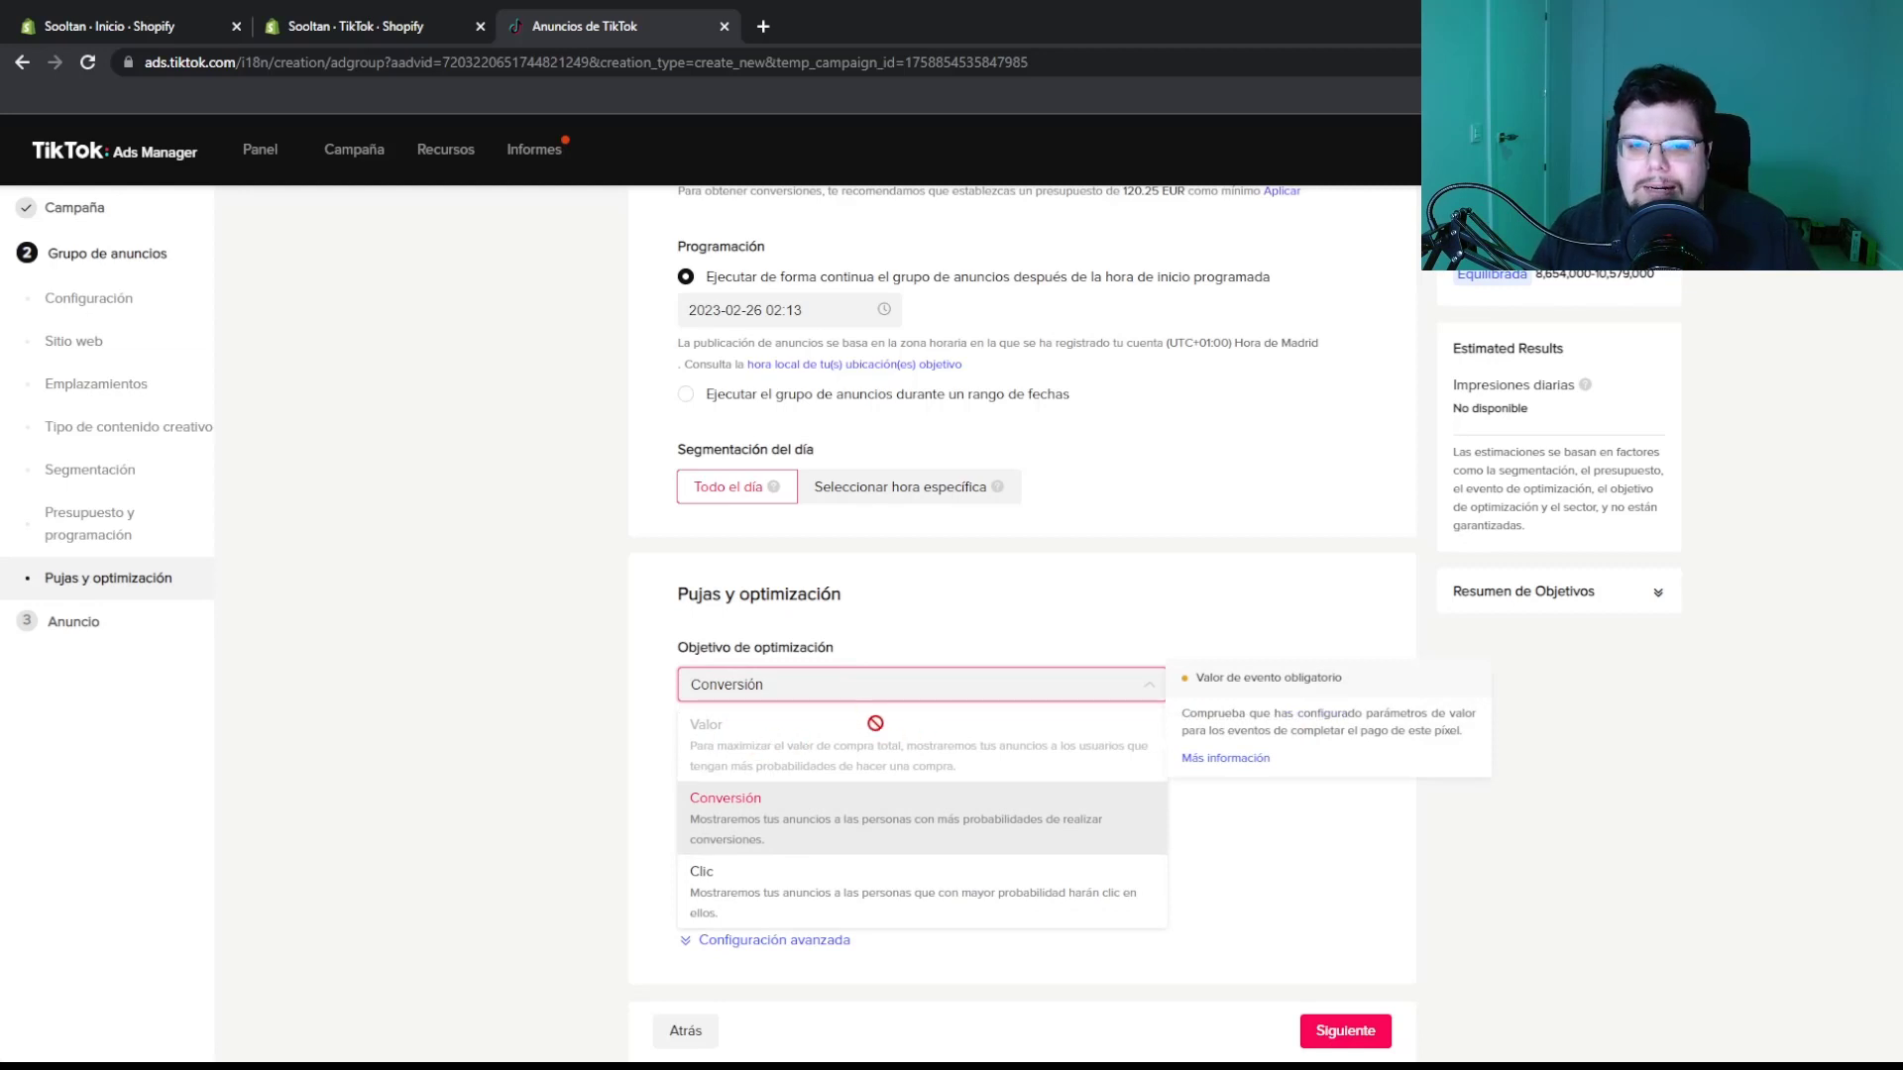
{"action": "left_click", "coordinate": [815, 699]}
{"action": "left_click", "coordinate": [815, 699]}
{"action": "left_click", "coordinate": [762, 822]}
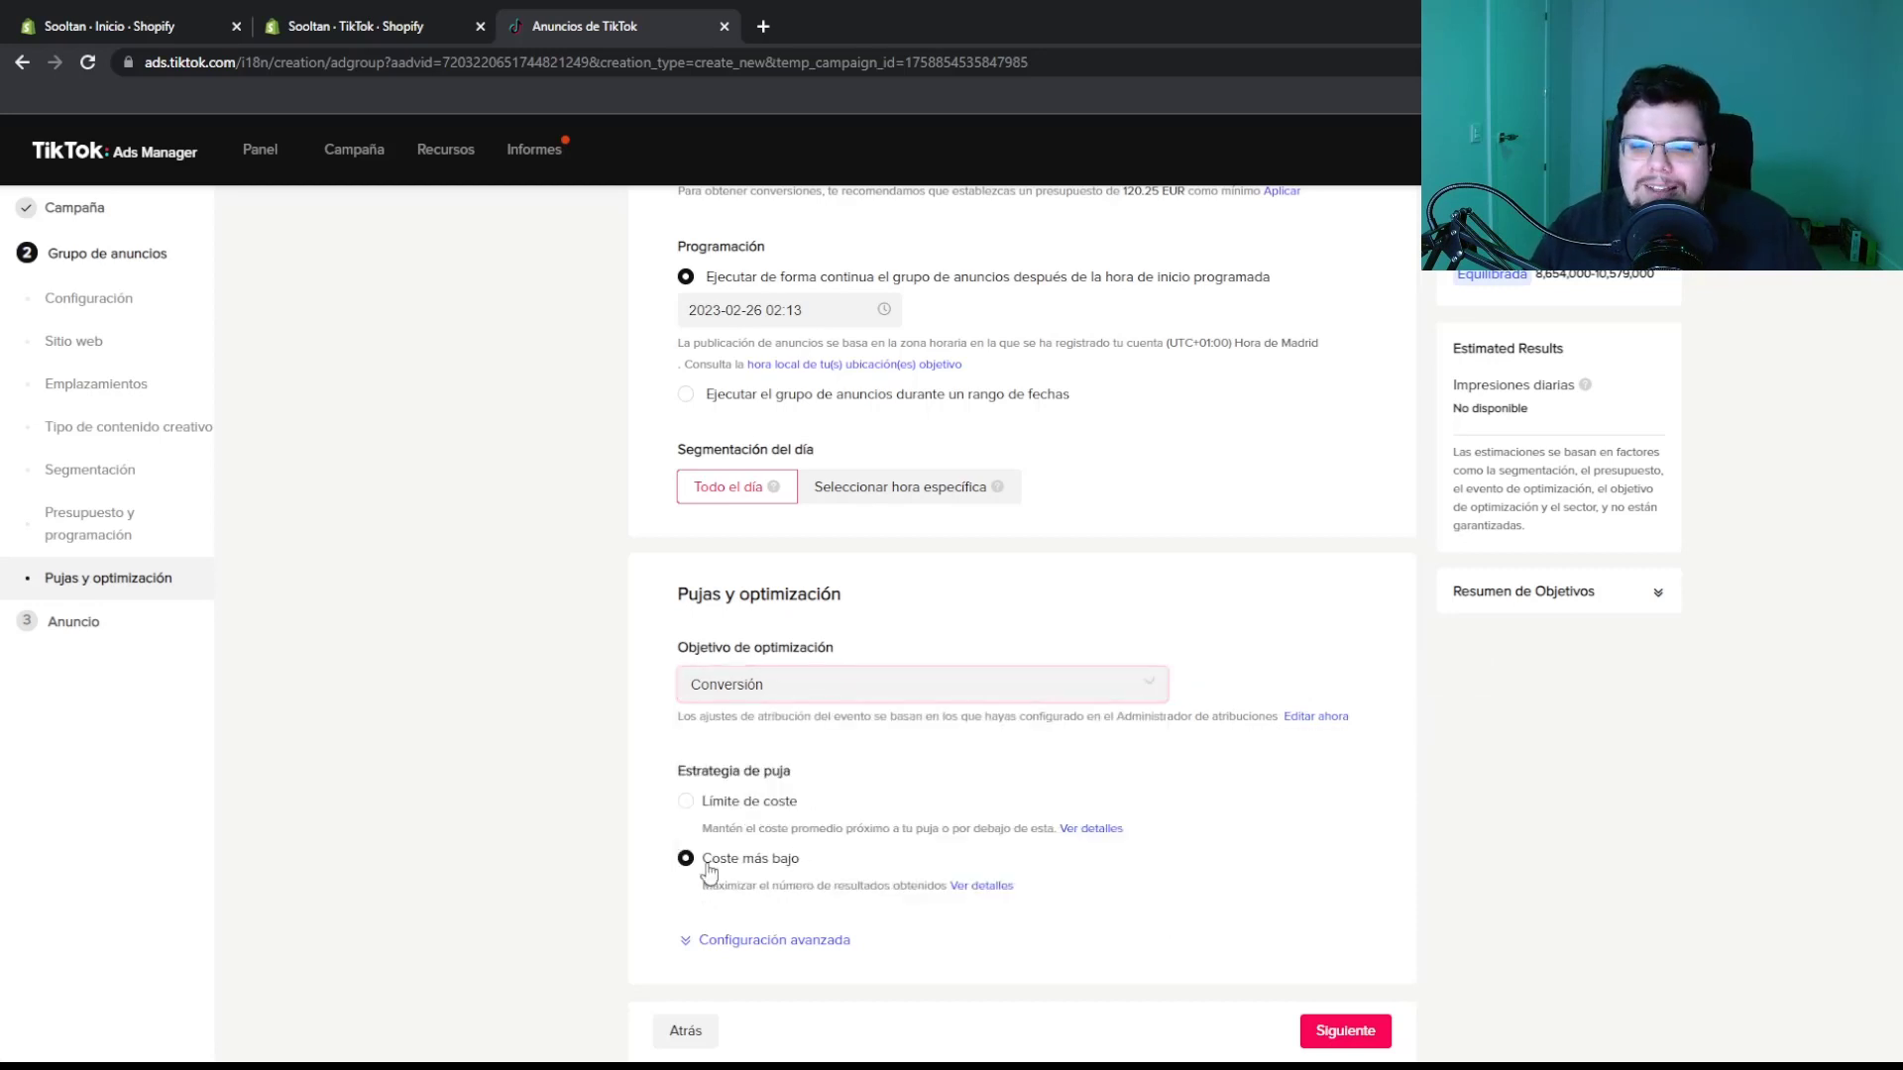
{"action": "left_click", "coordinate": [811, 690]}
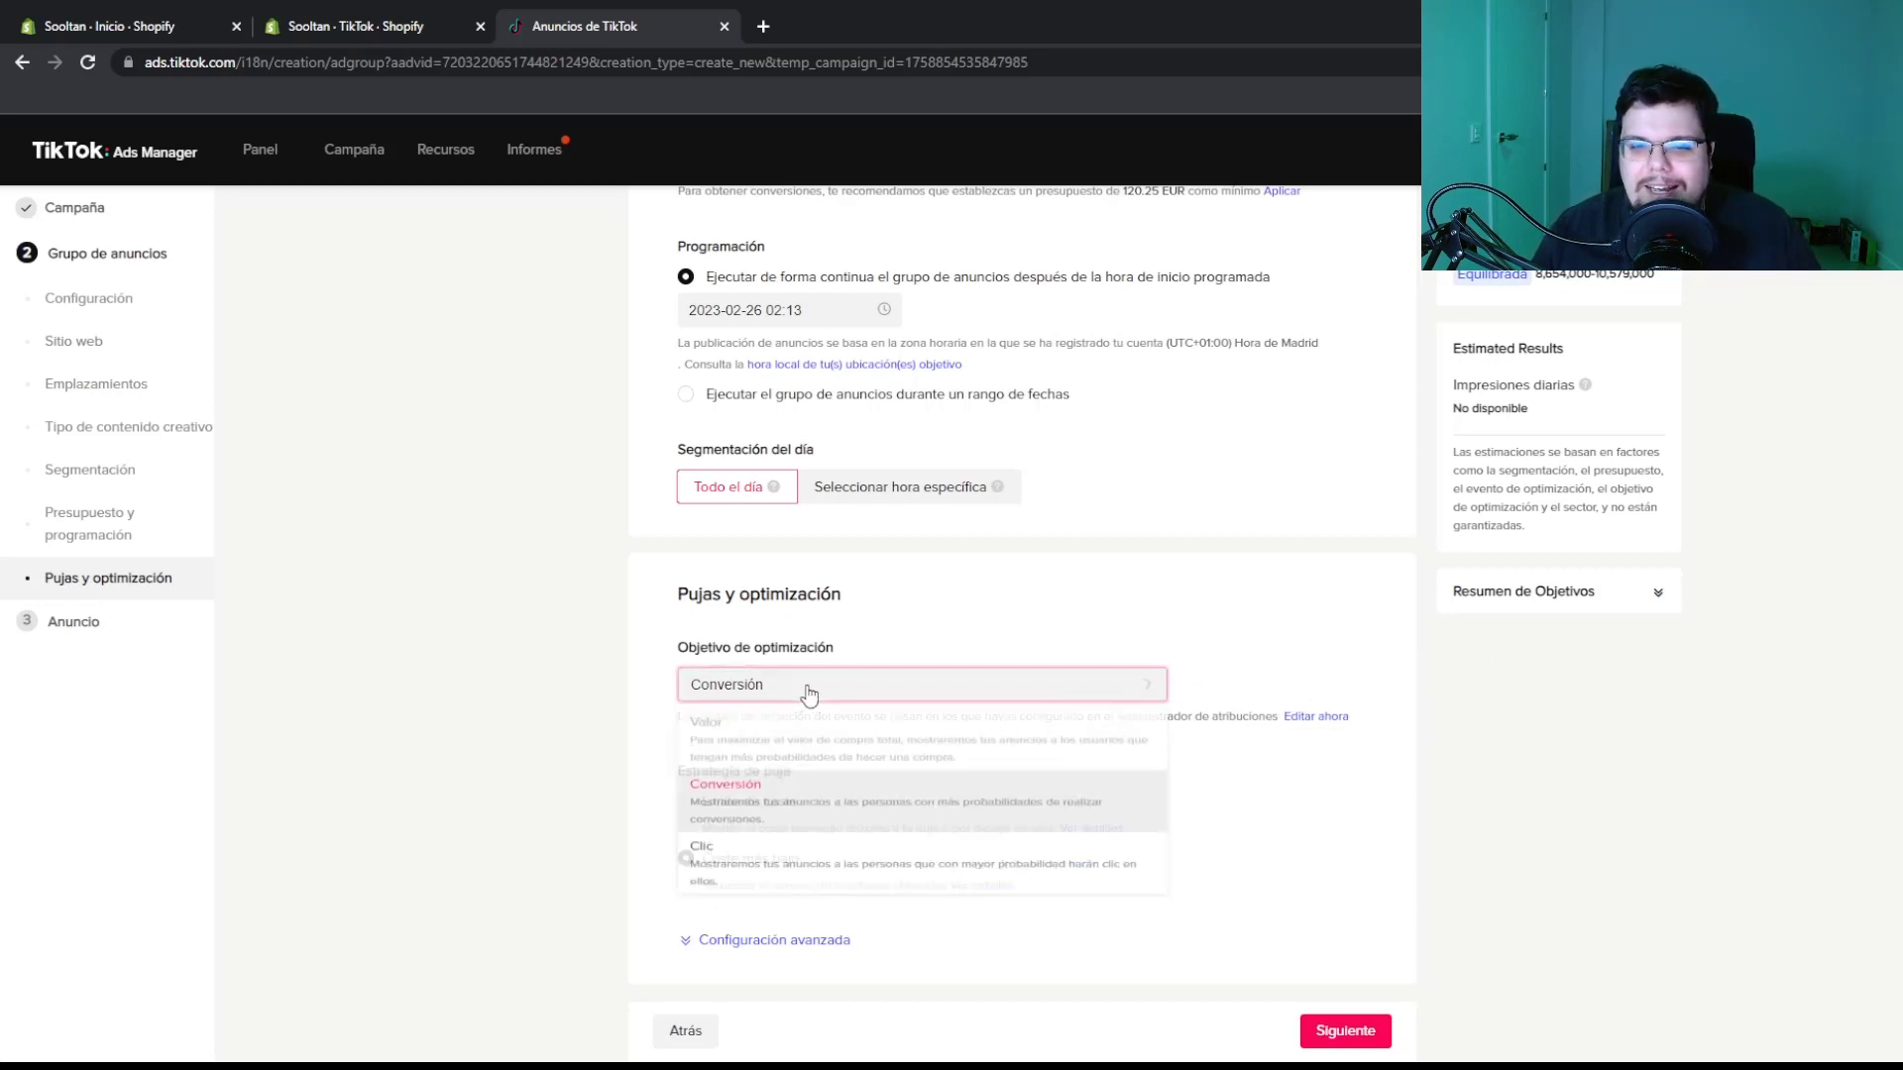
{"action": "mouse_move", "coordinate": [755, 745]}
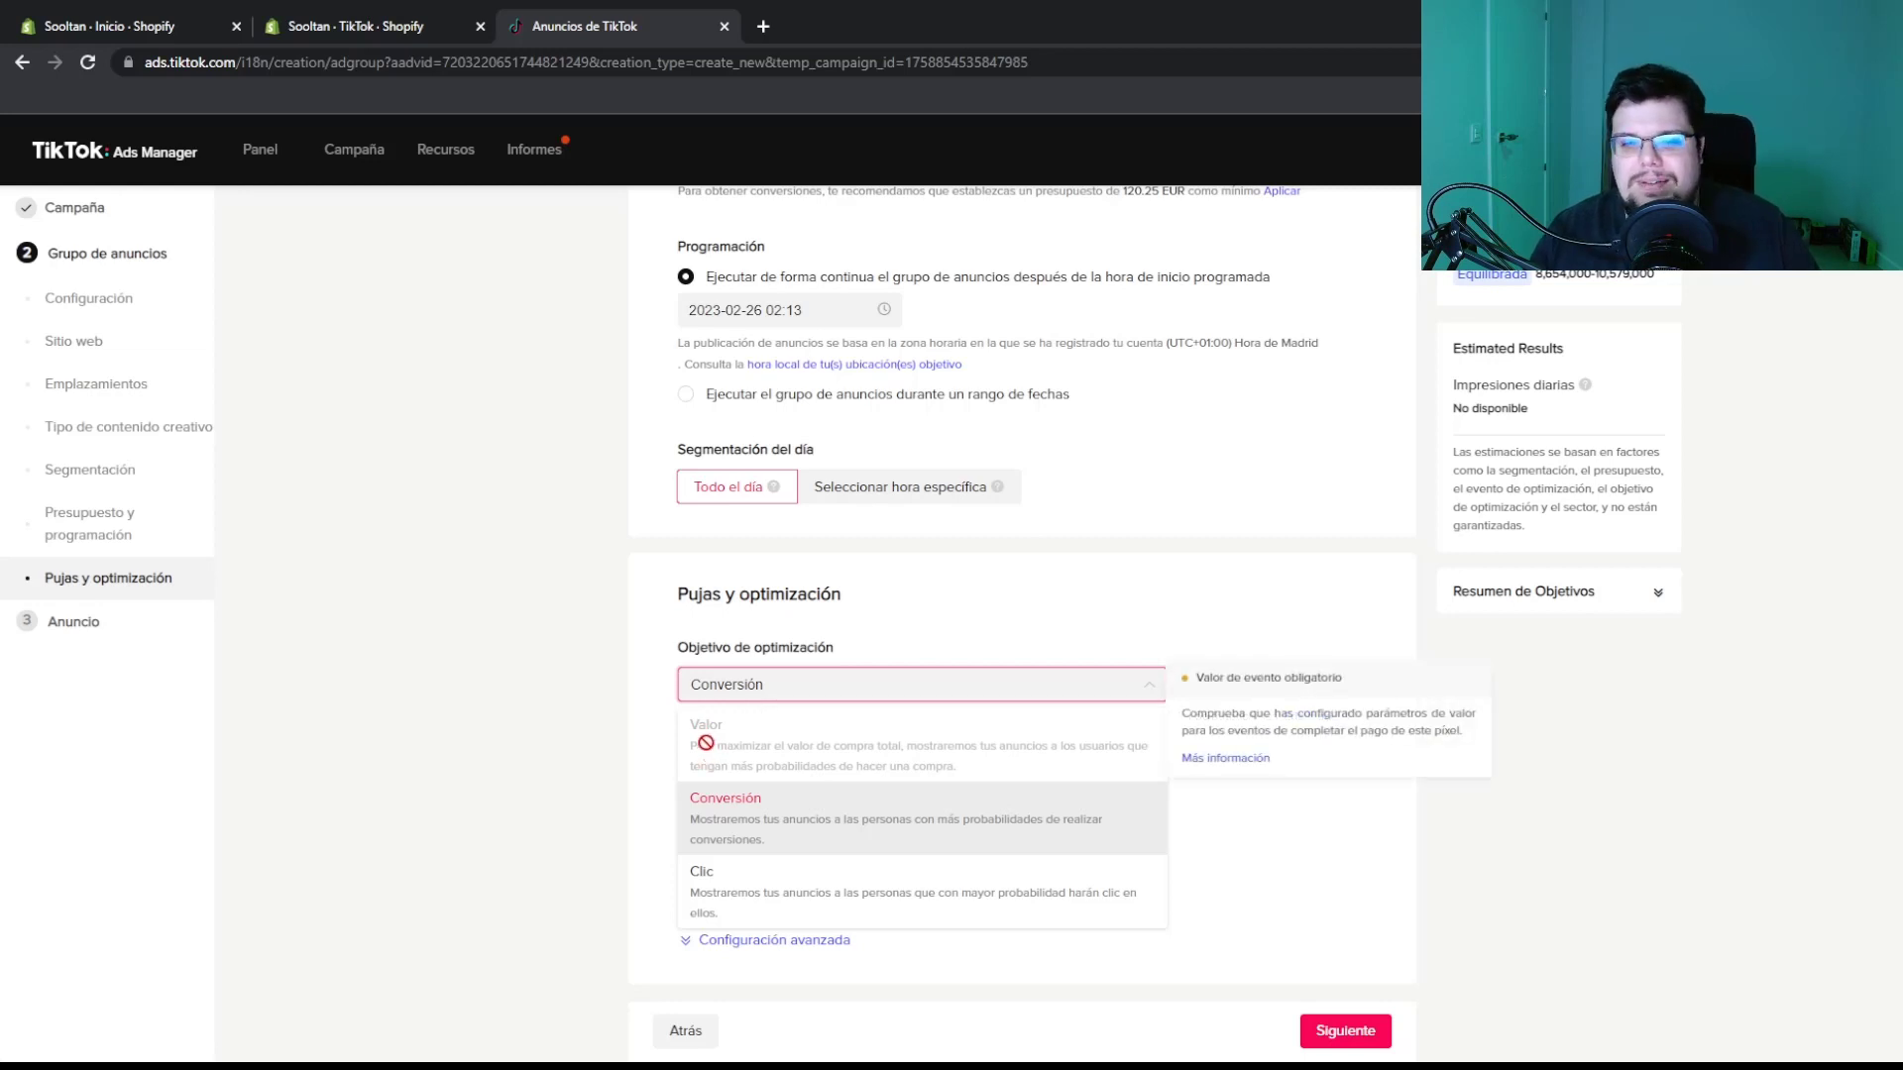
{"action": "left_click", "coordinate": [753, 694]}
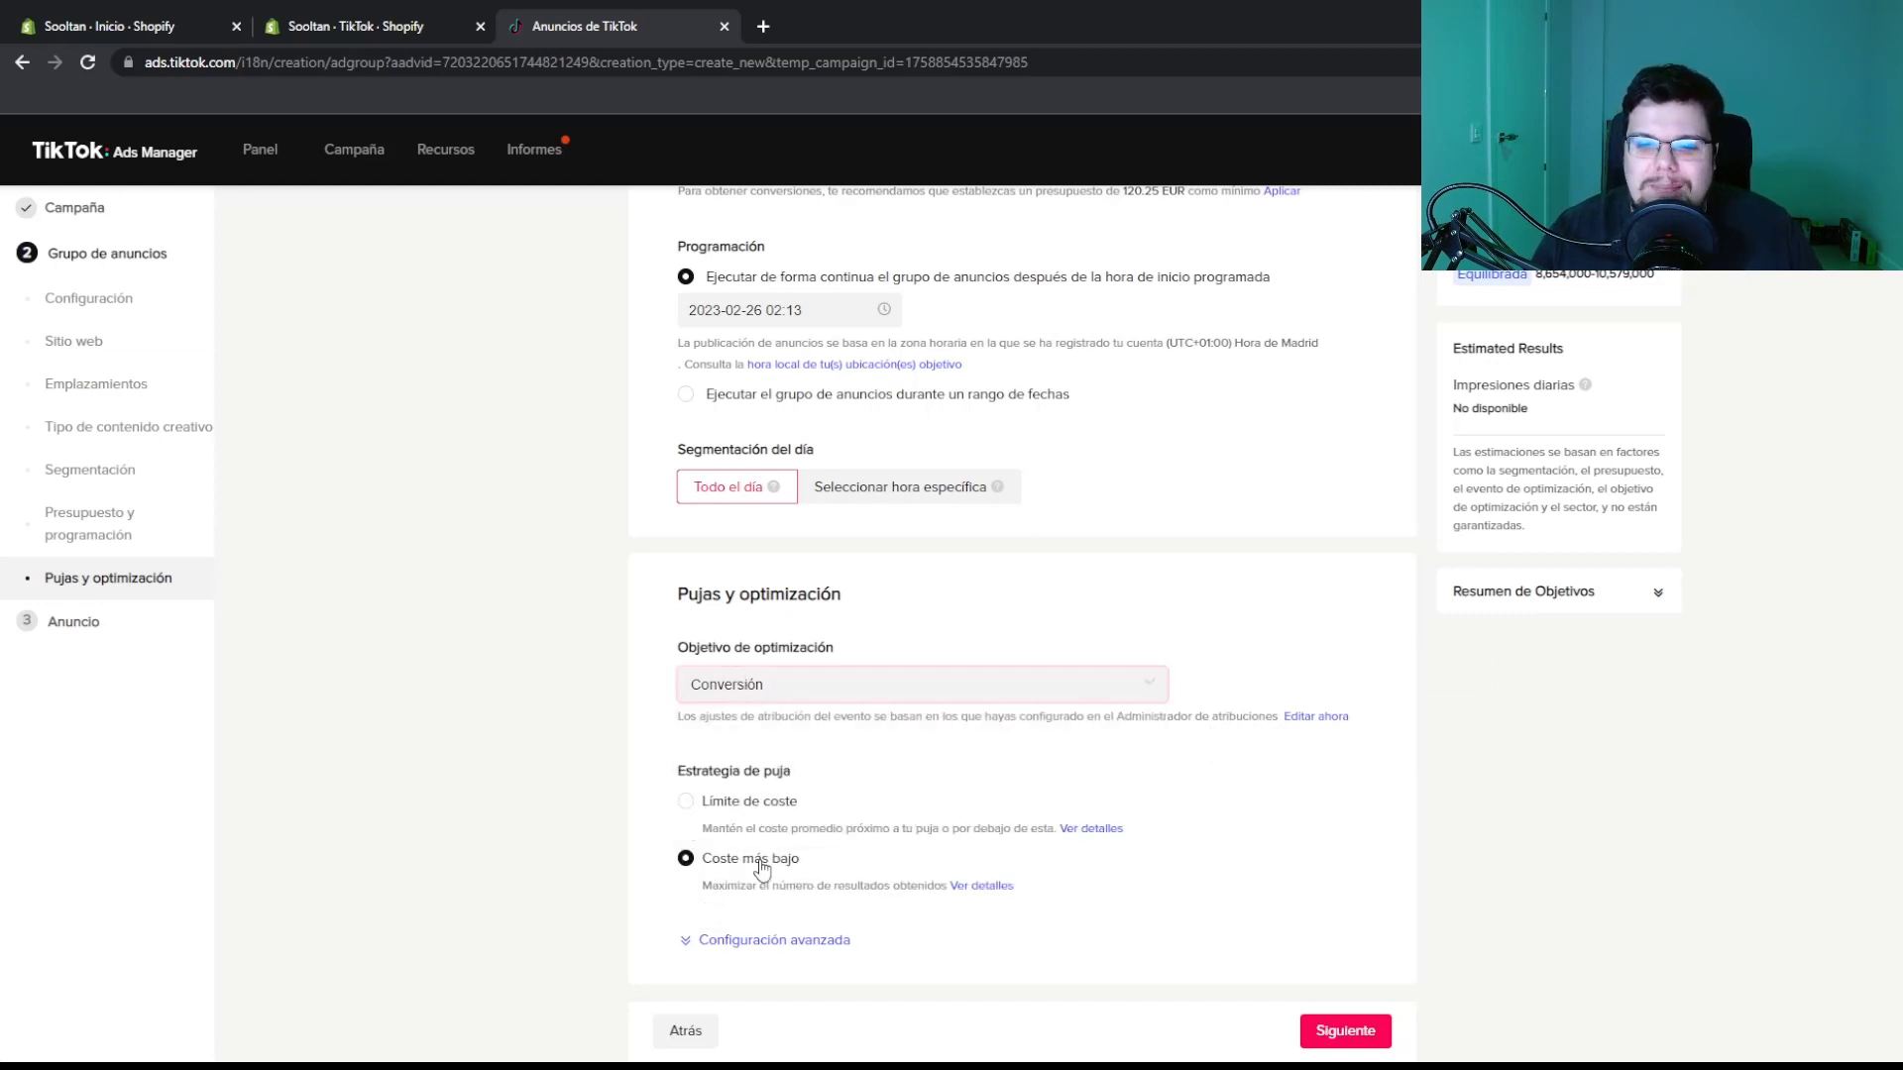
Continue to the ad setup and set the custom identity's display name to "Sooltan Tienda"
{"action": "left_click", "coordinate": [1370, 1031]}
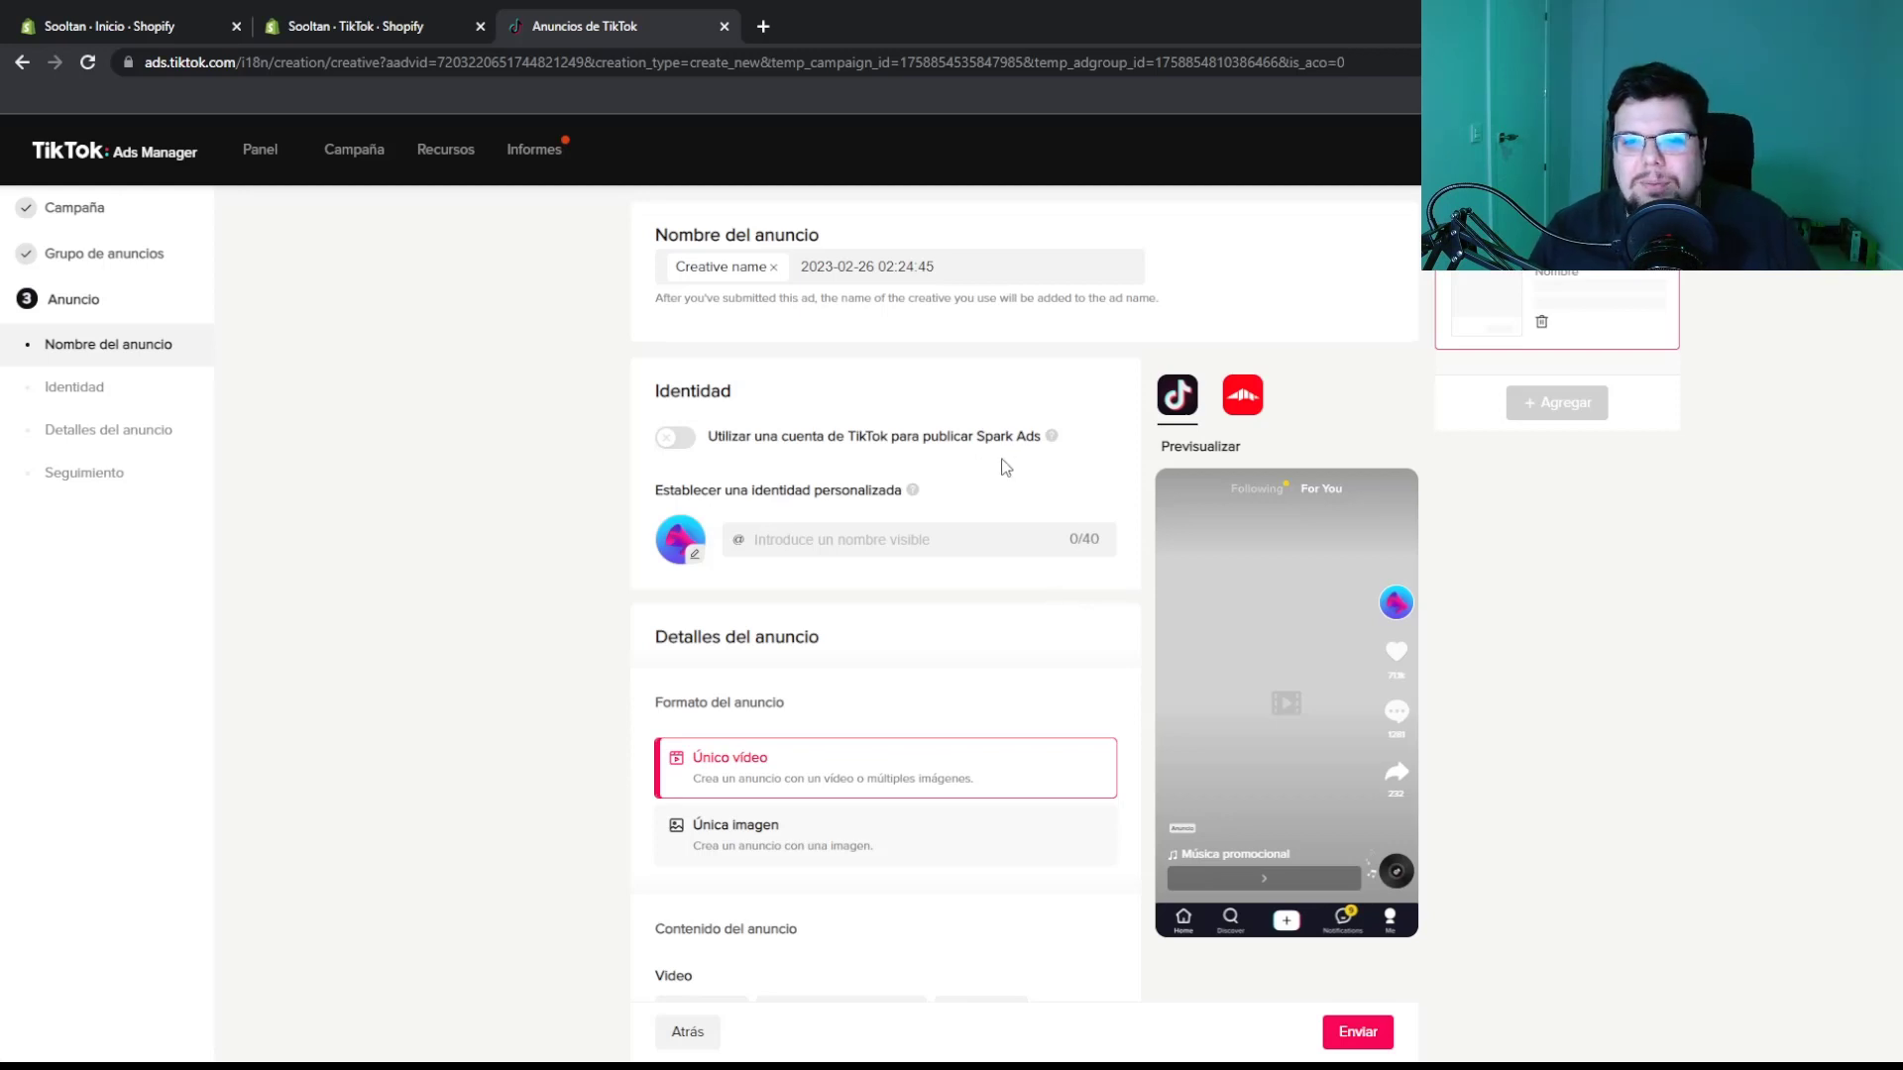
{"action": "mouse_move", "coordinate": [1051, 442]}
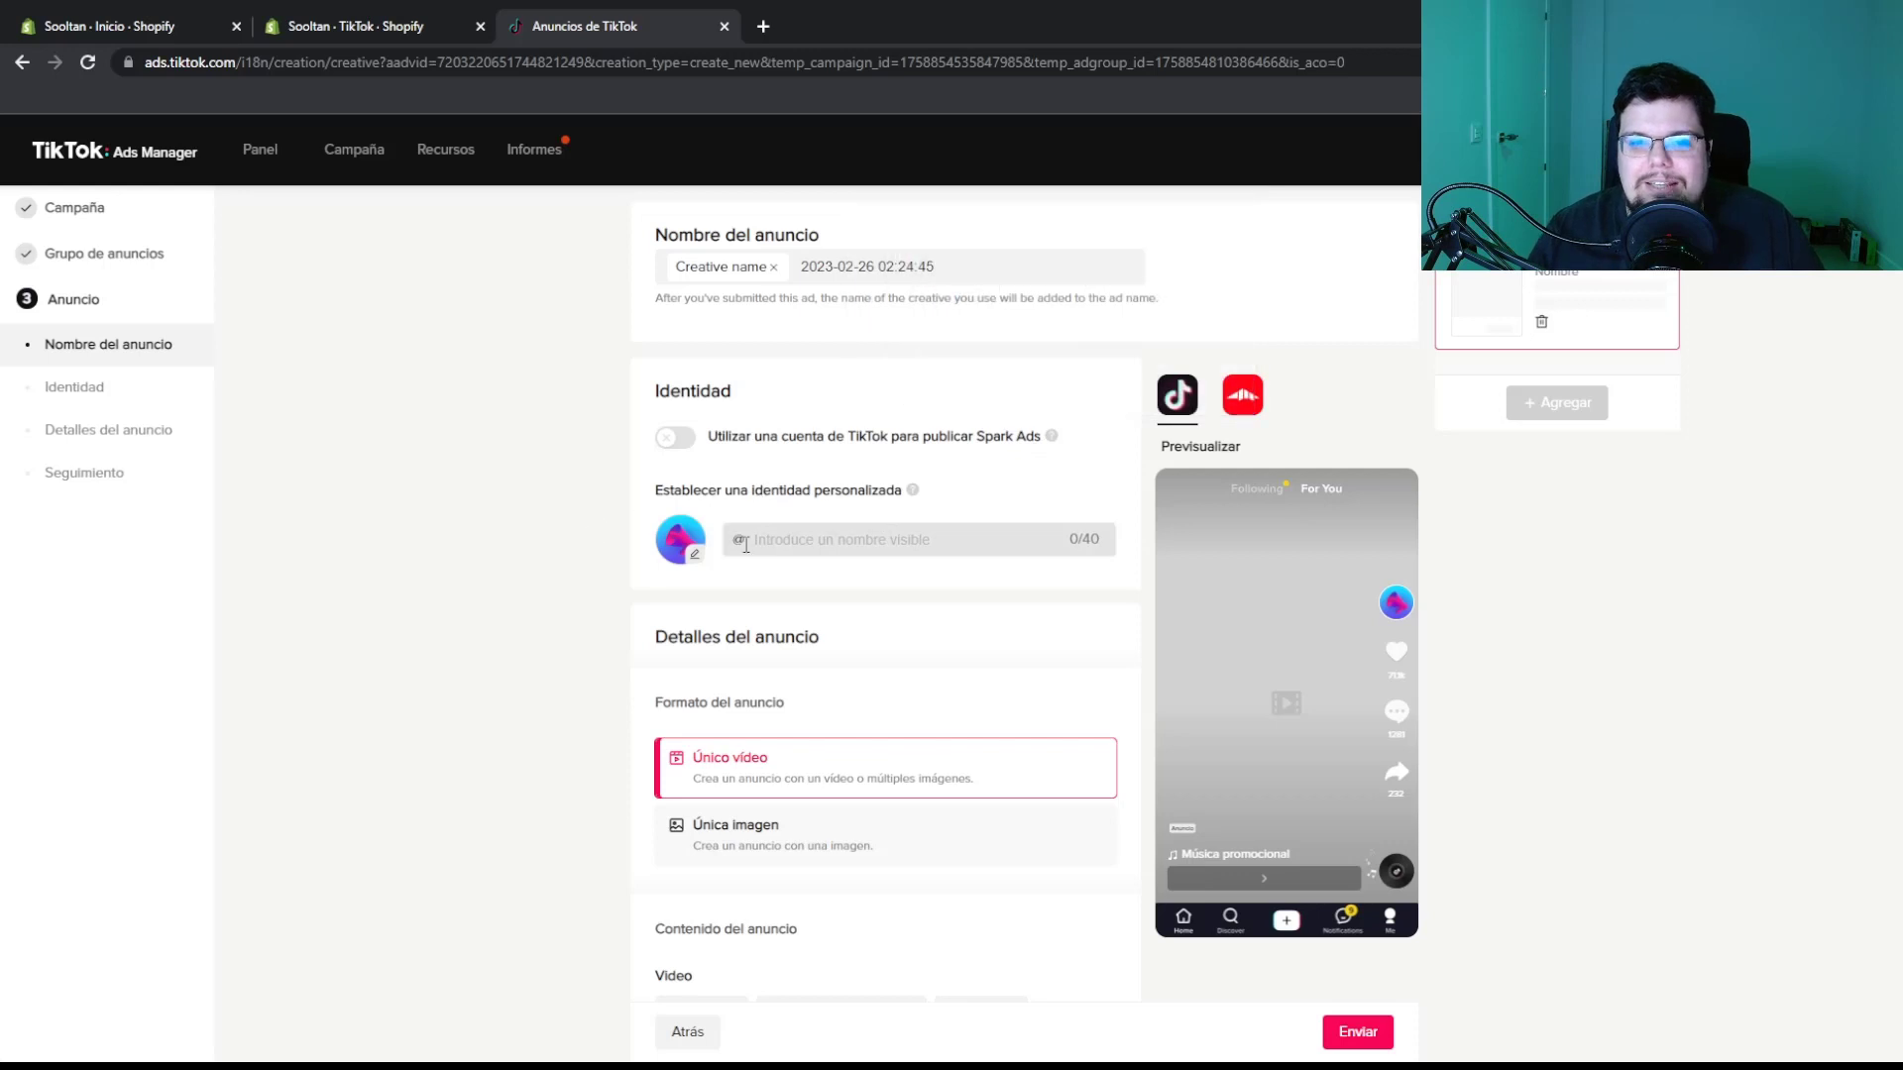
{"action": "left_click", "coordinate": [856, 546]}
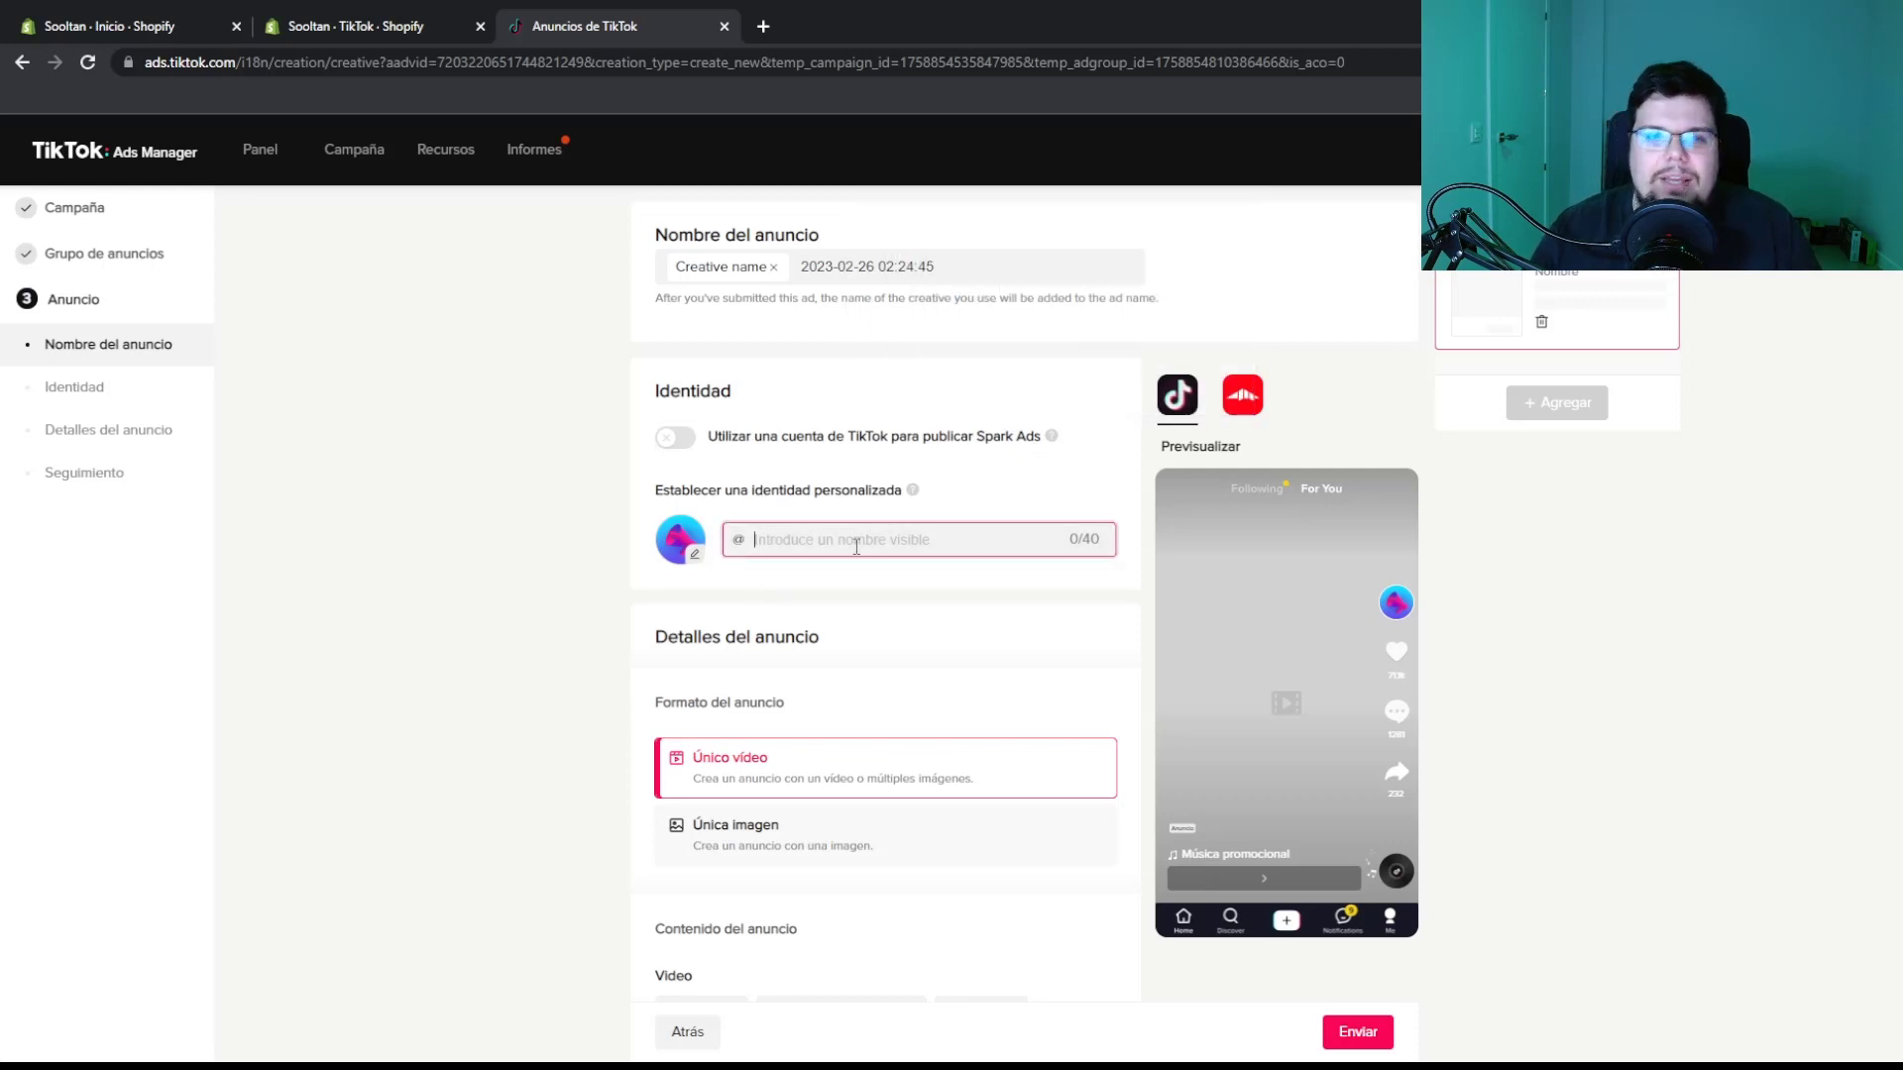
{"action": "type", "text": "sOO"}
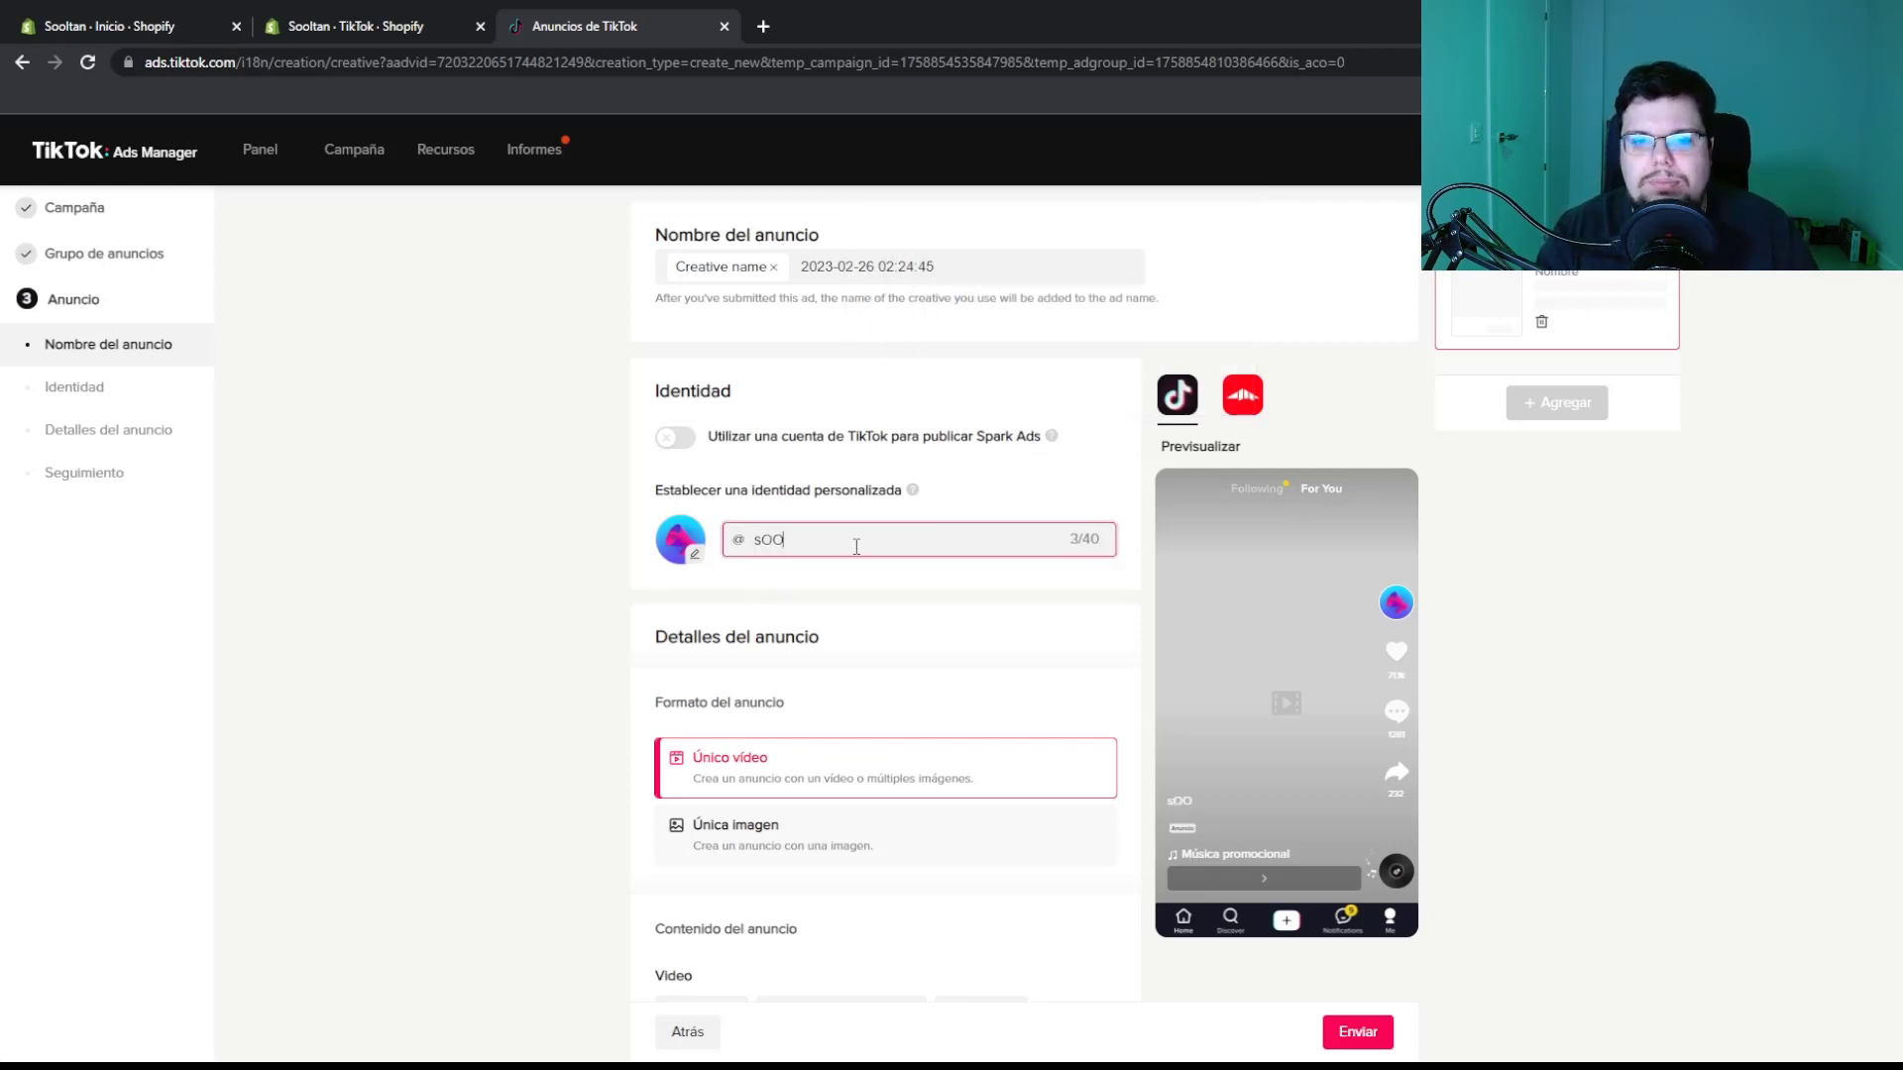
{"action": "key", "text": "BackSpace"}
{"action": "key", "text": "BackSpace"}
{"action": "key", "text": "BackSpace"}
{"action": "type", "text": "Sooltan"}
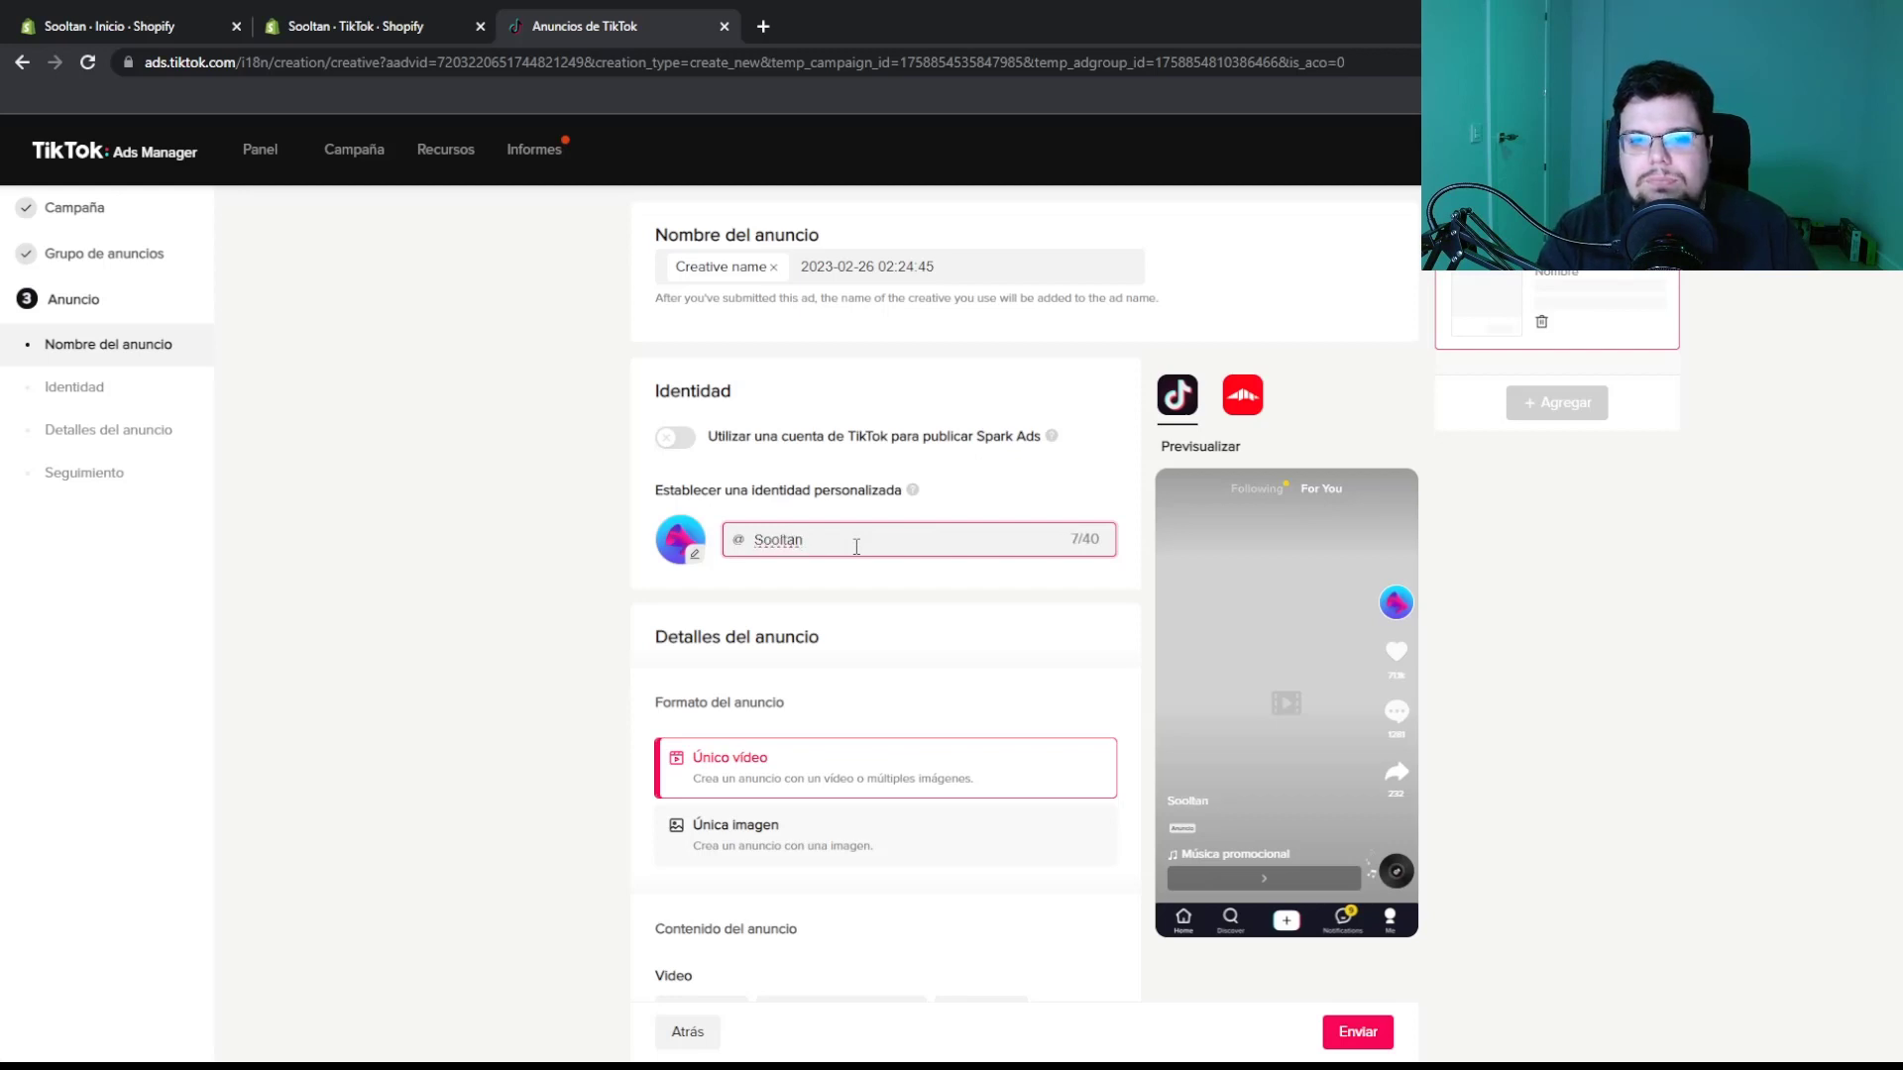
{"action": "type", "text": "da"}
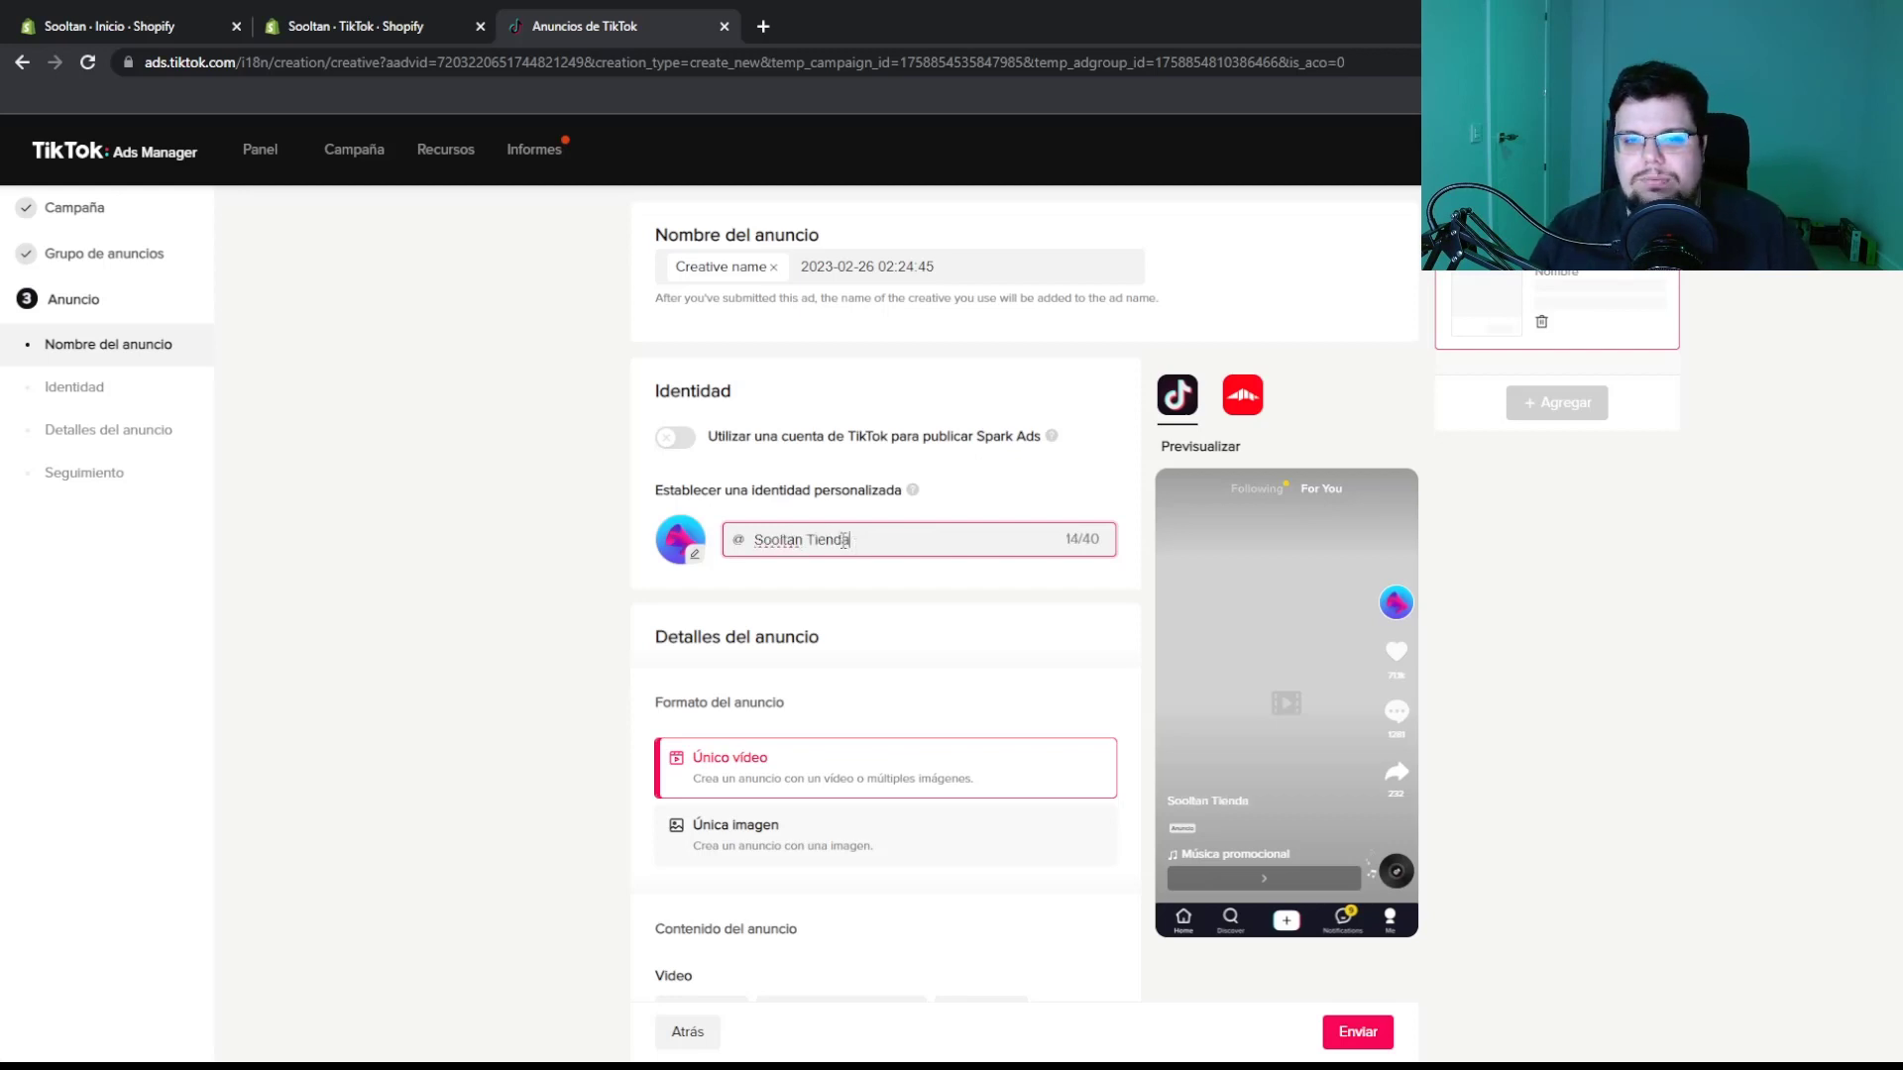
{"action": "left_click", "coordinate": [695, 555]}
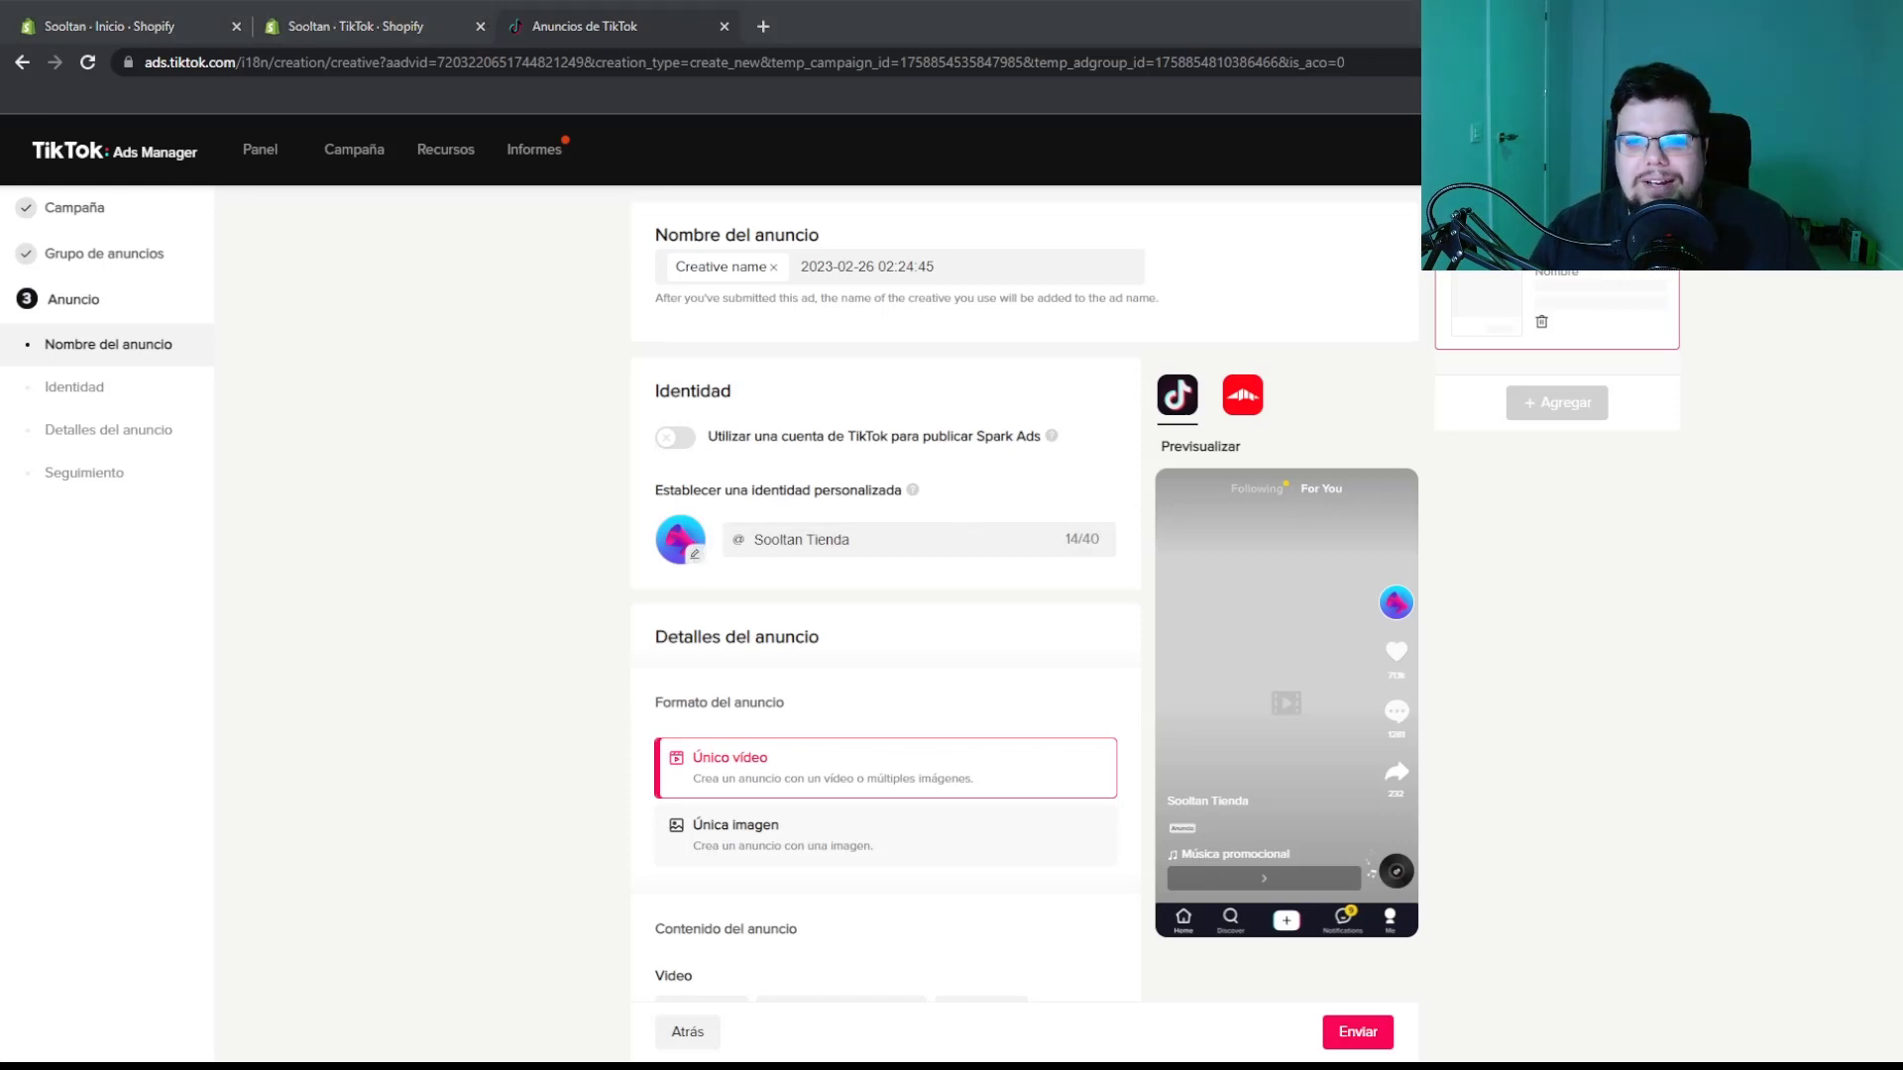
Enter the ad text "Auriculares Inalambricos Sumergibles - Envio 24H Gratuito - Descuento Especial"
{"action": "scroll", "coordinate": [863, 530], "scroll_direction": "down", "scroll_amount": 5}
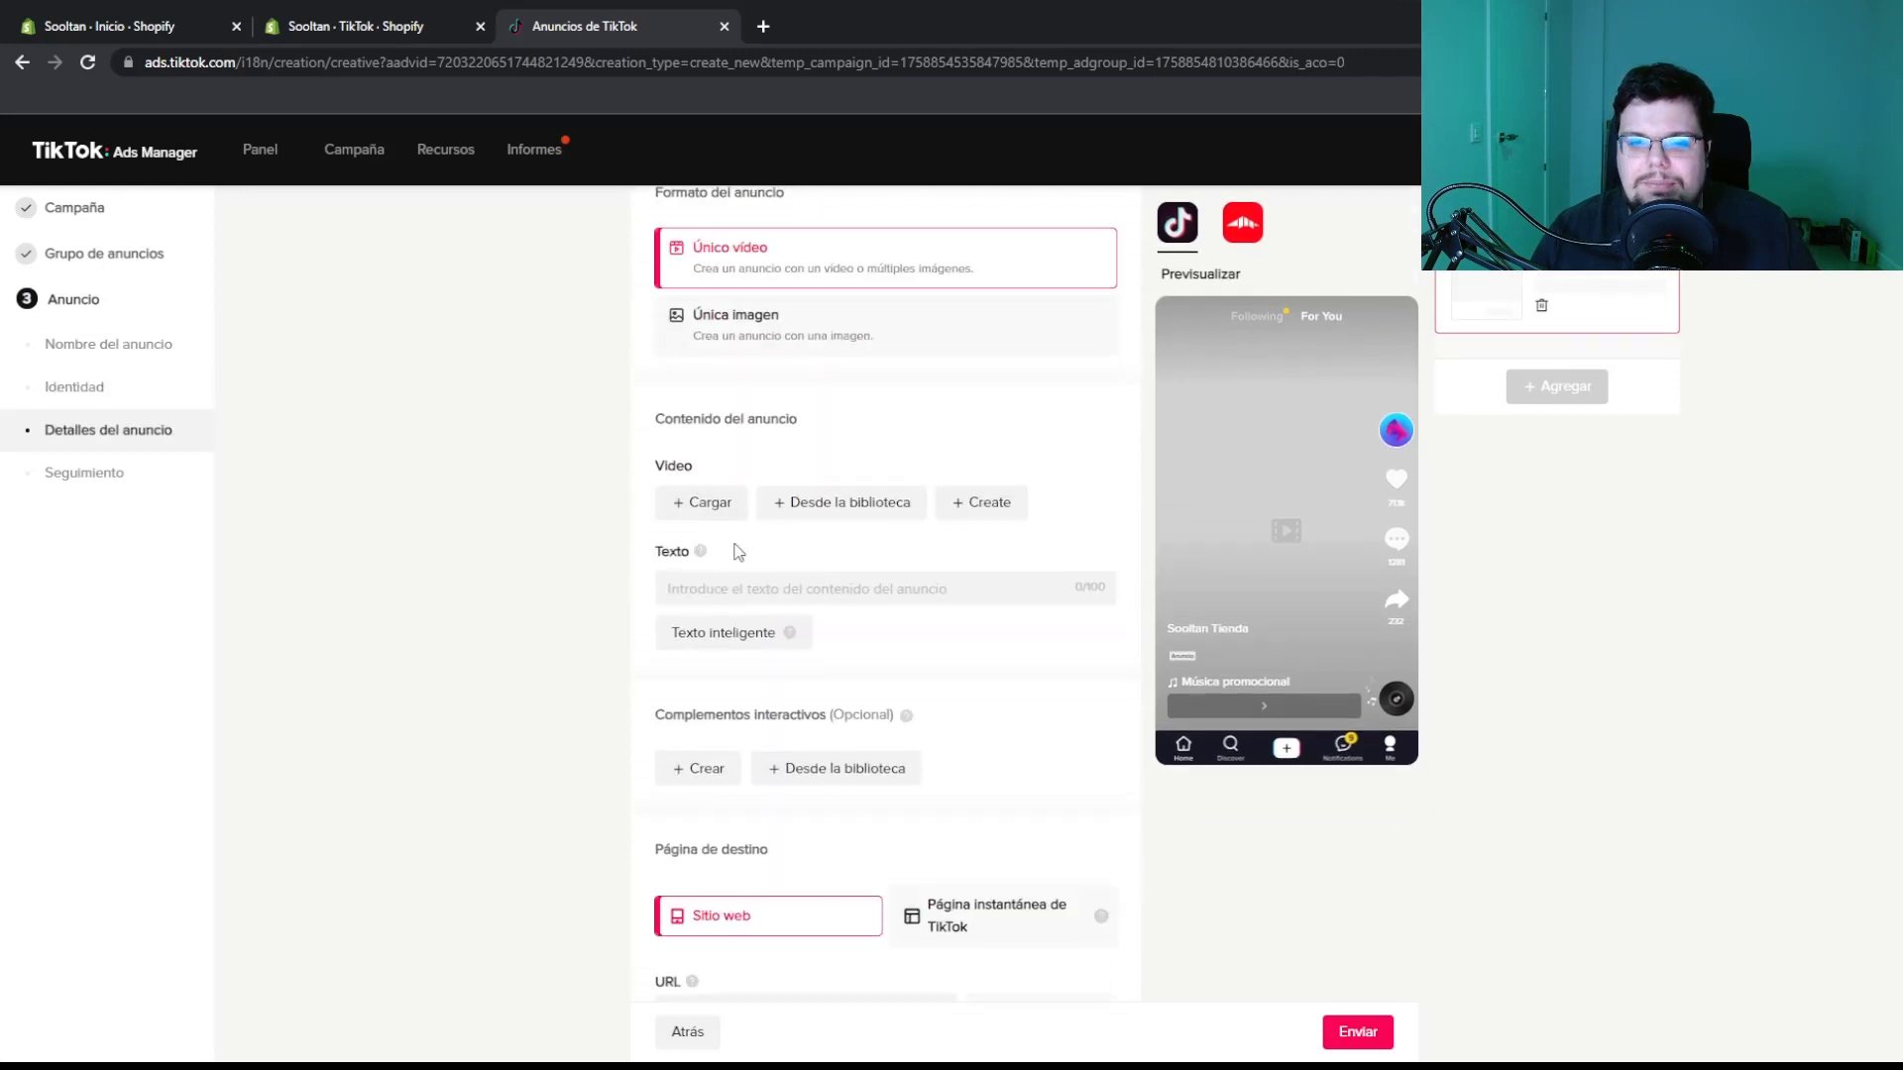
{"action": "scroll", "coordinate": [738, 552], "scroll_direction": "up", "scroll_amount": 1}
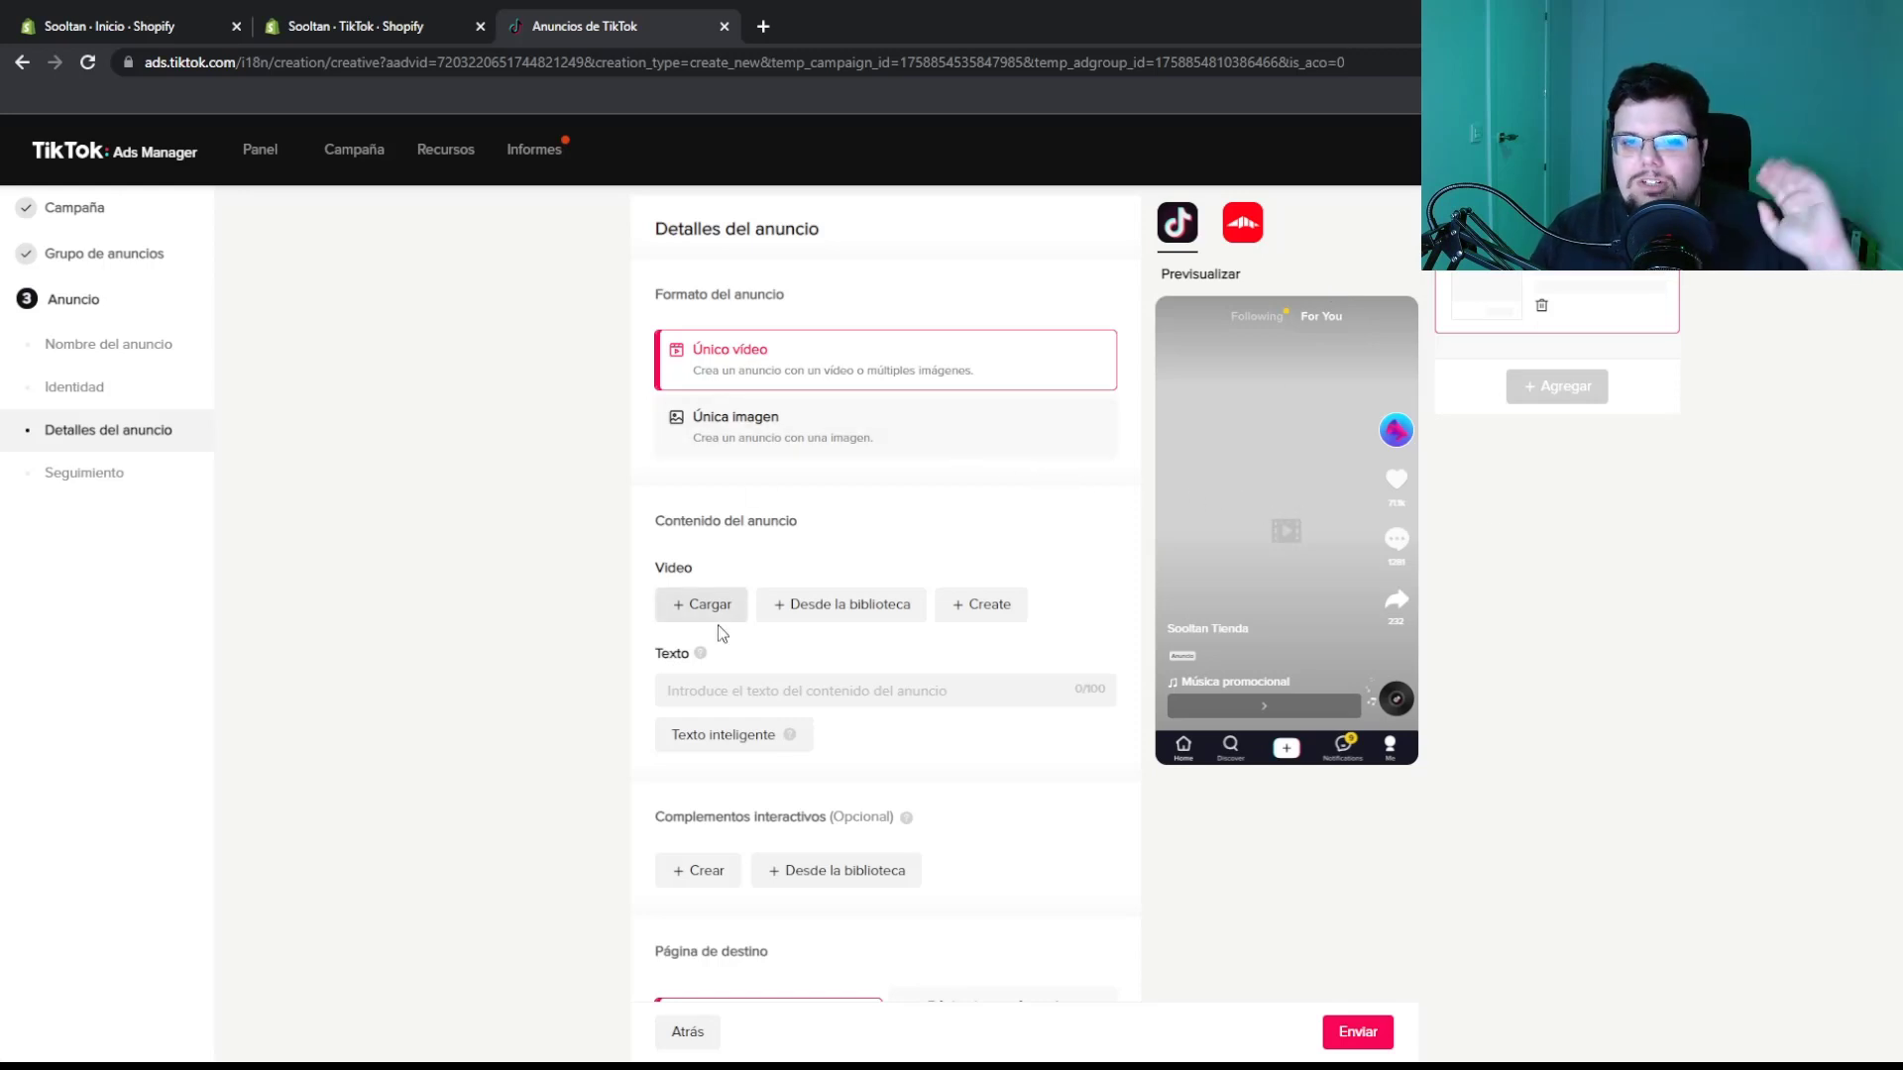
{"action": "scroll", "coordinate": [1040, 551], "scroll_direction": "down", "scroll_amount": 1}
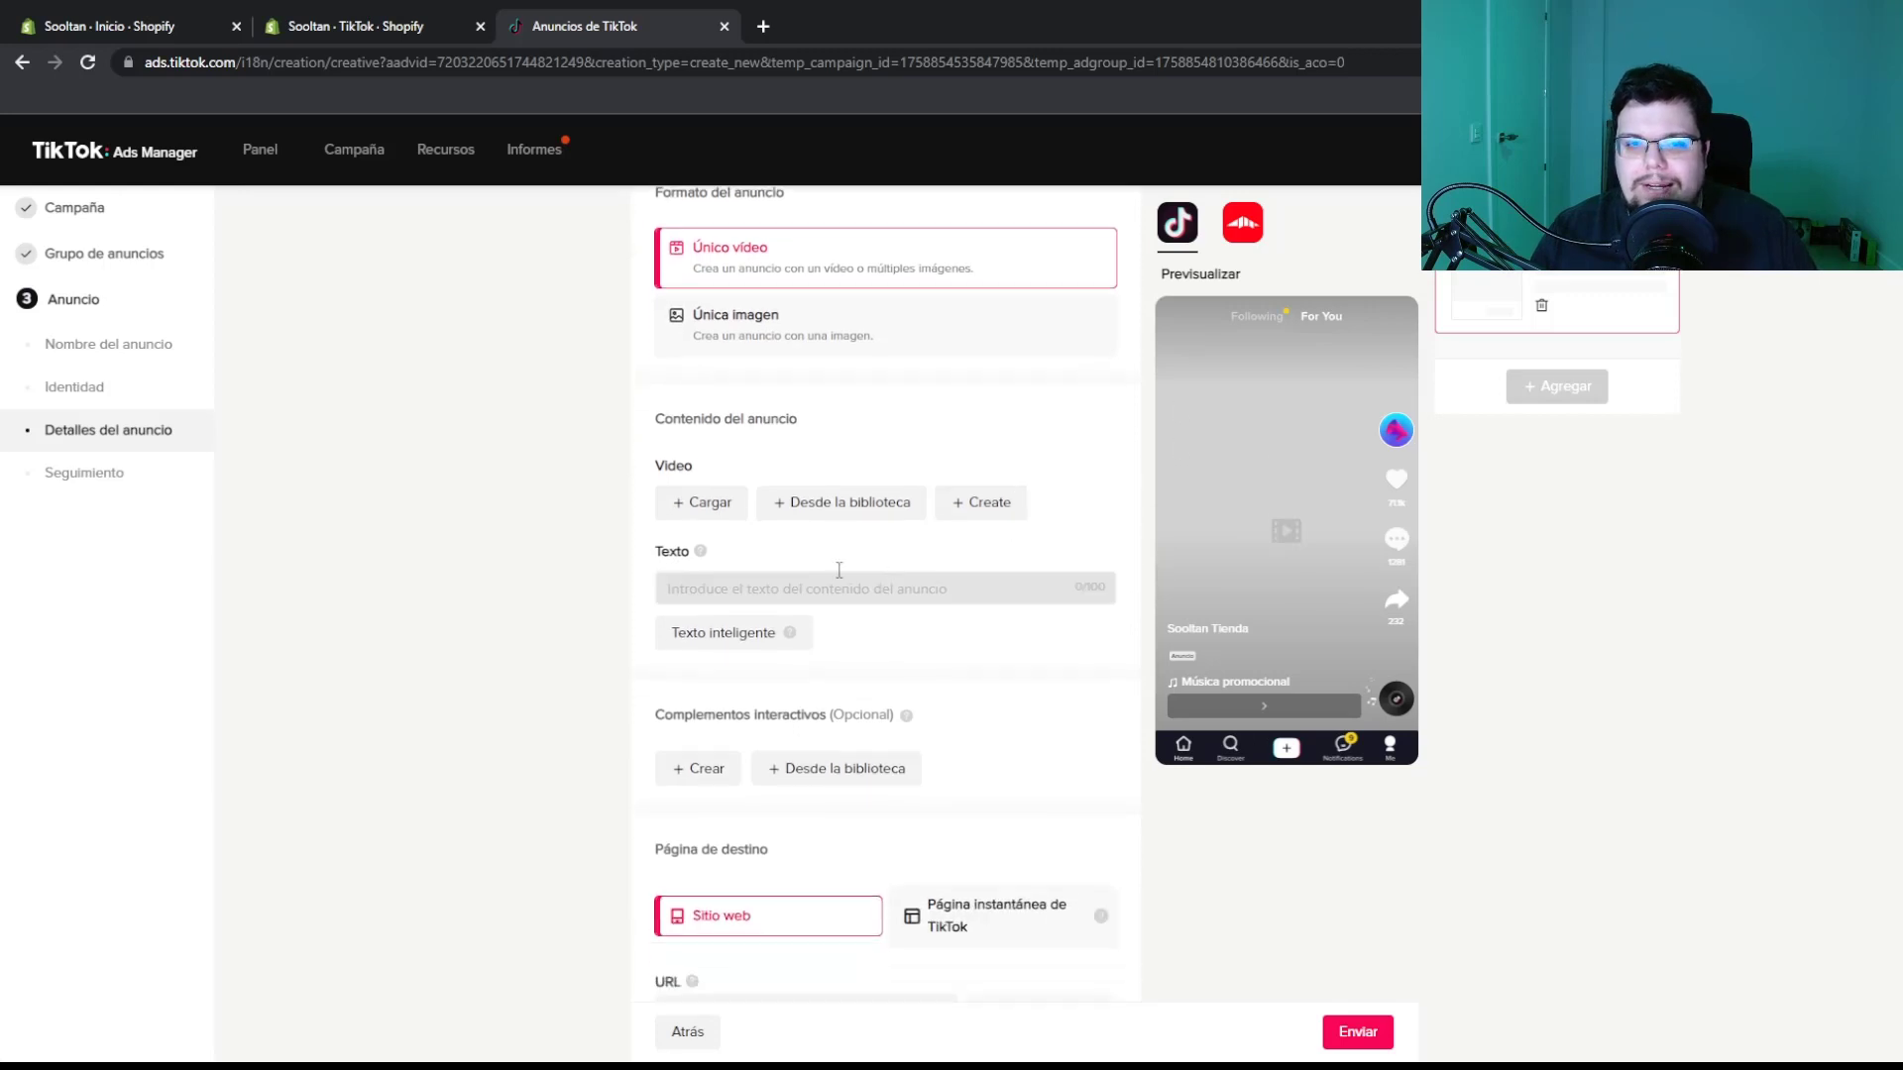
{"action": "left_click", "coordinate": [738, 588]}
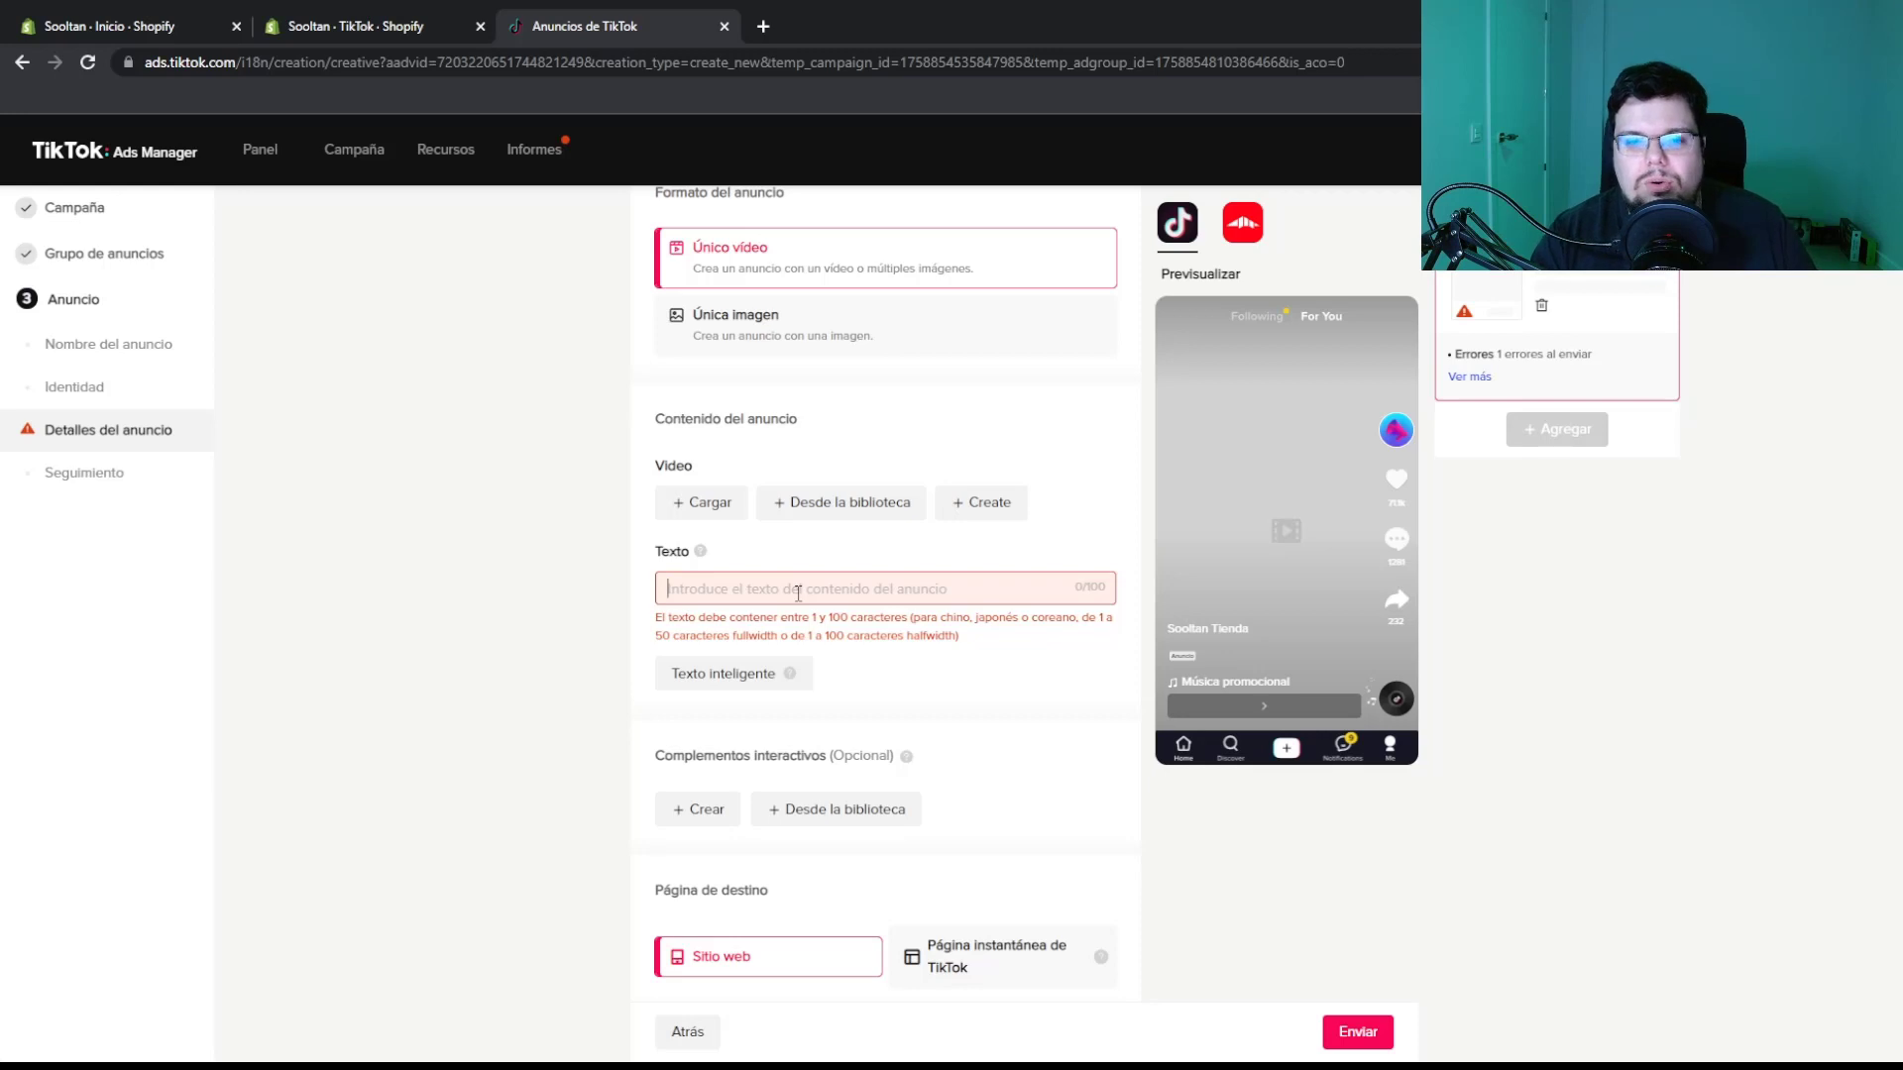
{"action": "type", "text": "A"}
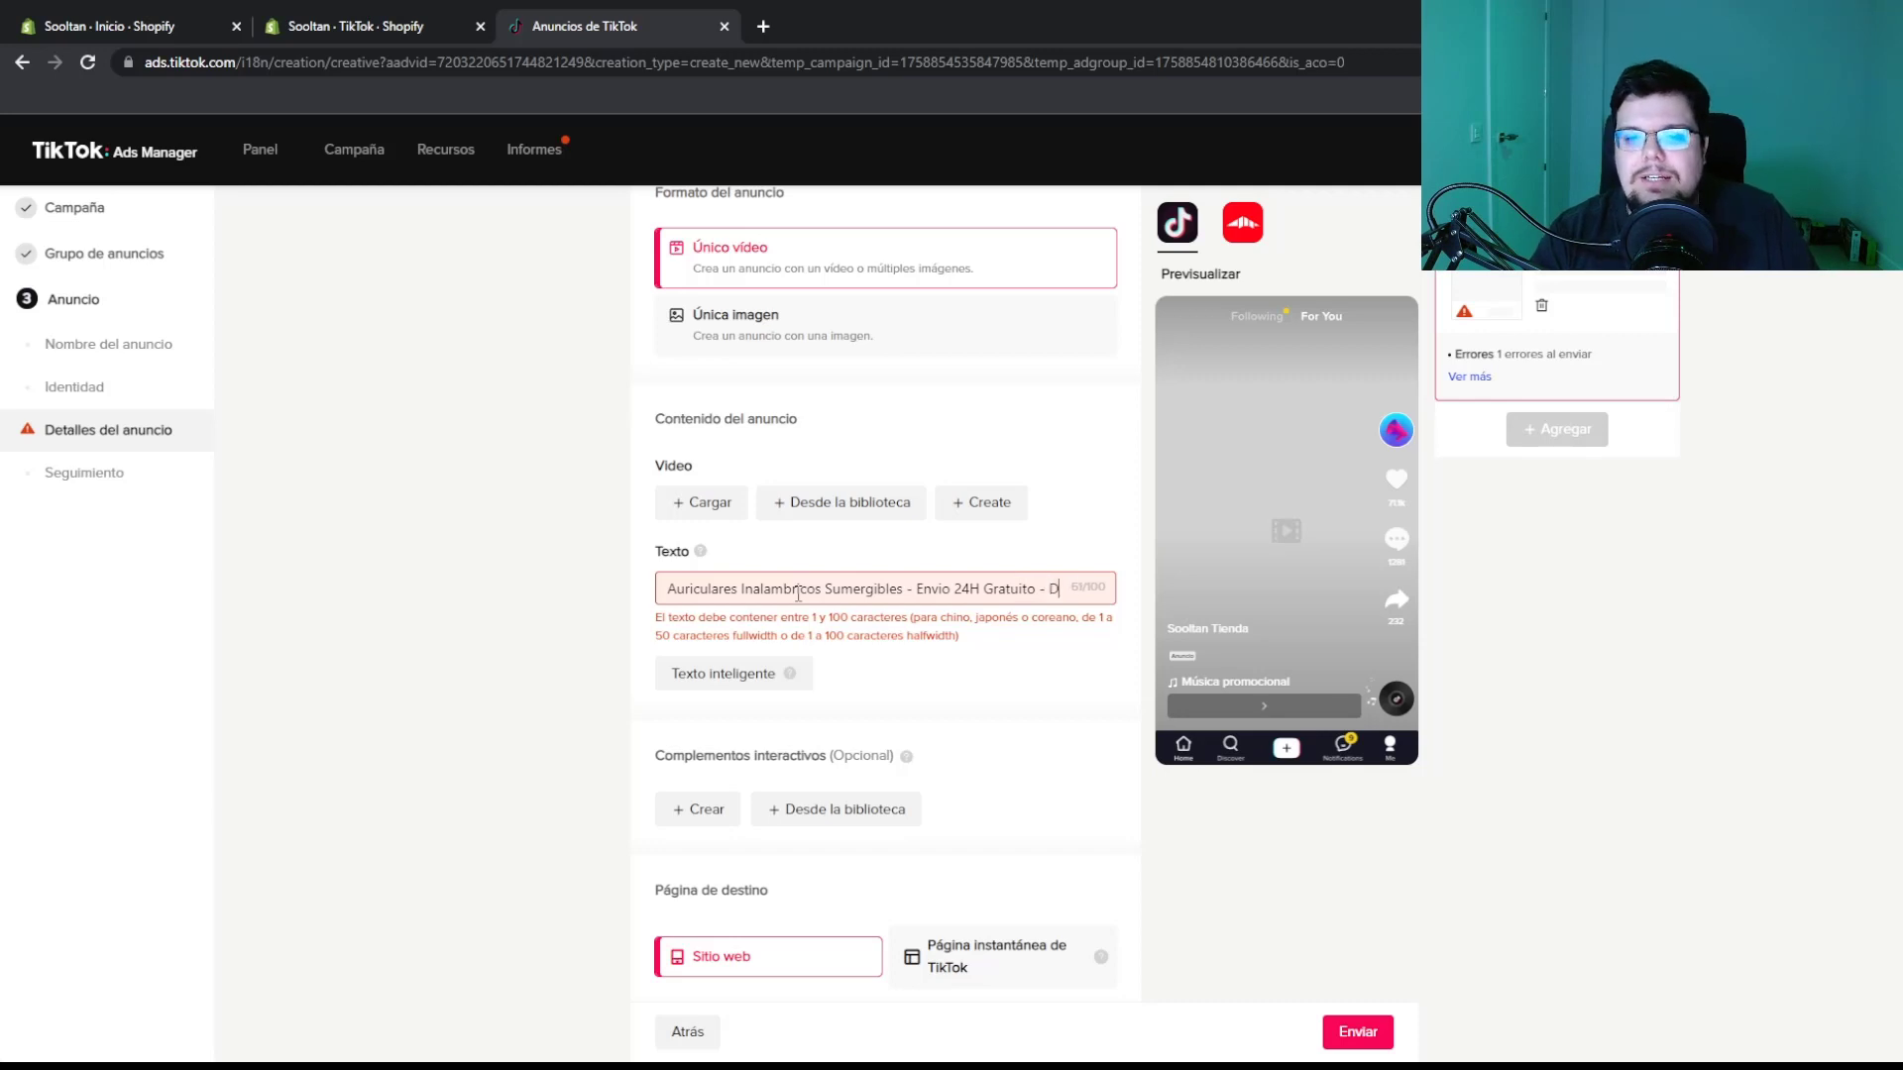
{"action": "type", "text": "nto Especial"}
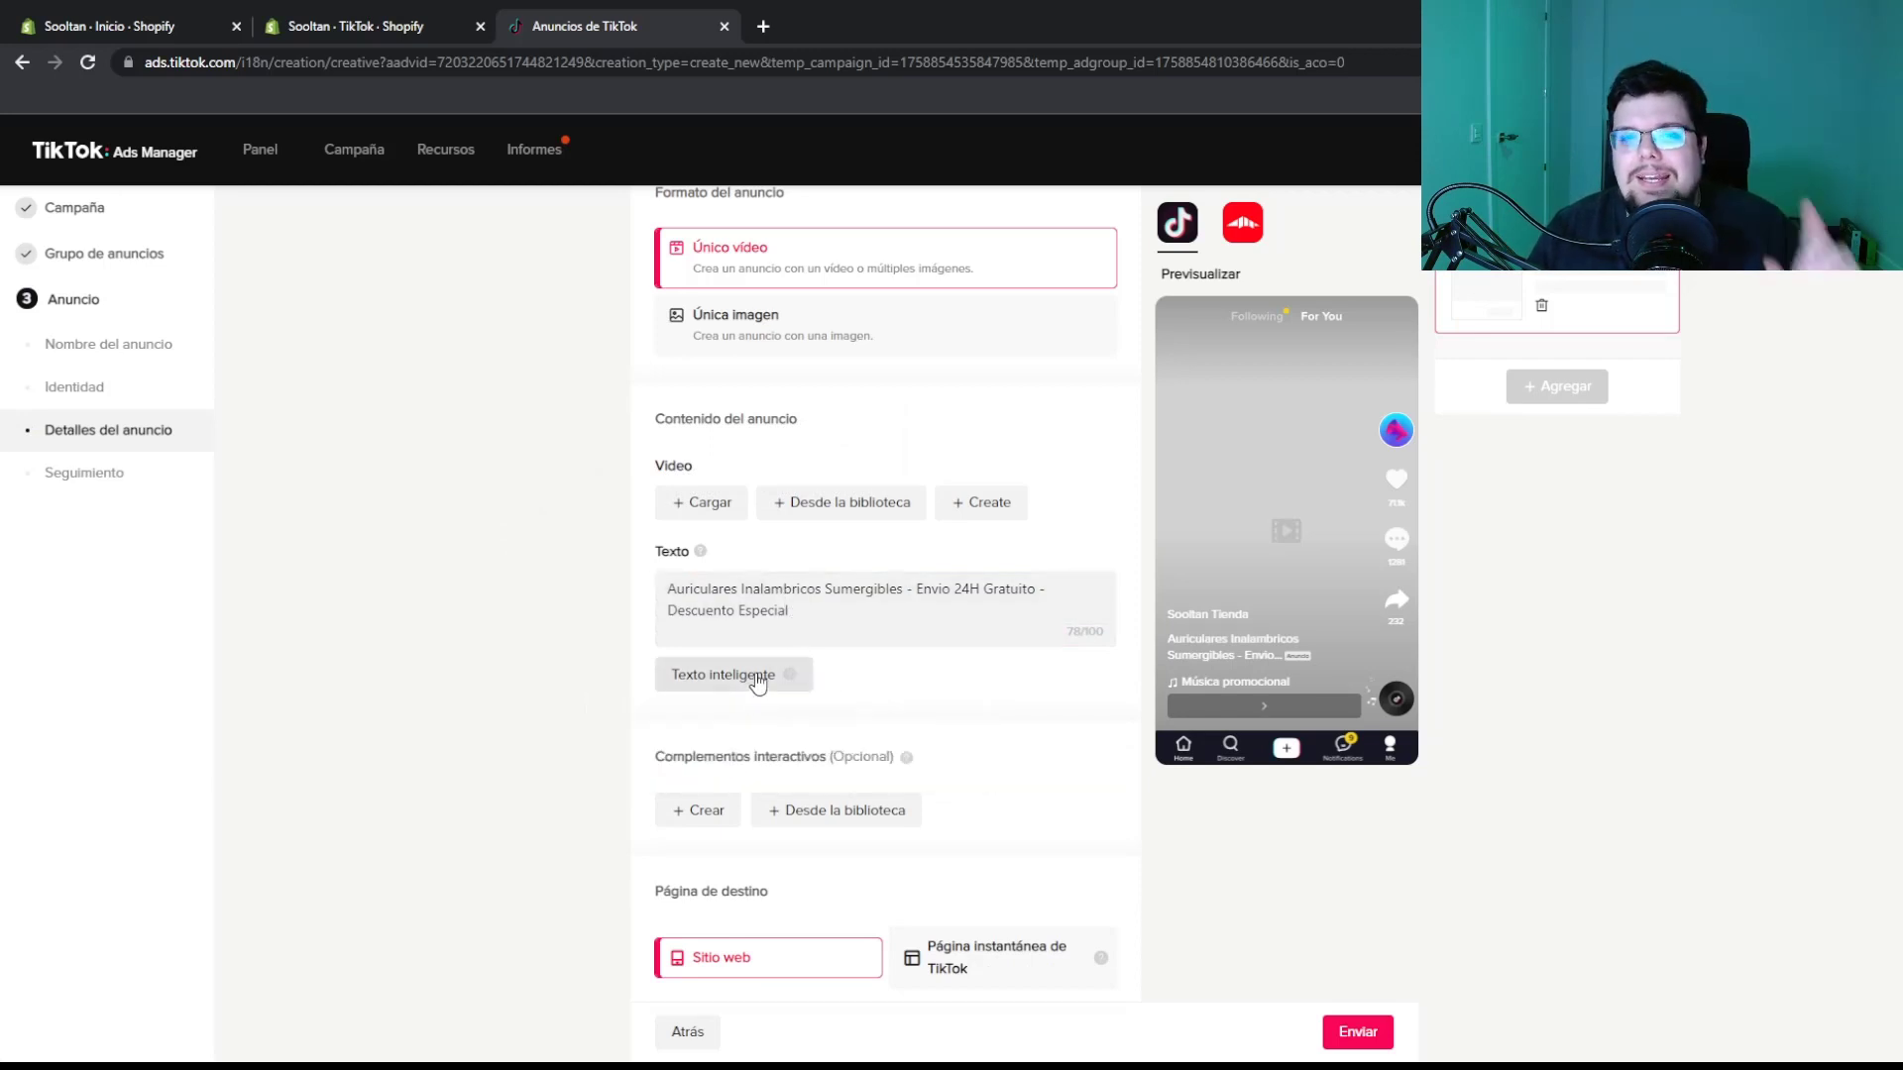
{"action": "mouse_move", "coordinate": [793, 676]}
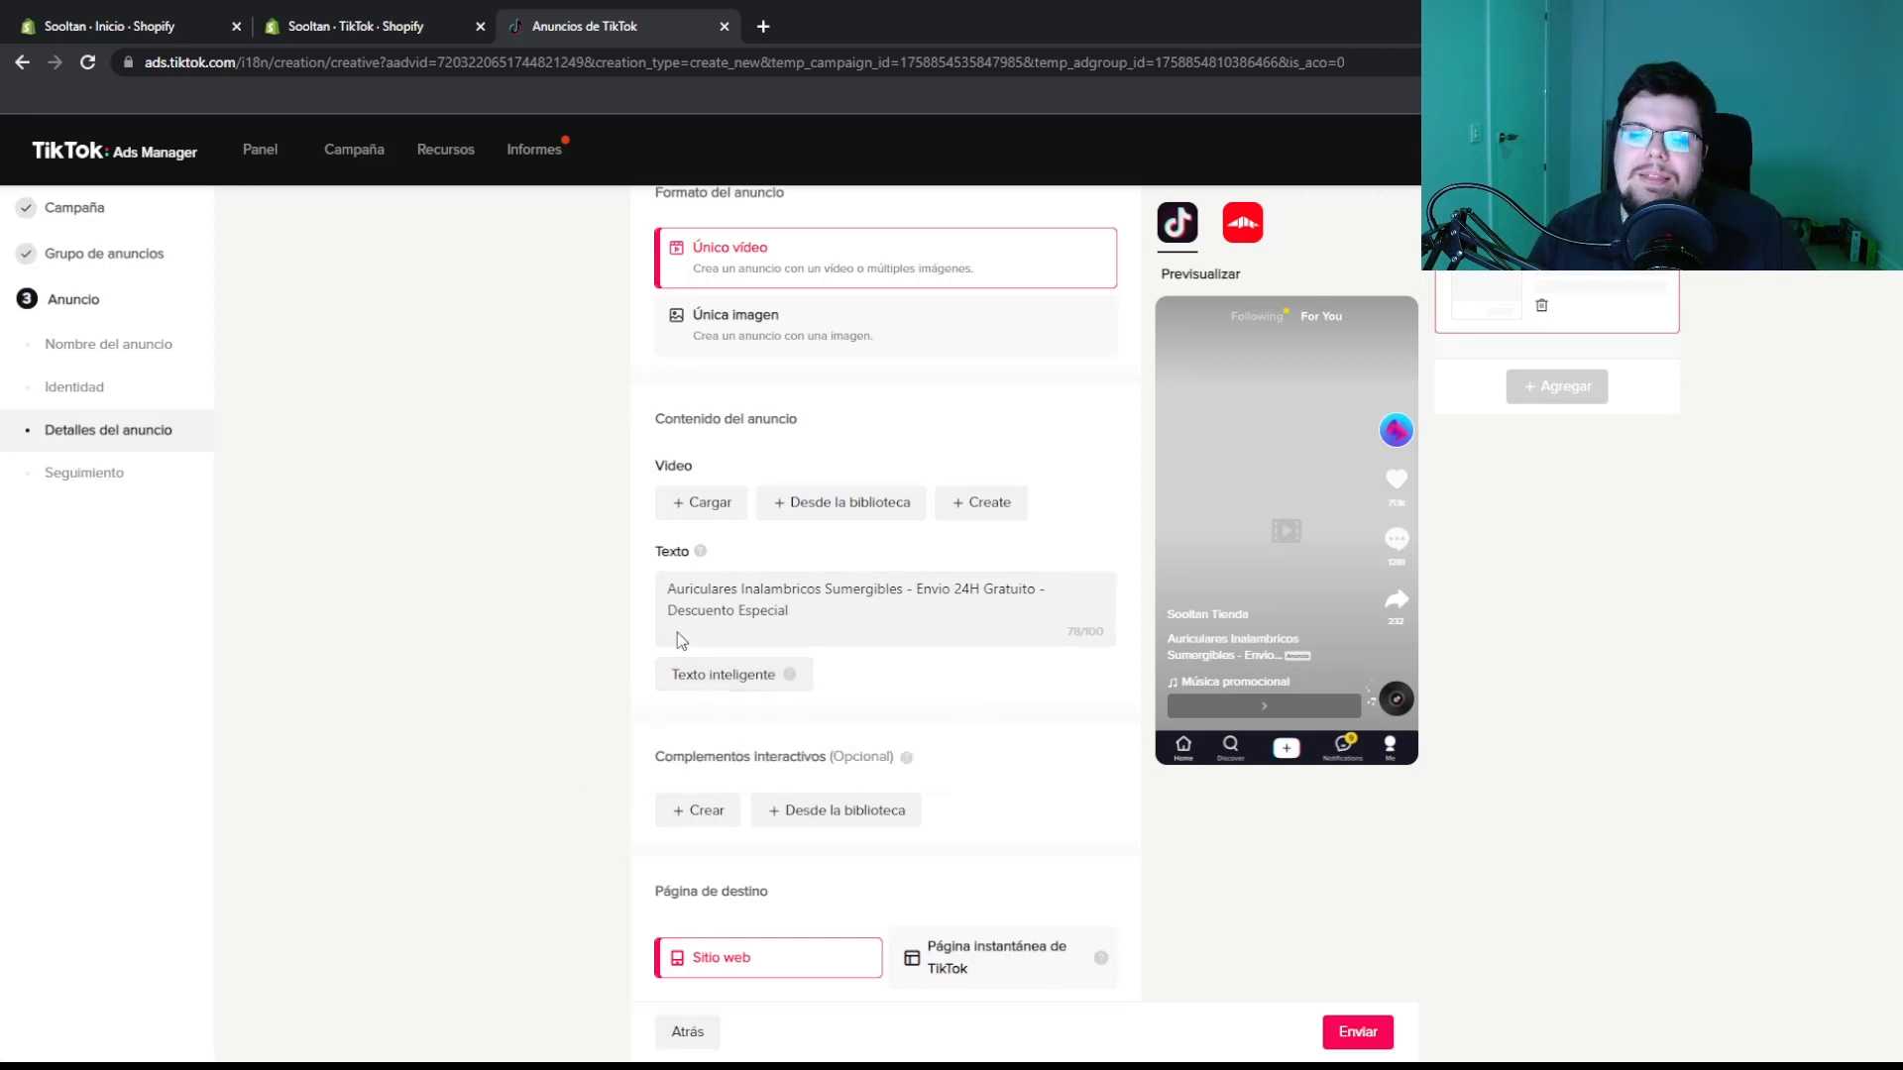
Examine the card and sticker types available under Complementos interactivos and close the selection without adding one
{"action": "scroll", "coordinate": [628, 607], "scroll_direction": "down", "scroll_amount": 3}
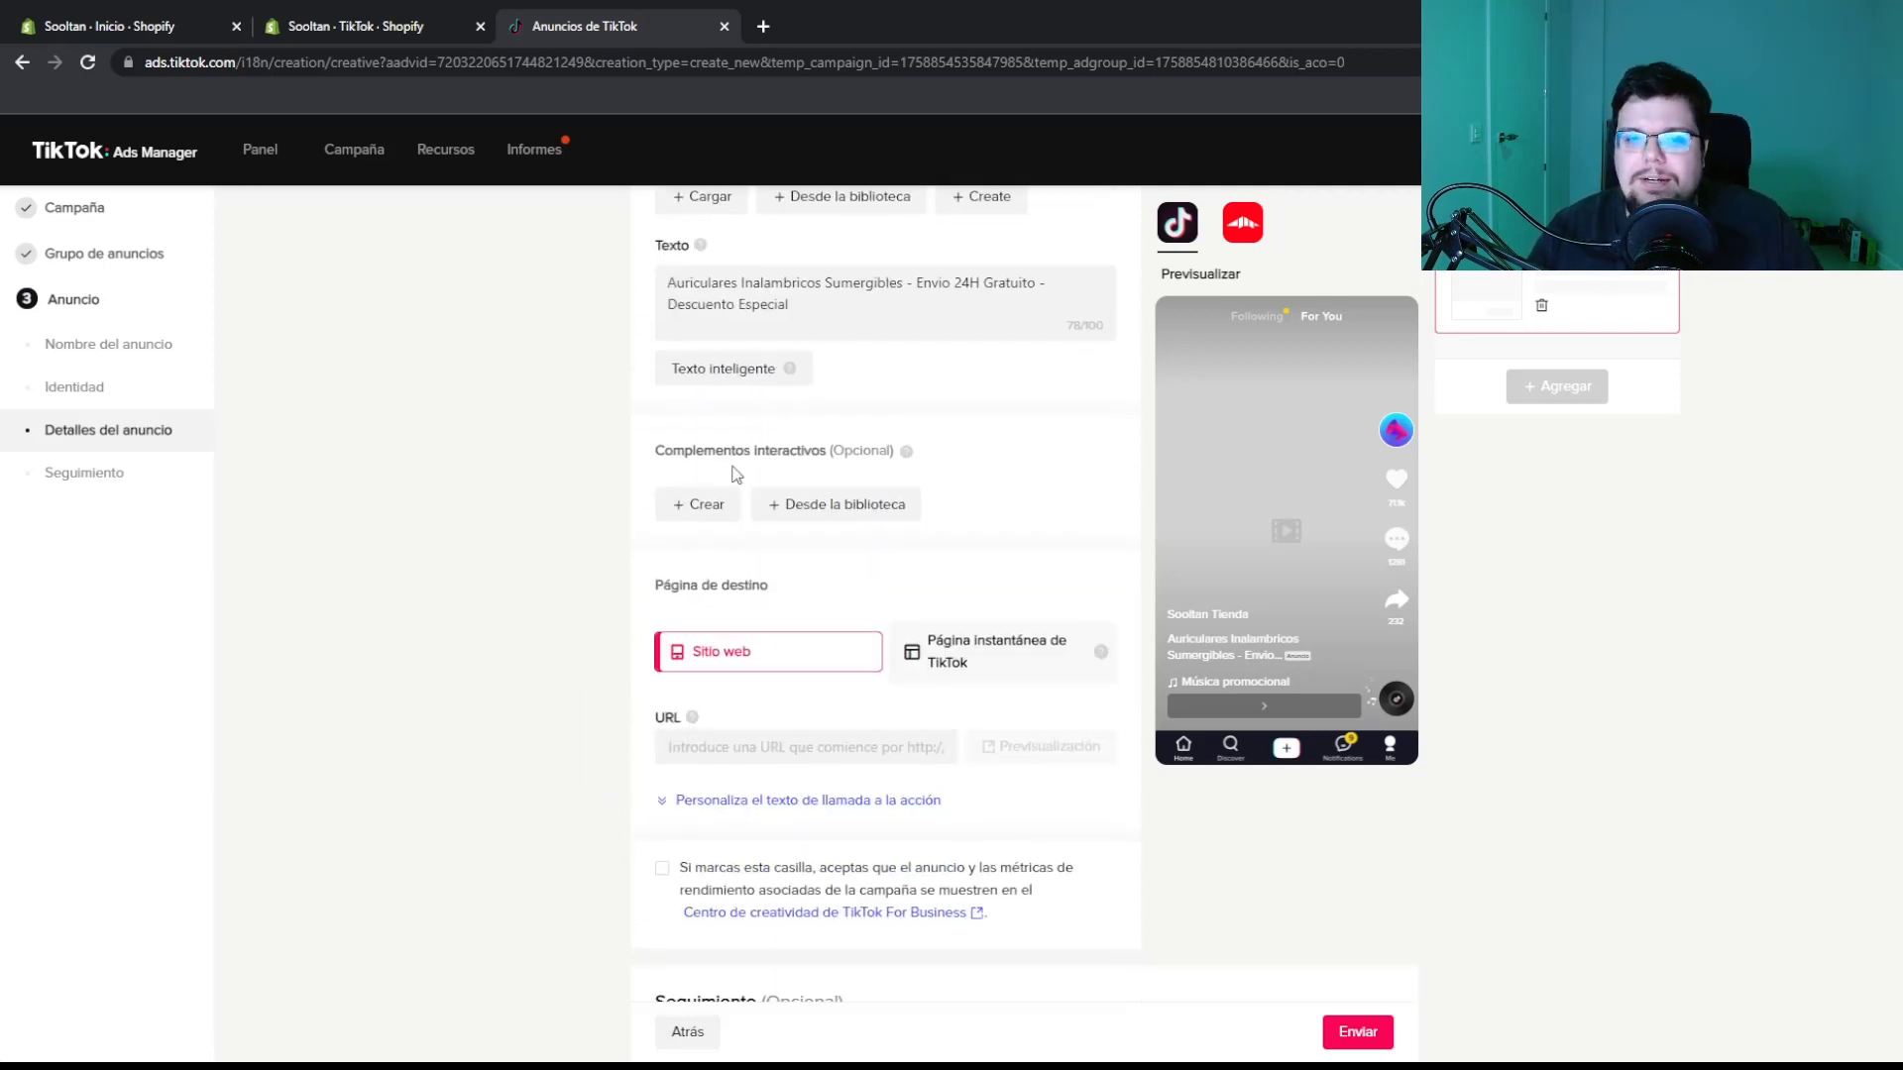
{"action": "scroll", "coordinate": [814, 444], "scroll_direction": "up", "scroll_amount": 1}
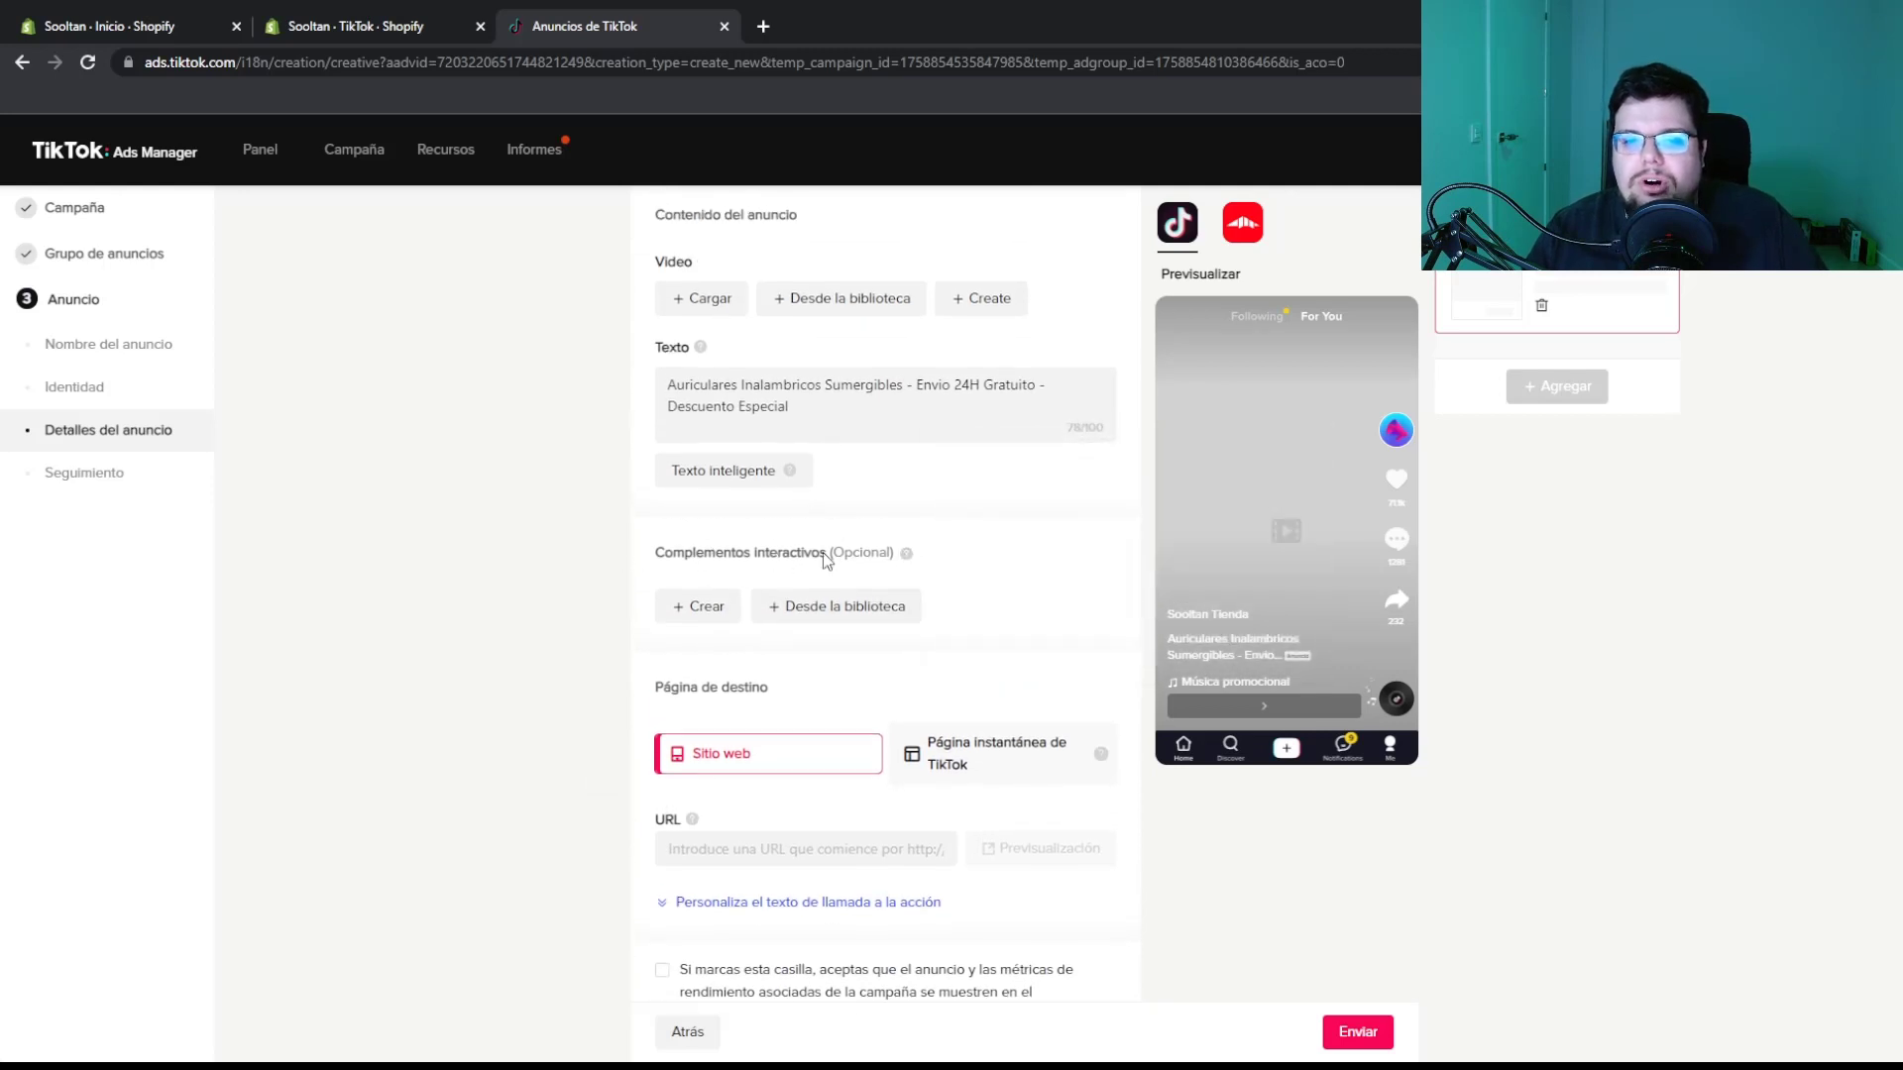
{"action": "mouse_move", "coordinate": [903, 555]}
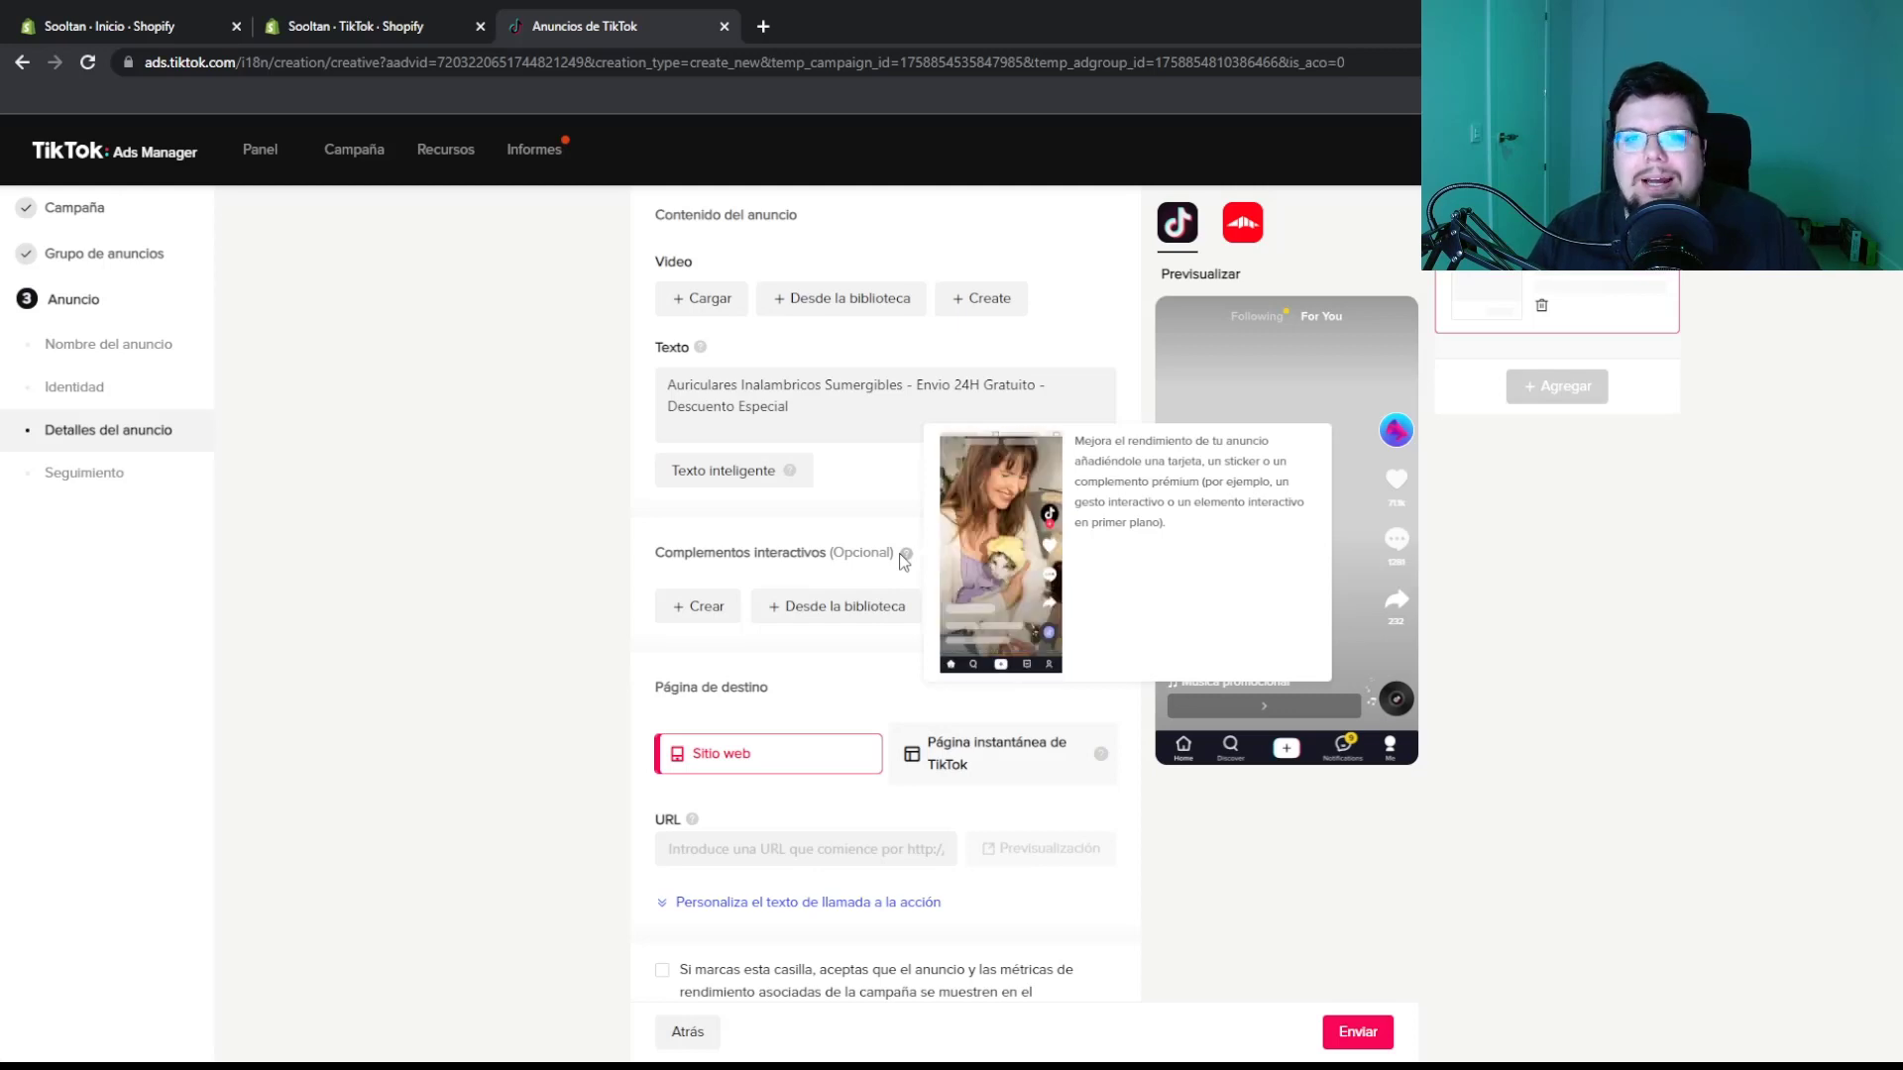
{"action": "left_click", "coordinate": [688, 606]}
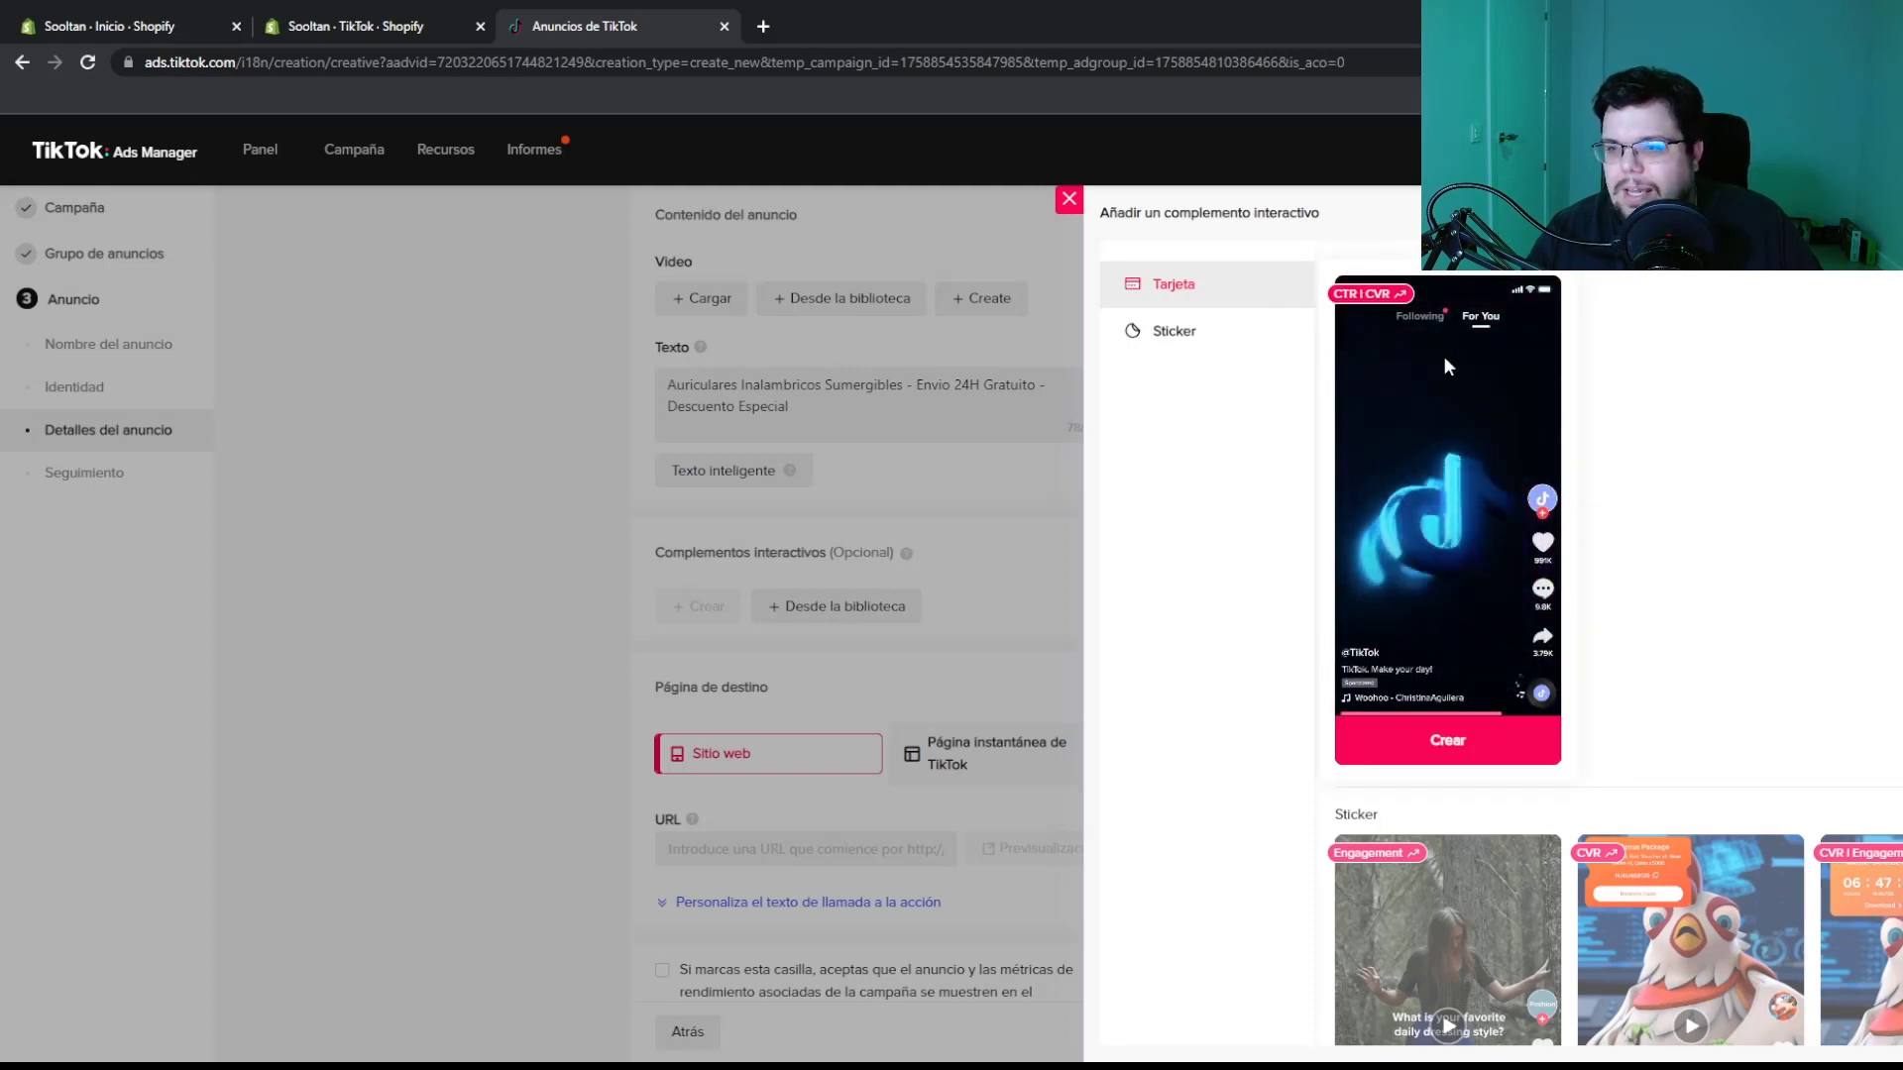
{"action": "scroll", "coordinate": [1369, 585], "scroll_direction": "down", "scroll_amount": 3}
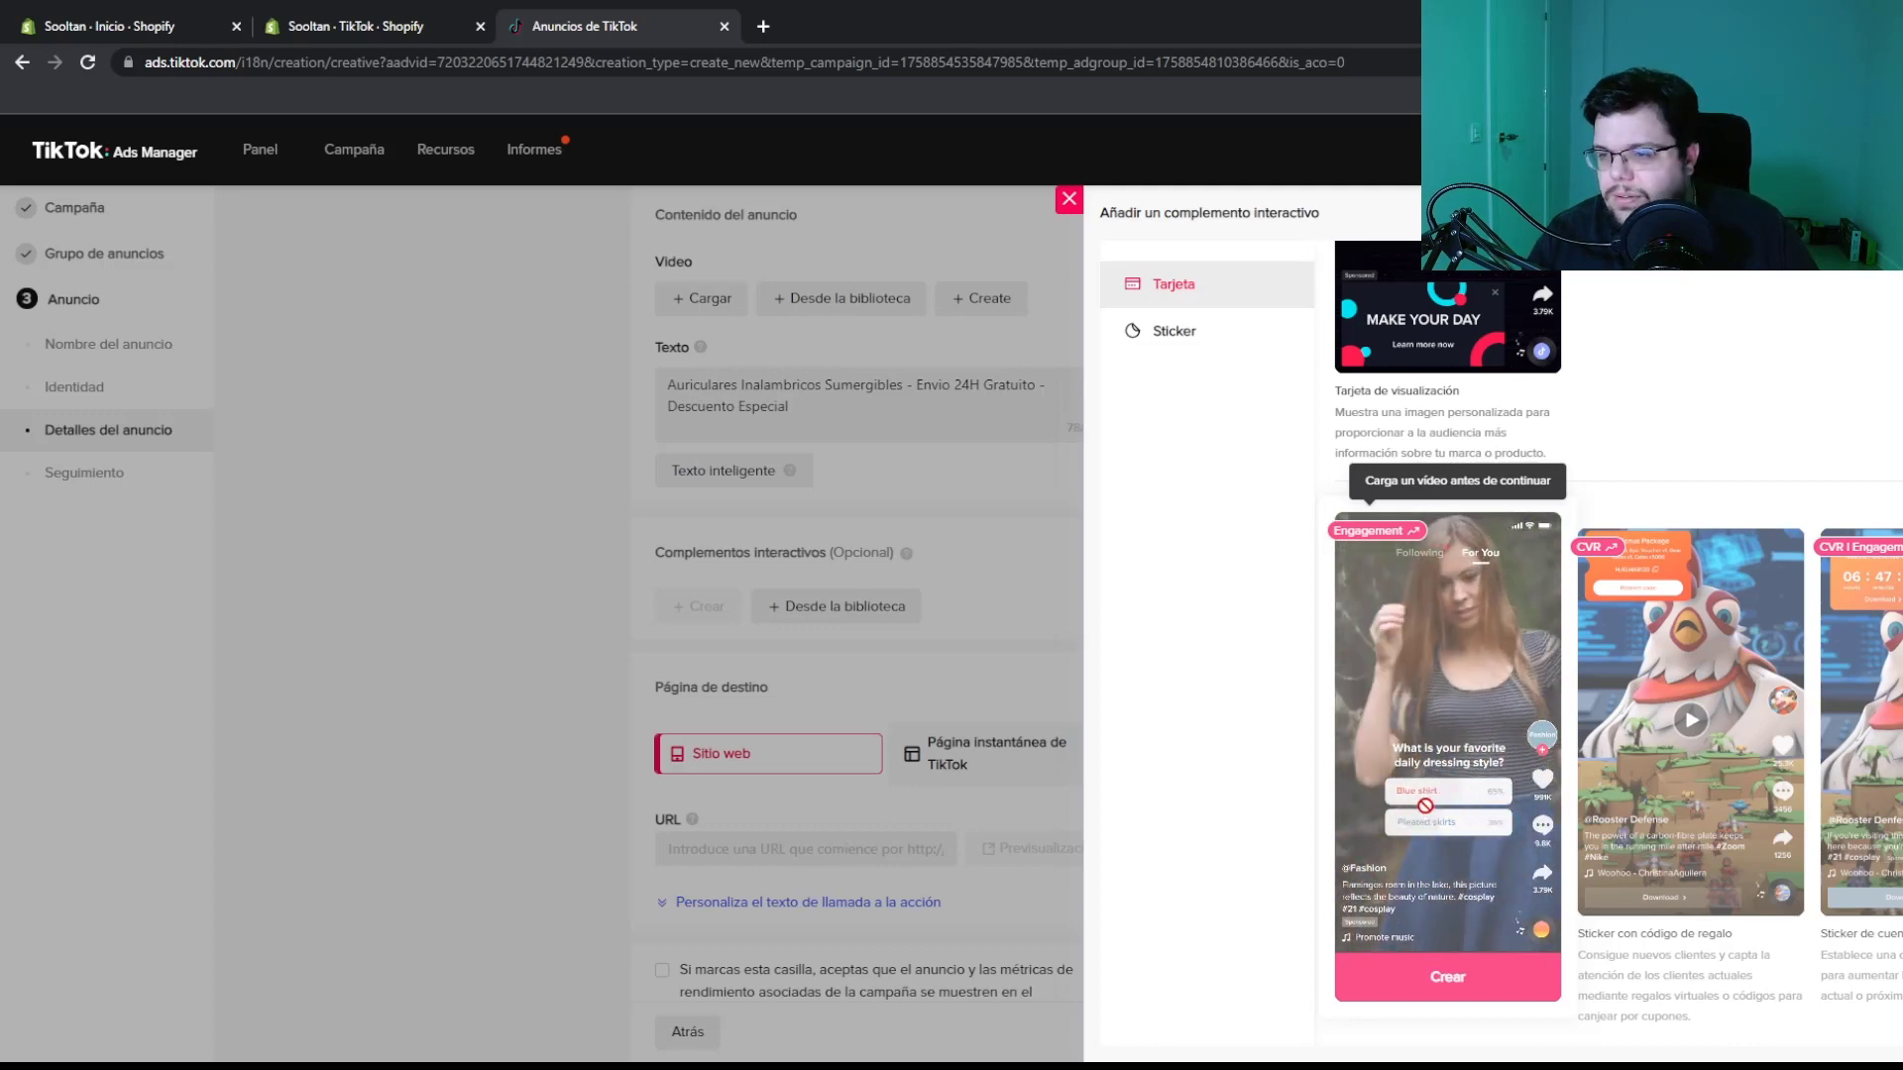
{"action": "scroll", "coordinate": [1408, 795], "scroll_direction": "down", "scroll_amount": 1}
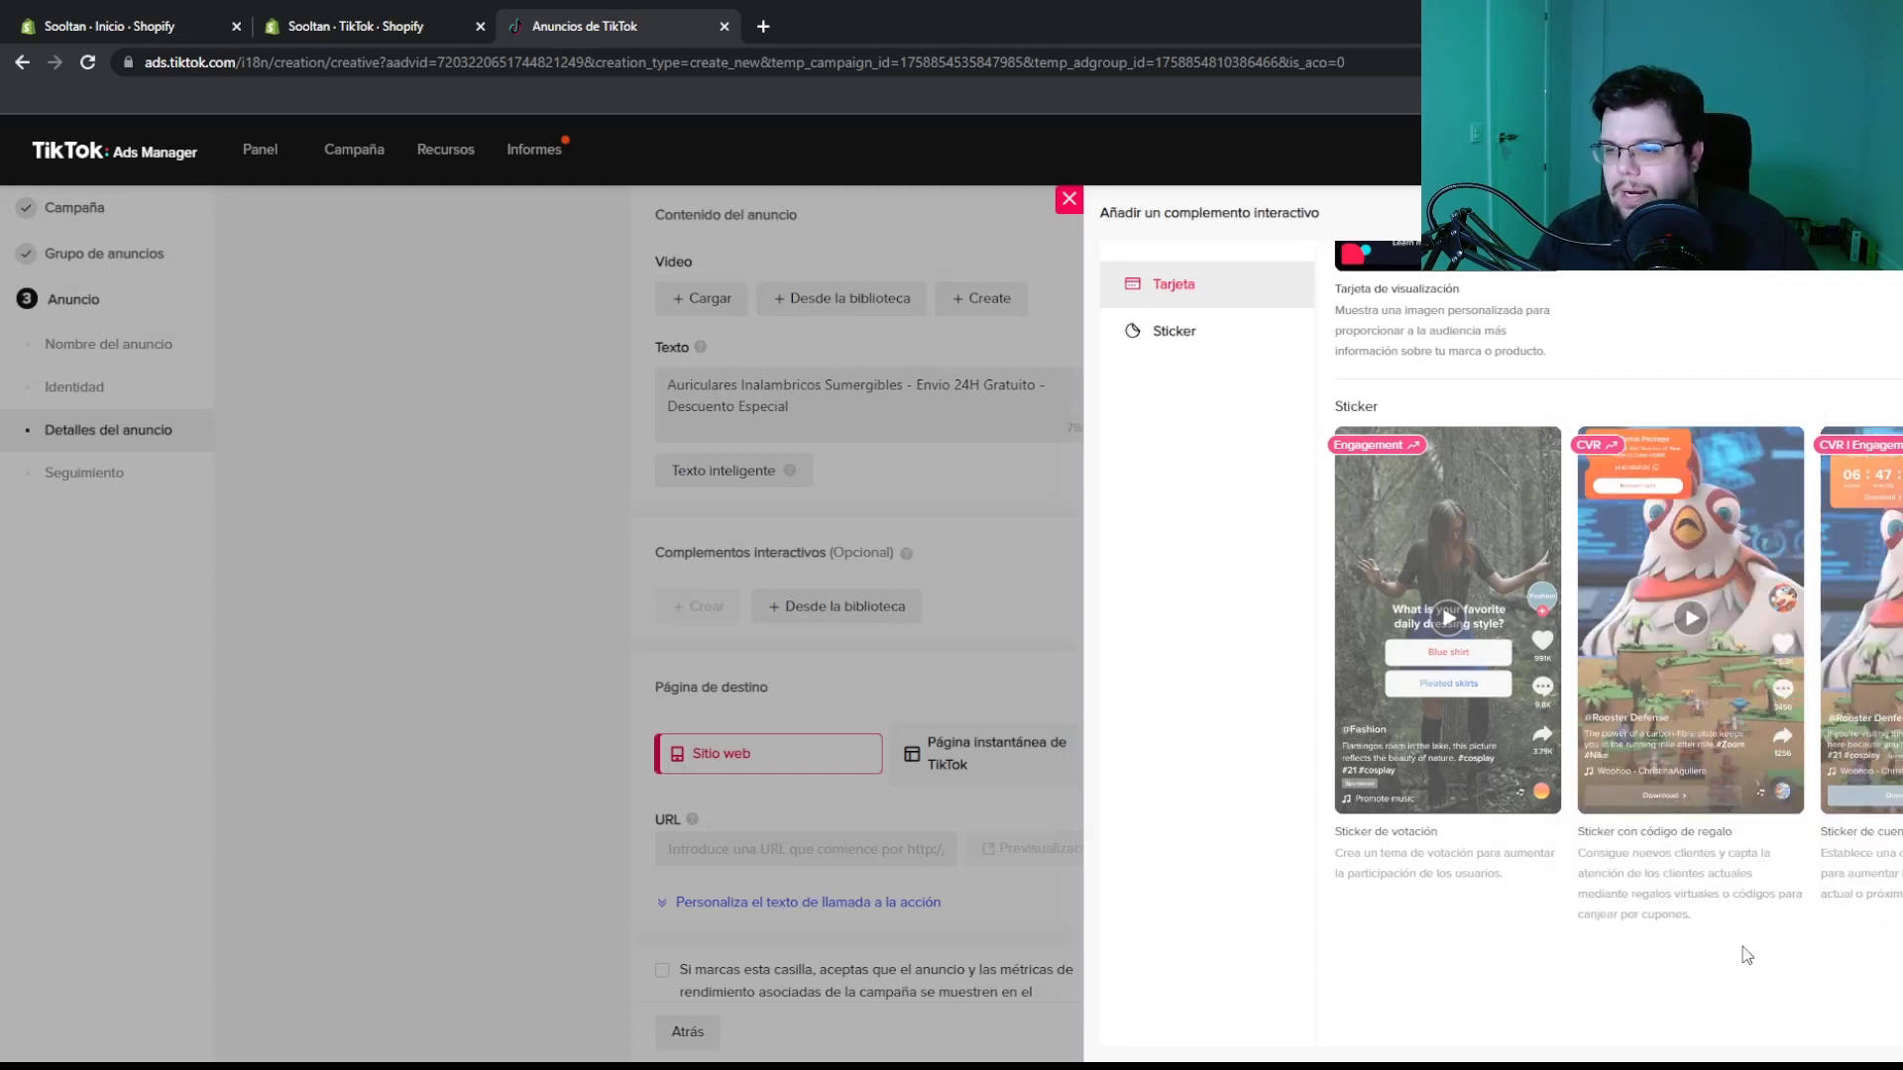
{"action": "scroll", "coordinate": [1616, 912], "scroll_direction": "down", "scroll_amount": 1}
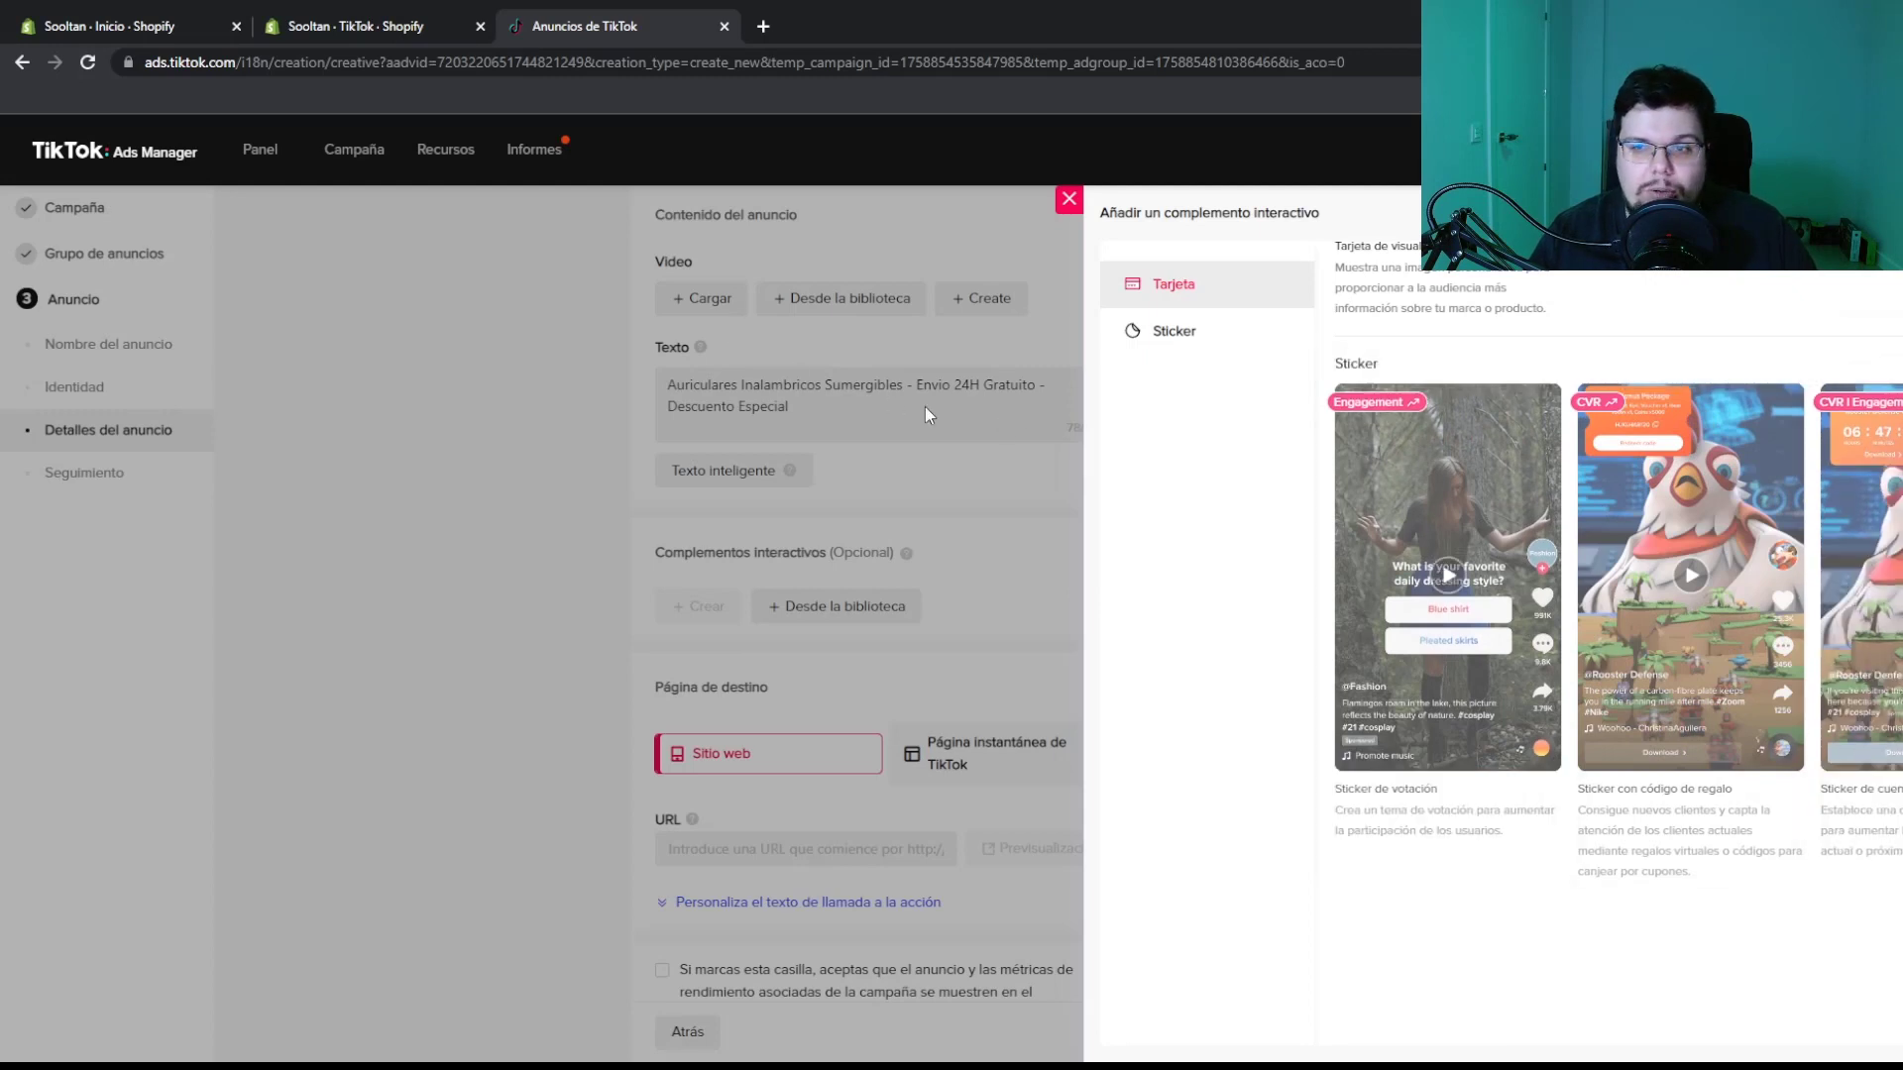
{"action": "scroll", "coordinate": [1692, 580], "scroll_direction": "up", "scroll_amount": 1}
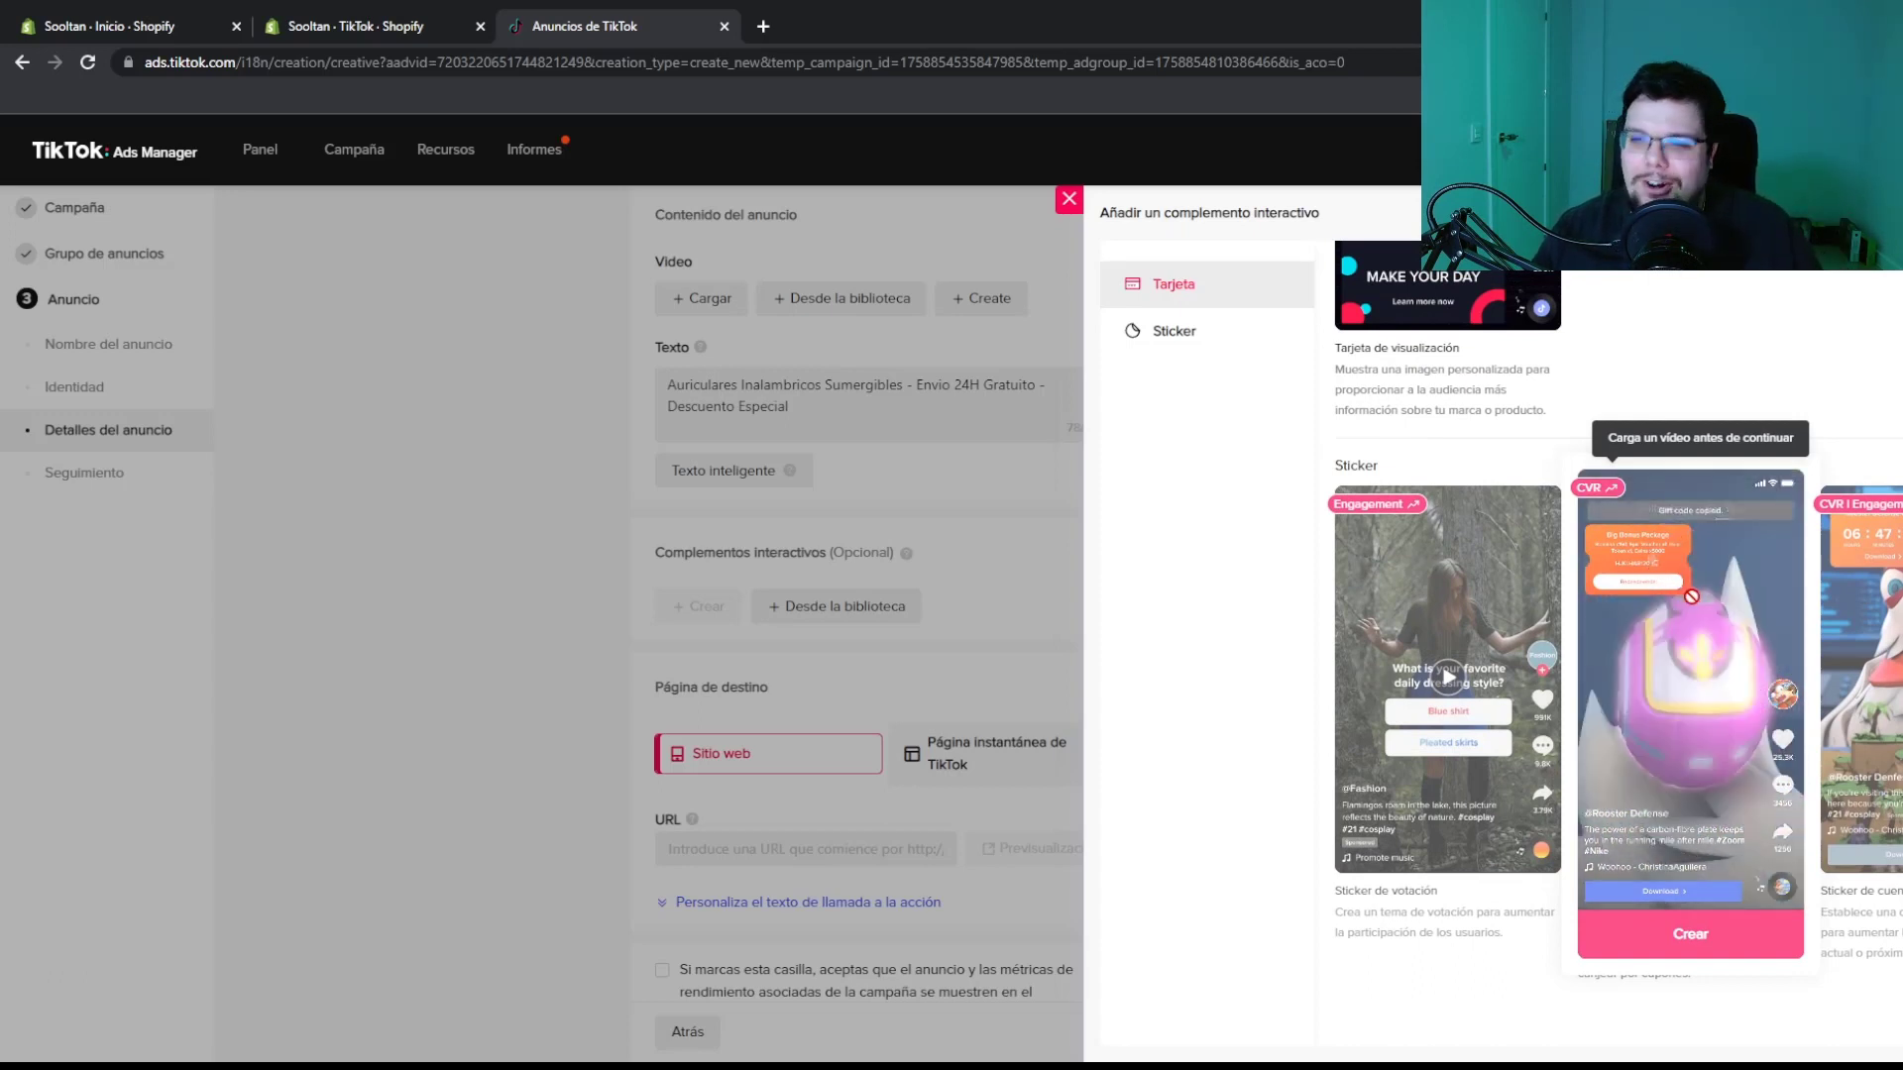
{"action": "scroll", "coordinate": [1690, 597], "scroll_direction": "down", "scroll_amount": 1}
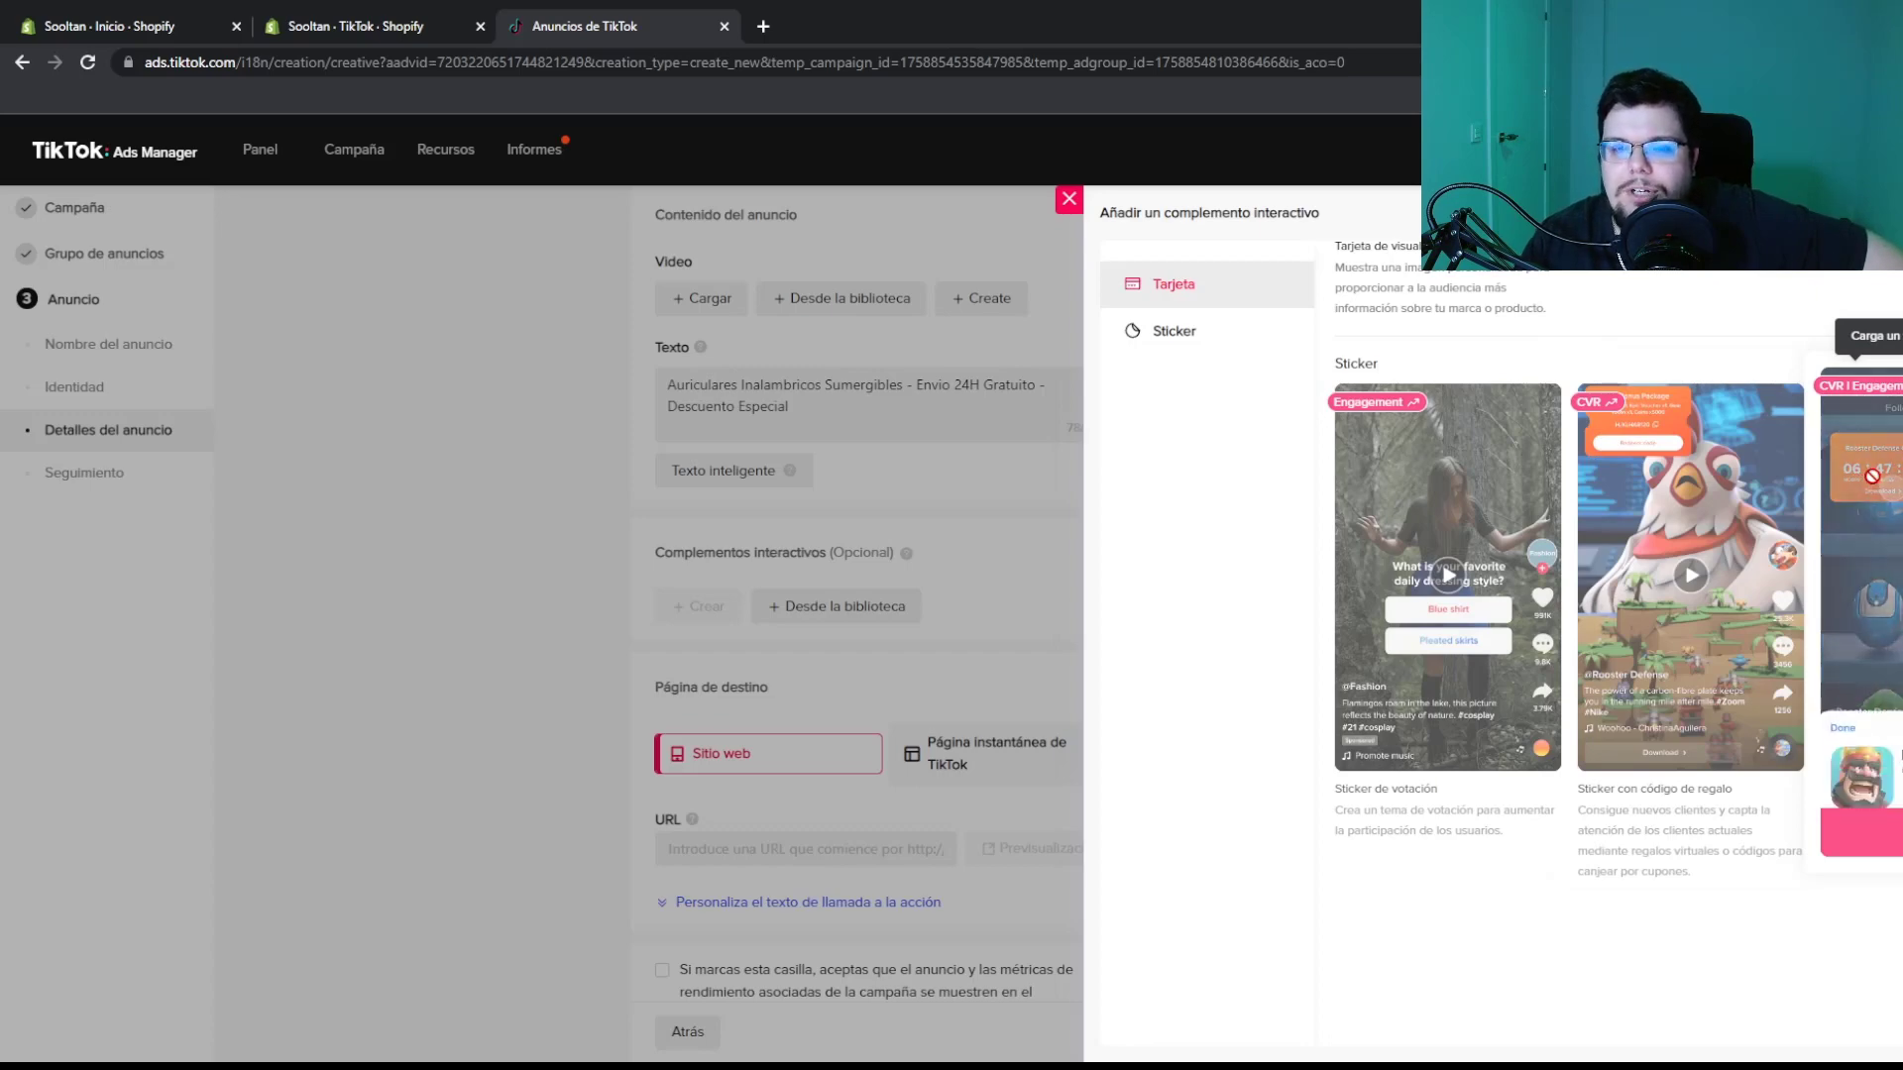
{"action": "left_click", "coordinate": [793, 430]}
Expand the call-to-action text customization under Página de destino and open its type for editing
{"action": "scroll", "coordinate": [1032, 446], "scroll_direction": "down", "scroll_amount": 2}
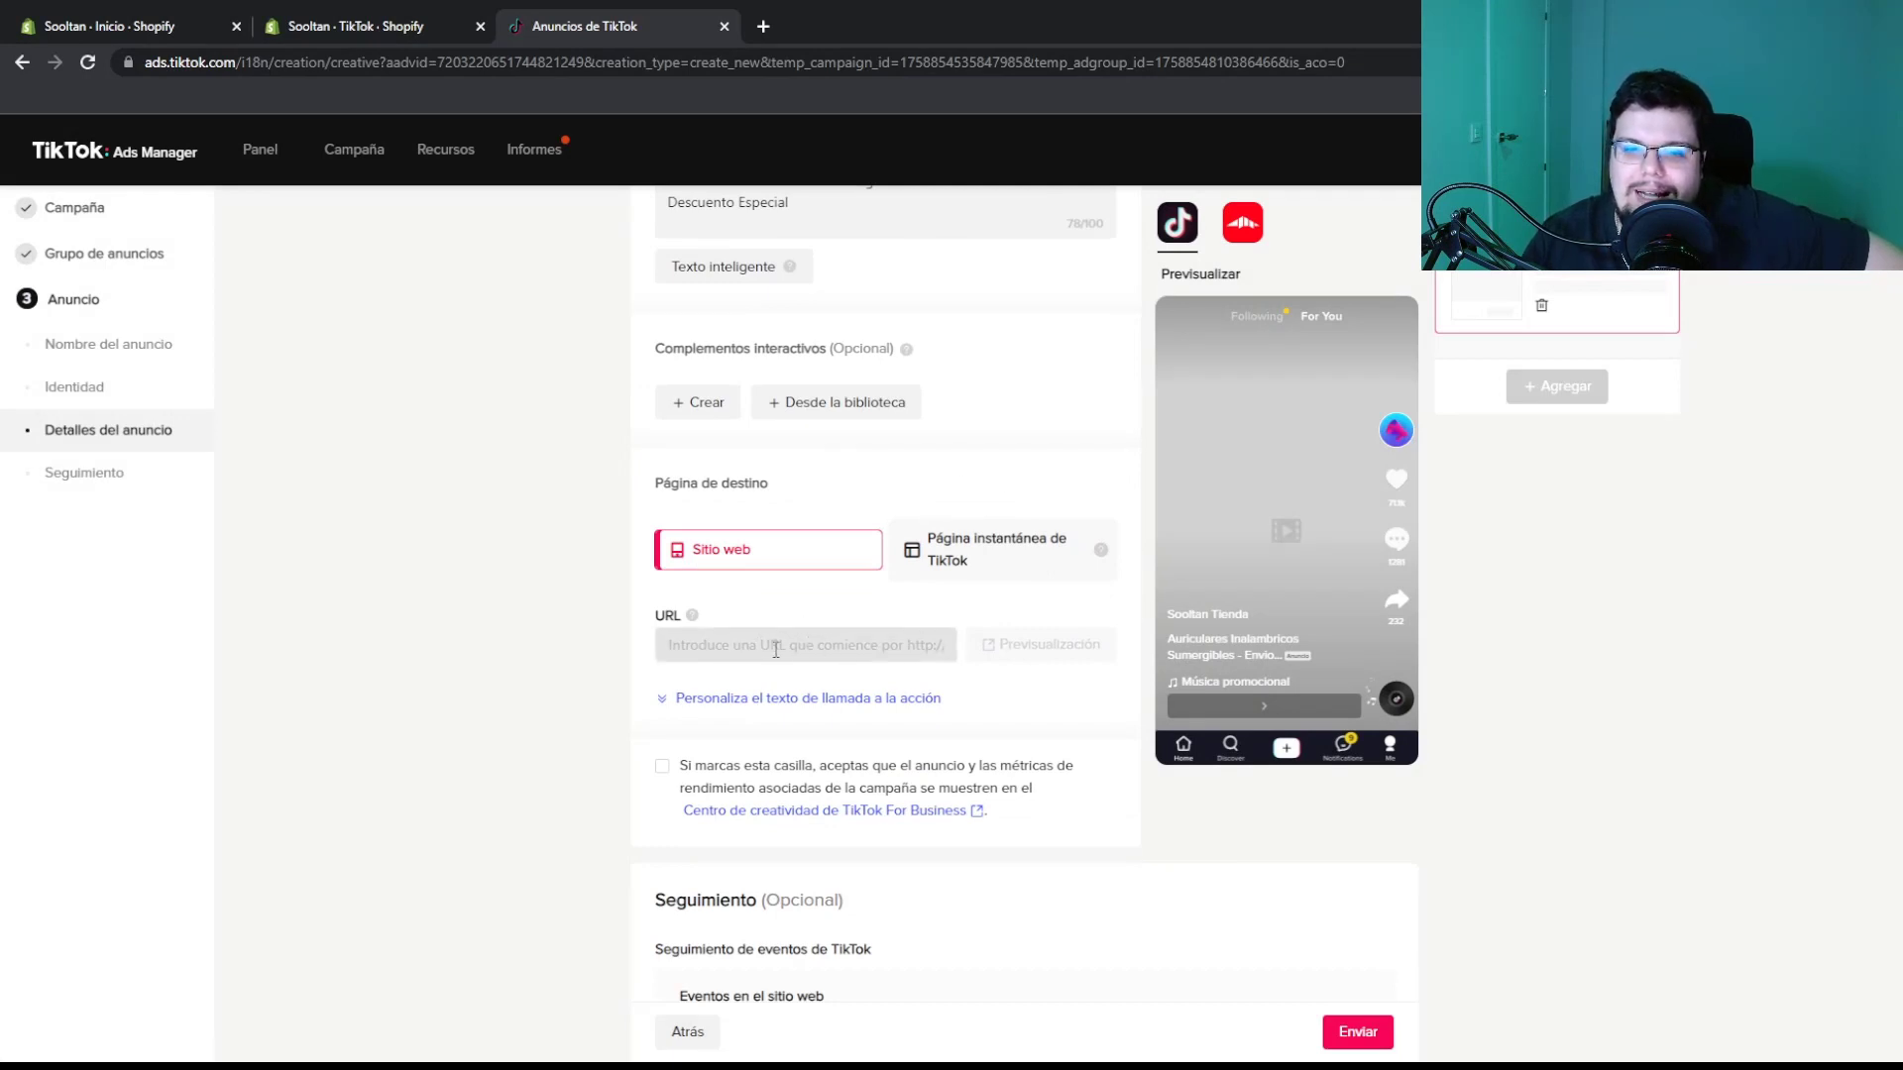
{"action": "scroll", "coordinate": [776, 649], "scroll_direction": "down", "scroll_amount": 1}
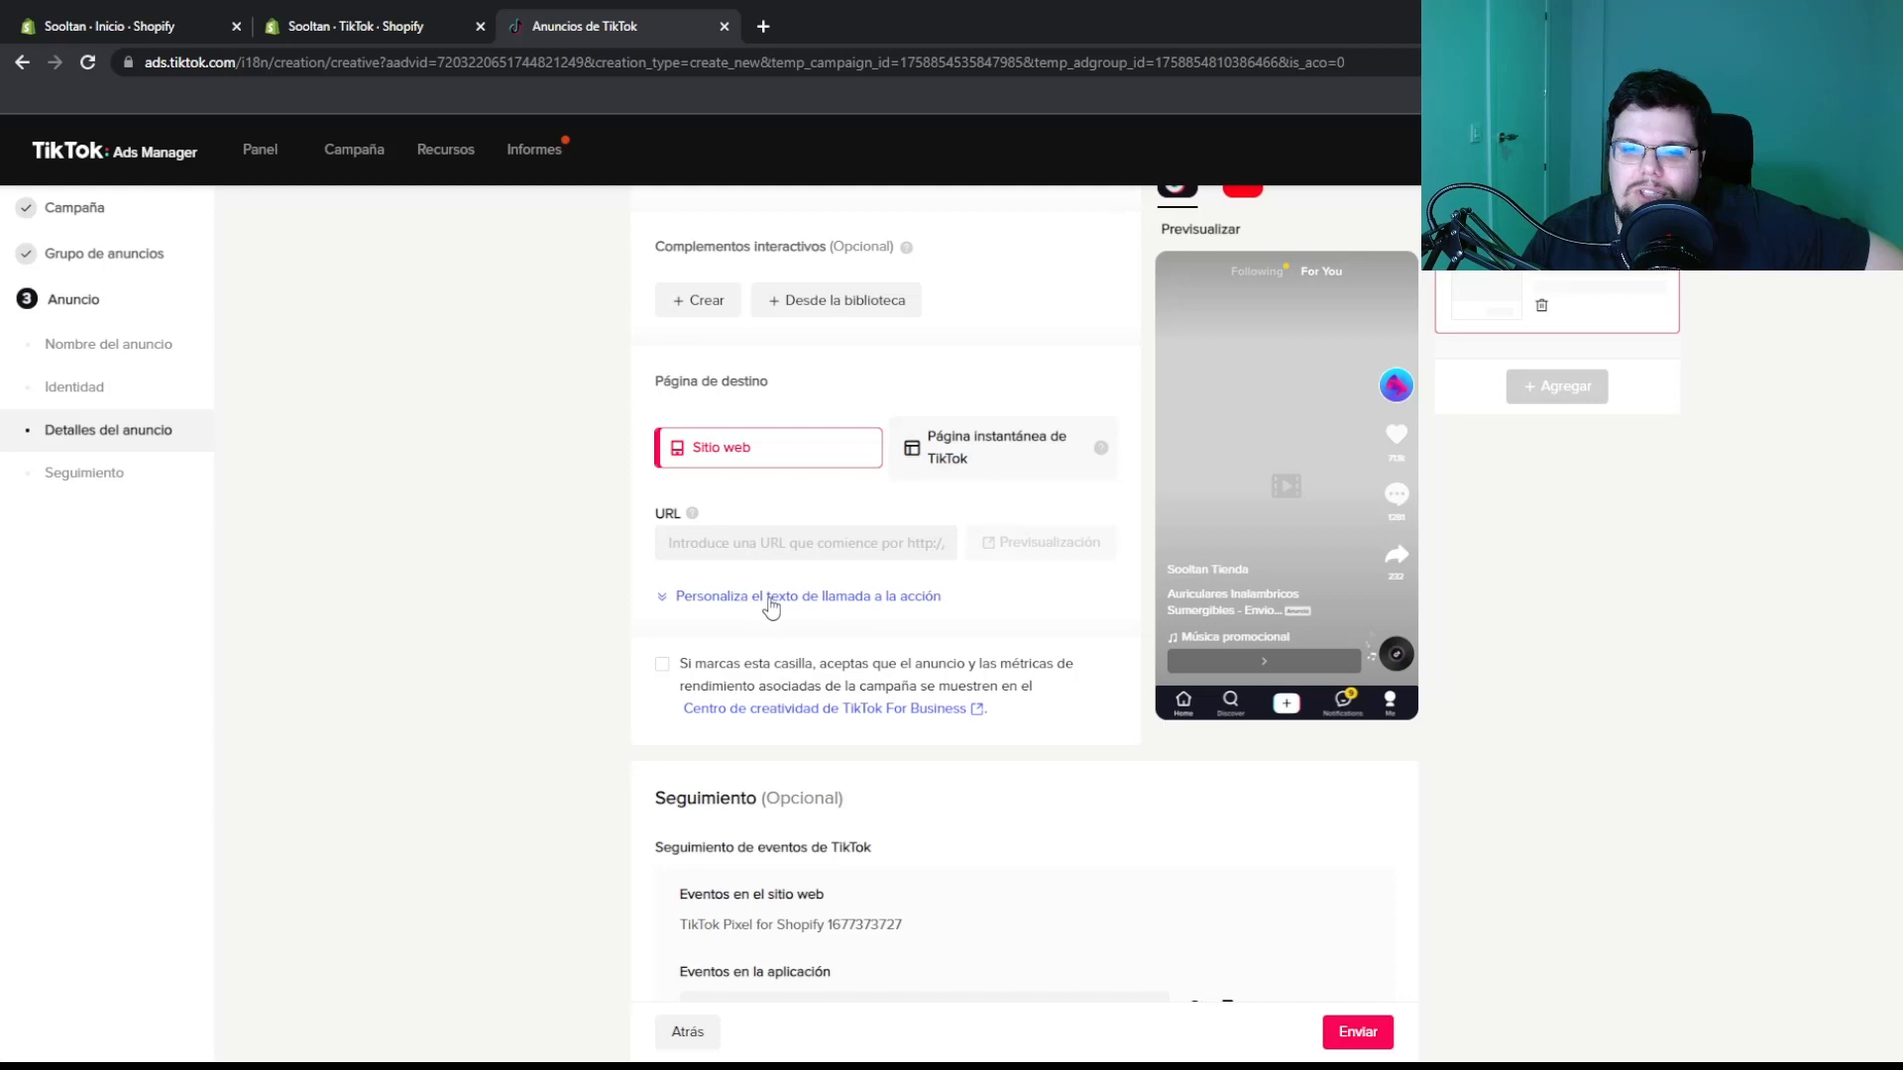
{"action": "left_click", "coordinate": [771, 599]}
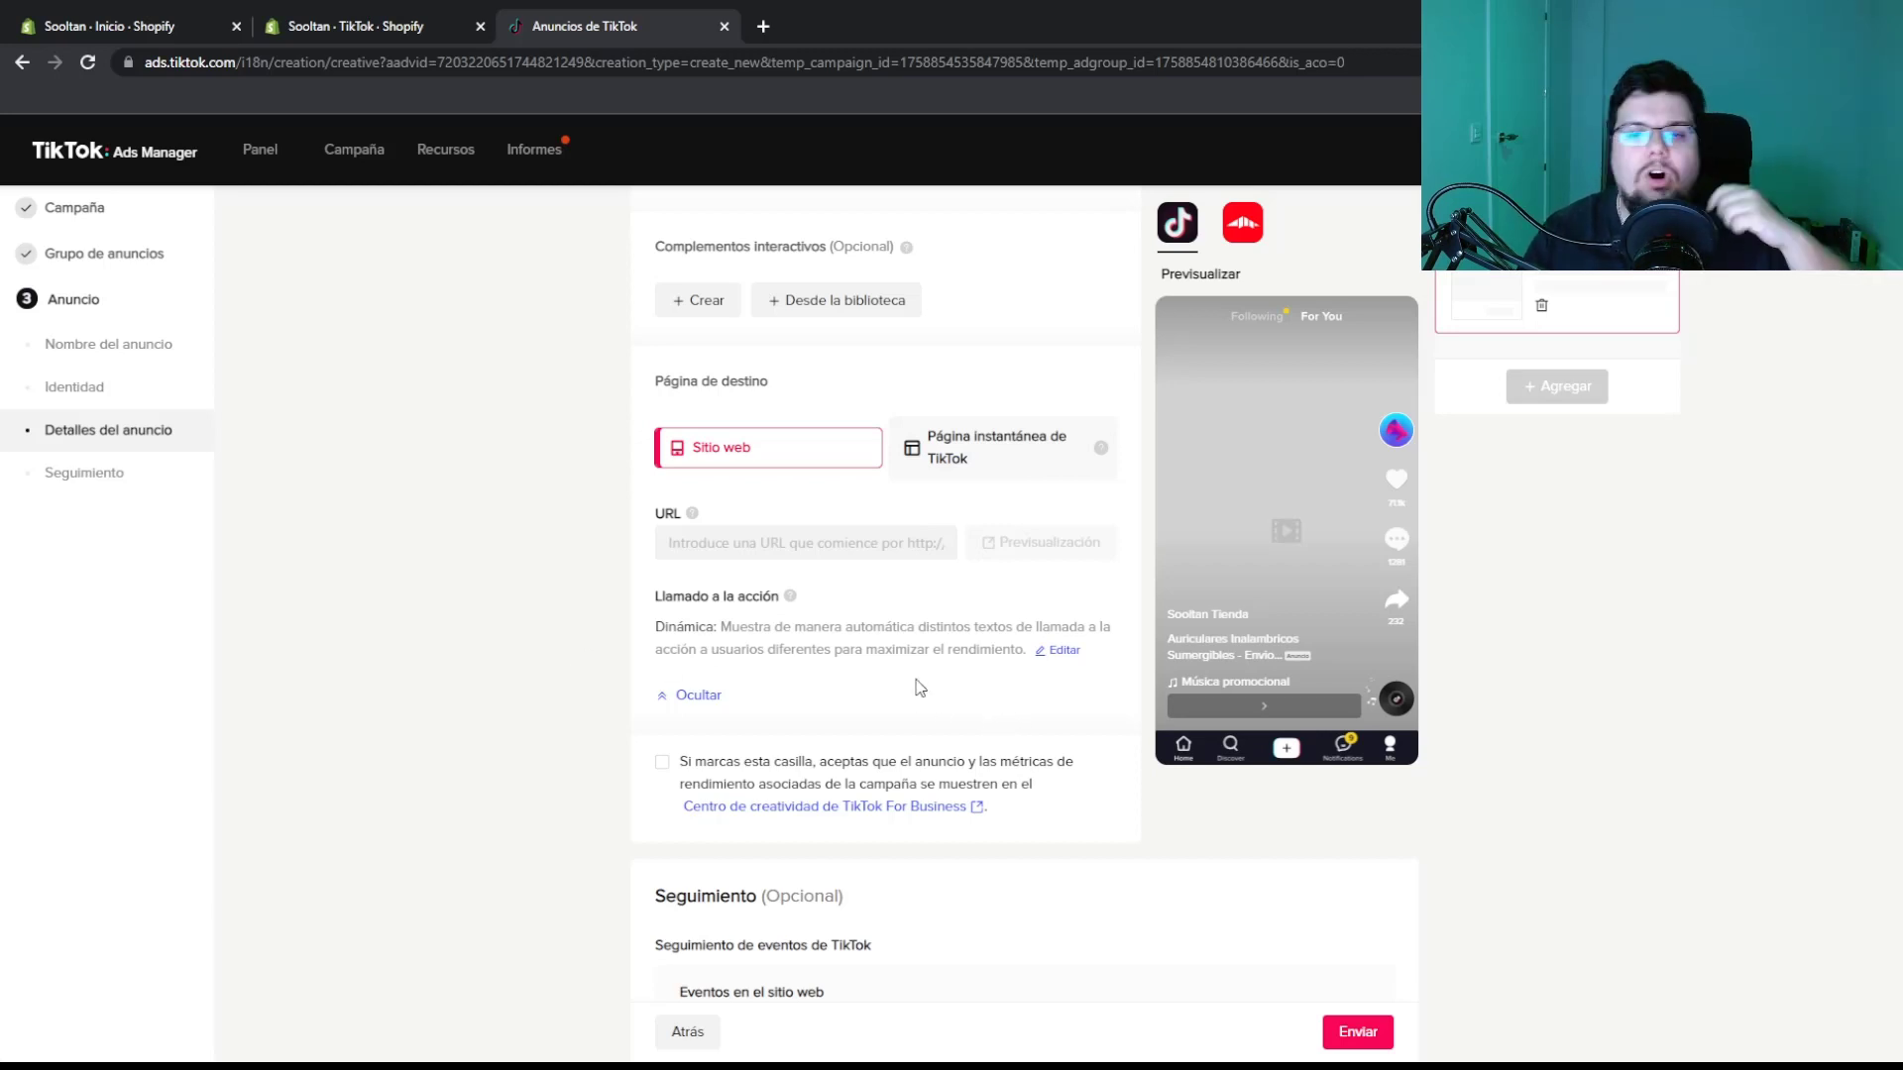
{"action": "left_click", "coordinate": [1058, 651]}
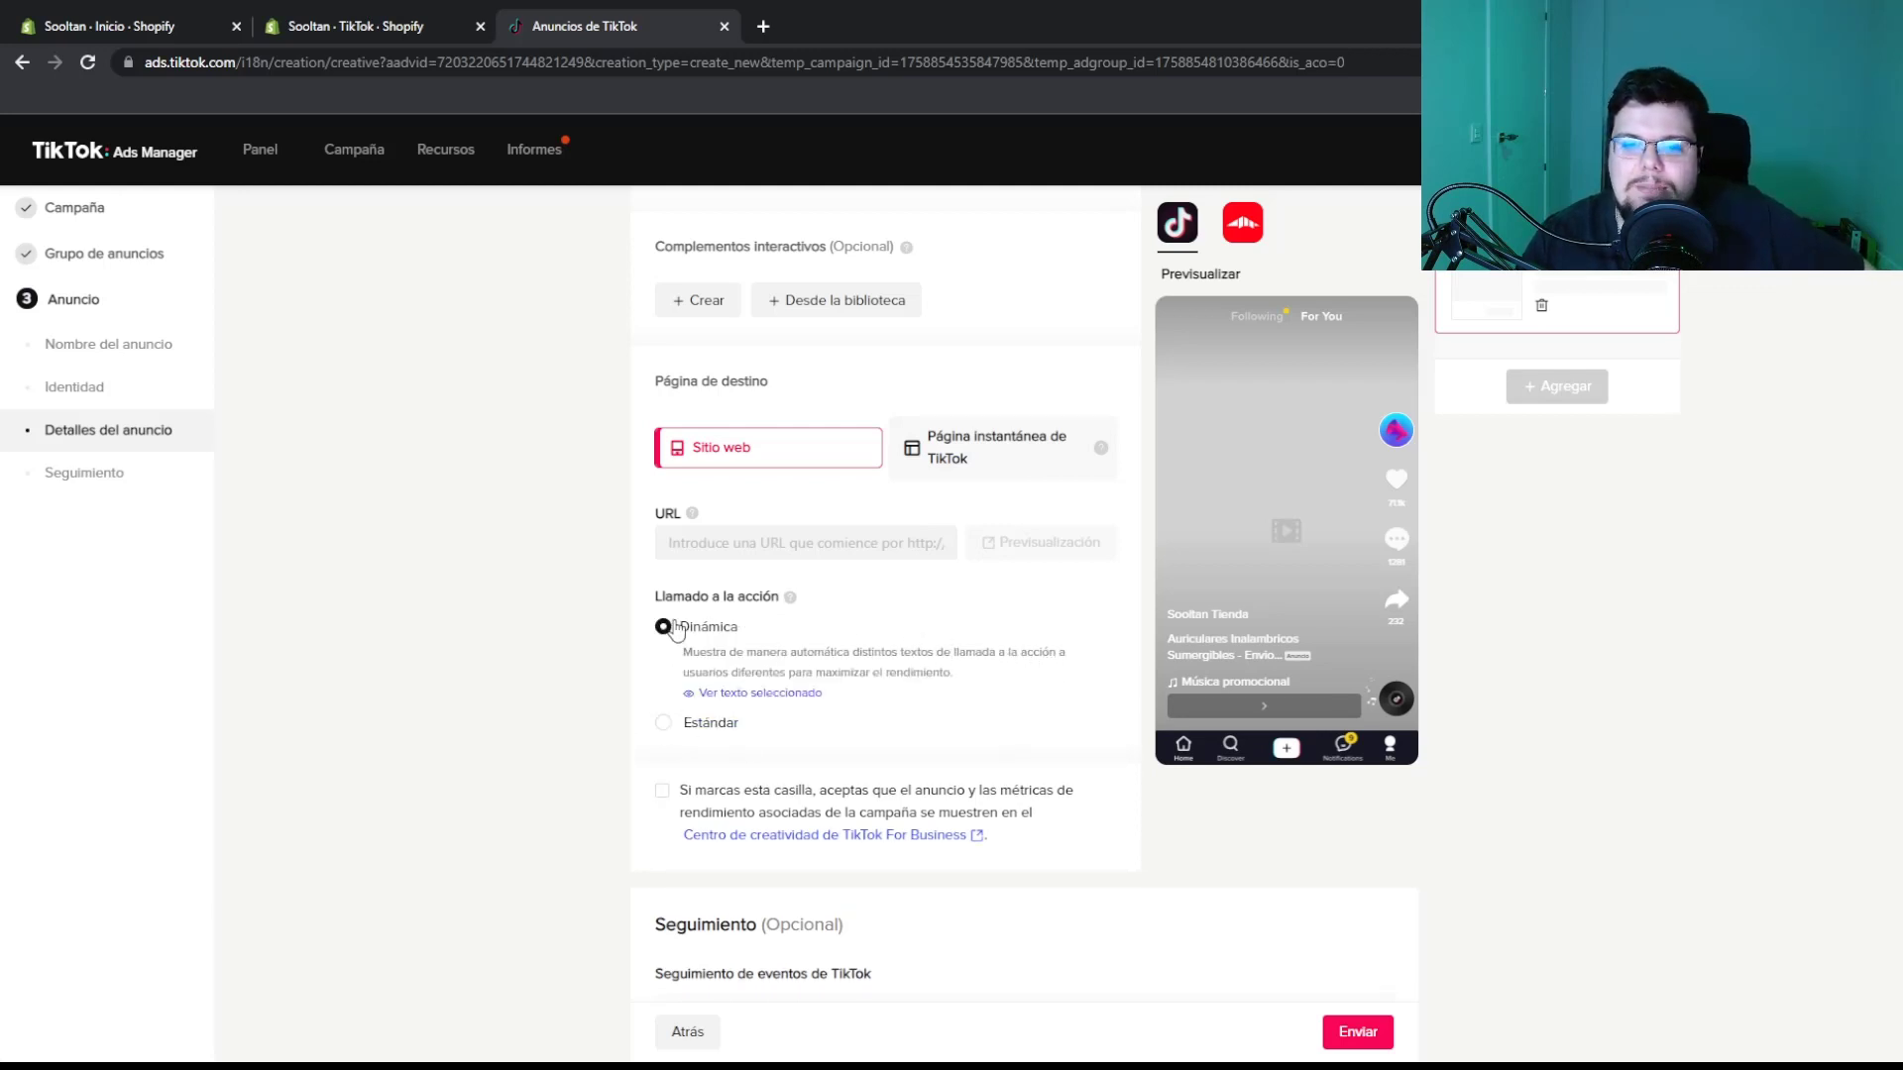
Exclude Jugar, Escuchar ahora, Registrarse and Reservar ahora from the dynamic call-to-action text options
{"action": "left_click", "coordinate": [786, 698]}
{"action": "scroll", "coordinate": [972, 509], "scroll_direction": "down", "scroll_amount": 1}
{"action": "scroll", "coordinate": [969, 509], "scroll_direction": "down", "scroll_amount": 2}
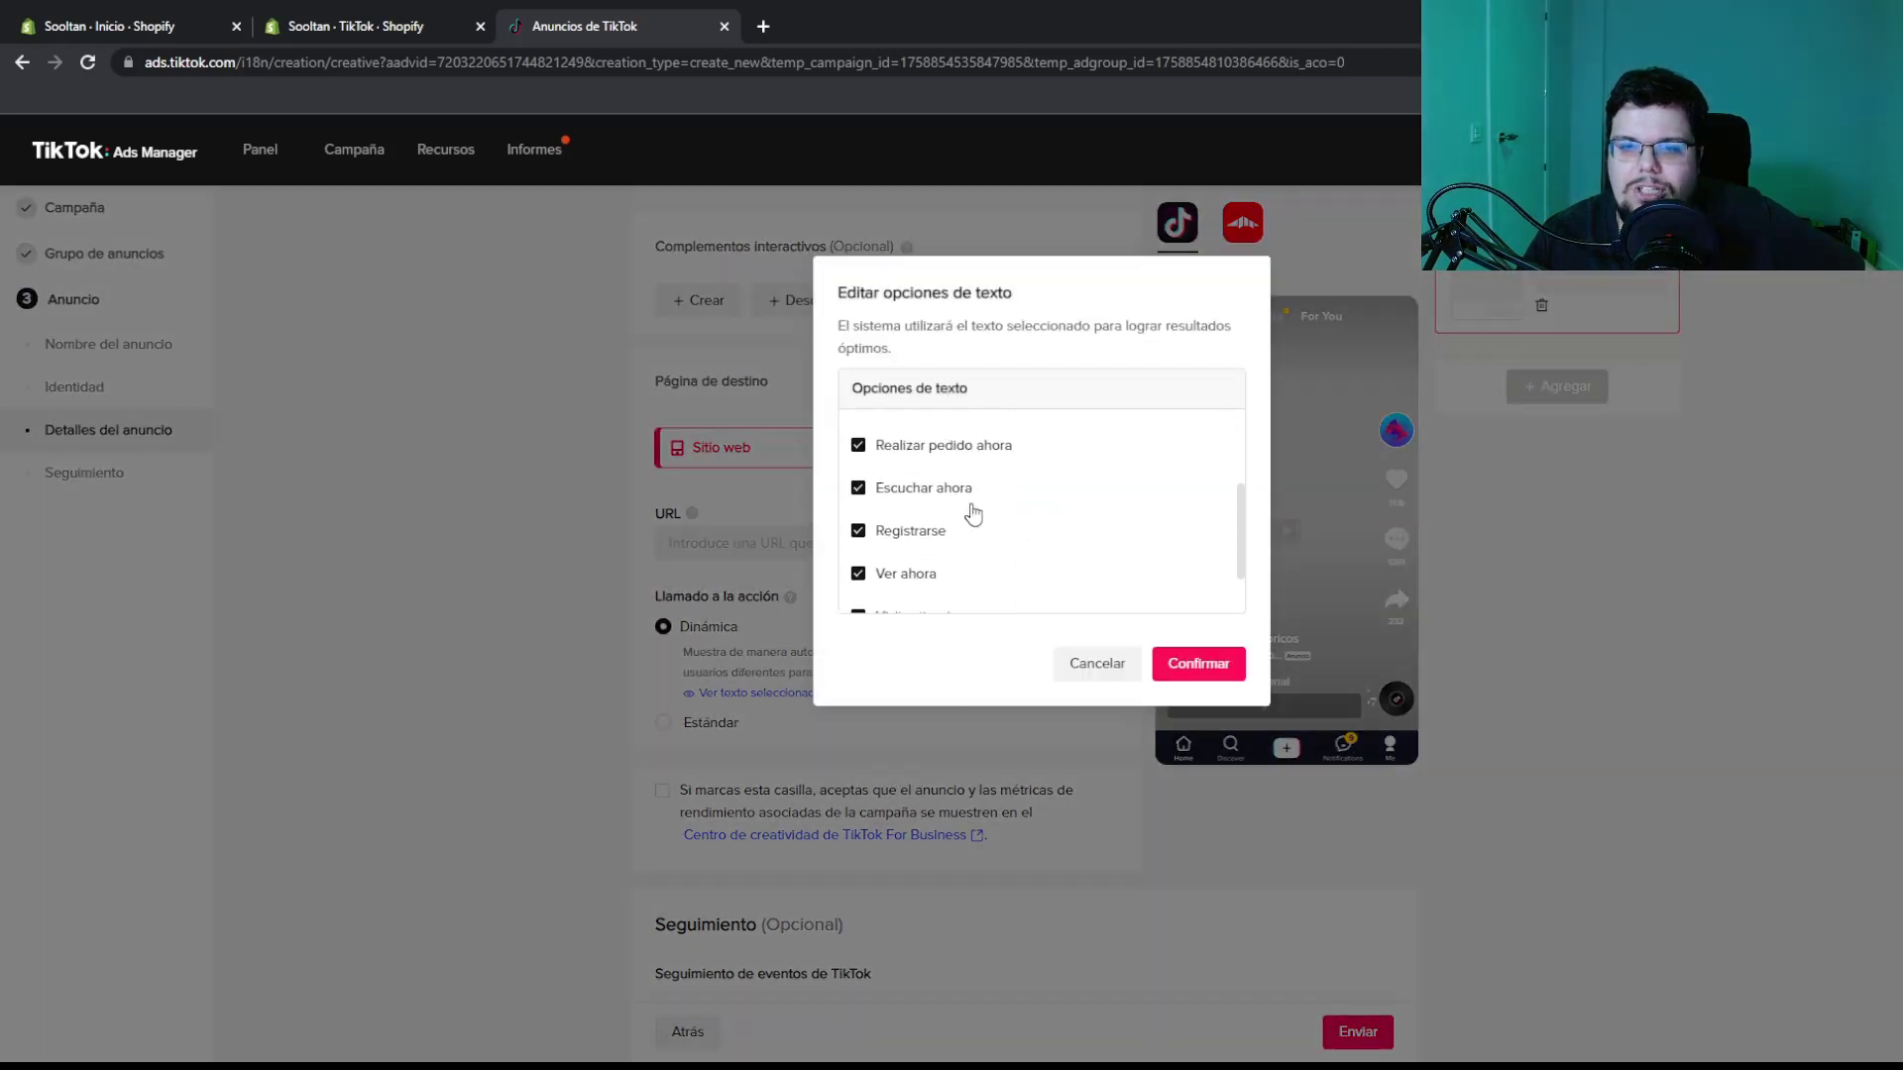
{"action": "scroll", "coordinate": [965, 504], "scroll_direction": "up", "scroll_amount": 3}
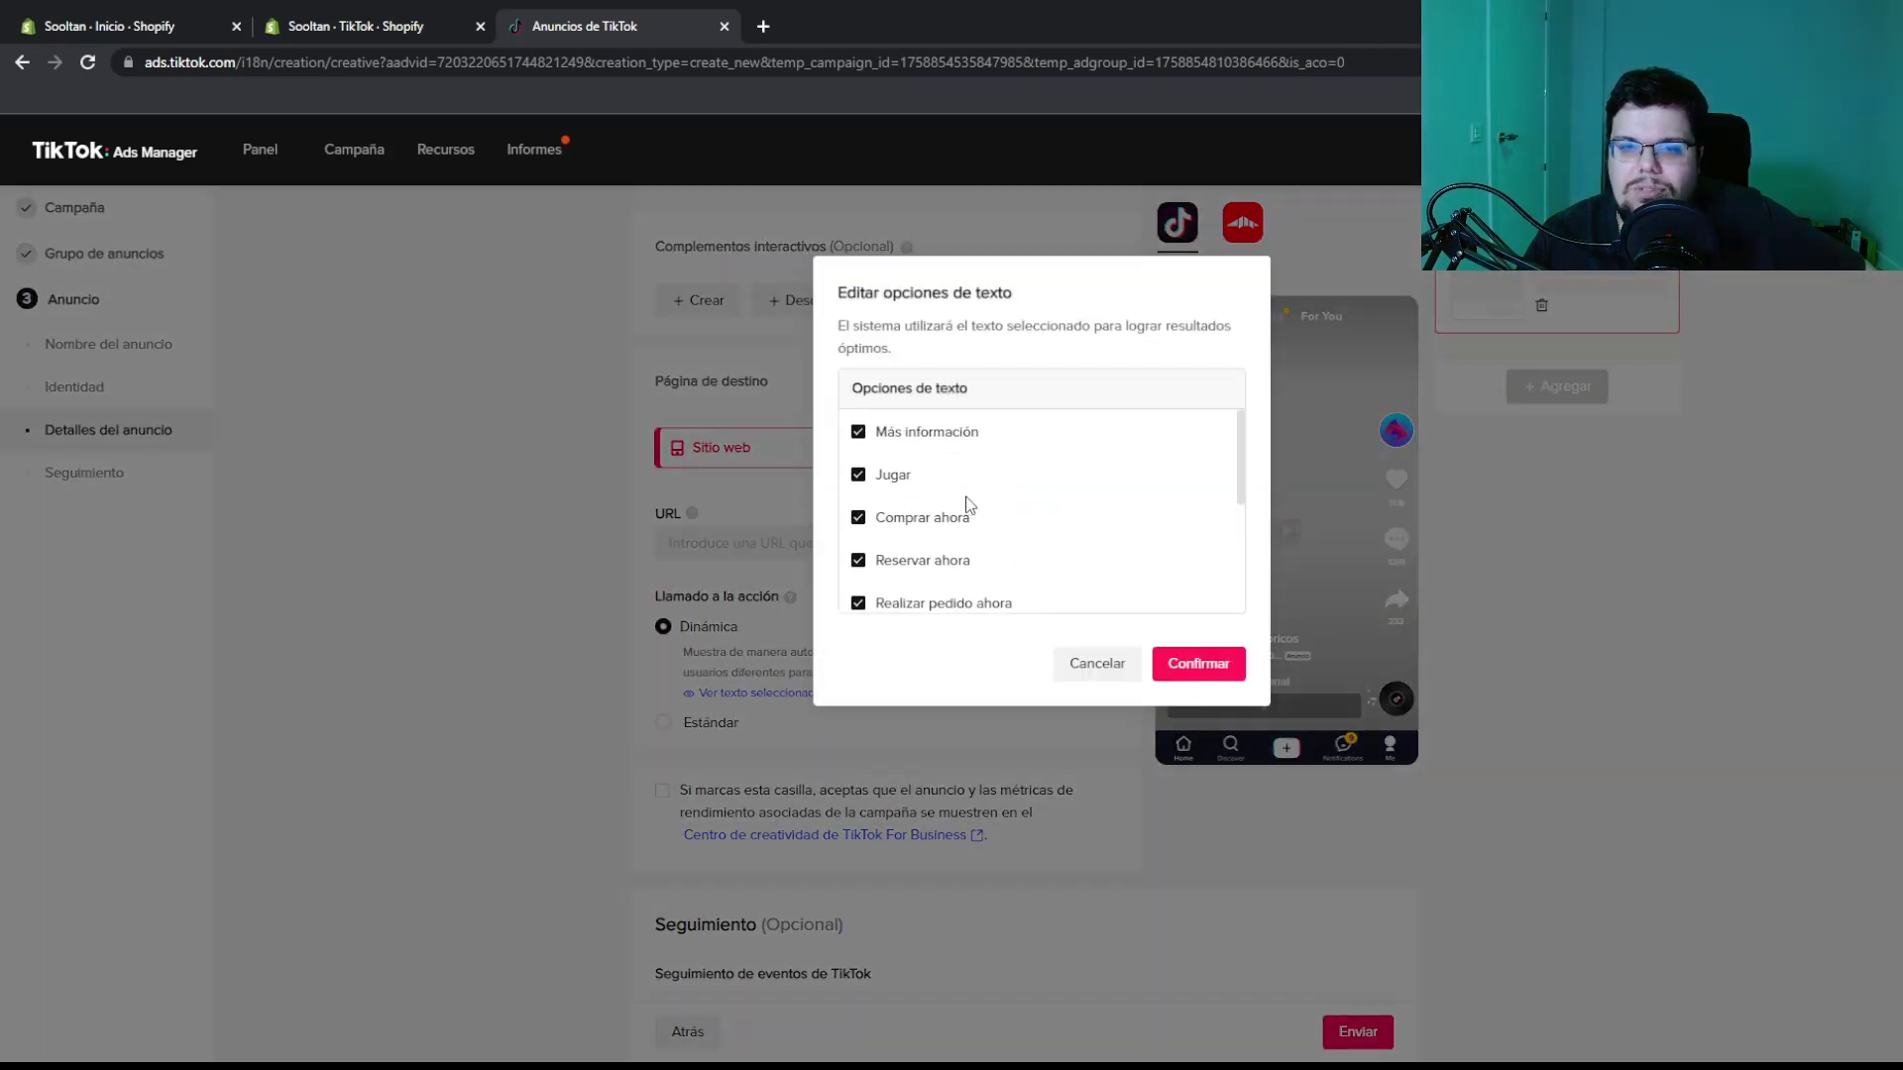
{"action": "left_click", "coordinate": [856, 480]}
{"action": "scroll", "coordinate": [969, 508], "scroll_direction": "down", "scroll_amount": 2}
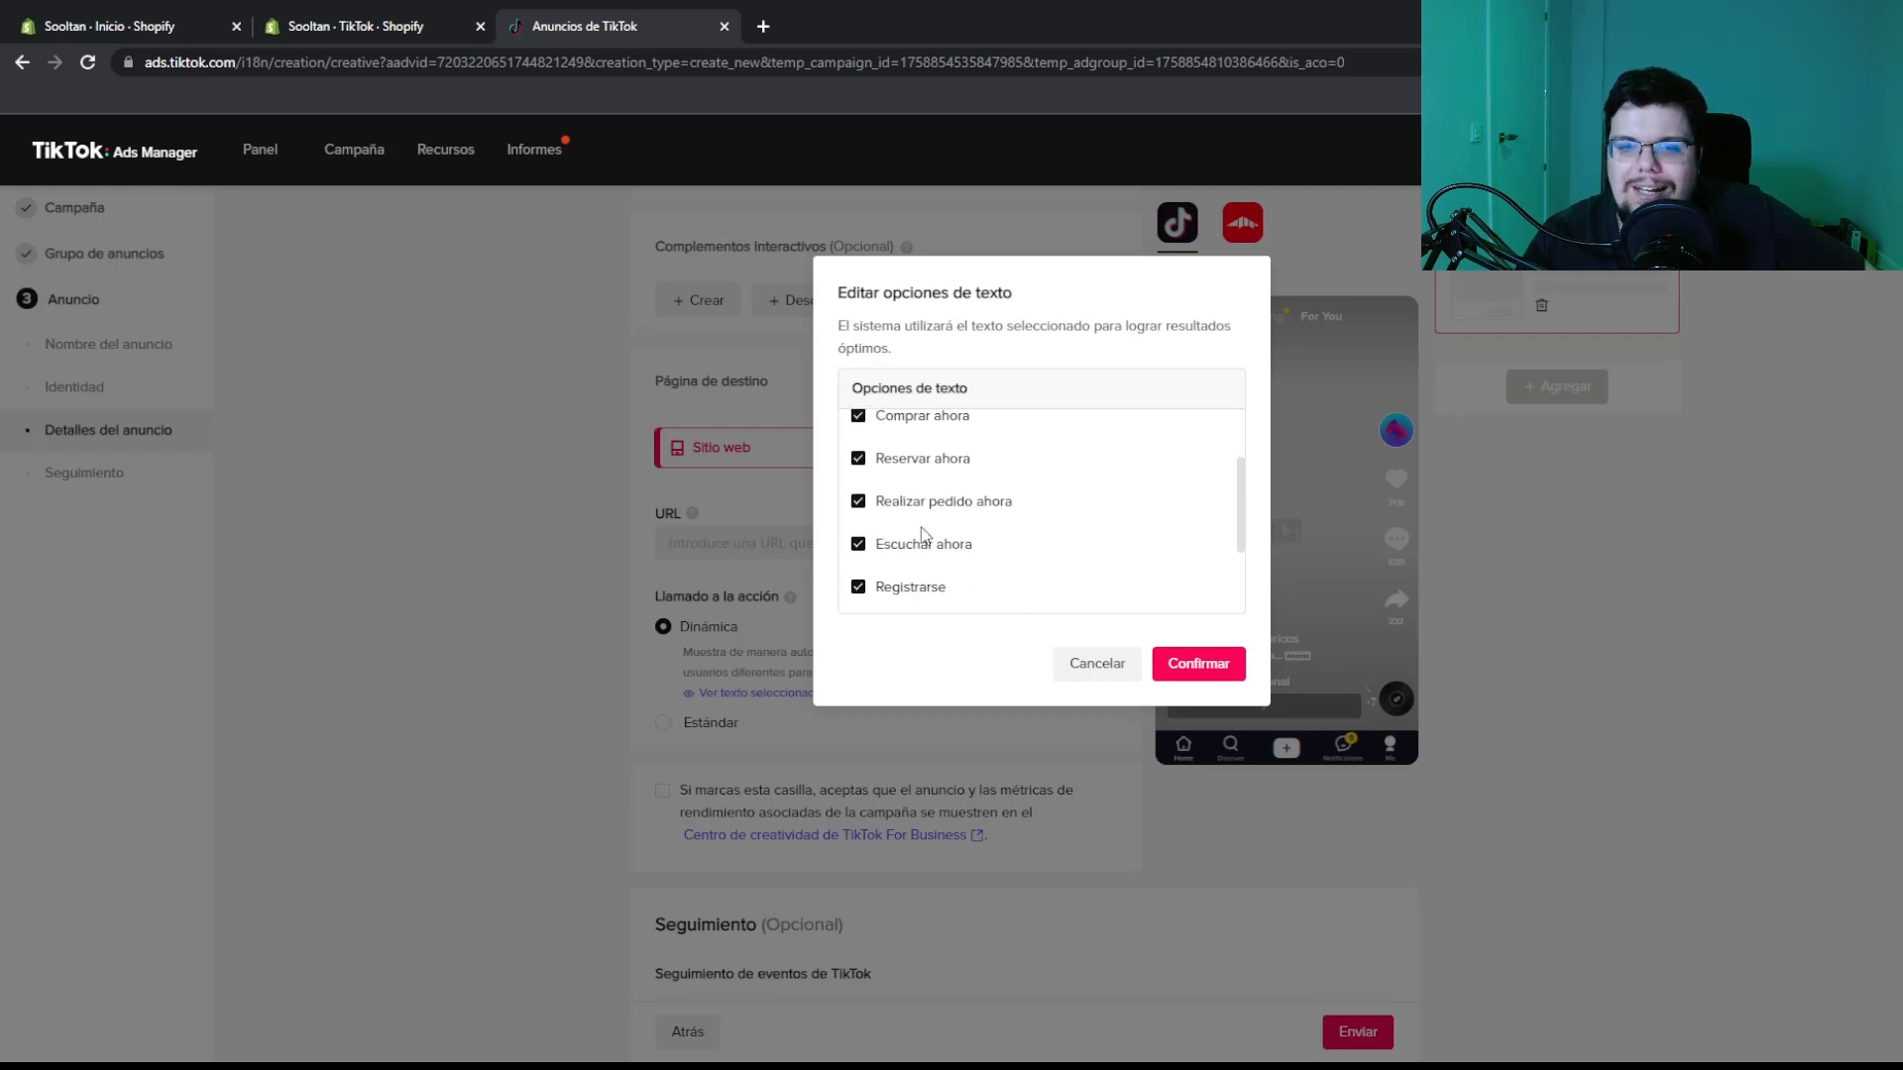
{"action": "left_click", "coordinate": [865, 545]}
{"action": "left_click", "coordinate": [904, 589]}
{"action": "scroll", "coordinate": [966, 535], "scroll_direction": "up", "scroll_amount": 2}
{"action": "scroll", "coordinate": [957, 533], "scroll_direction": "up", "scroll_amount": 1}
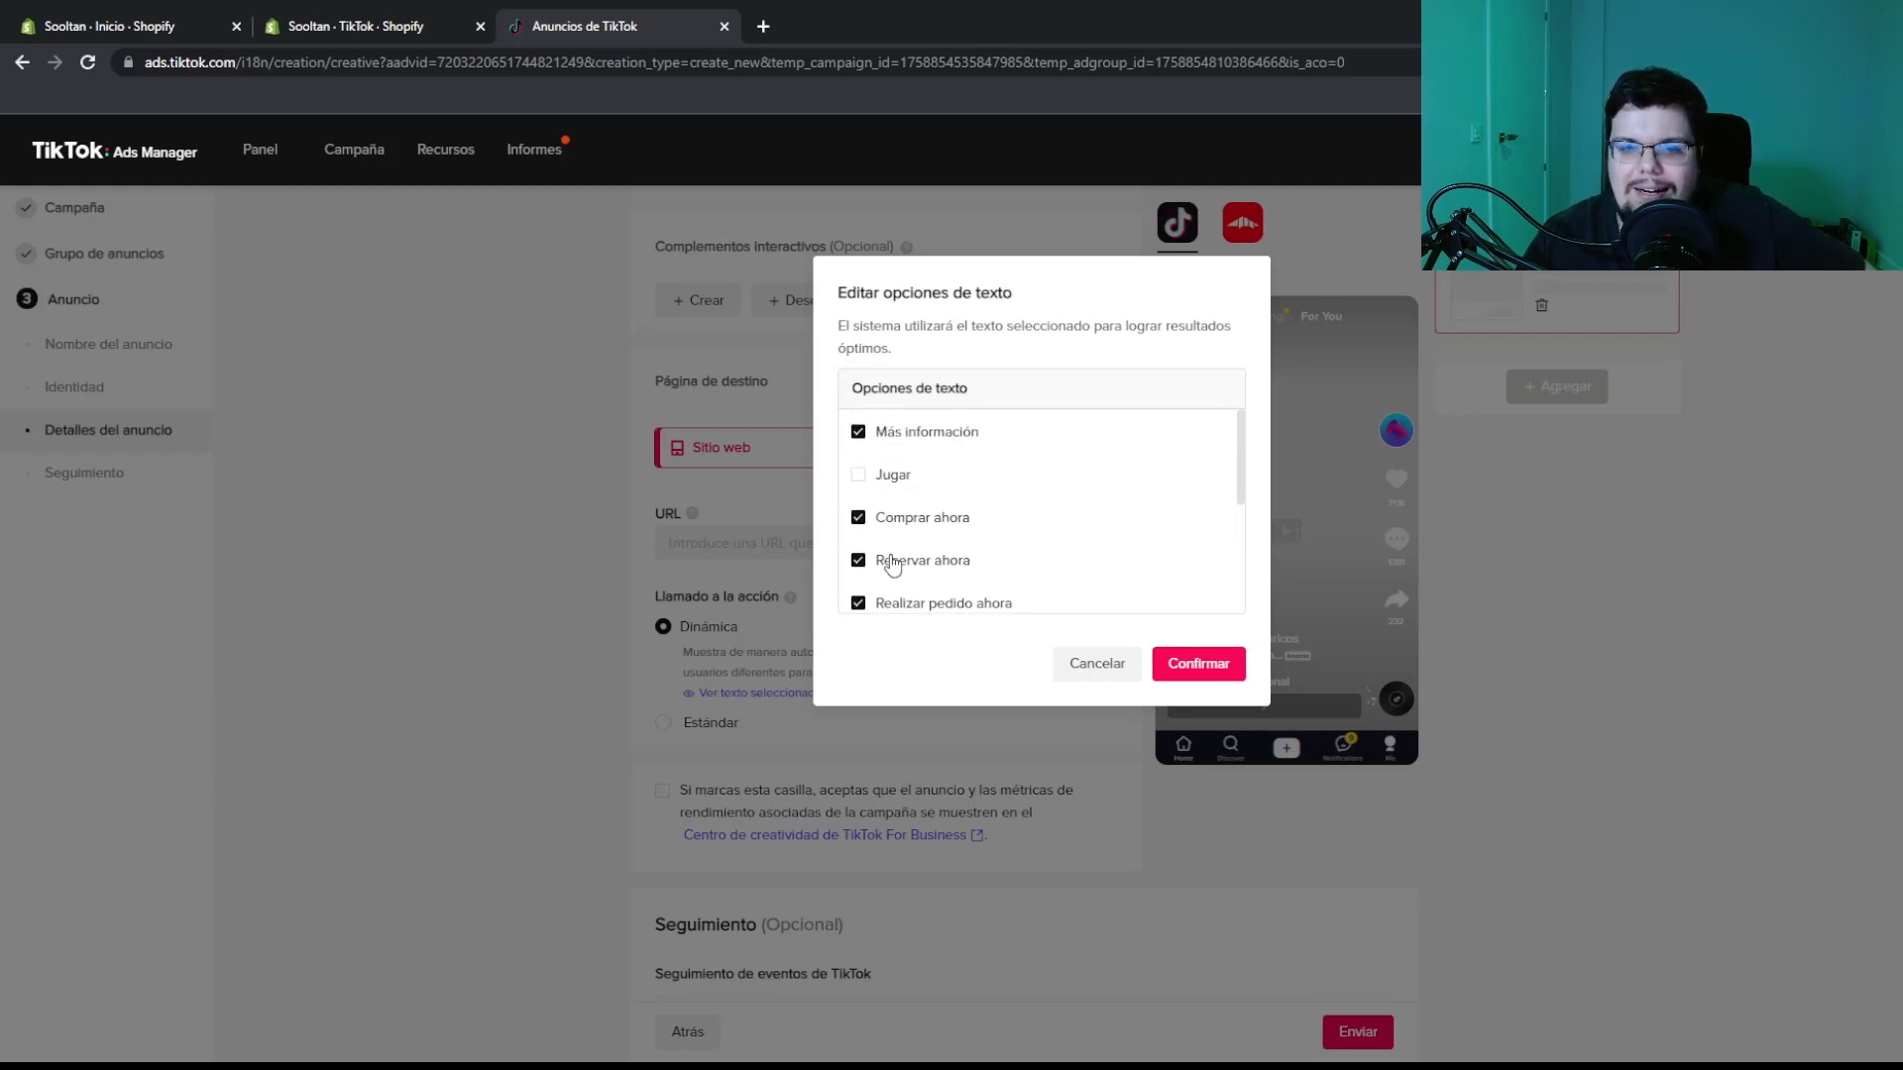
{"action": "left_click", "coordinate": [884, 557]}
{"action": "scroll", "coordinate": [936, 516], "scroll_direction": "down", "scroll_amount": 3}
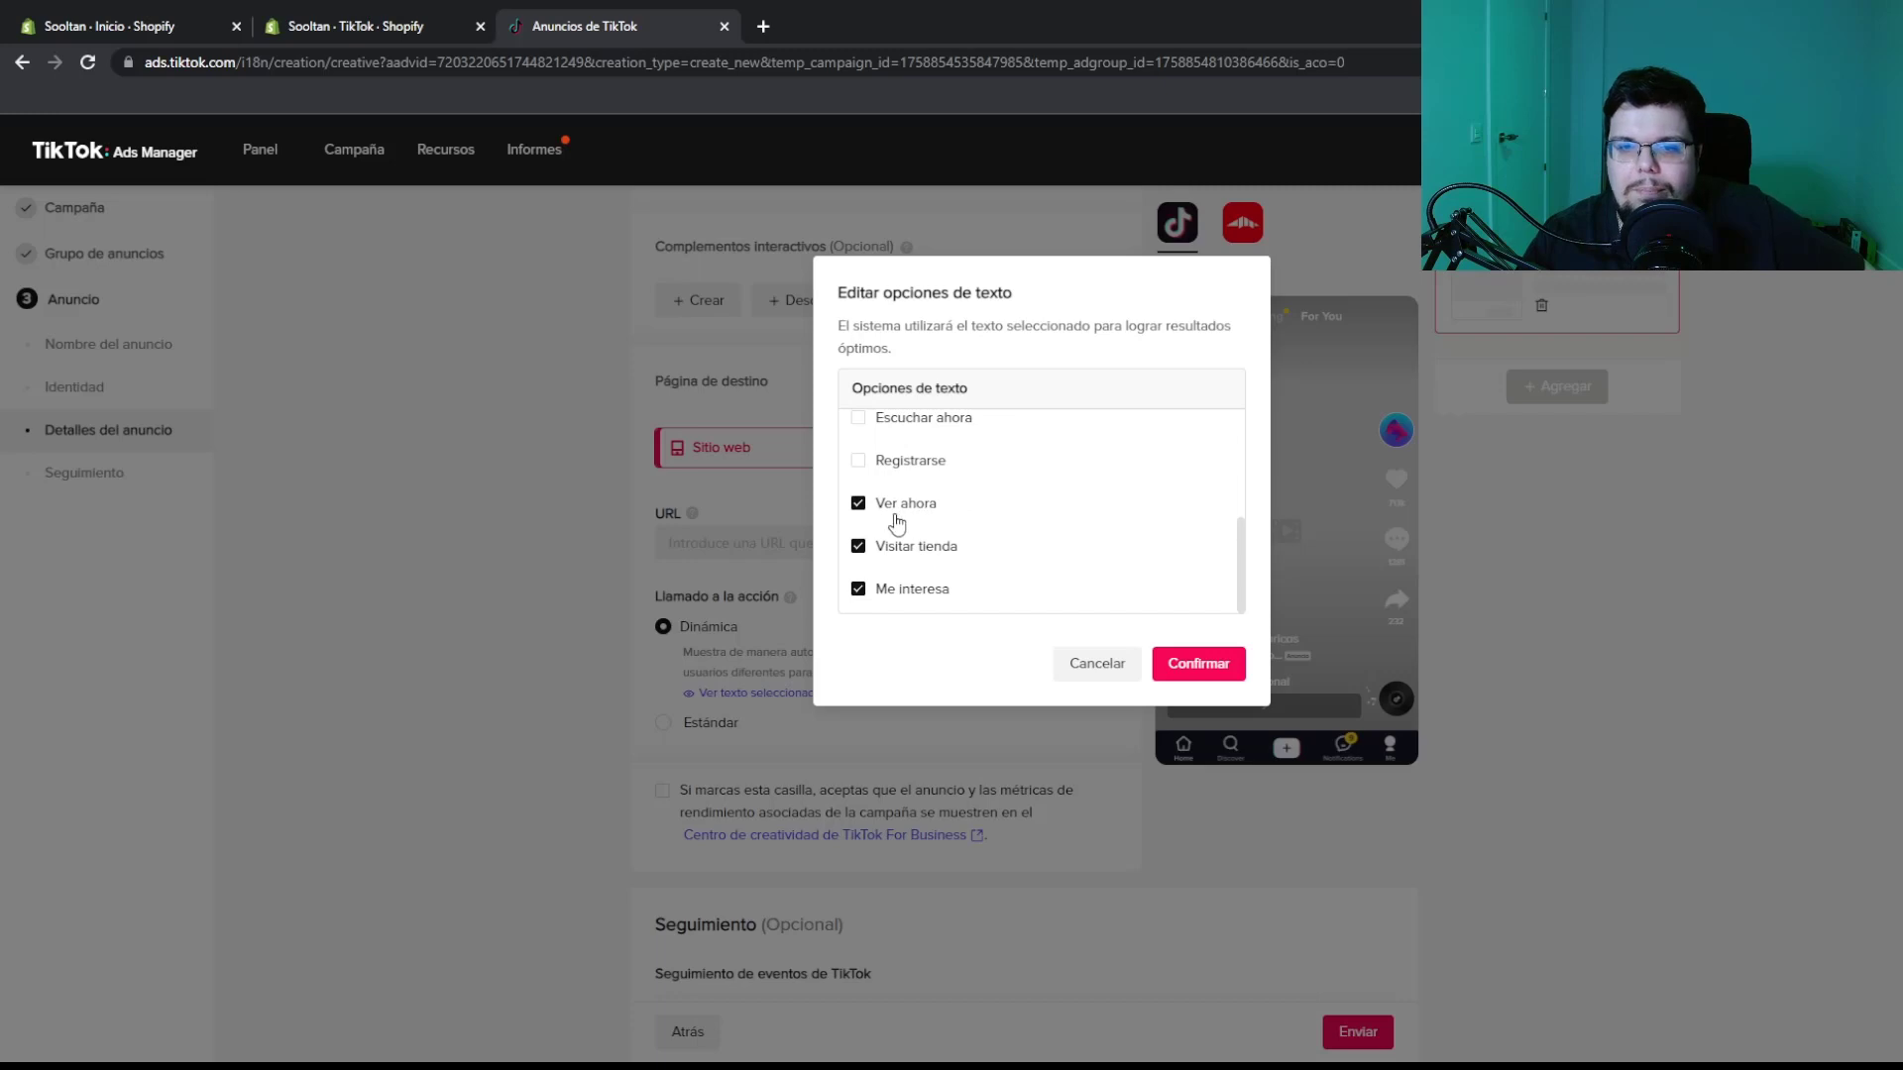
{"action": "left_click", "coordinate": [1199, 664]}
Review the optional Seguimiento settings for events and third-party tracking URLs, and look back over the ad's identity and details
{"action": "scroll", "coordinate": [936, 624], "scroll_direction": "down", "scroll_amount": 2}
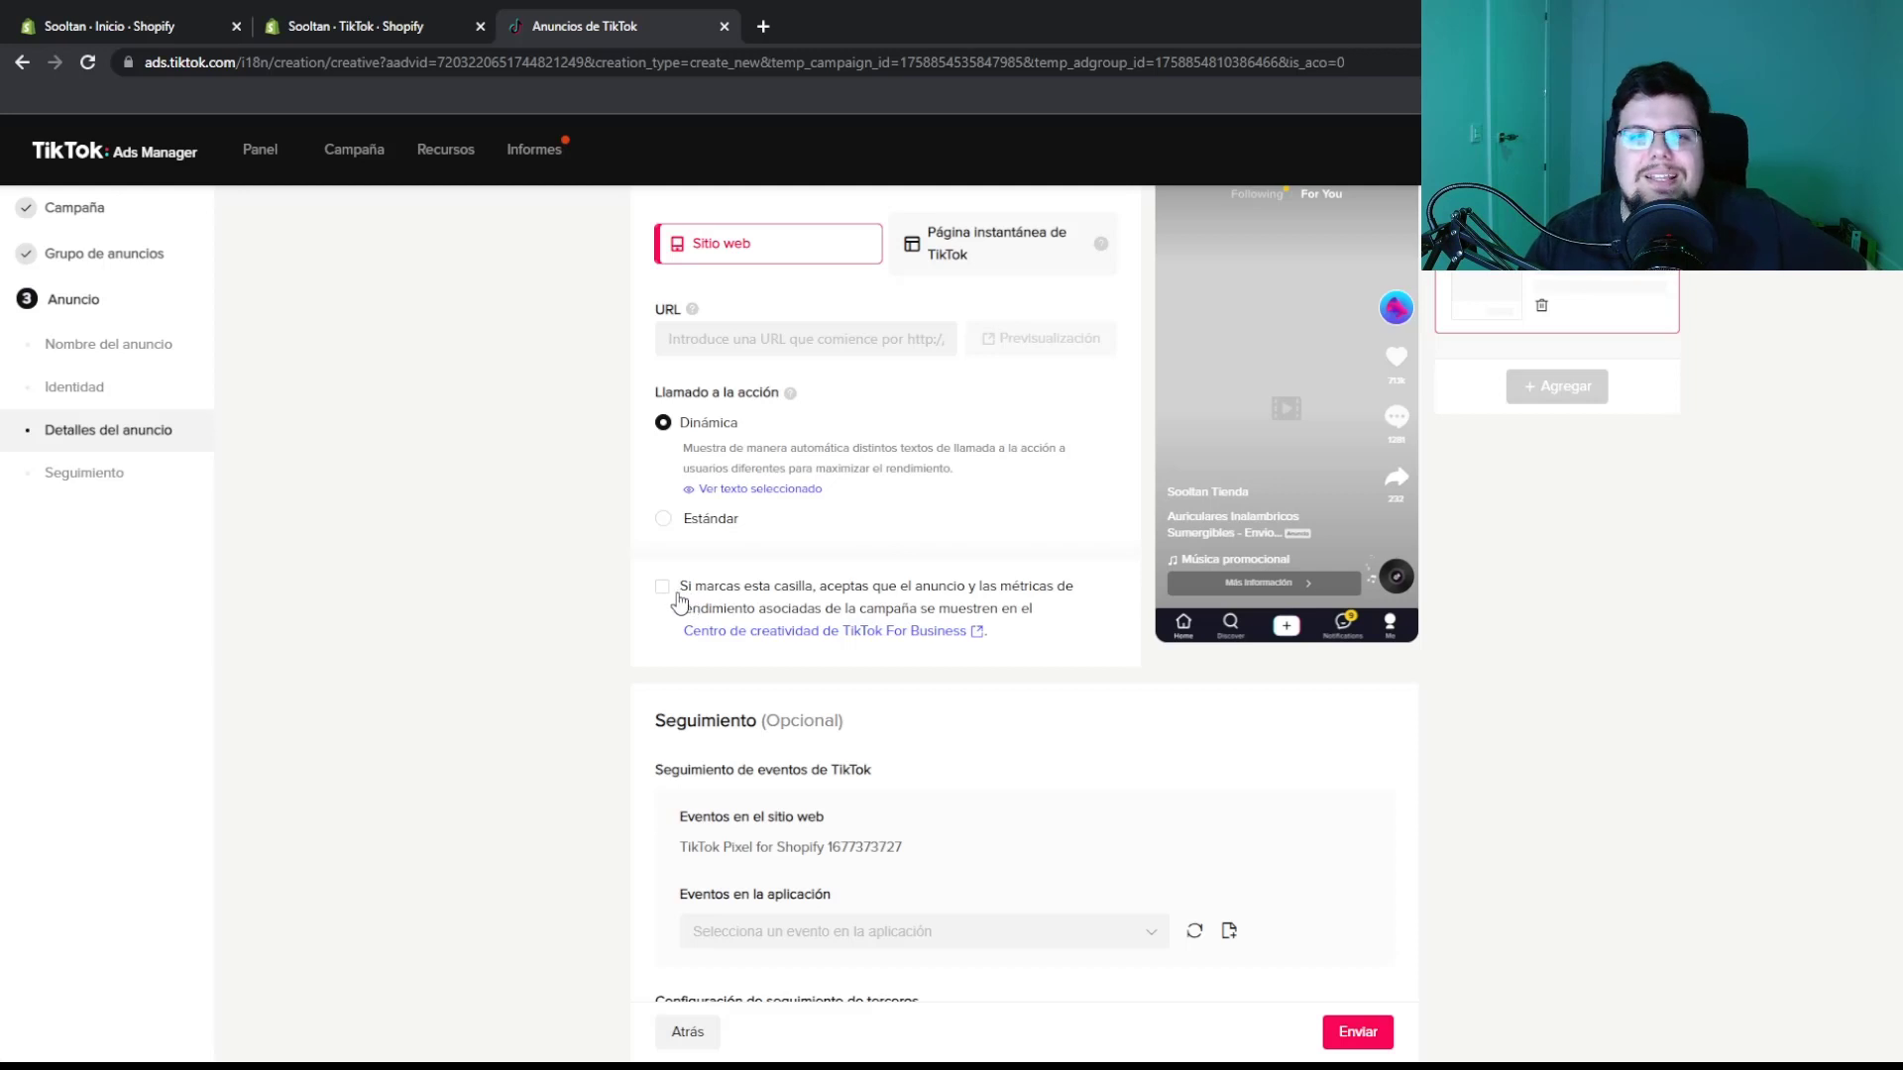
{"action": "scroll", "coordinate": [679, 584], "scroll_direction": "down", "scroll_amount": 3}
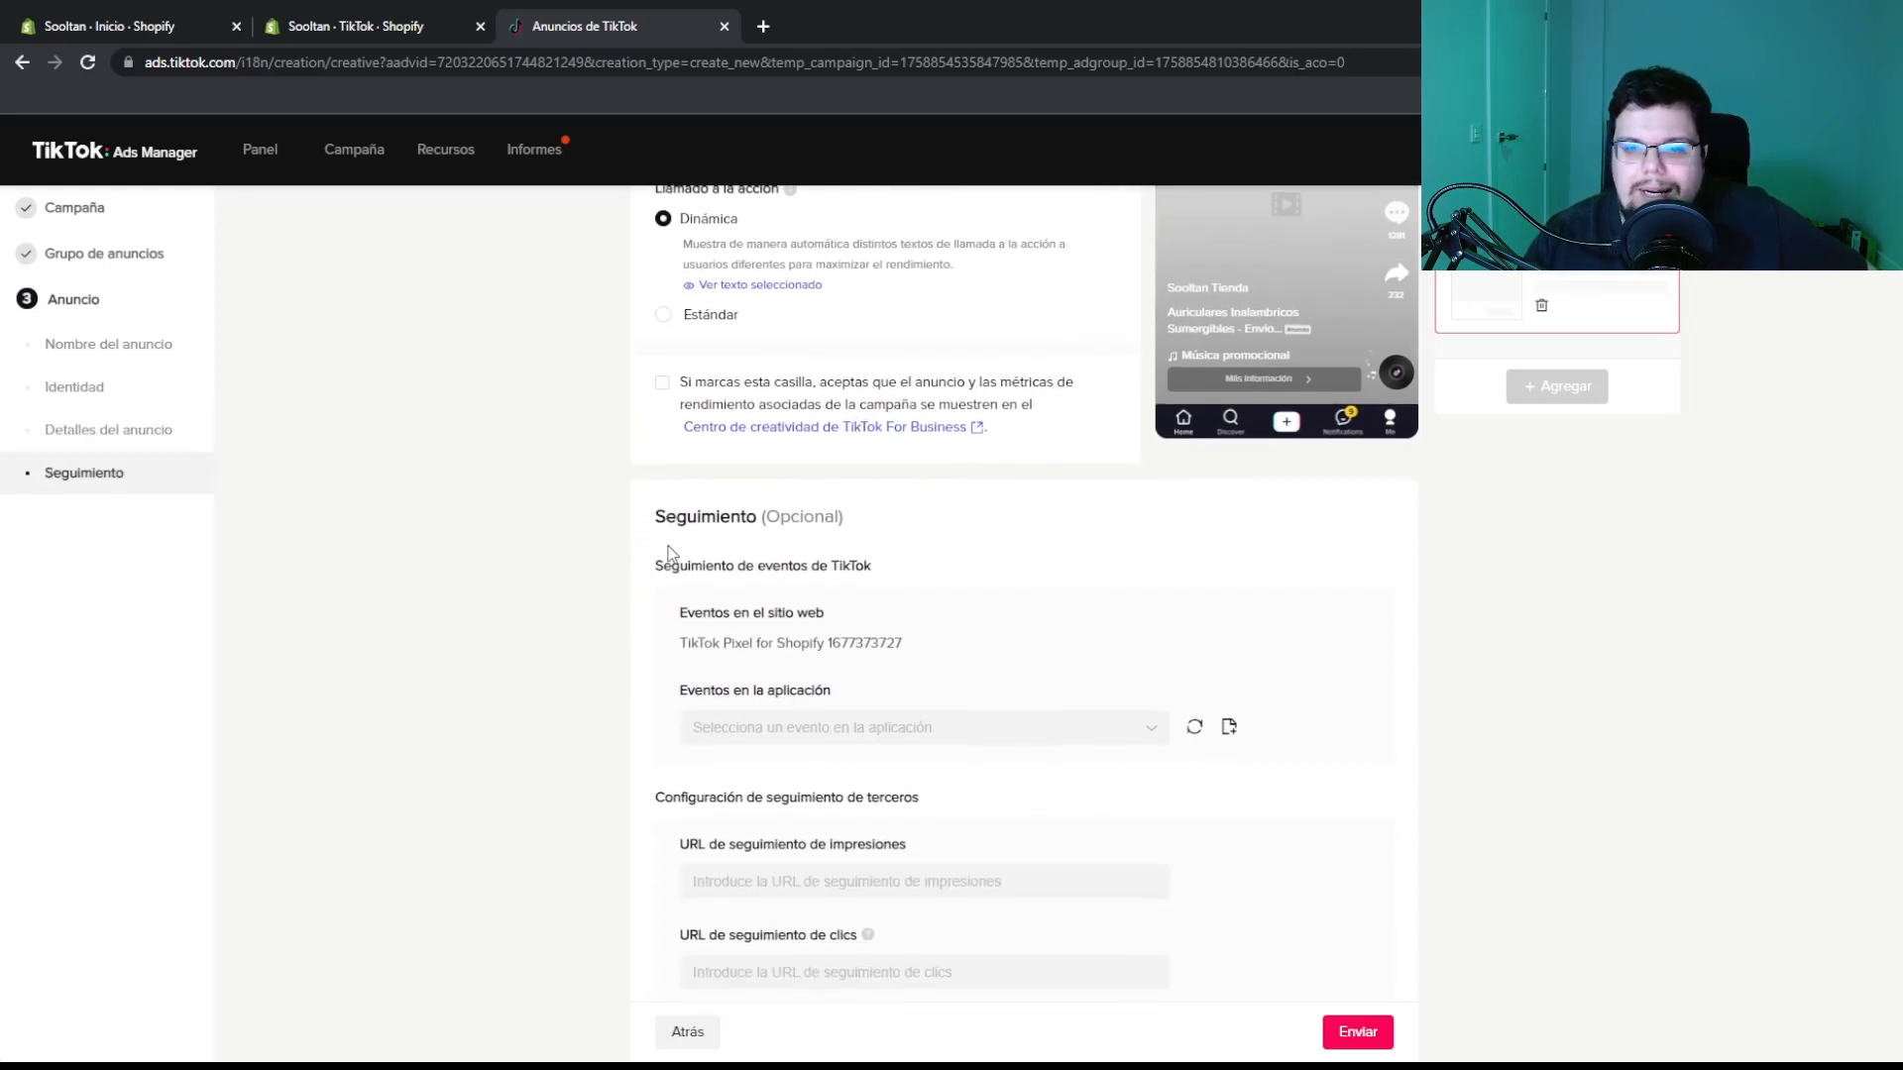
{"action": "scroll", "coordinate": [679, 553], "scroll_direction": "down", "scroll_amount": 2}
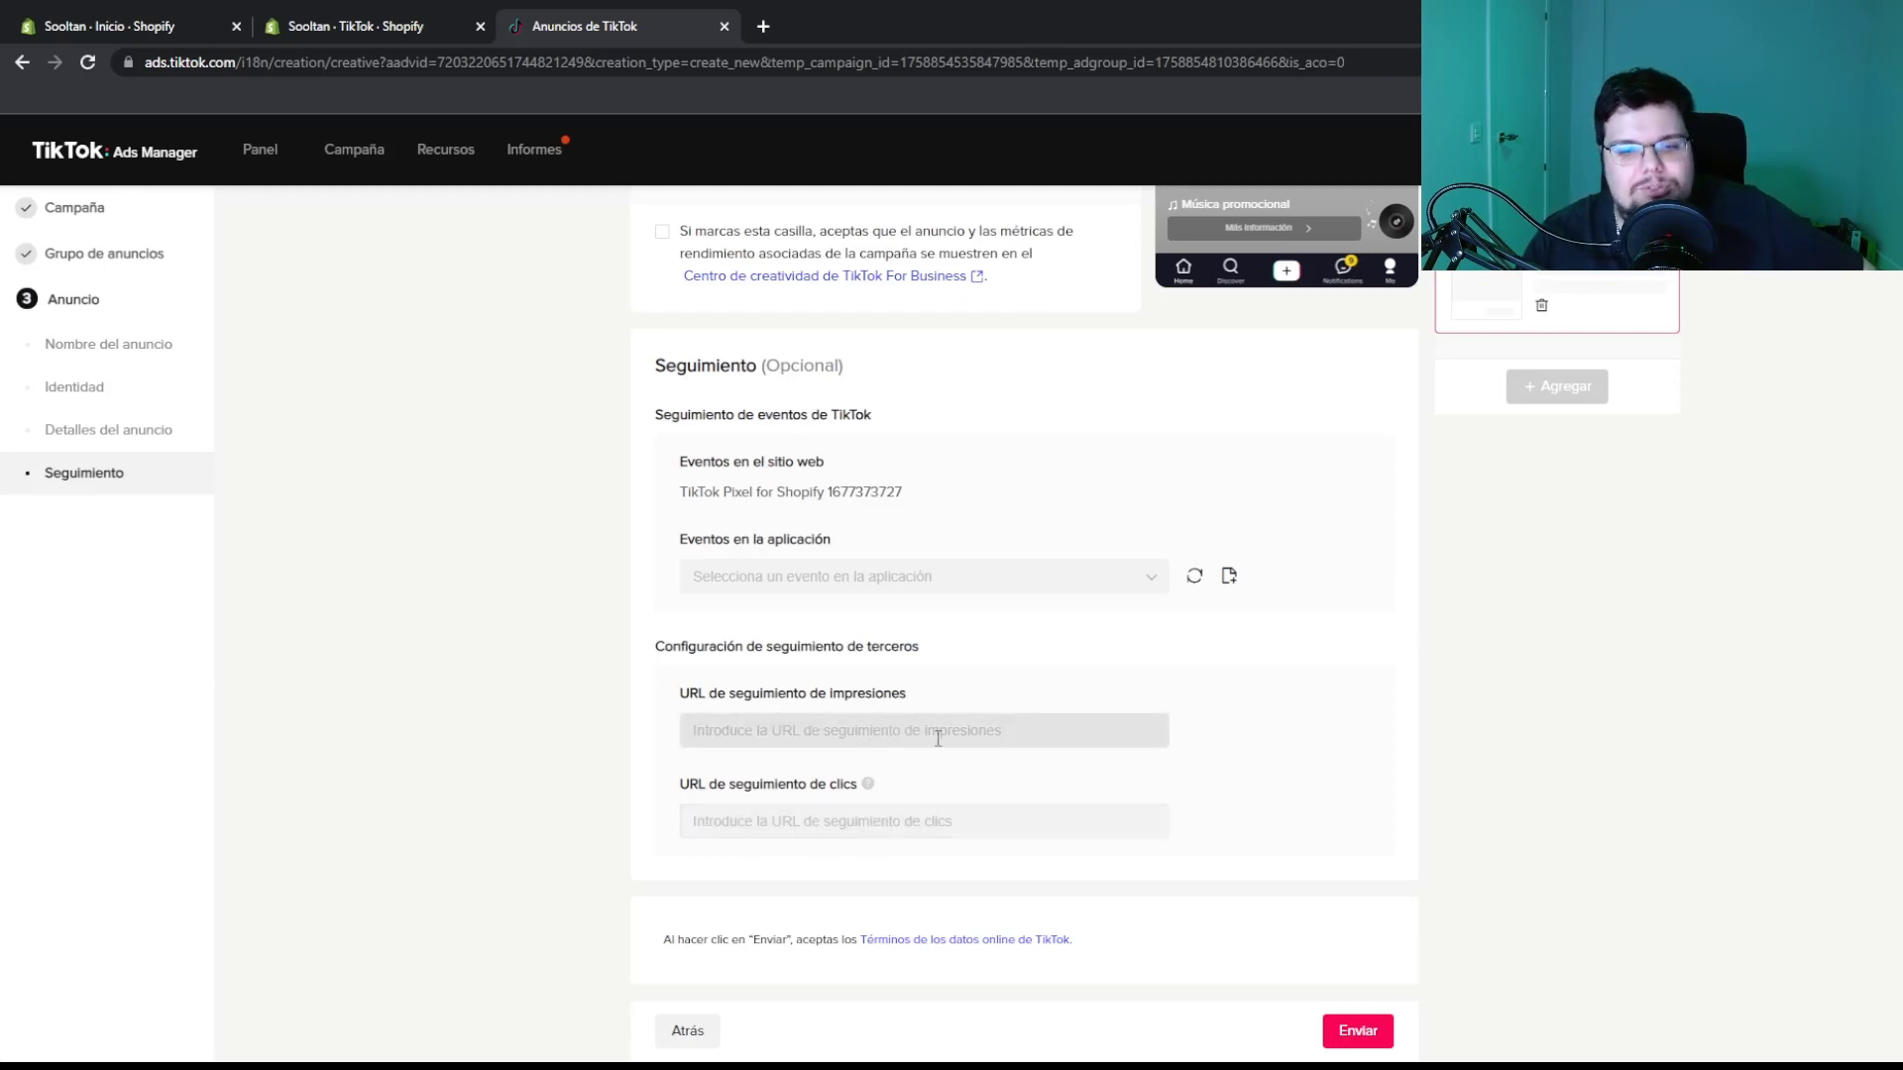
{"action": "scroll", "coordinate": [989, 703], "scroll_direction": "up", "scroll_amount": 10}
{"action": "scroll", "coordinate": [996, 788], "scroll_direction": "up", "scroll_amount": 5}
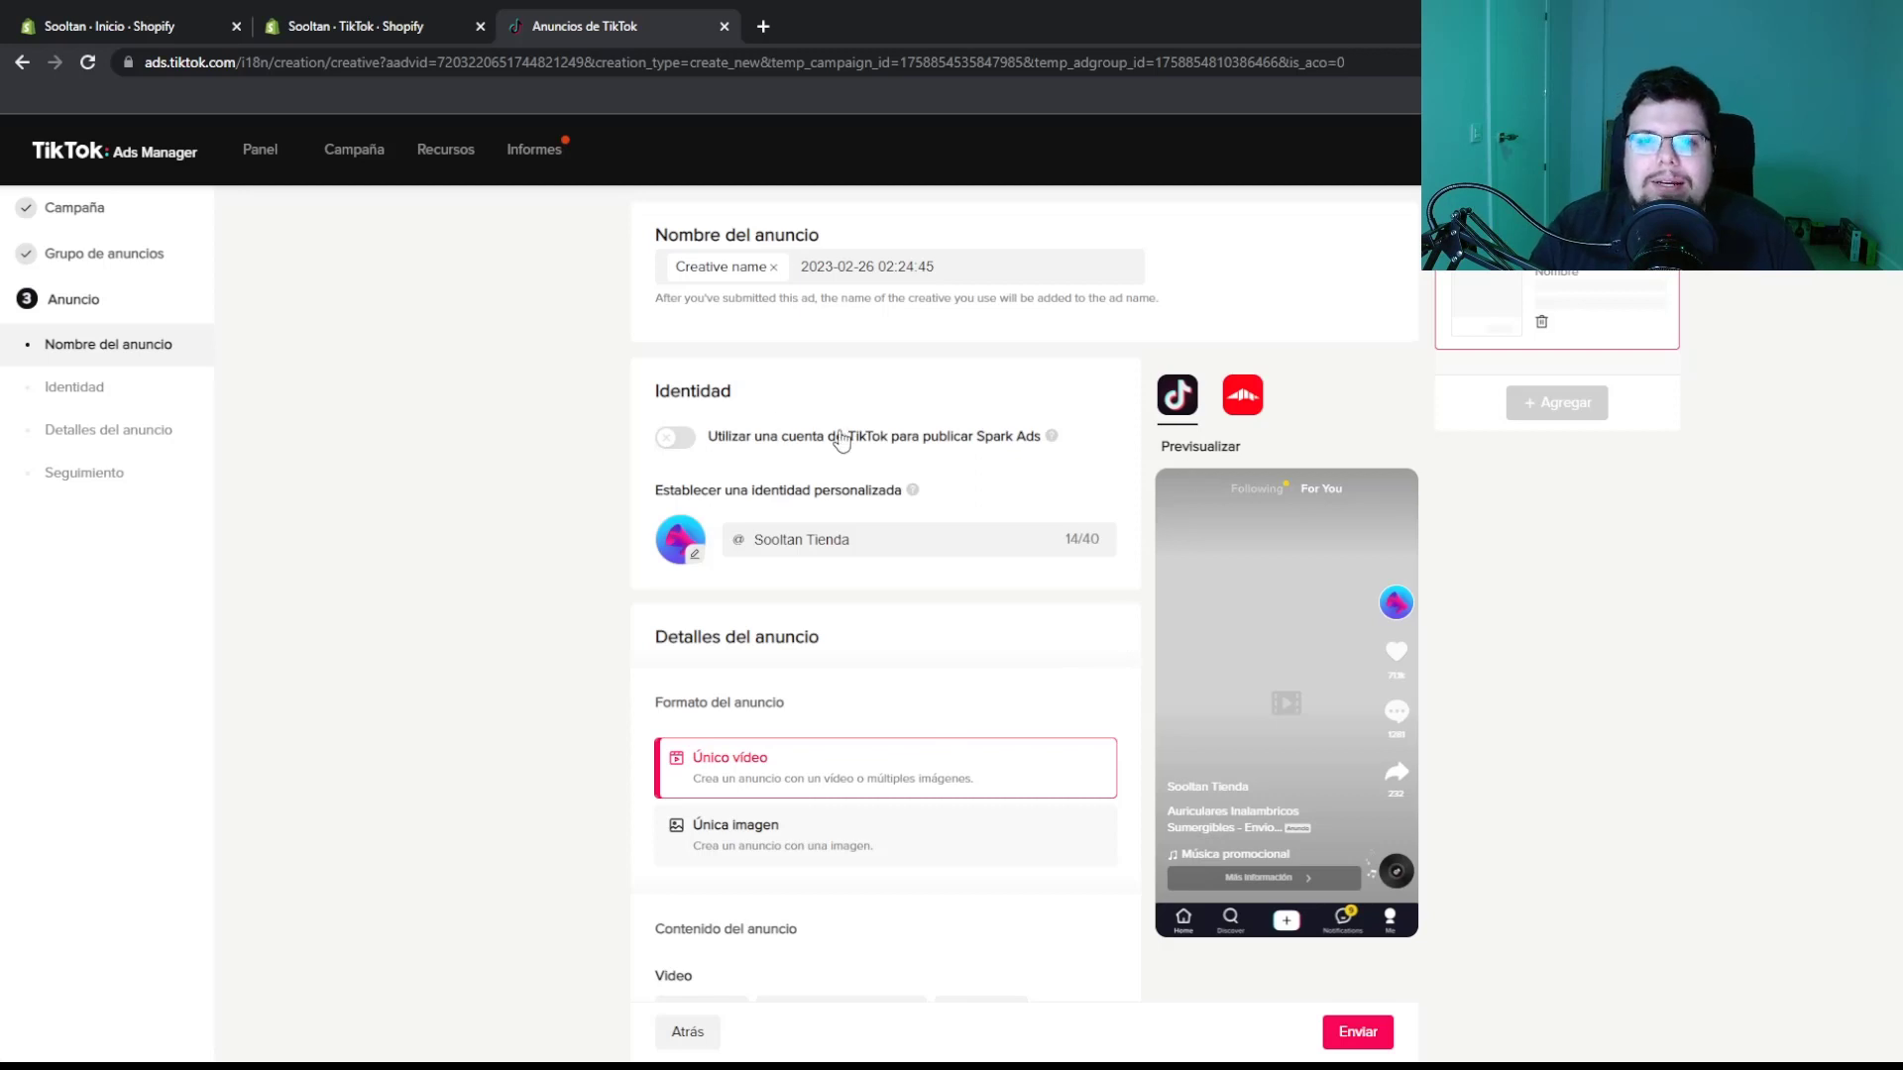
{"action": "scroll", "coordinate": [1080, 594], "scroll_direction": "down", "scroll_amount": 4}
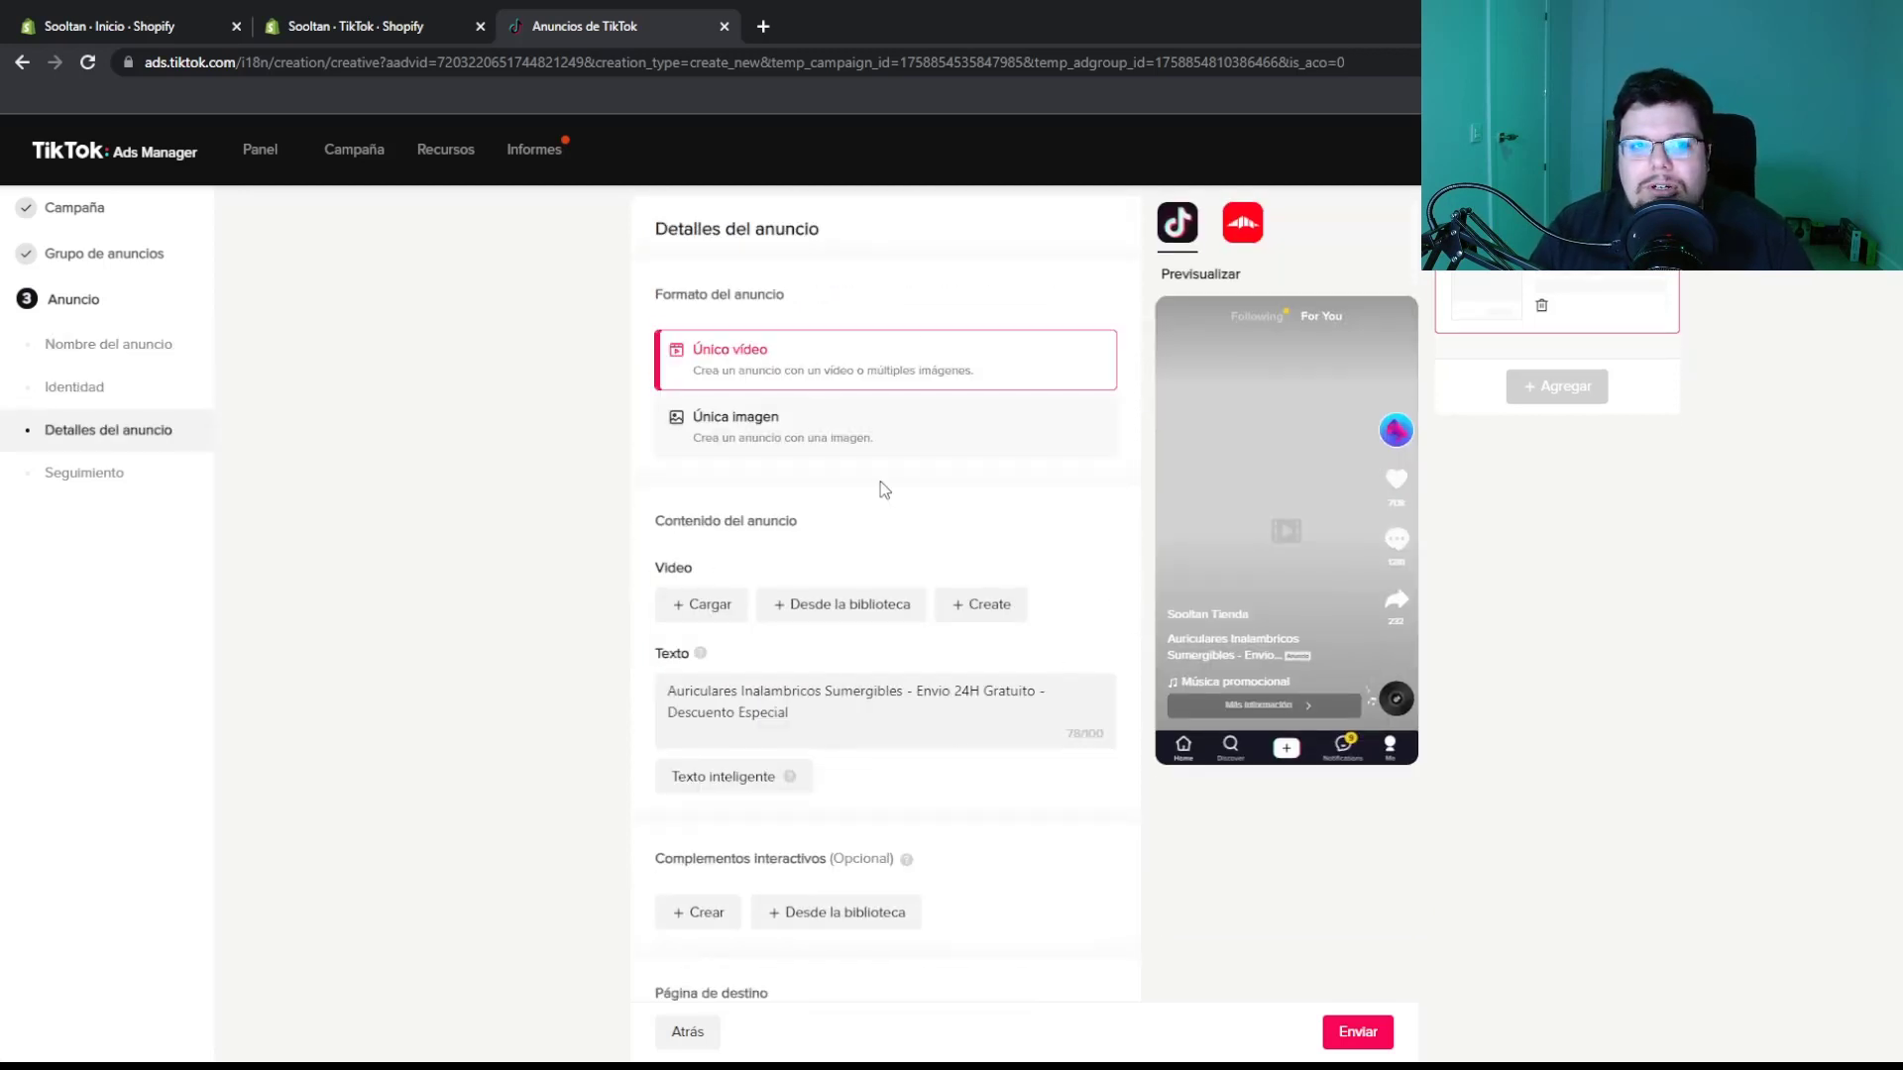
Switch to the TikTok Strategy document in Word, extend its window downward and reposition it over the Shopify page
{"action": "left_click", "coordinate": [349, 28]}
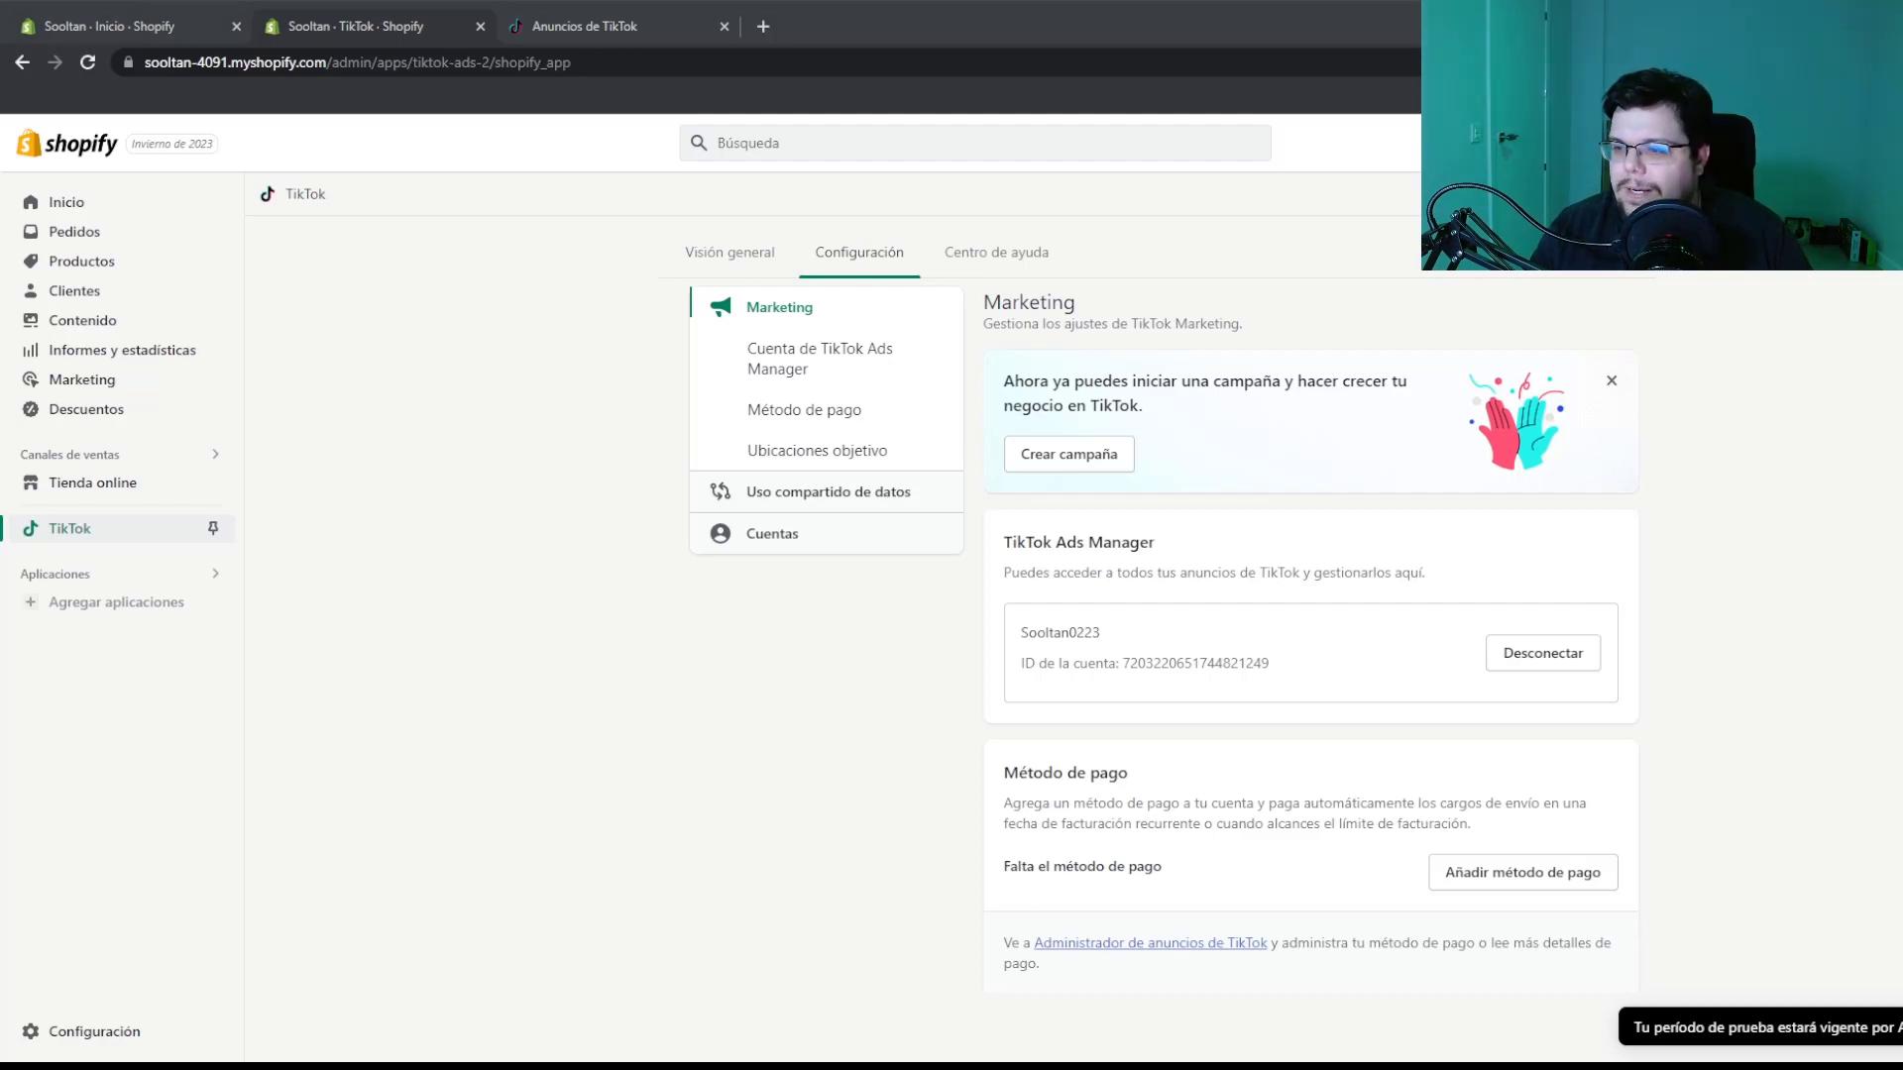
{"action": "key", "text": "alt+Tab"}
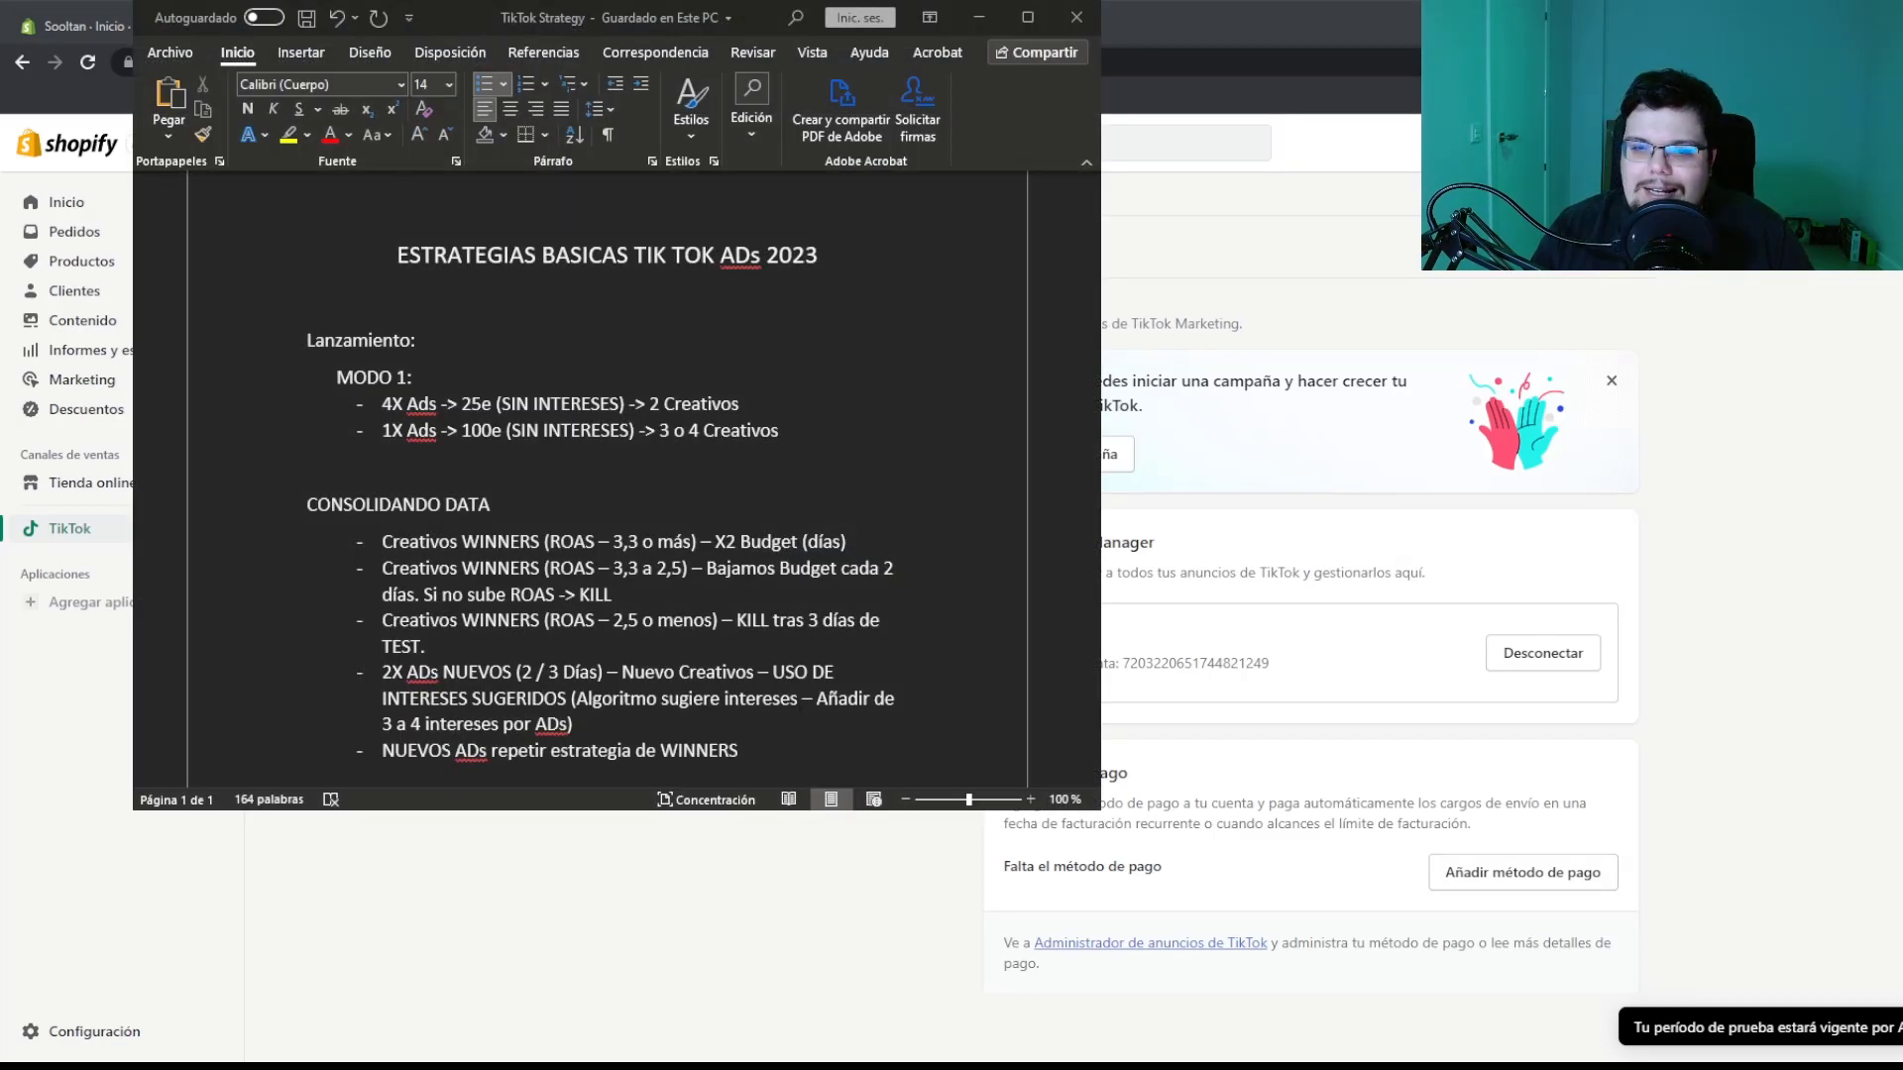
{"action": "left_click_drag", "start_coordinate": [861, 810], "coordinate": [862, 1067]}
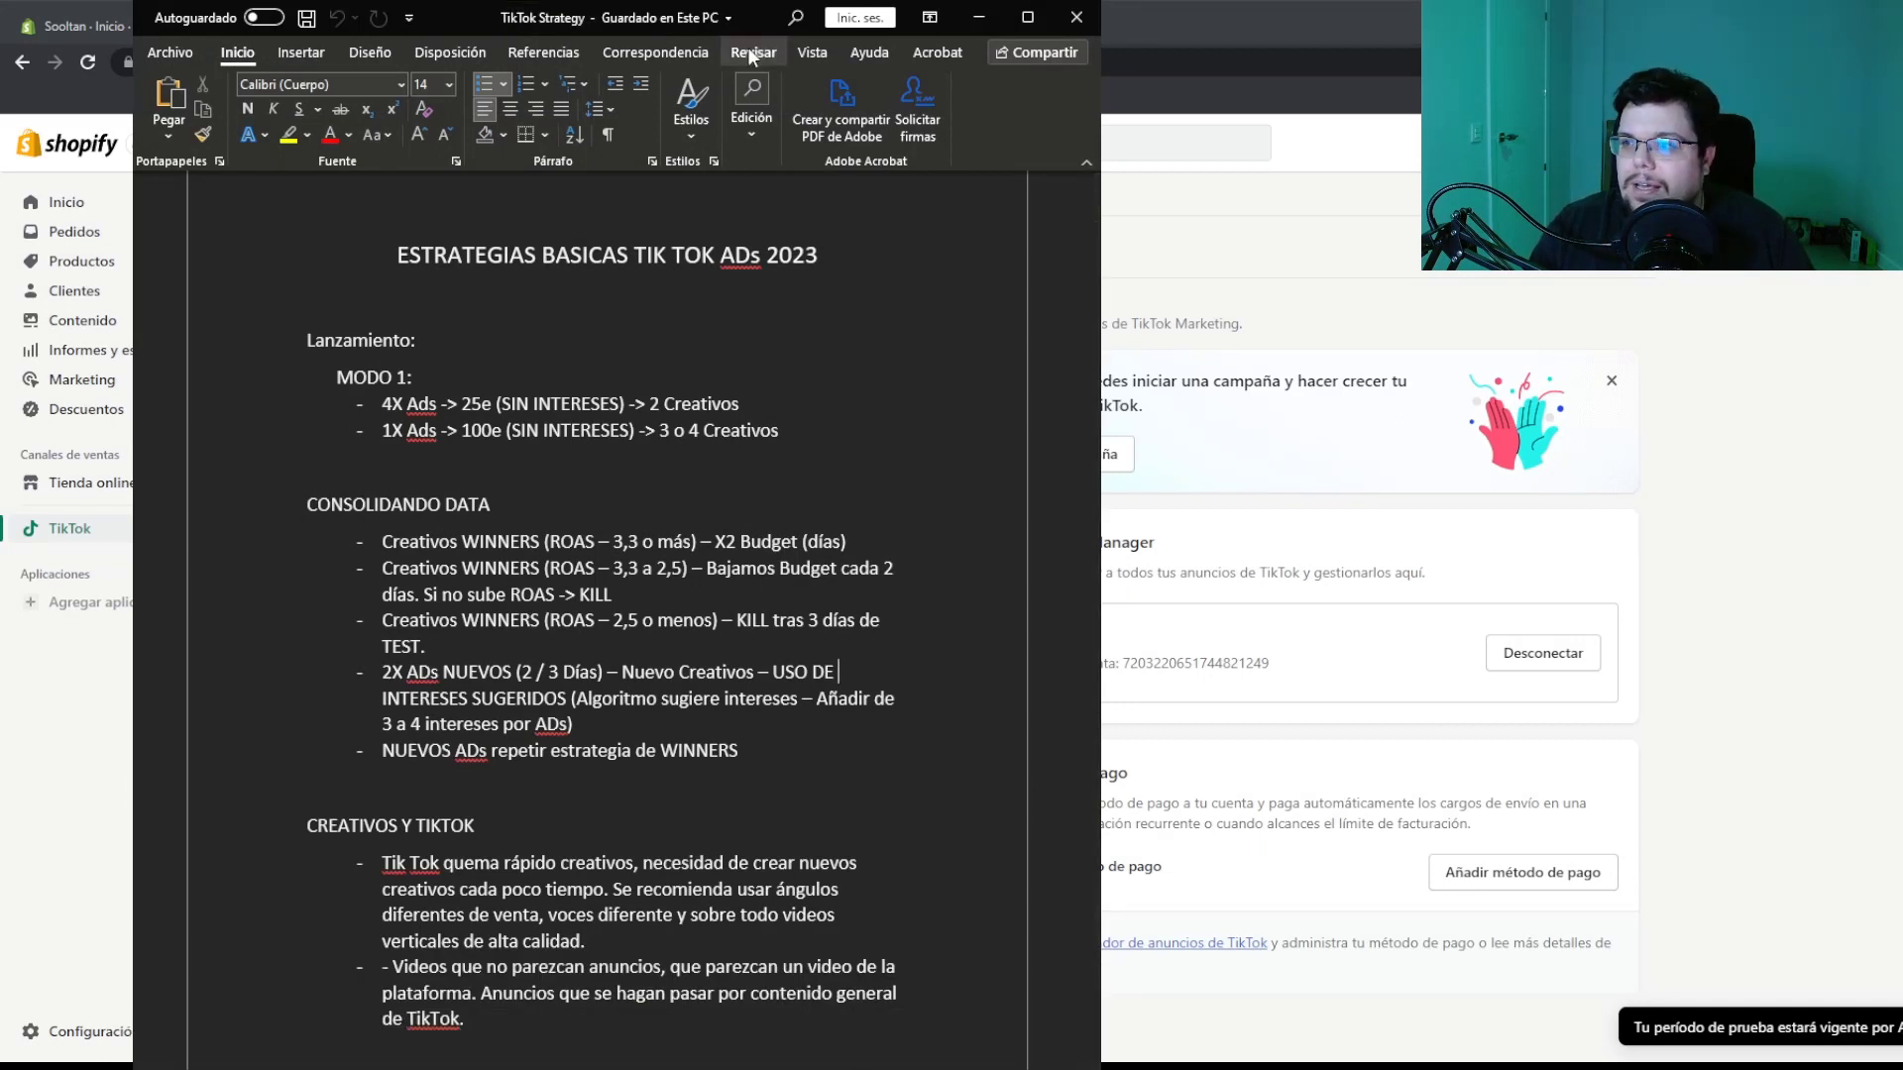
{"action": "left_click_drag", "start_coordinate": [747, 45], "coordinate": [999, 46]}
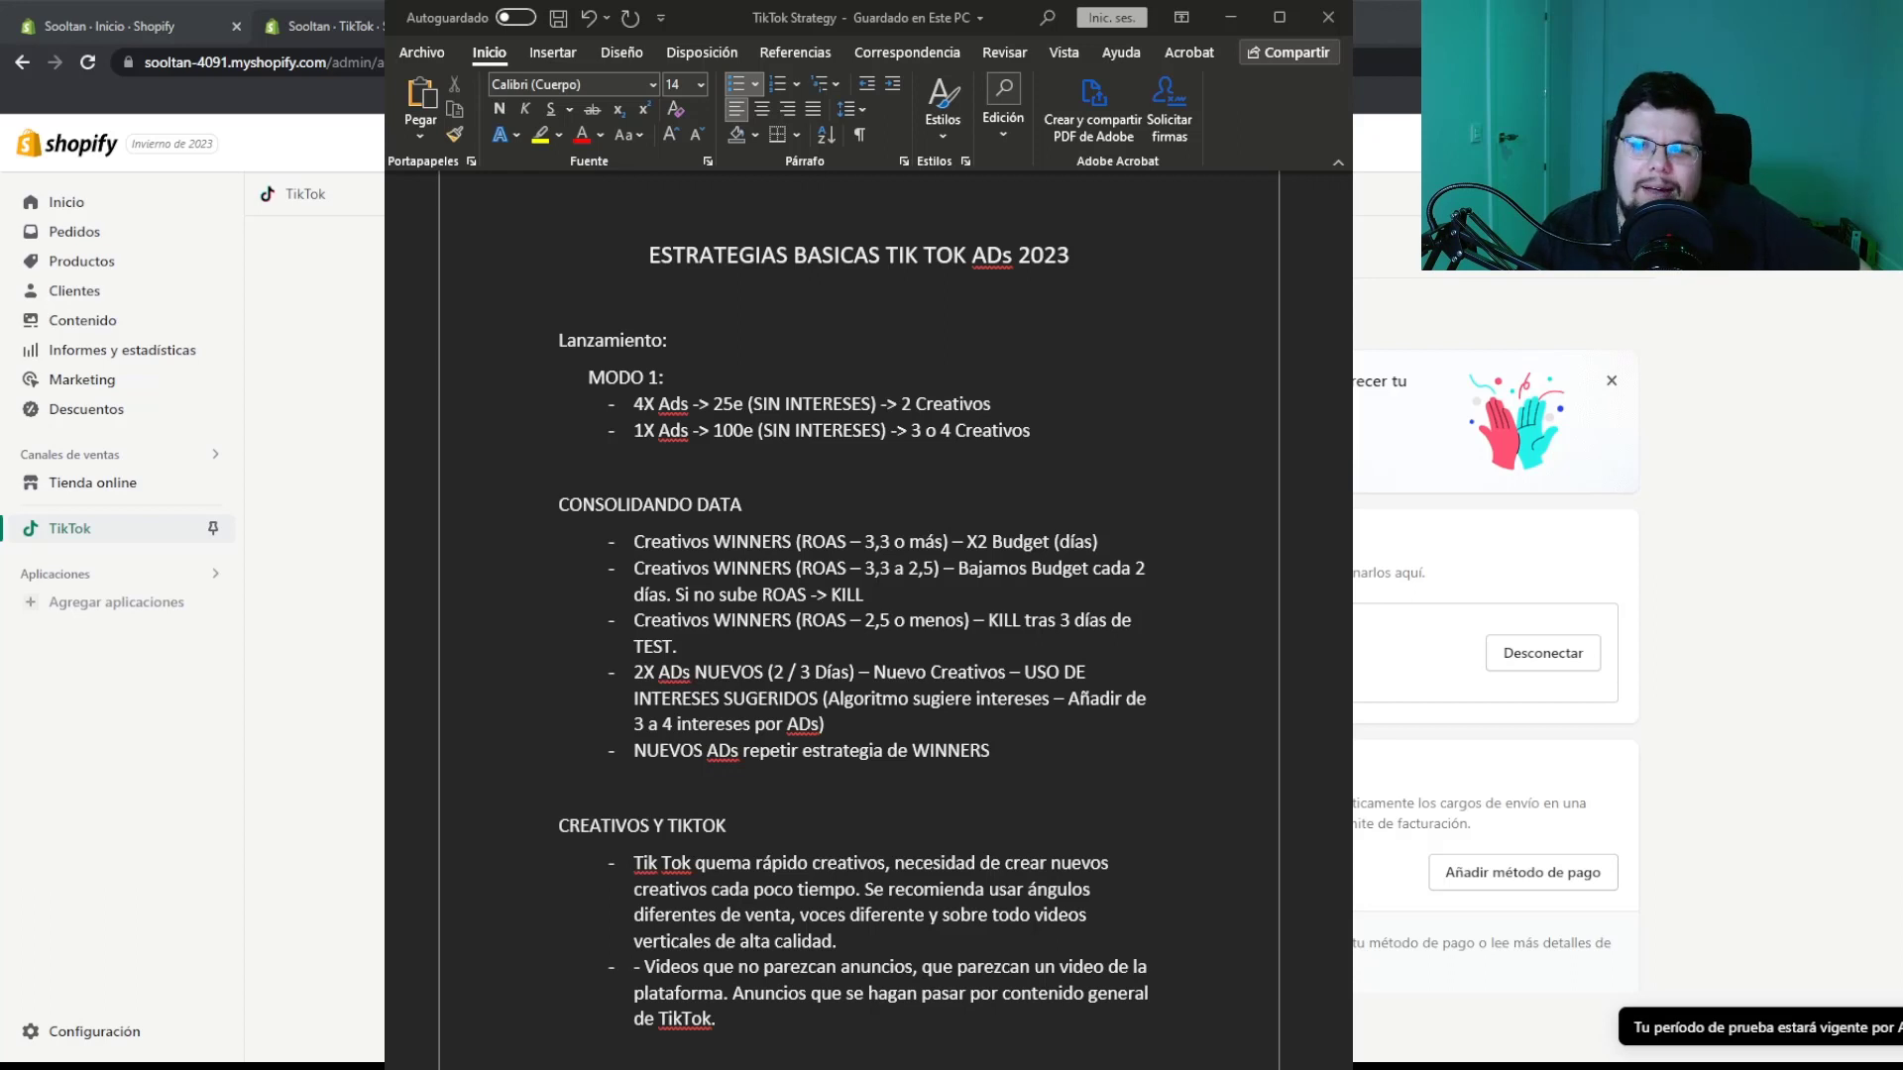
{"action": "key", "text": "alt+Tab"}
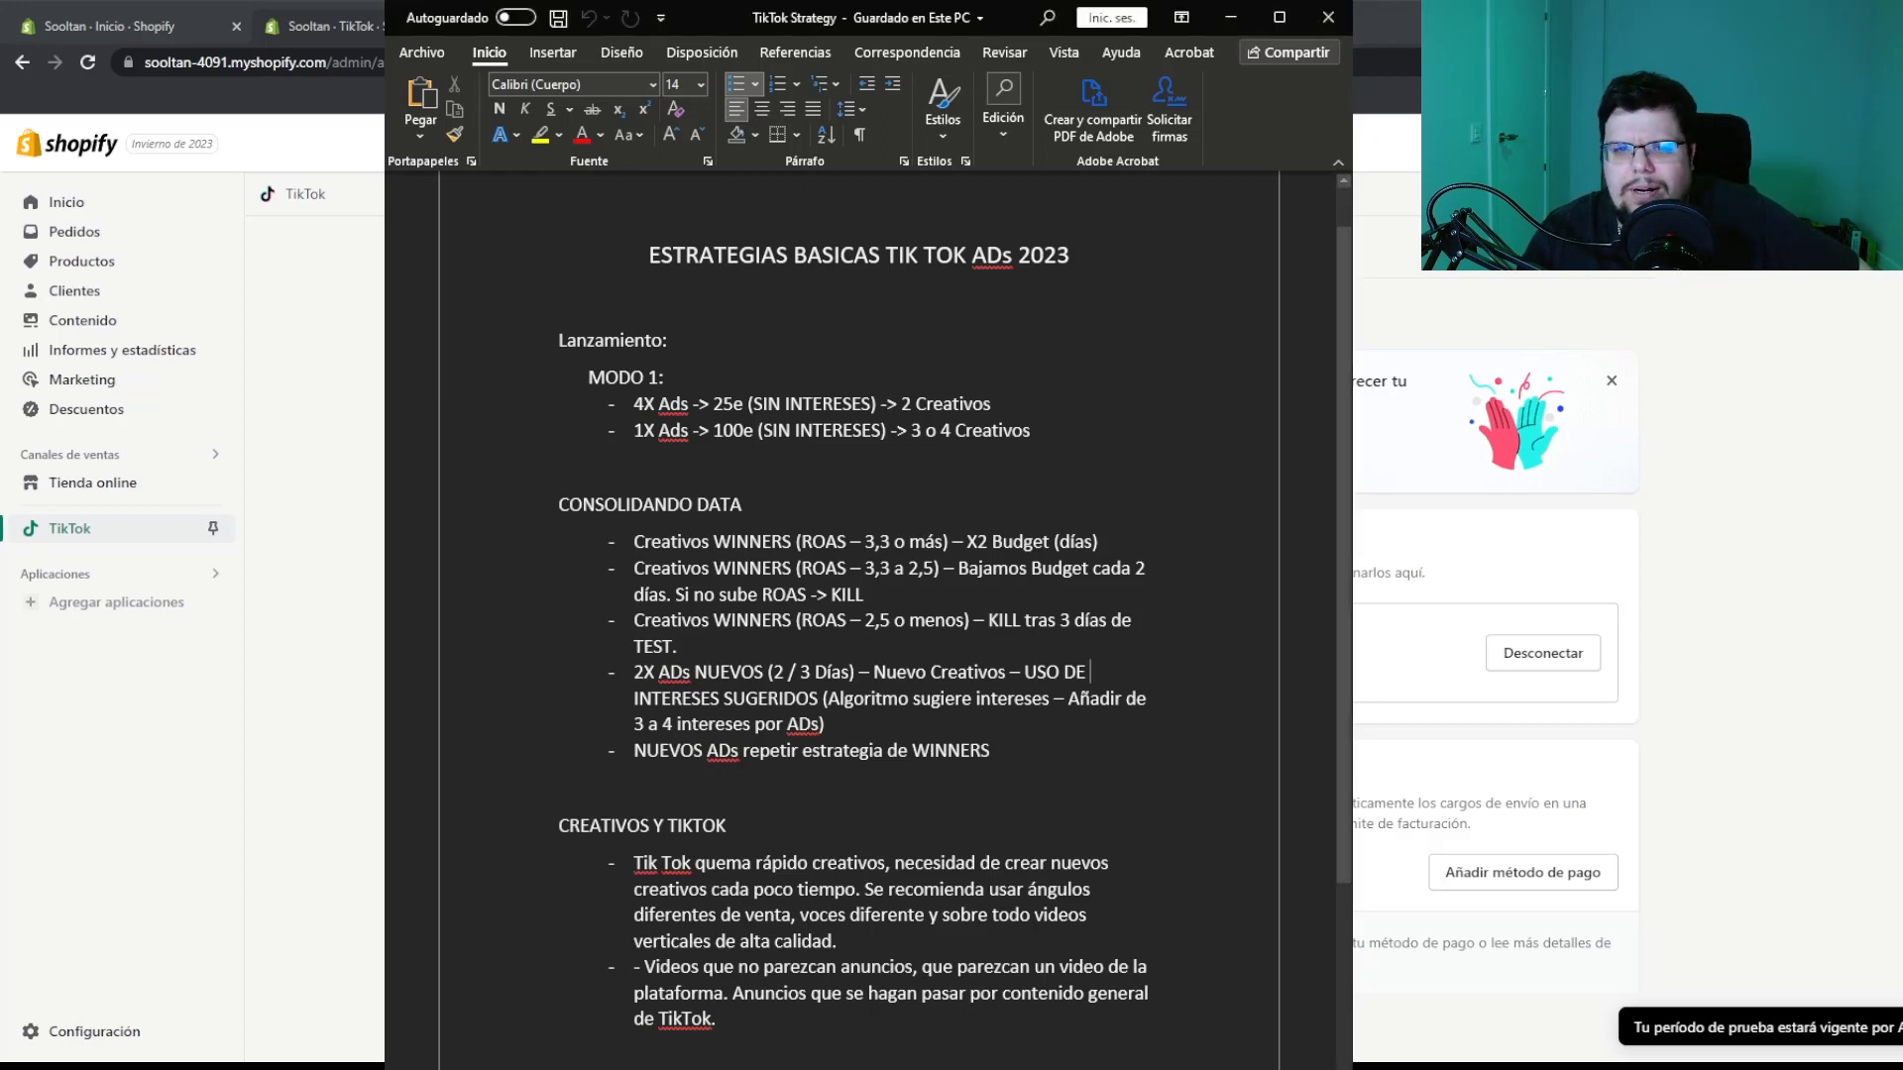
Examine the two MODO 1 launch options under Lanzamiento, covering ad count, budget and creatives, and the CREATIVOS Y TIKTOK notes
{"action": "double_click", "coordinate": [730, 433]}
{"action": "left_click", "coordinate": [707, 430]}
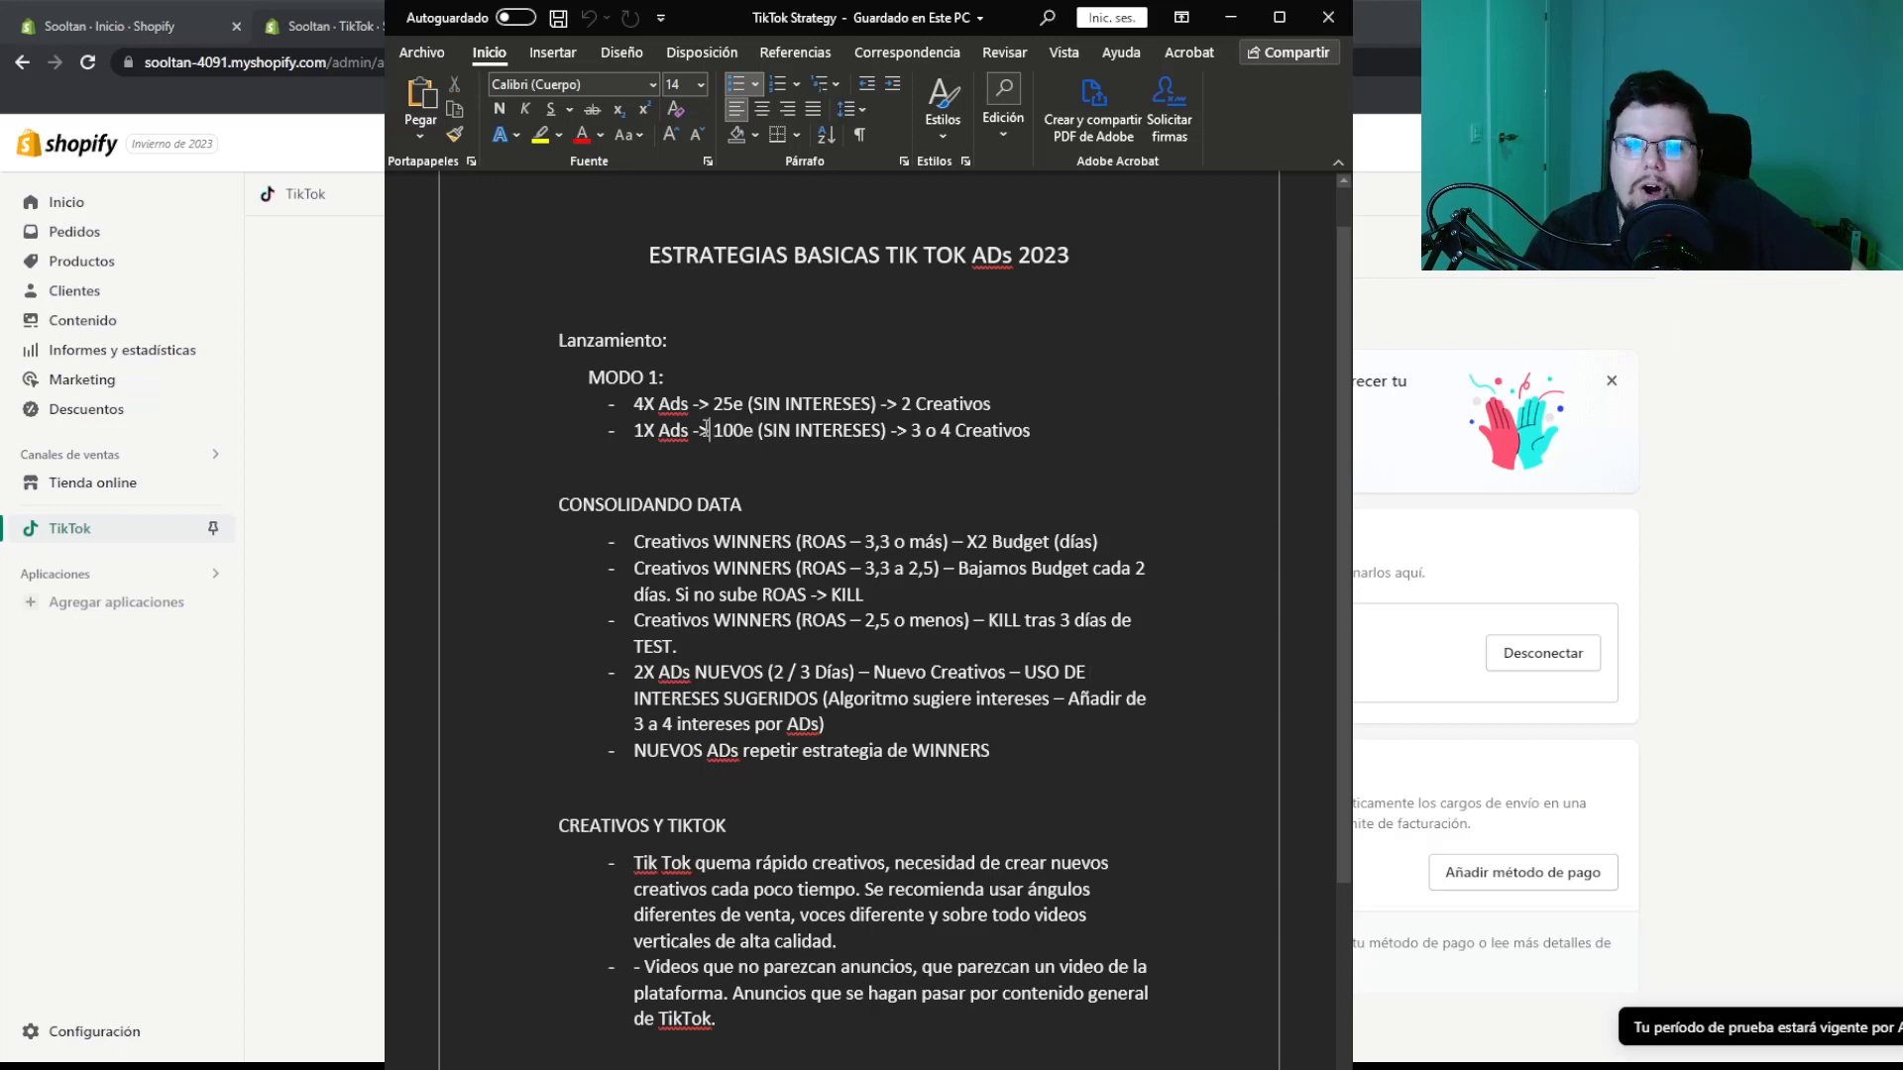
{"action": "left_click_drag", "start_coordinate": [639, 406], "coordinate": [737, 407]}
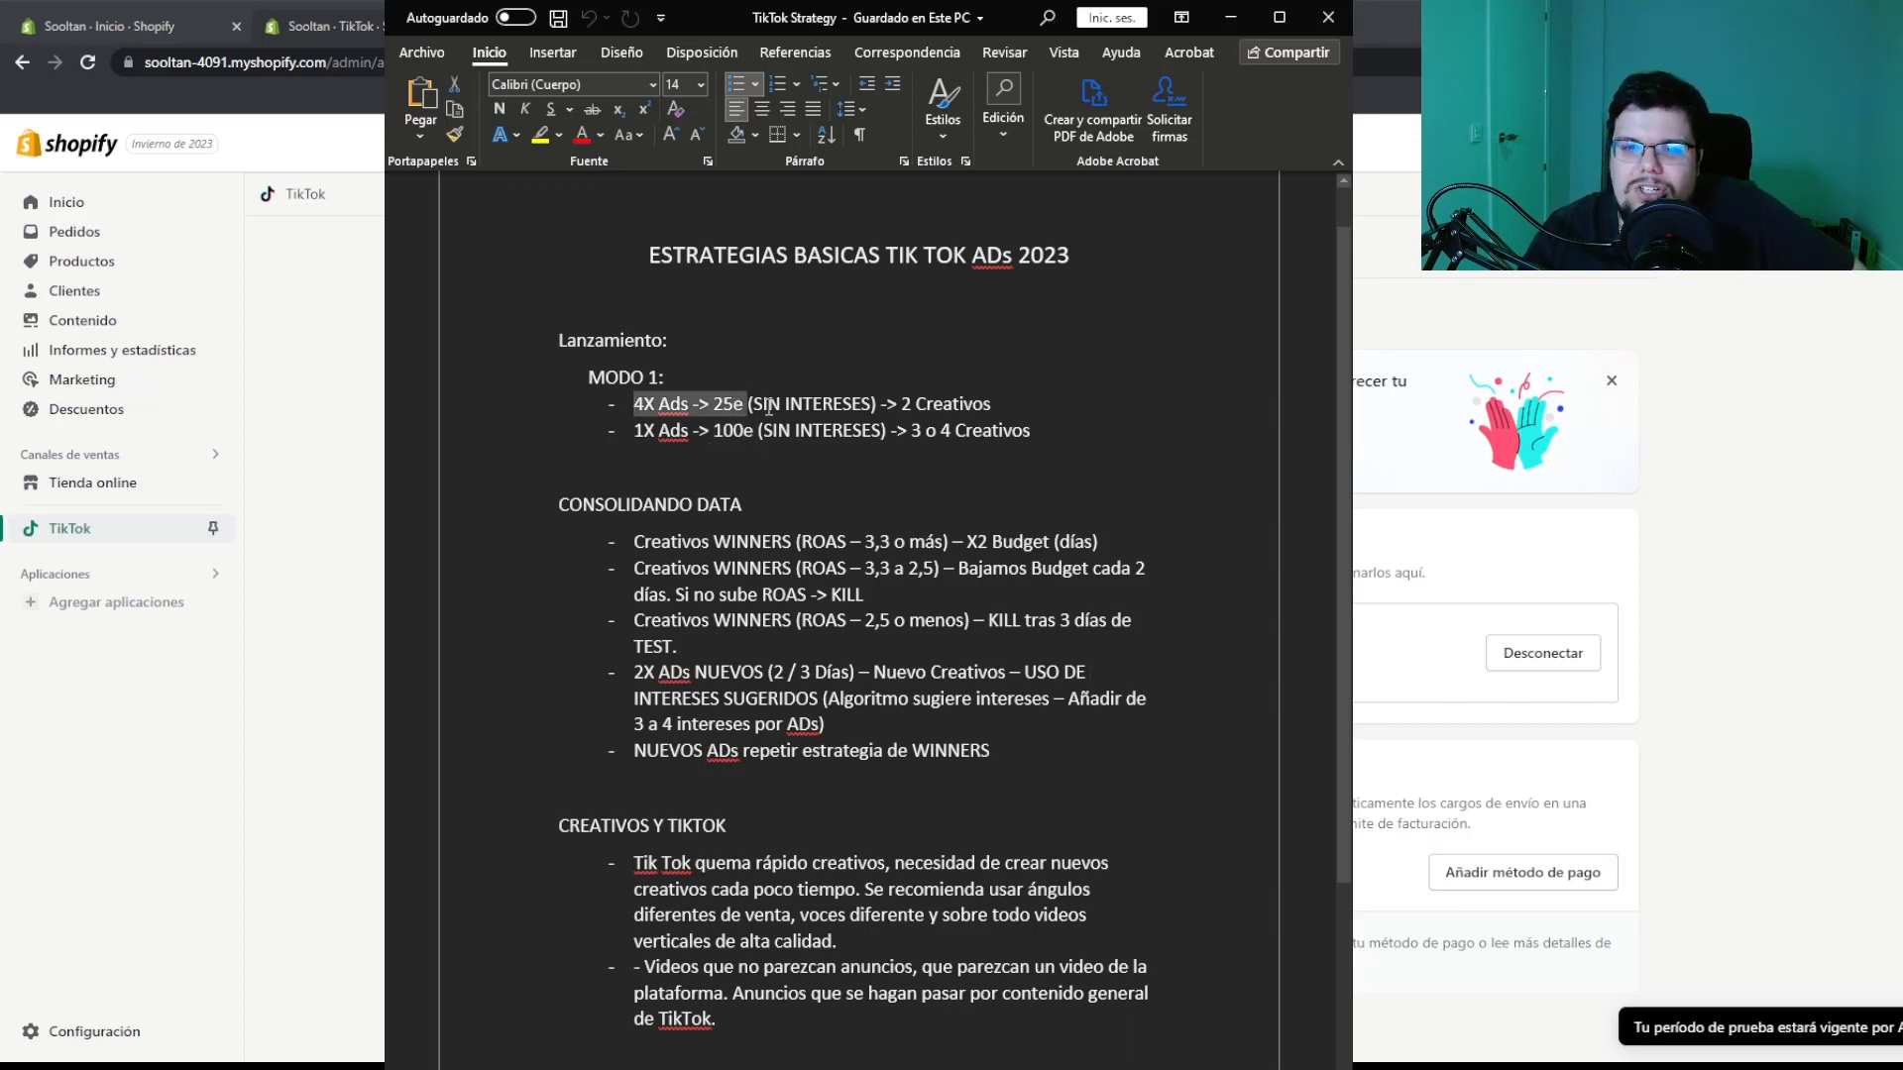
{"action": "left_click", "coordinate": [751, 406]}
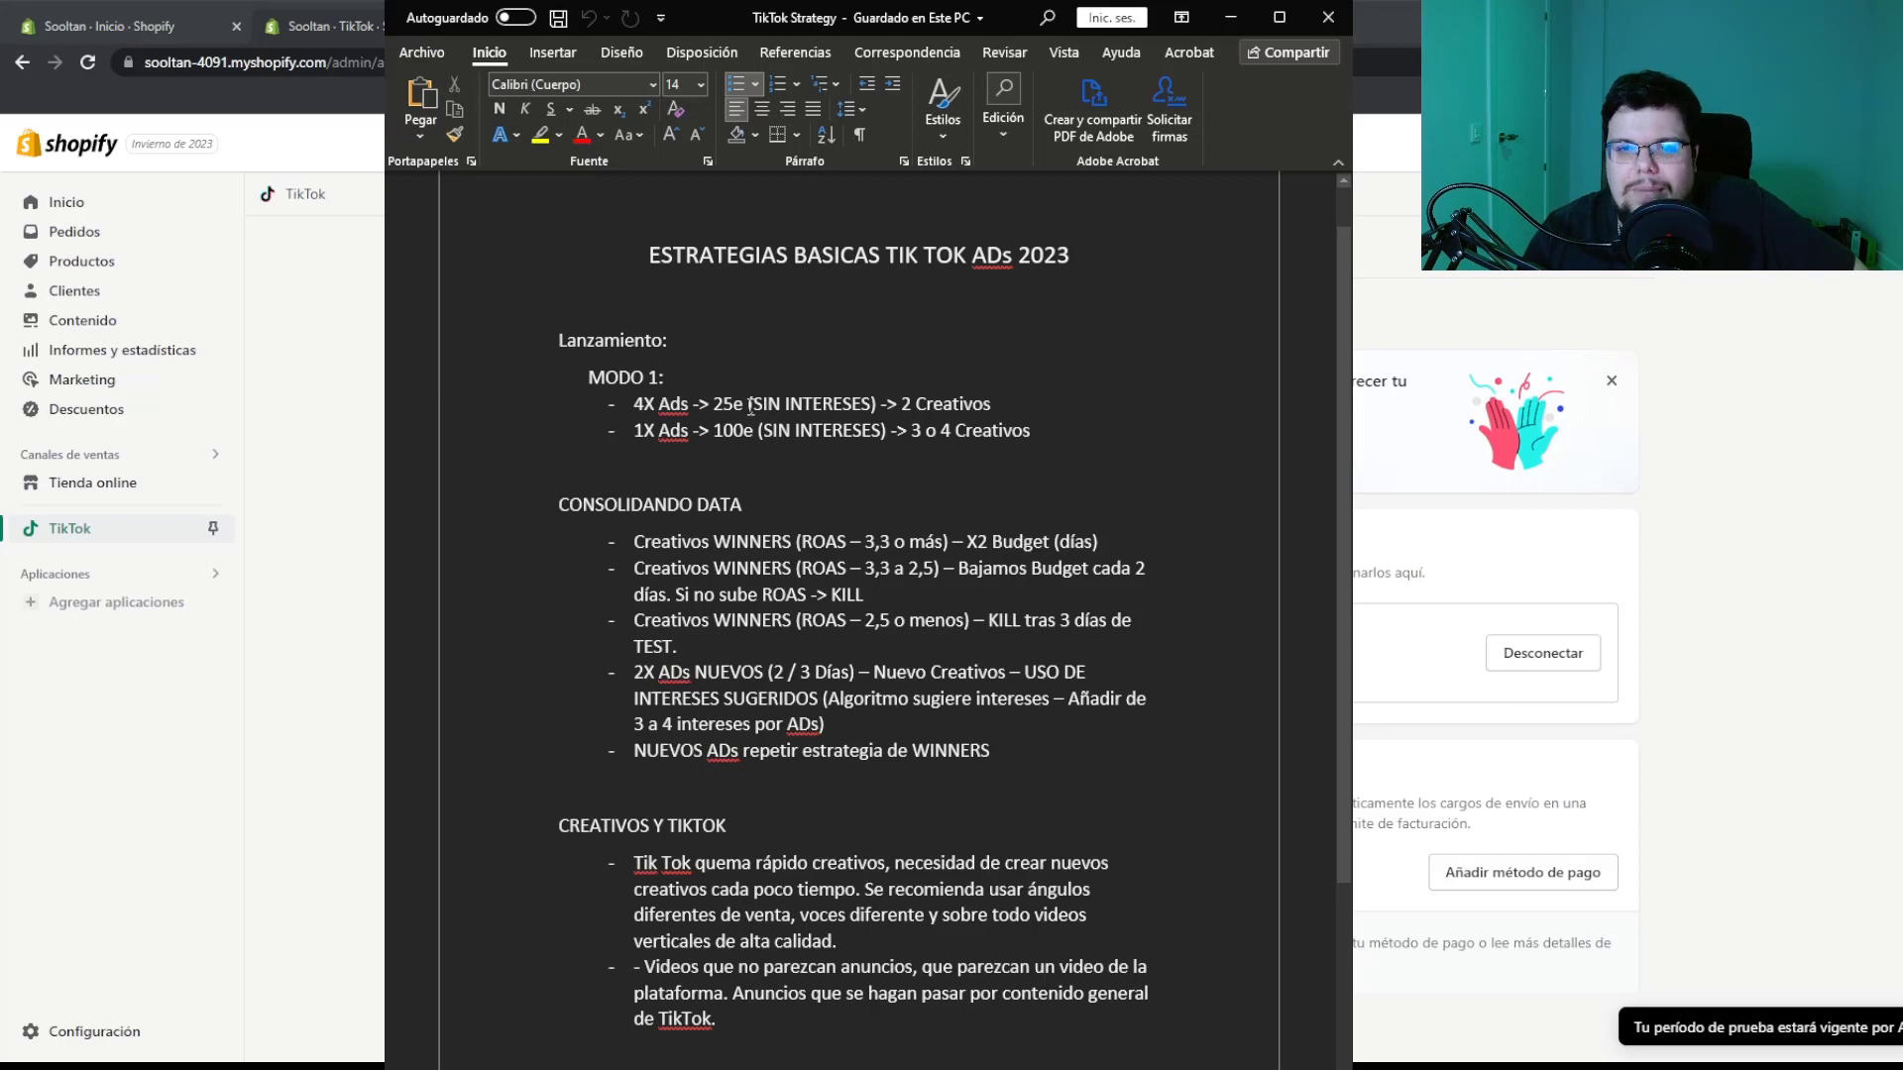
{"action": "left_click_drag", "start_coordinate": [1035, 433], "coordinate": [612, 407]}
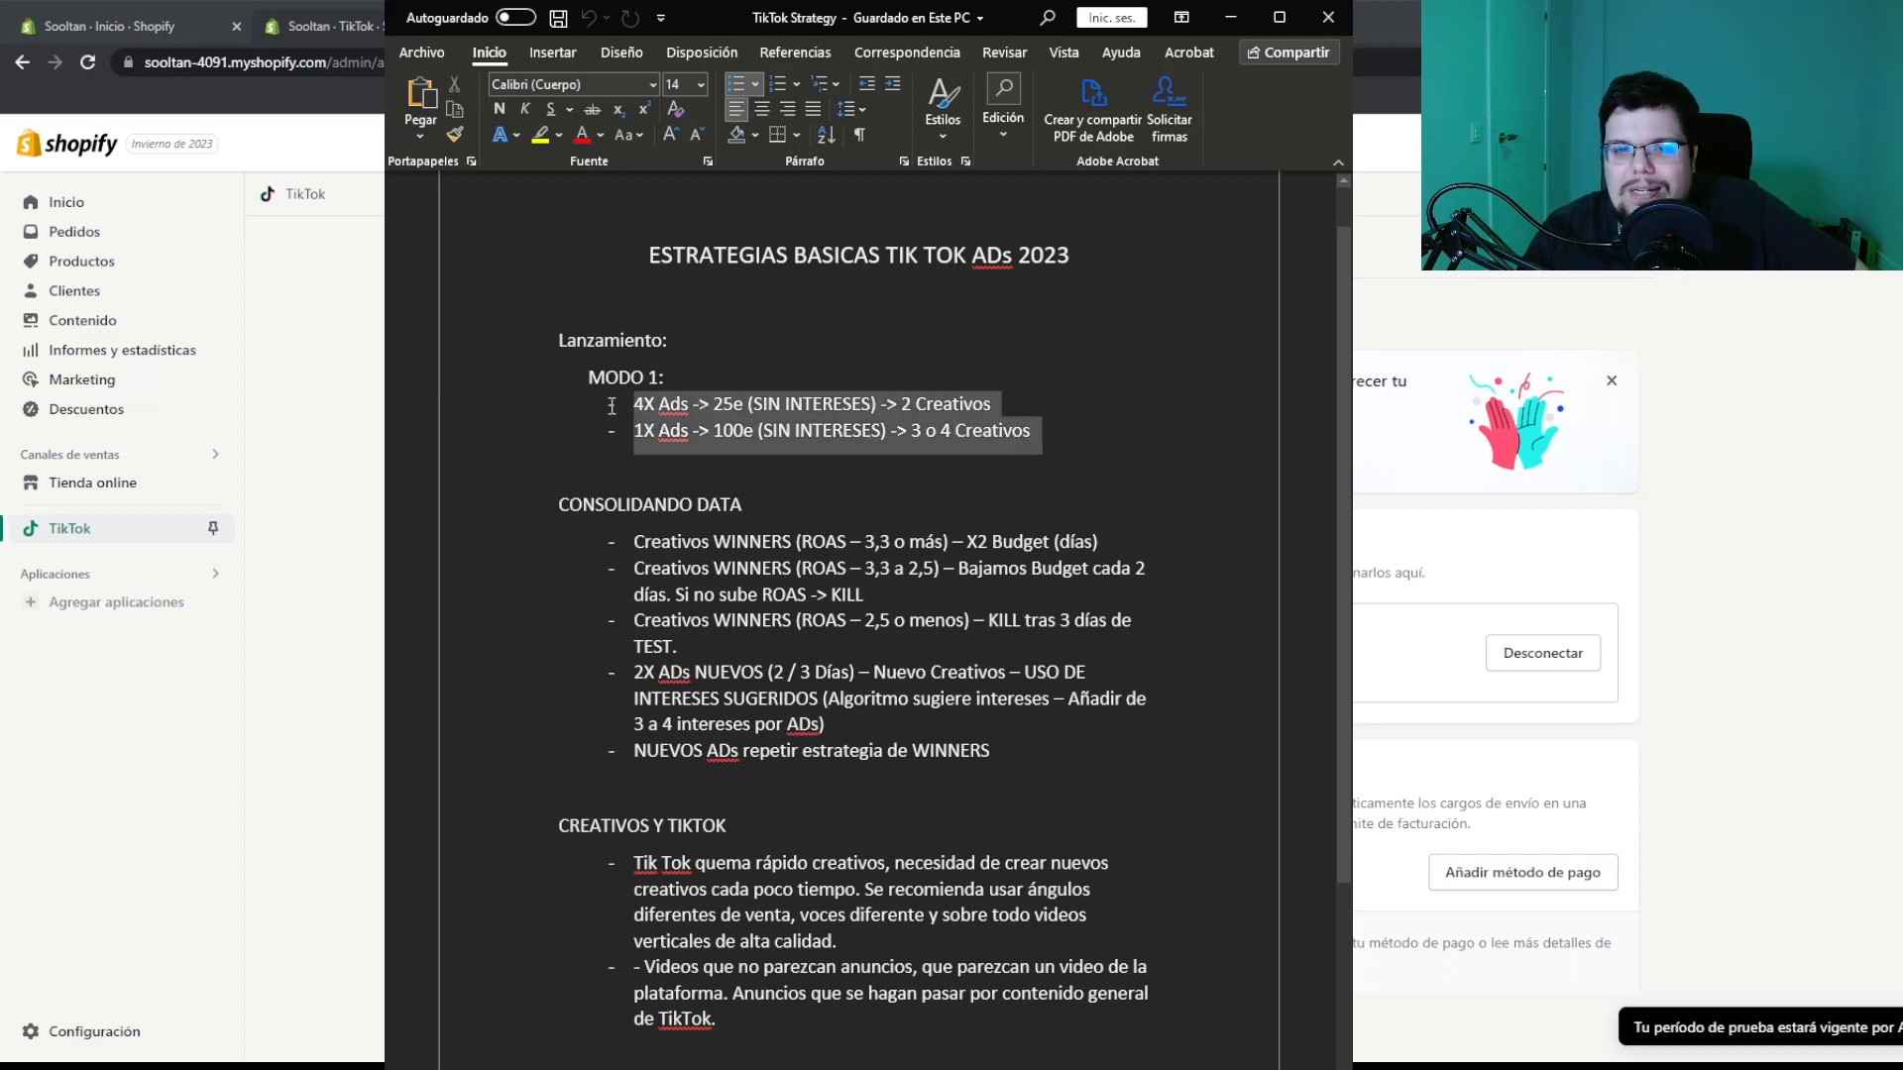
{"action": "left_click", "coordinate": [661, 433]}
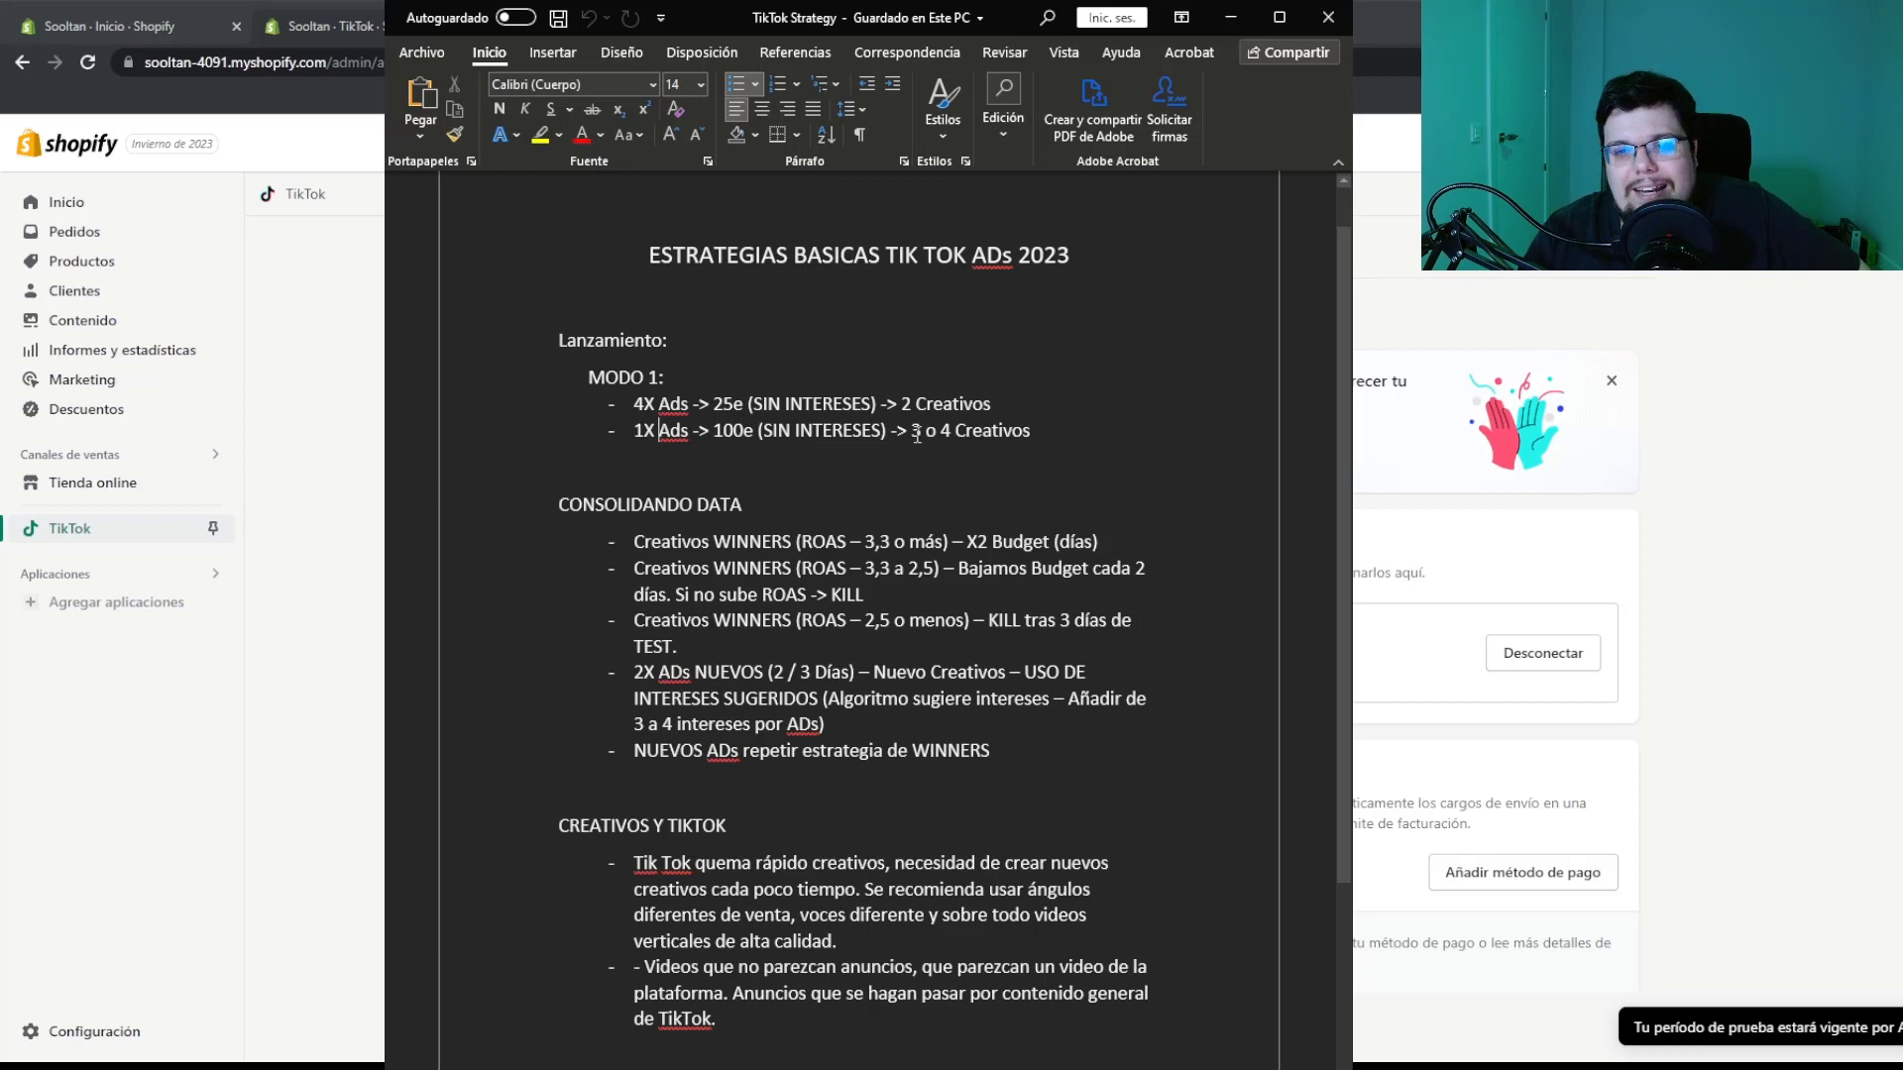
{"action": "left_click_drag", "start_coordinate": [630, 430], "coordinate": [890, 440]}
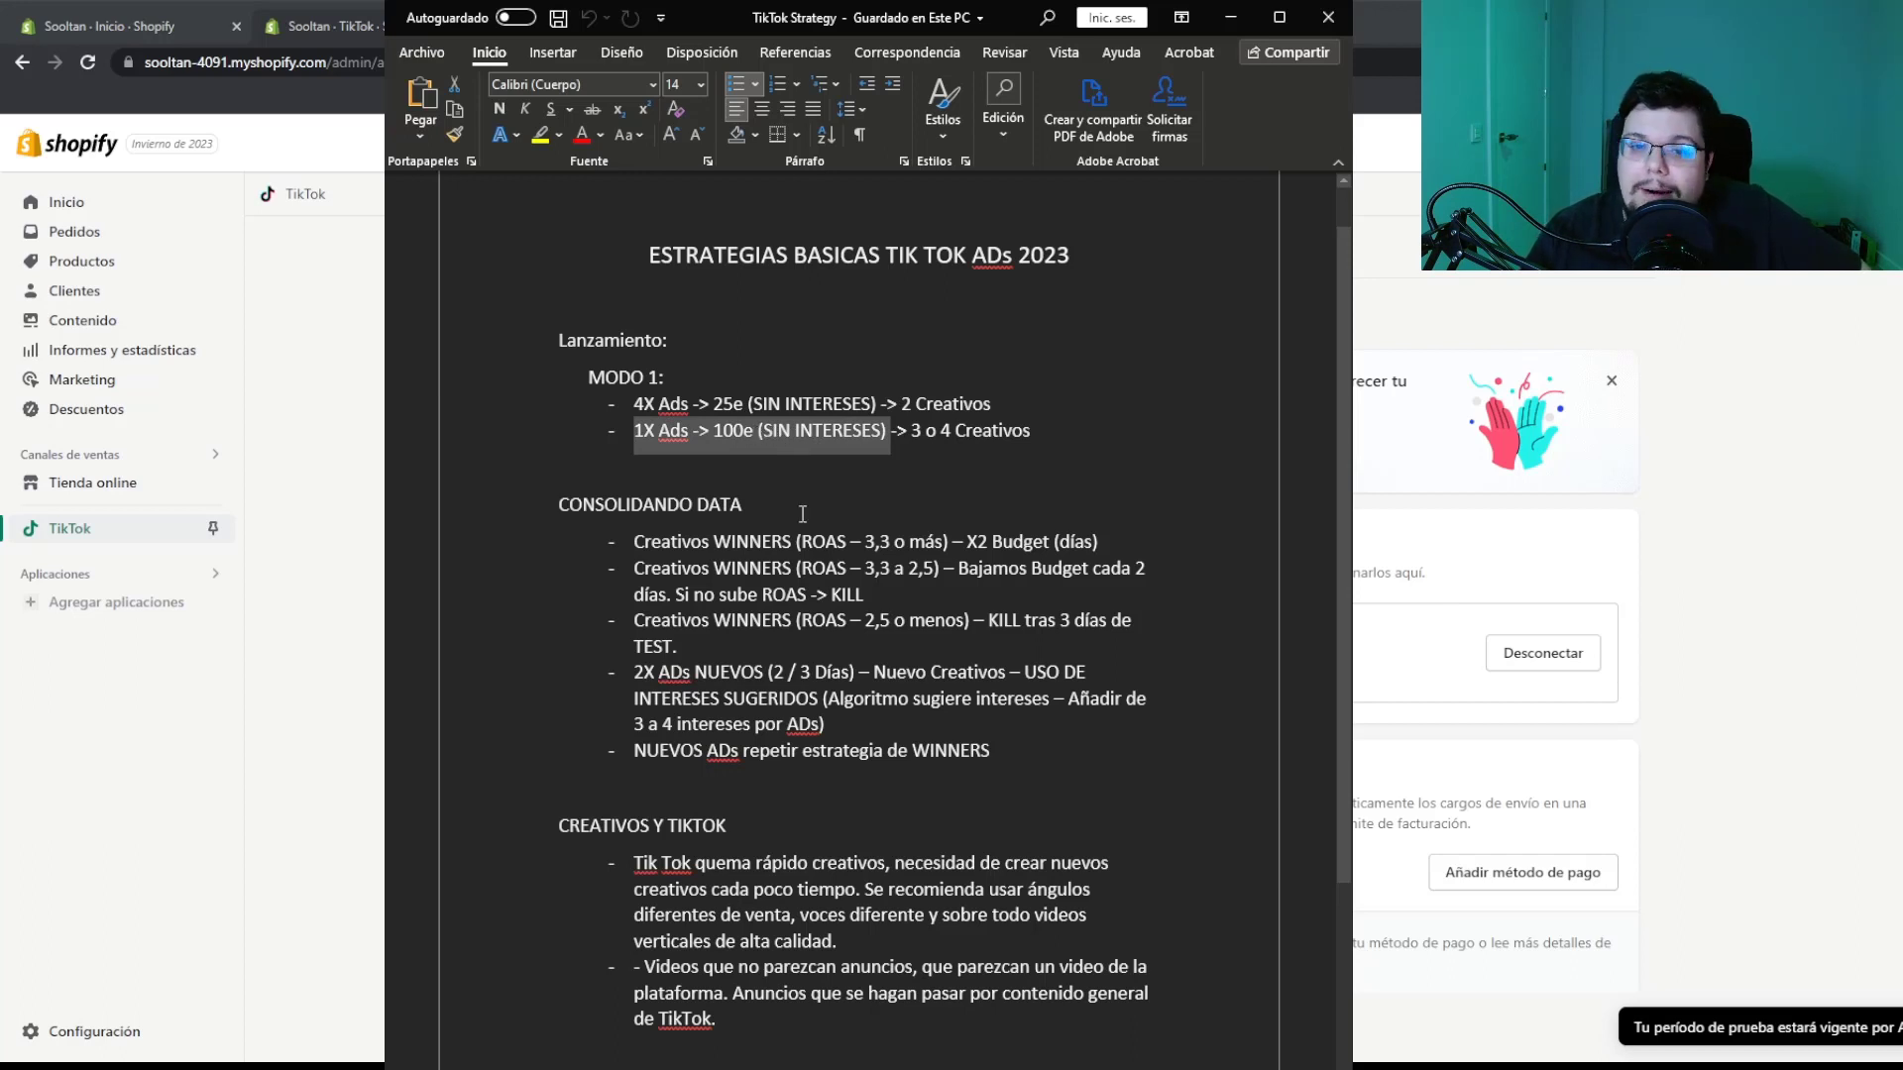
{"action": "left_click", "coordinate": [816, 892]}
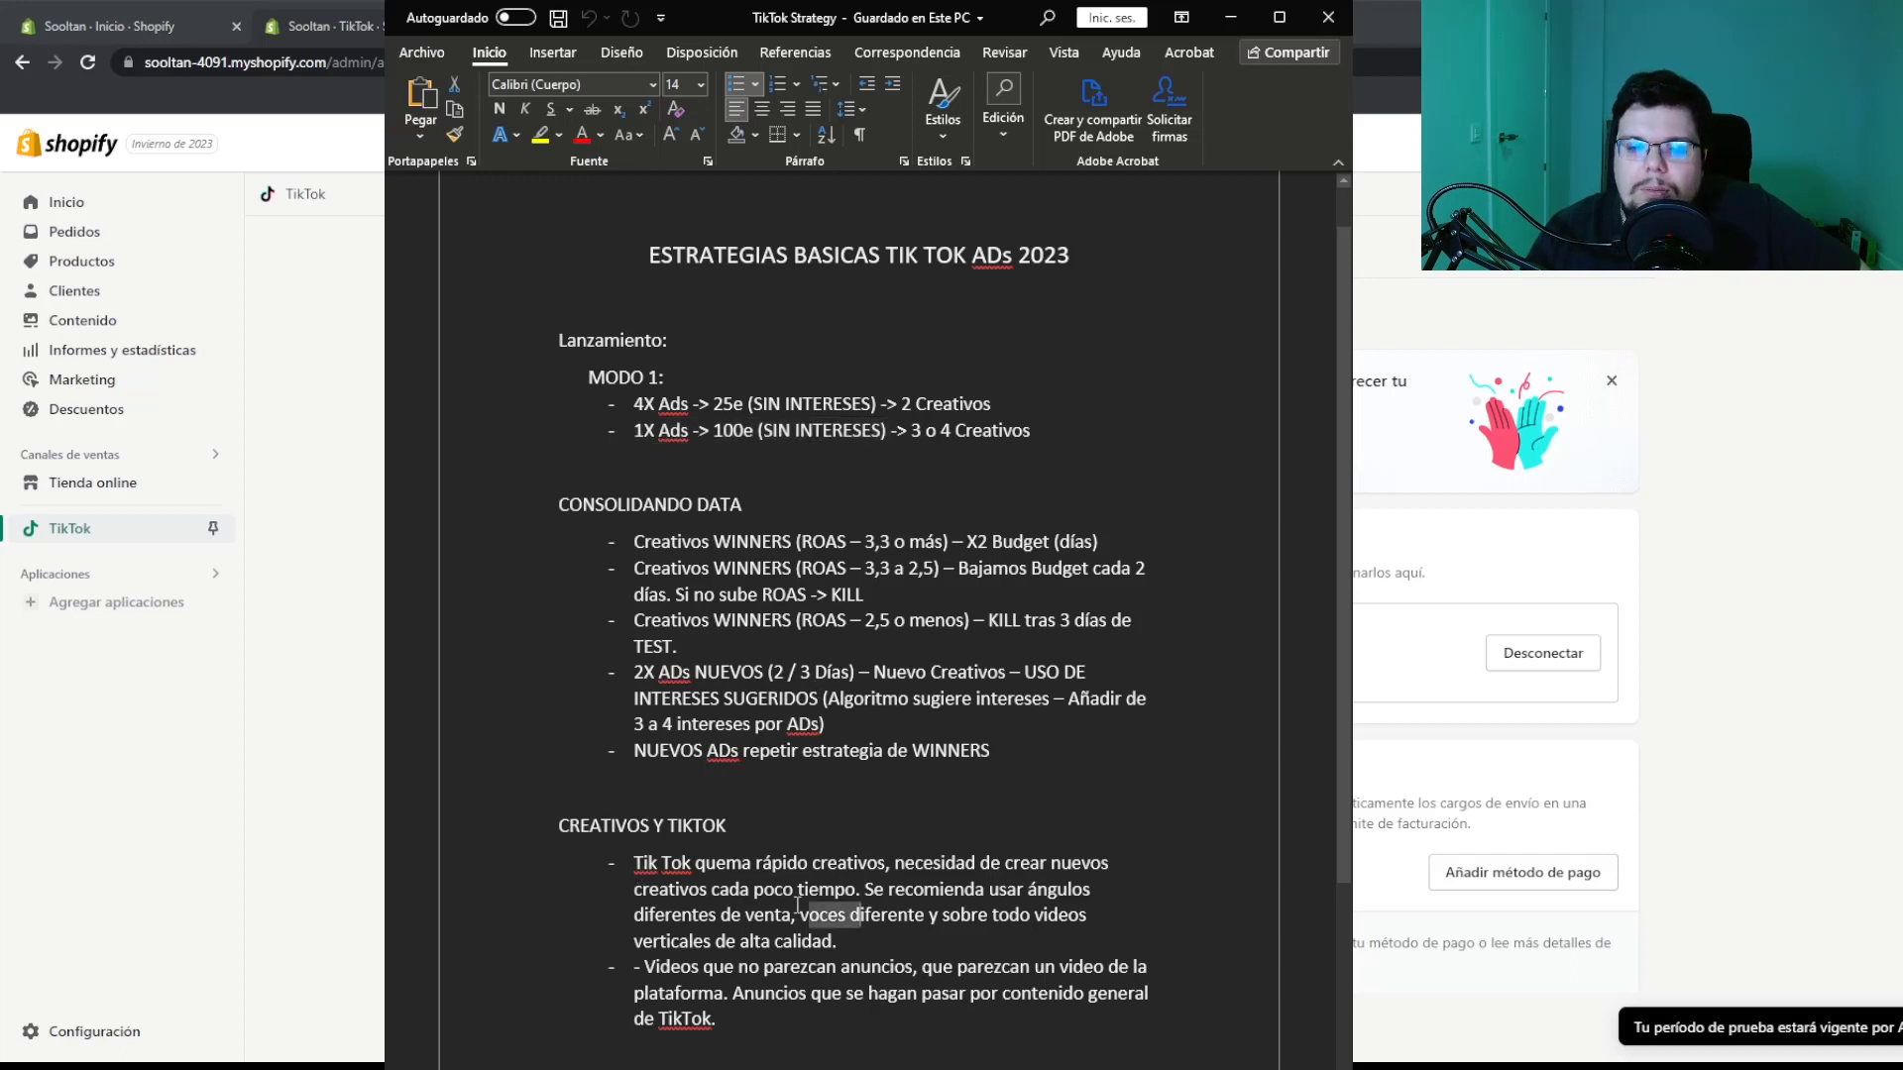